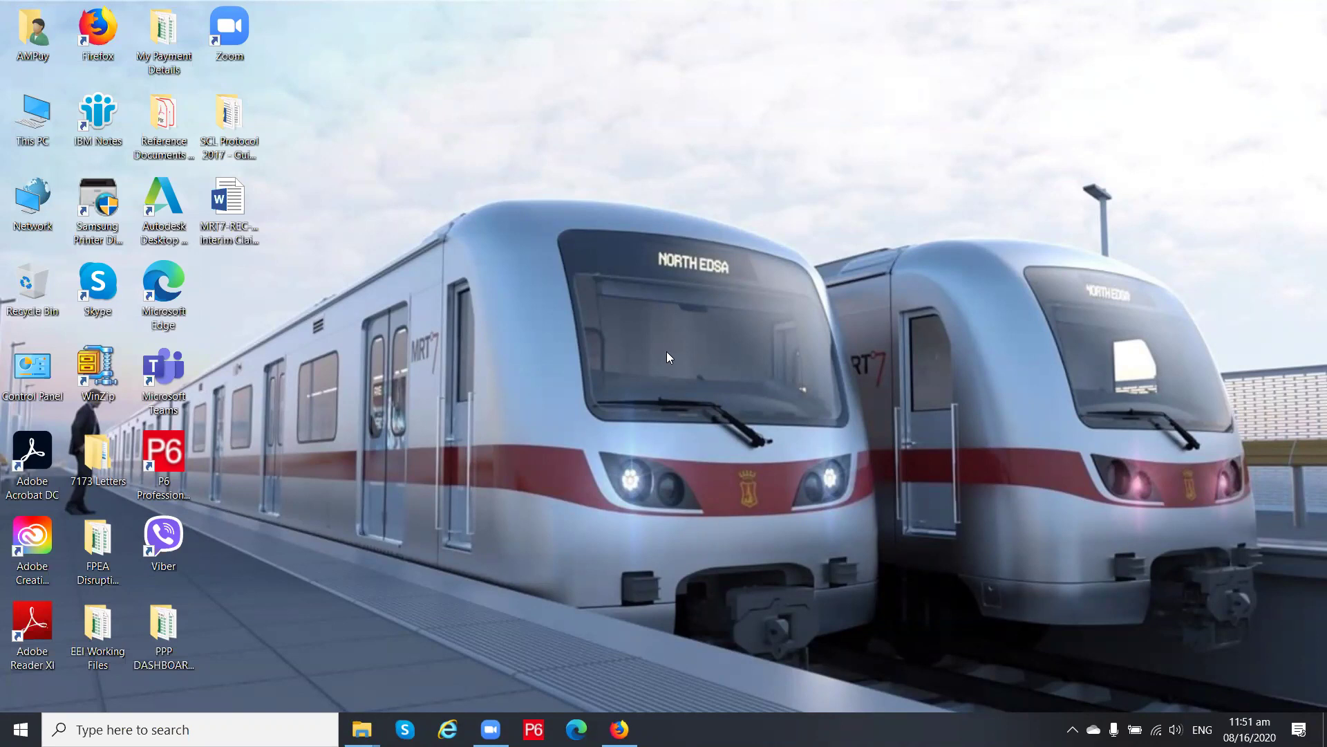
# Bring up the EXCEL FILES folder window from the taskbar, then reposition and enlarge it
pyautogui.moveTo(362, 729)
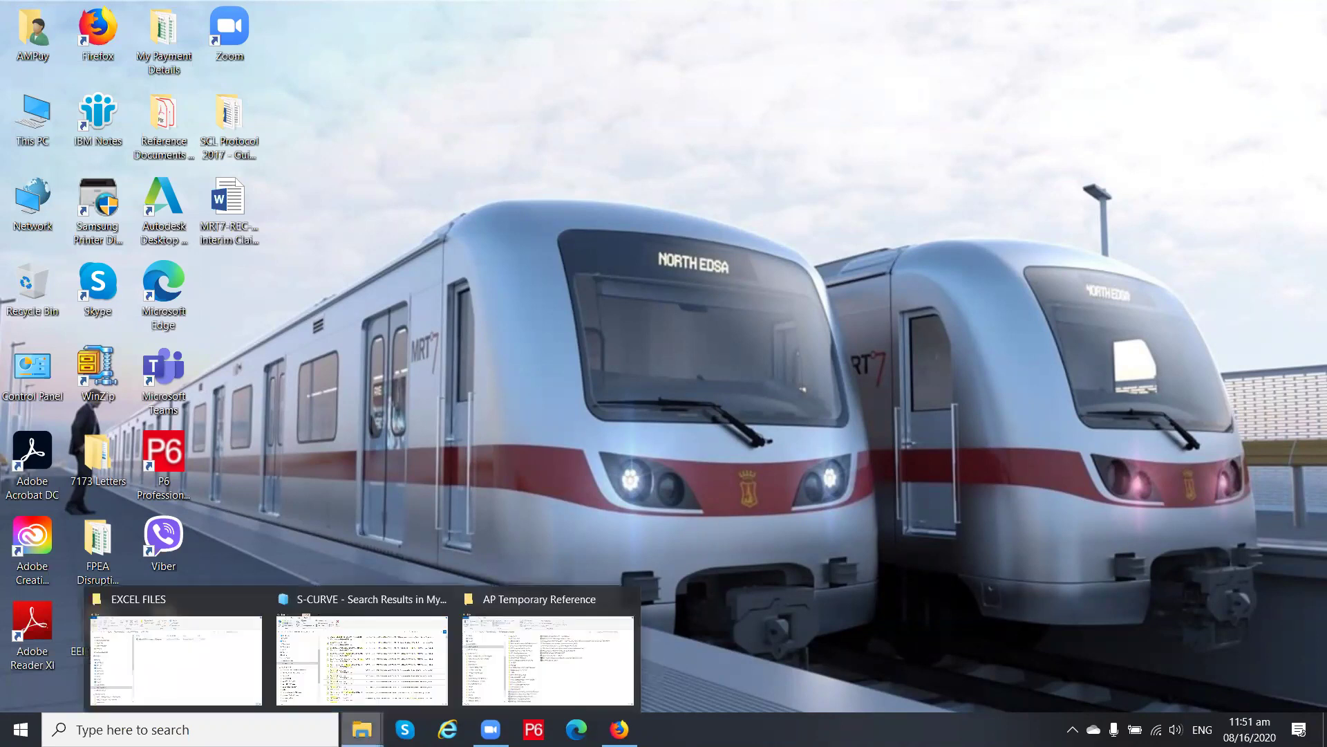
pyautogui.click(226, 679)
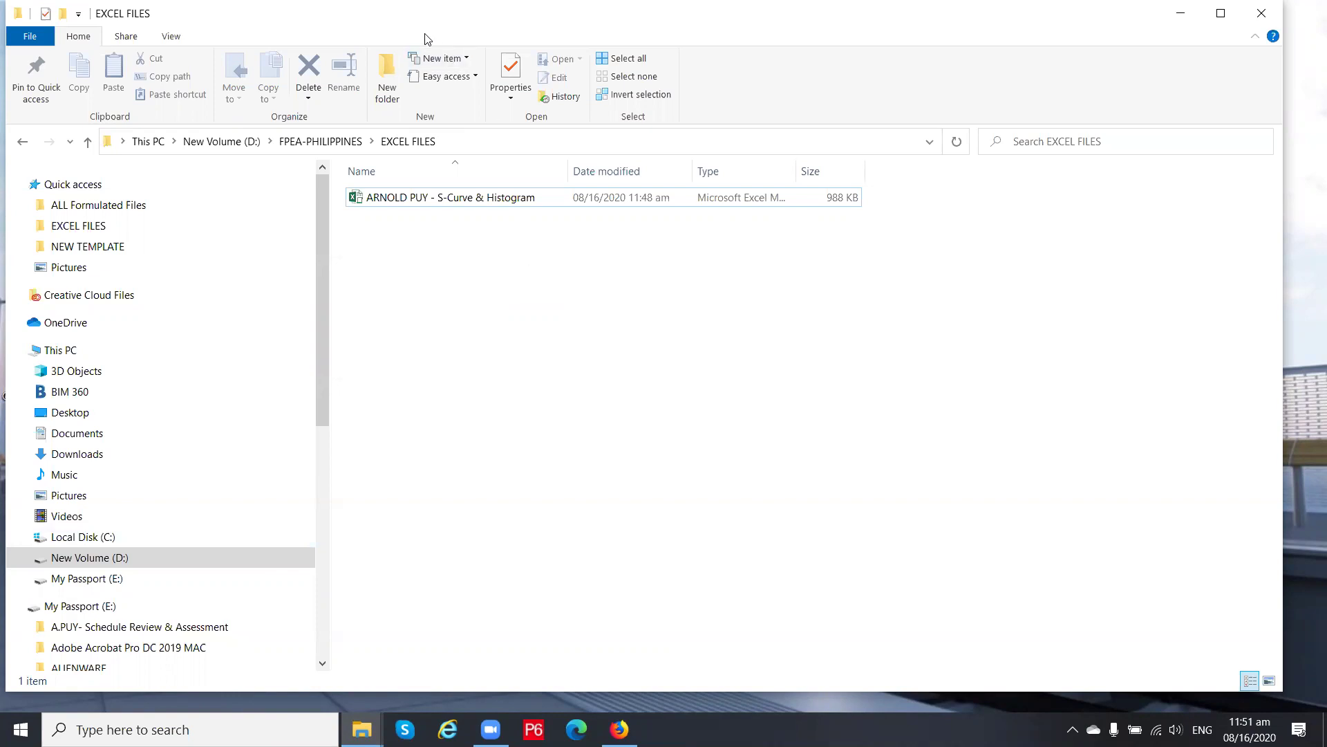
pyautogui.moveTo(402, 9); pyautogui.dragTo(425, 34)
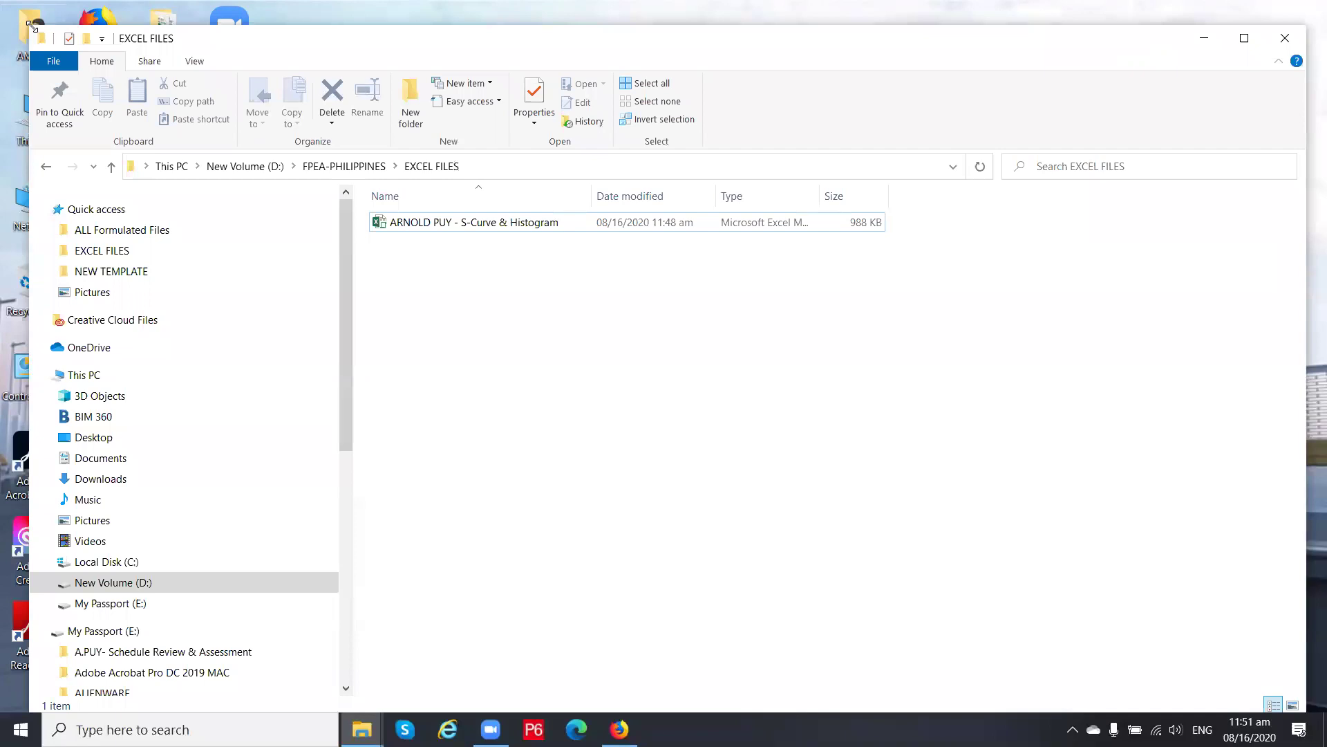
pyautogui.moveTo(31, 26); pyautogui.dragTo(140, 99)
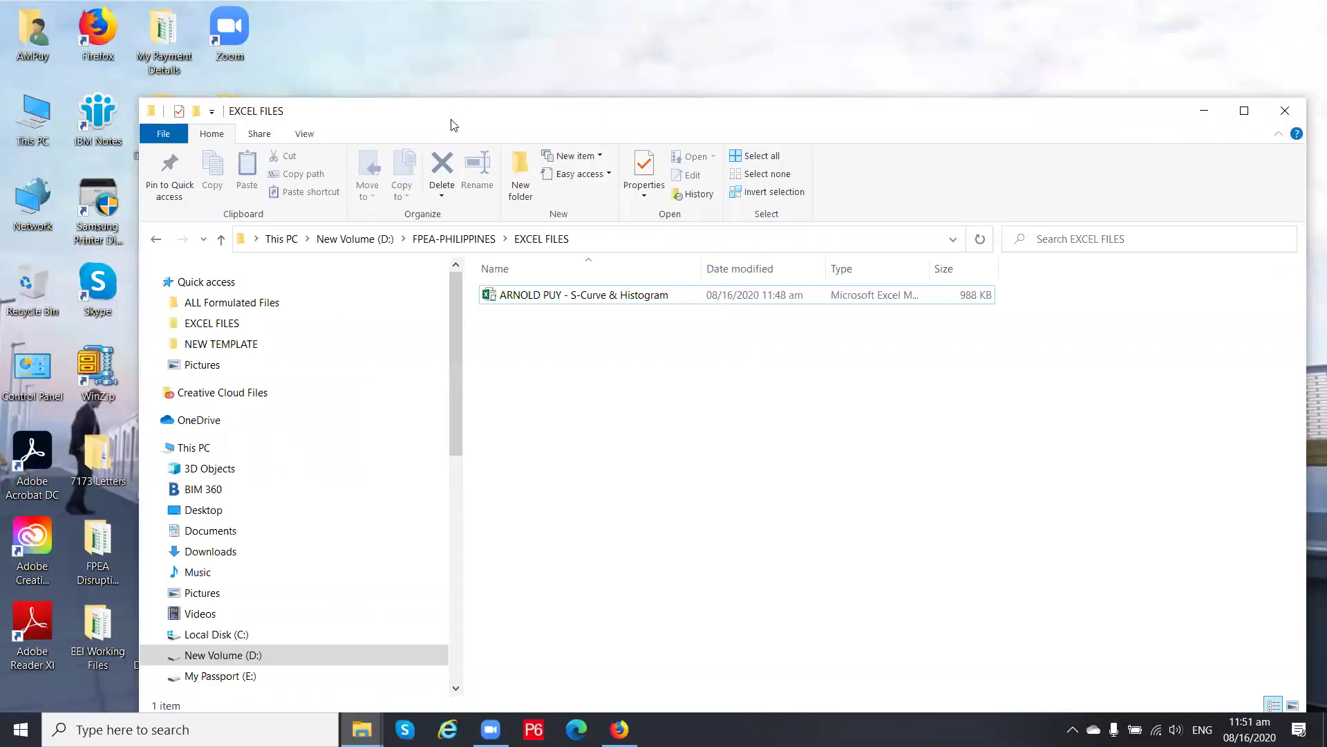
pyautogui.moveTo(450, 124); pyautogui.dragTo(342, 47)
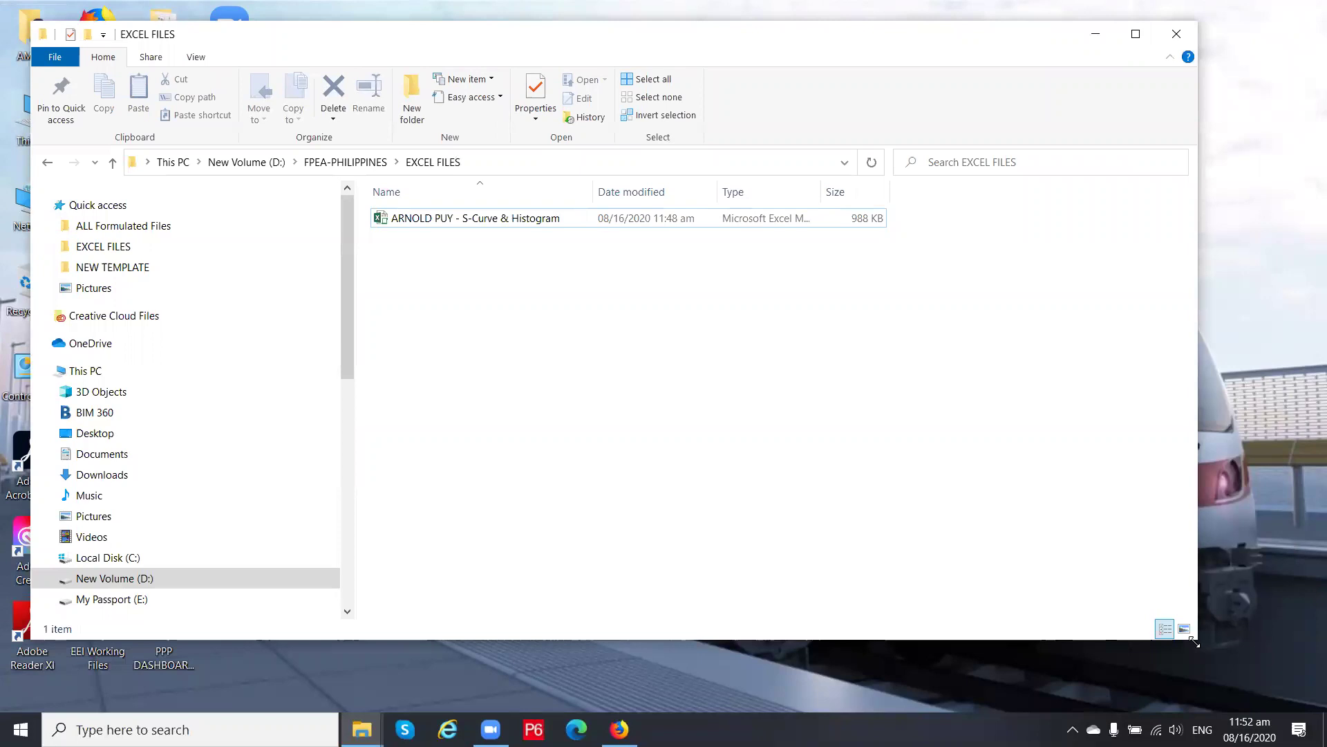
pyautogui.moveTo(1194, 641); pyautogui.dragTo(1287, 704)
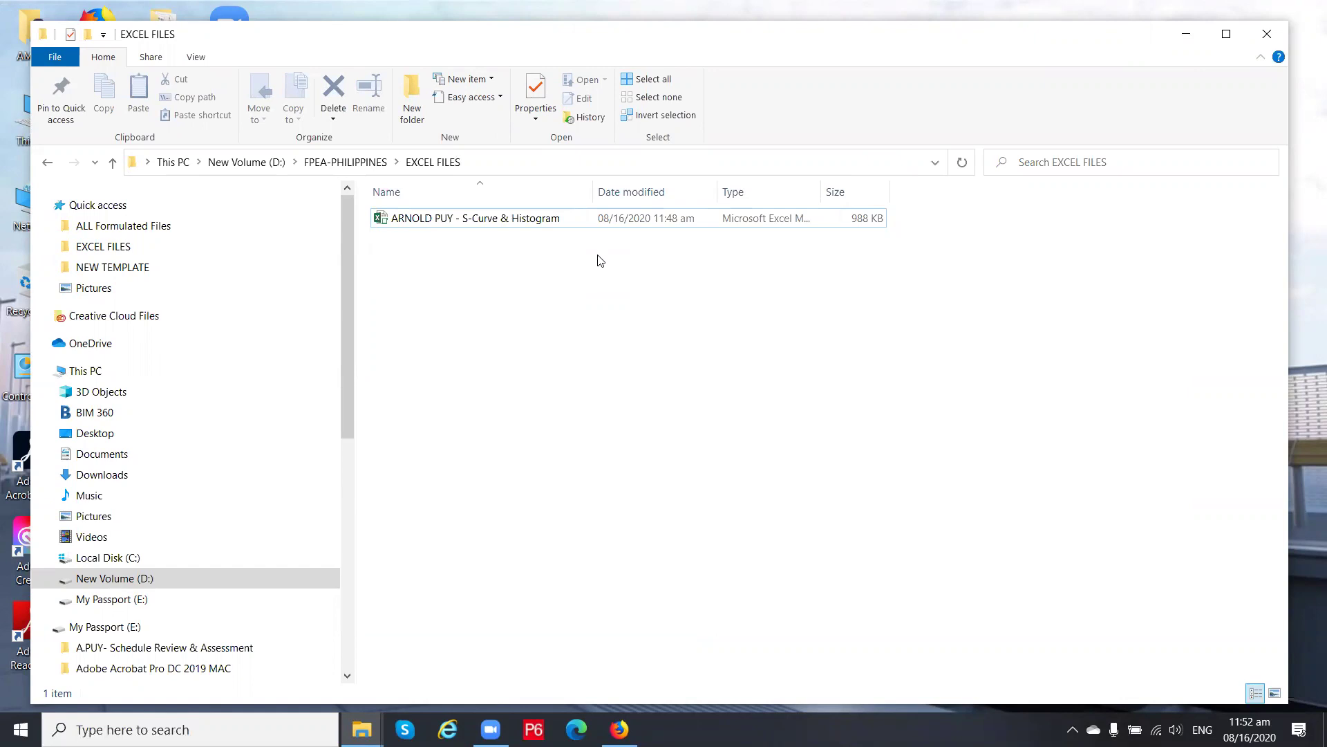
# Scroll the FPEA group feed in Firefox to the Sample S-Curve post and highlight 'Total Float'
pyautogui.click(619, 730)
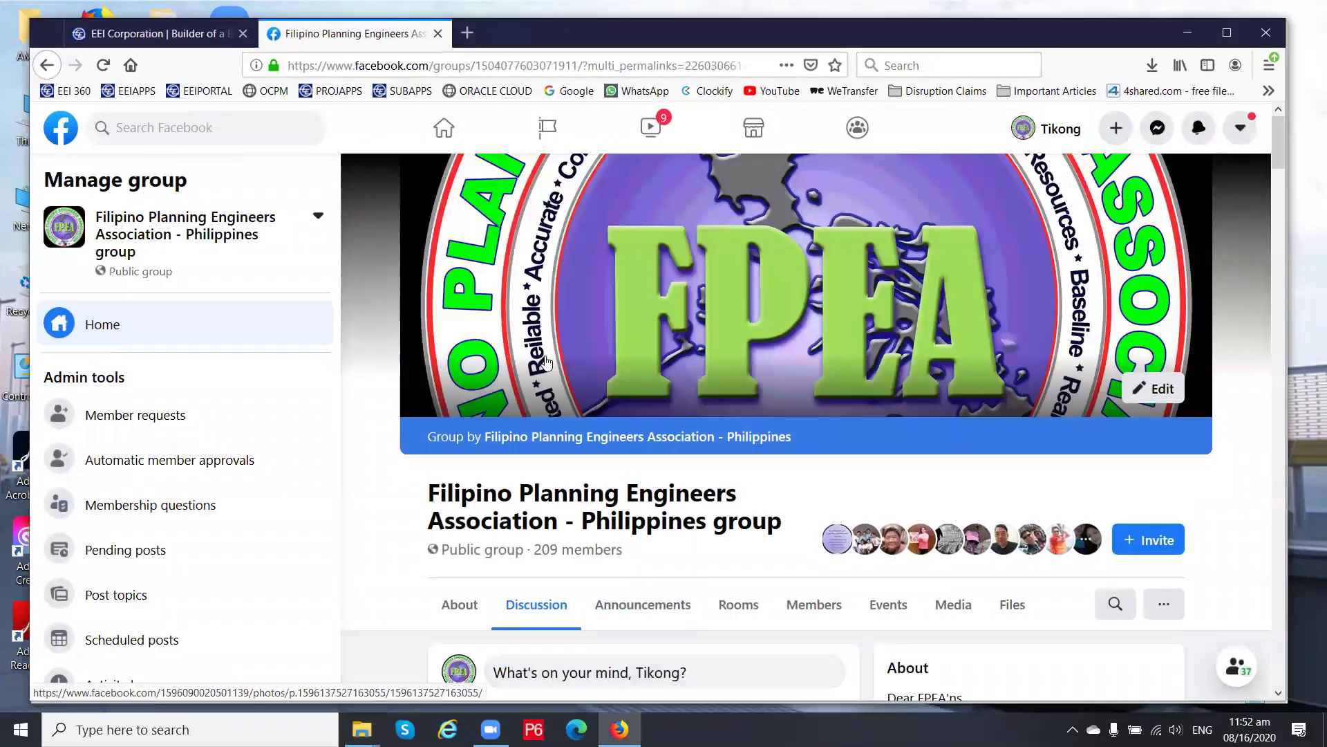
pyautogui.scroll(-20, 626, 547)
pyautogui.scroll(-20, 625, 540)
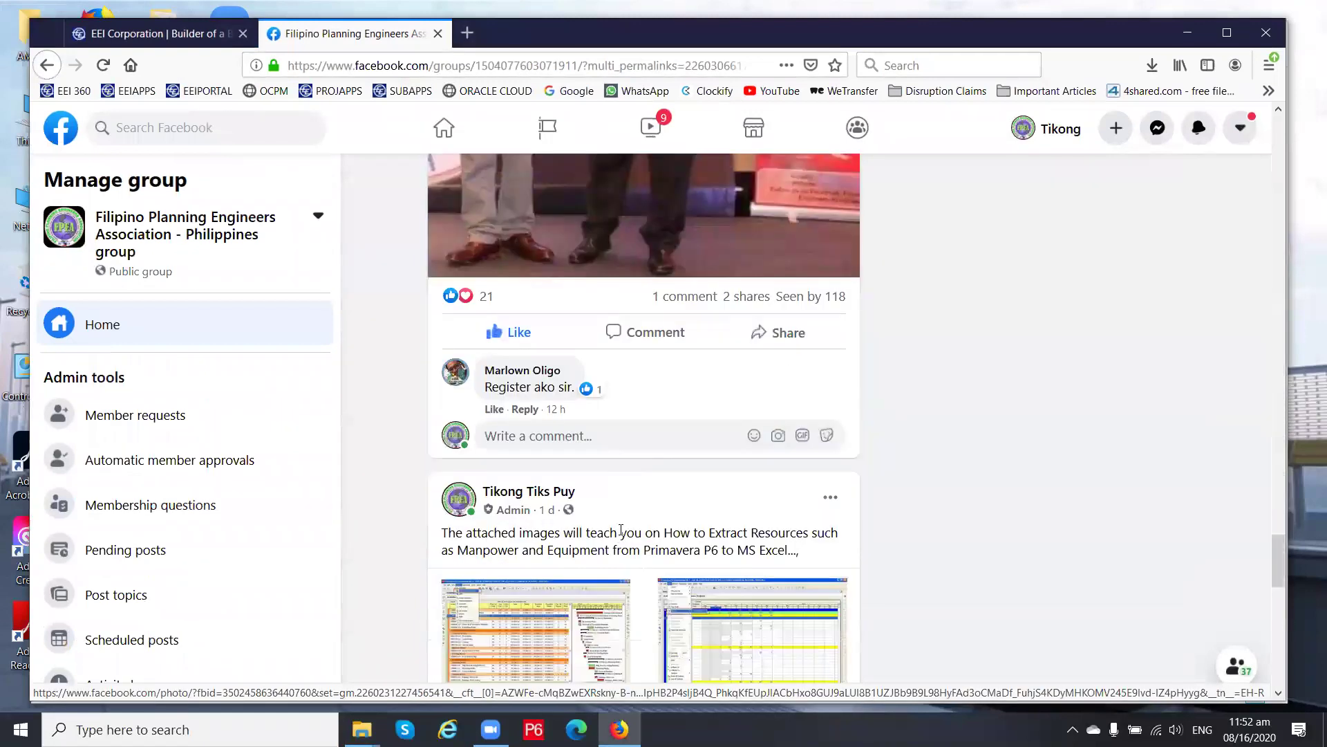
pyautogui.scroll(-20, 621, 531)
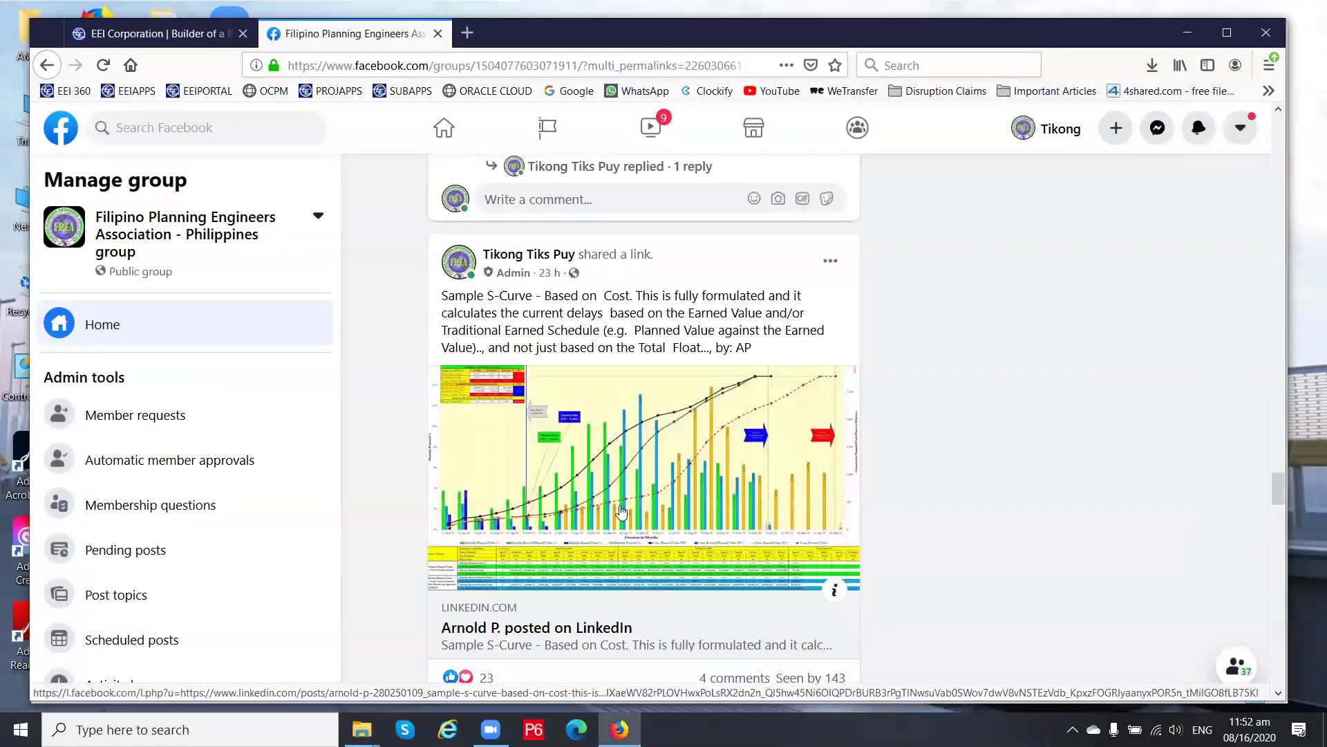
pyautogui.scroll(-2, 625, 477)
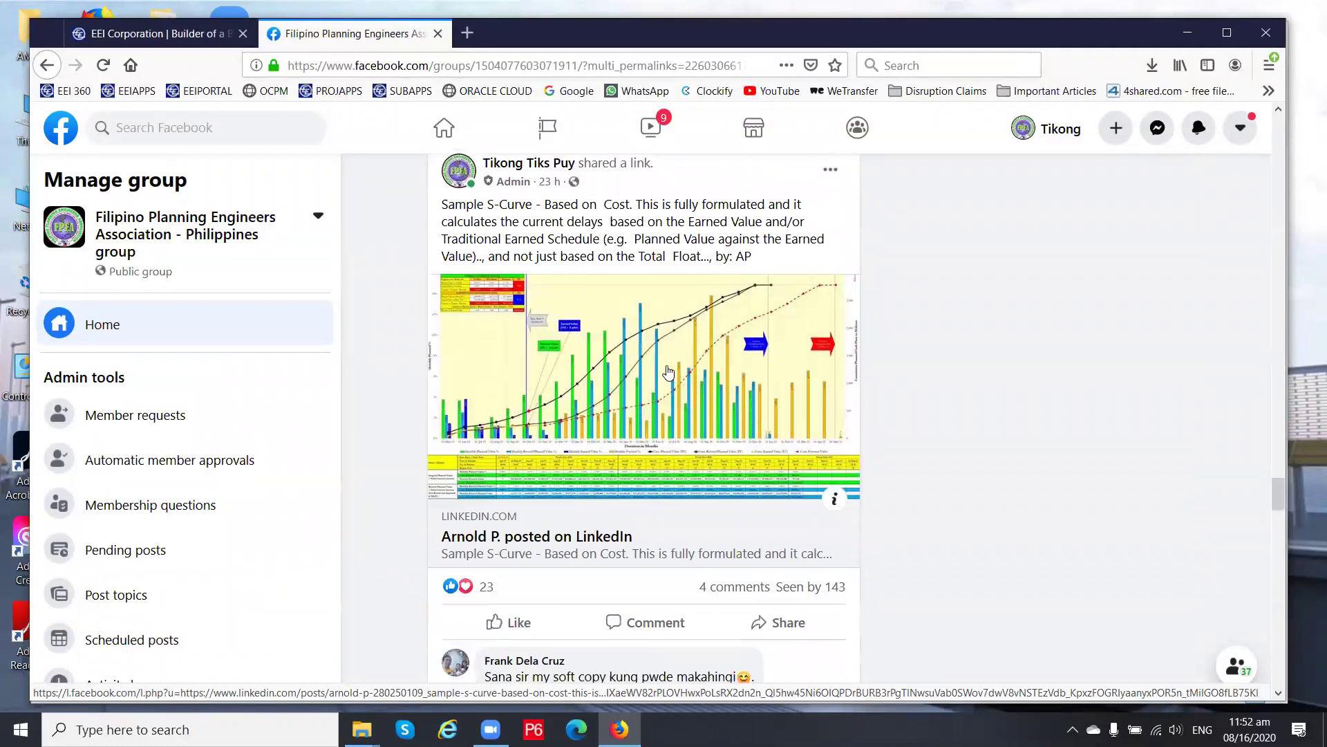
pyautogui.scroll(1, 457, 316)
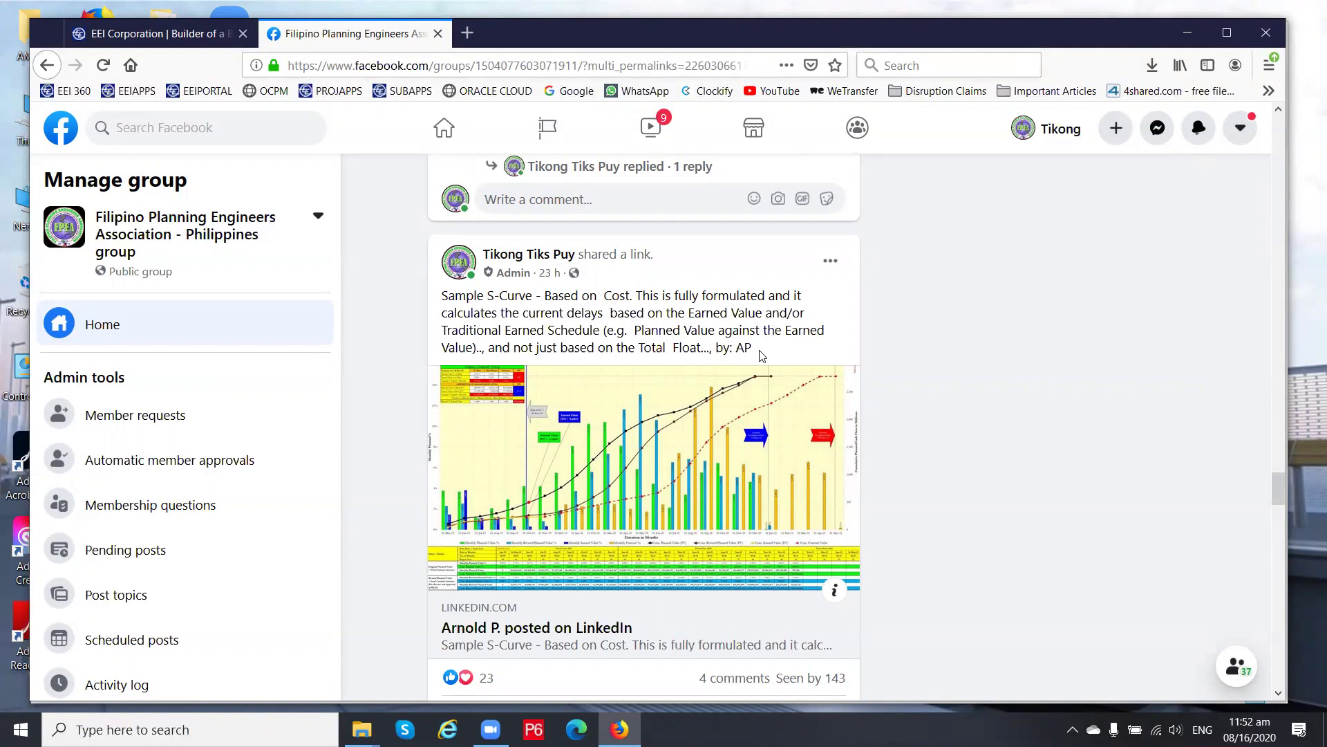
pyautogui.moveTo(642, 347); pyautogui.dragTo(703, 347)
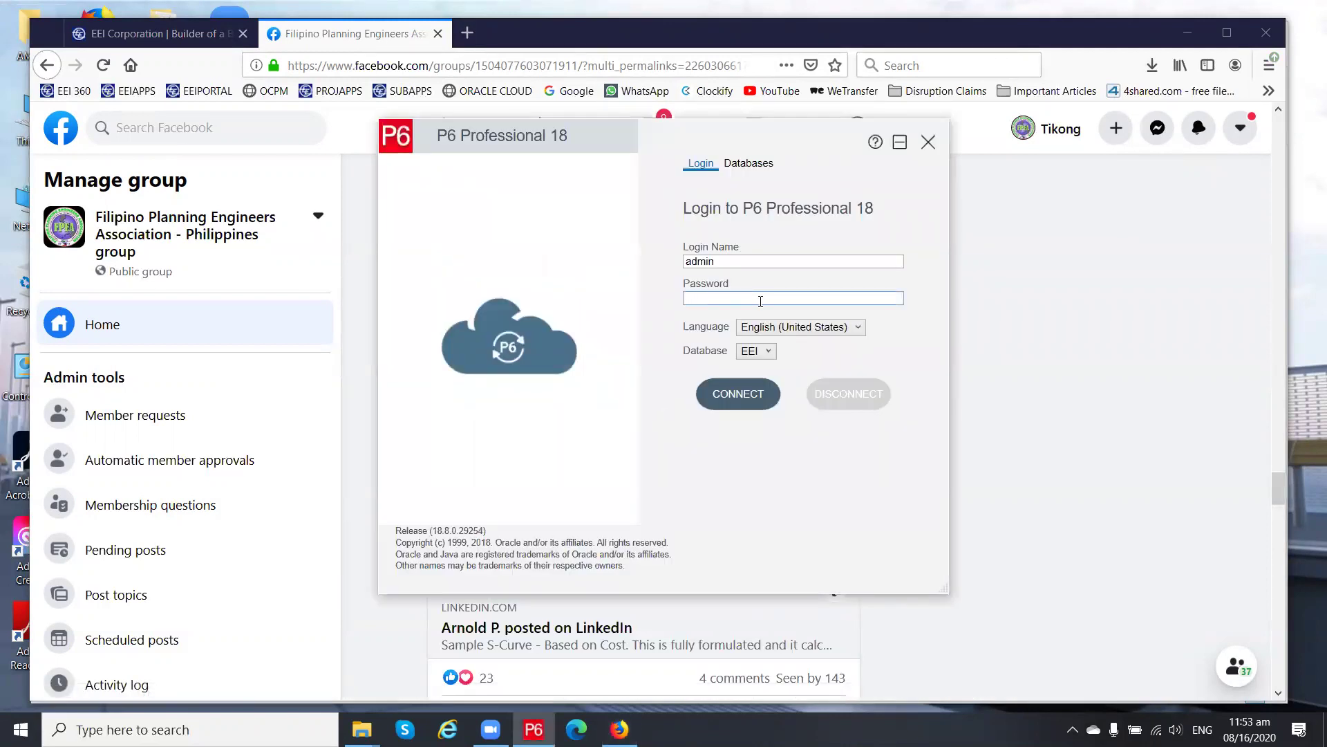
# Log in to P6 with the database password and select the Memorandum Signed activity
pyautogui.write('admin')
pyautogui.click(738, 394)
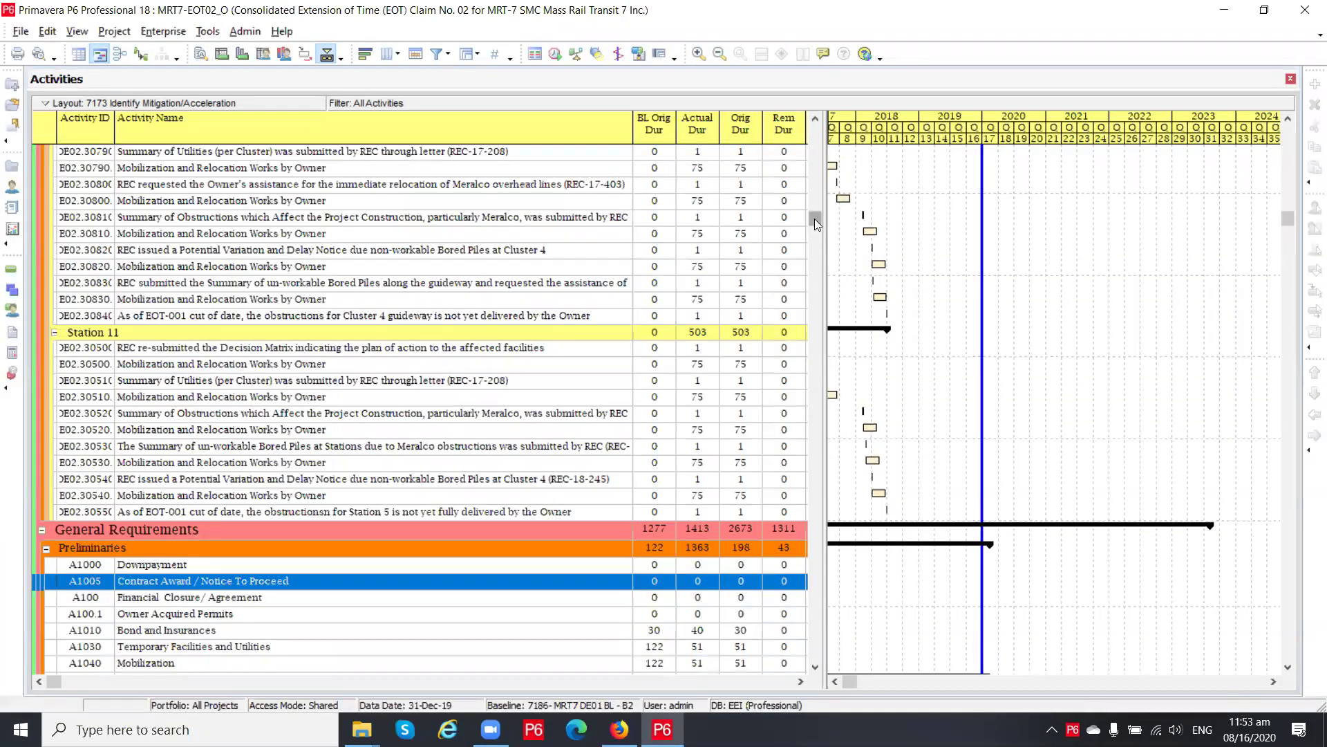
pyautogui.moveTo(815, 218); pyautogui.dragTo(827, 107)
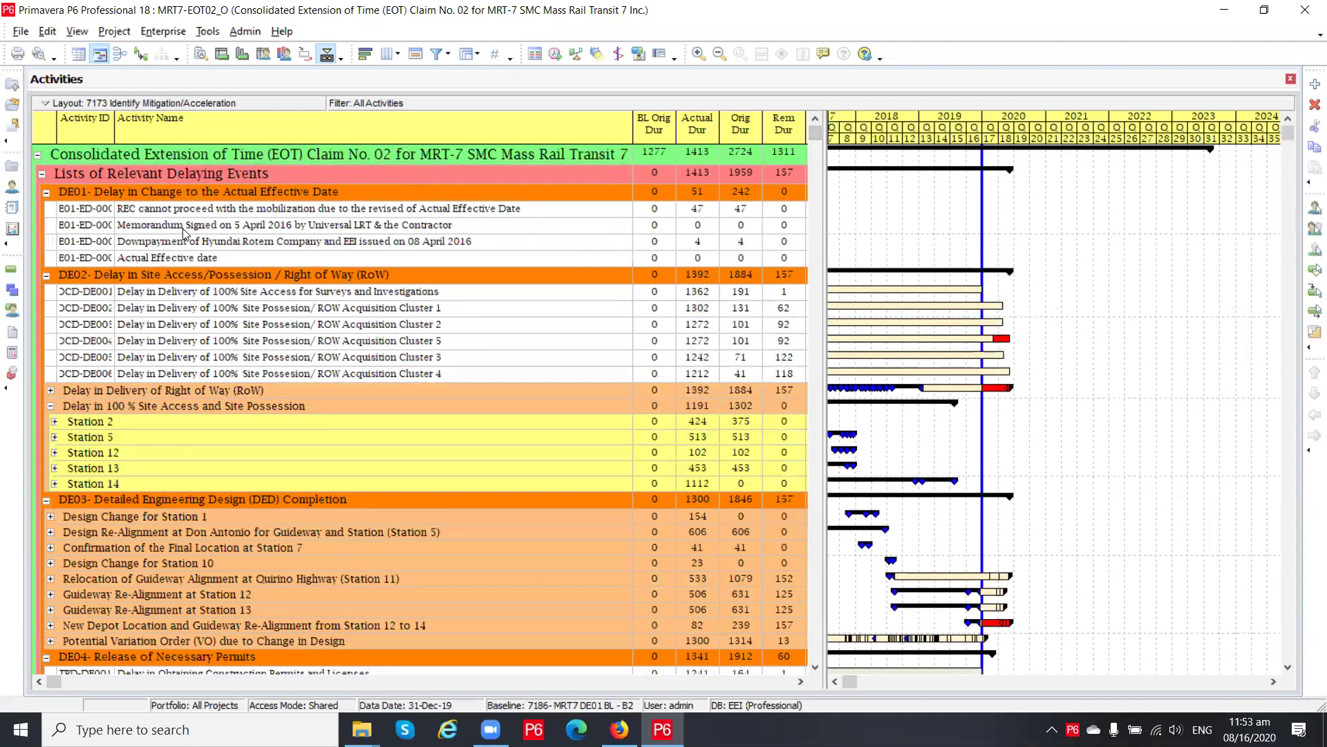
pyautogui.click(184, 229)
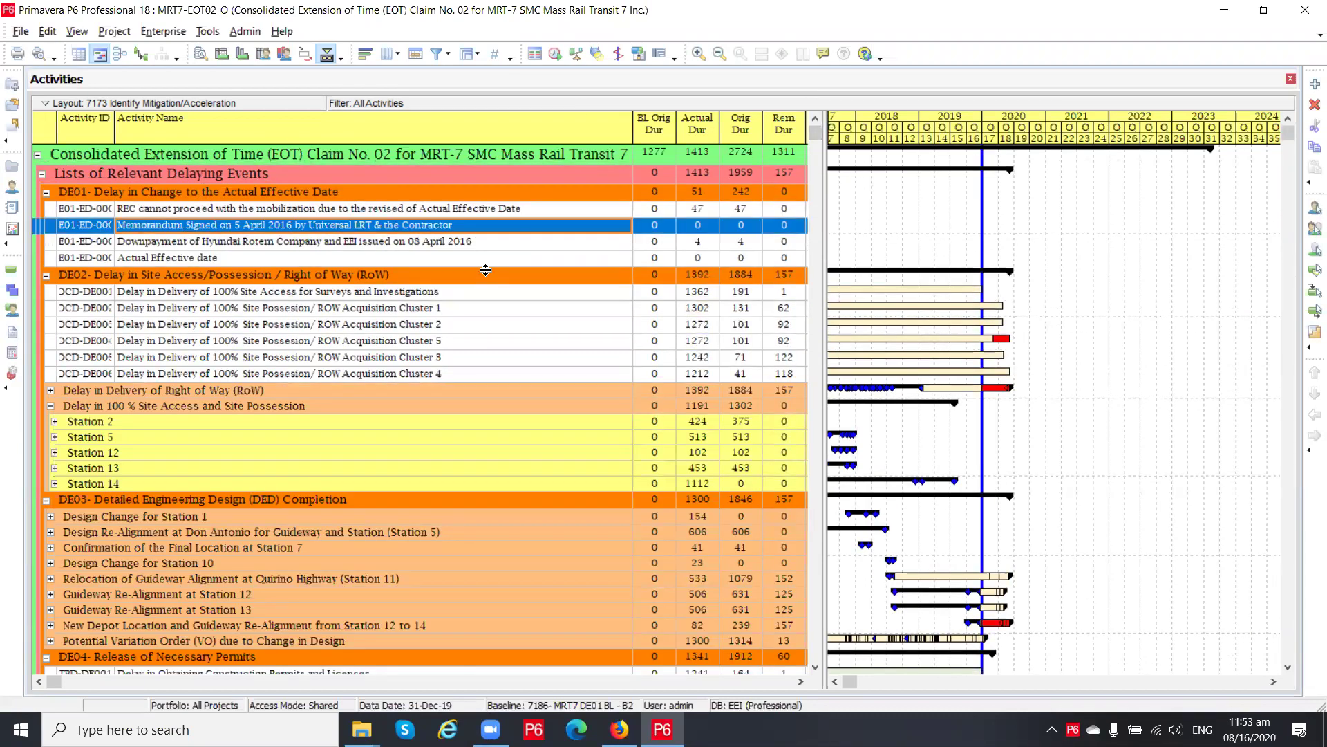
pyautogui.click(619, 730)
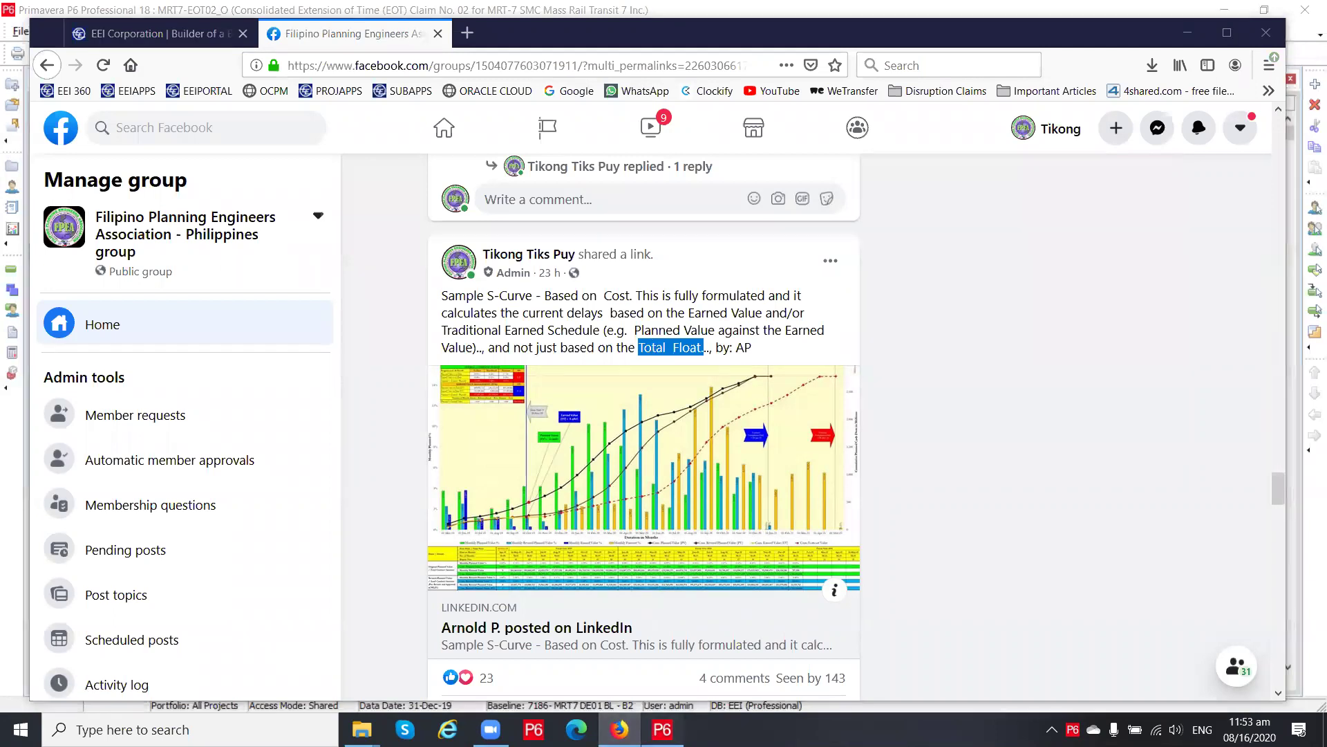
pyautogui.click(662, 730)
# Widen the P6 activity table to reveal the start, finish and Total Float columns, then minimize P6
pyautogui.click(786, 226)
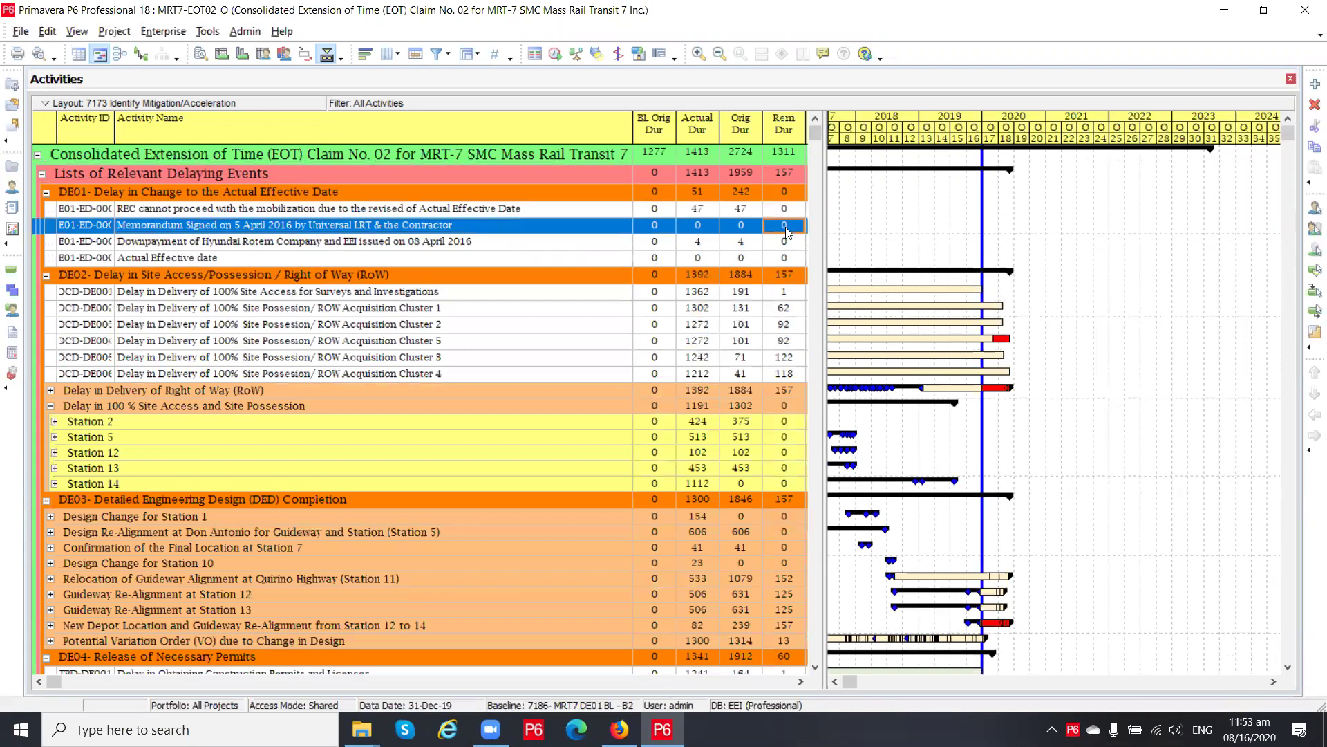
pyautogui.click(829, 259)
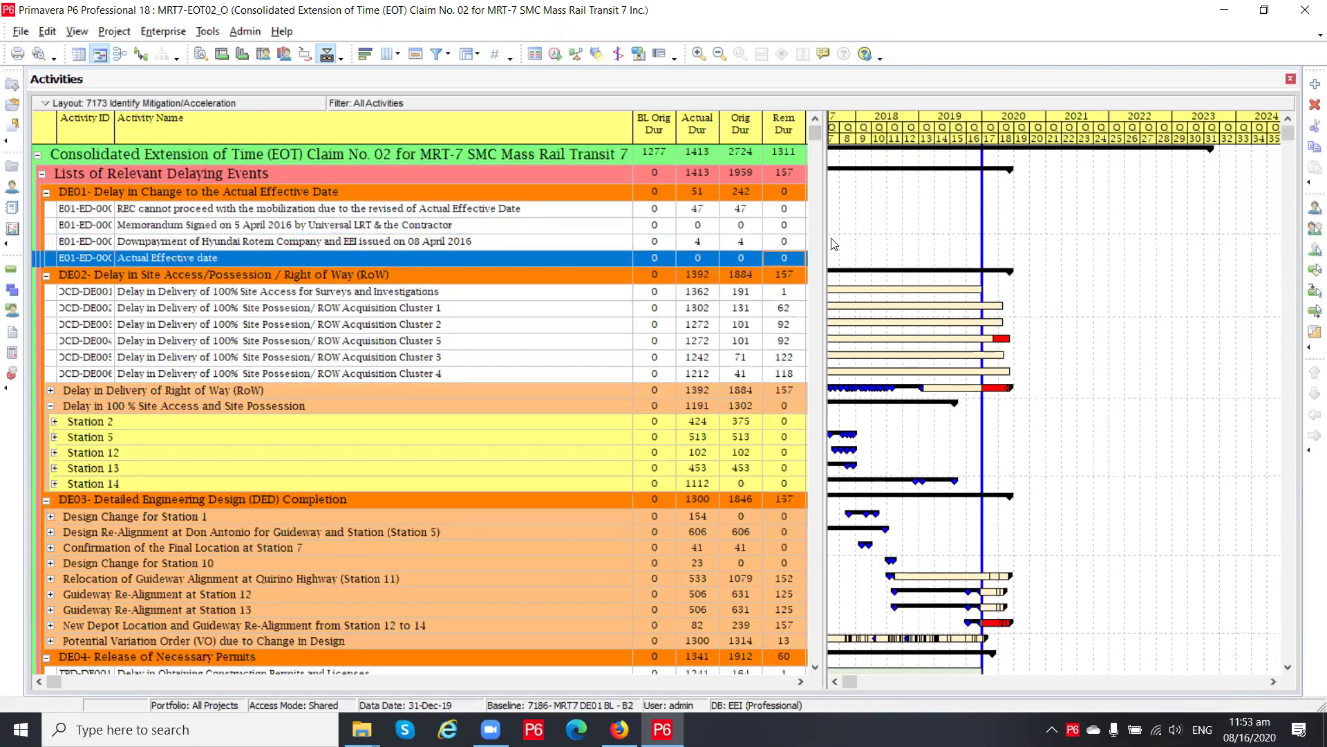
pyautogui.moveTo(976, 230); pyautogui.dragTo(1206, 219)
pyautogui.click(1168, 683)
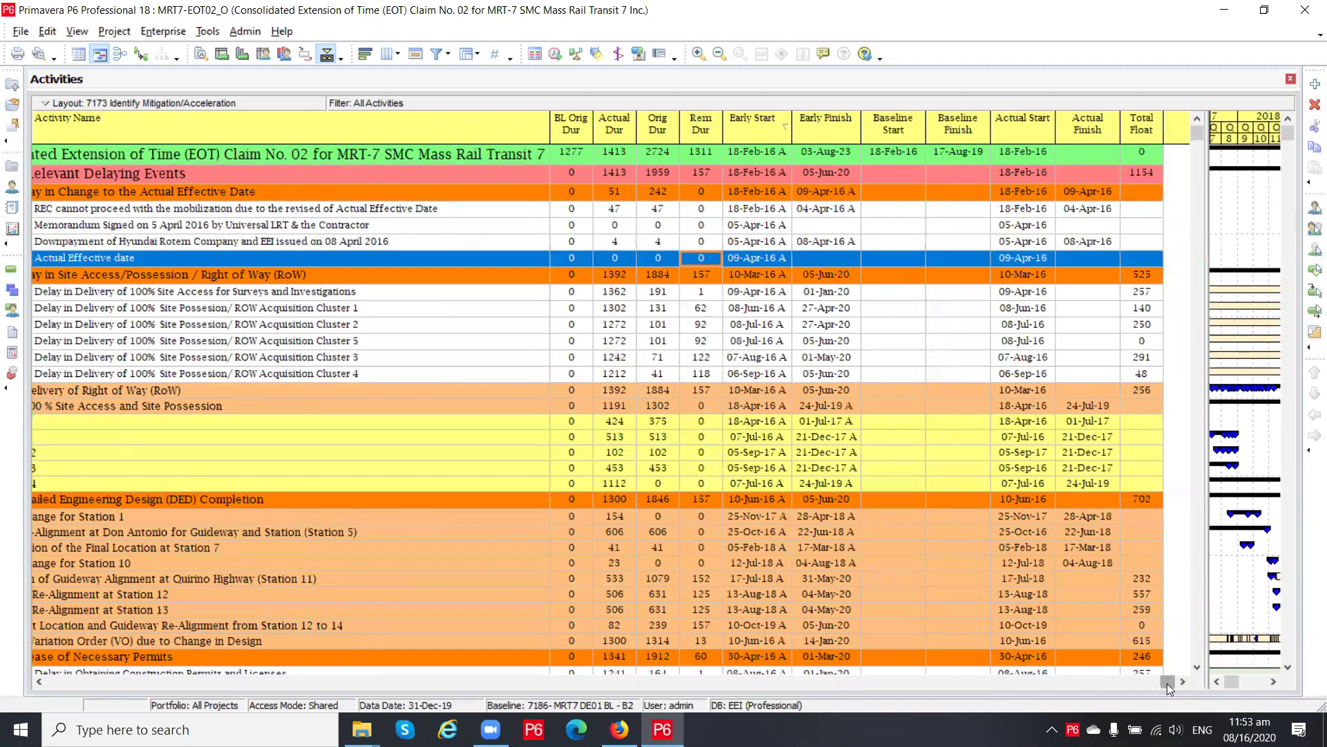
pyautogui.click(1139, 358)
pyautogui.scroll(-5, 1127, 442)
pyautogui.scroll(-6, 1112, 535)
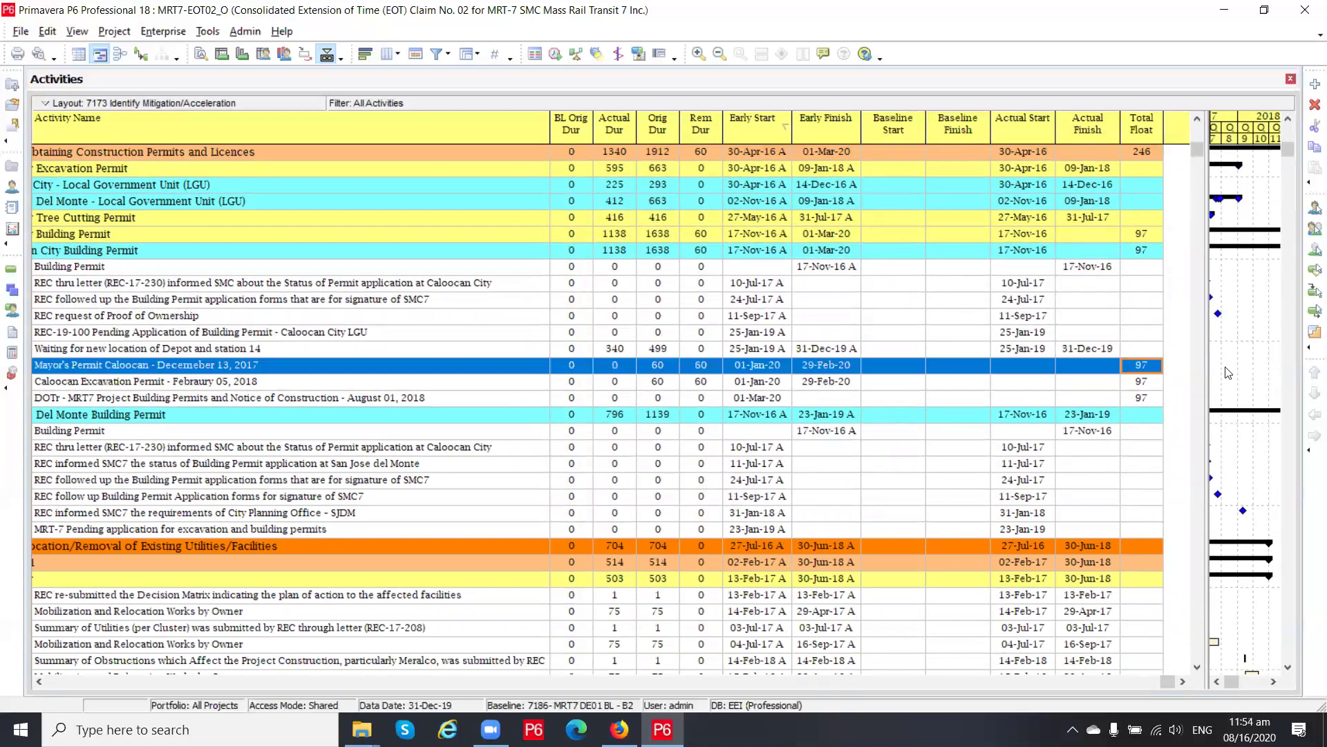
pyautogui.moveTo(1197, 150); pyautogui.dragTo(1215, 108)
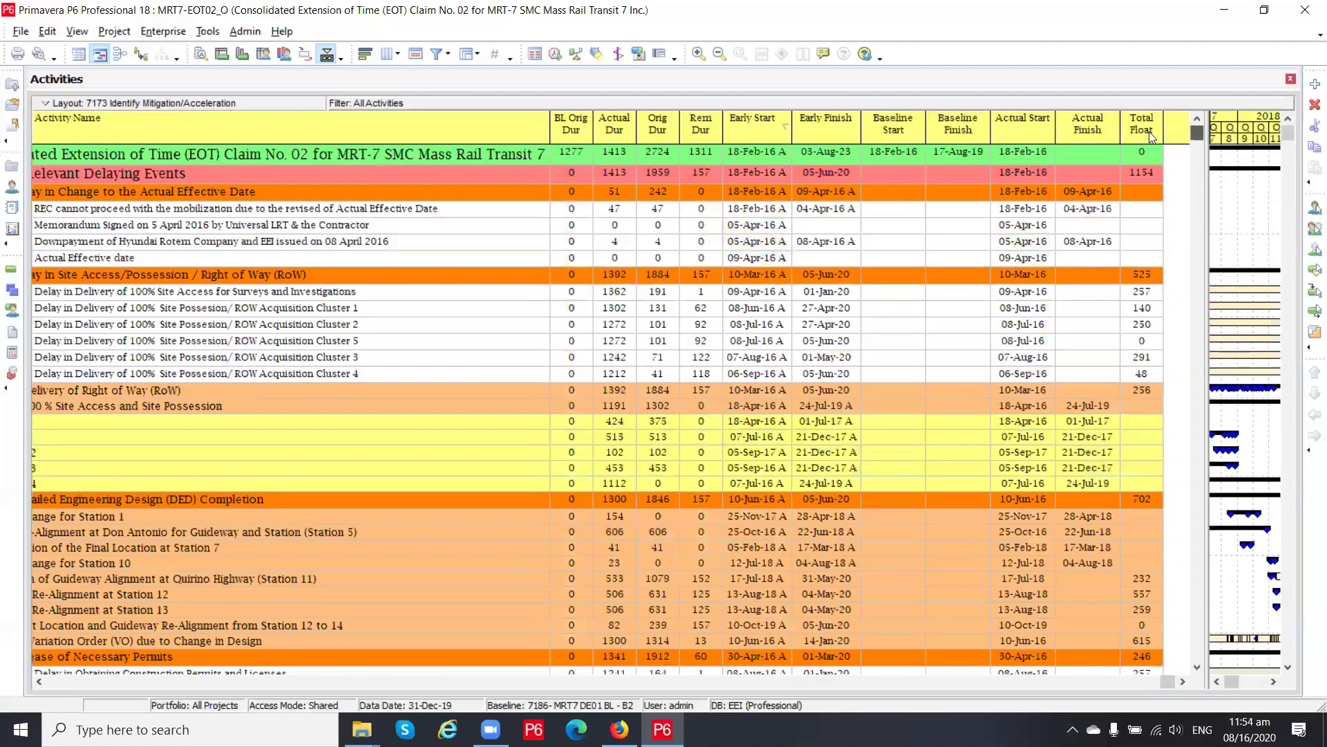
pyautogui.click(739, 242)
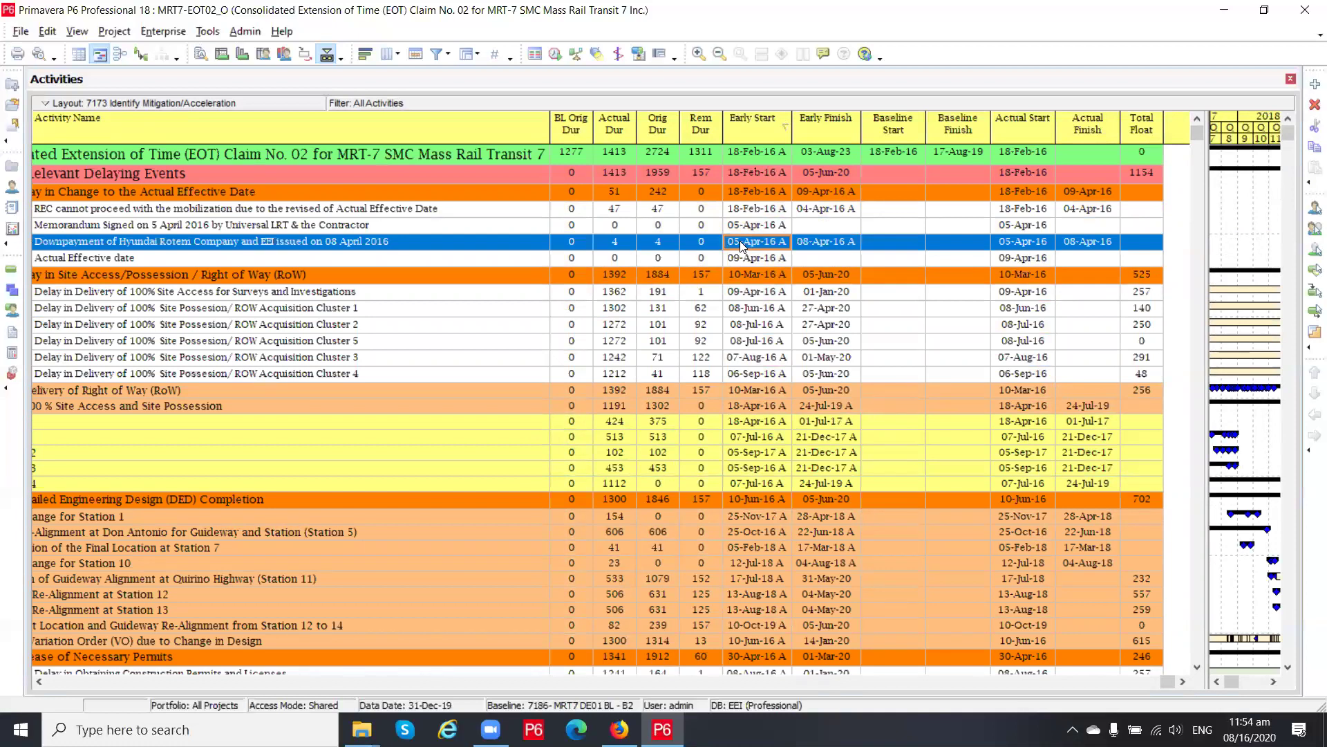
pyautogui.click(1222, 14)
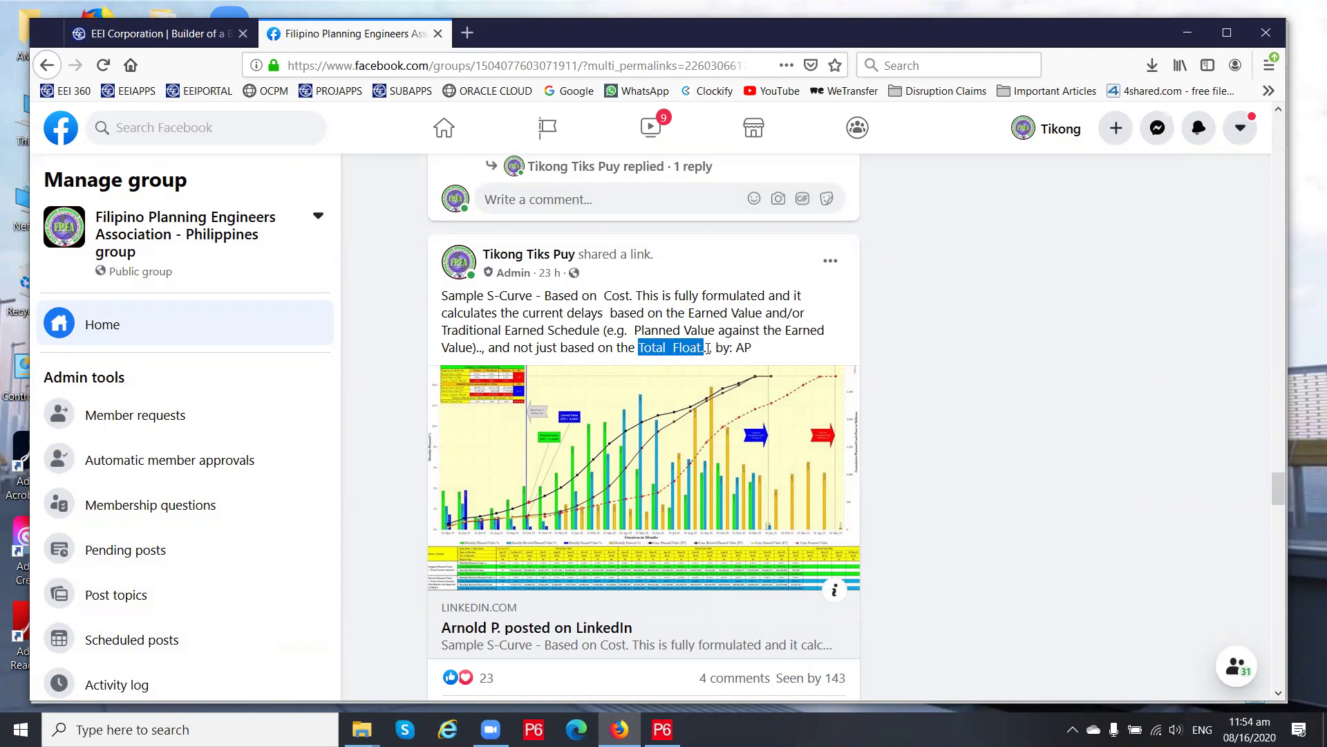
# Re-highlight 'Total Float', view the post's LinkedIn original, then return to the EXCEL FILES folder
pyautogui.click(643, 348)
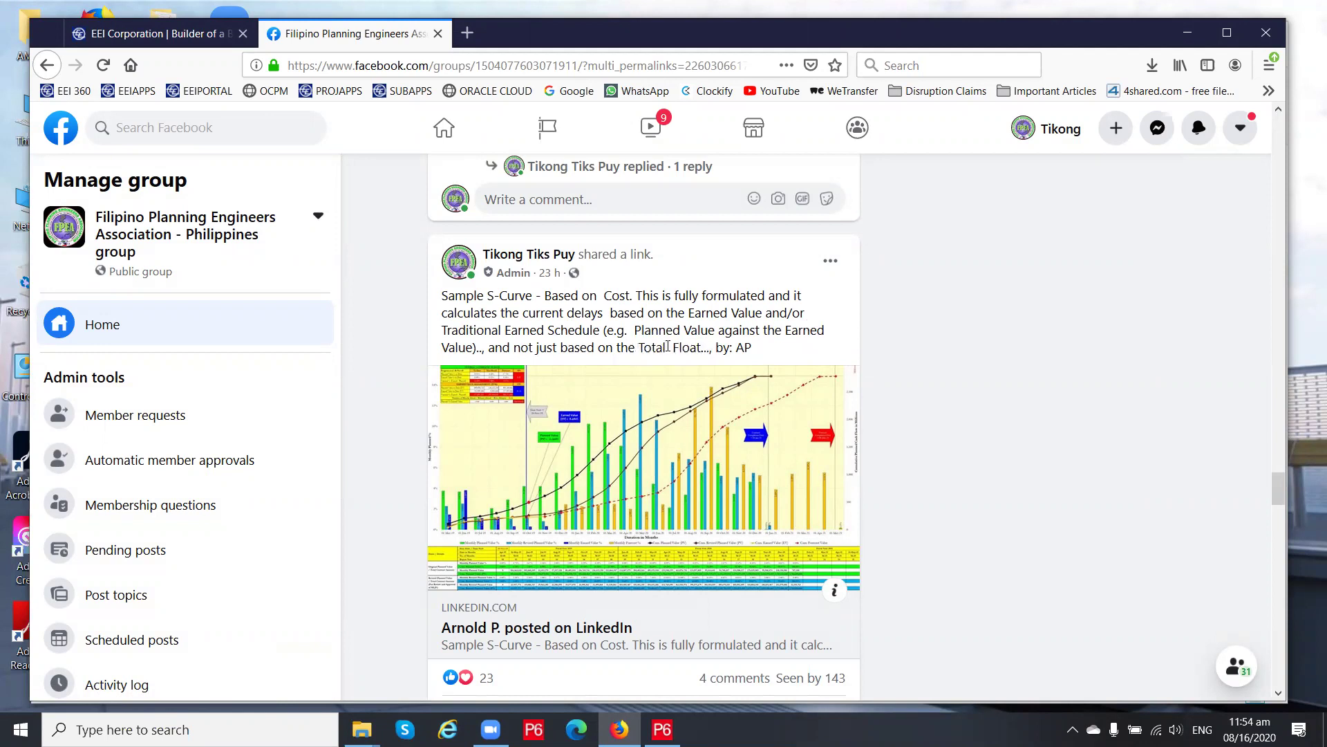
pyautogui.moveTo(701, 347); pyautogui.dragTo(638, 347)
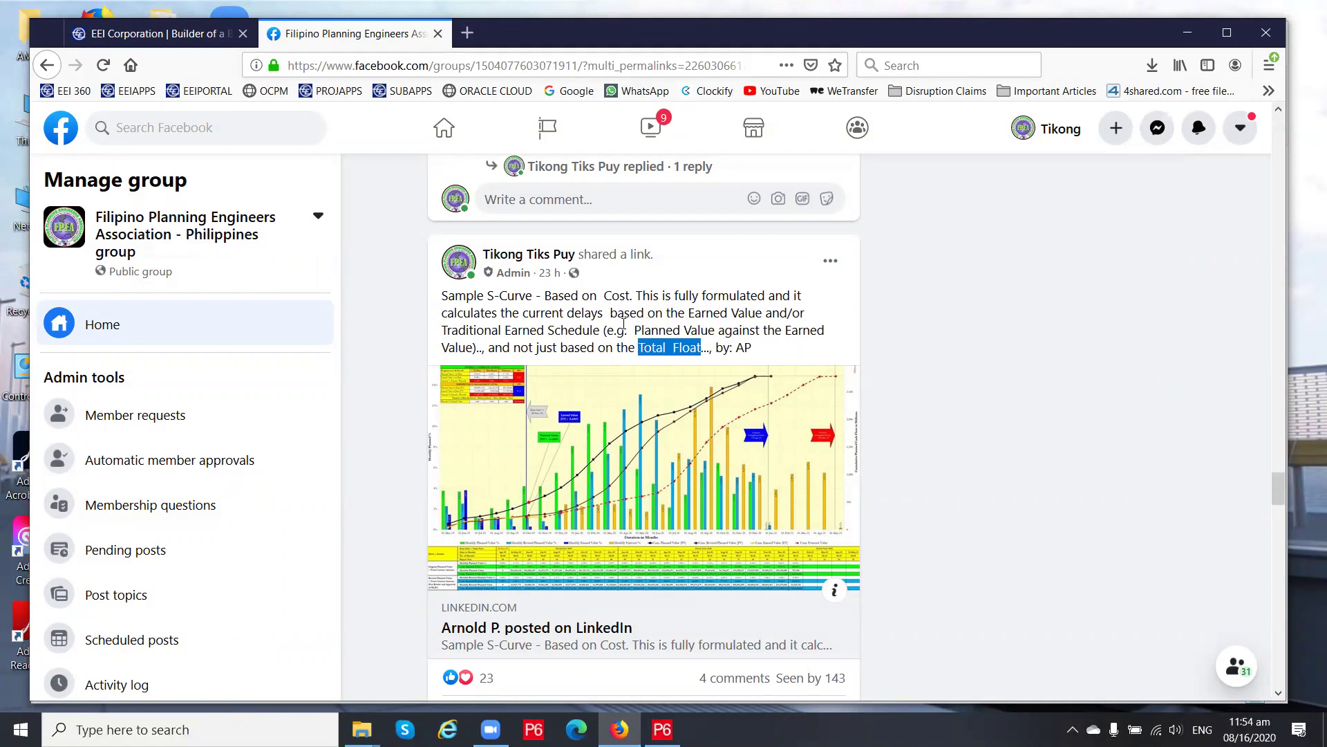
pyautogui.click(655, 487)
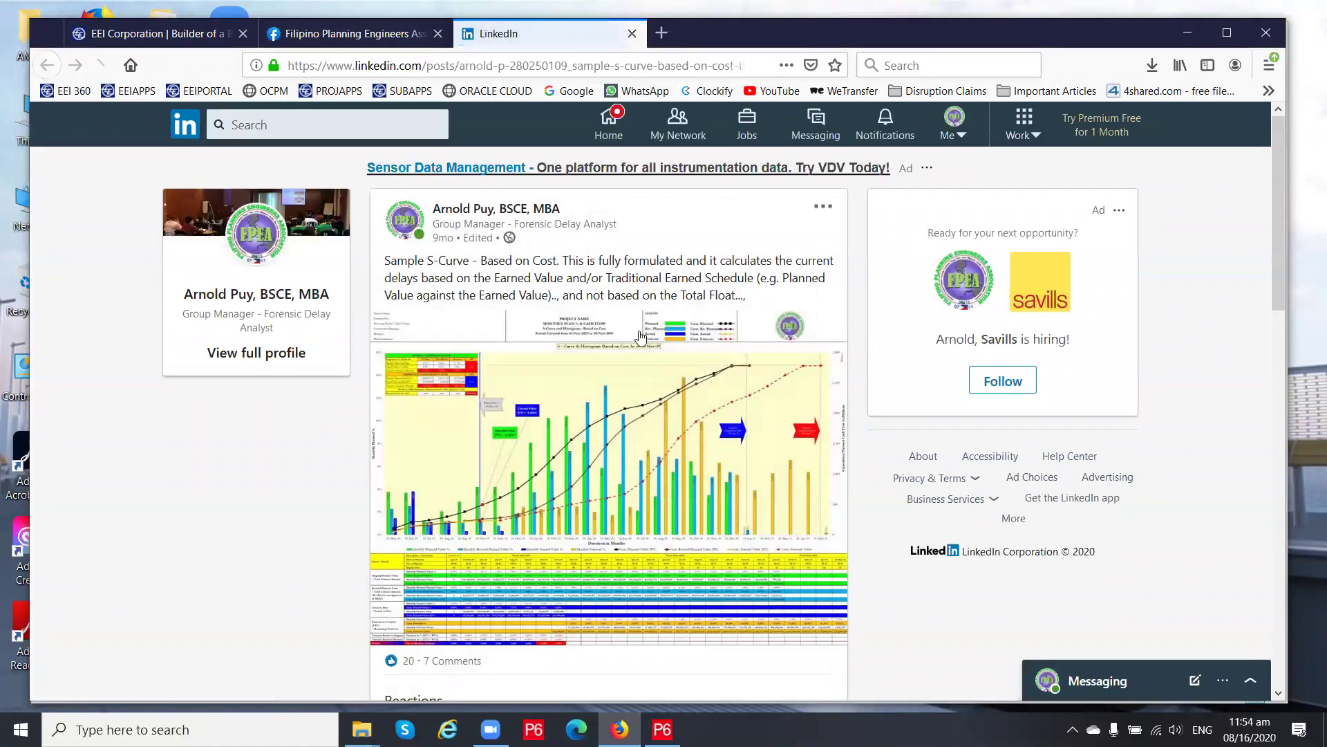
pyautogui.click(294, 43)
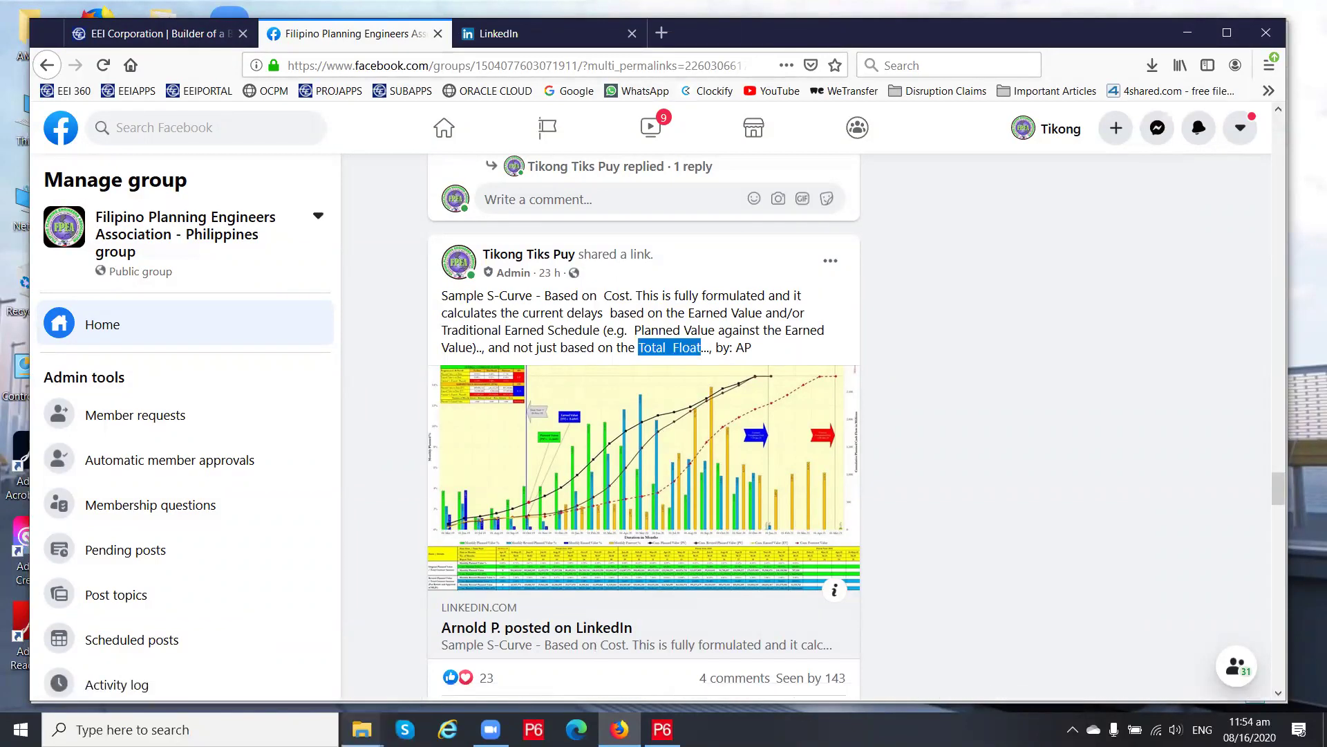
pyautogui.click(362, 729)
pyautogui.click(214, 657)
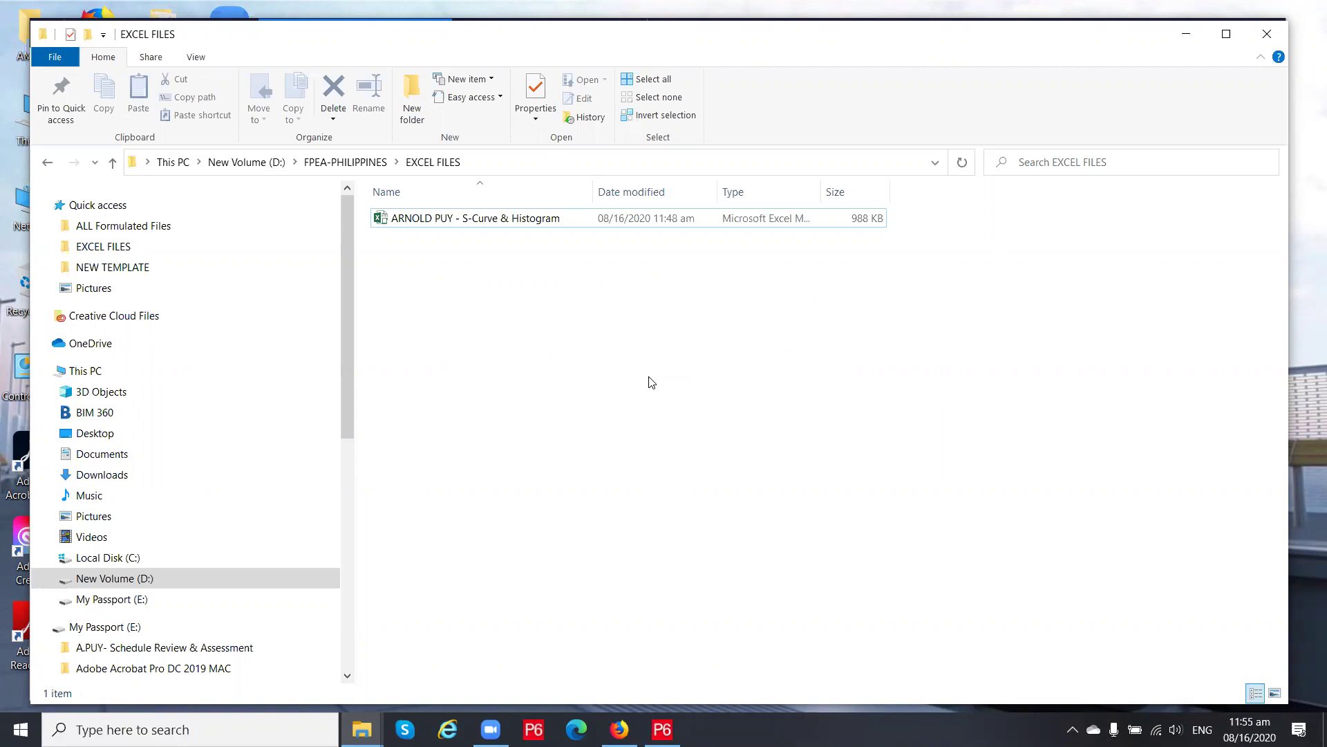
# Bring Primavera P6's Activities schedule for the MRT-7 EOT claim to the front
pyautogui.click(662, 729)
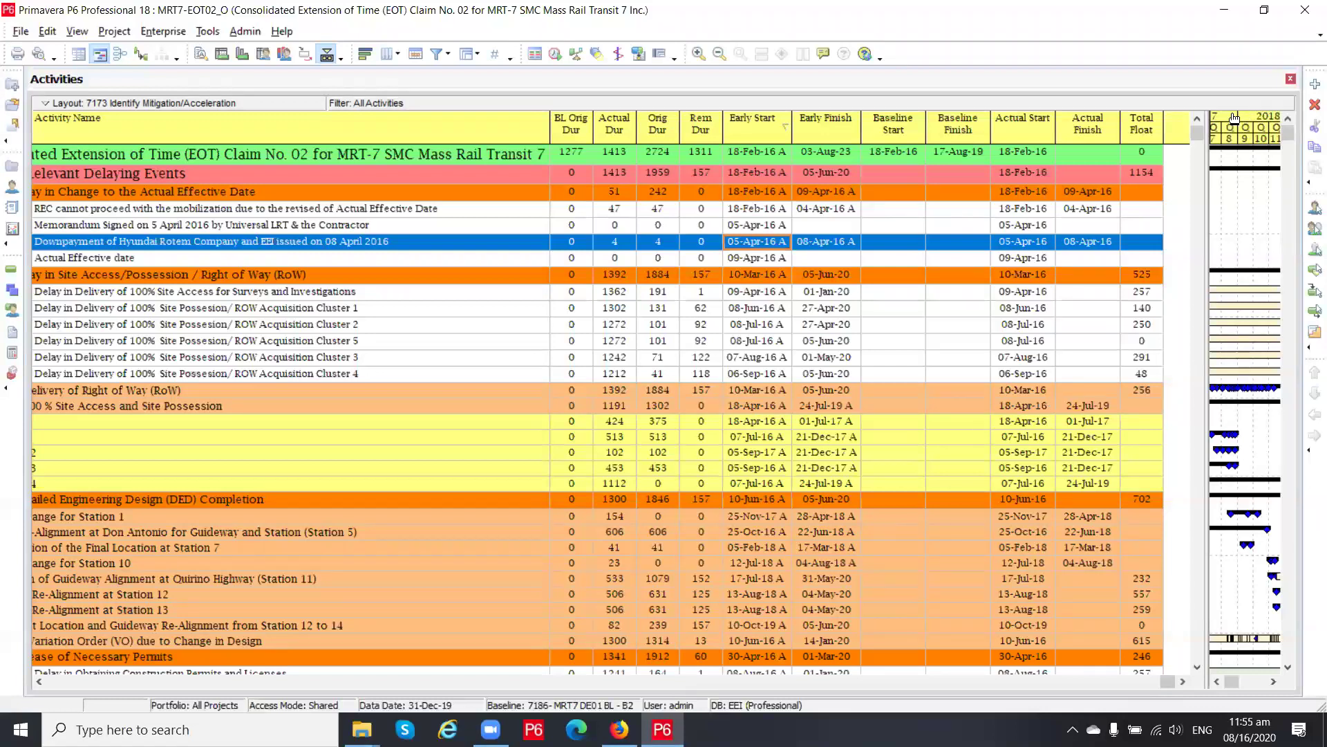
# Minimize P6 and select the S-Curve & Histogram workbook in the EXCEL FILES folder
pyautogui.click(1223, 15)
pyautogui.click(468, 223)
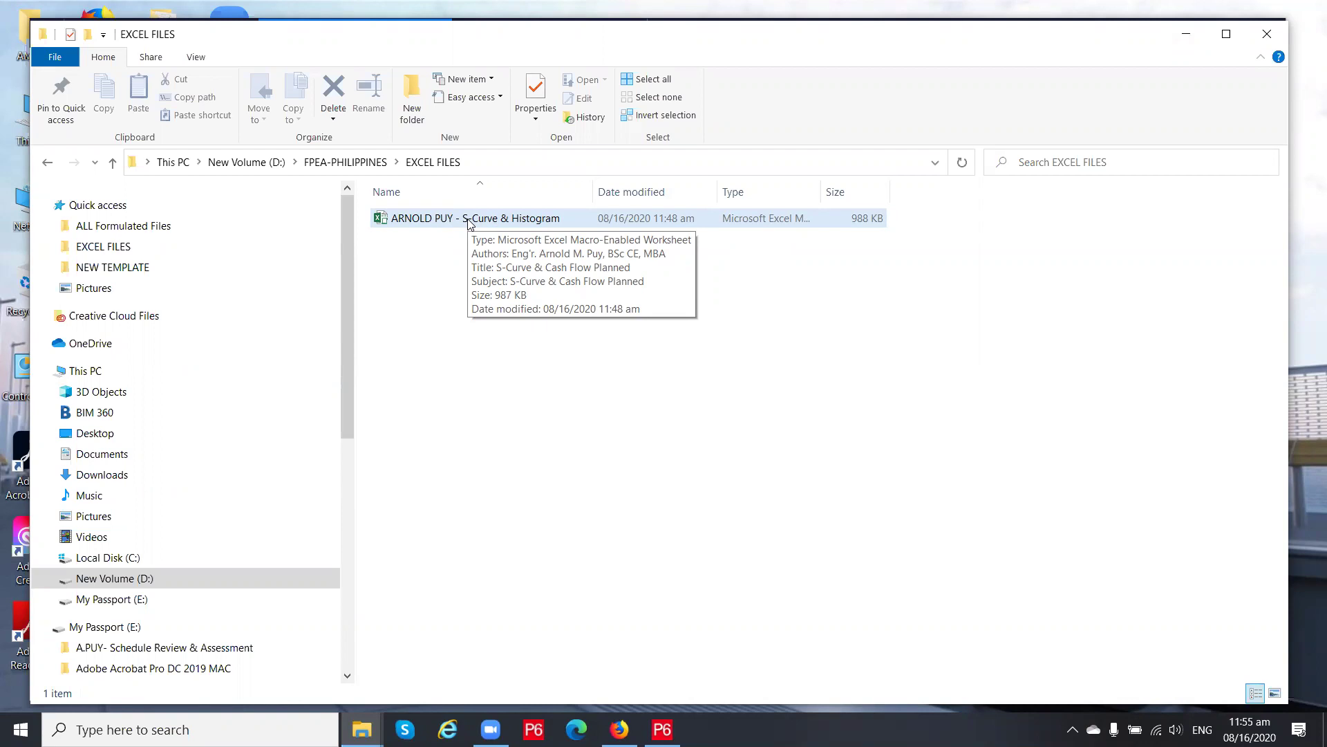
# Open the S-Curve & Histogram .xlsm file from the EXCEL FILES folder in Excel
pyautogui.click(469, 223)
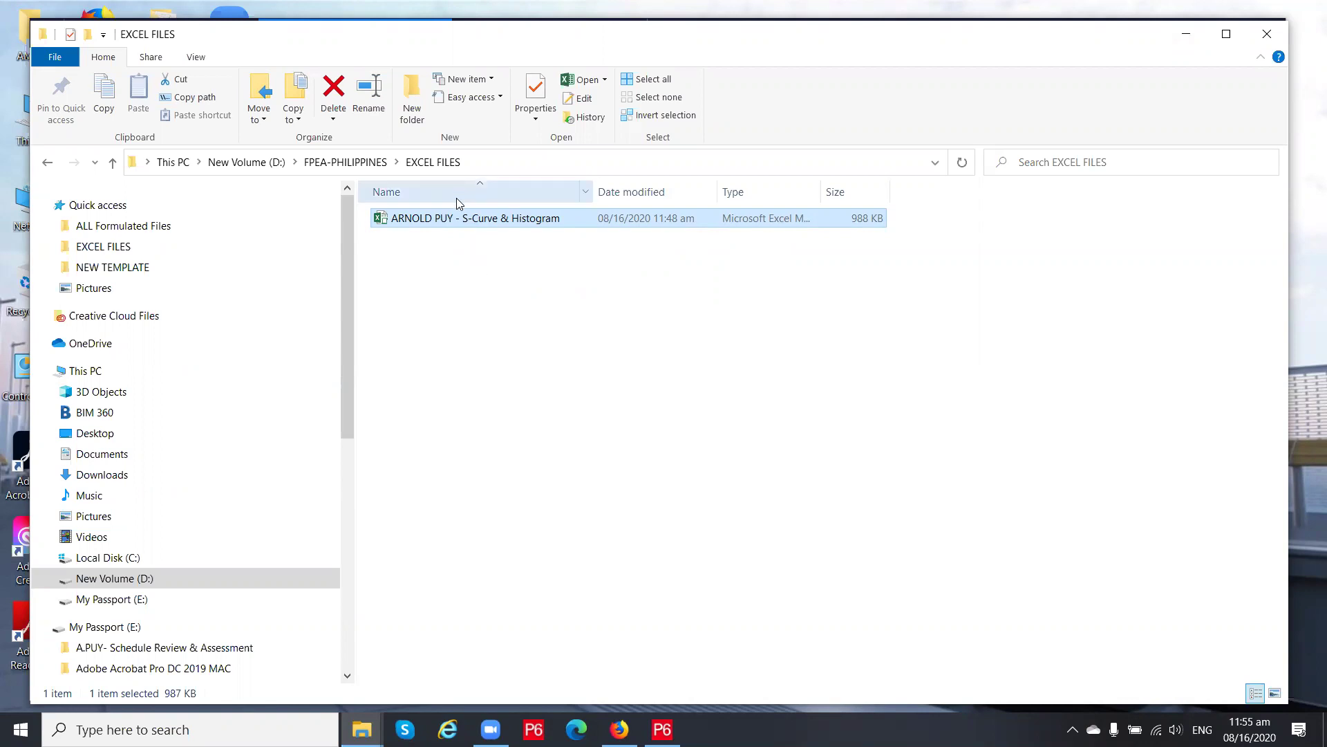
pyautogui.doubleClick(454, 220)
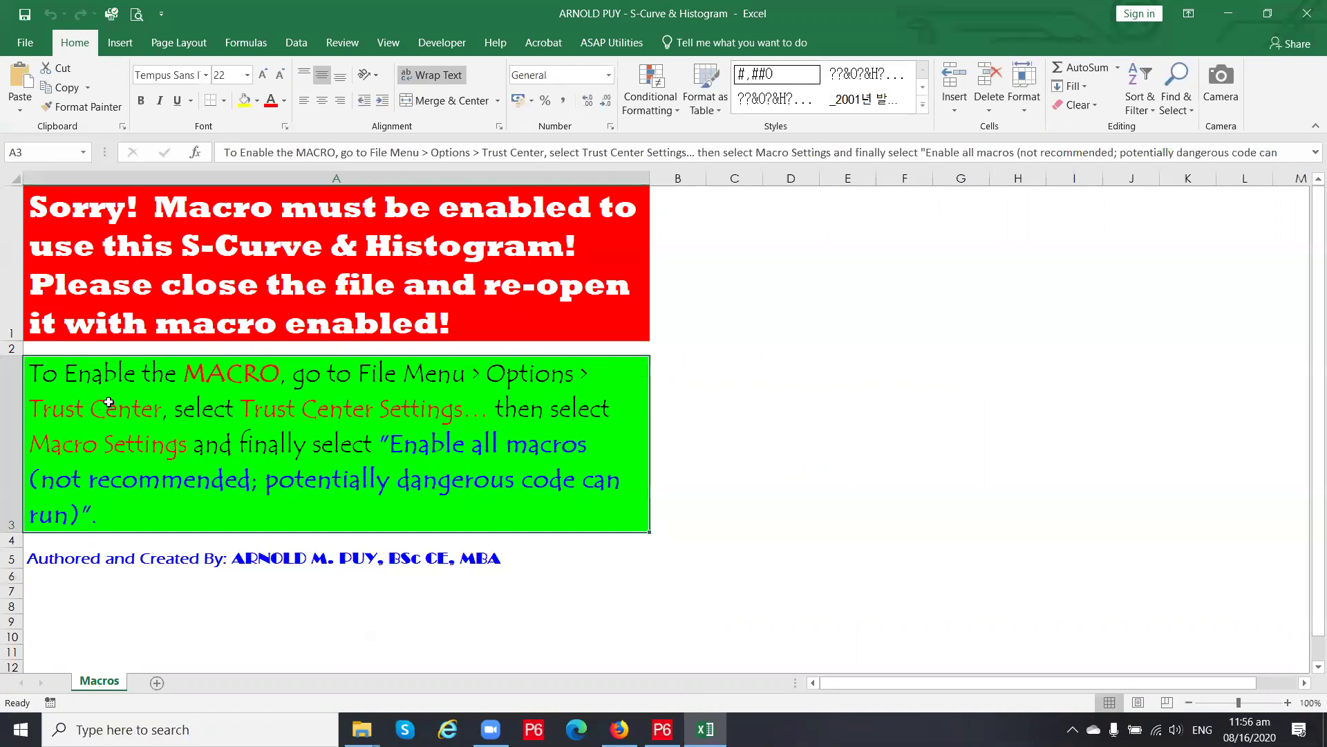
pyautogui.click(390, 338)
pyautogui.click(390, 401)
pyautogui.click(330, 300)
pyautogui.click(340, 398)
pyautogui.click(381, 299)
pyautogui.click(402, 432)
pyautogui.click(401, 311)
pyautogui.click(405, 430)
pyautogui.click(403, 322)
pyautogui.click(393, 388)
pyautogui.click(401, 304)
pyautogui.click(414, 431)
pyautogui.click(428, 283)
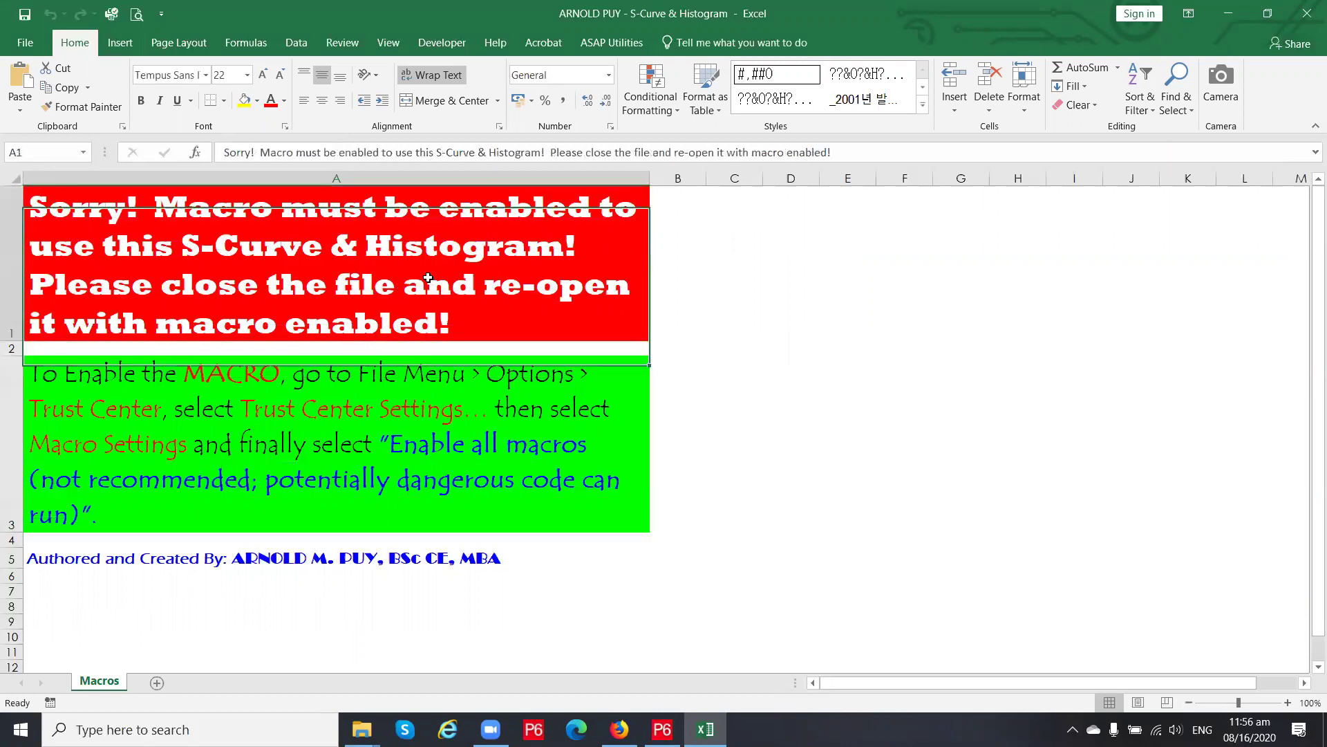
pyautogui.click(421, 425)
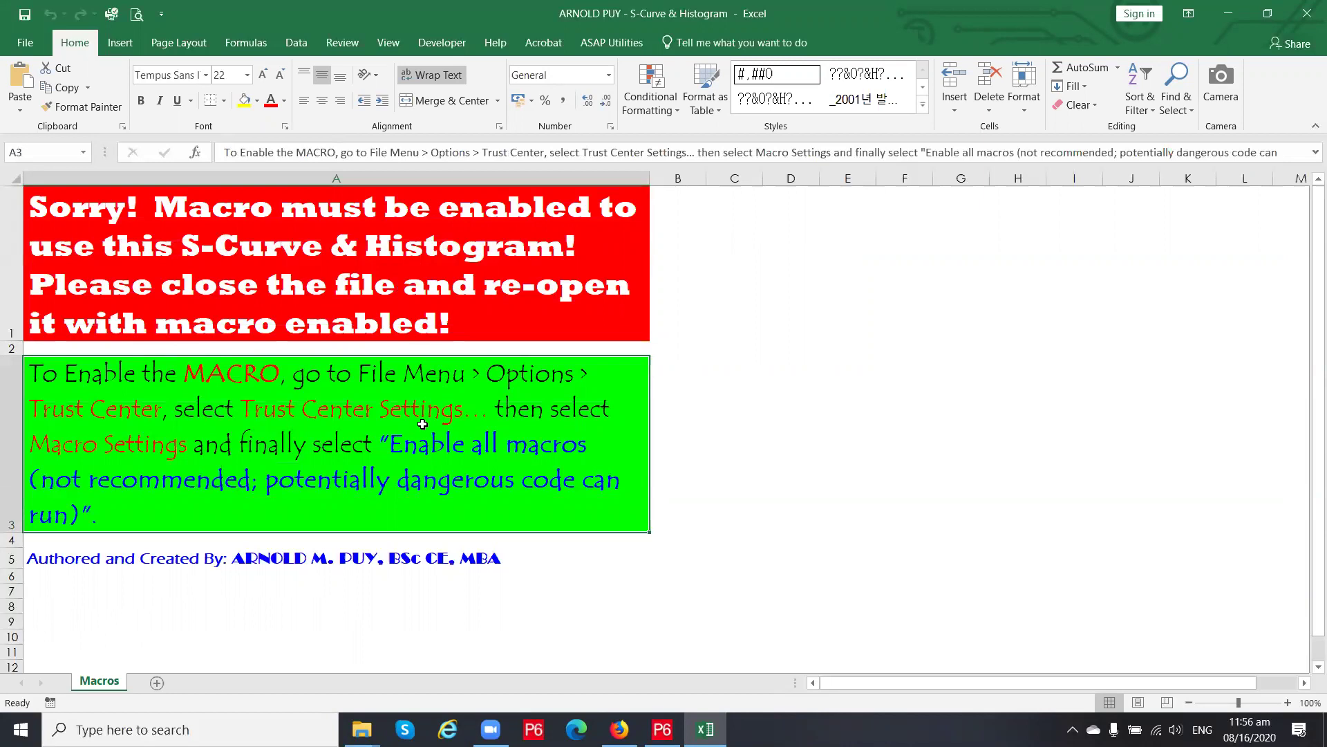
# Set the Trust Center macro setting to Enable all macros, then save the workbook
pyautogui.click(21, 47)
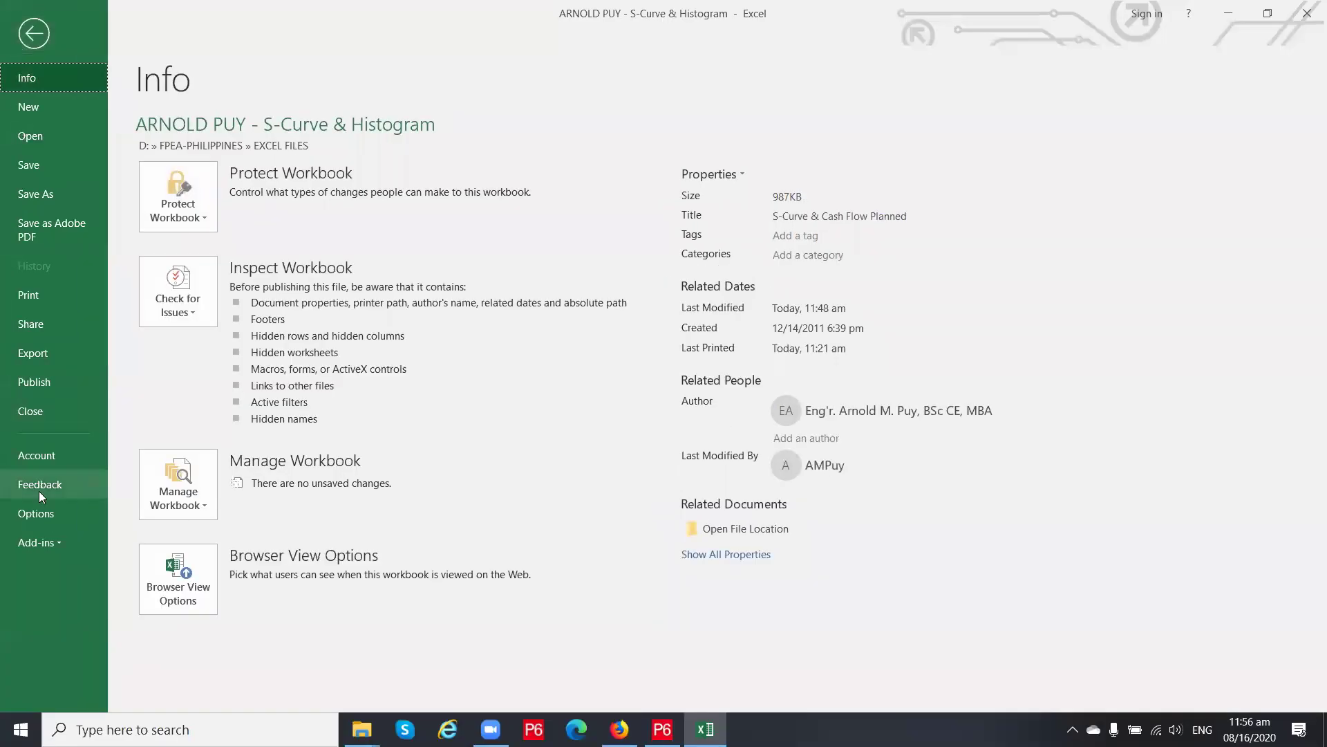
pyautogui.click(37, 513)
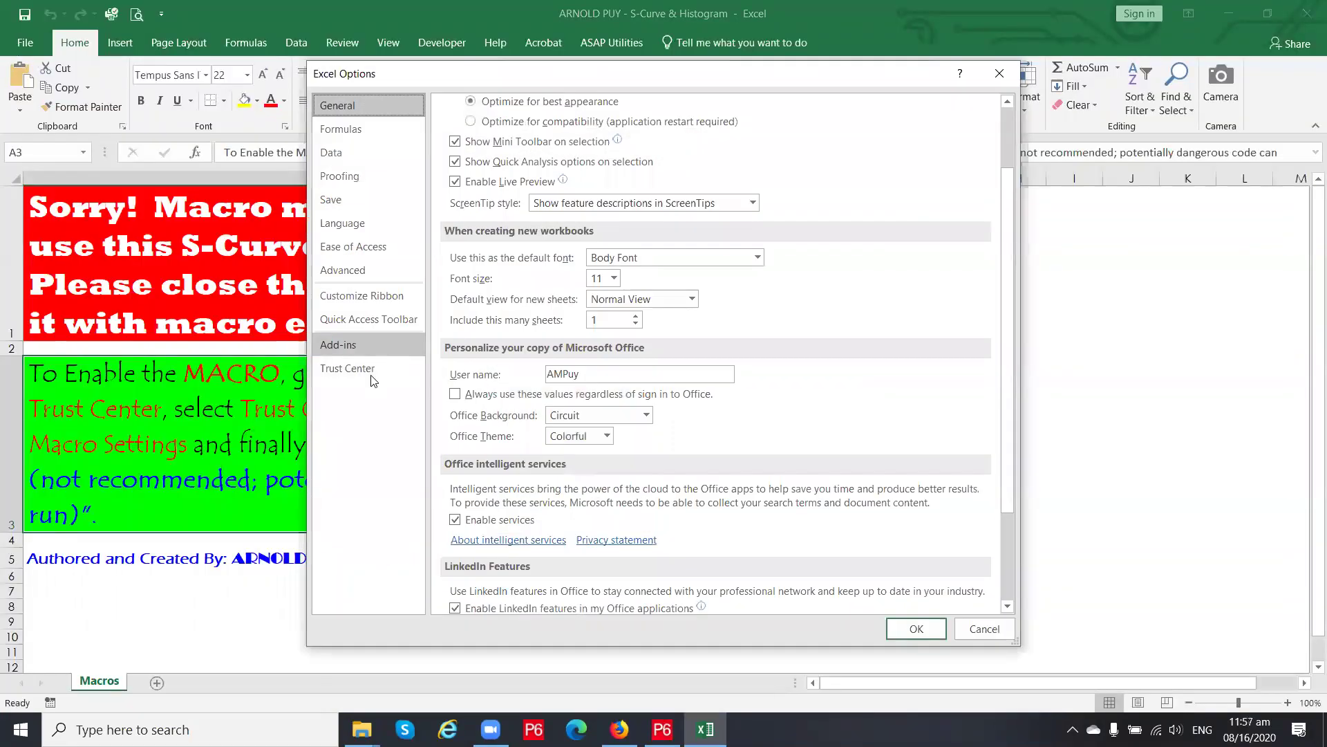
pyautogui.click(370, 372)
pyautogui.click(924, 264)
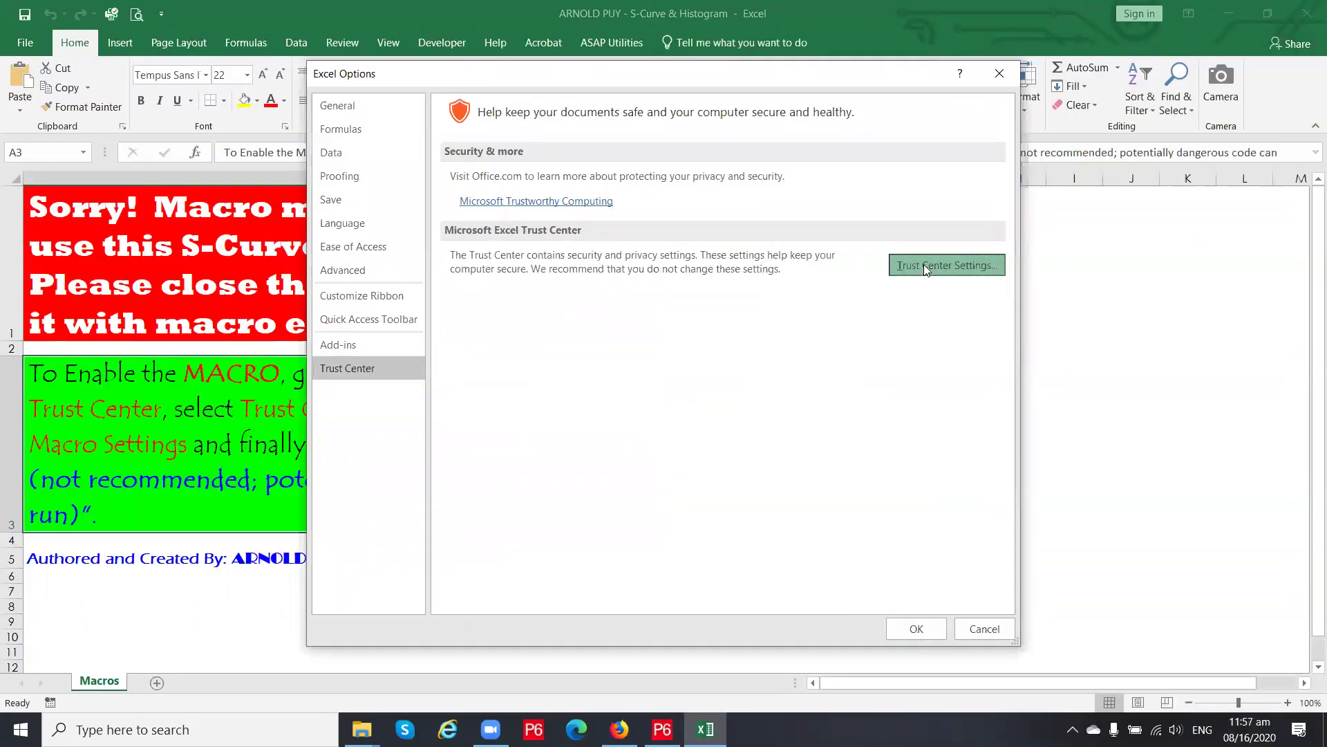
pyautogui.click(394, 257)
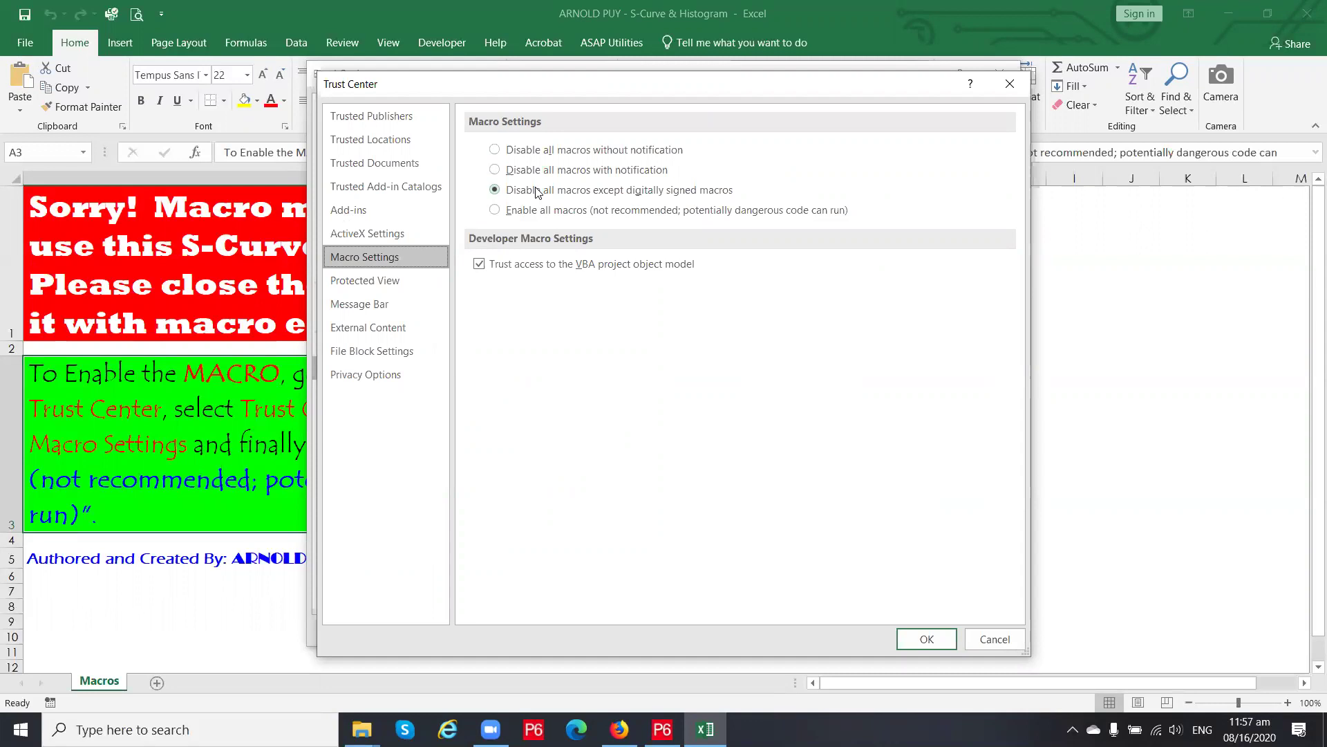
pyautogui.click(495, 211)
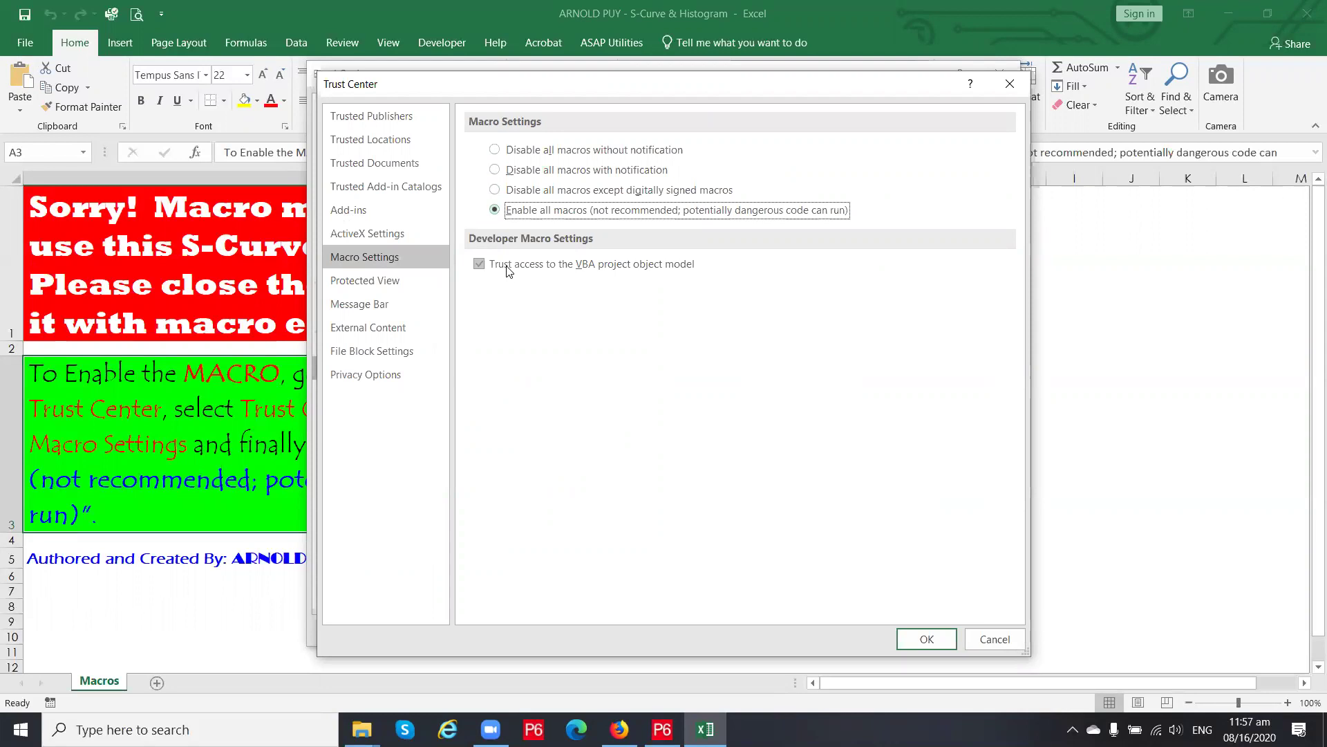
pyautogui.click(932, 637)
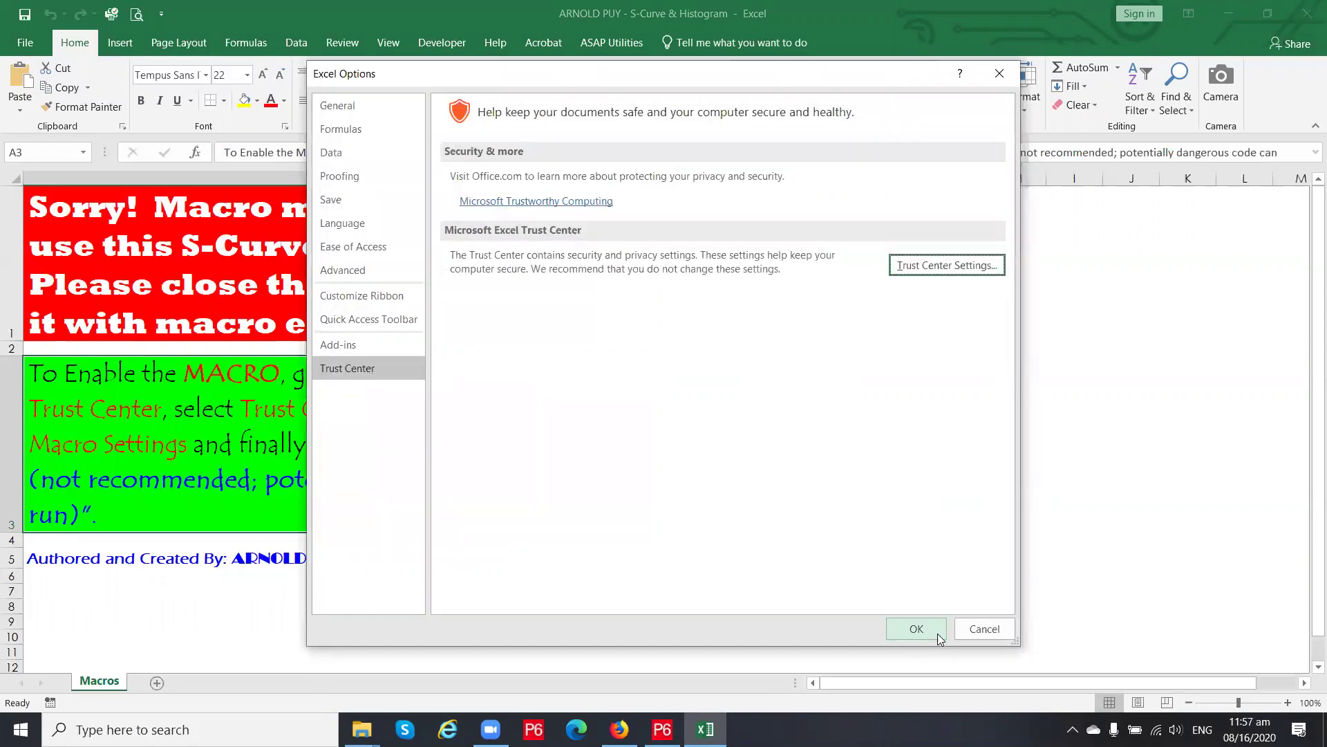
pyautogui.click(917, 629)
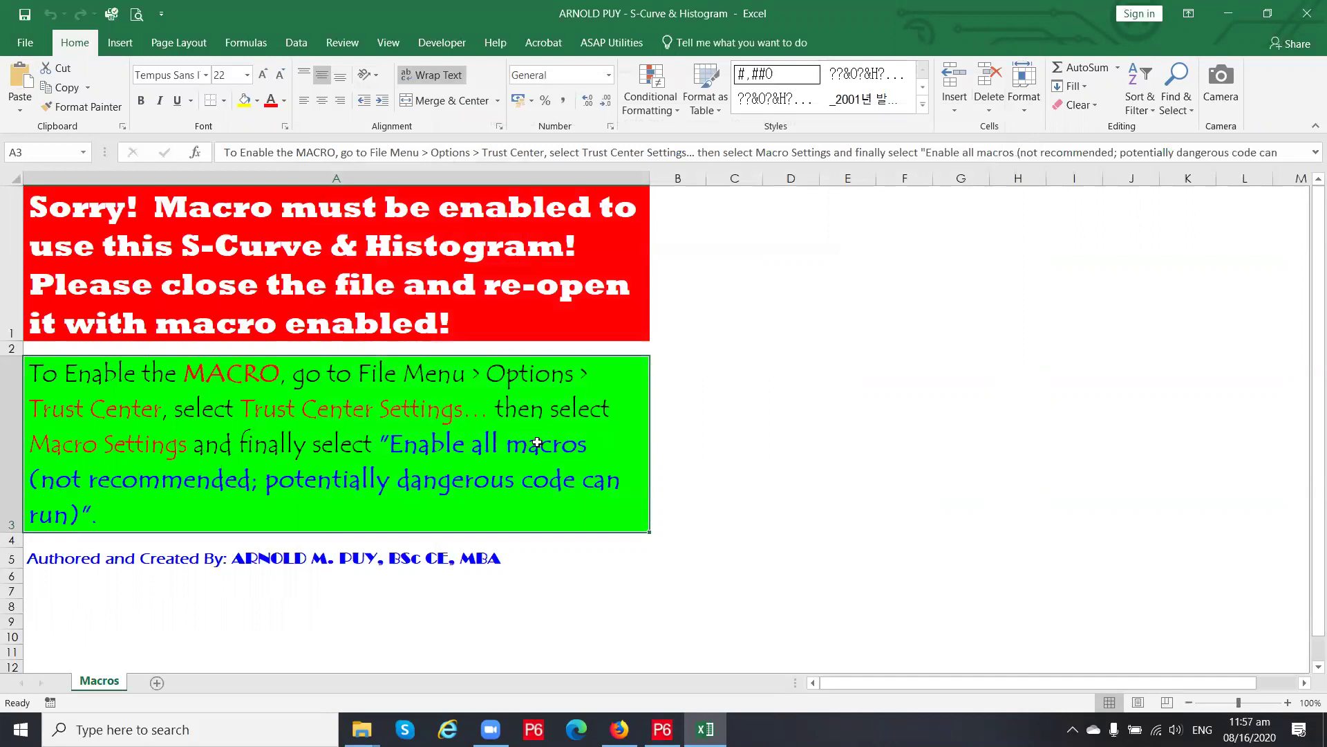
pyautogui.click(245, 282)
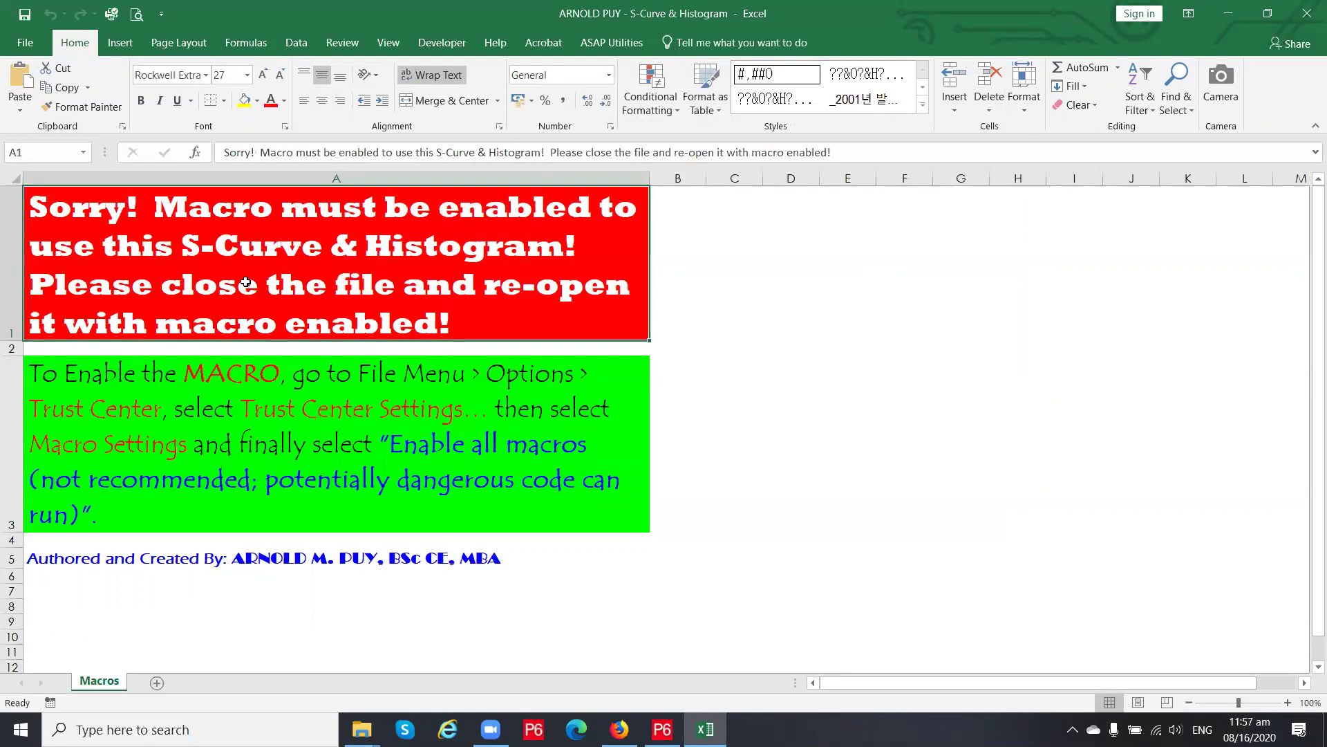
pyautogui.click(26, 14)
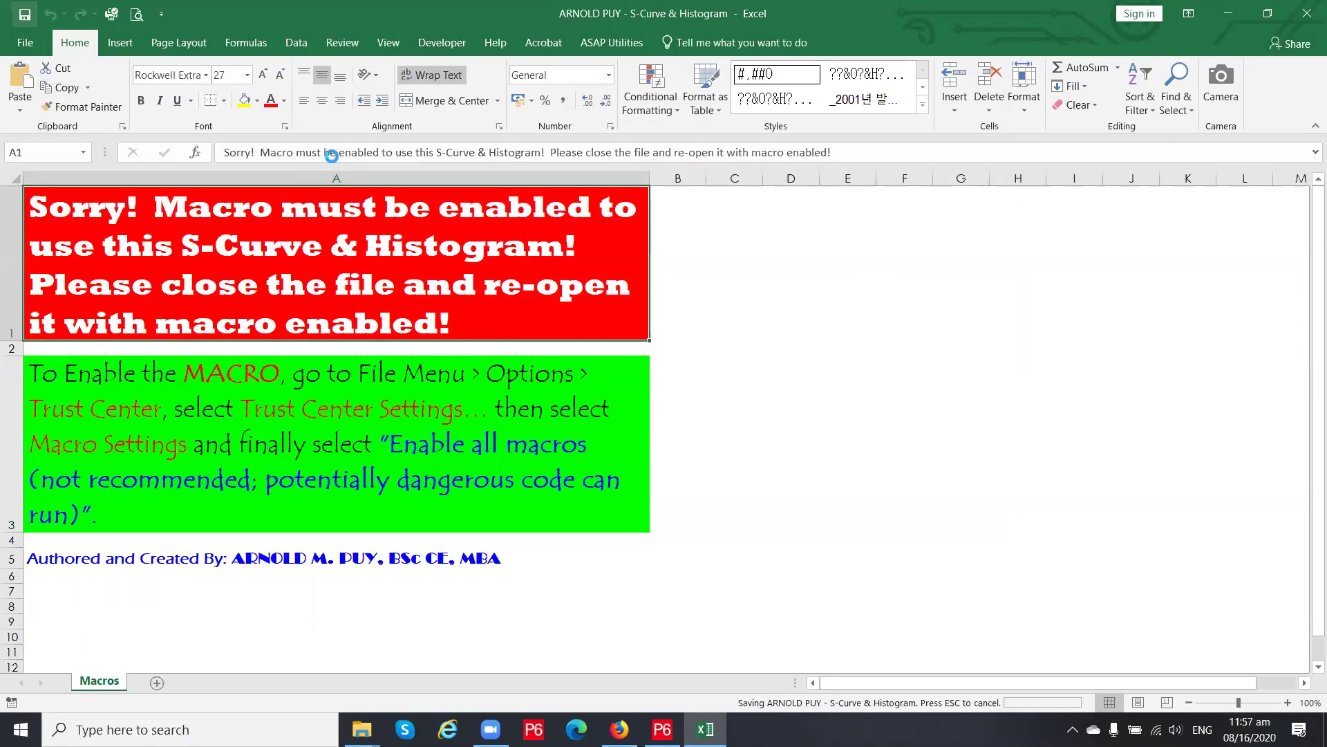
# Close Excel, refresh the EXCEL FILES folder, reopen the S-Curve & Histogram workbook, then close Excel again
pyautogui.click(1306, 21)
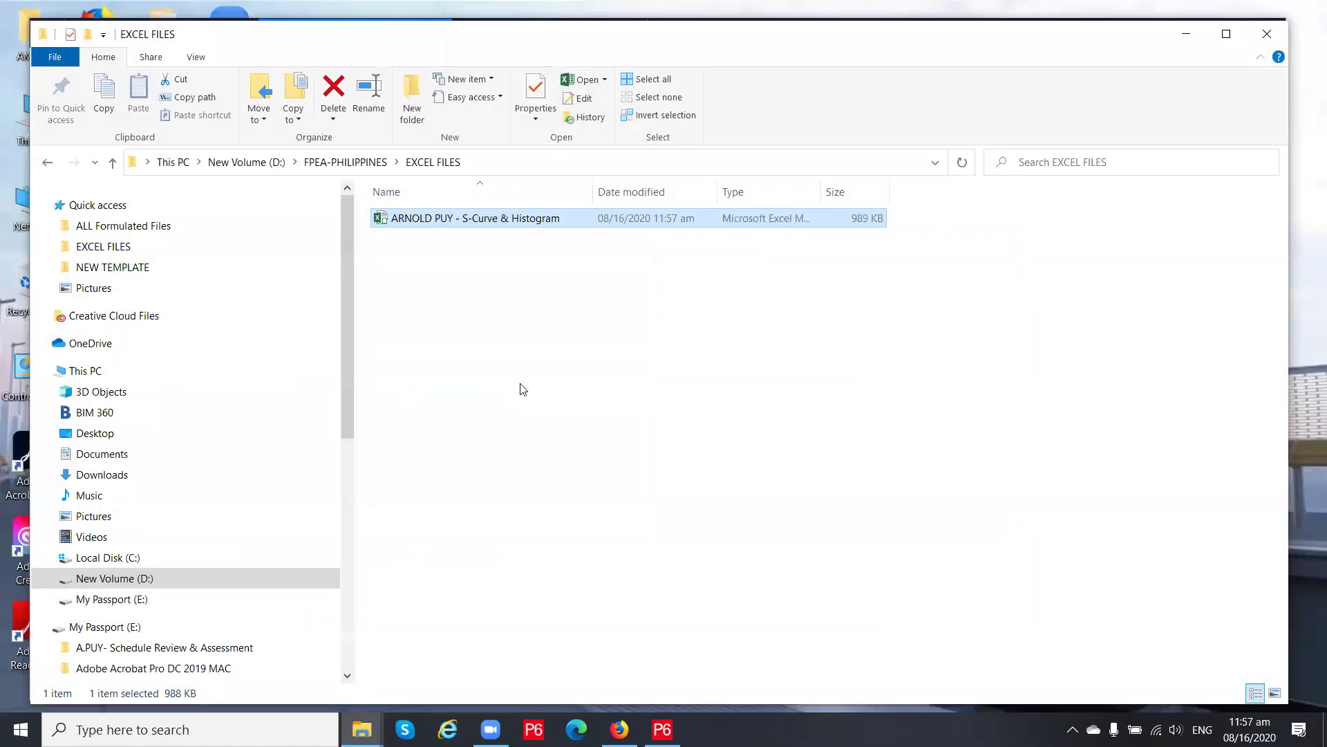
pyautogui.rightClick(546, 396)
pyautogui.click(586, 462)
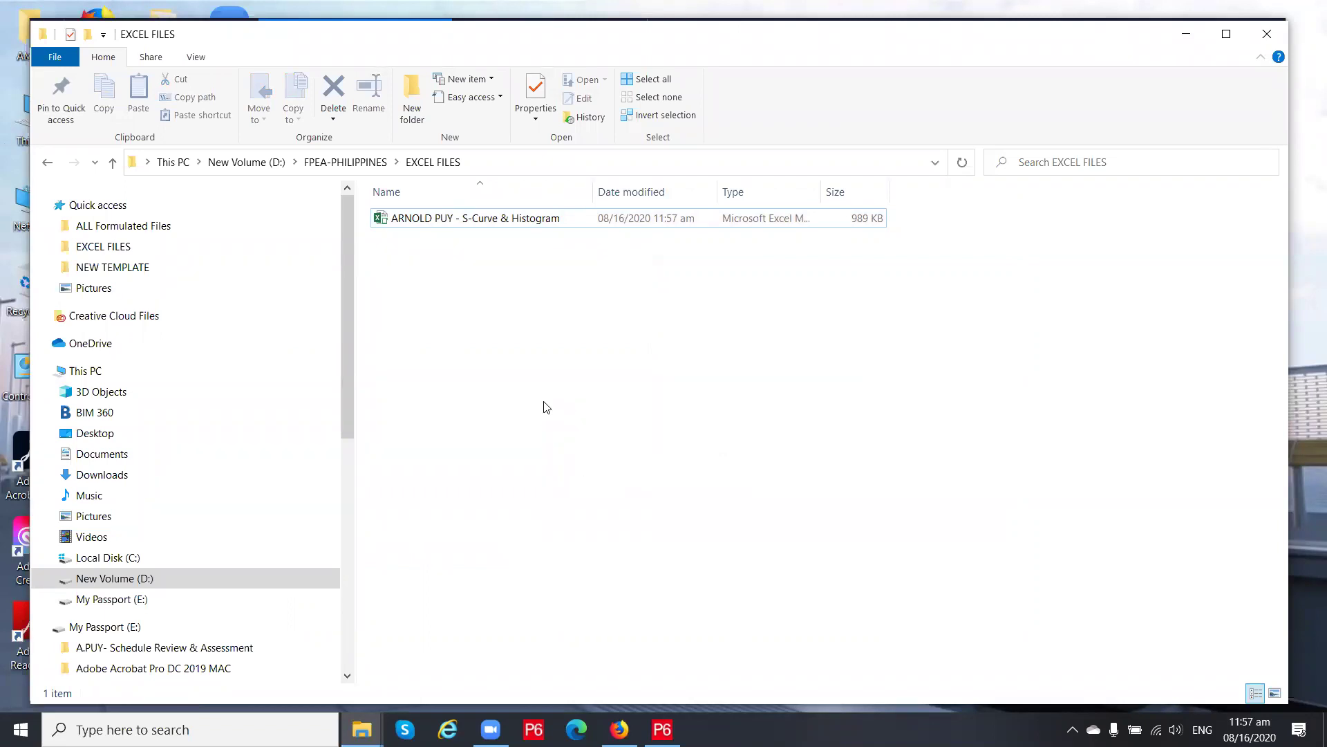
pyautogui.click(400, 220)
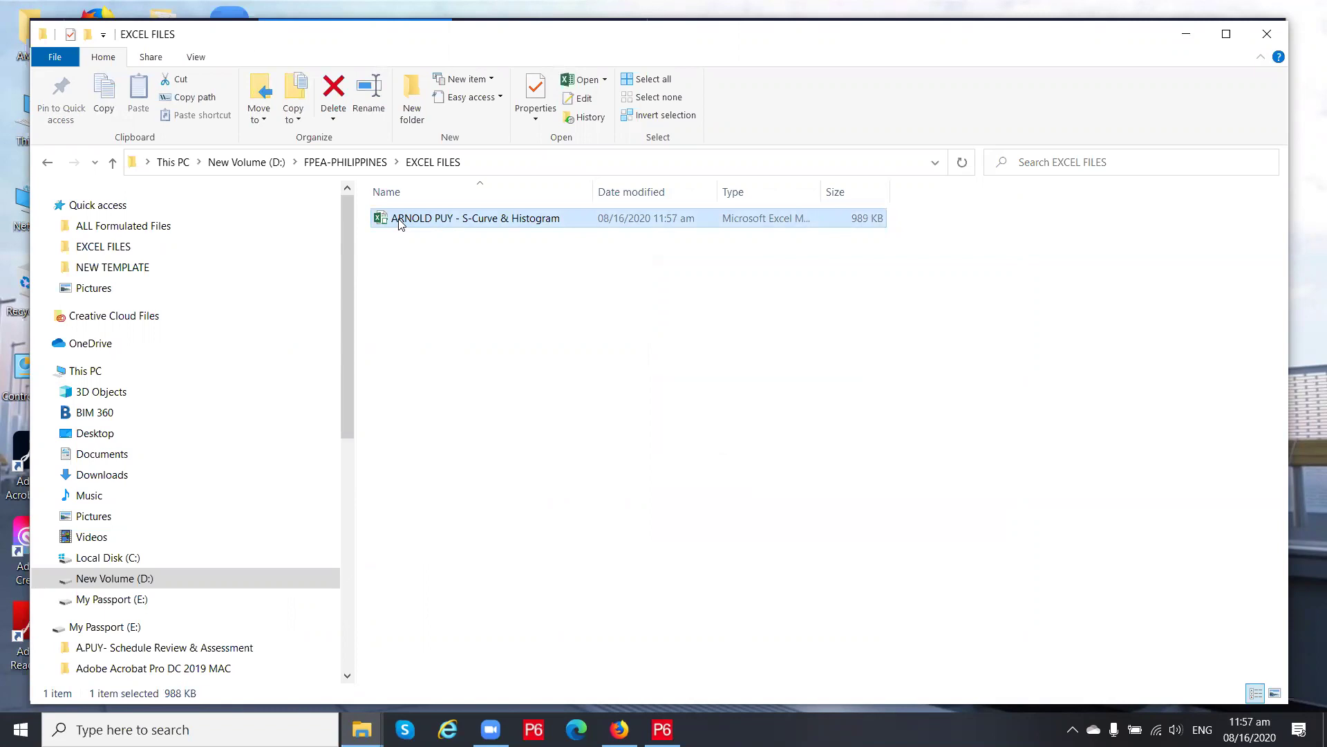
pyautogui.doubleClick(400, 220)
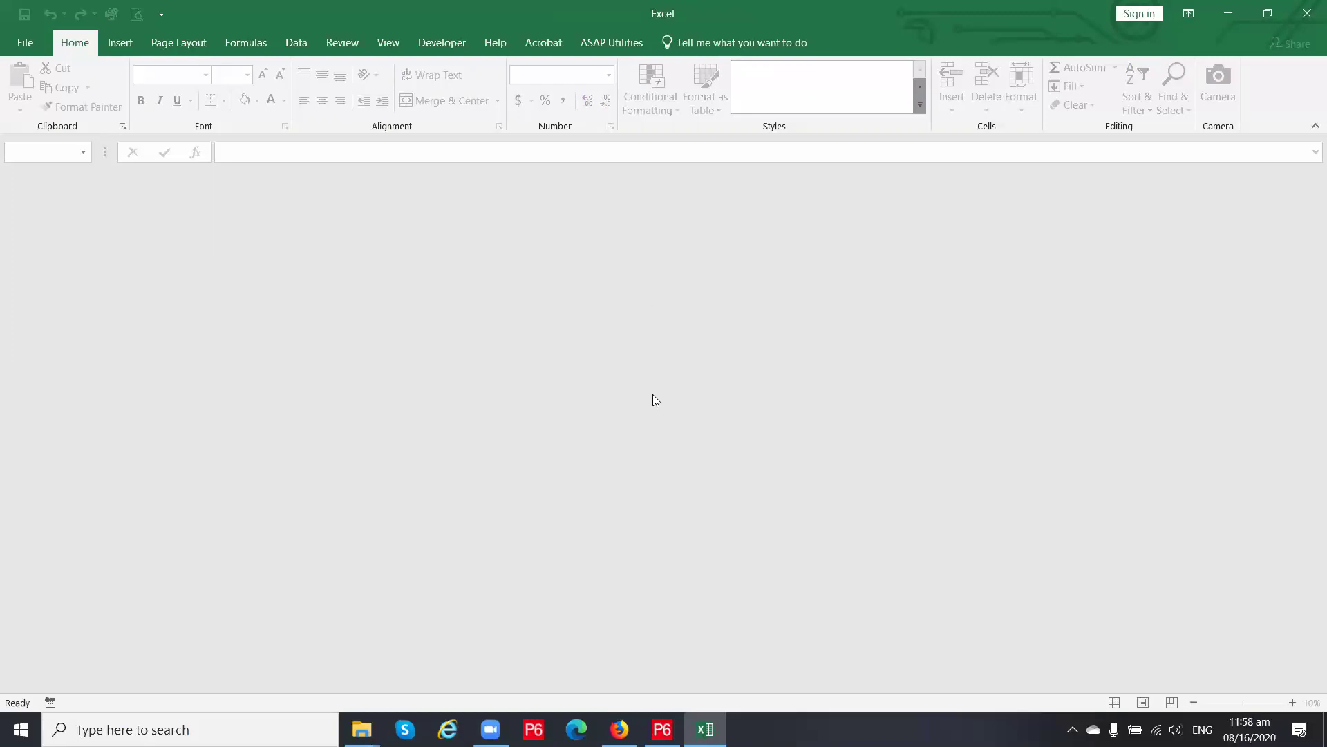
pyautogui.click(1307, 14)
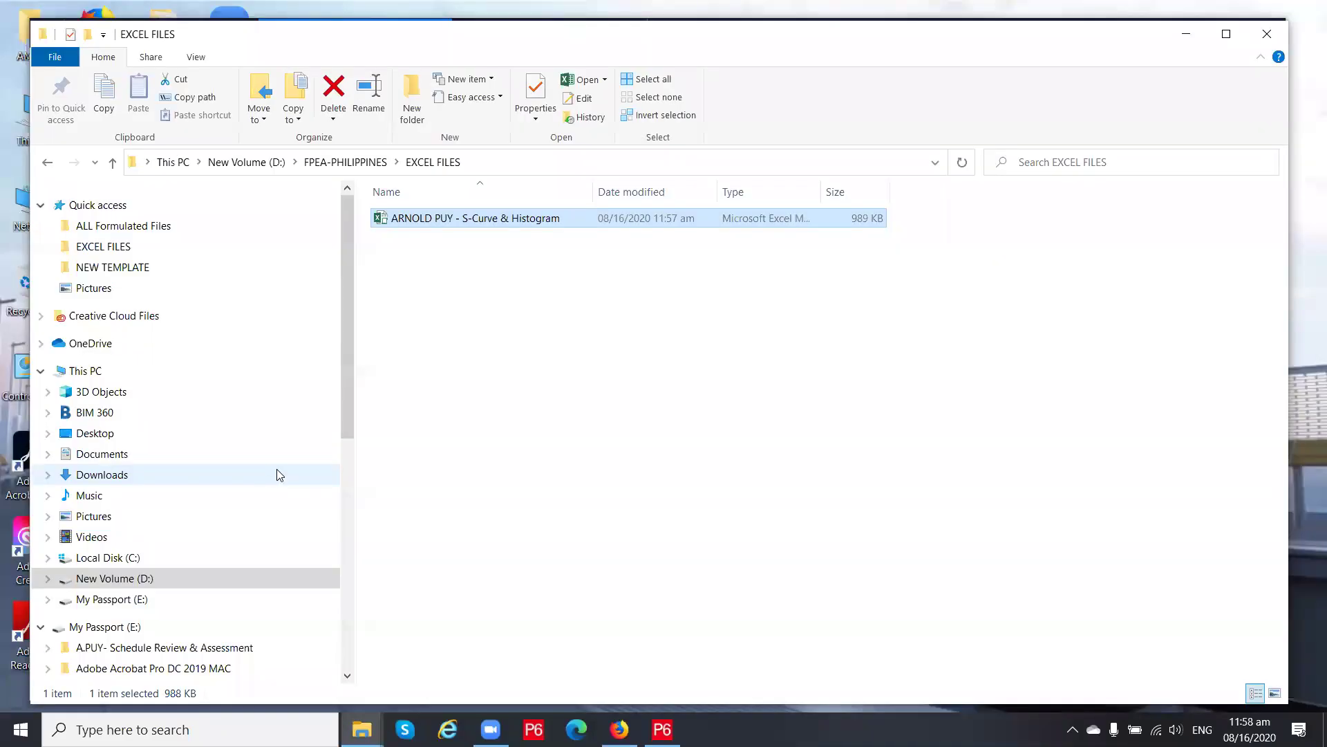
# Cancel the accidental rename of the workbook file and open it in Excel again
pyautogui.click(455, 224)
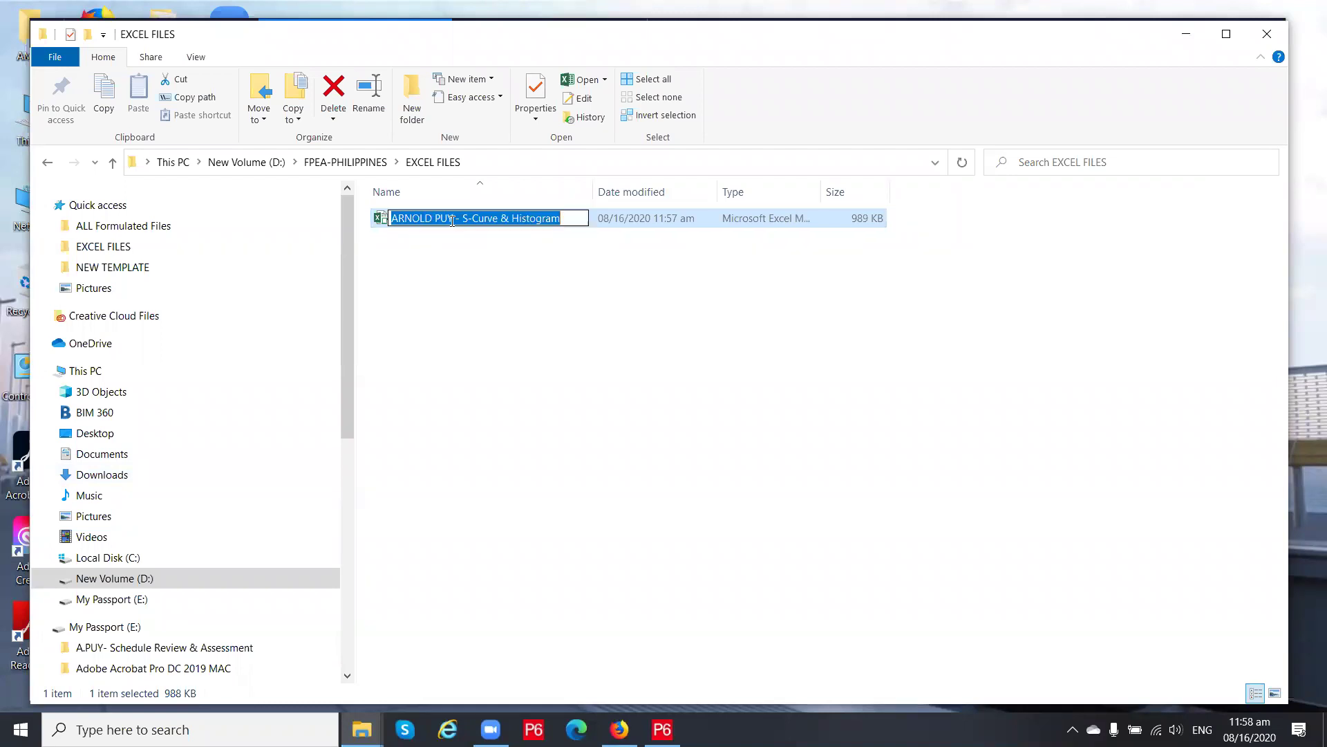
pyautogui.click(474, 285)
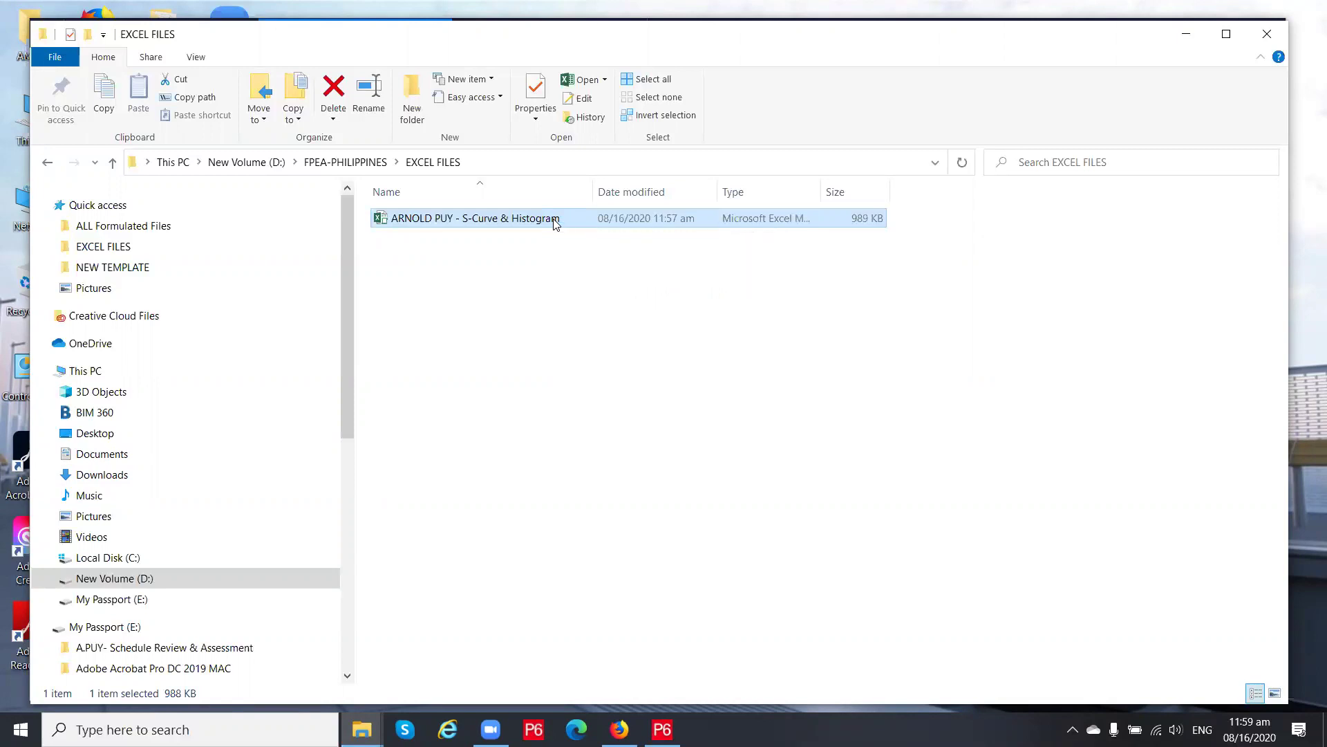
pyautogui.doubleClick(556, 220)
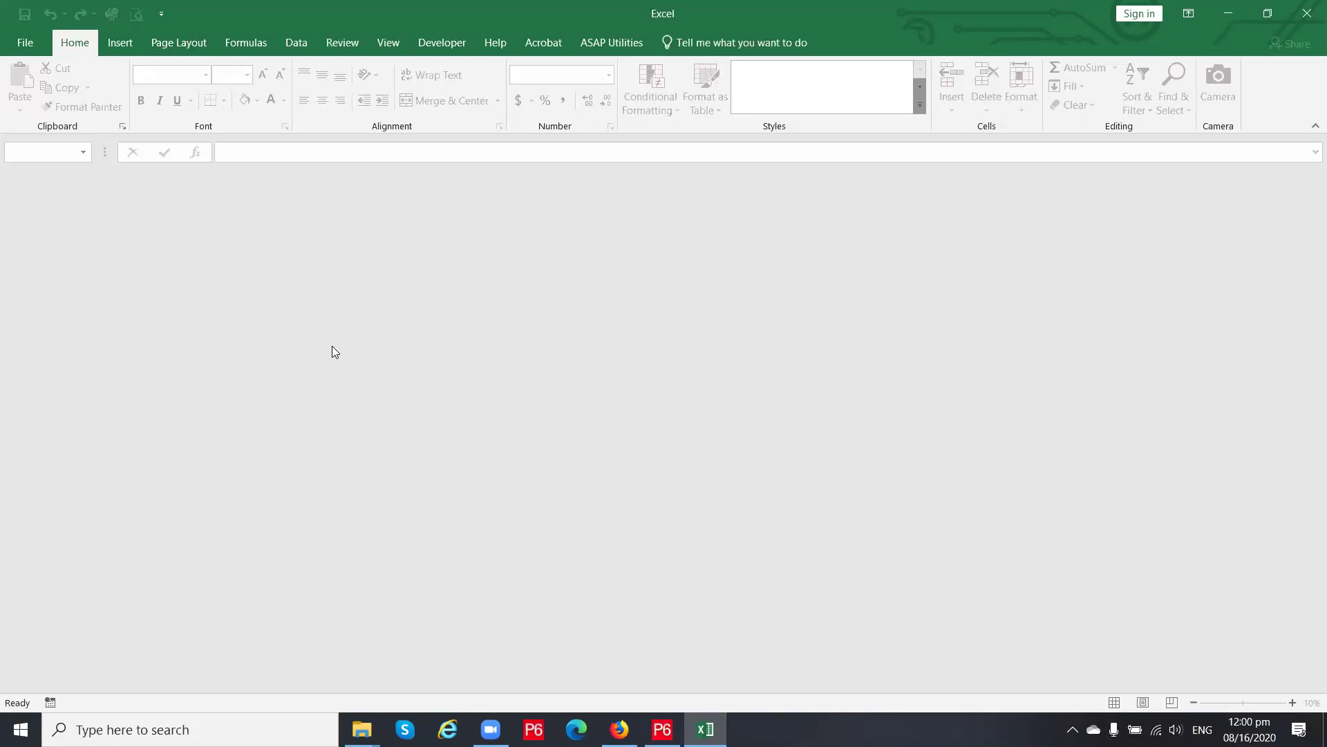
# Set Trust Center macro security to 'Disable all macros except digitally signed macros', then close Excel
pyautogui.click(28, 42)
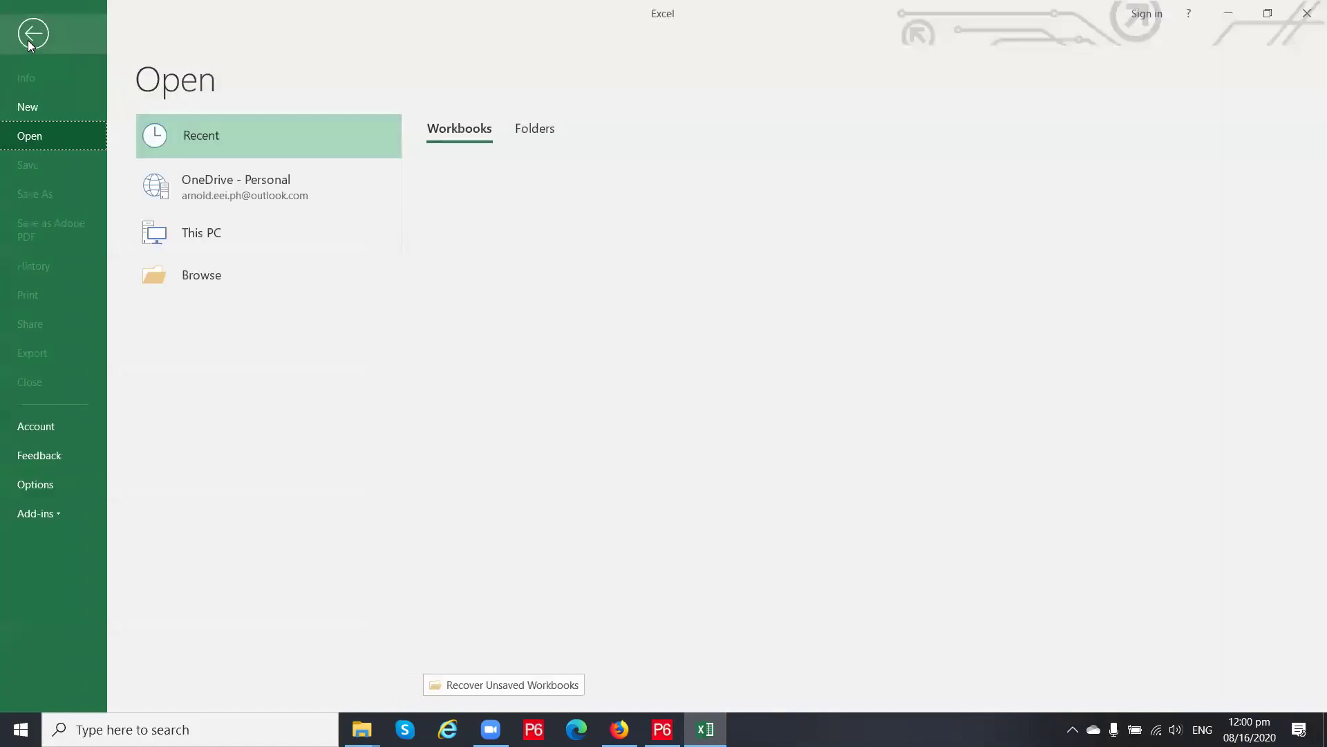
pyautogui.click(29, 32)
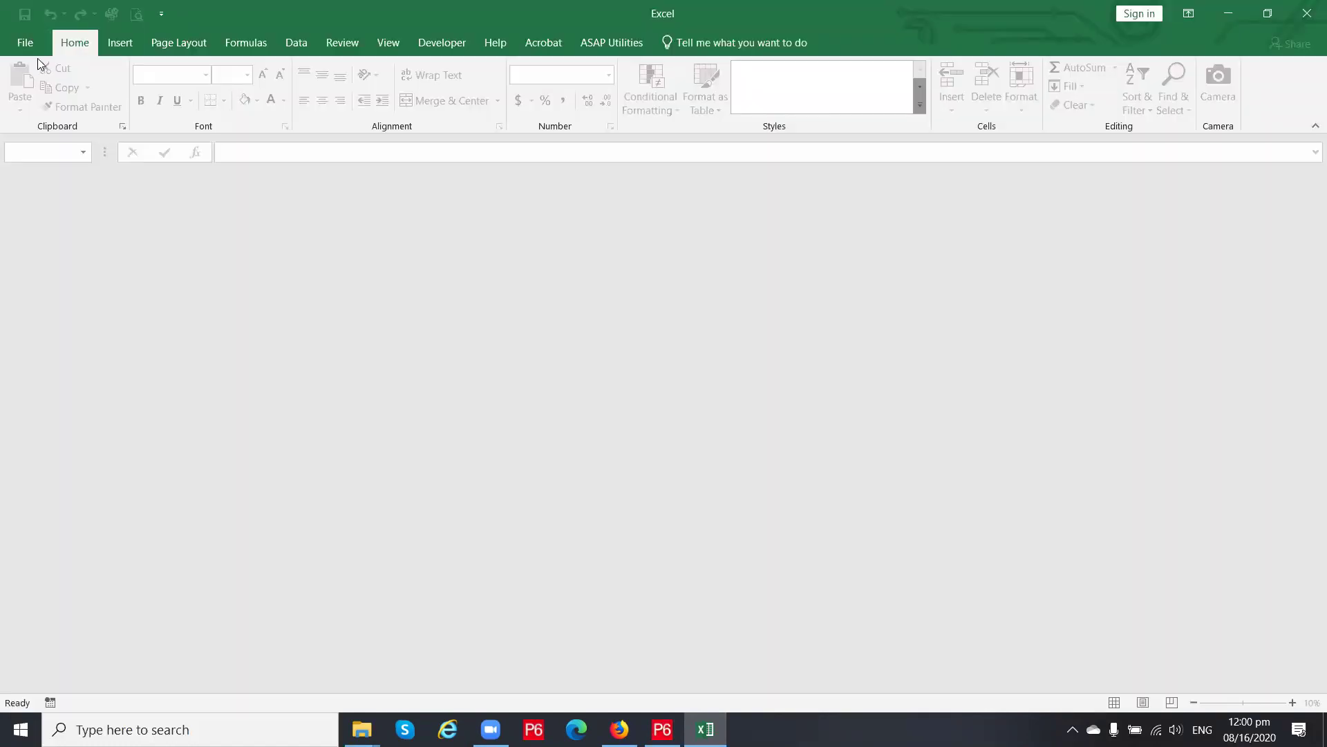
pyautogui.click(26, 44)
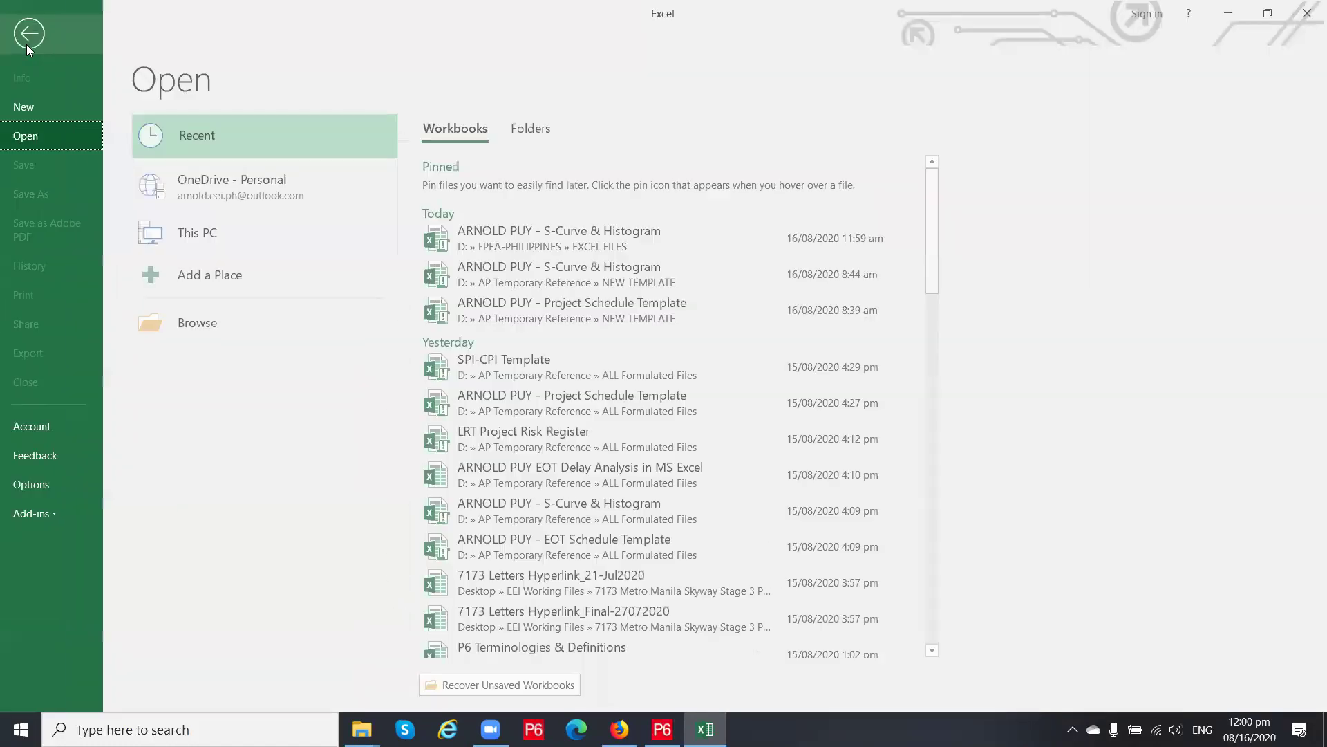
pyautogui.click(37, 486)
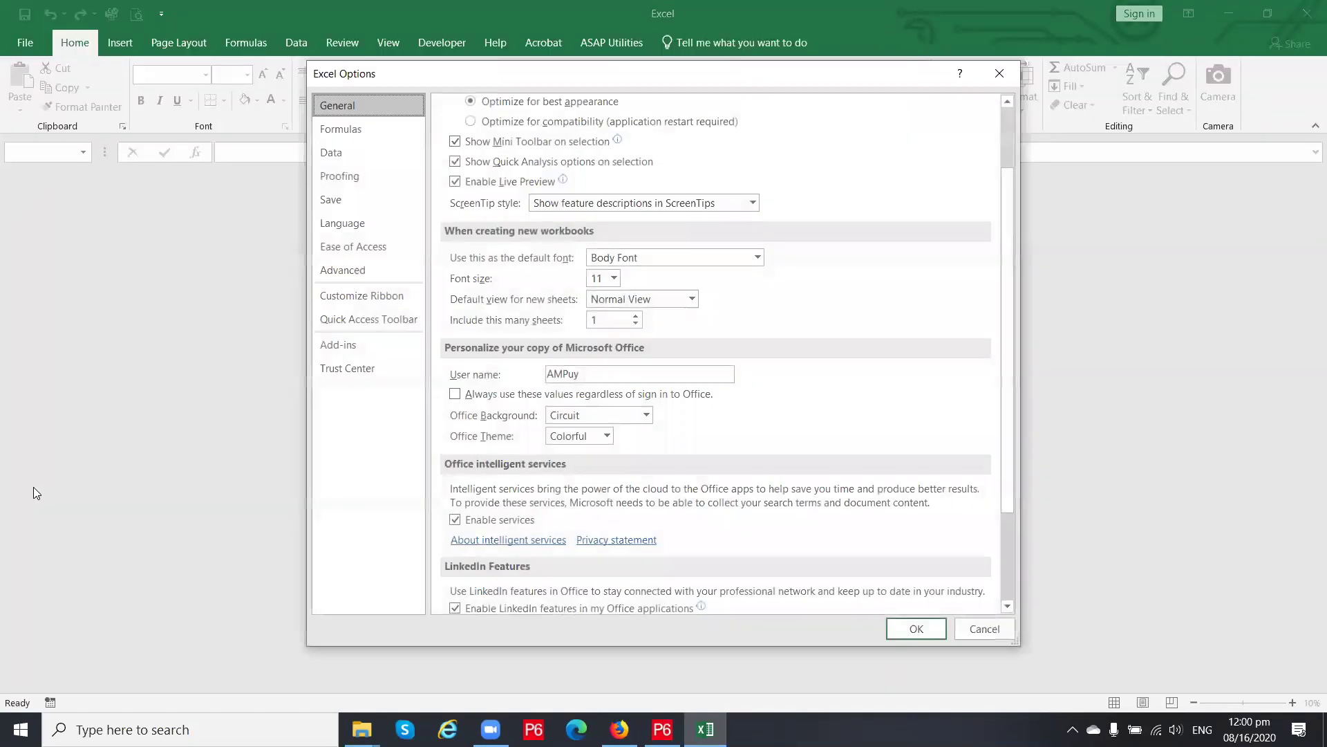
pyautogui.click(350, 373)
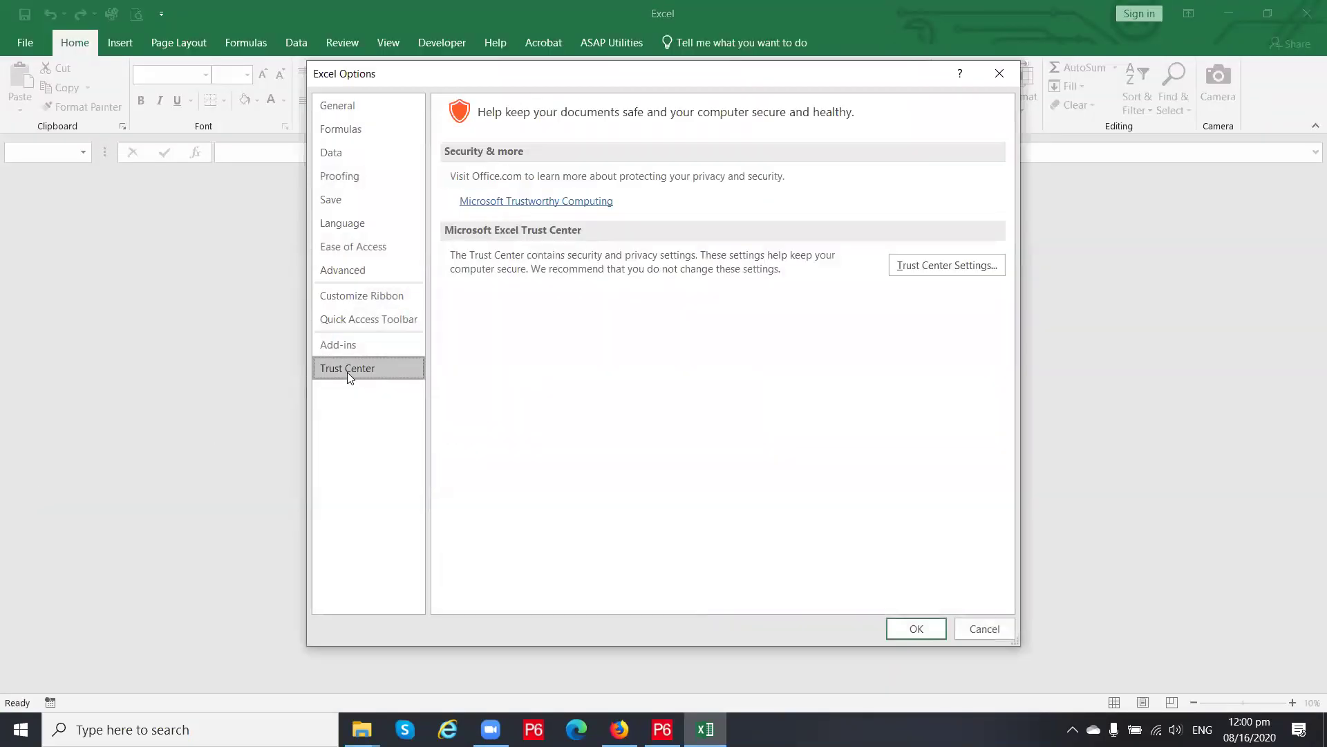
pyautogui.click(898, 267)
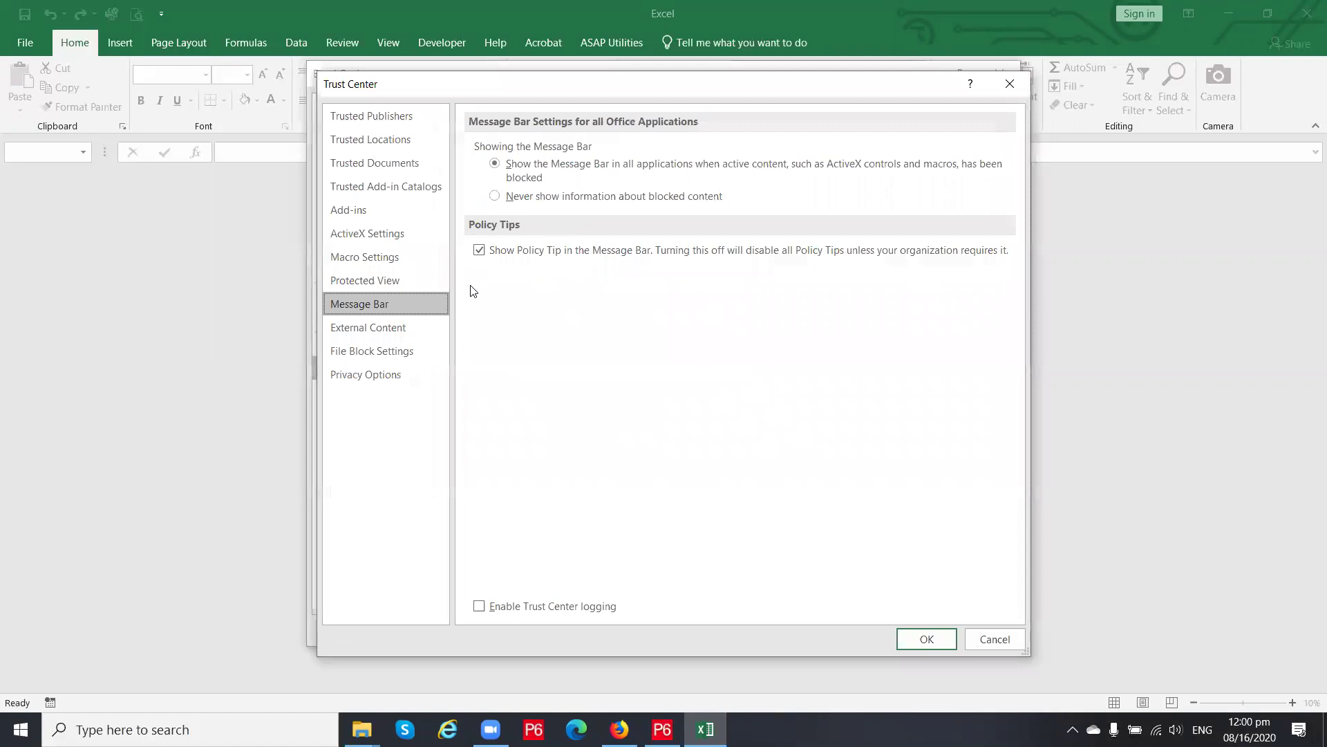
pyautogui.click(379, 257)
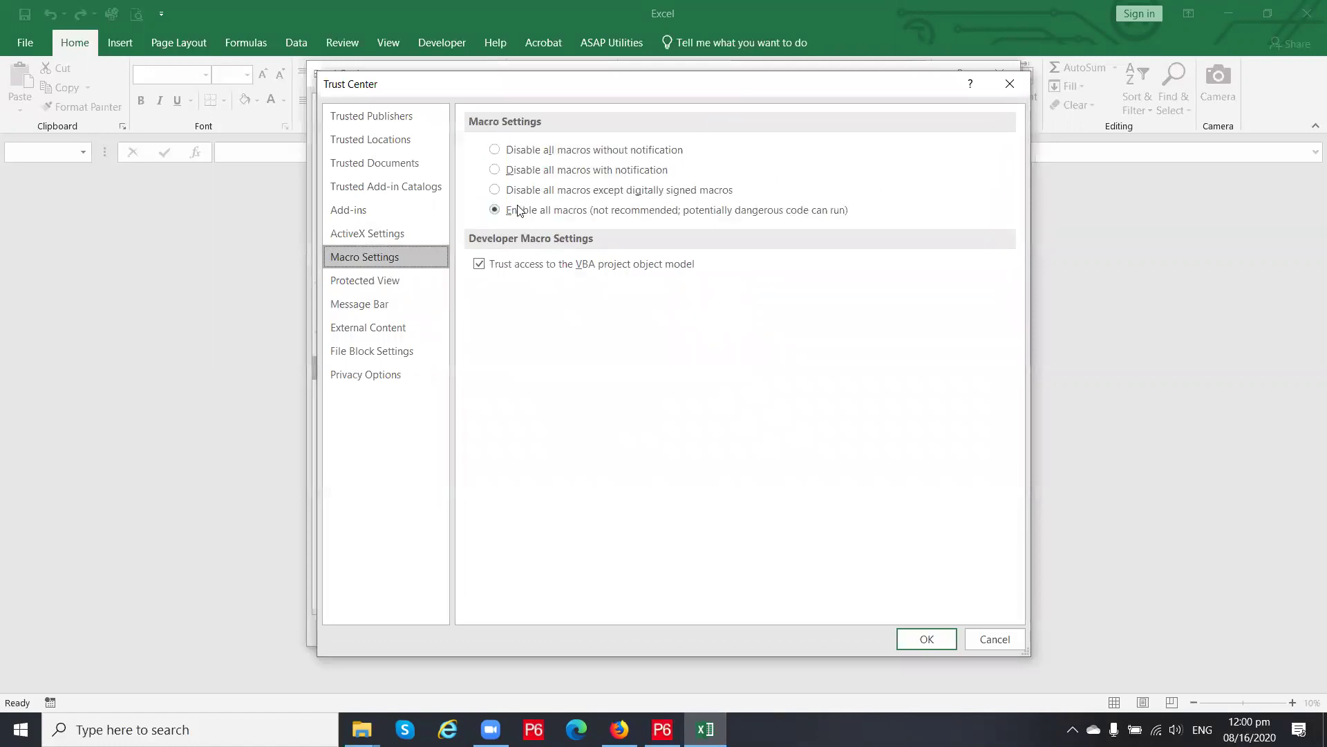
pyautogui.click(511, 195)
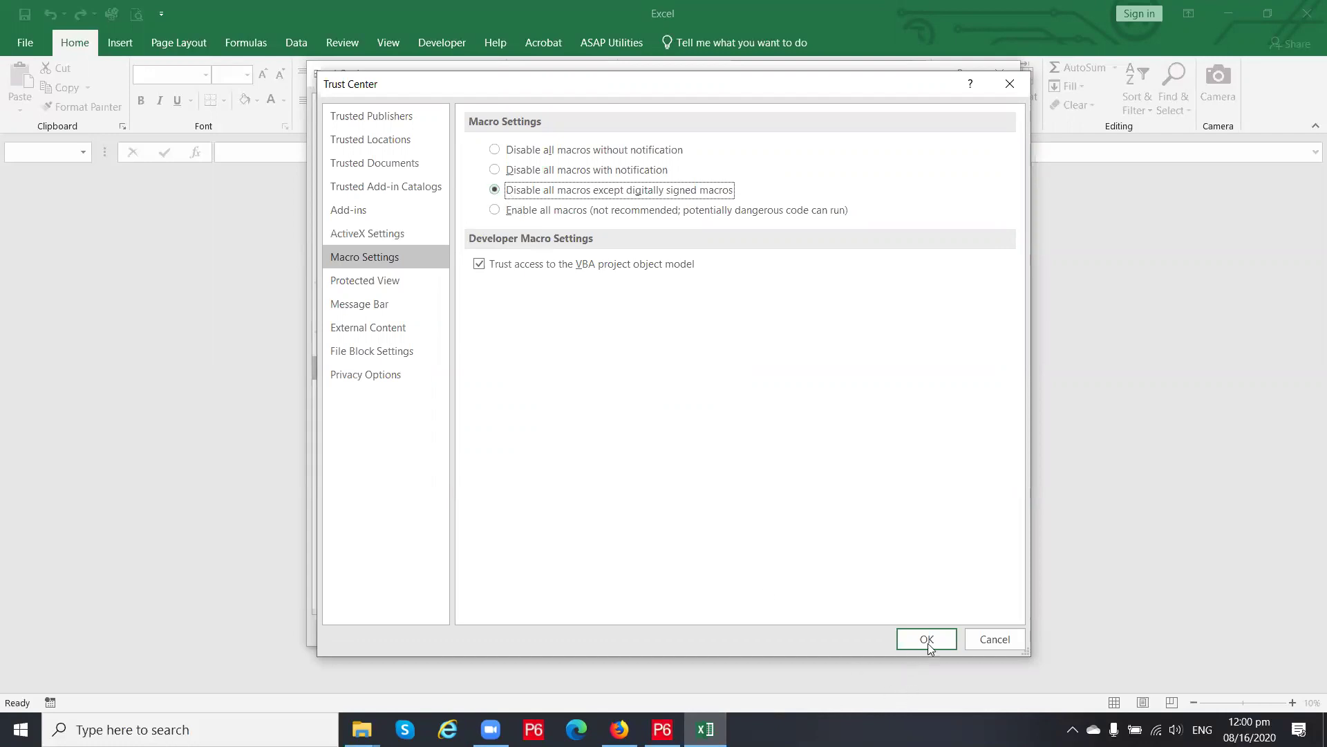
pyautogui.click(928, 643)
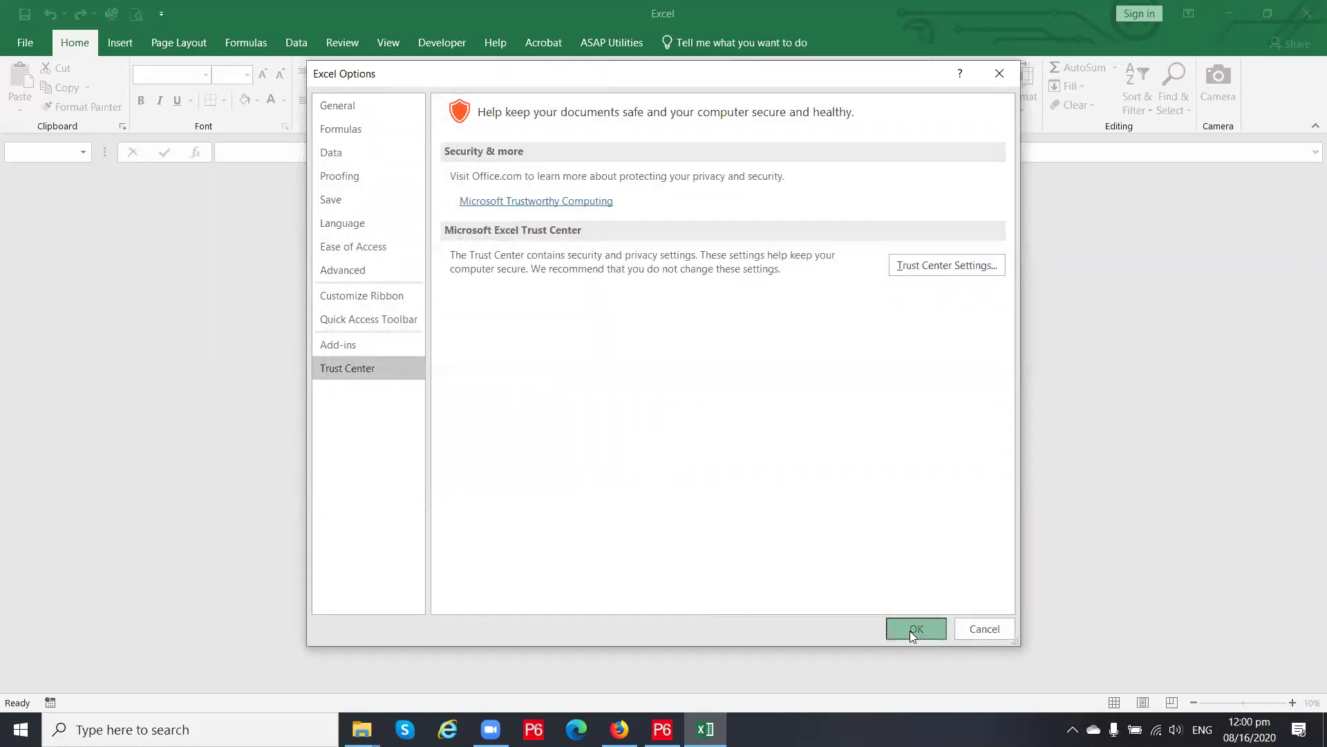
pyautogui.click(910, 630)
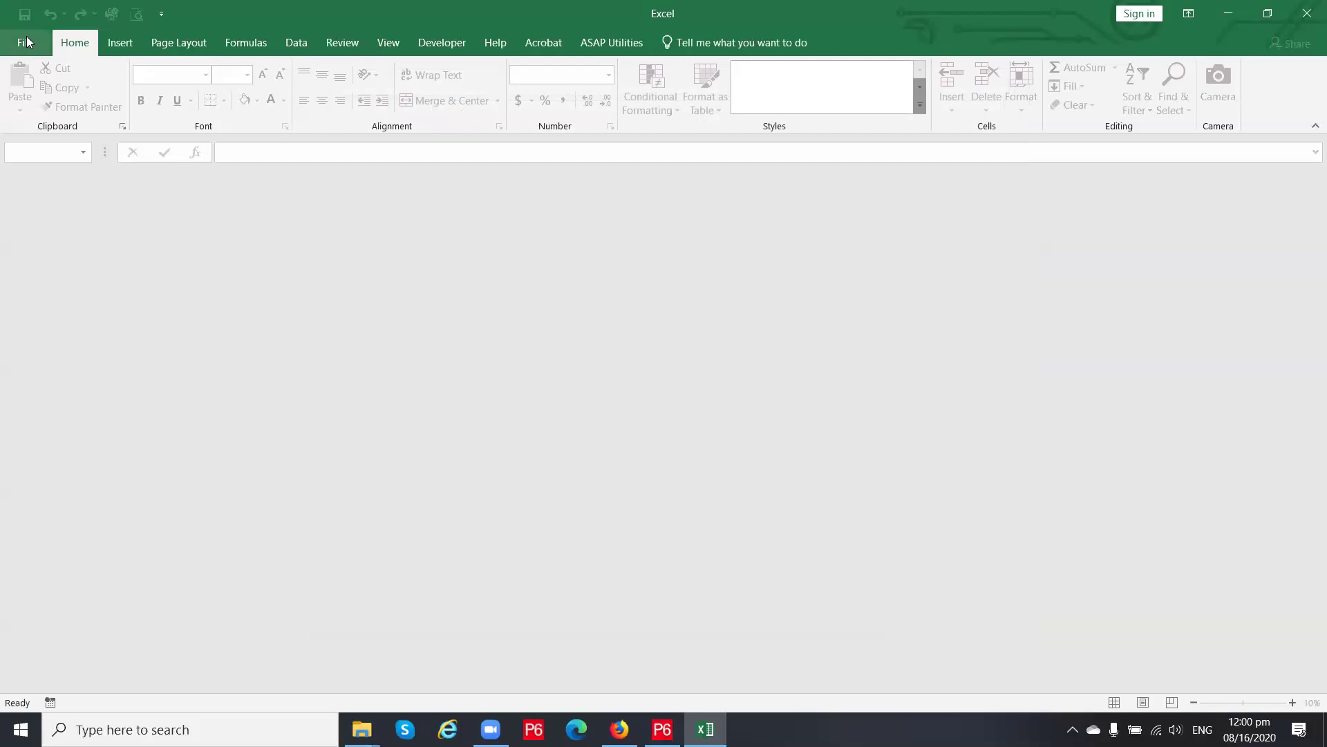
pyautogui.click(1307, 13)
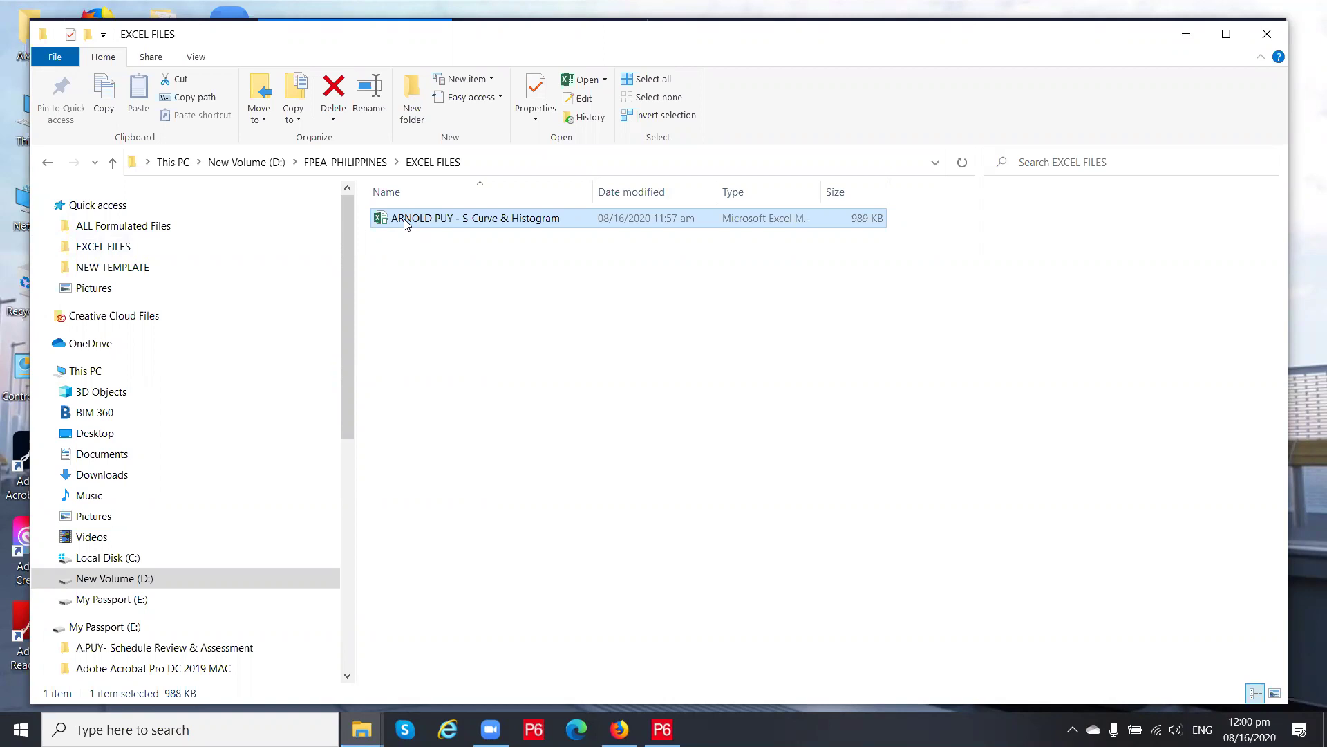
pyautogui.doubleClick(426, 217)
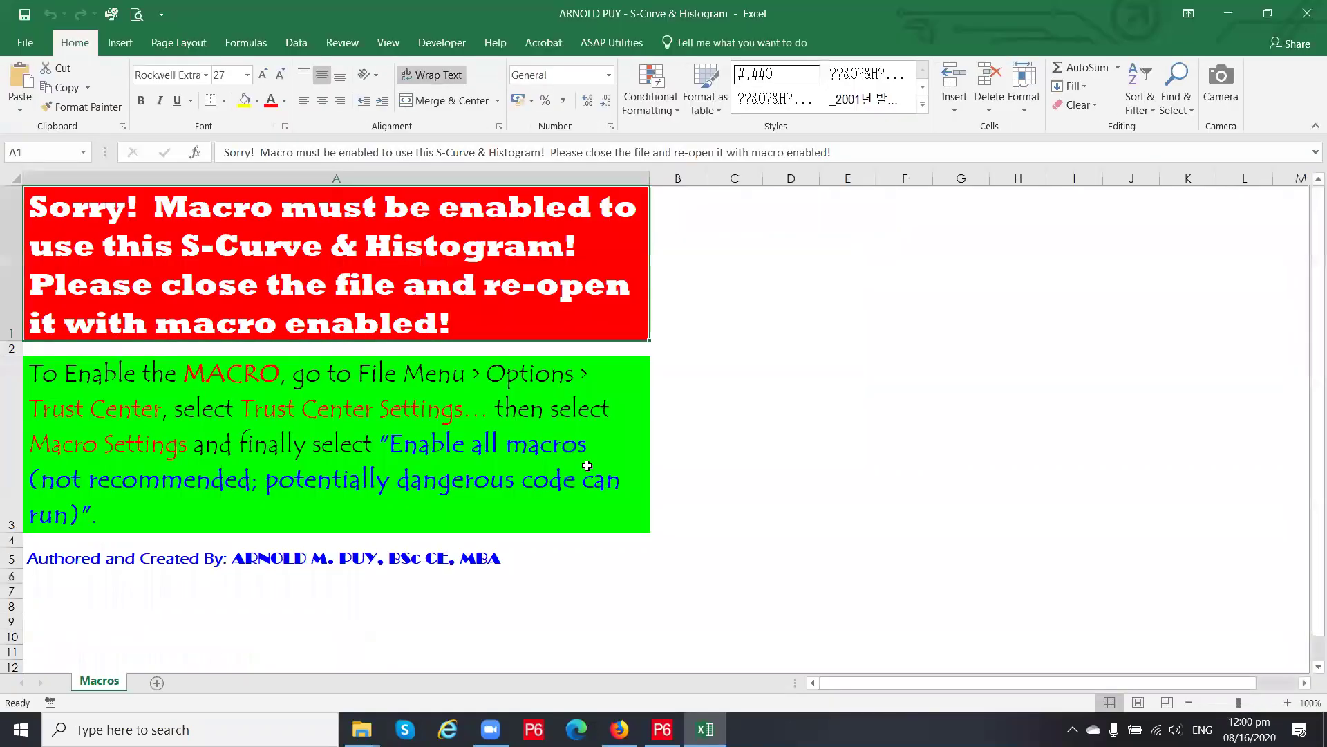
pyautogui.click(506, 289)
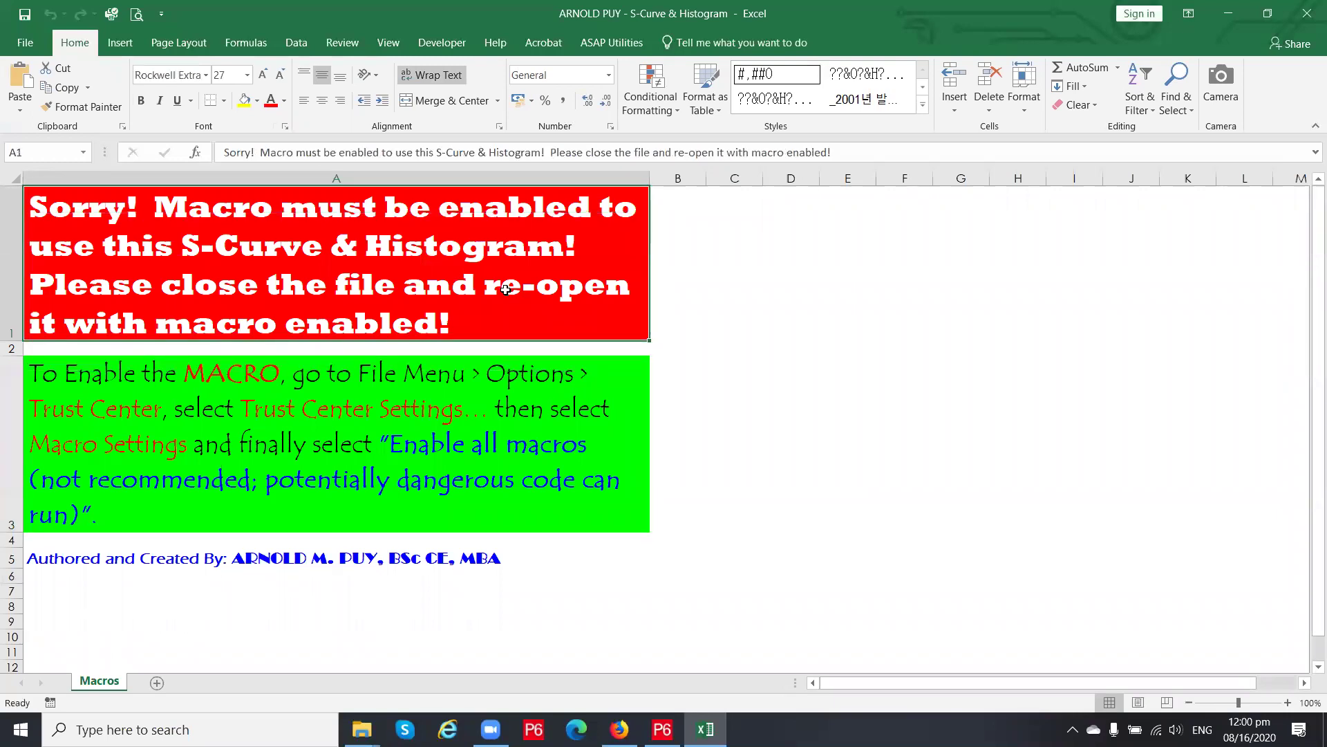
pyautogui.click(502, 404)
pyautogui.click(496, 289)
pyautogui.click(491, 394)
pyautogui.click(461, 319)
pyautogui.click(465, 408)
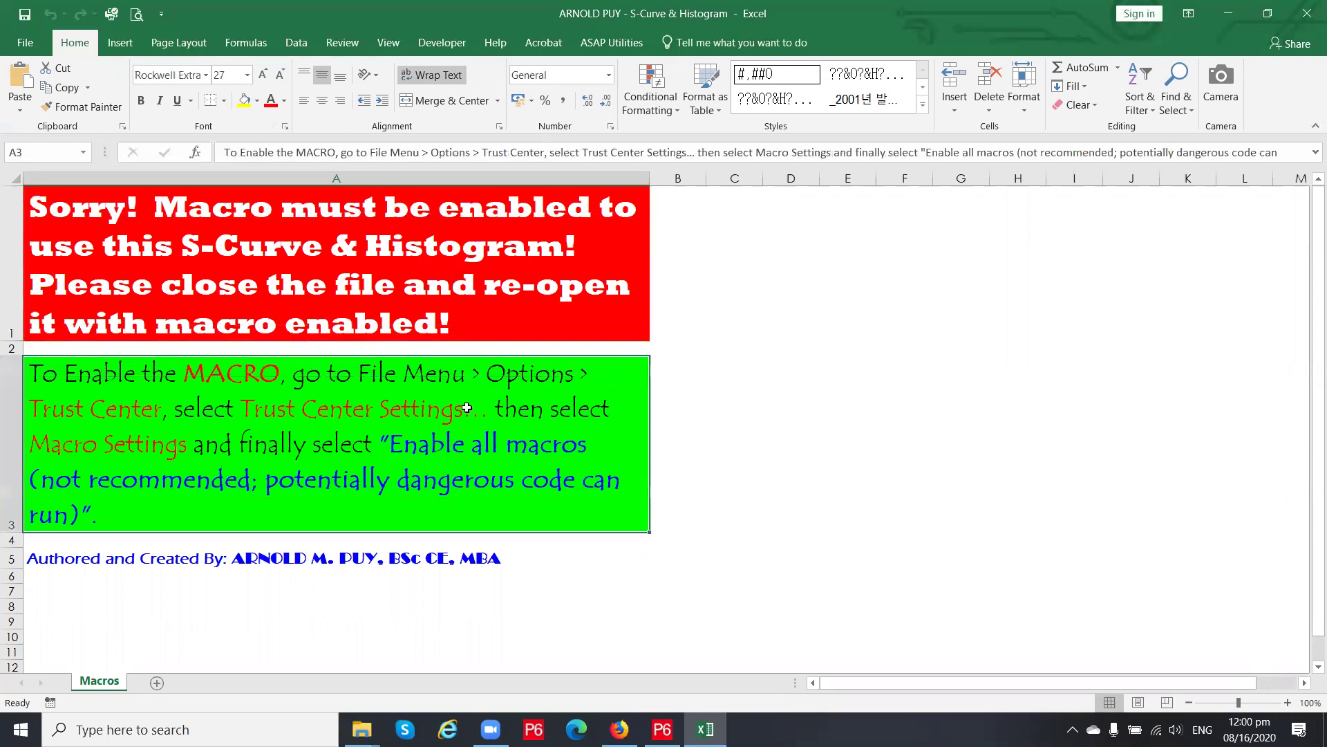
pyautogui.click(450, 264)
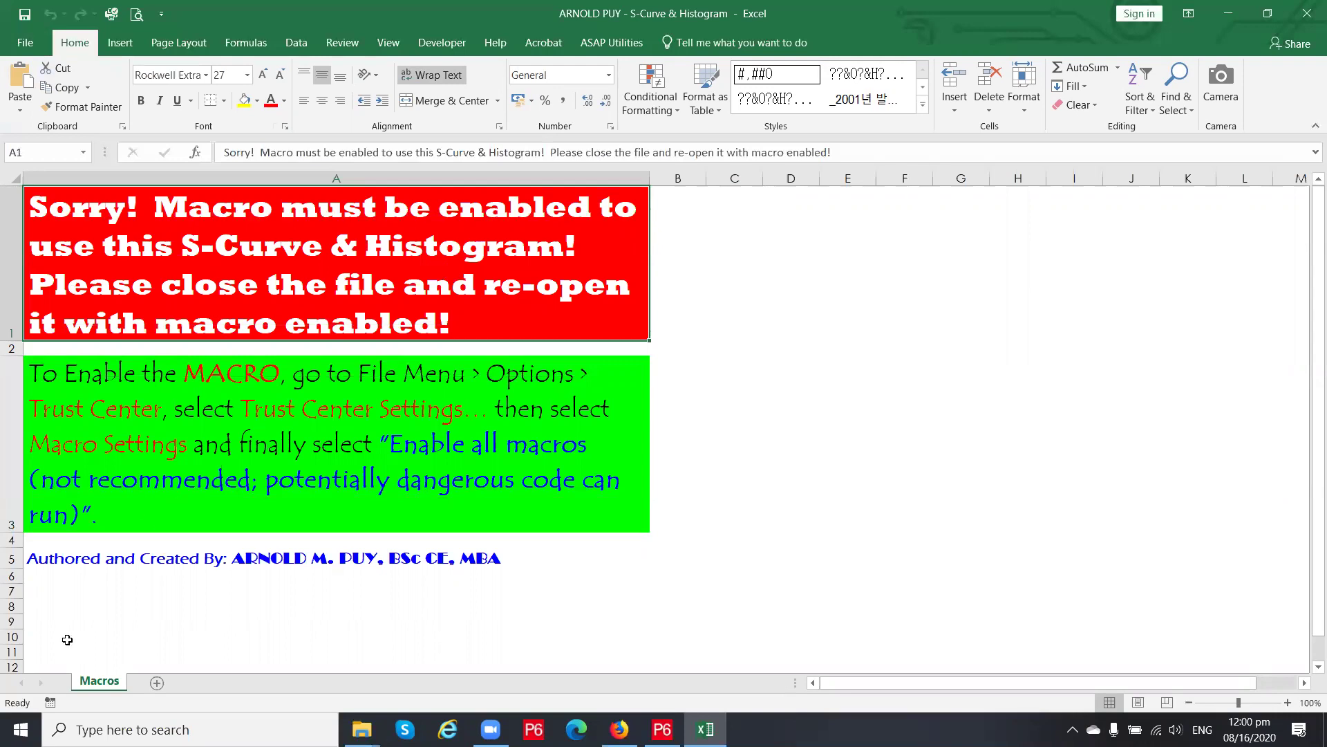
pyautogui.click(273, 442)
pyautogui.click(267, 288)
# Open the Macros sheet's code in a maximized VBA editor with a widened project tree
pyautogui.rightClick(100, 688)
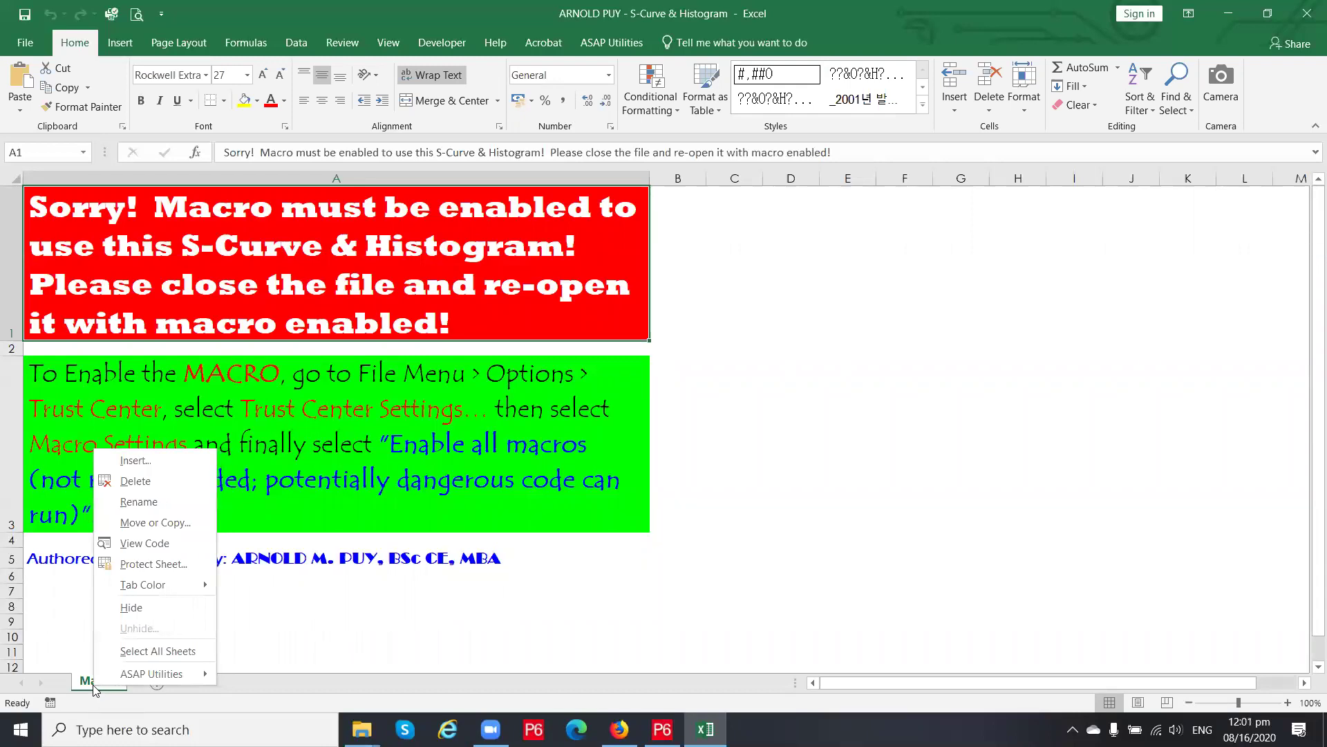
pyautogui.click(161, 545)
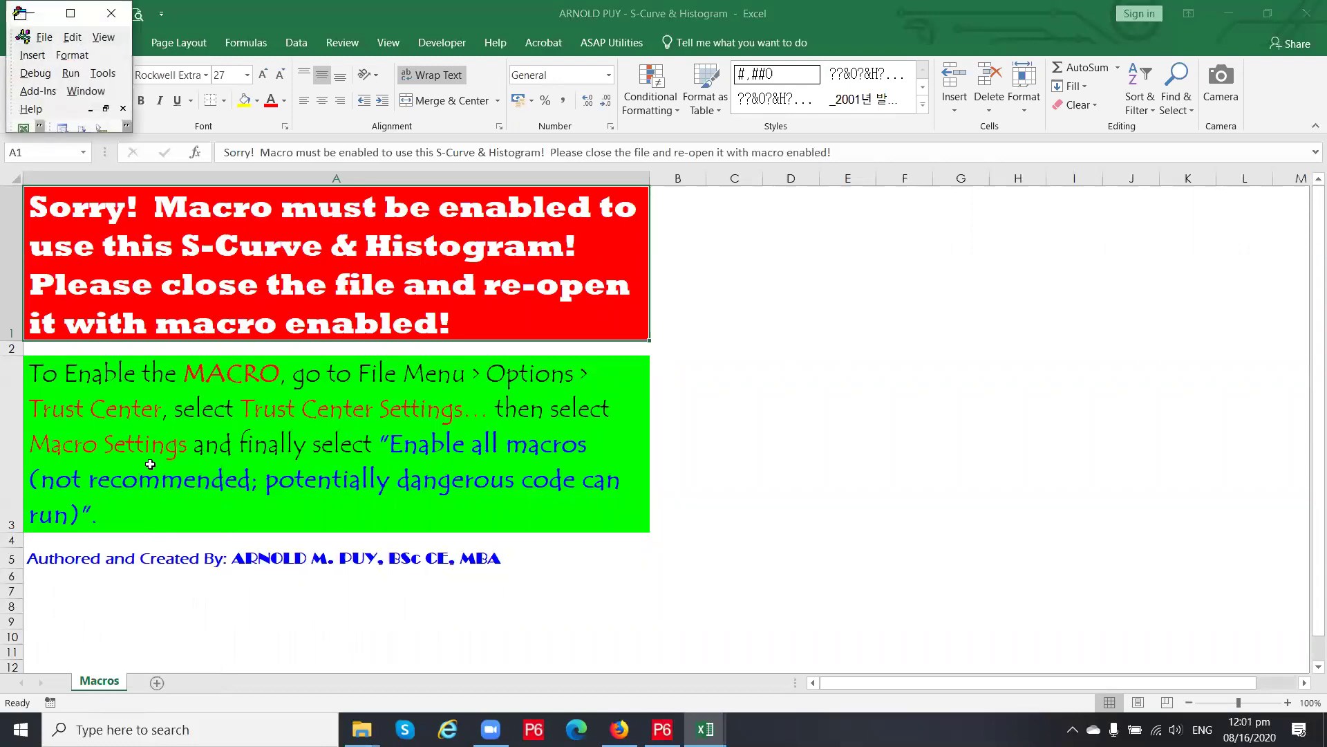
pyautogui.click(71, 13)
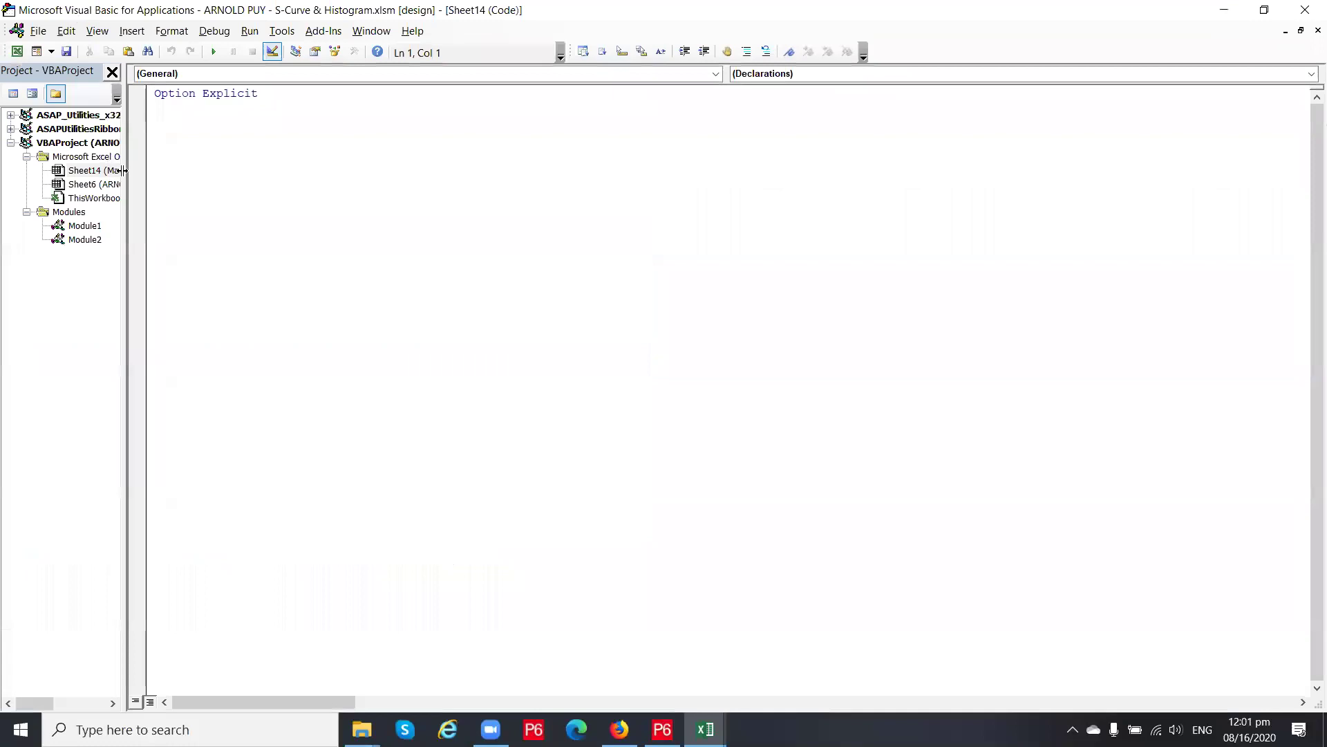
pyautogui.moveTo(123, 171); pyautogui.dragTo(471, 195)
# Open the ThisWorkbook code and scroll through its event routines
pyautogui.click(108, 201)
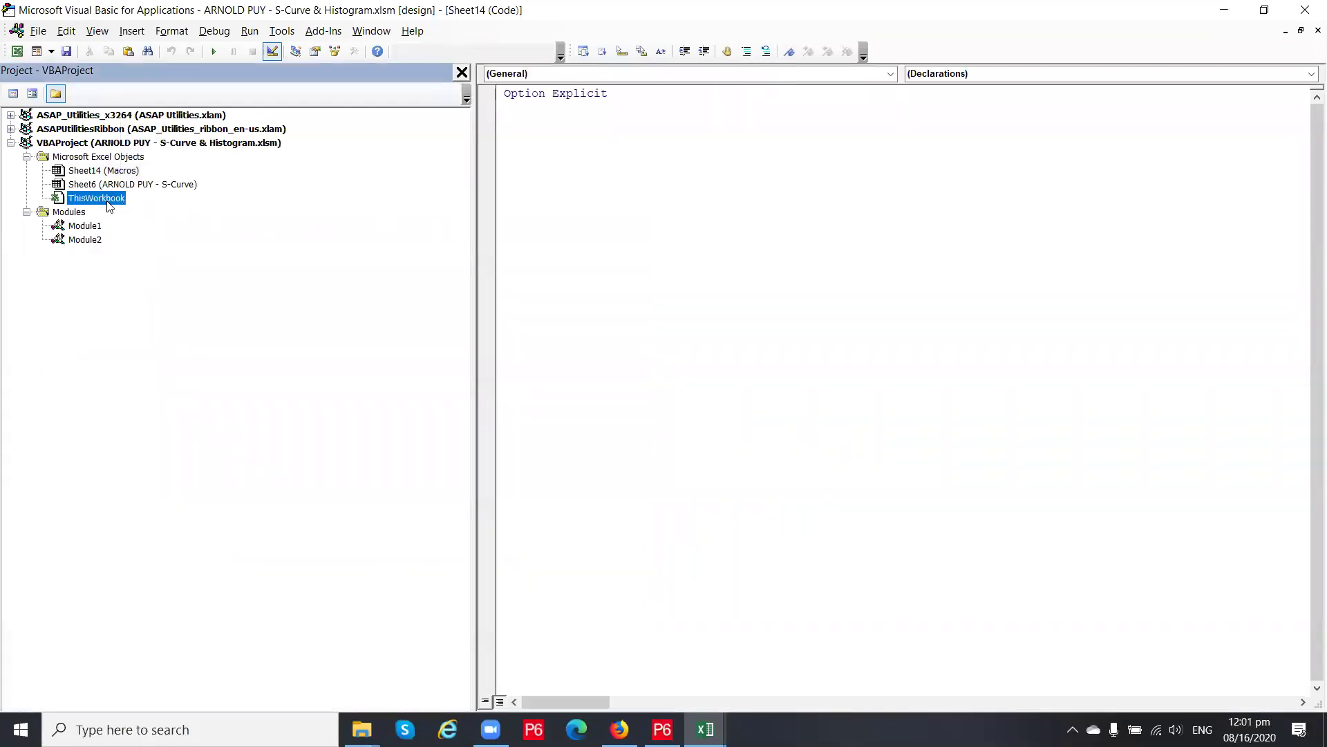
pyautogui.doubleClick(107, 201)
pyautogui.scroll(-6, 714, 325)
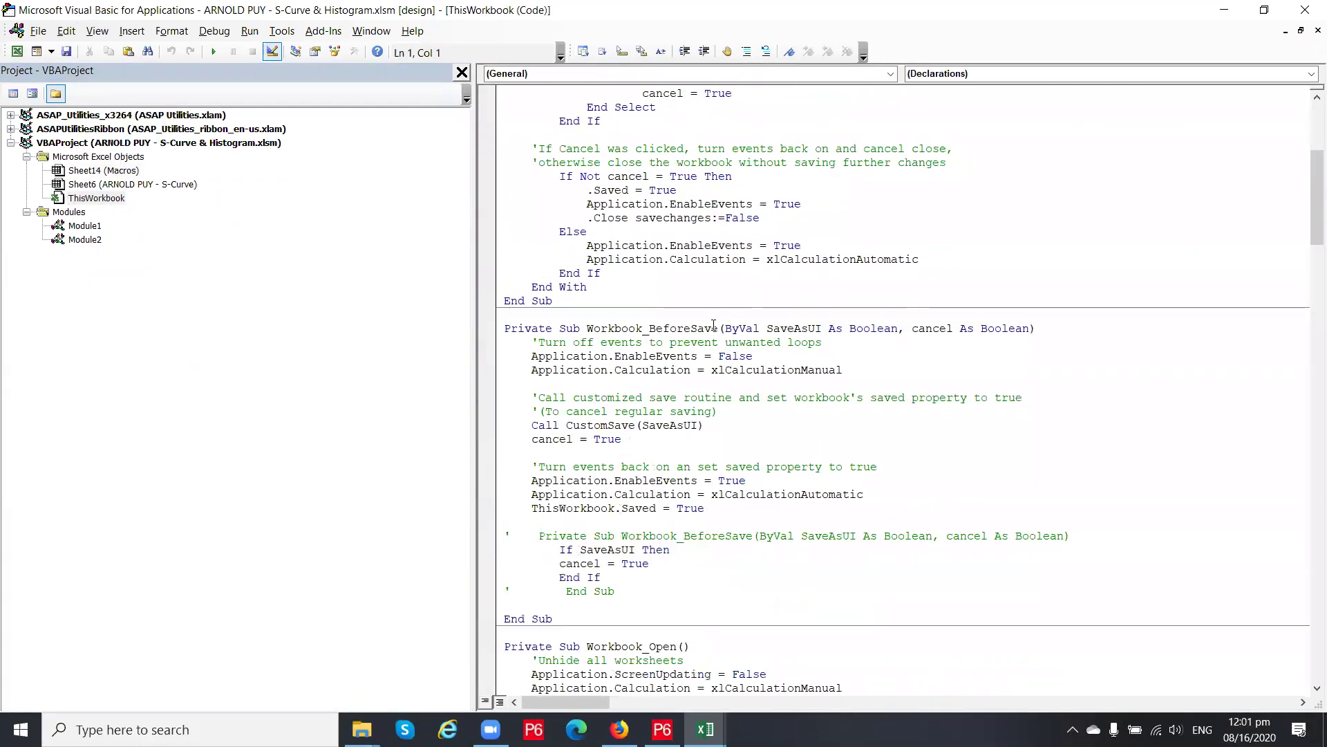
pyautogui.scroll(7, 715, 325)
pyautogui.scroll(-9, 714, 325)
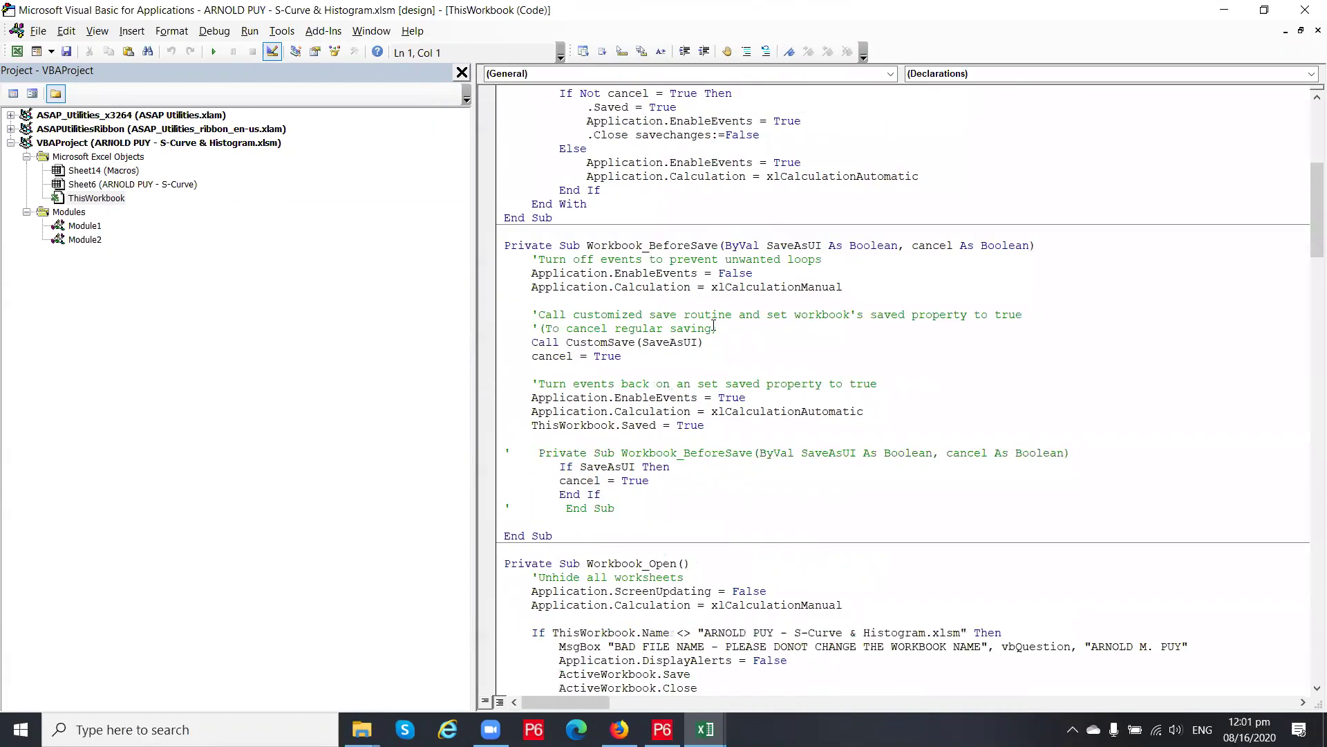
pyautogui.scroll(-20, 714, 325)
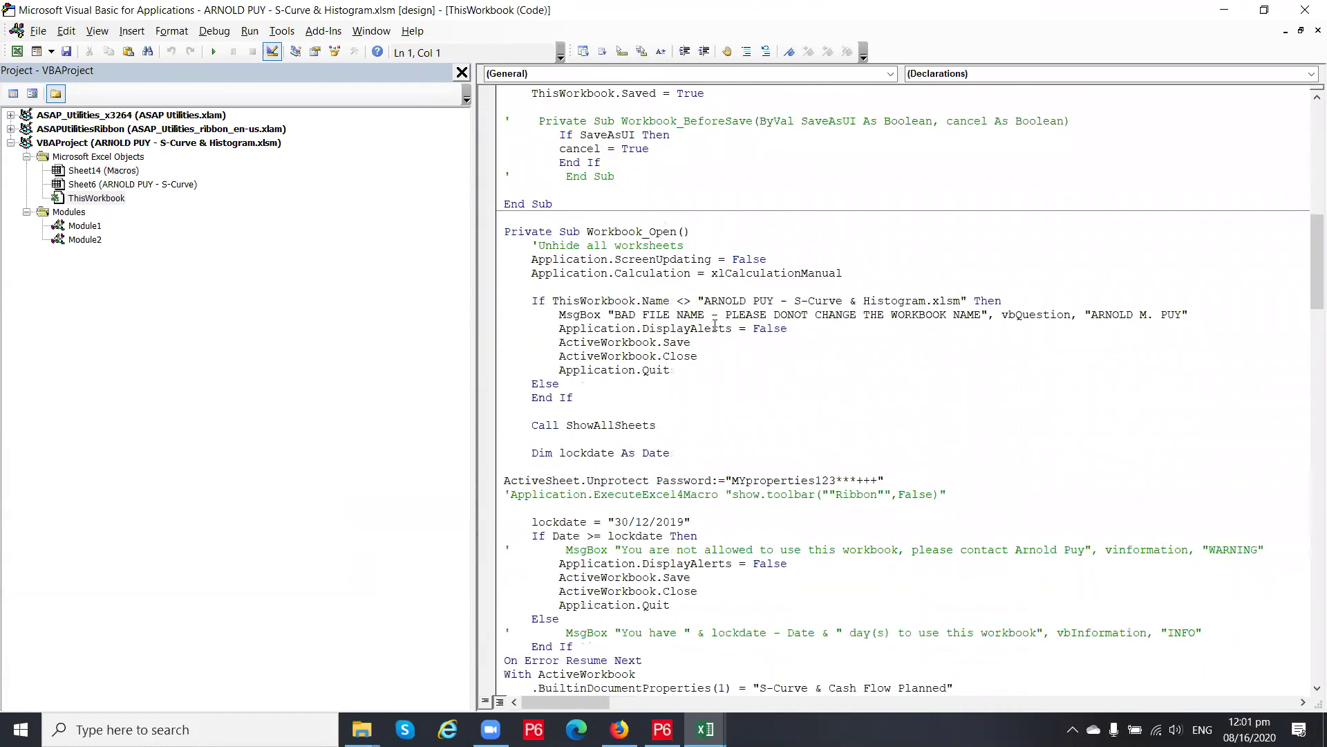
pyautogui.scroll(-20, 715, 325)
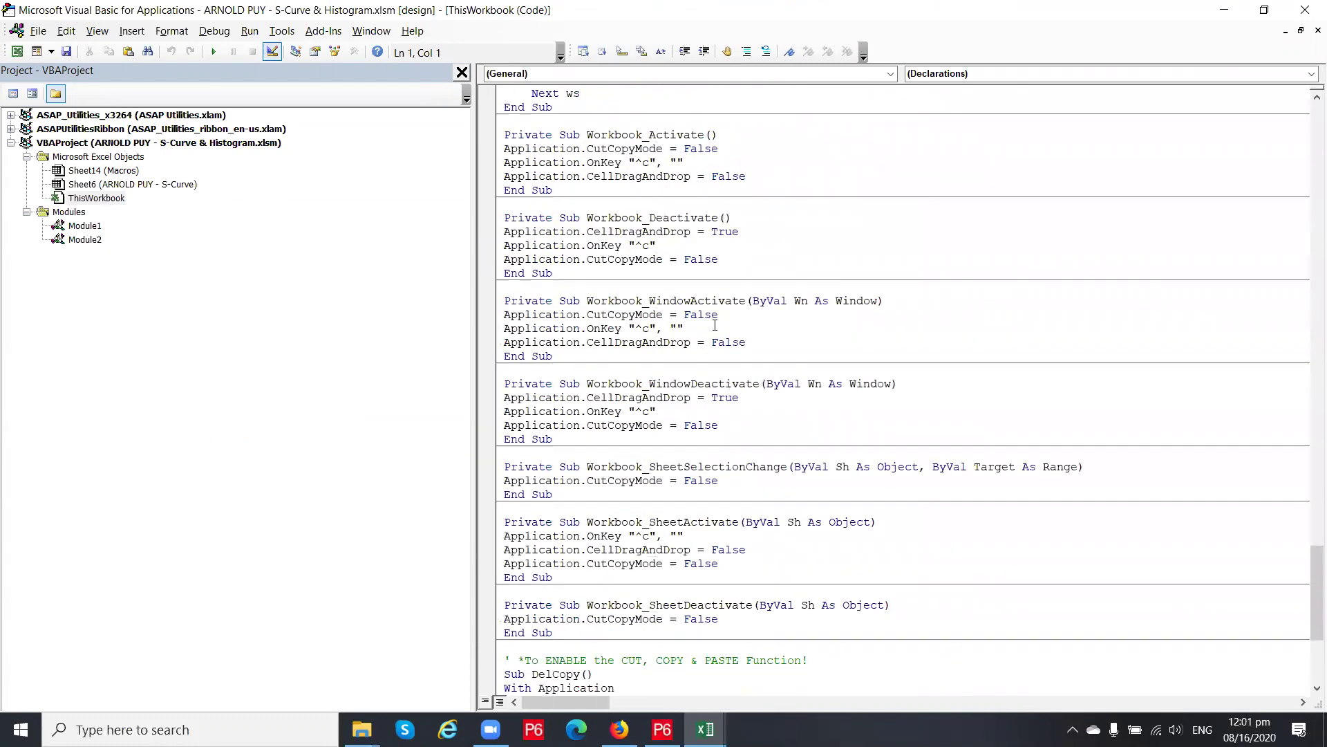
pyautogui.scroll(20, 716, 325)
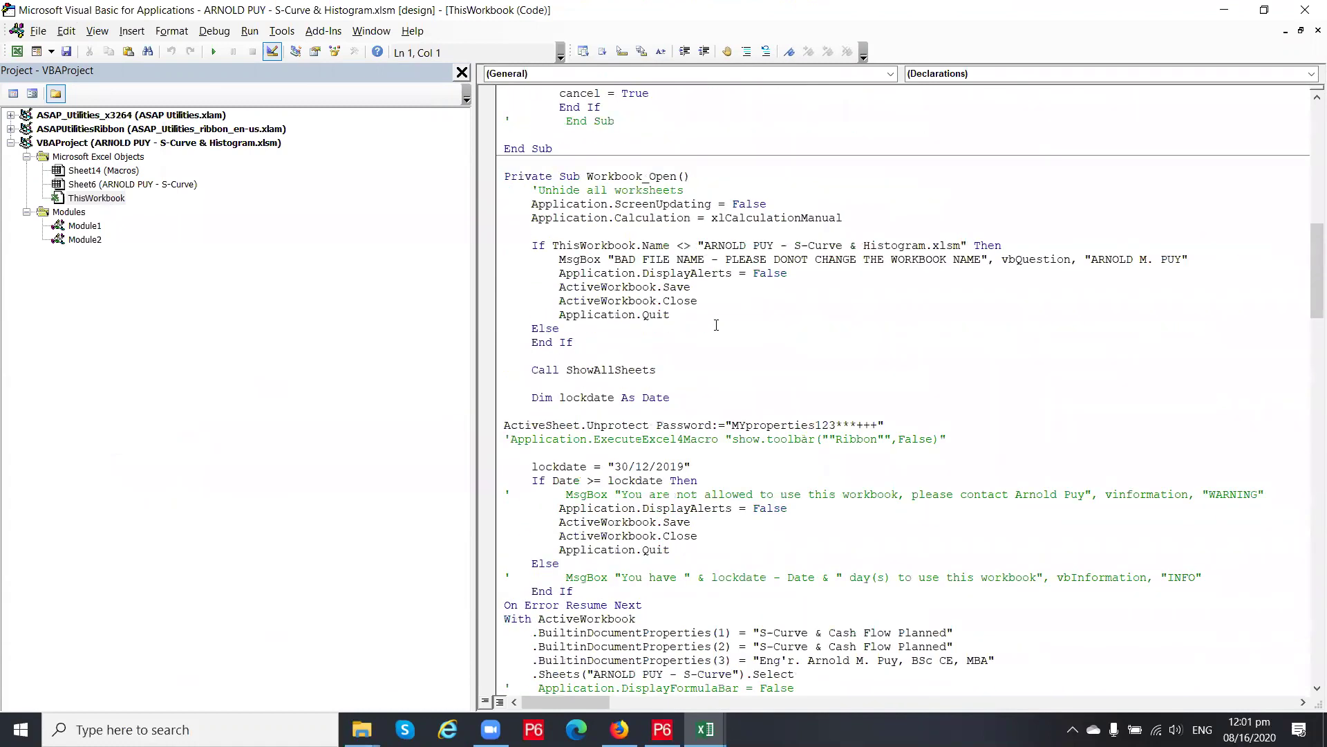
pyautogui.scroll(4, 716, 325)
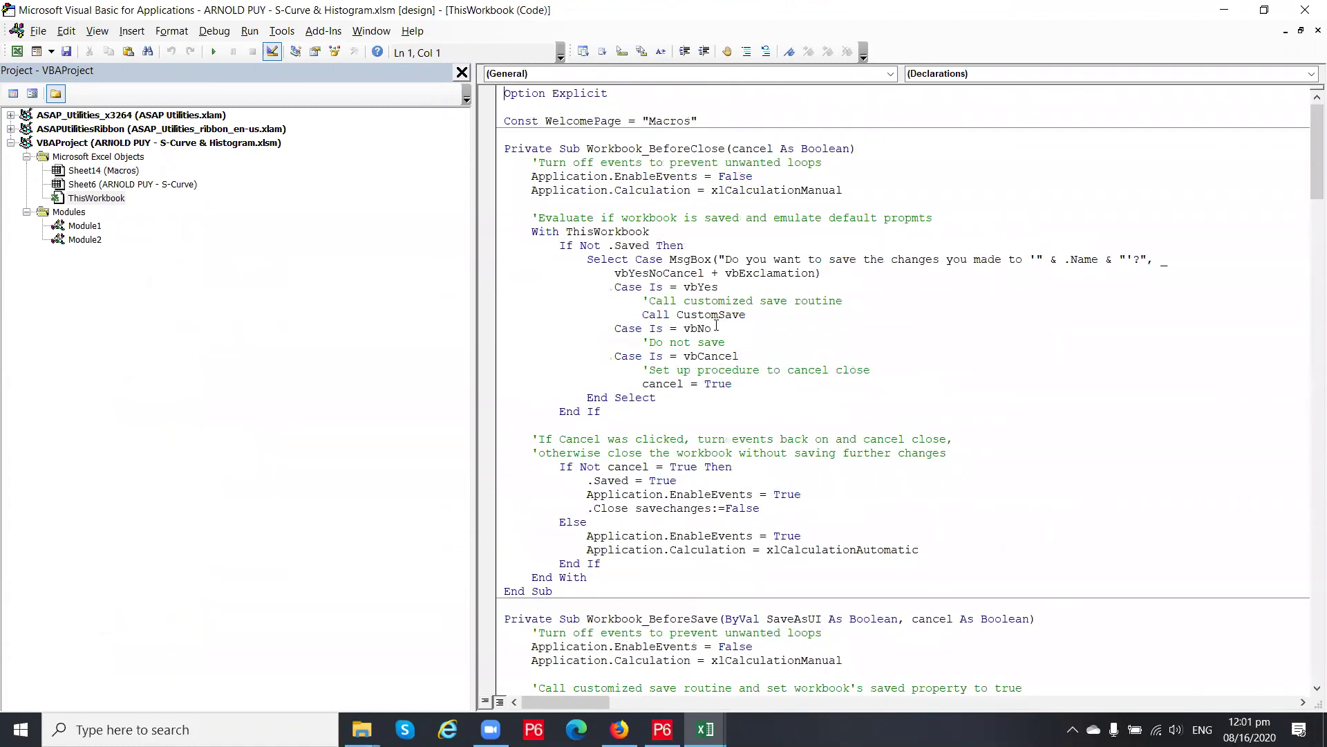
# Look at Module1's code, then return to ThisWorkbook and scroll down through it
pyautogui.doubleClick(84, 226)
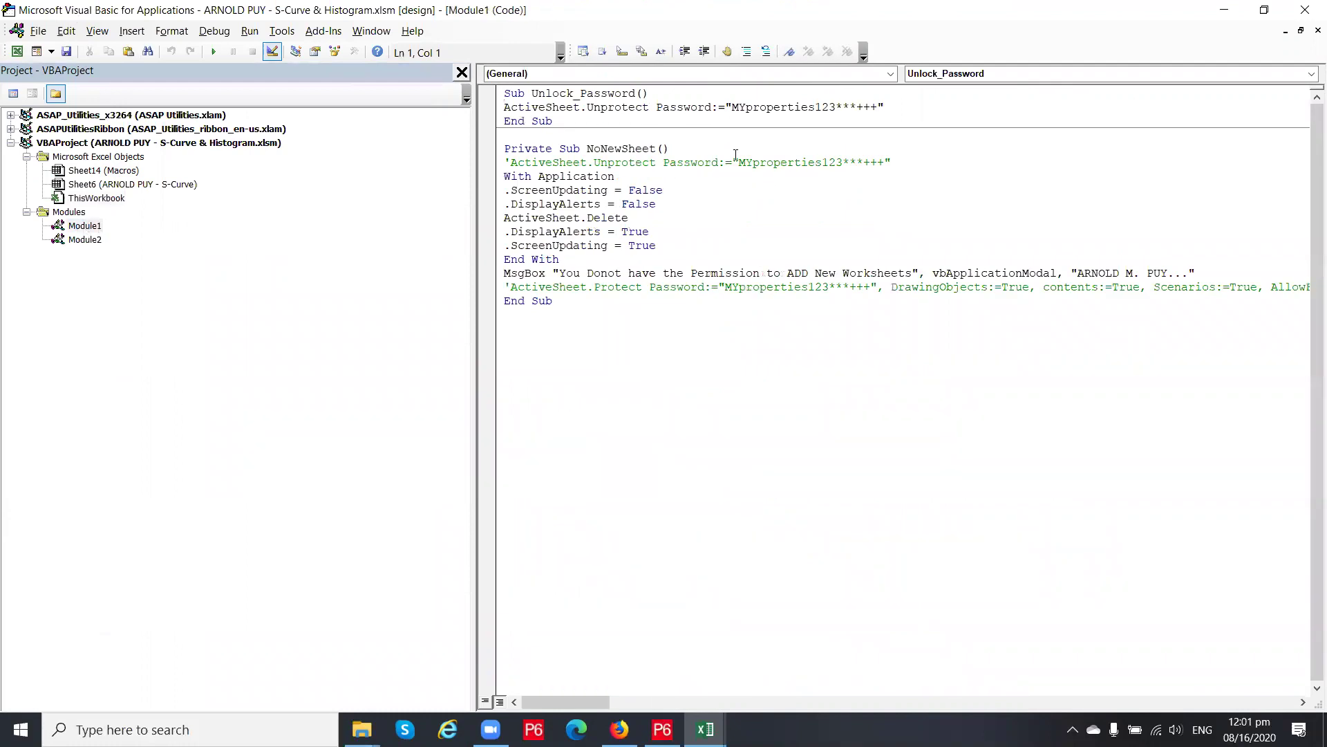
pyautogui.click(499, 108)
pyautogui.doubleClick(101, 200)
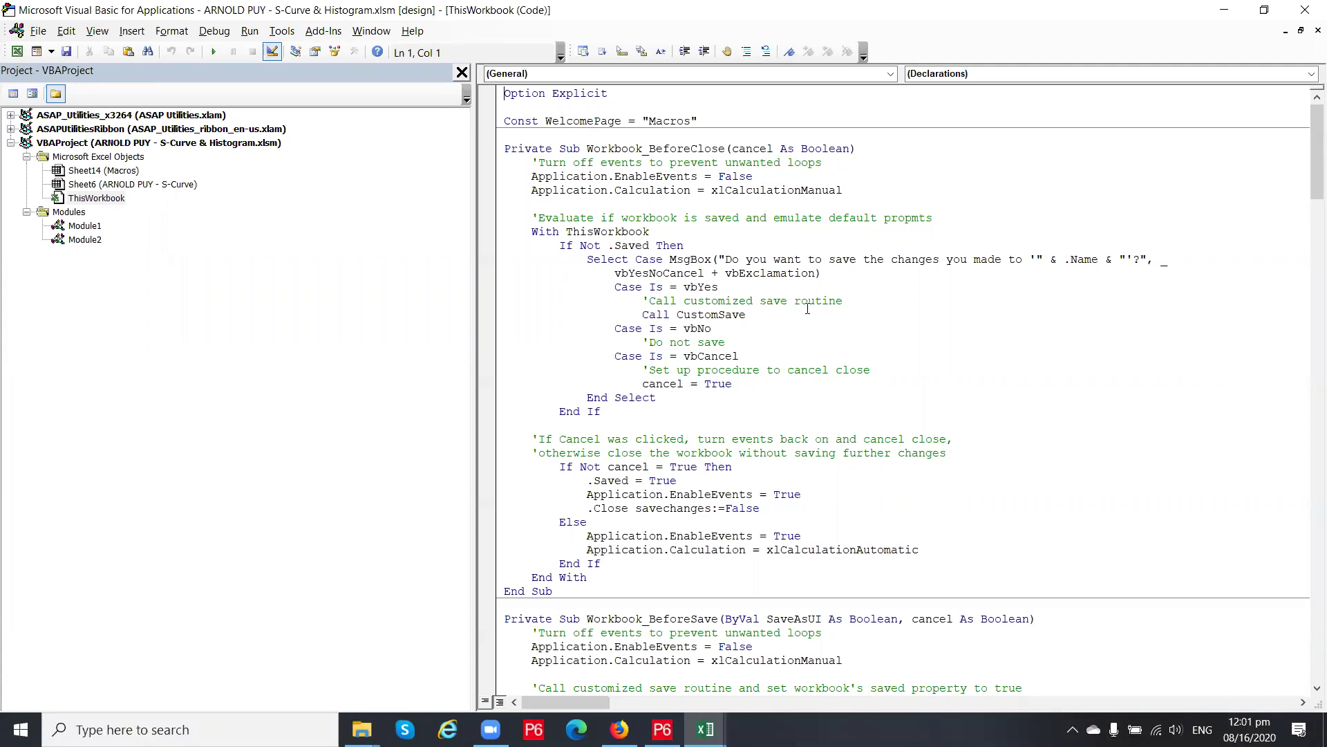
pyautogui.scroll(-9, 807, 309)
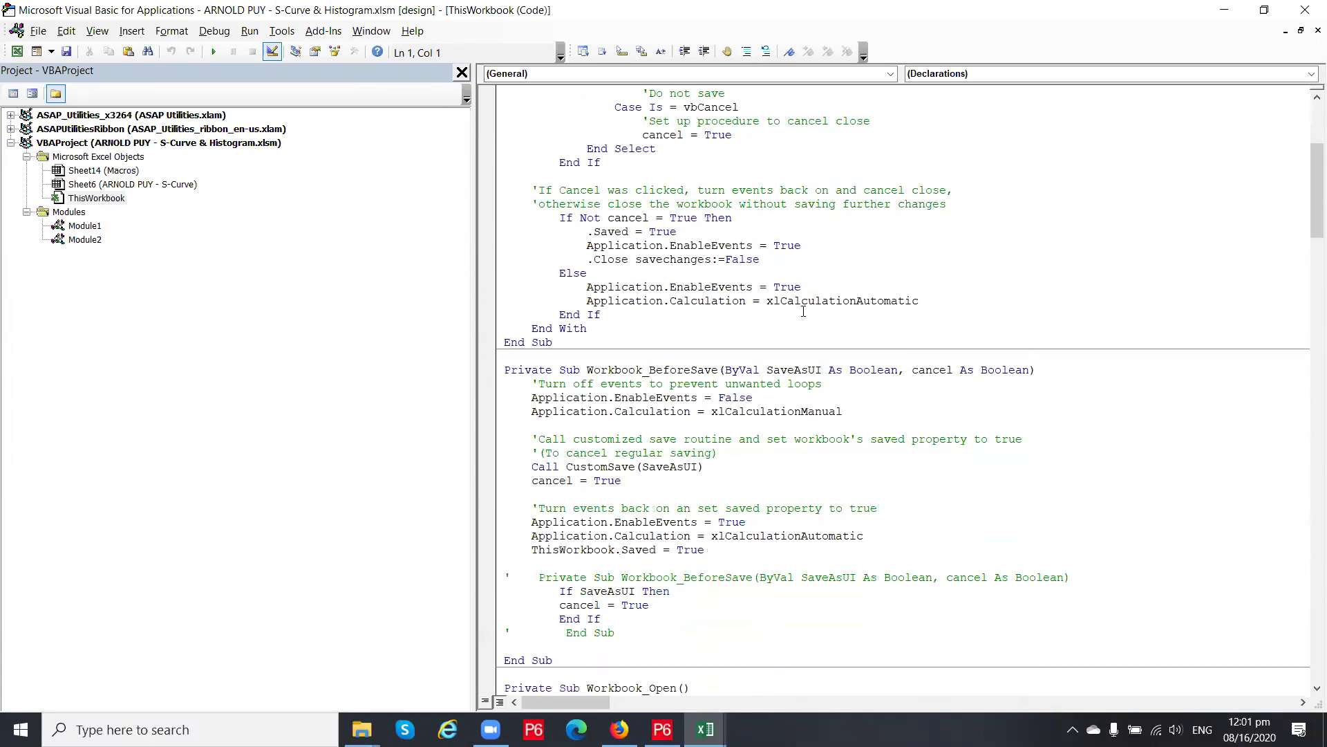
pyautogui.scroll(-4, 796, 314)
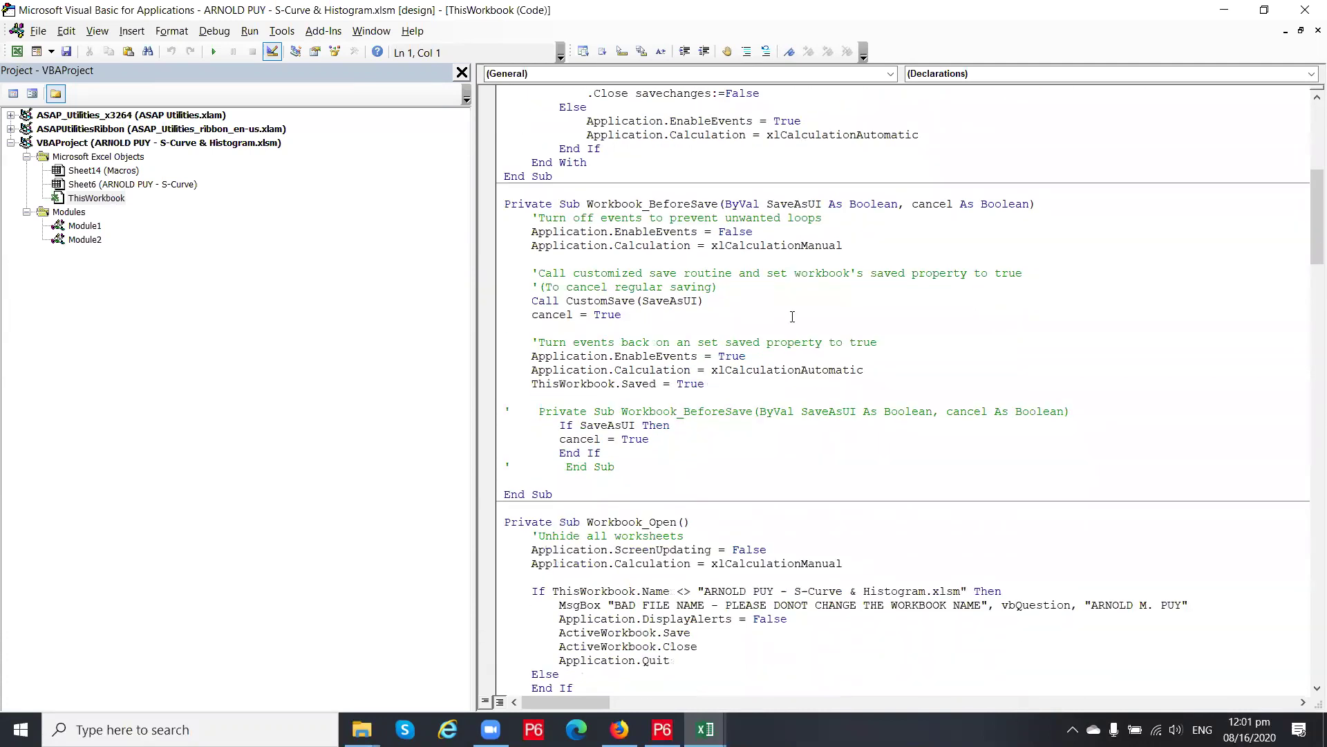
pyautogui.scroll(-2, 790, 318)
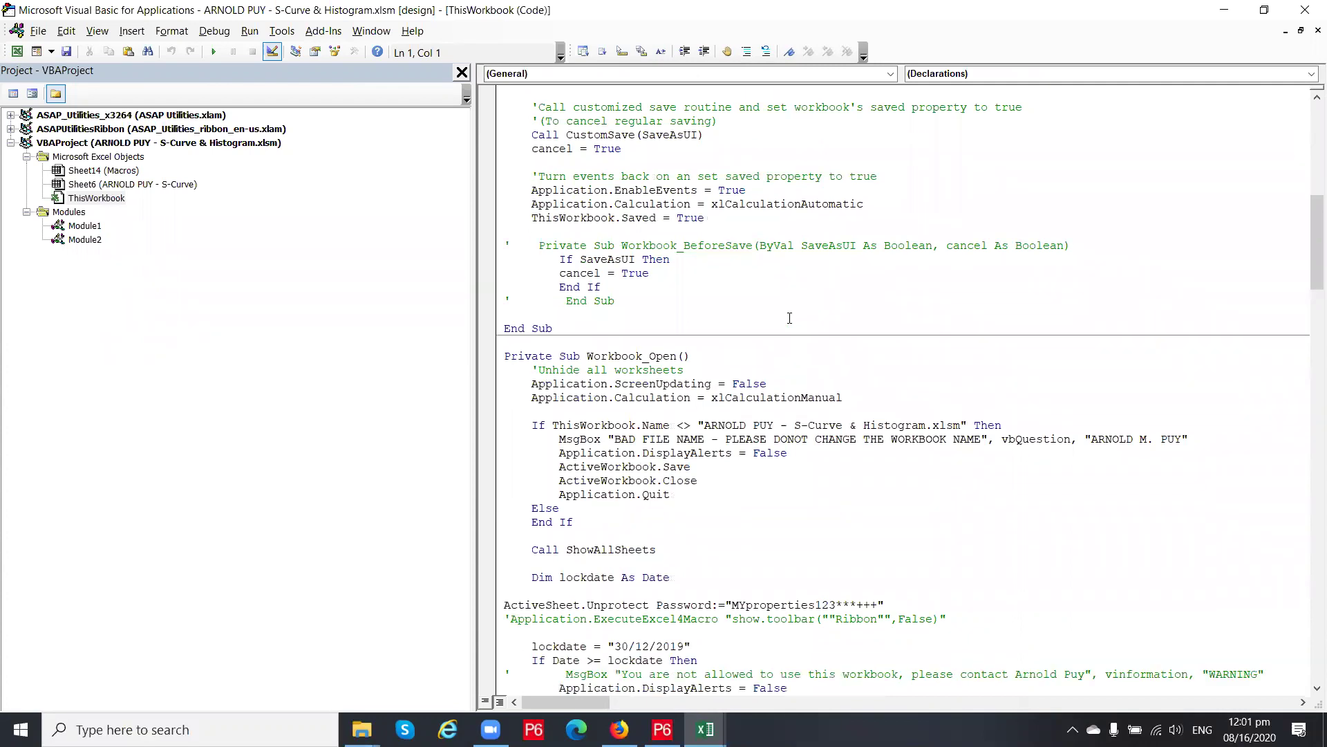
pyautogui.scroll(-1, 773, 321)
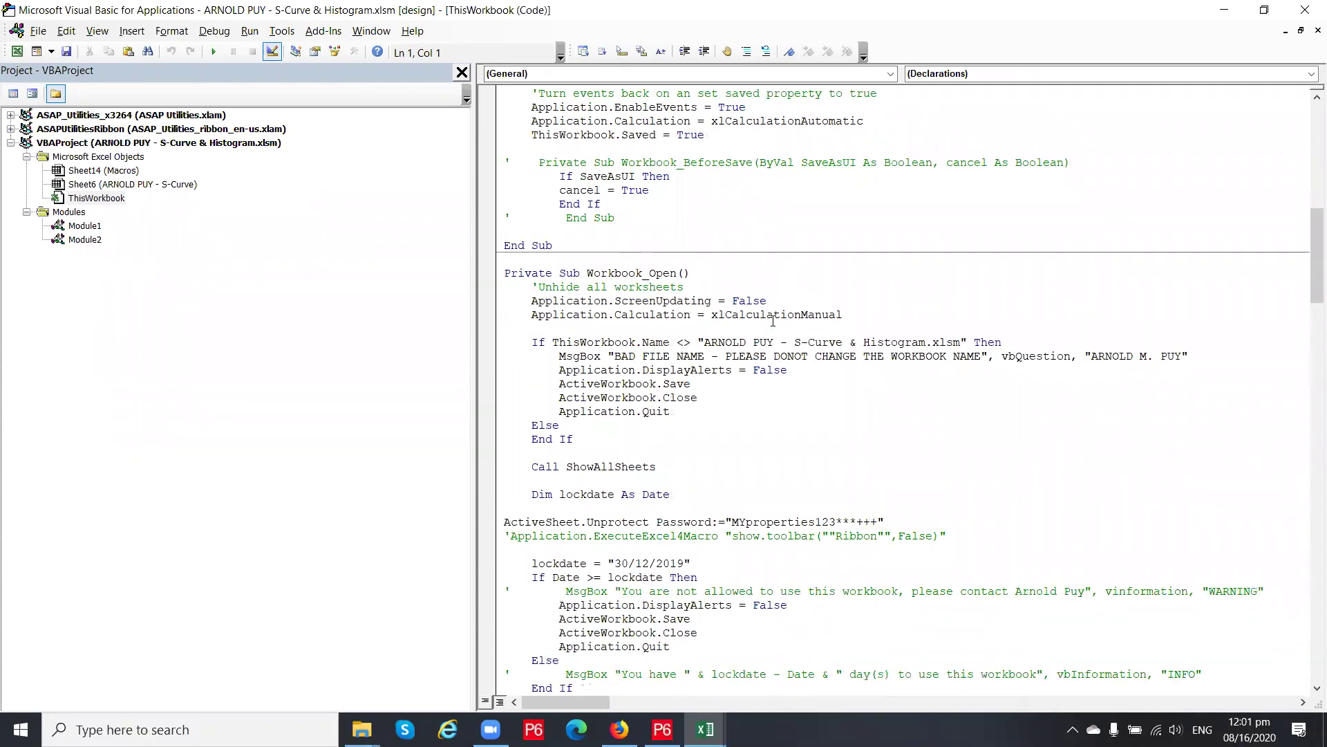
pyautogui.scroll(-5, 772, 321)
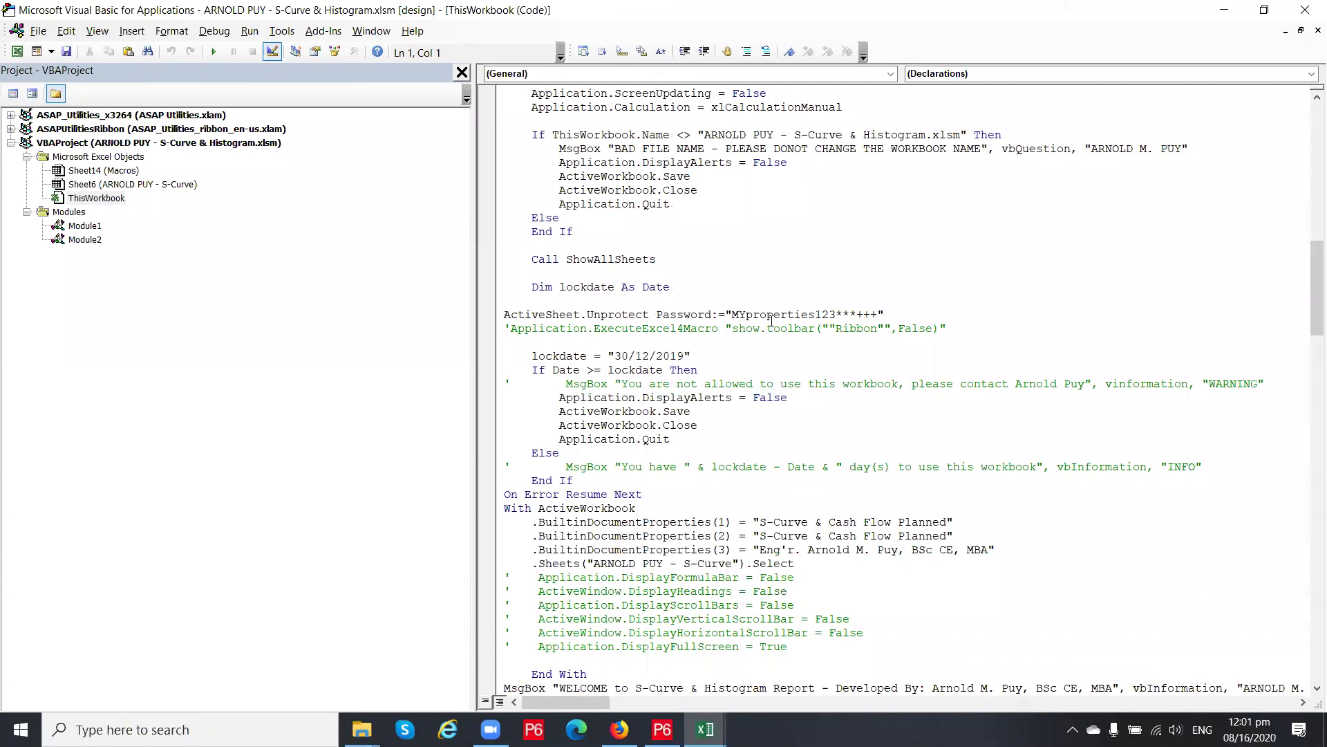
# Change the Workbook_Open lockdate year from 2019 to 2020, making it 30/12/2020
pyautogui.moveTo(531, 356); pyautogui.dragTo(697, 355)
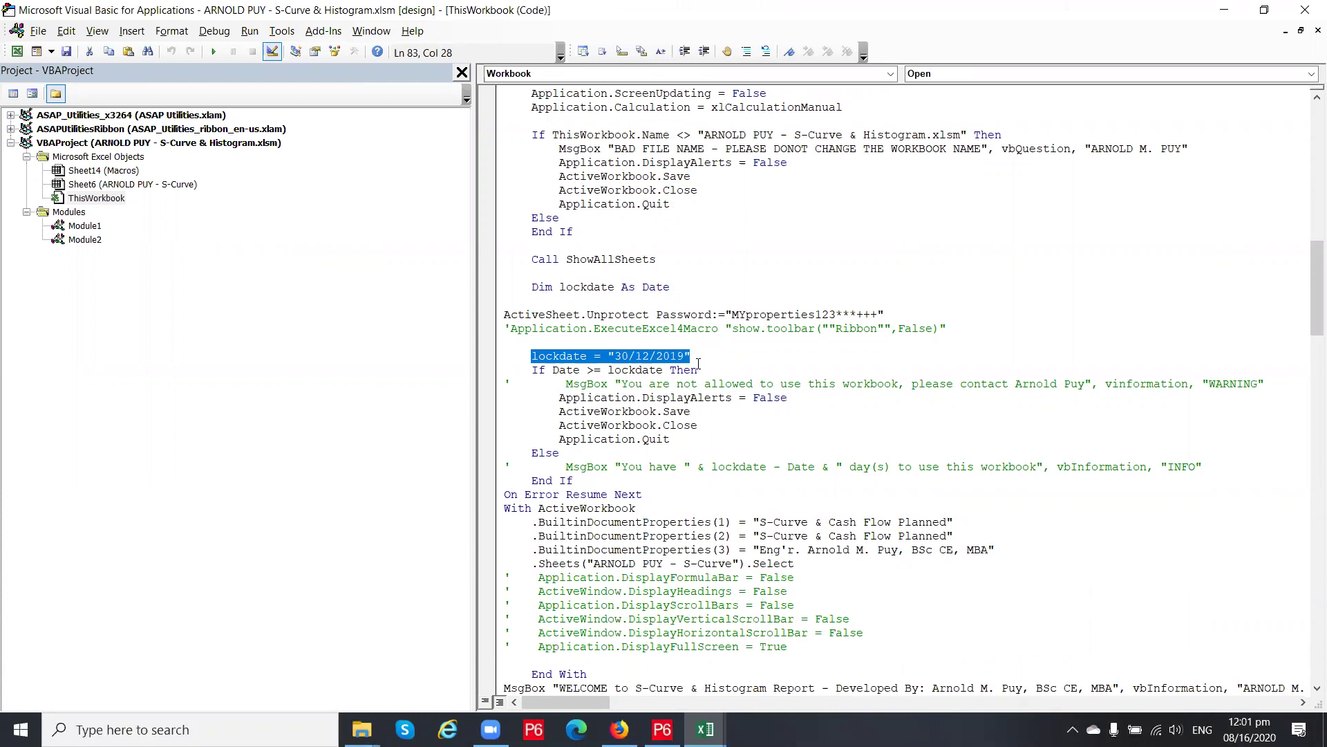
pyautogui.click(670, 355)
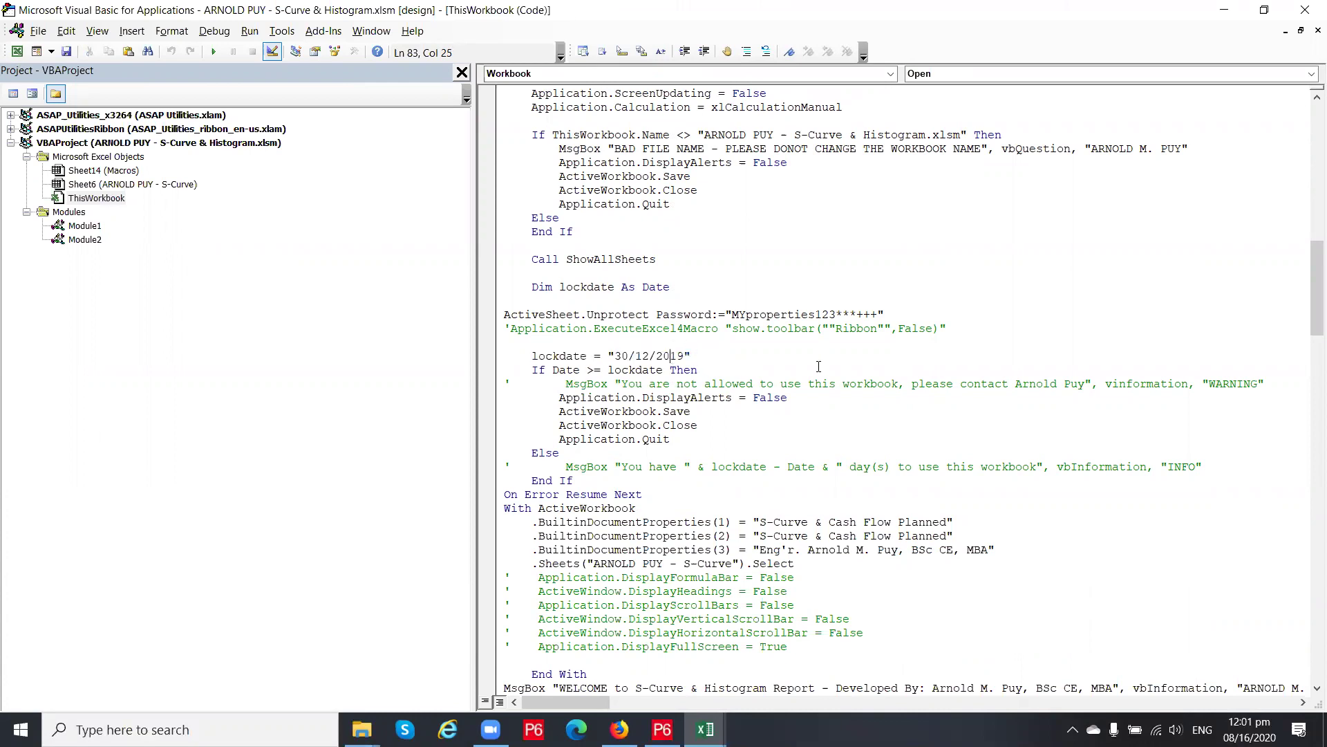
pyautogui.press('Delete')
pyautogui.press('Delete')
pyautogui.write('20')
# Review the sheet-unprotect password string and the required workbook file name in the code
pyautogui.moveTo(734, 315); pyautogui.dragTo(908, 319)
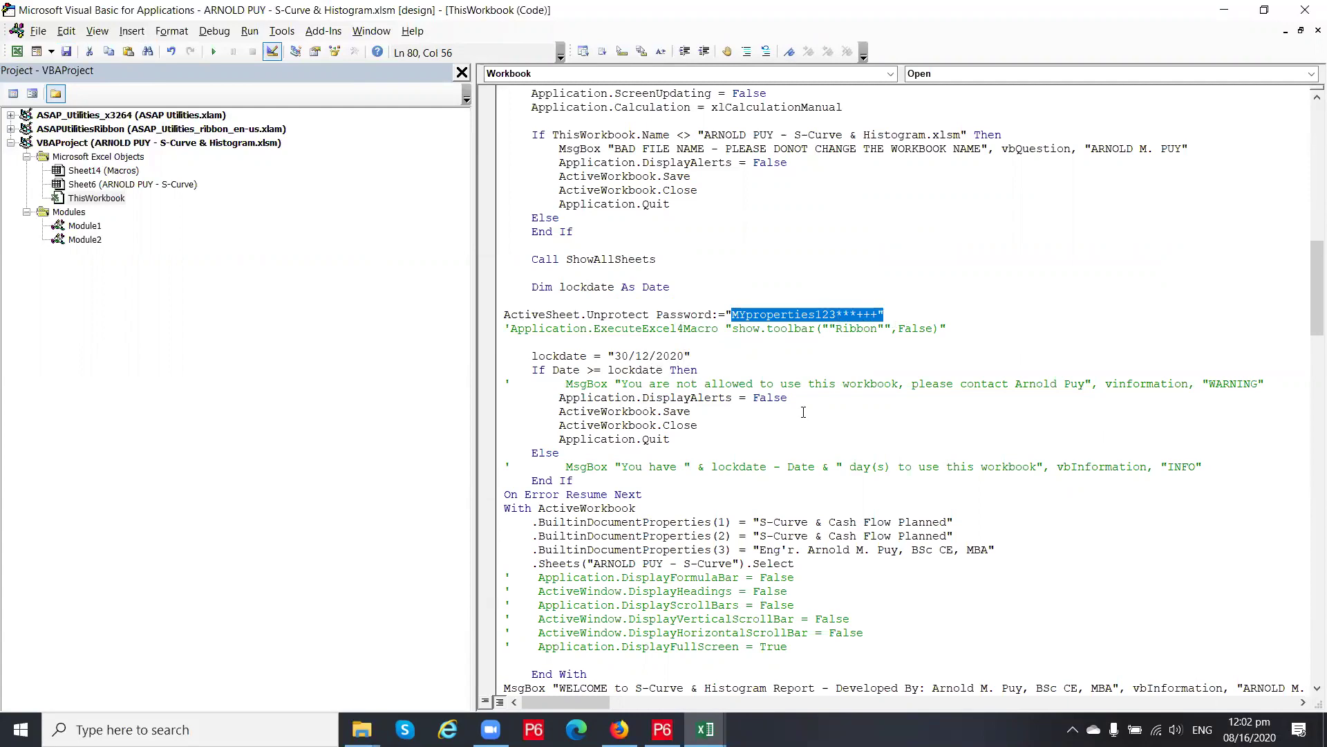
pyautogui.click(767, 353)
pyautogui.moveTo(731, 315); pyautogui.dragTo(857, 318)
pyautogui.click(737, 245)
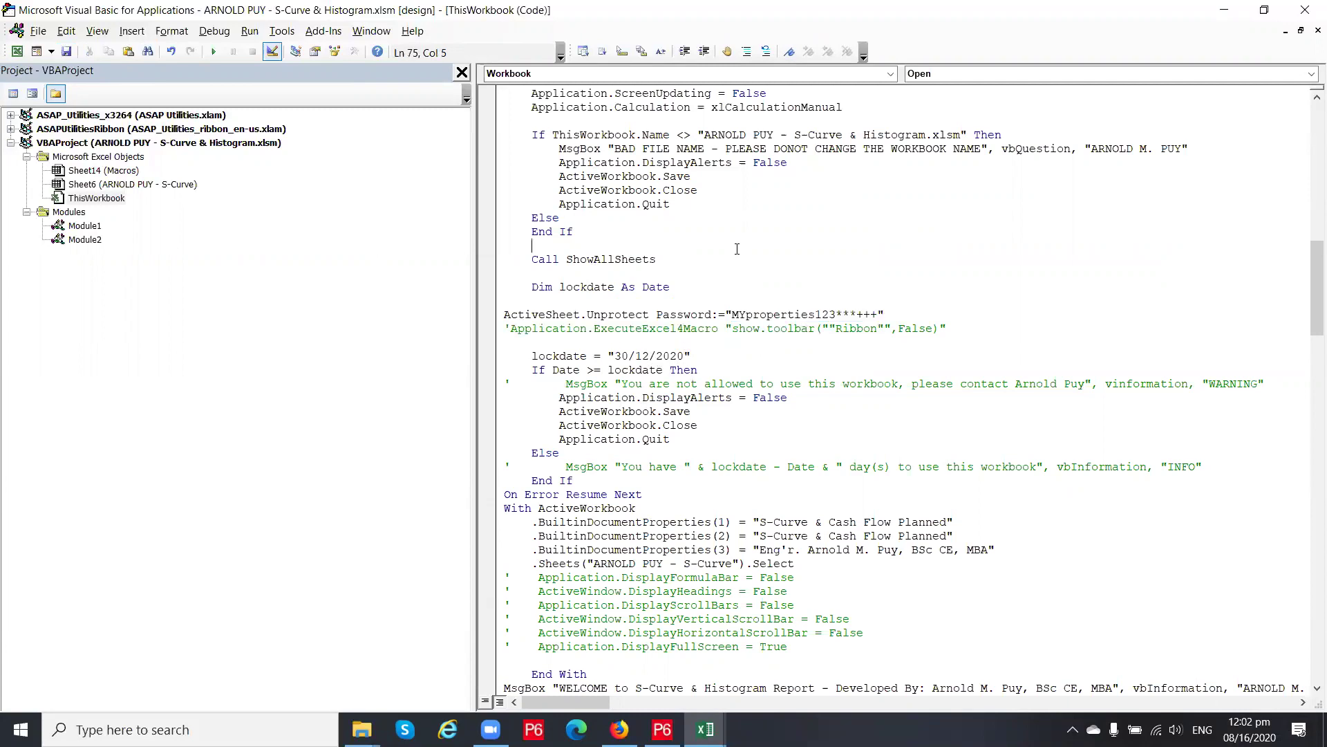
pyautogui.scroll(7, 723, 272)
pyautogui.scroll(-2, 634, 345)
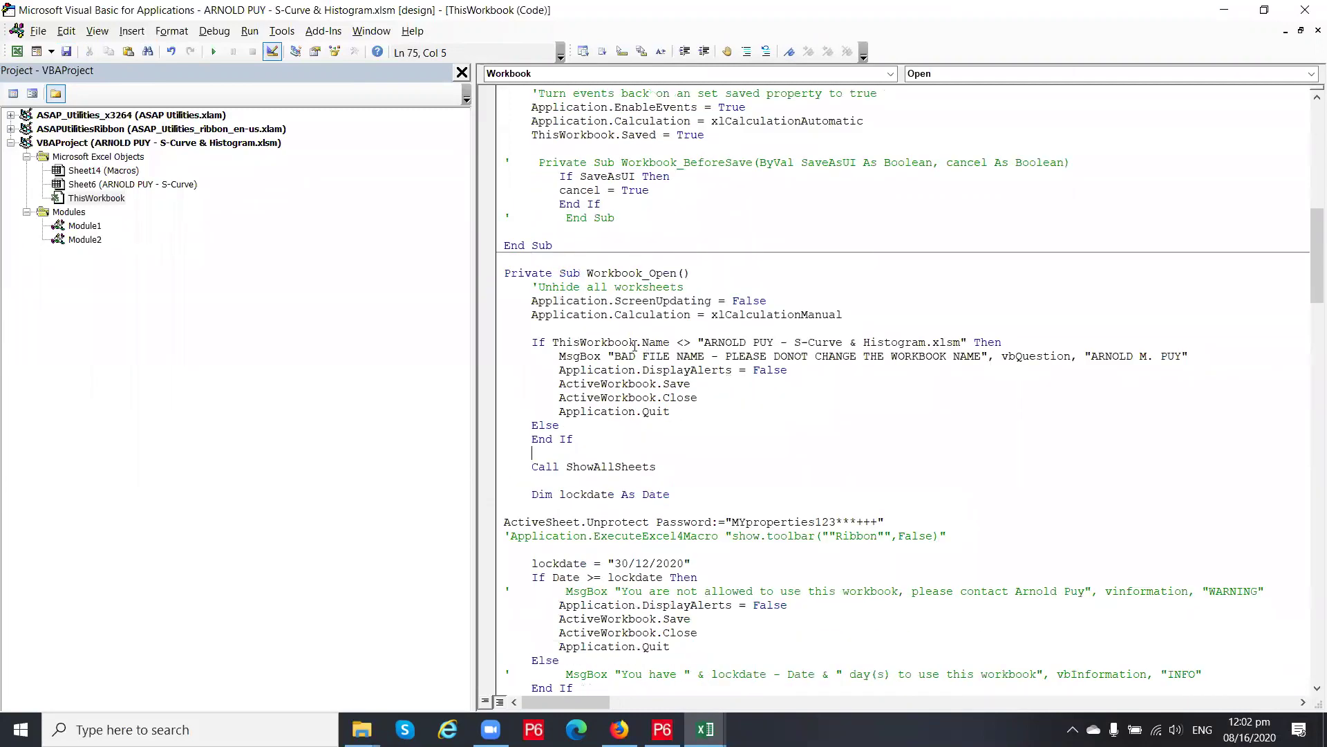
pyautogui.moveTo(699, 343); pyautogui.dragTo(965, 356)
pyautogui.click(849, 374)
pyautogui.moveTo(704, 344); pyautogui.dragTo(912, 344)
pyautogui.click(756, 343)
pyautogui.scroll(15, 869, 373)
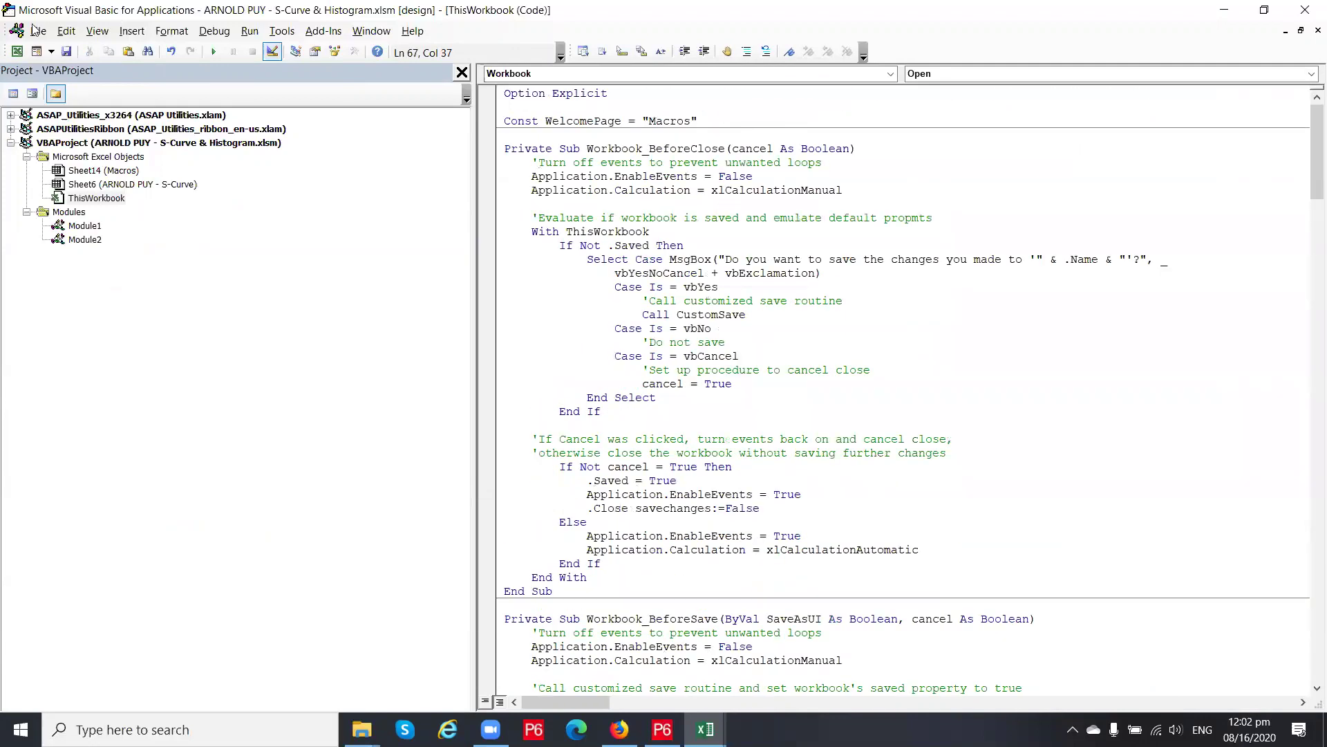
# Save the macro code changes and close the VBA editor
pyautogui.click(67, 52)
pyautogui.click(850, 190)
pyautogui.click(1288, 19)
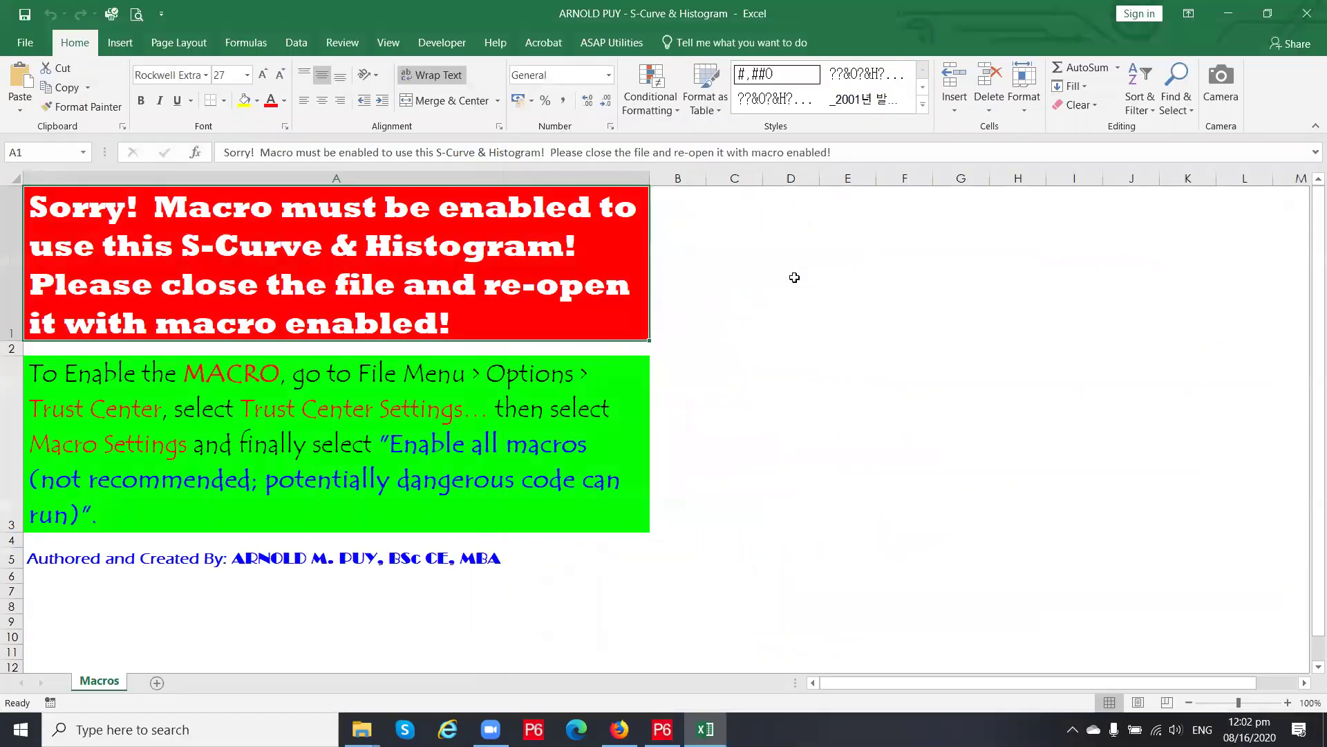
# Switch Trust Center macro settings to 'Enable all macros', then save and close the workbook
pyautogui.click(25, 43)
pyautogui.click(41, 513)
pyautogui.click(364, 368)
pyautogui.click(944, 270)
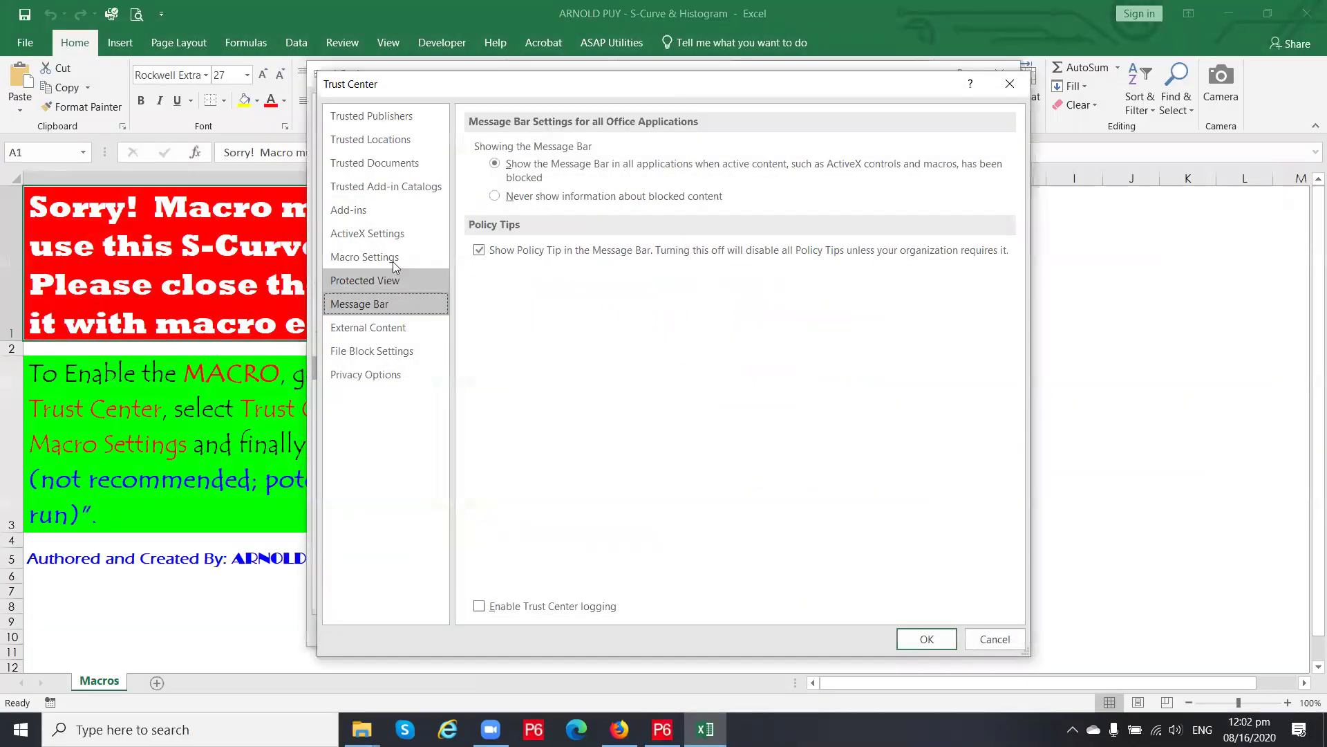
pyautogui.click(391, 259)
pyautogui.click(510, 210)
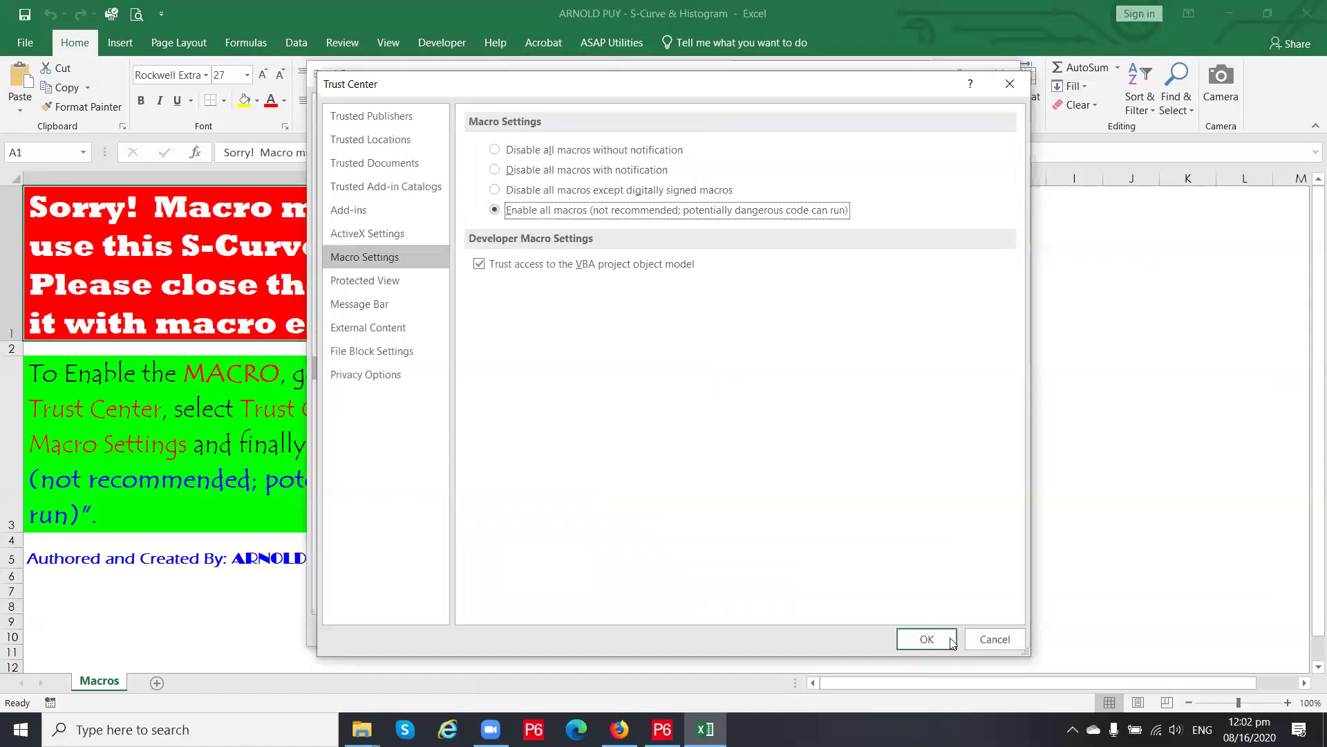
pyautogui.click(927, 639)
pyautogui.click(925, 631)
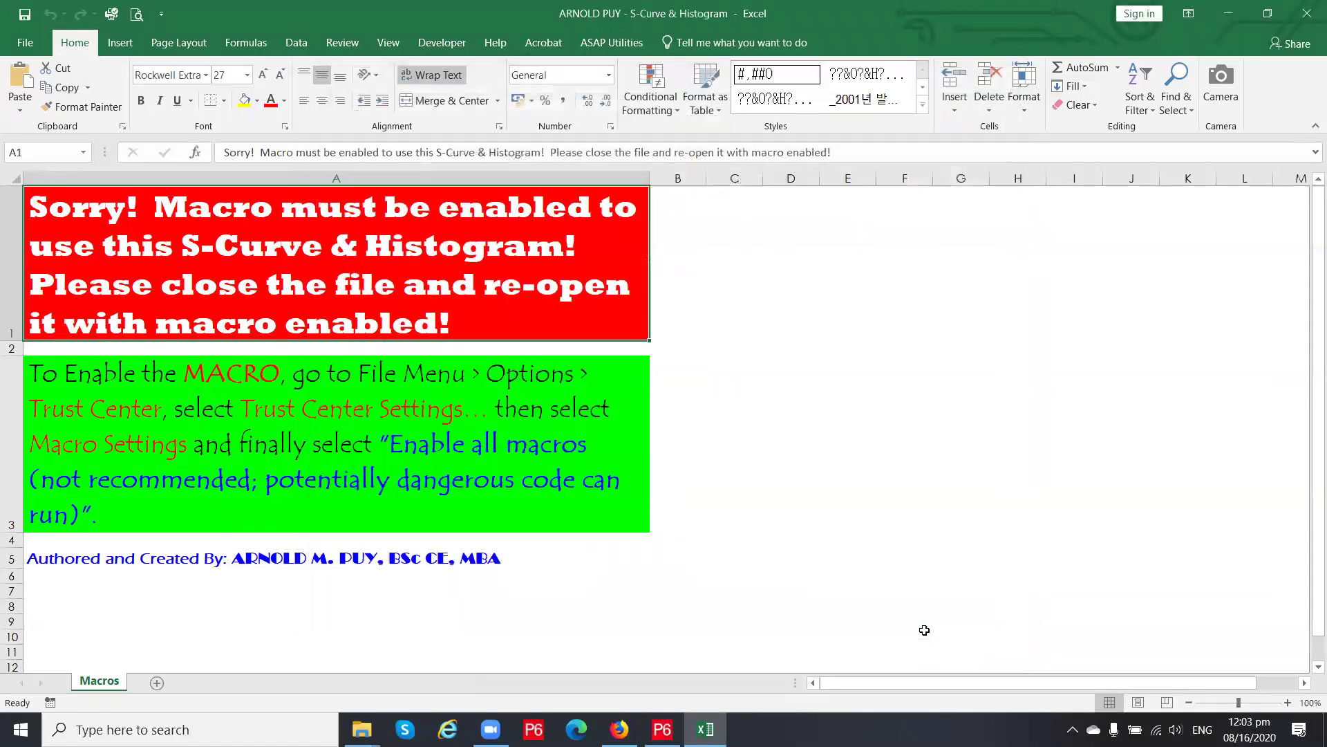
pyautogui.click(24, 17)
pyautogui.click(1307, 13)
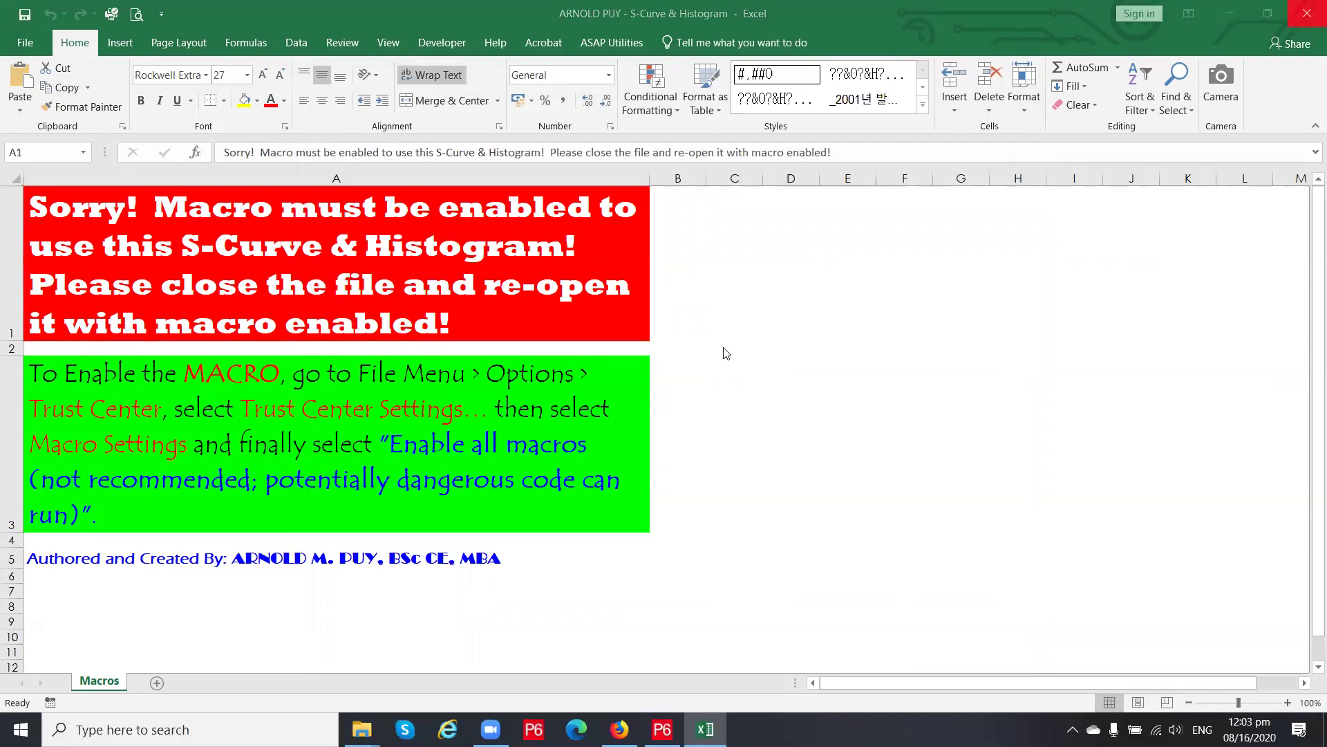
# Refresh the EXCEL FILES folder listing and move the windows around
pyautogui.rightClick(709, 349)
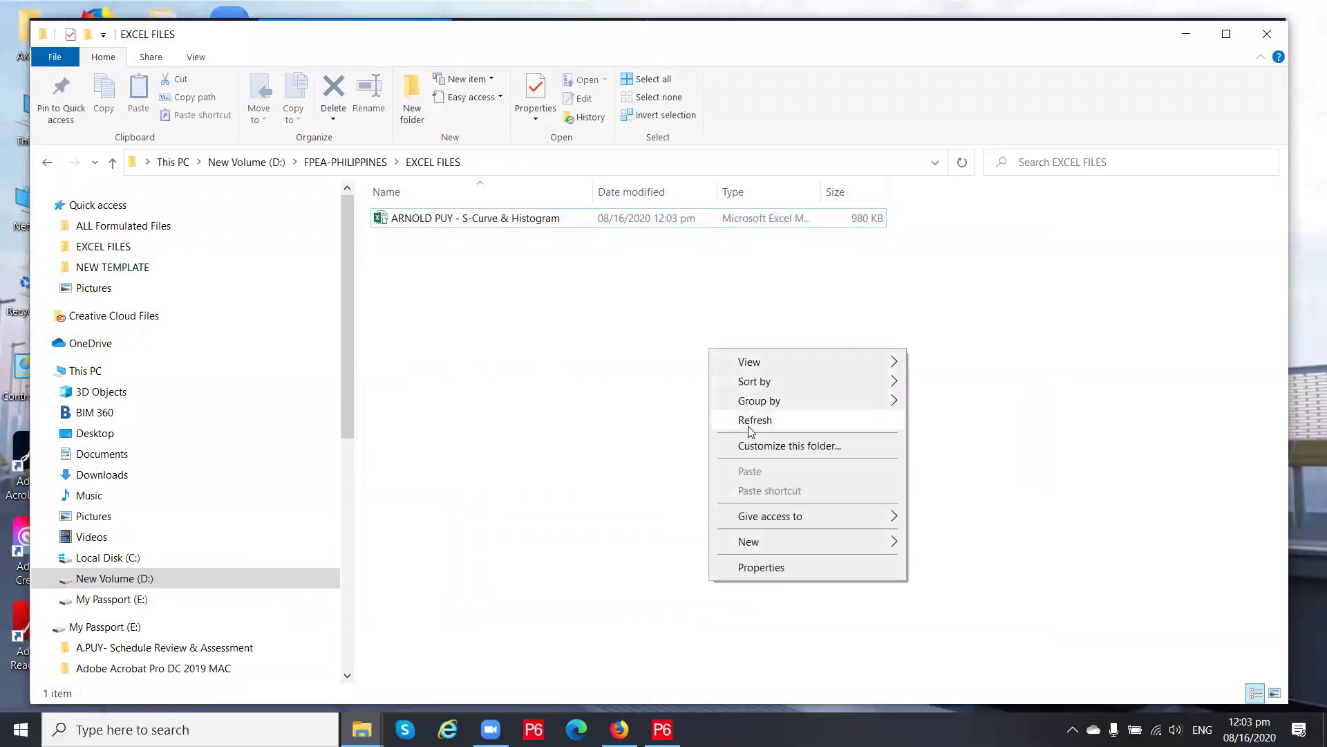
pyautogui.click(752, 421)
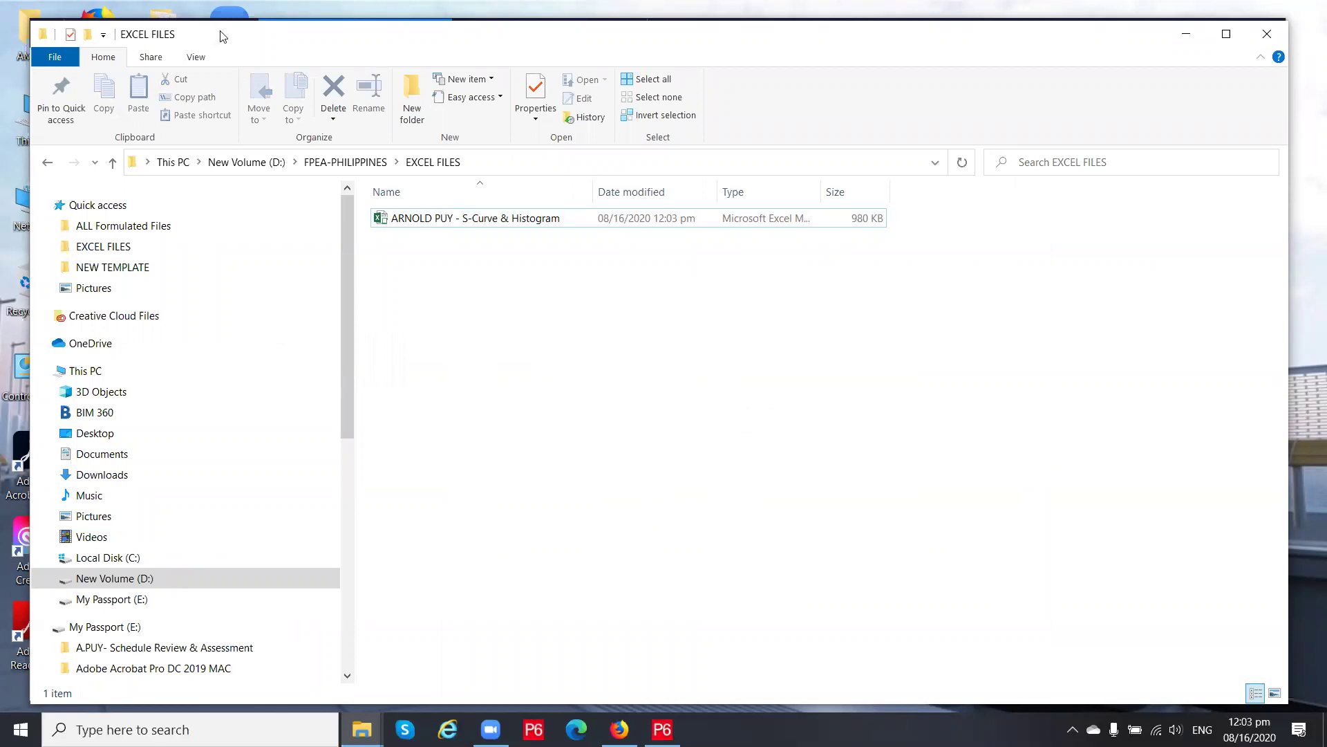
pyautogui.moveTo(223, 36); pyautogui.dragTo(224, 105)
pyautogui.moveTo(224, 17); pyautogui.dragTo(225, 90)
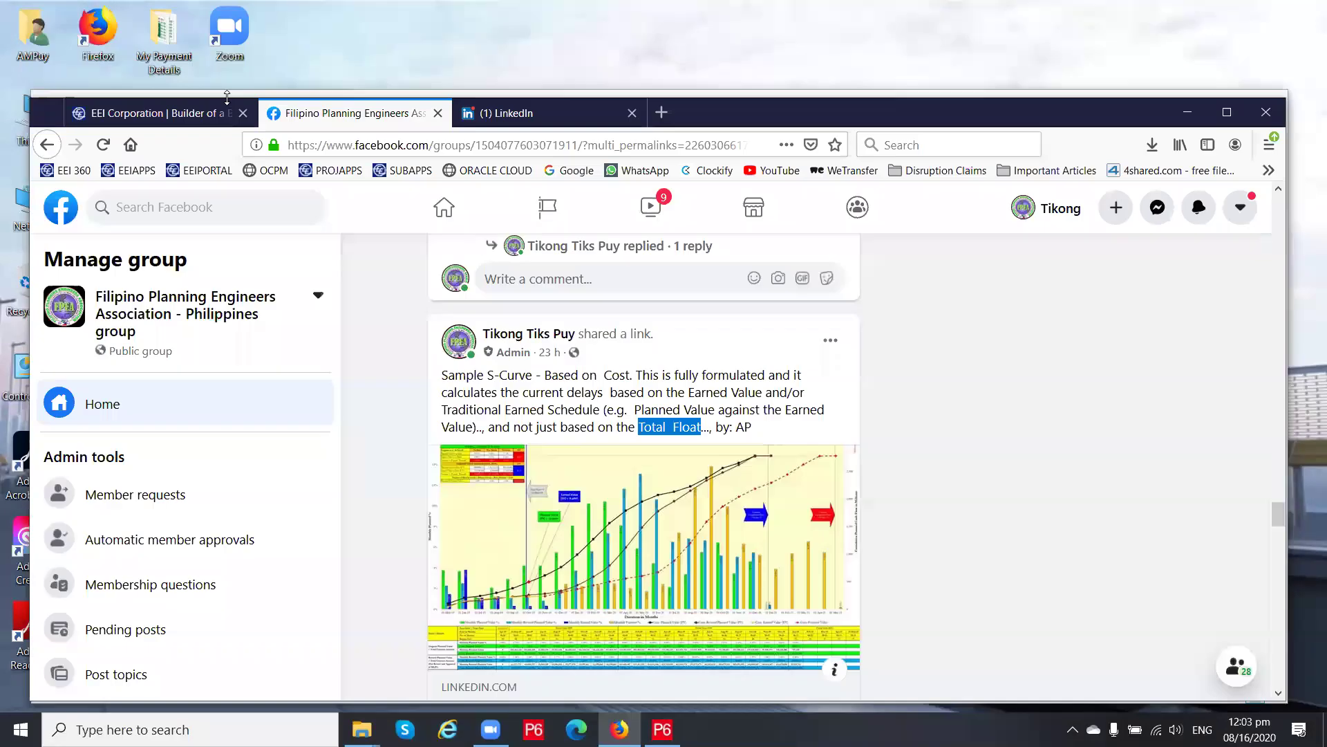
# Bring the EXCEL FILES window back from the taskbar, reposition it, and select the S-Curve & Histogram workbook
pyautogui.click(362, 729)
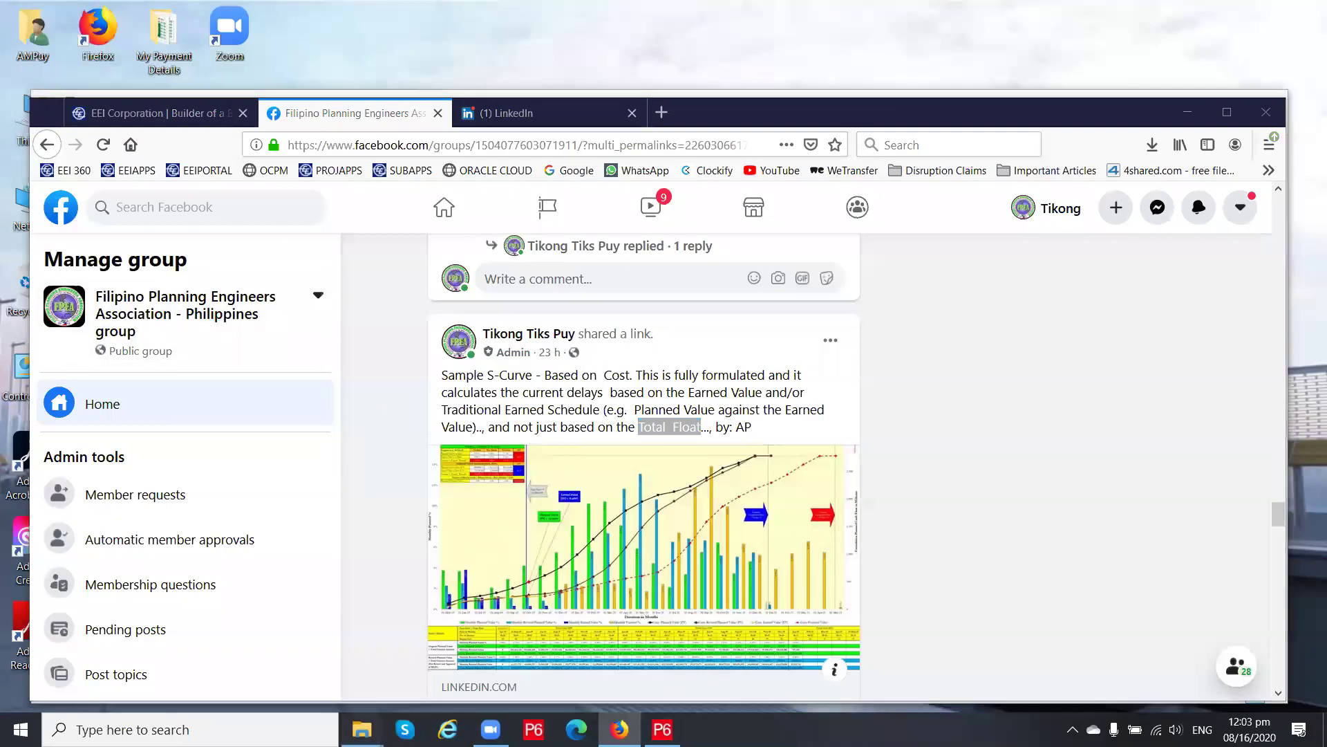
pyautogui.click(206, 667)
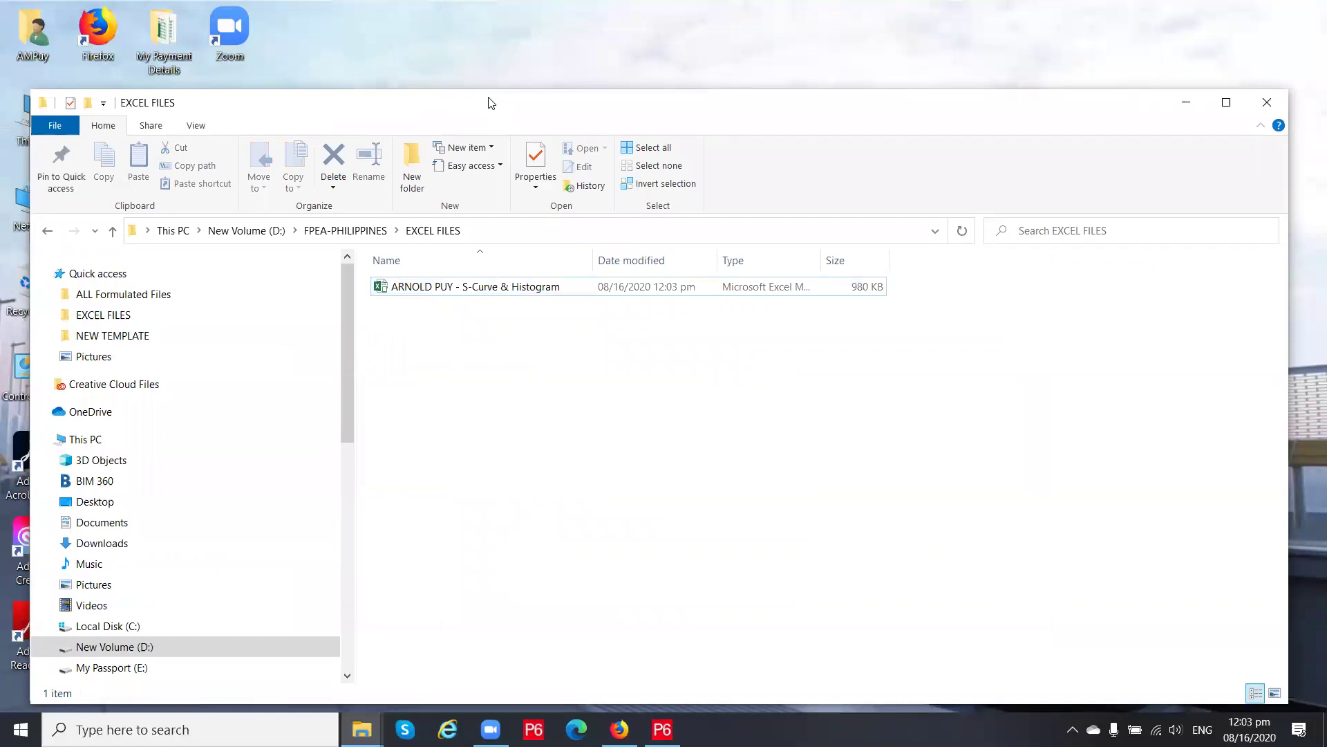
pyautogui.moveTo(491, 103); pyautogui.dragTo(486, 72)
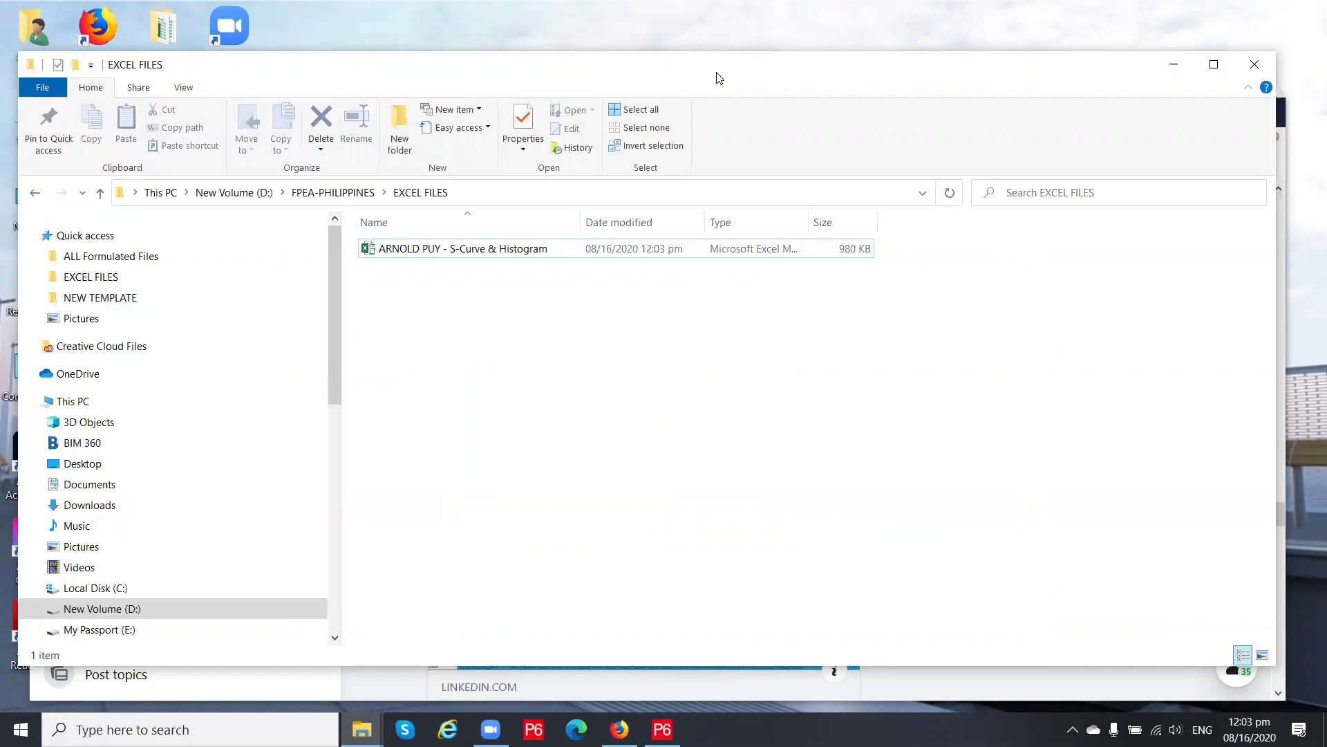
pyautogui.moveTo(719, 78); pyautogui.dragTo(732, 80)
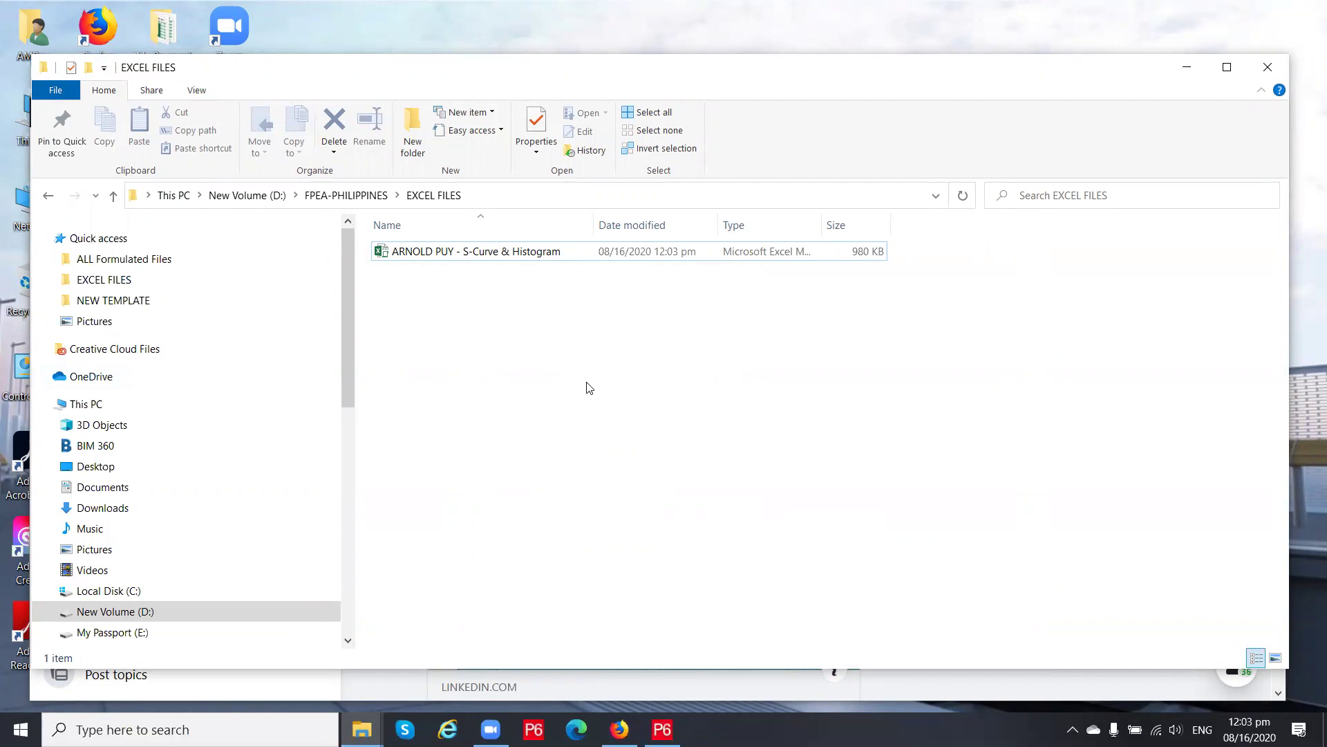
pyautogui.click(488, 258)
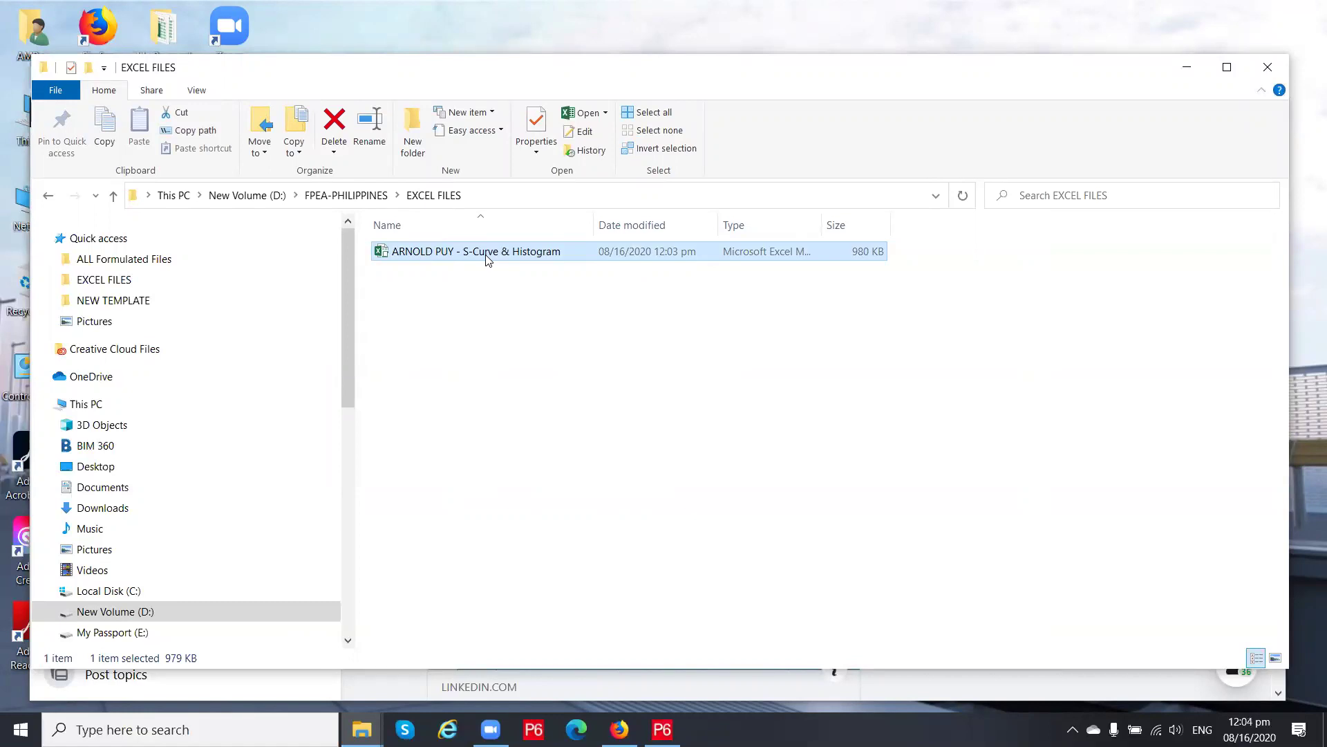
# Open the S-Curve & Histogram workbook, dismiss the welcome message, and select the merged project title cell
pyautogui.doubleClick(489, 254)
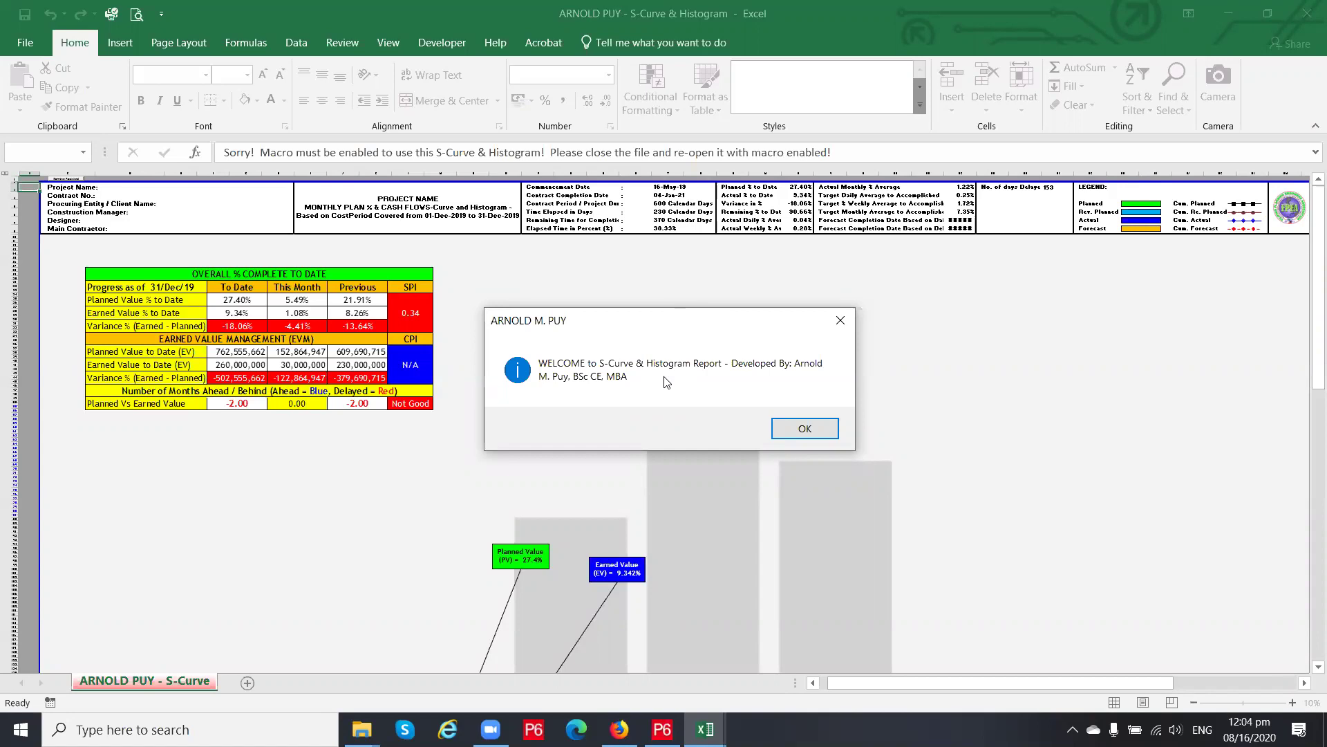
pyautogui.click(815, 431)
pyautogui.click(462, 239)
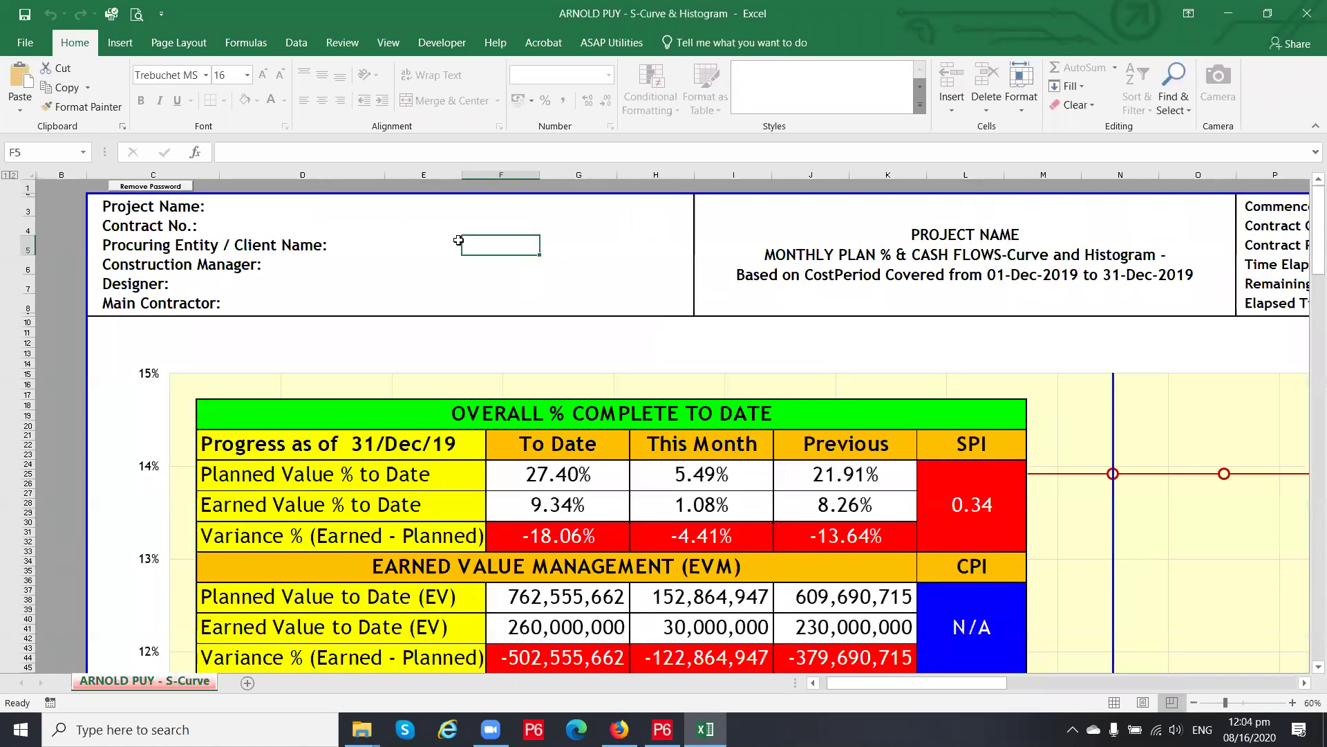
pyautogui.scroll(-1, 430, 259)
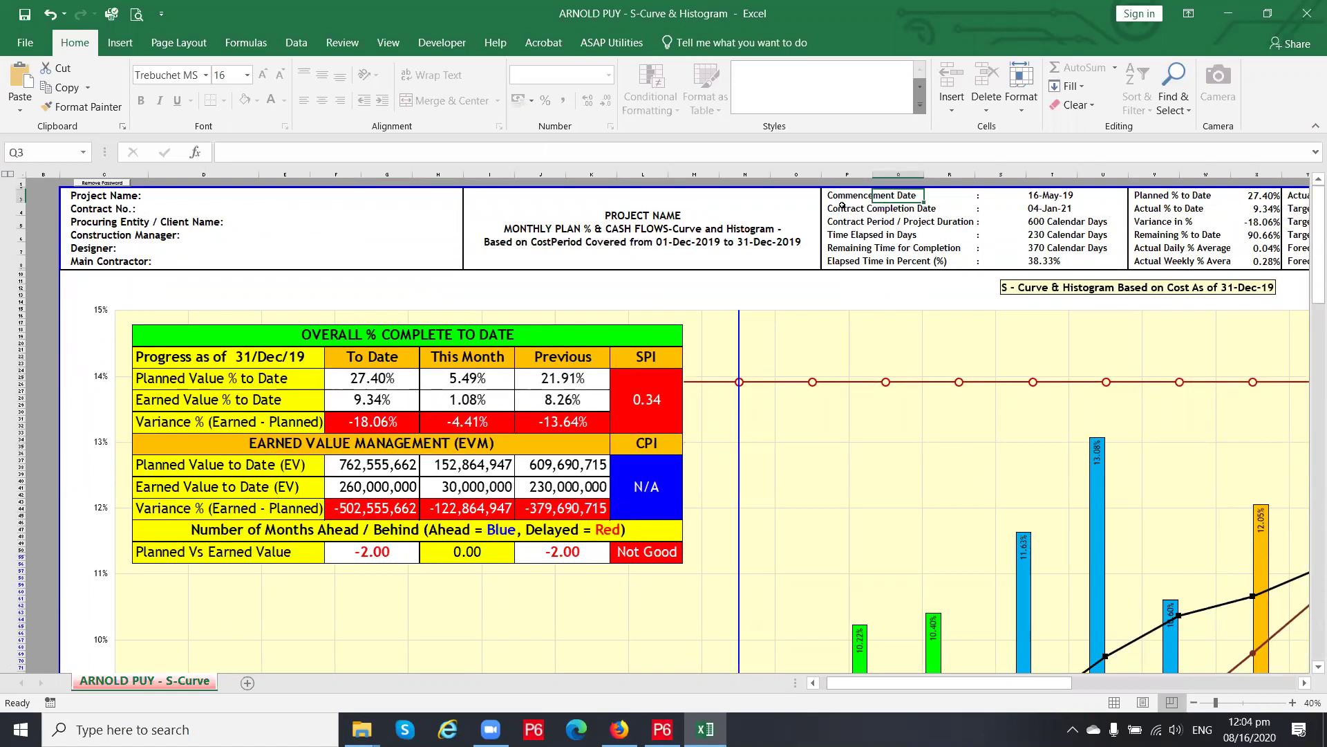
pyautogui.click(553, 245)
pyautogui.doubleClick(581, 239)
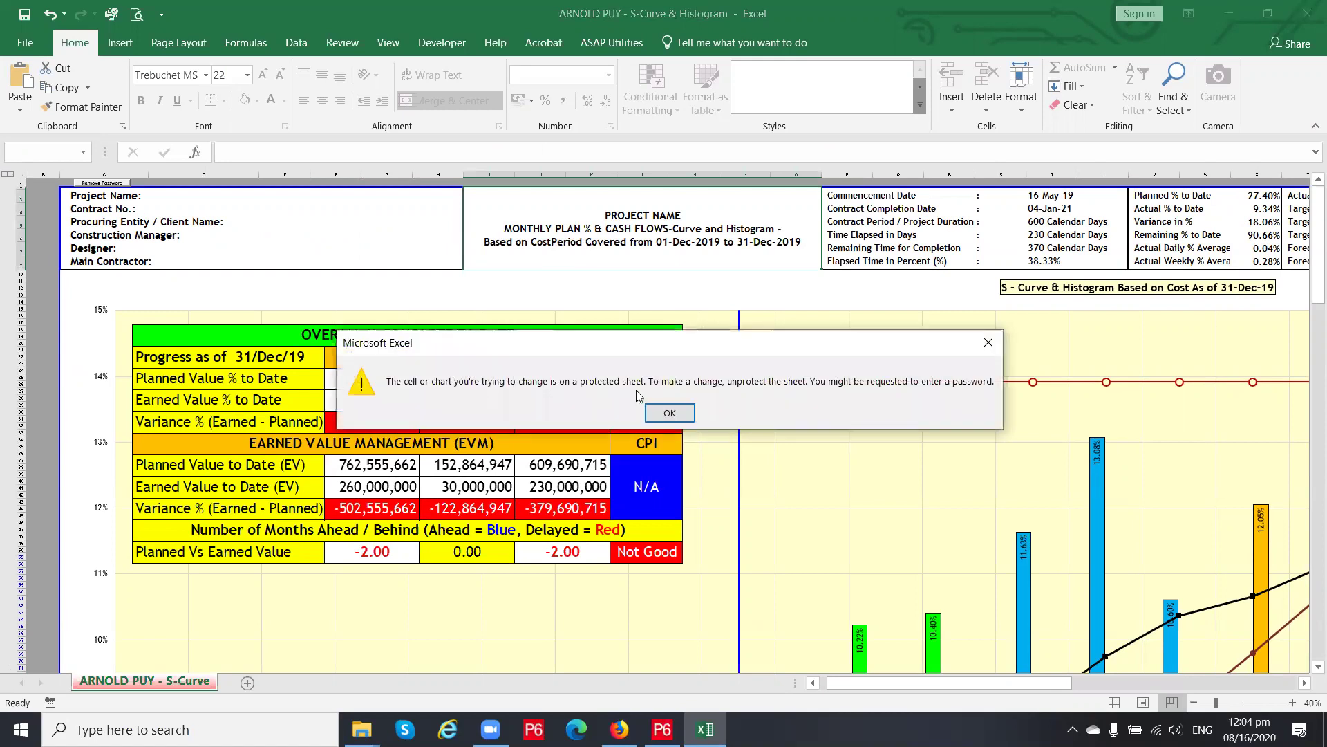
pyautogui.click(676, 415)
pyautogui.click(78, 197)
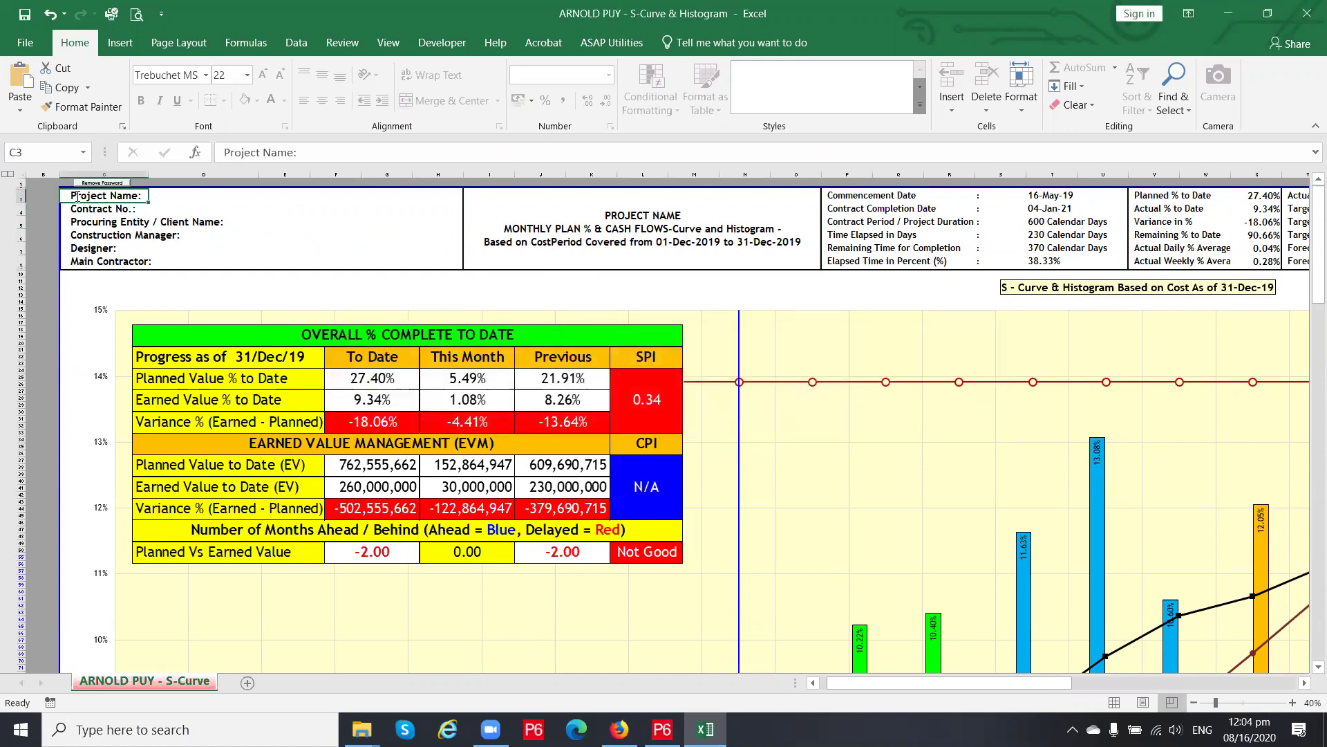
pyautogui.doubleClick(145, 196)
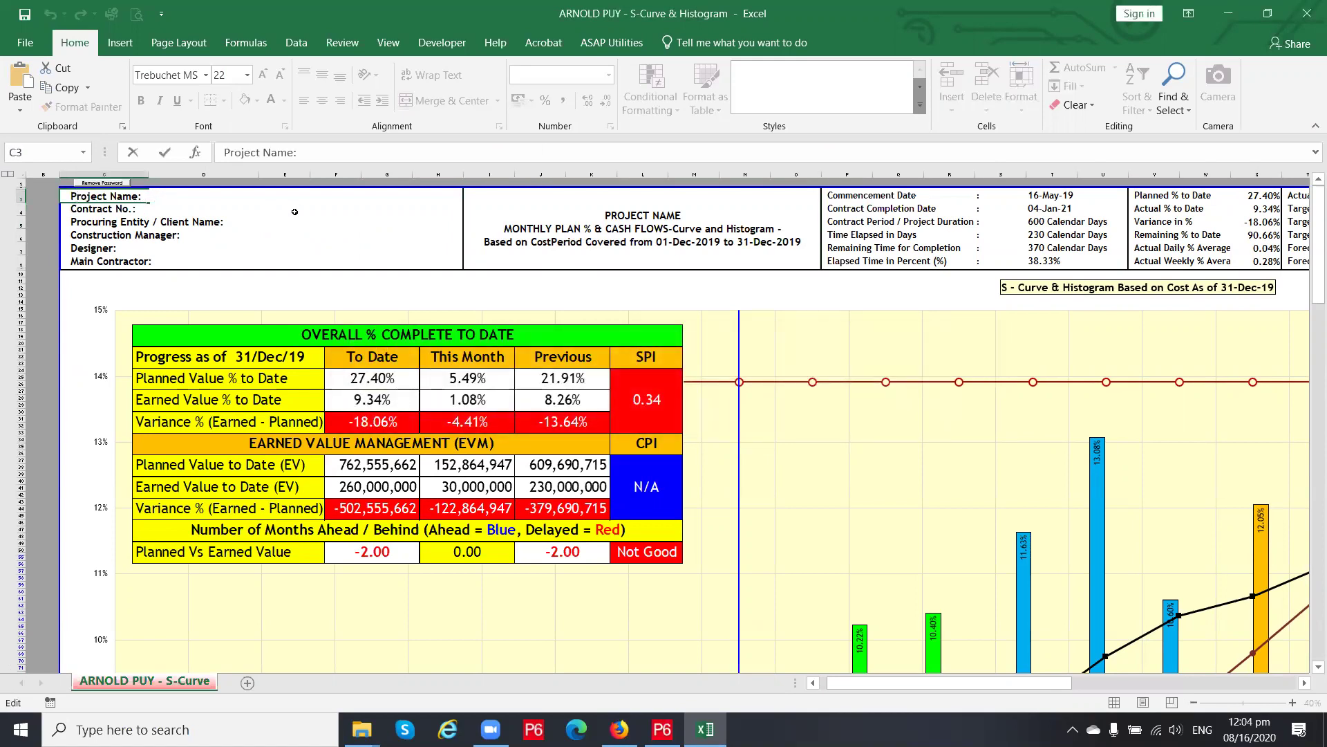
pyautogui.write('shdiayhdiayiodaysio')
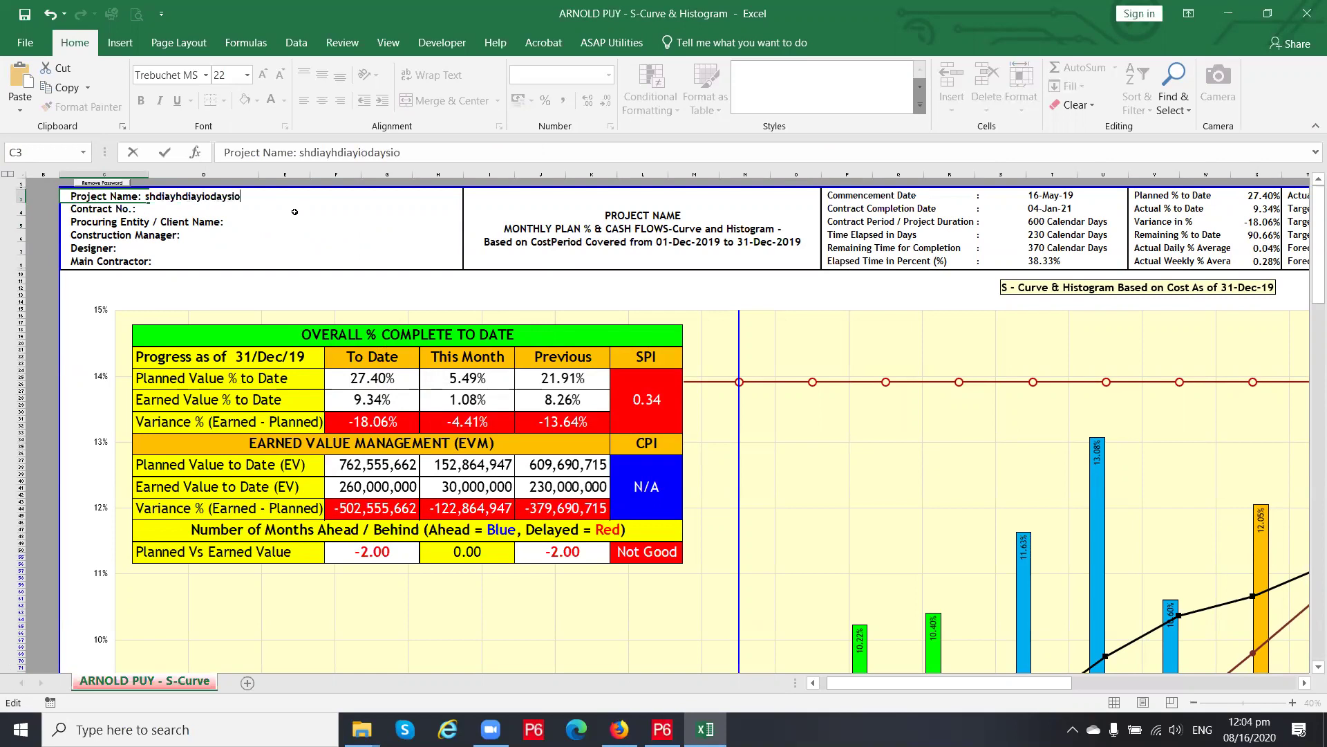
pyautogui.press('Escape')
pyautogui.doubleClick(294, 212)
pyautogui.write('vhdhfdisuh')
pyautogui.press('Escape')
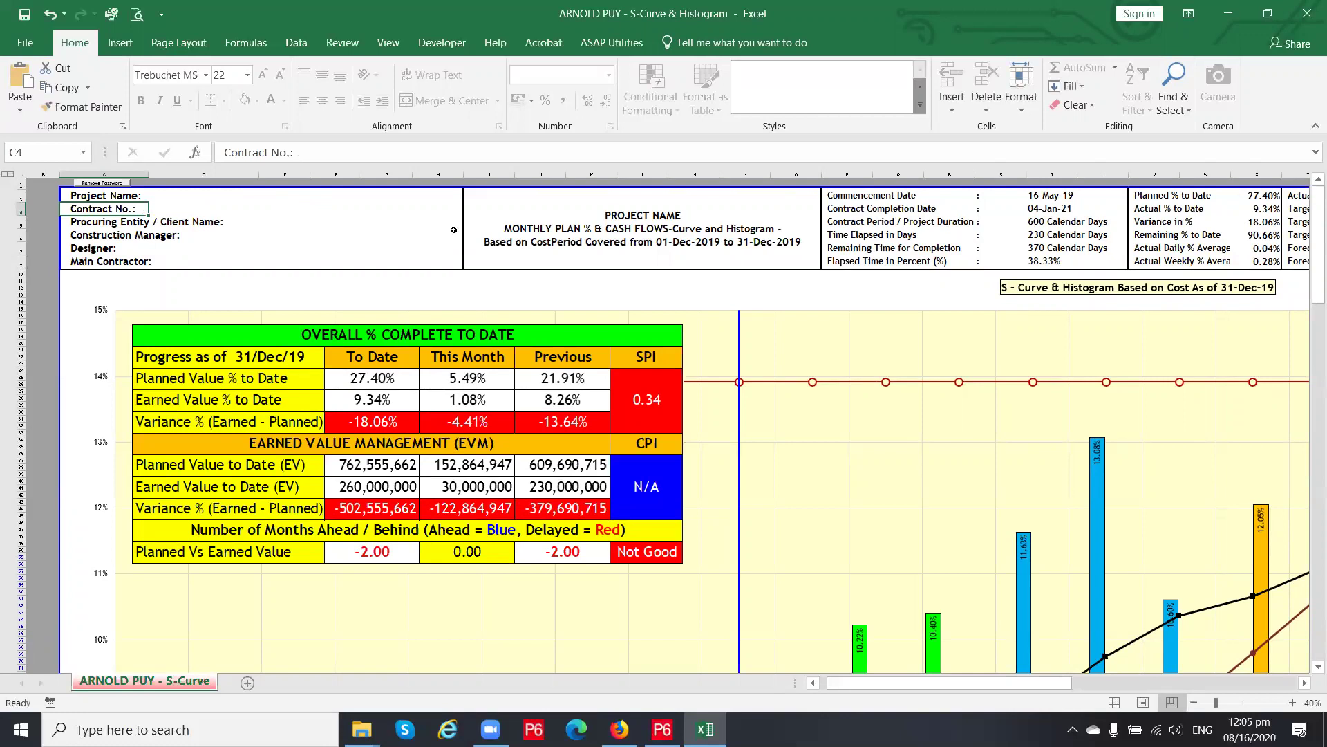
pyautogui.click(571, 240)
pyautogui.click(864, 198)
pyautogui.press('F2')
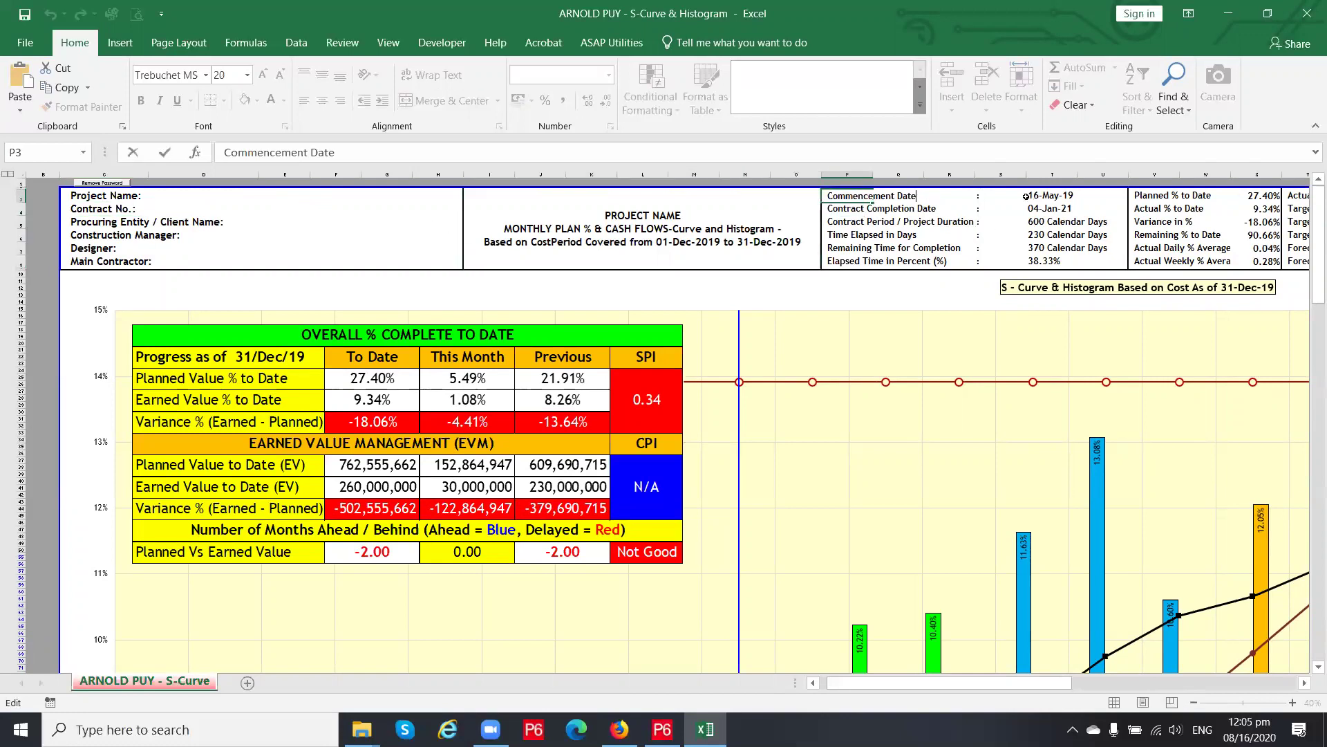
pyautogui.click(1054, 196)
pyautogui.click(1055, 222)
pyautogui.click(1064, 253)
pyautogui.click(1066, 231)
pyautogui.click(1066, 220)
pyautogui.click(1063, 238)
pyautogui.click(1060, 222)
pyautogui.click(1062, 236)
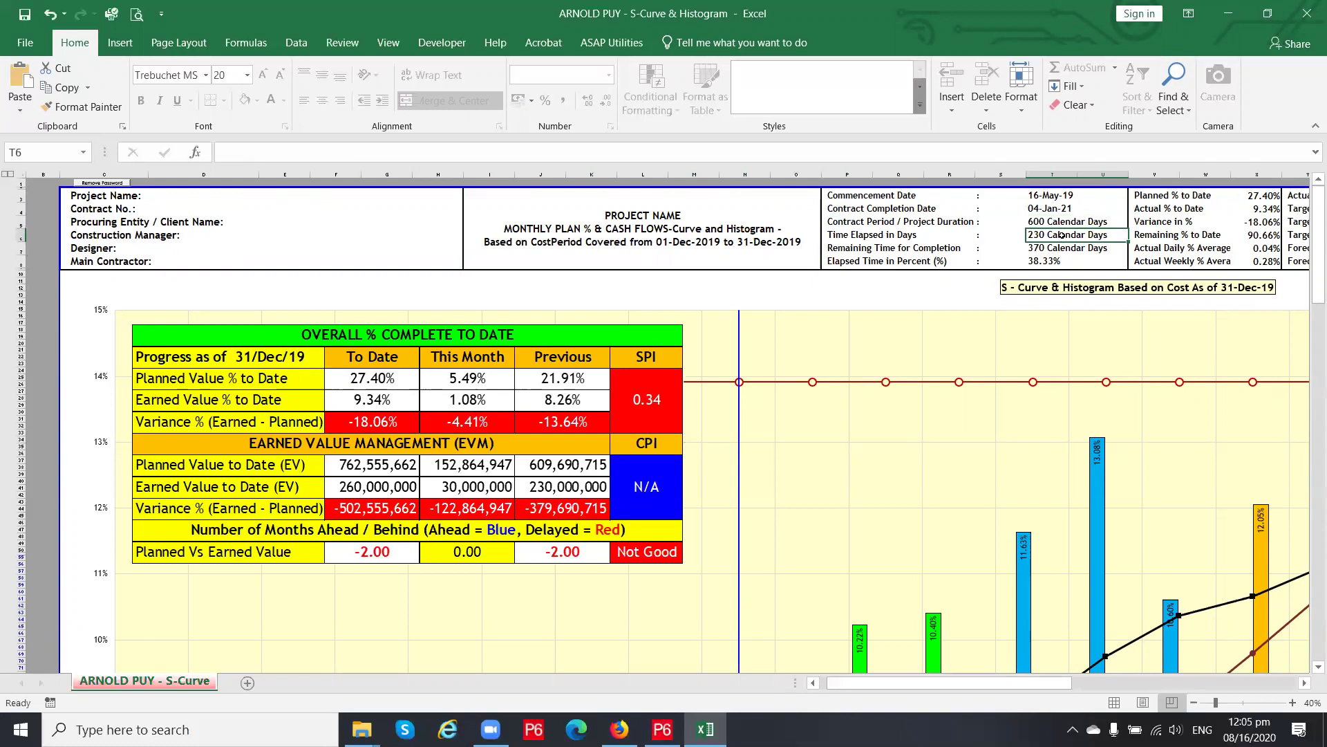
pyautogui.click(1062, 247)
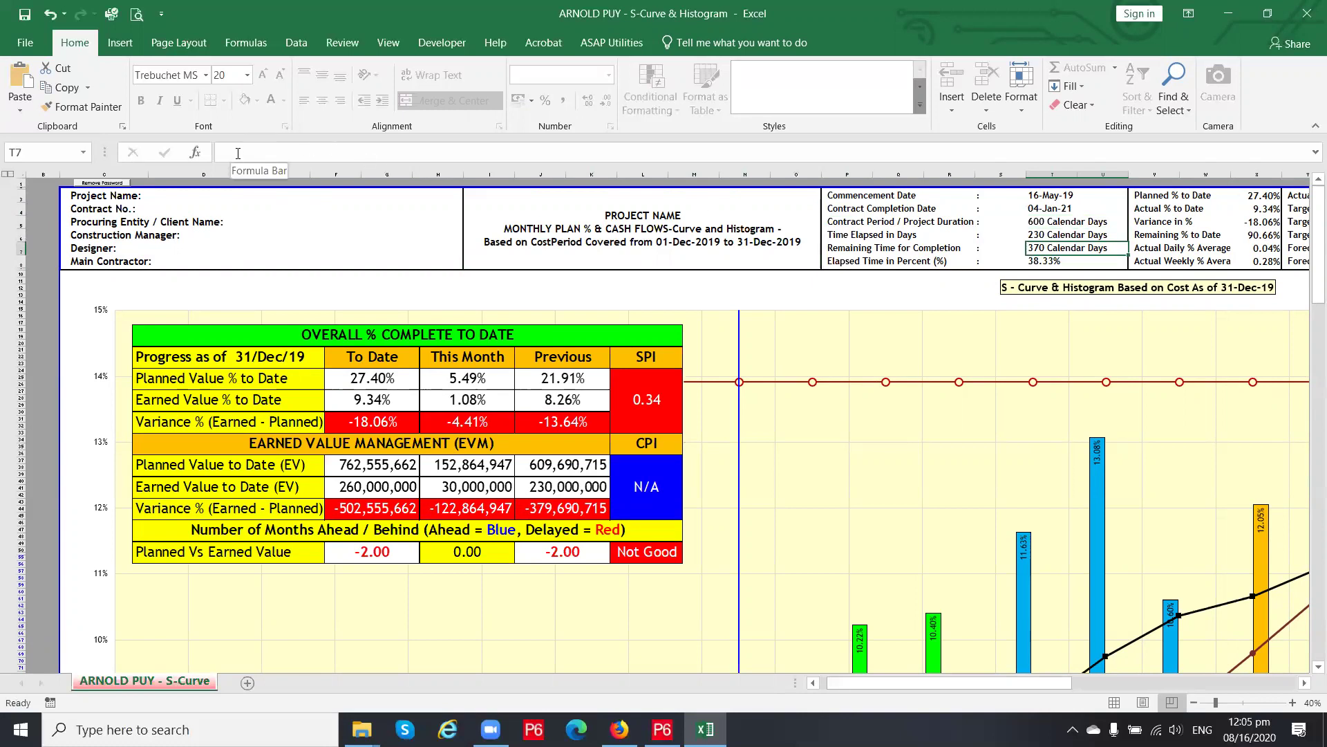
pyautogui.press('Up')
pyautogui.press('Down')
pyautogui.press('Up')
pyautogui.press('Down')
pyautogui.press('Down')
pyautogui.press('Down')
pyautogui.press('Up')
pyautogui.press('Up')
pyautogui.press('Up')
pyautogui.press('Down')
pyautogui.press('Up')
pyautogui.press('Up')
pyautogui.press('Down')
pyautogui.press('Down')
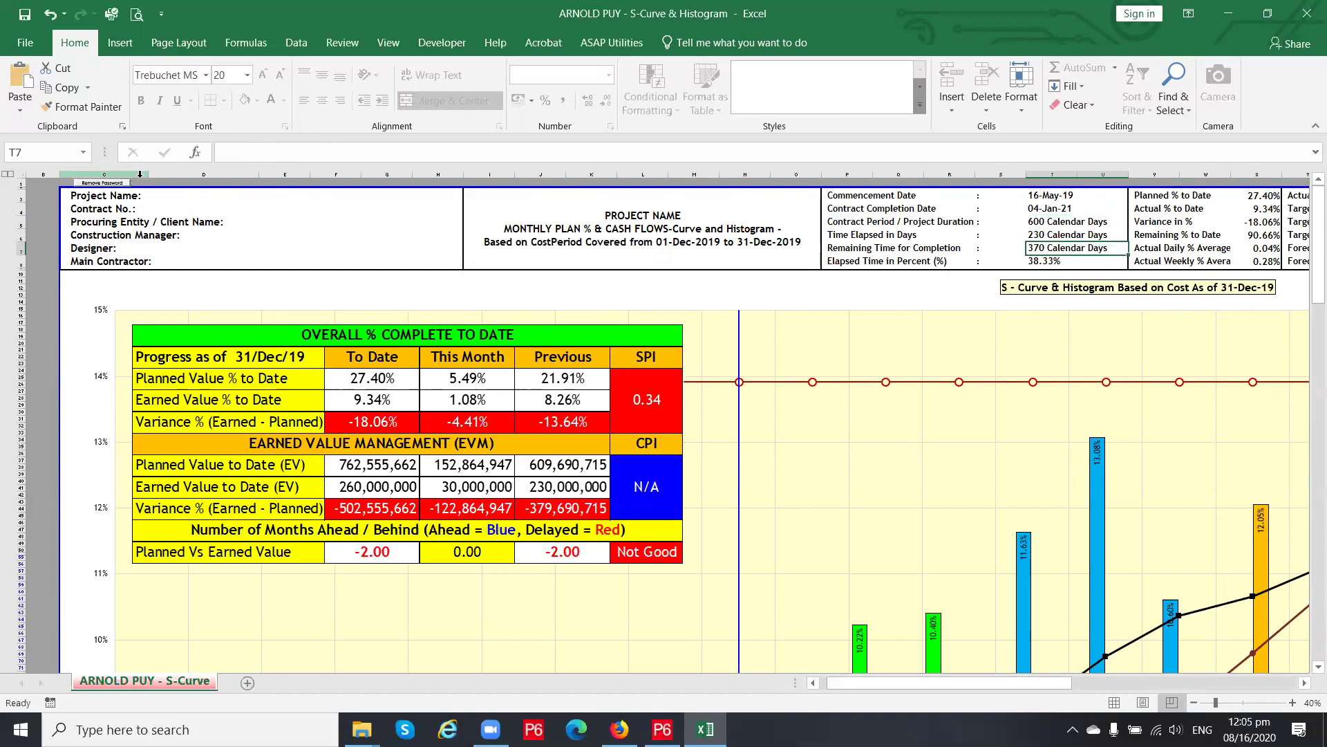
pyautogui.click(137, 180)
pyautogui.scroll(2, 139, 182)
pyautogui.scroll(3, 140, 184)
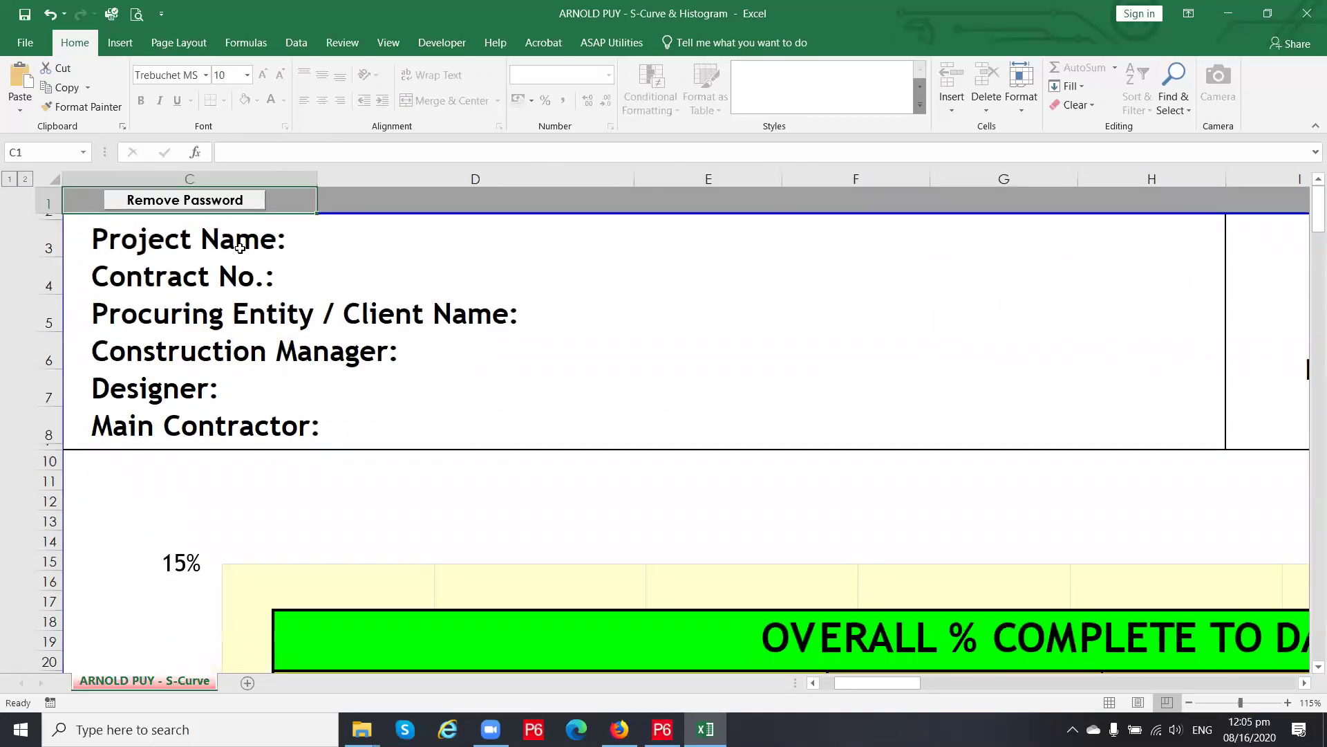
# Unprotect the sheet and check the project title, contract duration T5 and X5 formulas
pyautogui.click(223, 201)
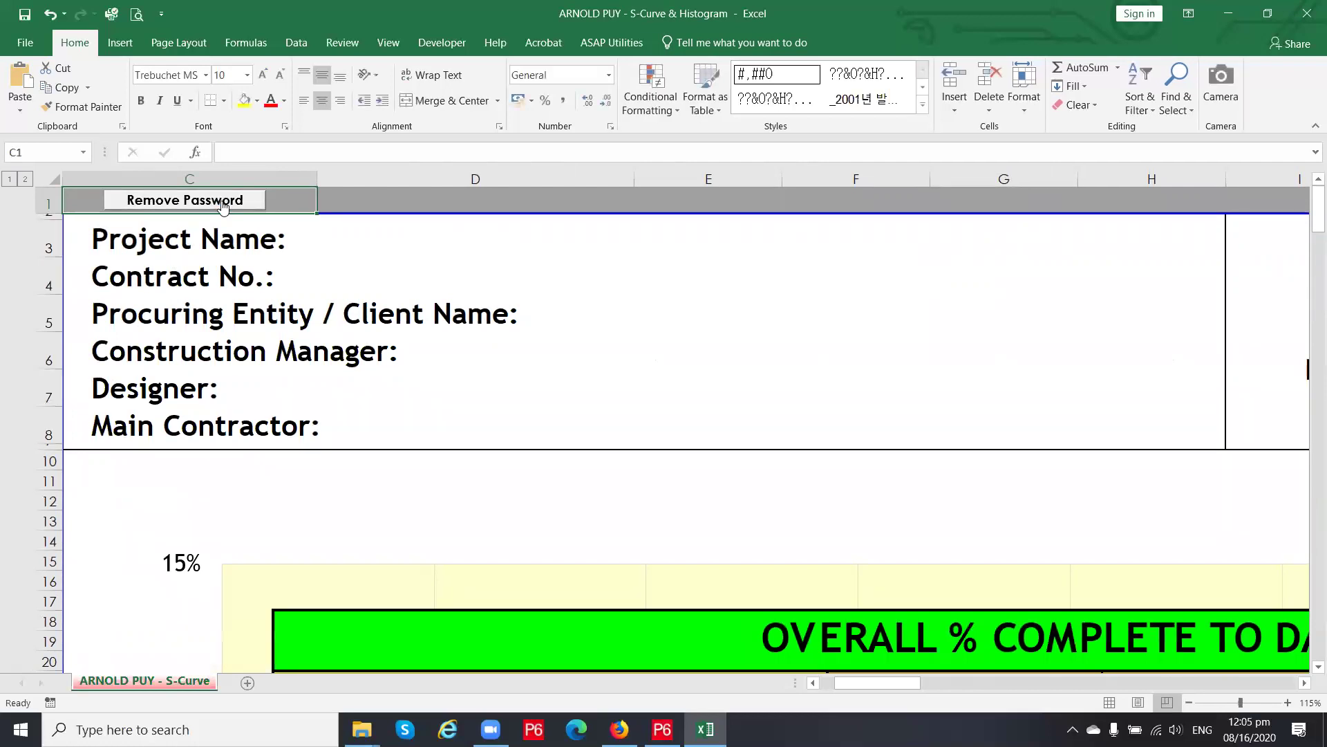
pyautogui.keyDown('ctrl'); pyautogui.scroll(-5, 222, 201); pyautogui.keyUp('ctrl')
pyautogui.click(678, 215)
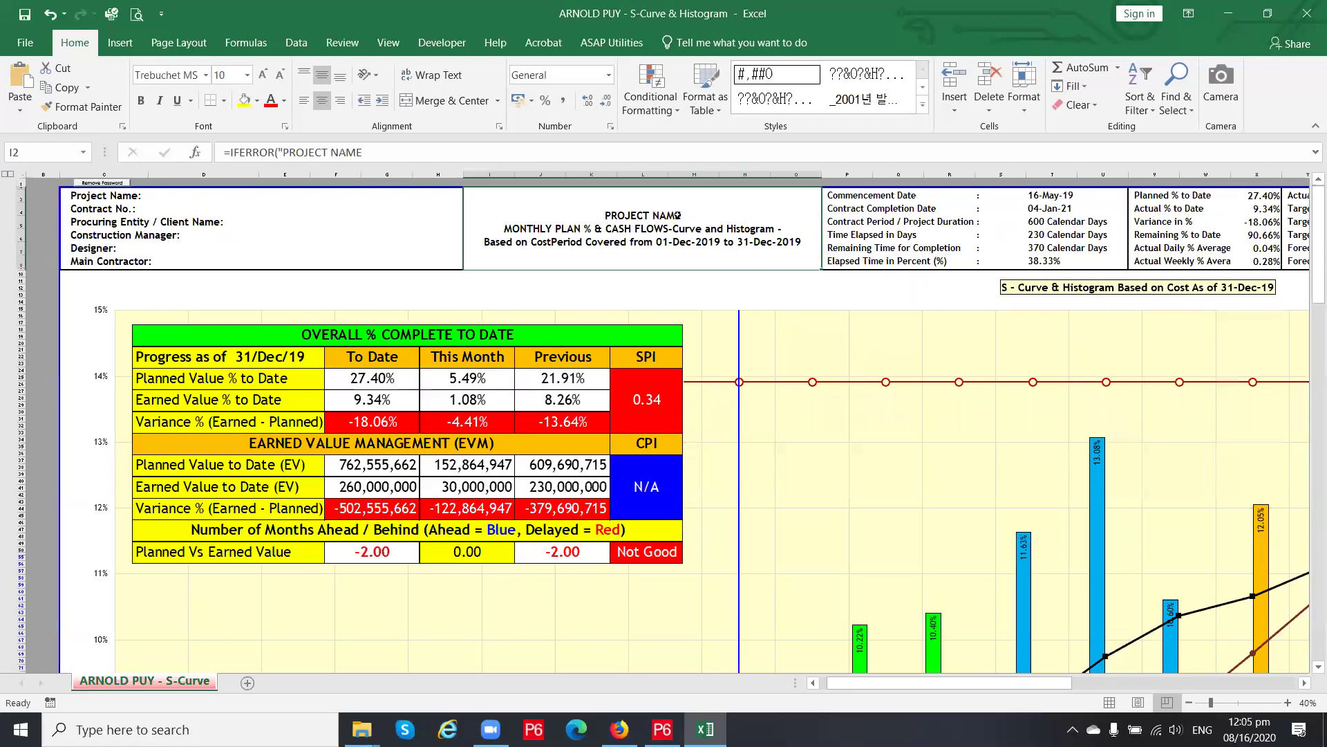
pyautogui.click(1028, 223)
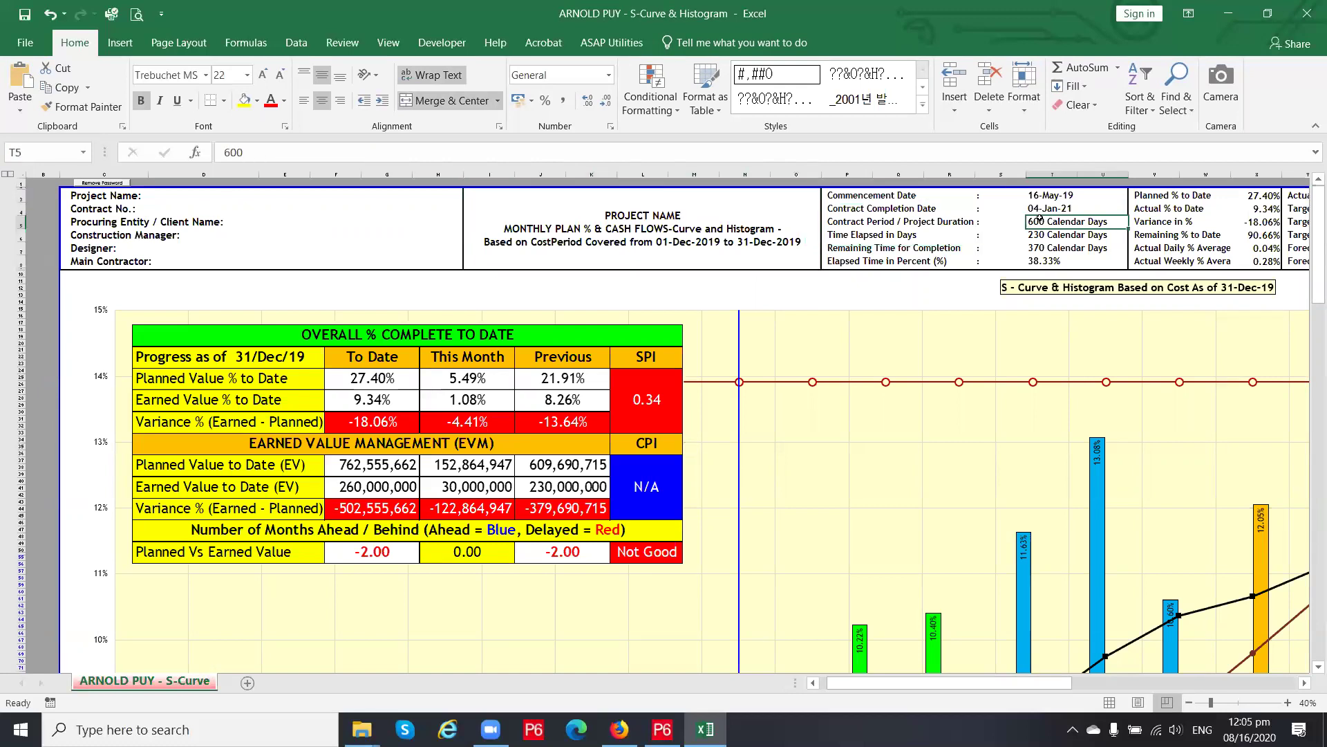
pyautogui.press('Down')
pyautogui.press('Down')
pyautogui.press('Down')
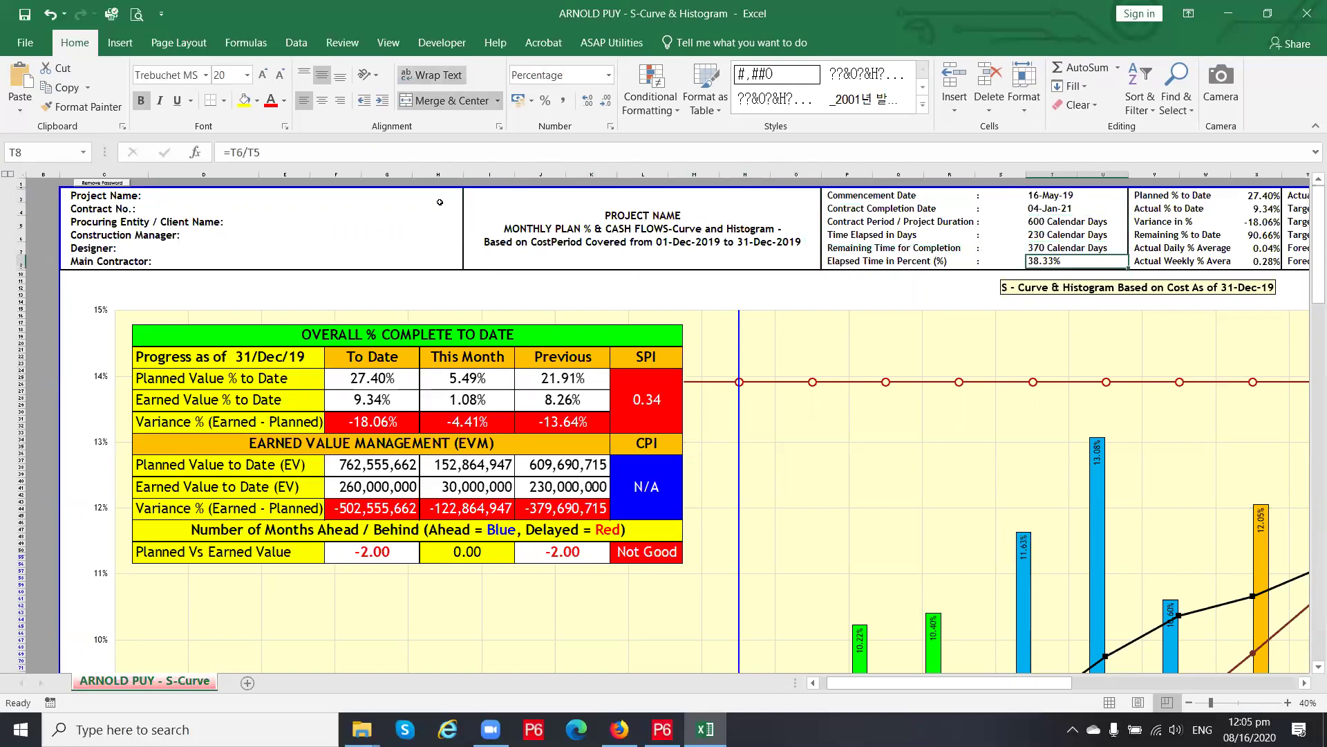
pyautogui.press('Up')
pyautogui.press('Up')
pyautogui.press('Right')
pyautogui.press('Right')
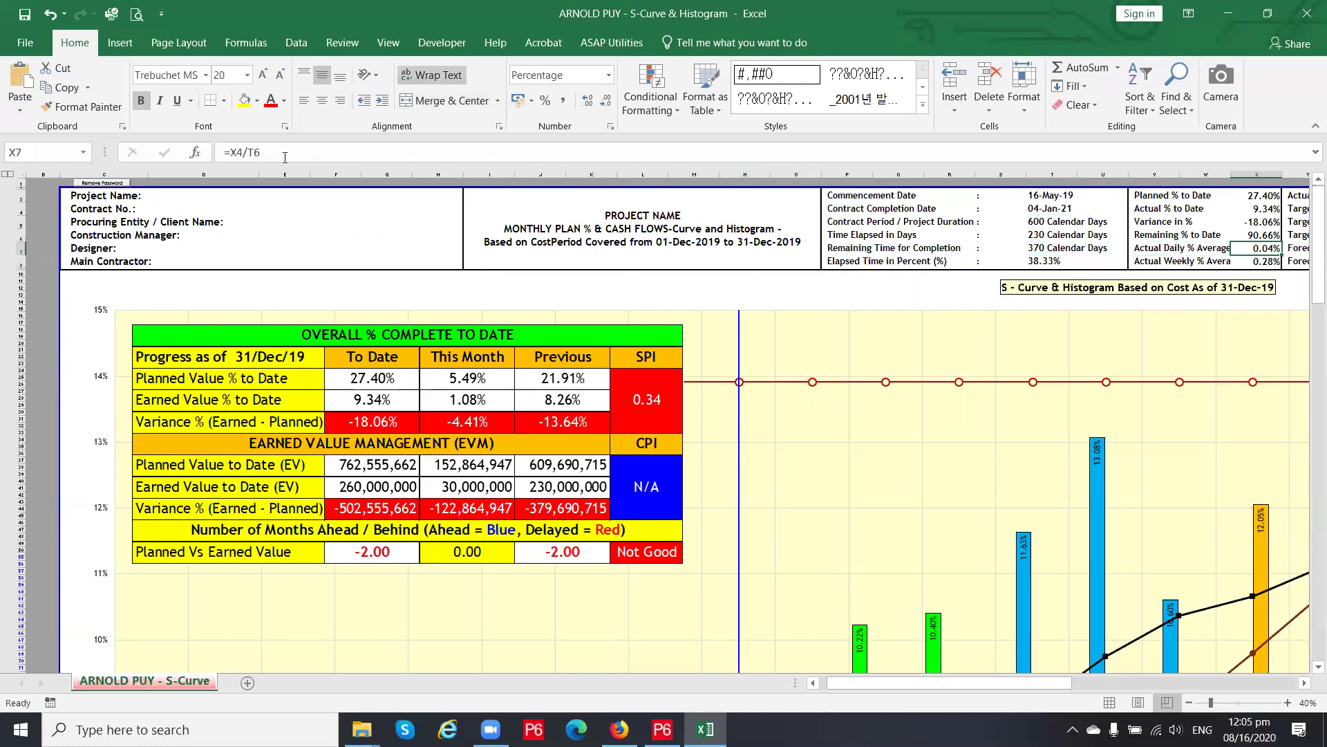
# Inspect header formulas in AB2, AC2, forecast date AC7, AI7 and days delayed AF3
pyautogui.press('Up')
pyautogui.press('Up')
pyautogui.press('Up')
pyautogui.press('Right')
pyautogui.press('Right')
pyautogui.press('Right')
pyautogui.press('Right')
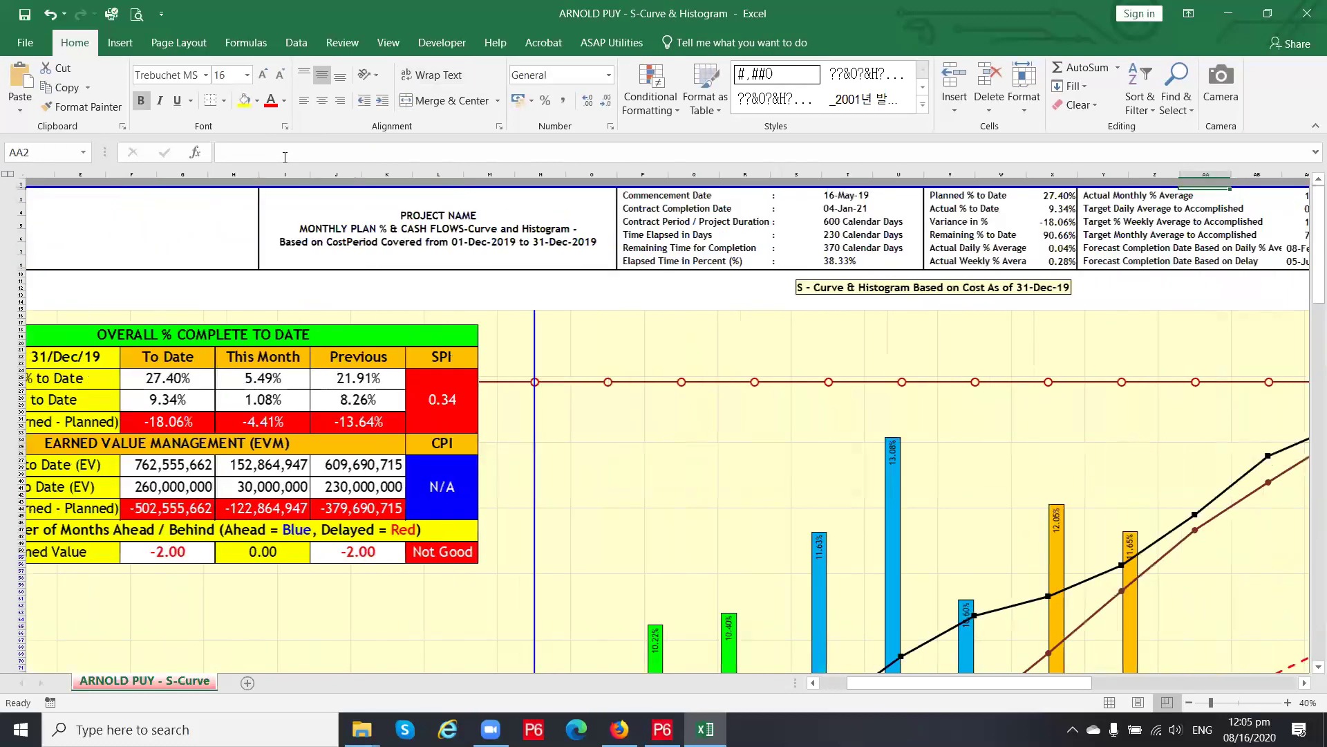
pyautogui.press('Right')
pyautogui.press('Down')
pyautogui.press('Down')
pyautogui.press('Down')
pyautogui.press('Down')
pyautogui.press('Down')
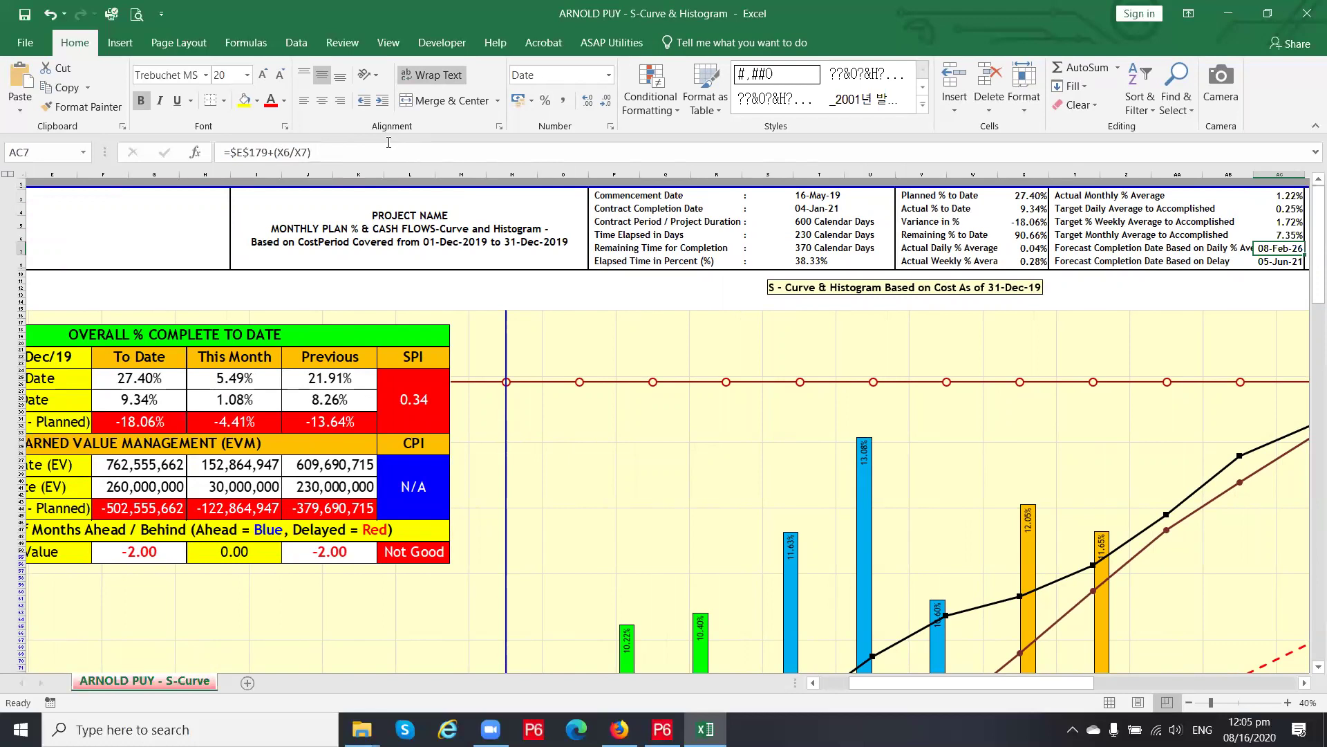
pyautogui.press('Right')
pyautogui.press('Right')
pyautogui.press('Right')
pyautogui.press('Right')
pyautogui.press('Right')
pyautogui.press('Right')
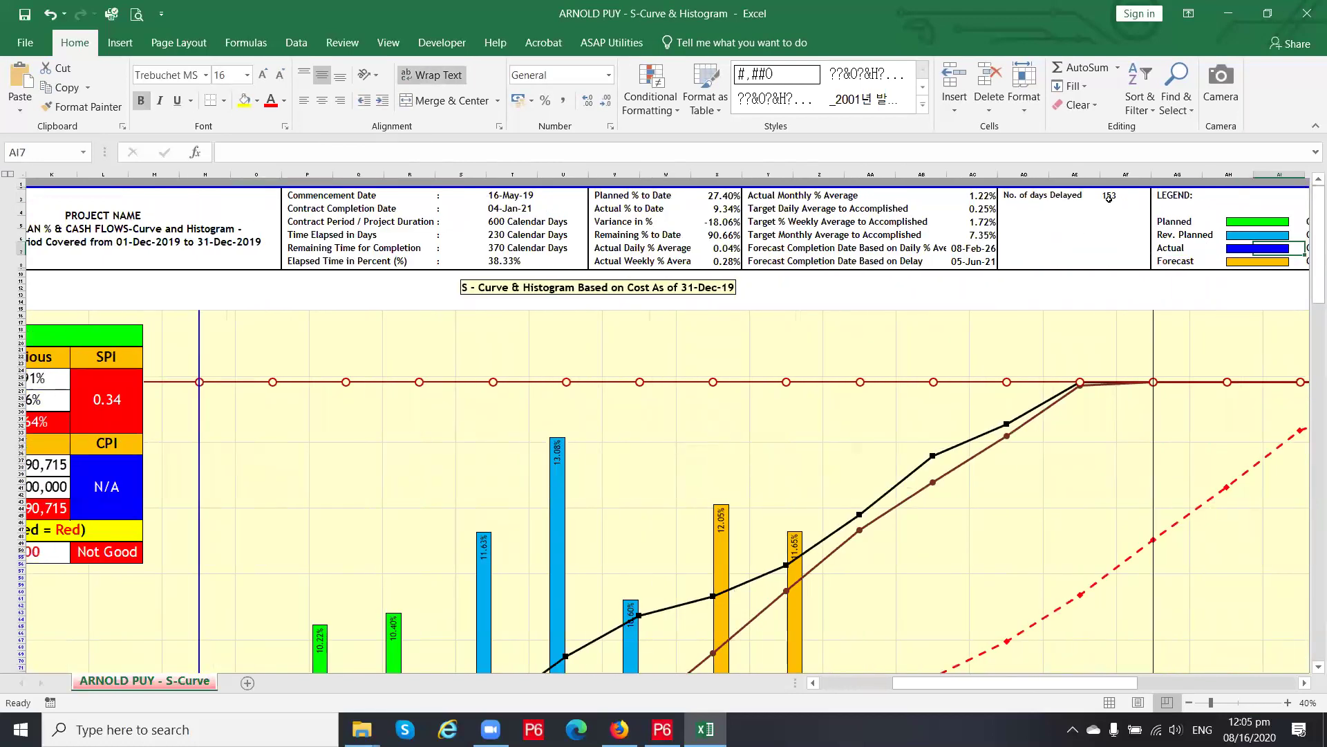
pyautogui.click(1108, 197)
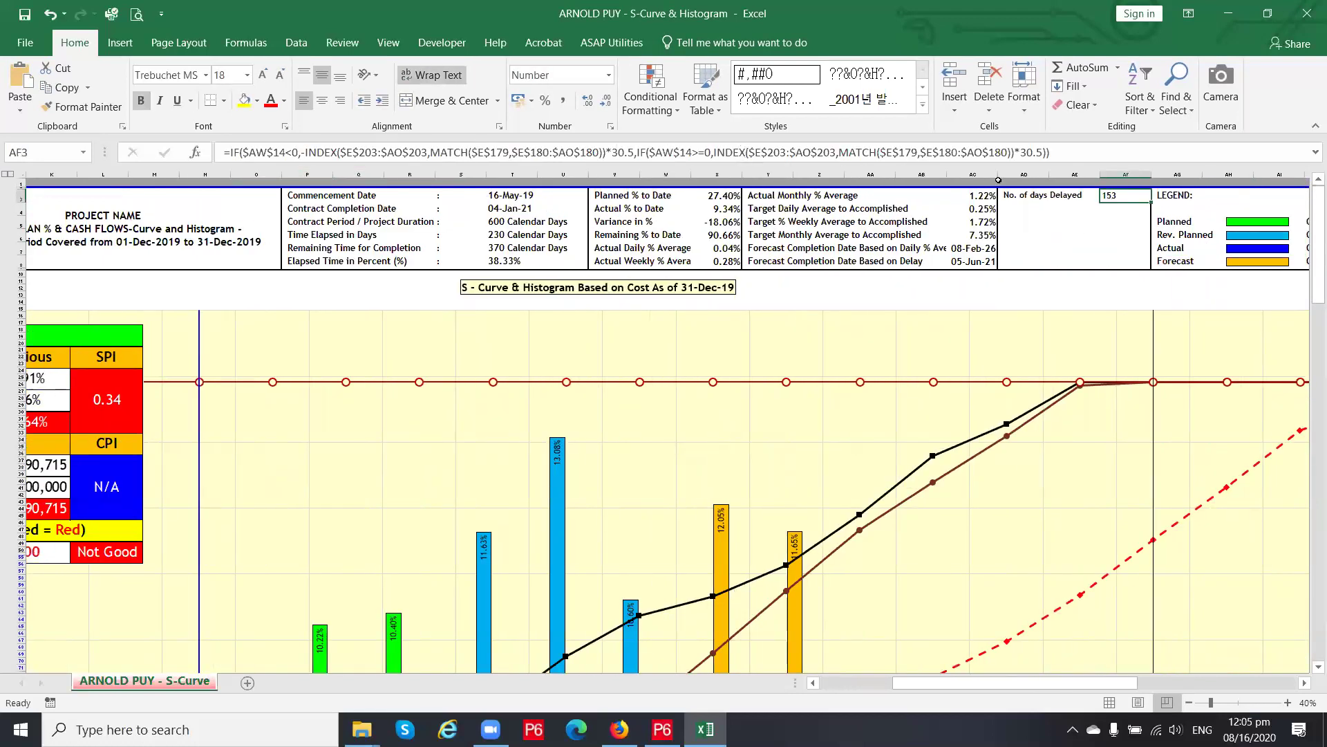
pyautogui.press('Left')
pyautogui.press('Left')
pyautogui.press('Left')
pyautogui.press('Left')
pyautogui.press('Left')
pyautogui.press('Left')
pyautogui.press('Left')
pyautogui.press('Left')
pyautogui.press('Left')
pyautogui.press('Left')
pyautogui.press('Left')
pyautogui.press('Left')
pyautogui.press('Left')
pyautogui.press('Left')
pyautogui.press('Left')
pyautogui.press('Left')
pyautogui.press('Left')
pyautogui.press('Left')
pyautogui.press('Left')
pyautogui.press('Left')
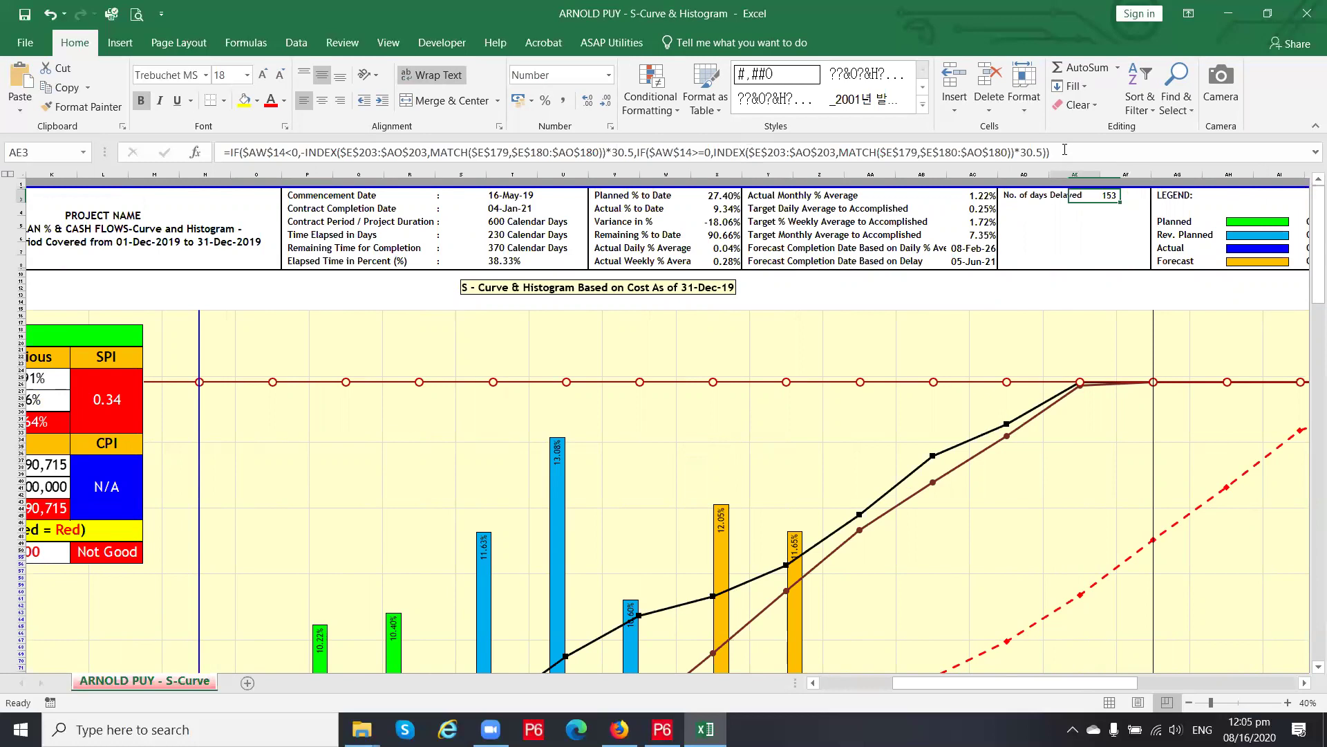
pyautogui.press('Left')
pyautogui.press('Left')
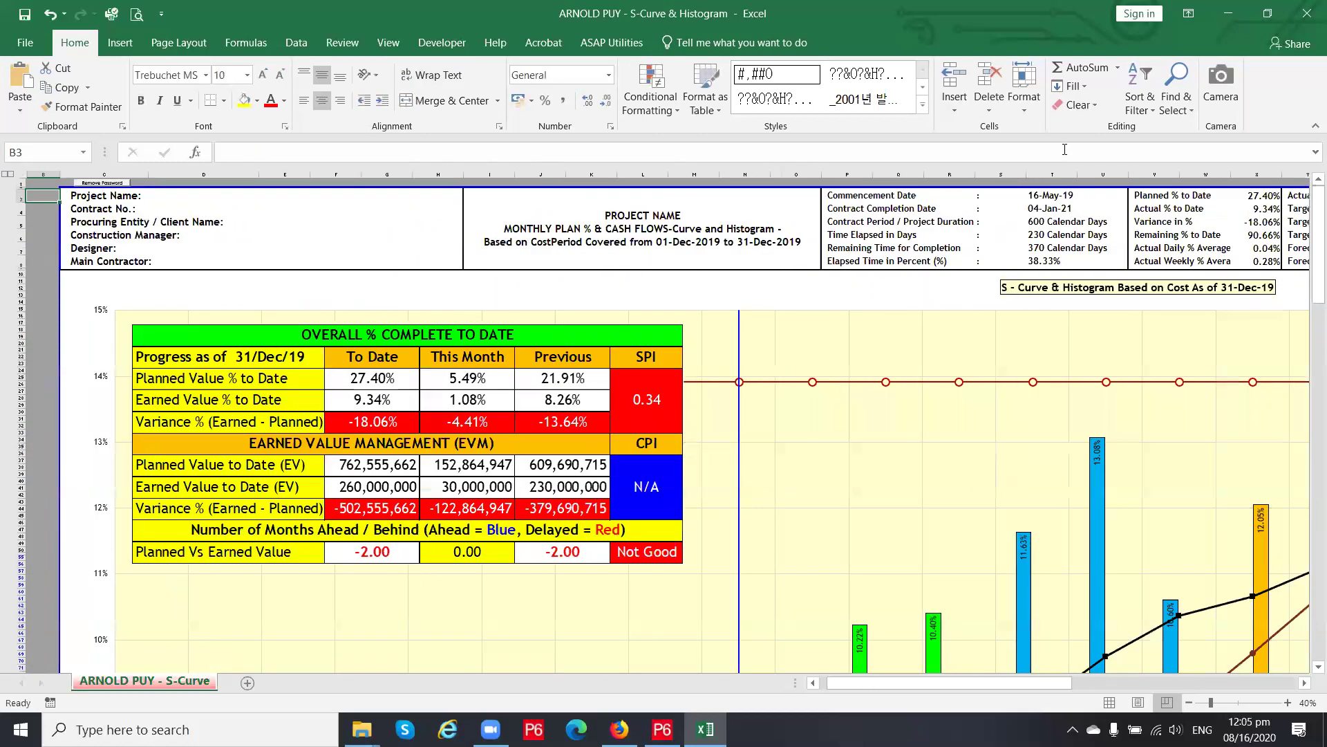
pyautogui.click(76, 198)
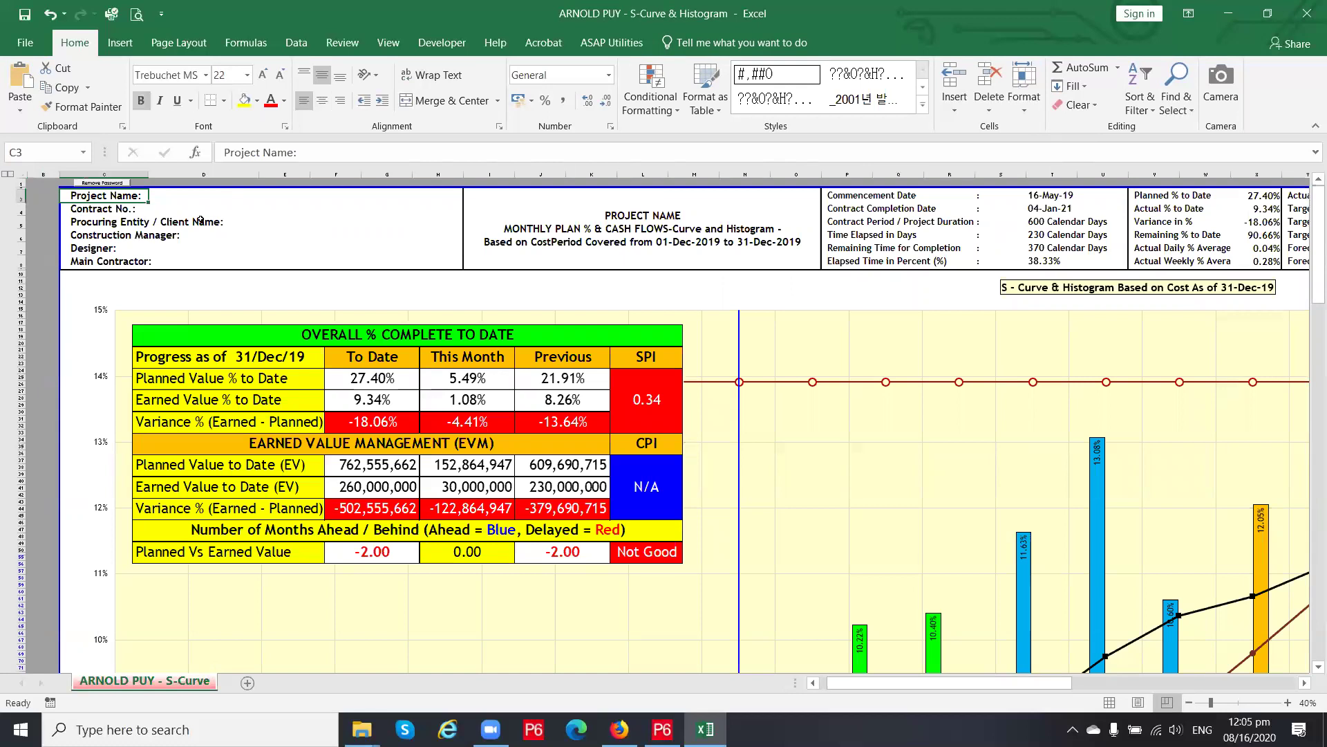
# Jump from the overall % complete picture to its source range AV10:AZ20 and zoom in
pyautogui.scroll(-3, 494, 388)
pyautogui.click(467, 331)
pyautogui.scroll(2, 467, 331)
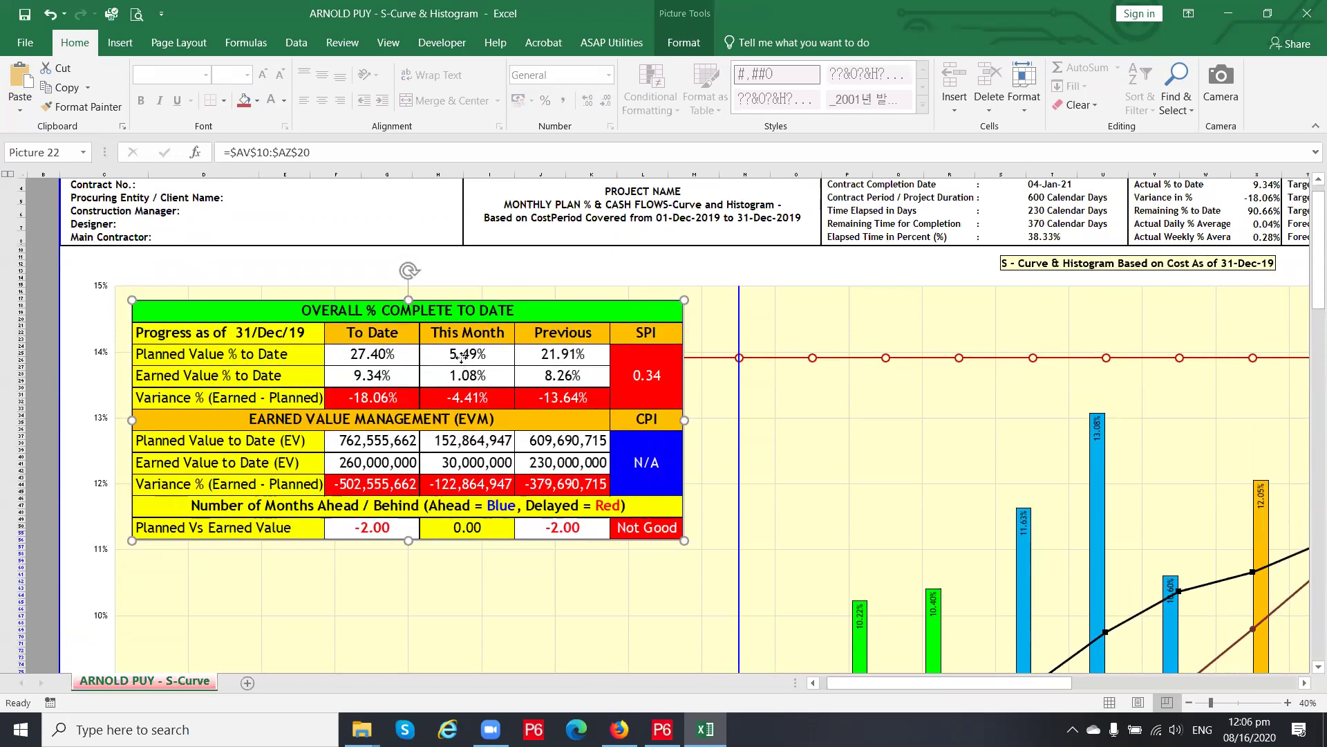
pyautogui.doubleClick(462, 357)
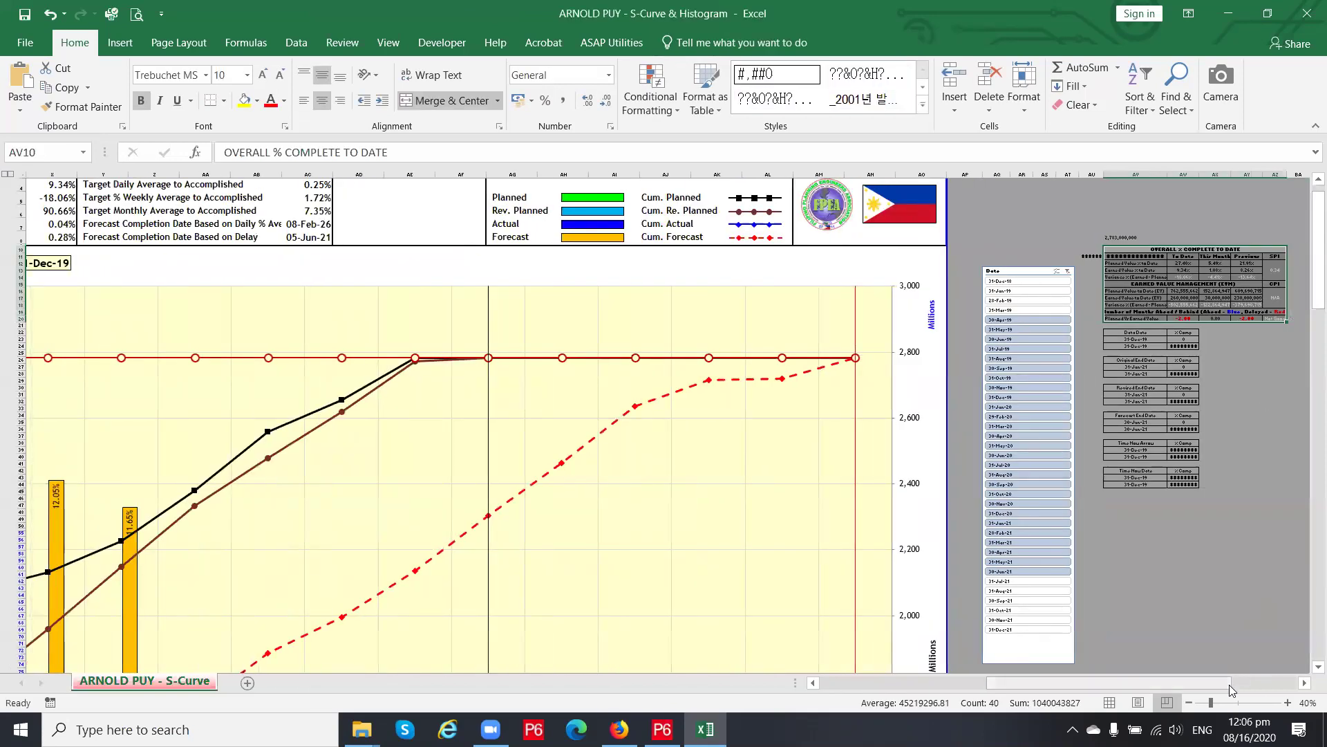
pyautogui.click(1304, 683)
pyautogui.click(1302, 685)
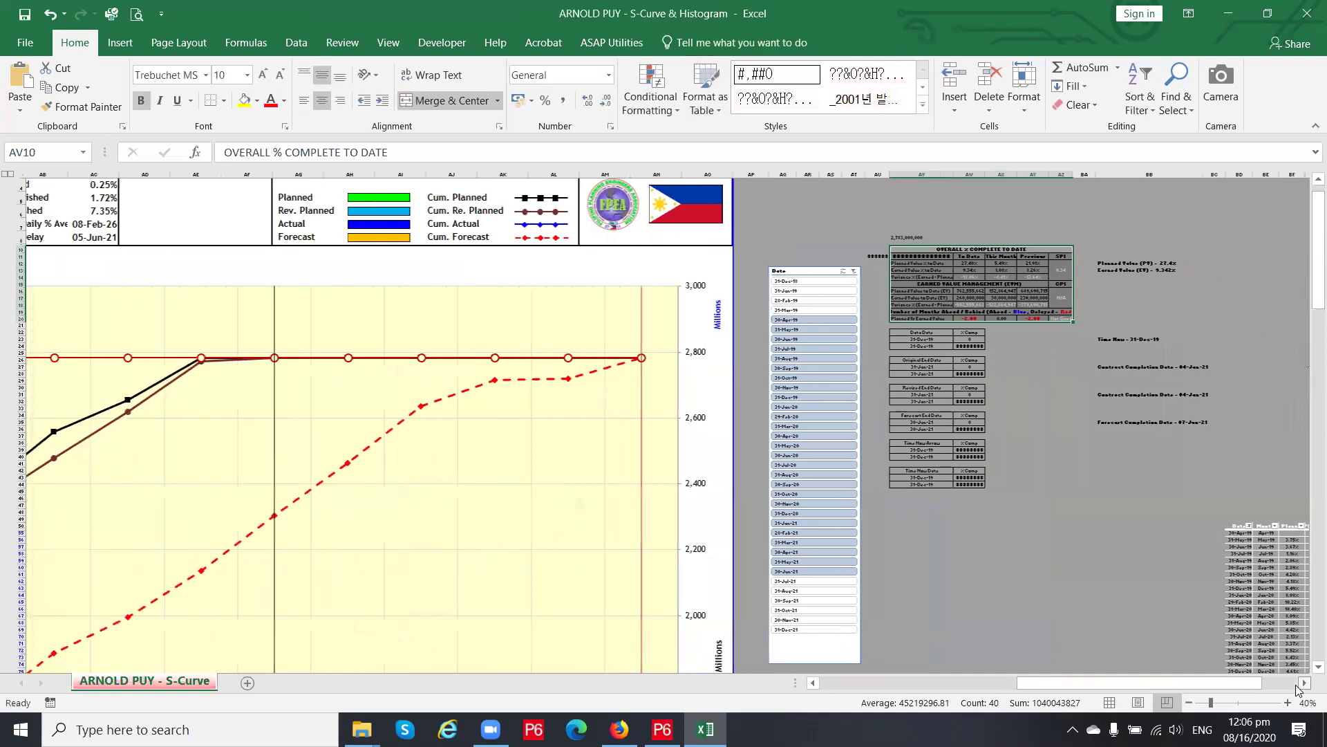
pyautogui.click(1302, 684)
pyautogui.moveTo(1077, 689); pyautogui.dragTo(965, 691)
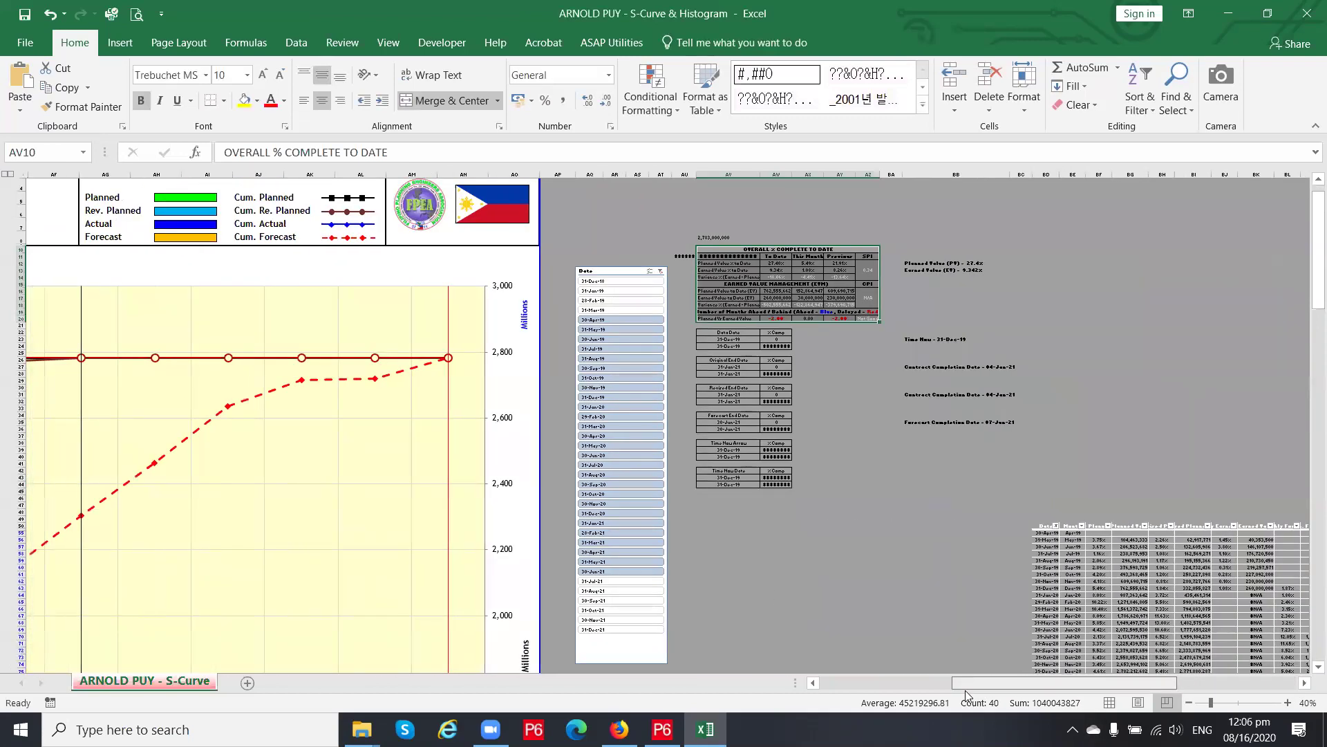
# Review the planned value, earned value, variance and SPI formulas in the summary range
pyautogui.click(768, 270)
pyautogui.keyDown('ctrl'); pyautogui.scroll(1, 834, 269); pyautogui.keyUp('ctrl')
pyautogui.keyDown('ctrl'); pyautogui.scroll(2, 833, 269); pyautogui.keyUp('ctrl')
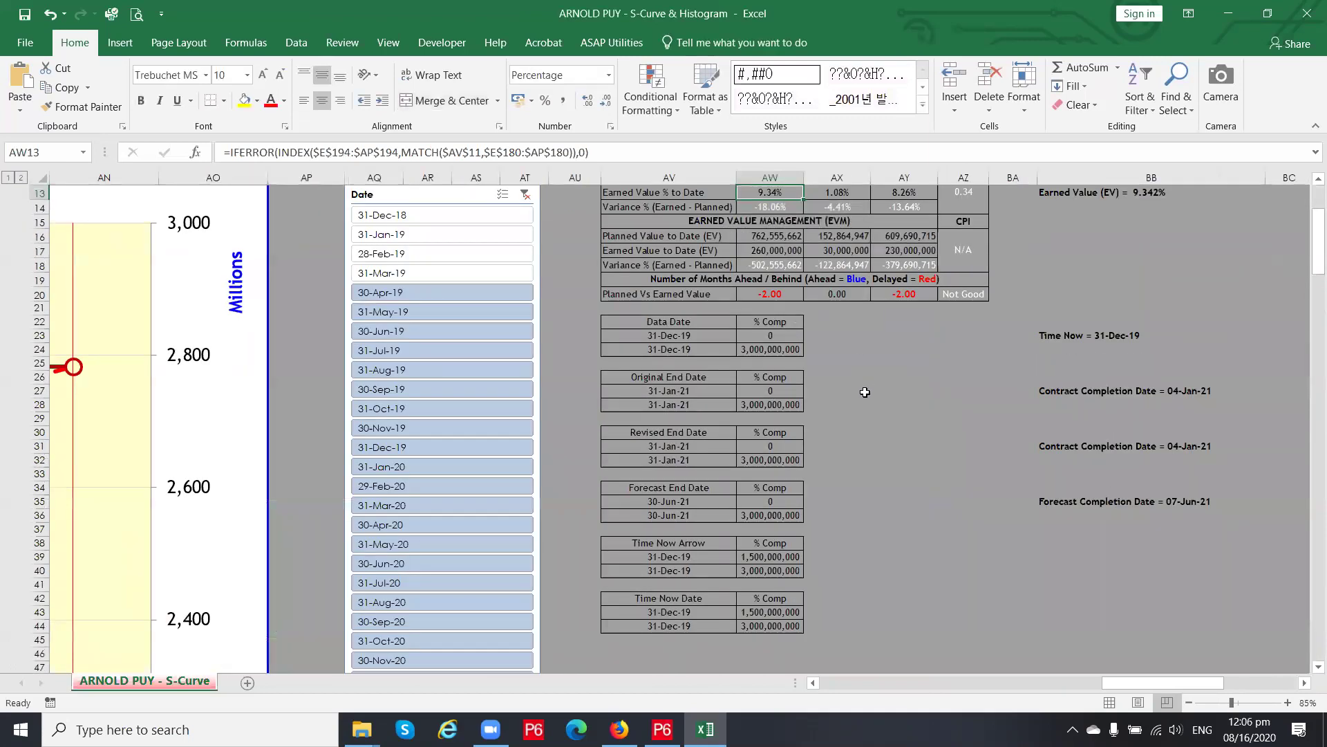
pyautogui.scroll(3, 860, 390)
pyautogui.click(780, 415)
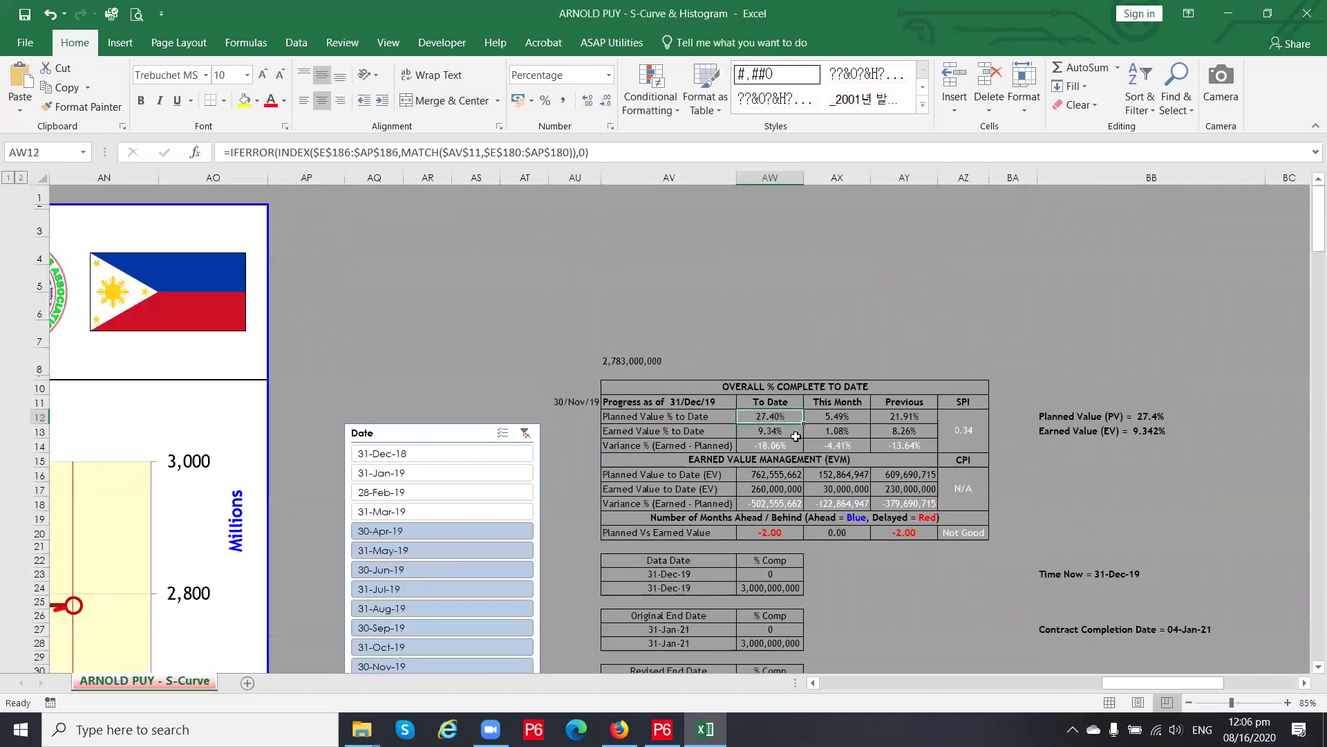
pyautogui.click(831, 417)
pyautogui.click(768, 419)
pyautogui.click(770, 432)
pyautogui.click(774, 446)
pyautogui.press('Right')
pyautogui.press('Right')
pyautogui.press('Right')
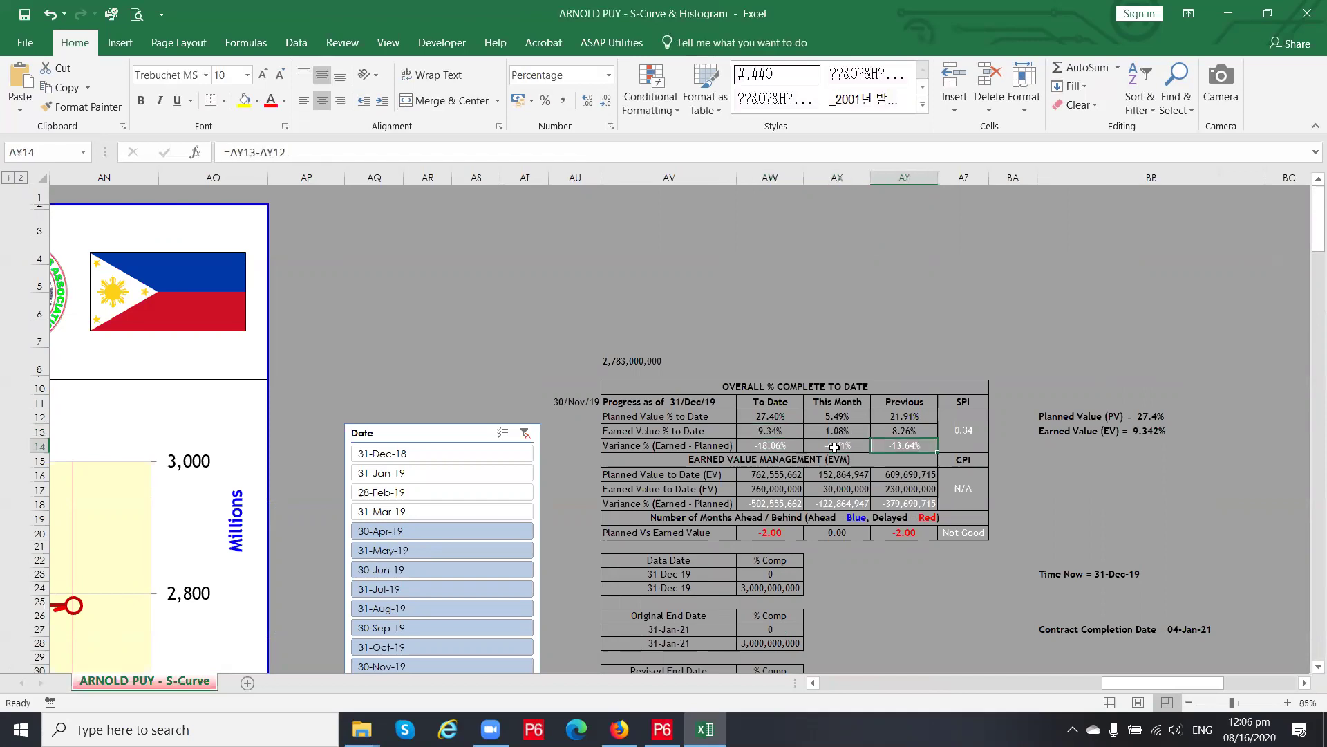
pyautogui.press('Left')
pyautogui.press('Left')
pyautogui.press('Left')
pyautogui.press('Left')
pyautogui.press('Left')
pyautogui.press('Left')
pyautogui.press('Left')
pyautogui.press('Left')
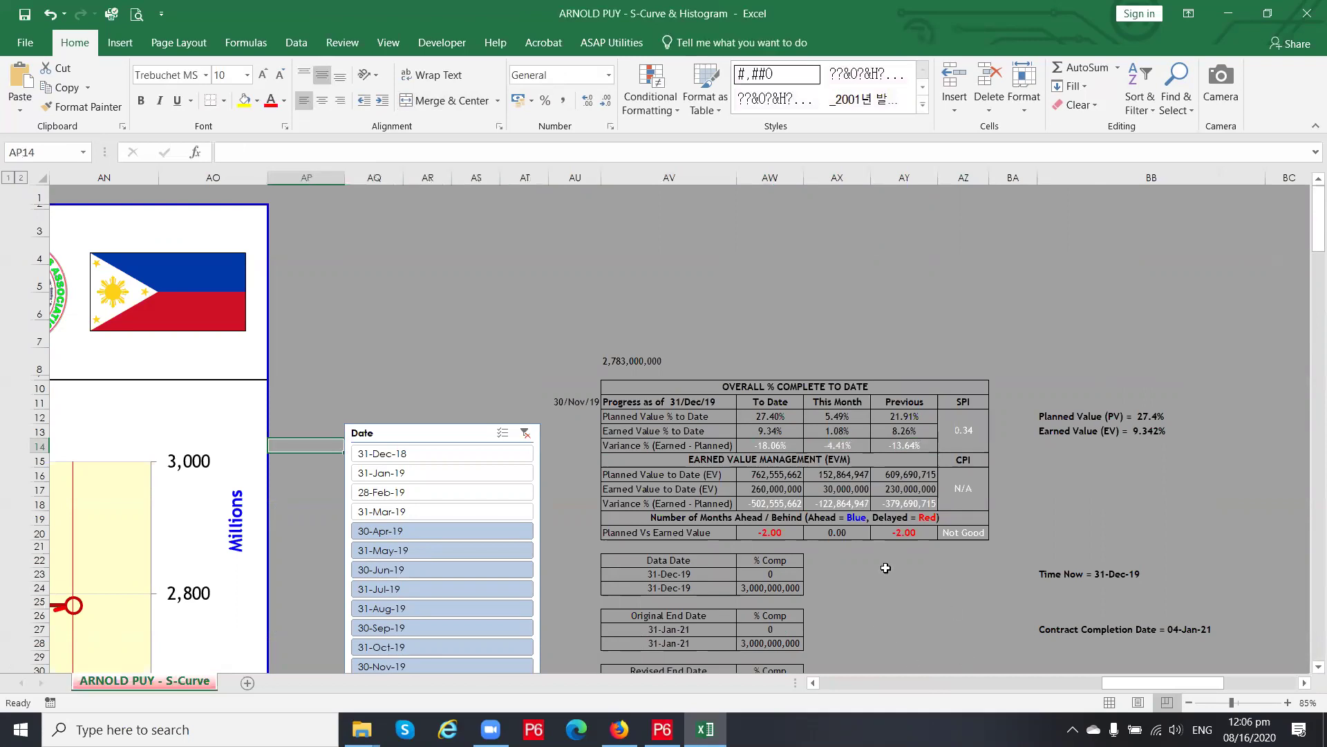
# Review the months-behind formulas and the one producing the 'Not Good' rating
pyautogui.click(776, 533)
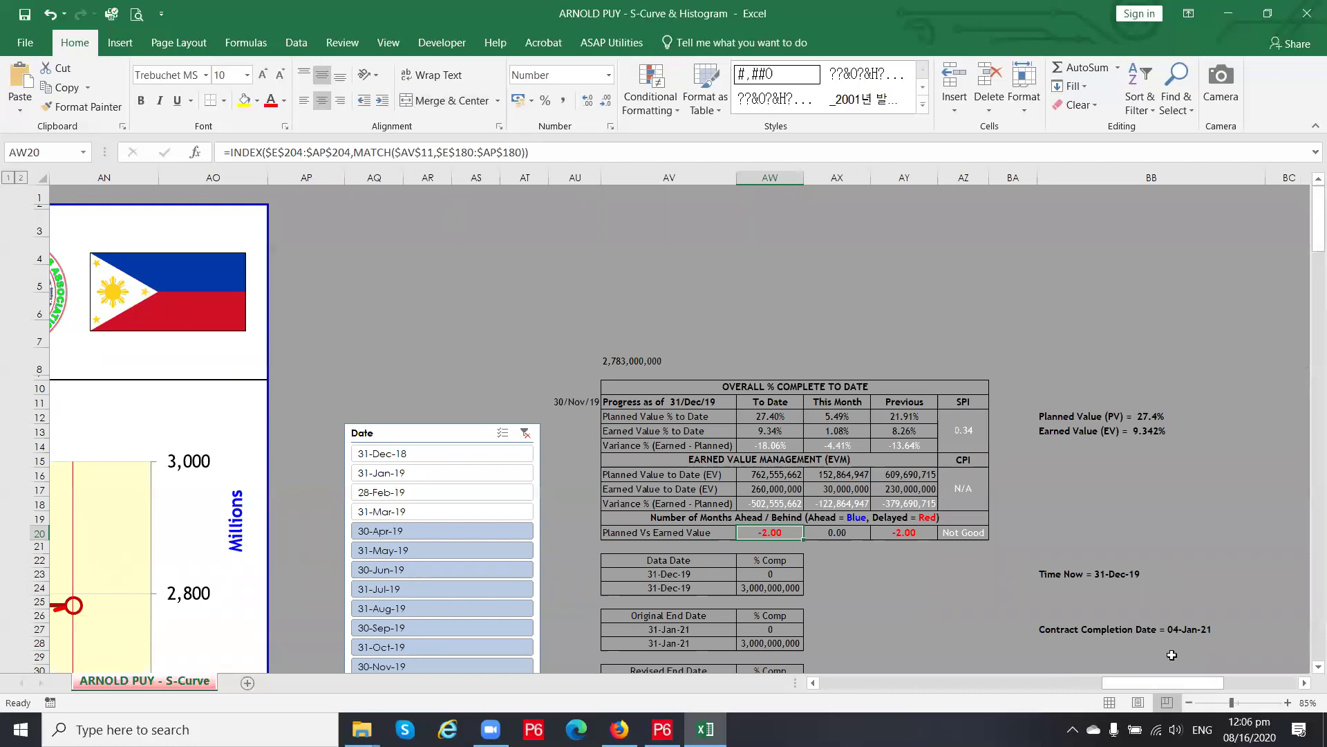
pyautogui.click(919, 536)
pyautogui.click(766, 534)
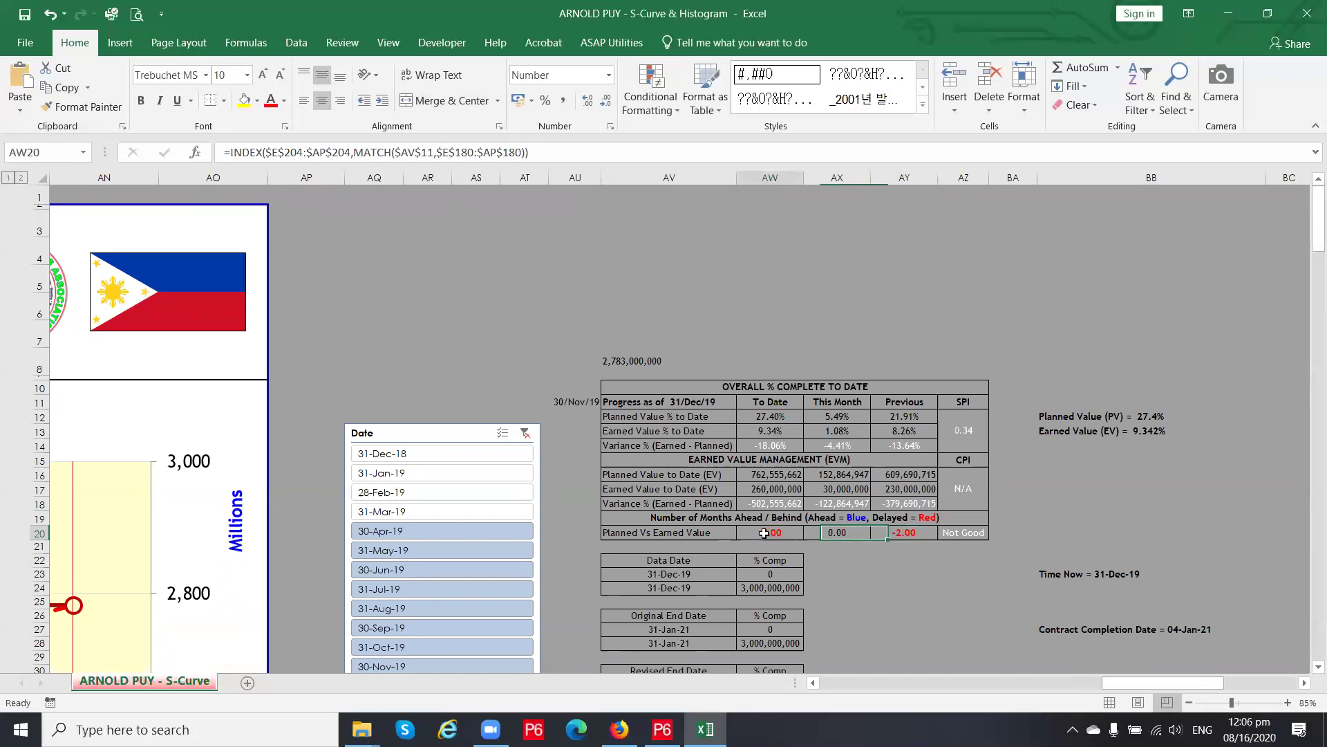
pyautogui.click(982, 533)
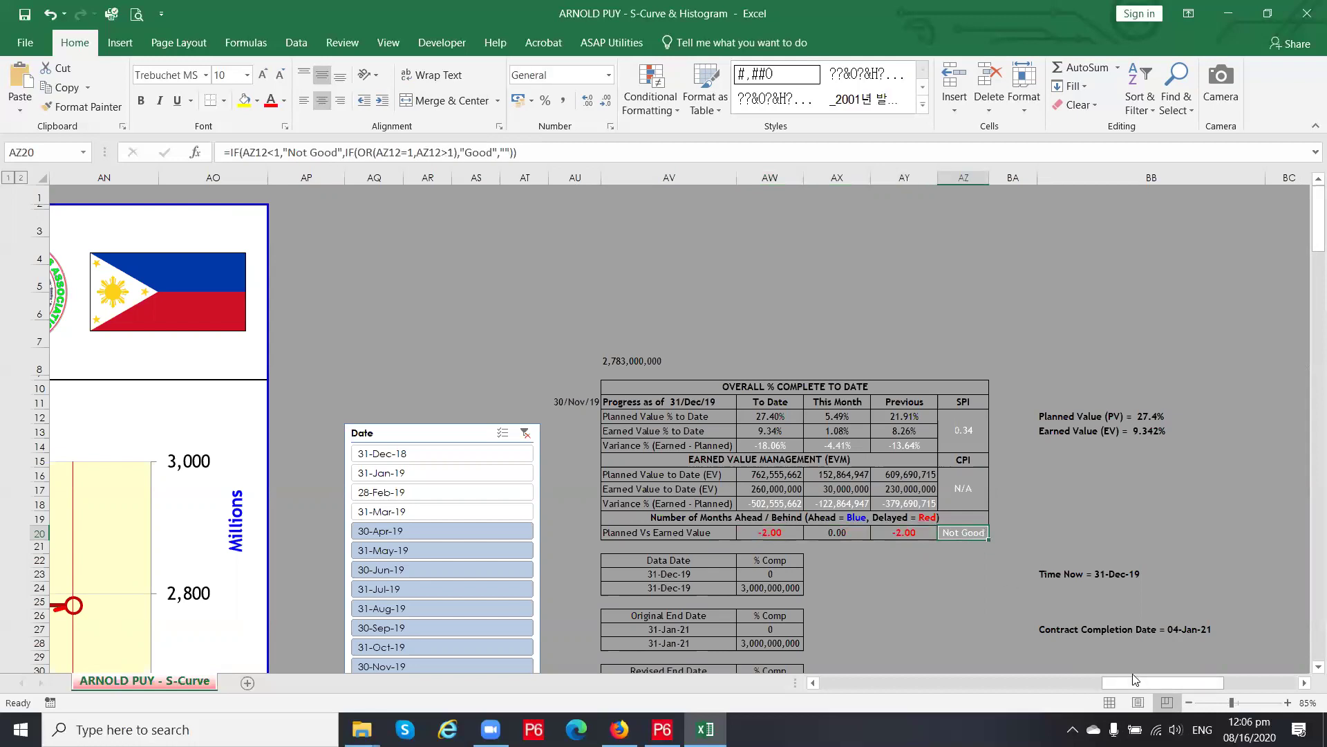
pyautogui.moveTo(1128, 684); pyautogui.dragTo(837, 690)
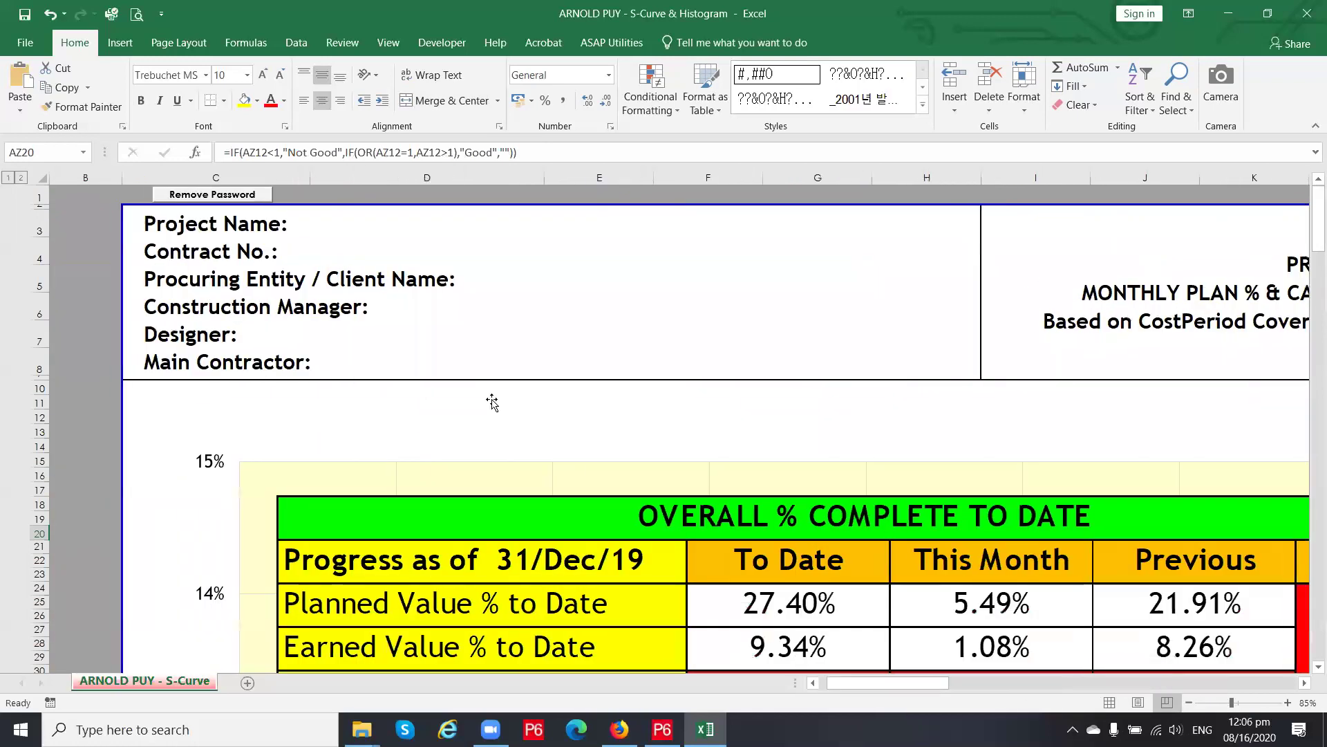
# Check the Construction Manager, Project Name and Contract No. label cells
pyautogui.click(185, 308)
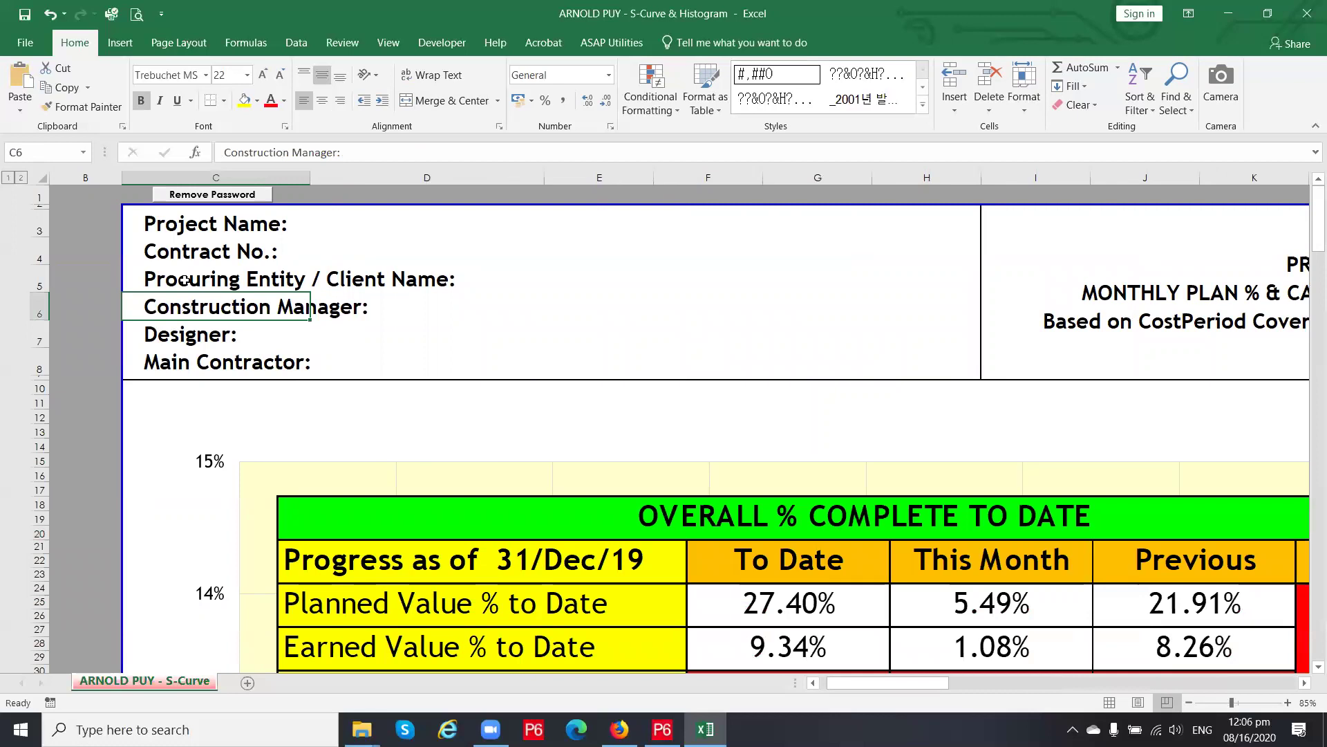
pyautogui.click(181, 225)
pyautogui.click(207, 251)
# Scroll down and zoom out to reveal the S-curve chart and its monthly data table
pyautogui.scroll(-20, 307, 318)
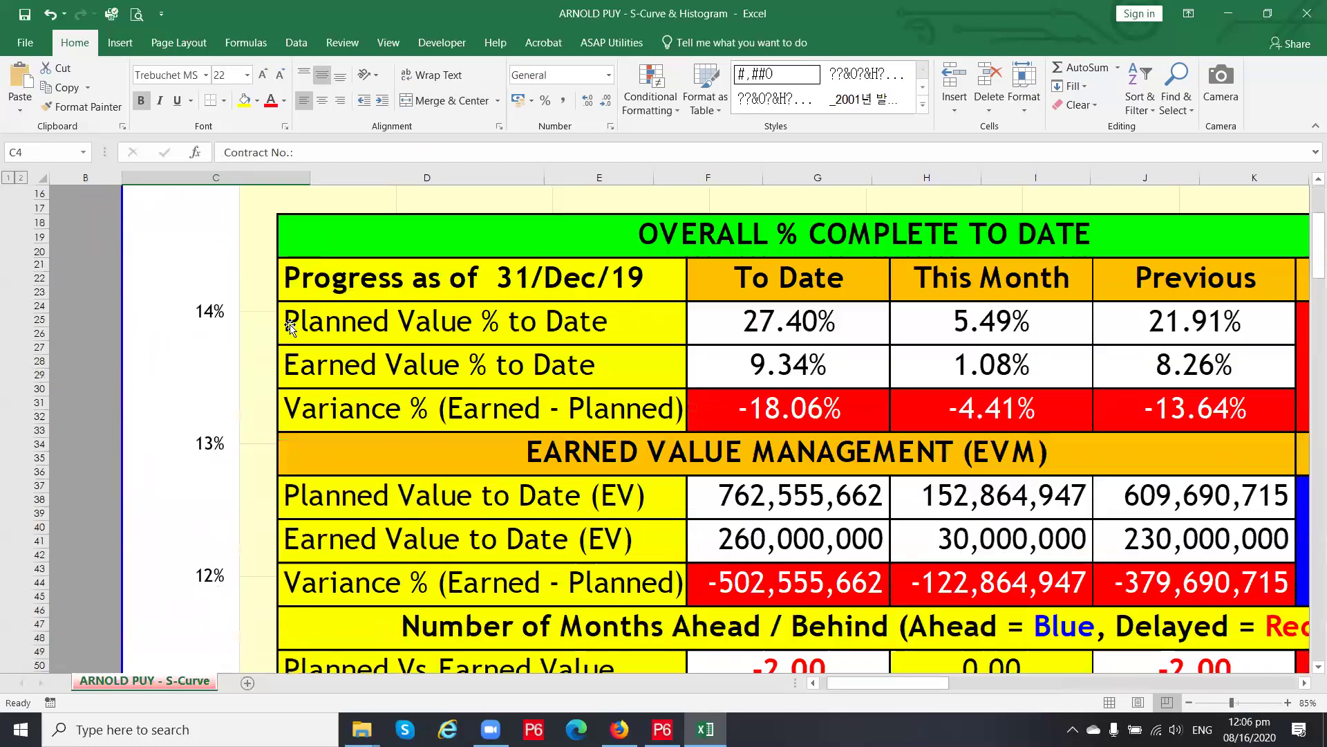
pyautogui.scroll(-10, 331, 370)
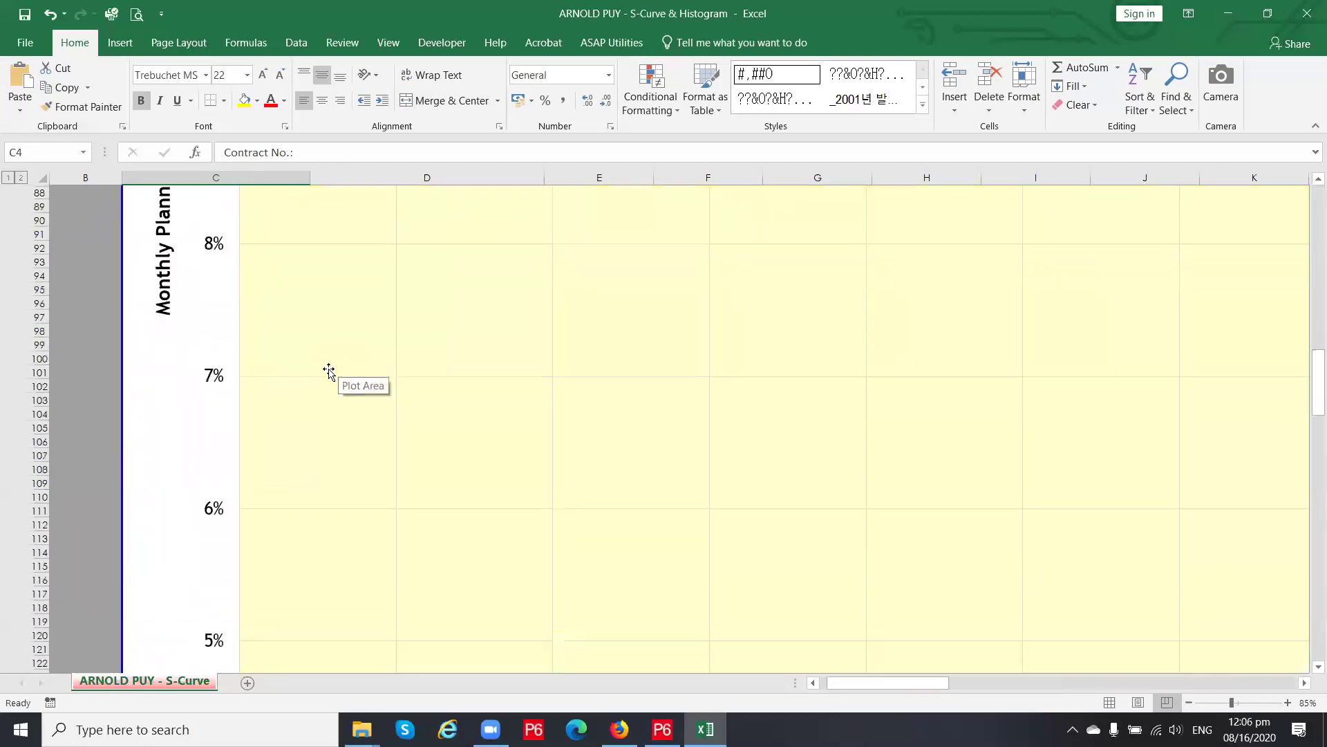
pyautogui.keyDown('ctrl'); pyautogui.scroll(-2, 326, 371); pyautogui.keyUp('ctrl')
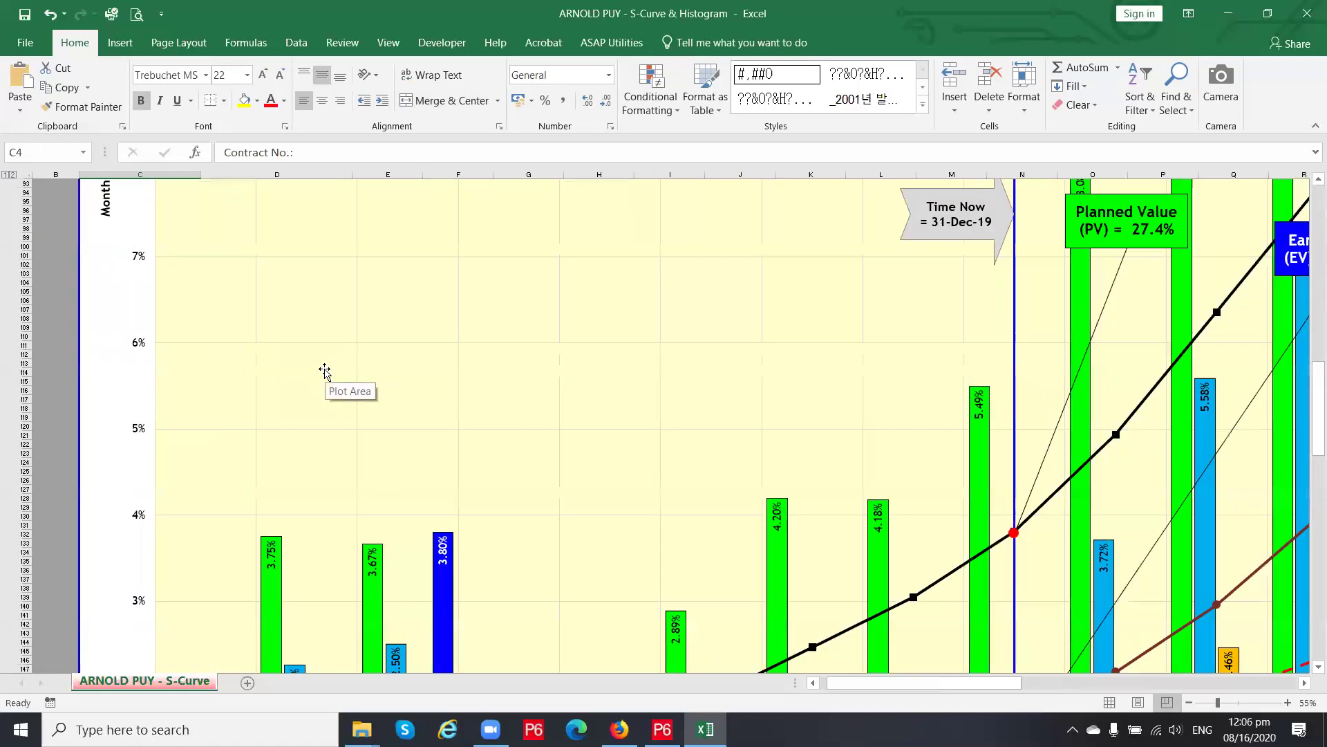
pyautogui.keyDown('ctrl'); pyautogui.scroll(-1, 324, 371); pyautogui.keyUp('ctrl')
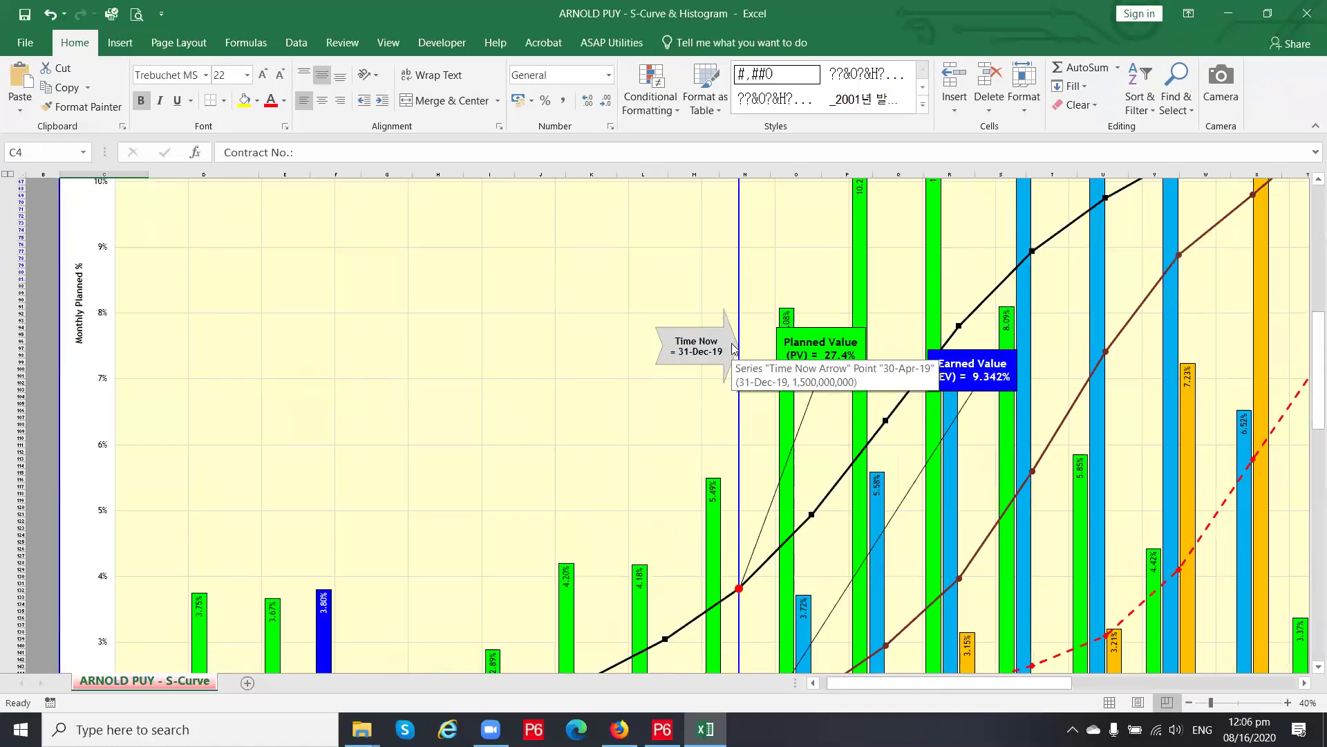
pyautogui.scroll(20, 738, 339)
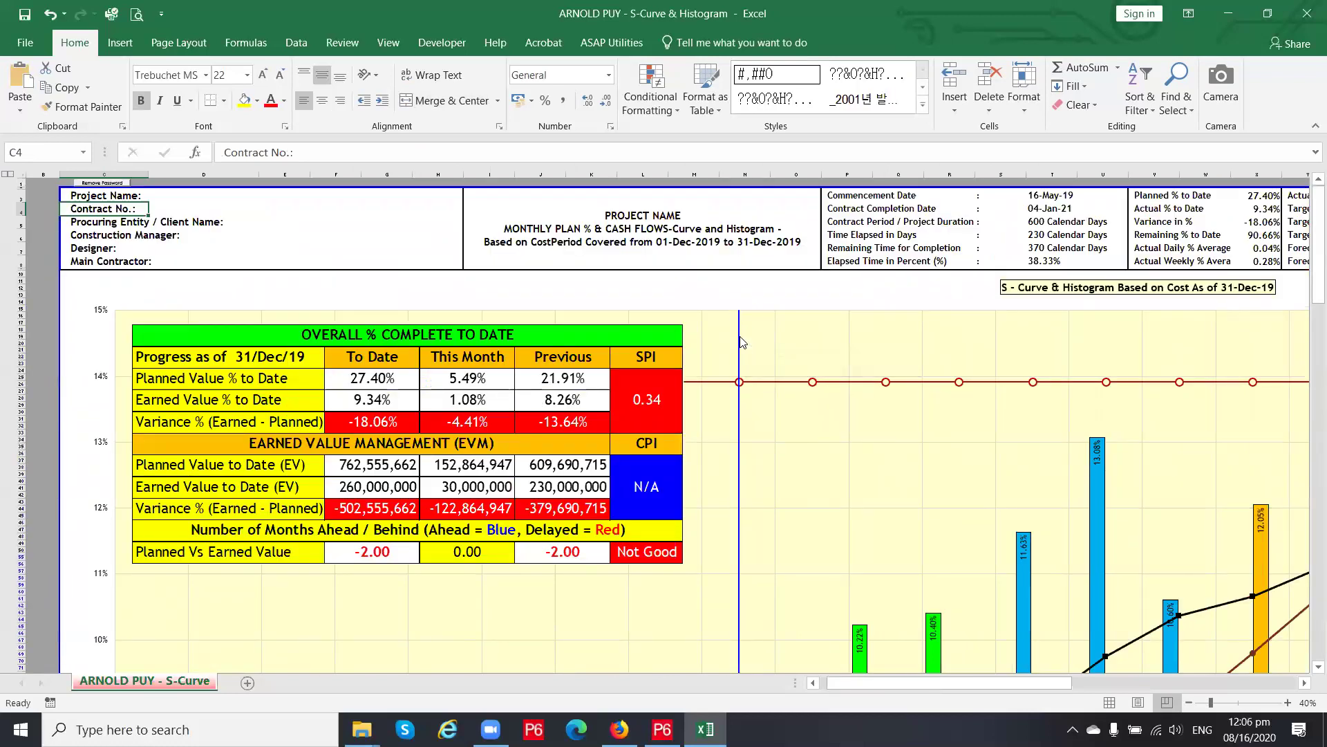
pyautogui.scroll(-1, 744, 453)
pyautogui.scroll(-17, 745, 453)
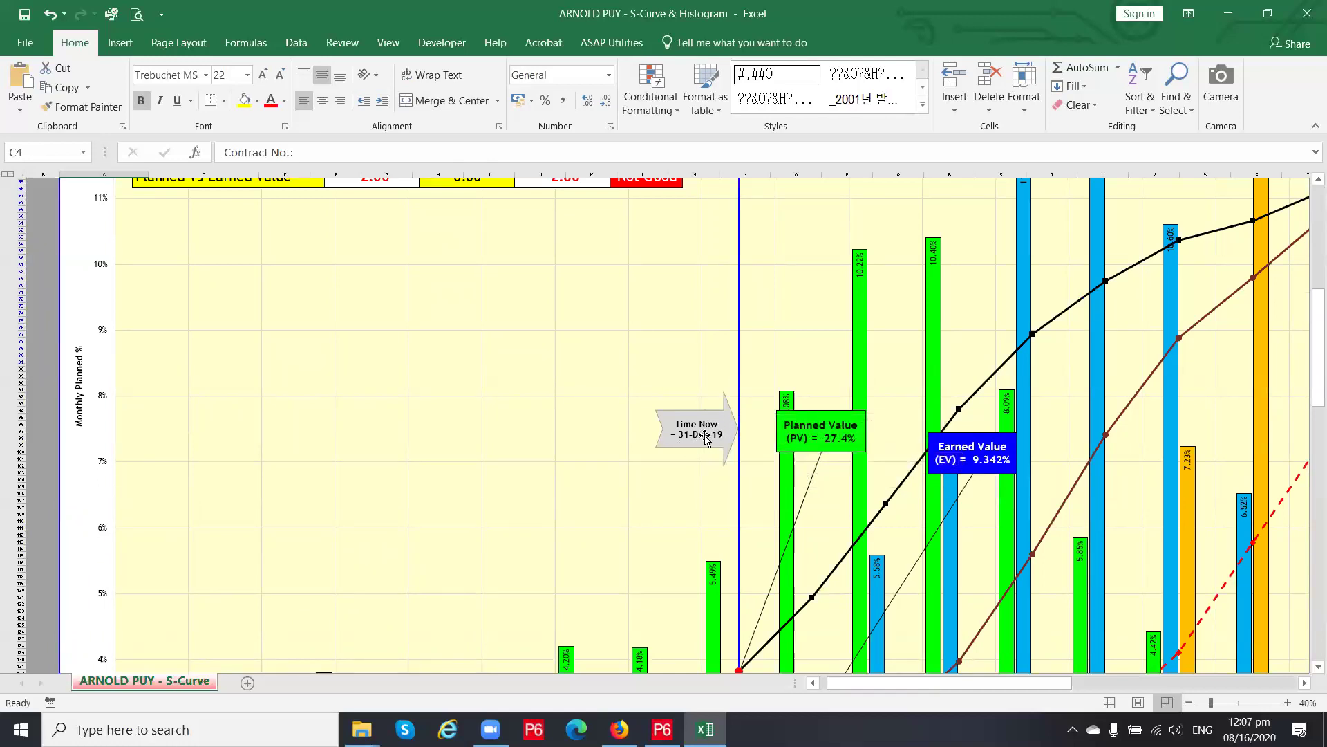
pyautogui.scroll(-5, 716, 438)
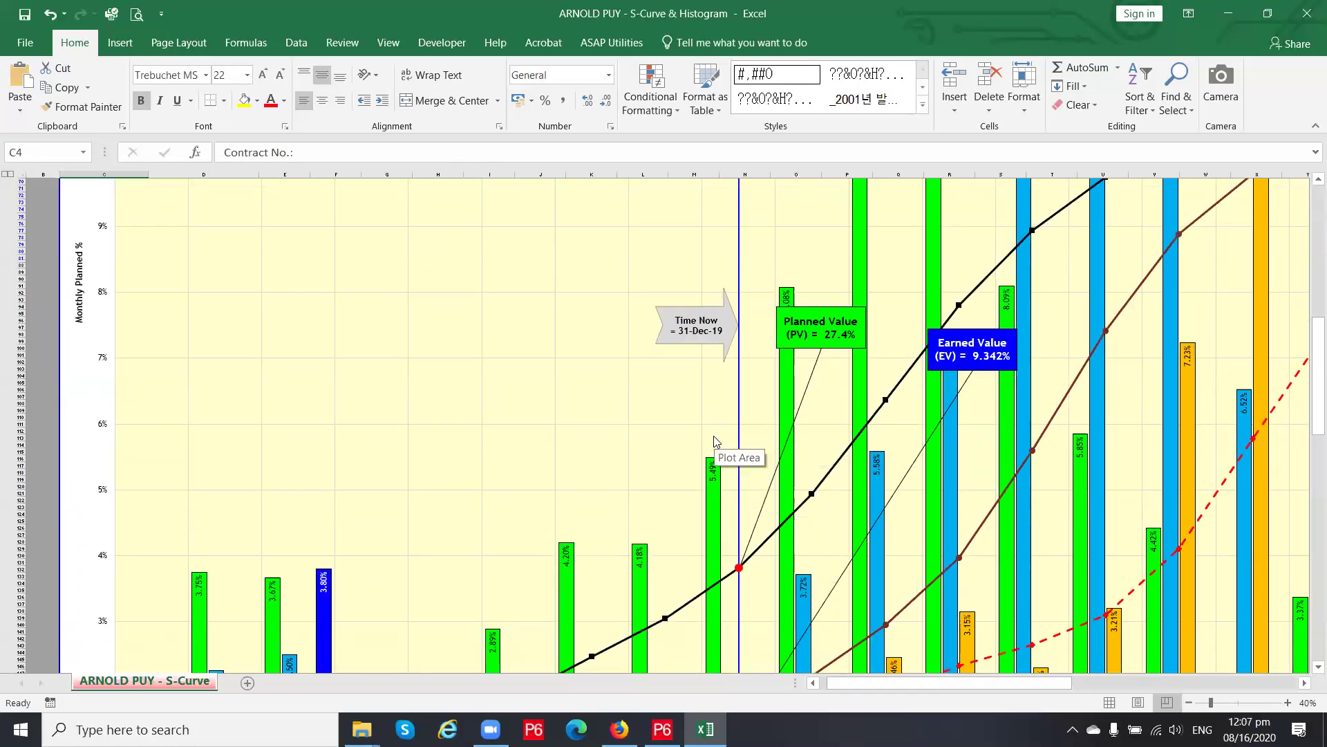
pyautogui.scroll(-18, 714, 435)
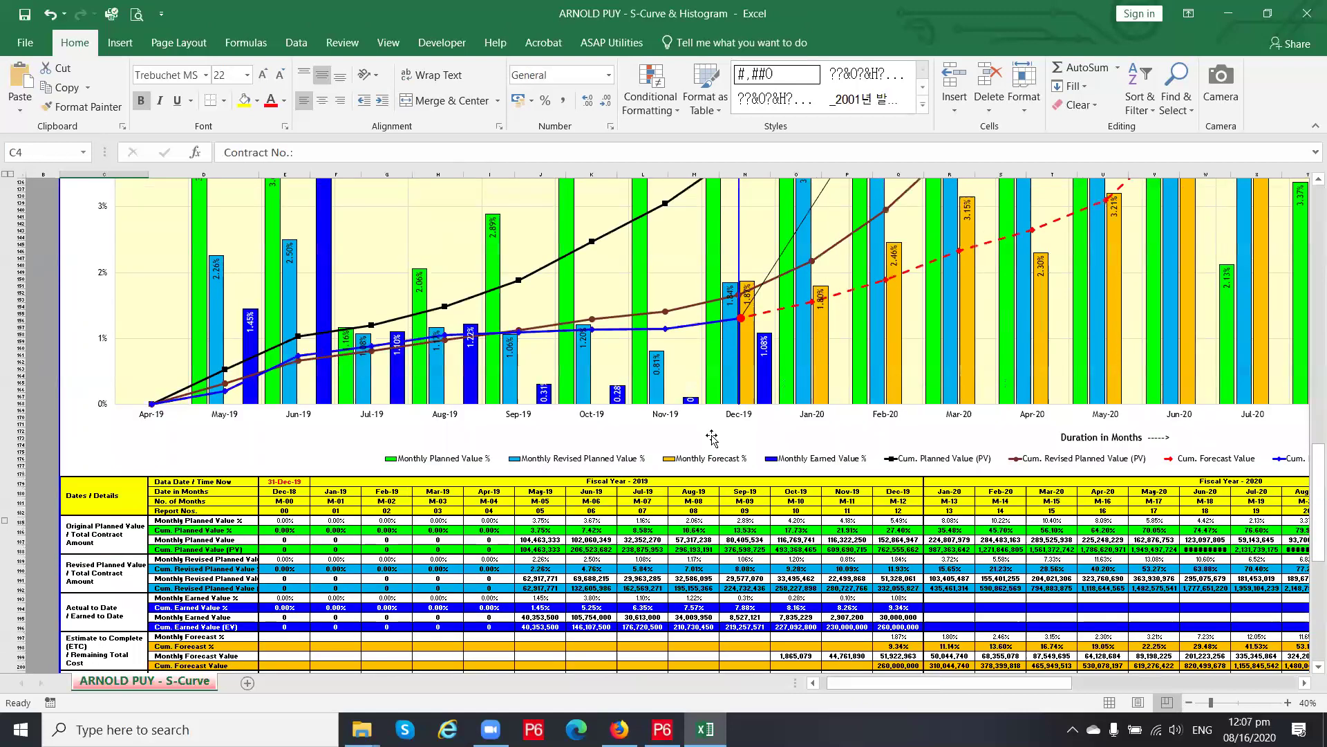
pyautogui.scroll(-6, 712, 438)
pyautogui.click(700, 487)
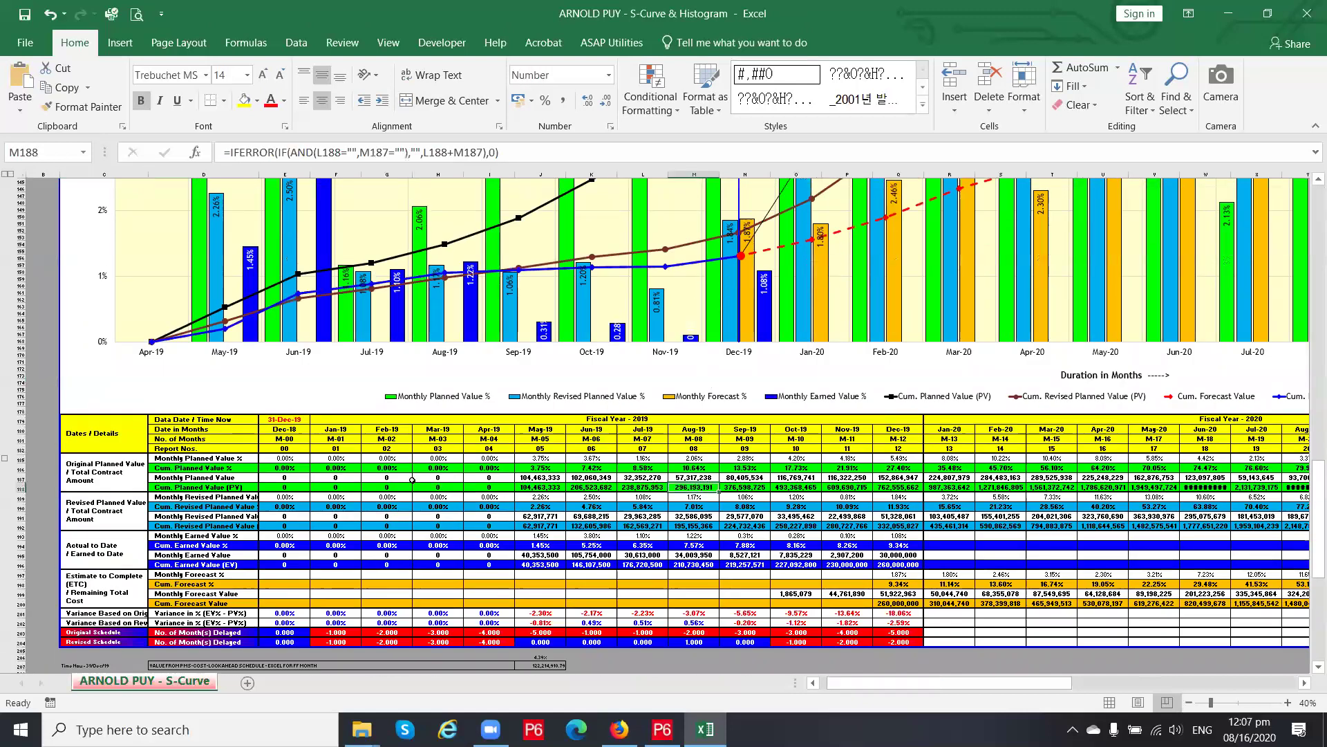
pyautogui.click(294, 488)
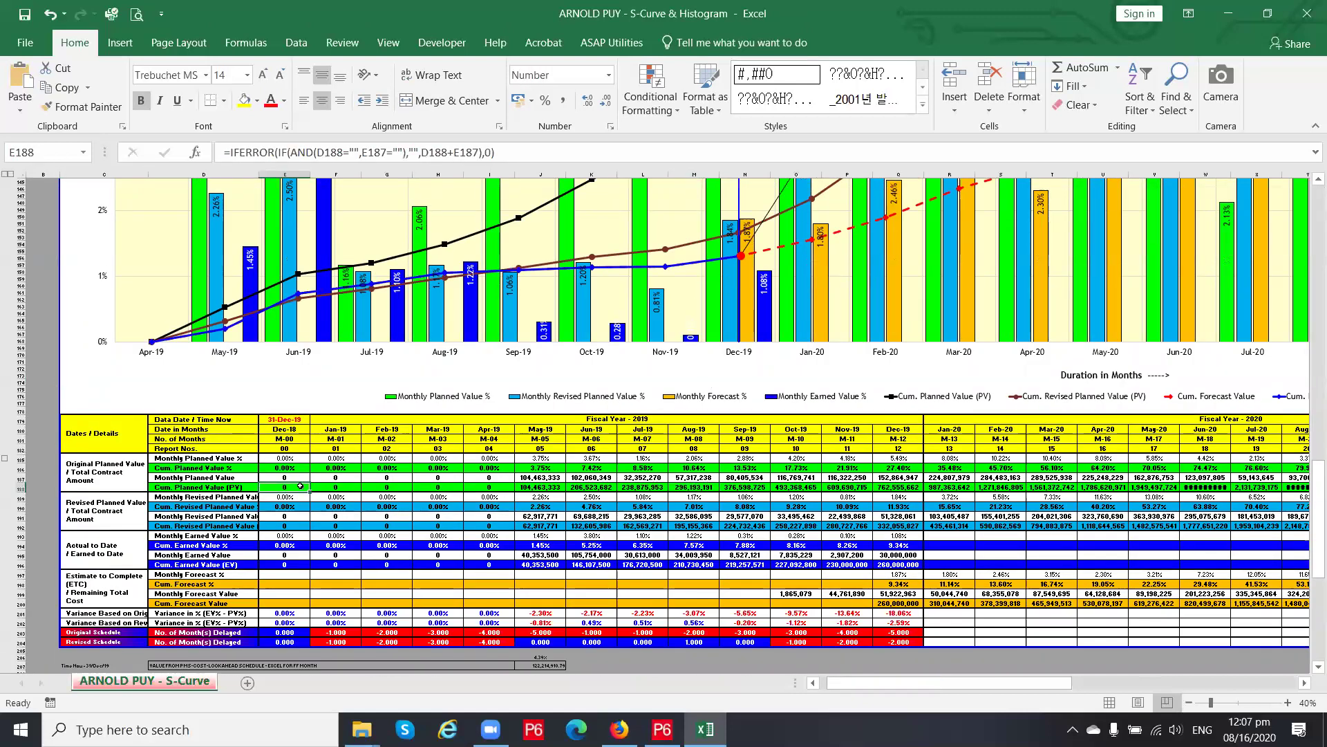
pyautogui.press('Up')
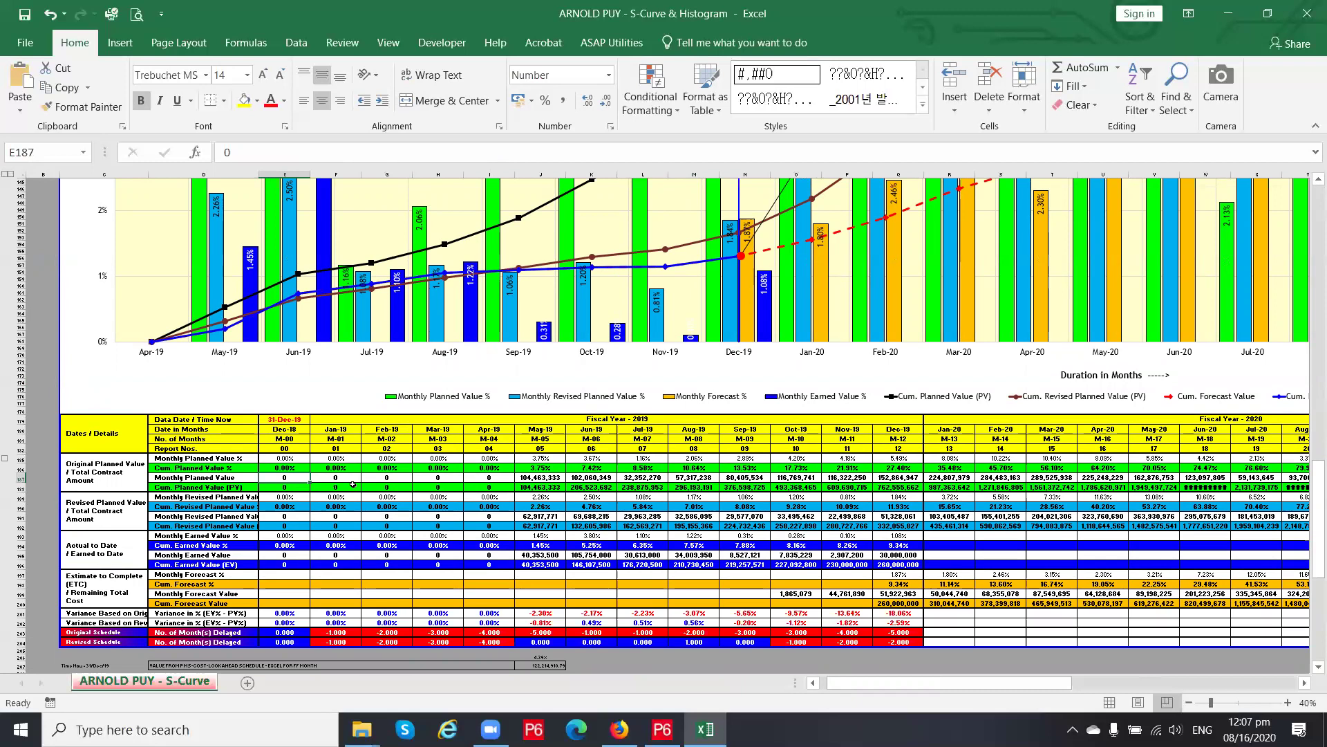
pyautogui.click(342, 478)
pyautogui.click(342, 468)
pyautogui.click(296, 467)
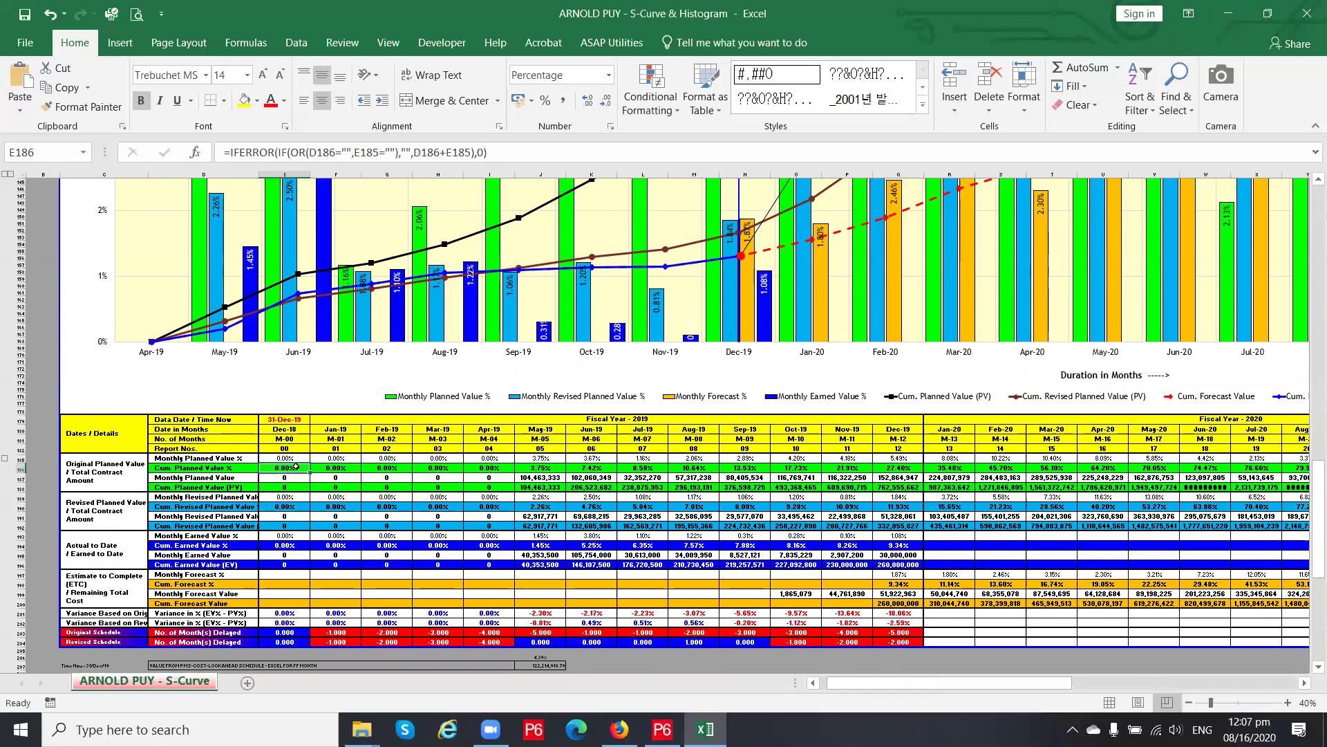
pyautogui.click(296, 459)
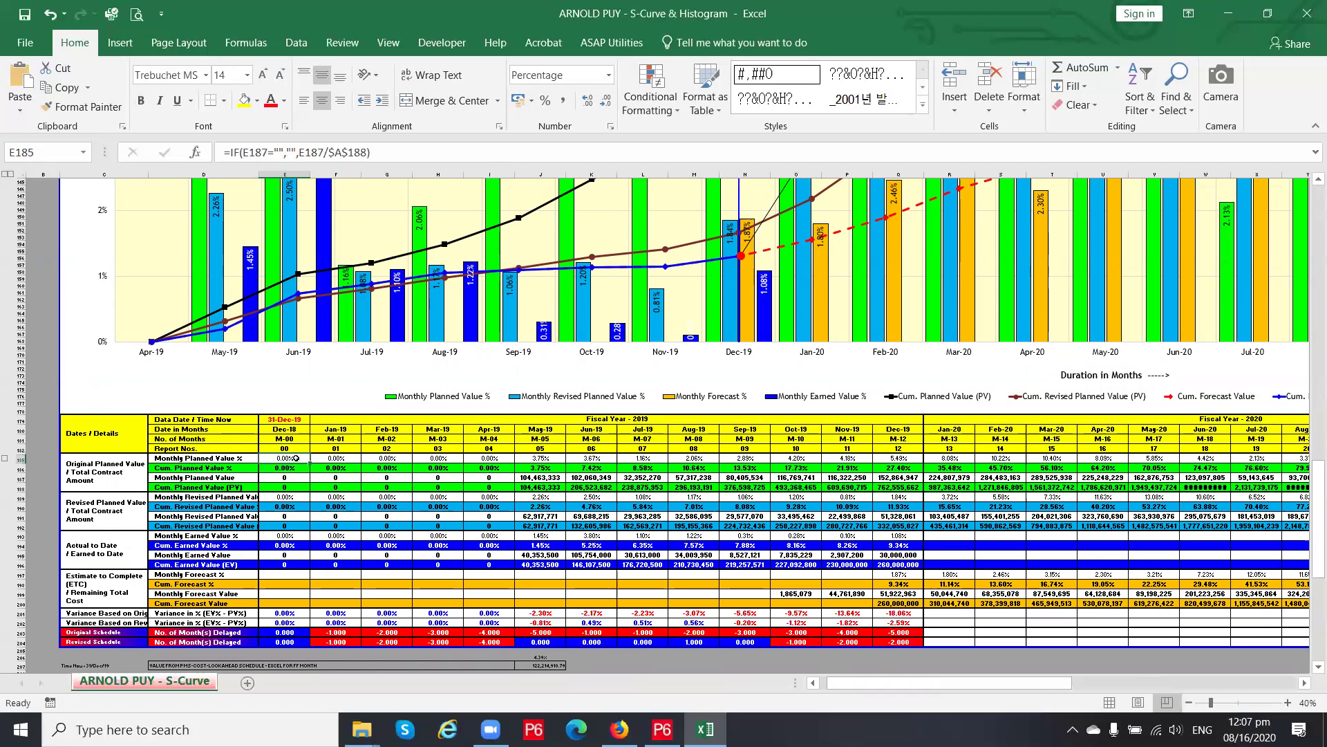
pyautogui.click(292, 468)
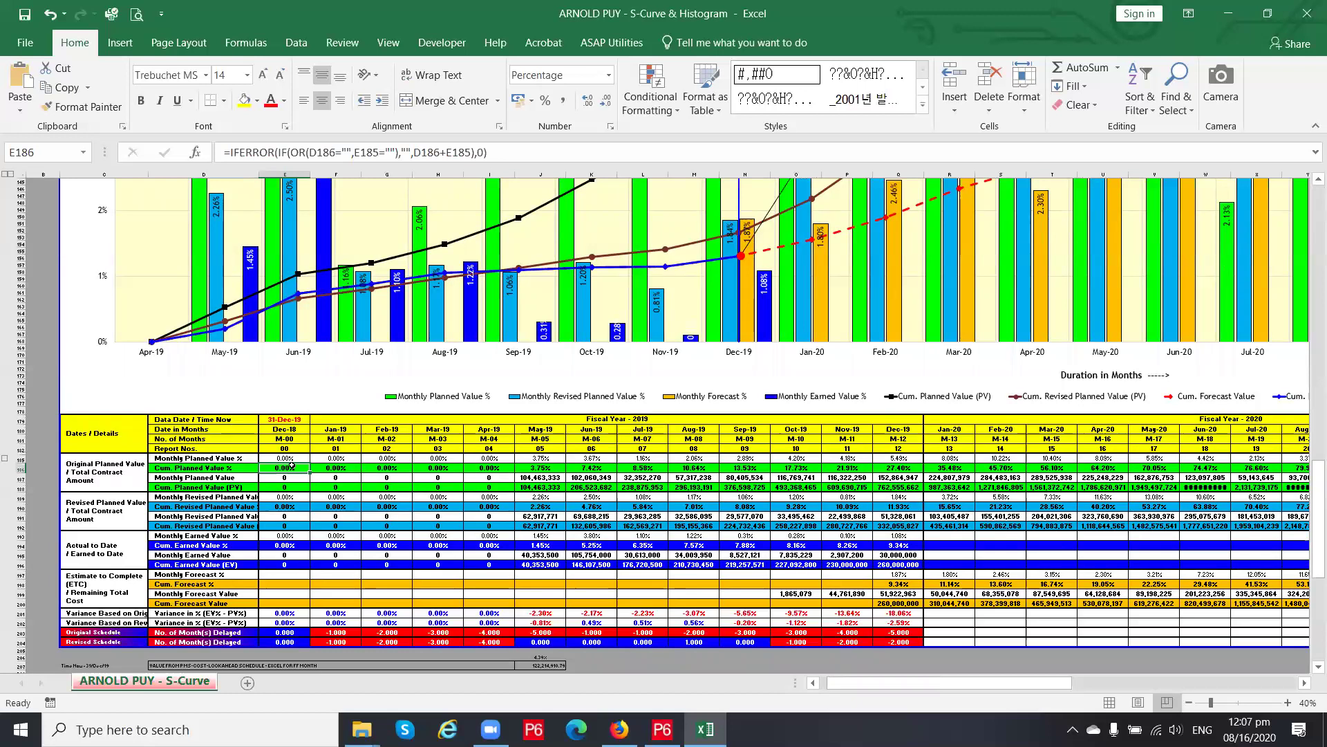
pyautogui.click(292, 459)
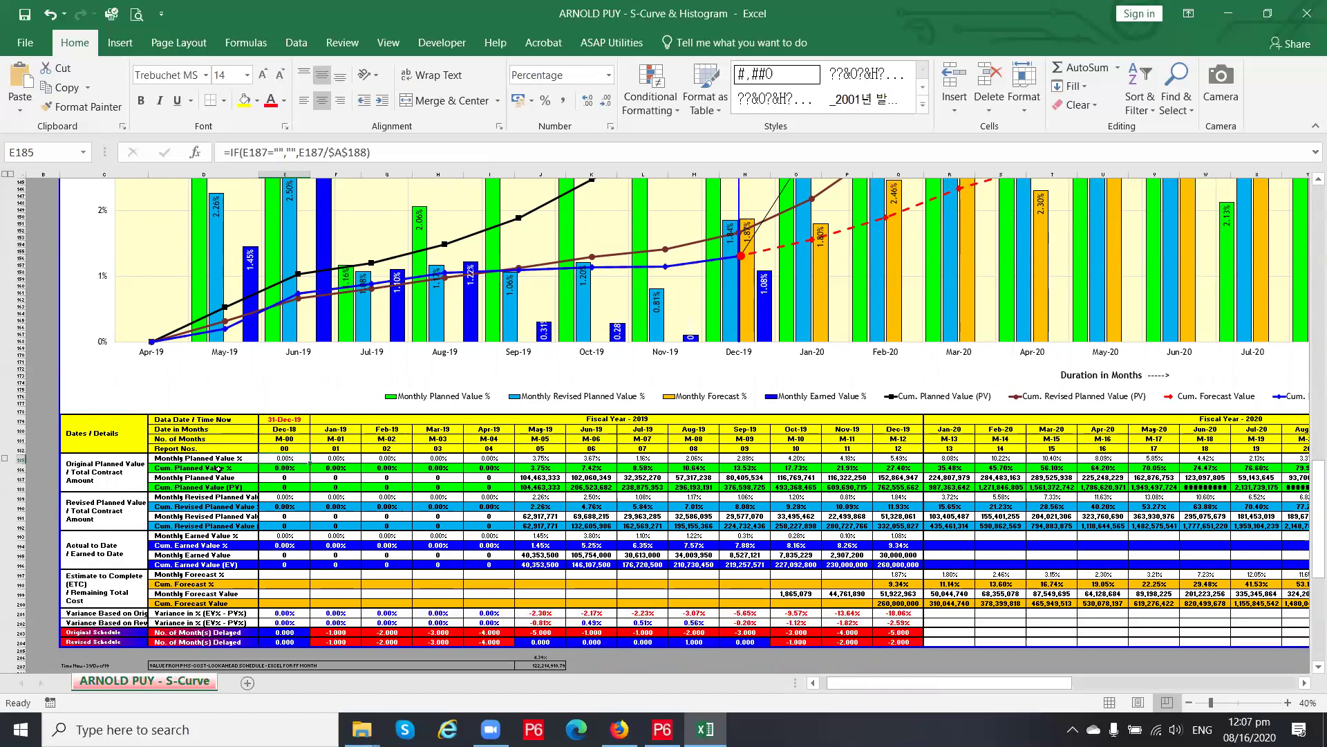
pyautogui.click(127, 506)
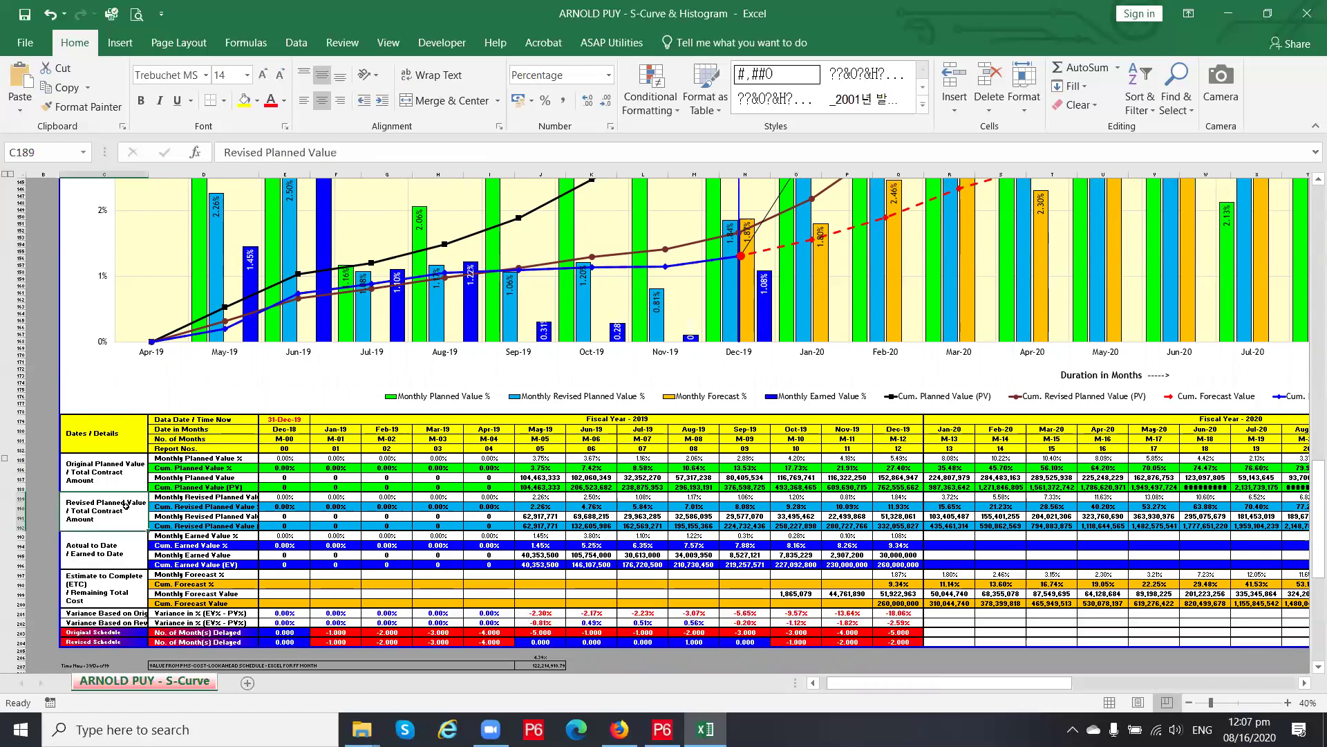
pyautogui.click(120, 457)
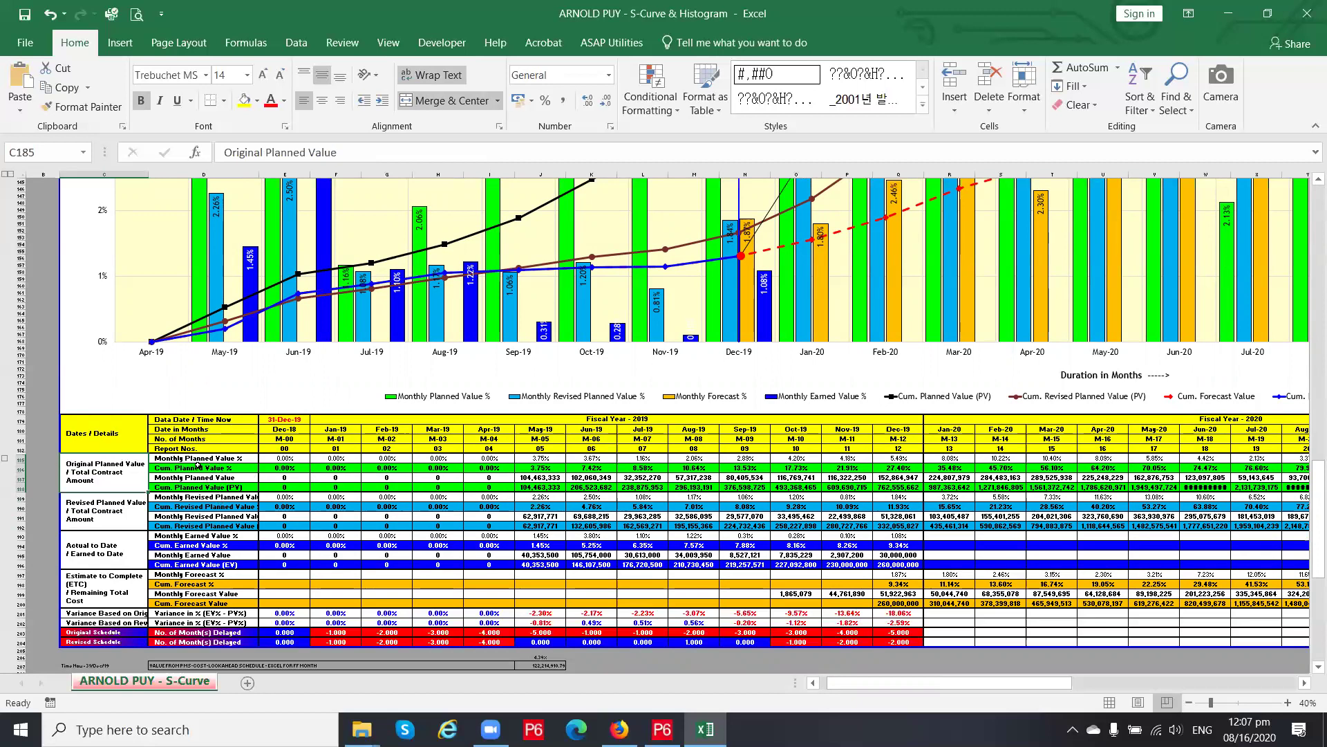
pyautogui.click(284, 467)
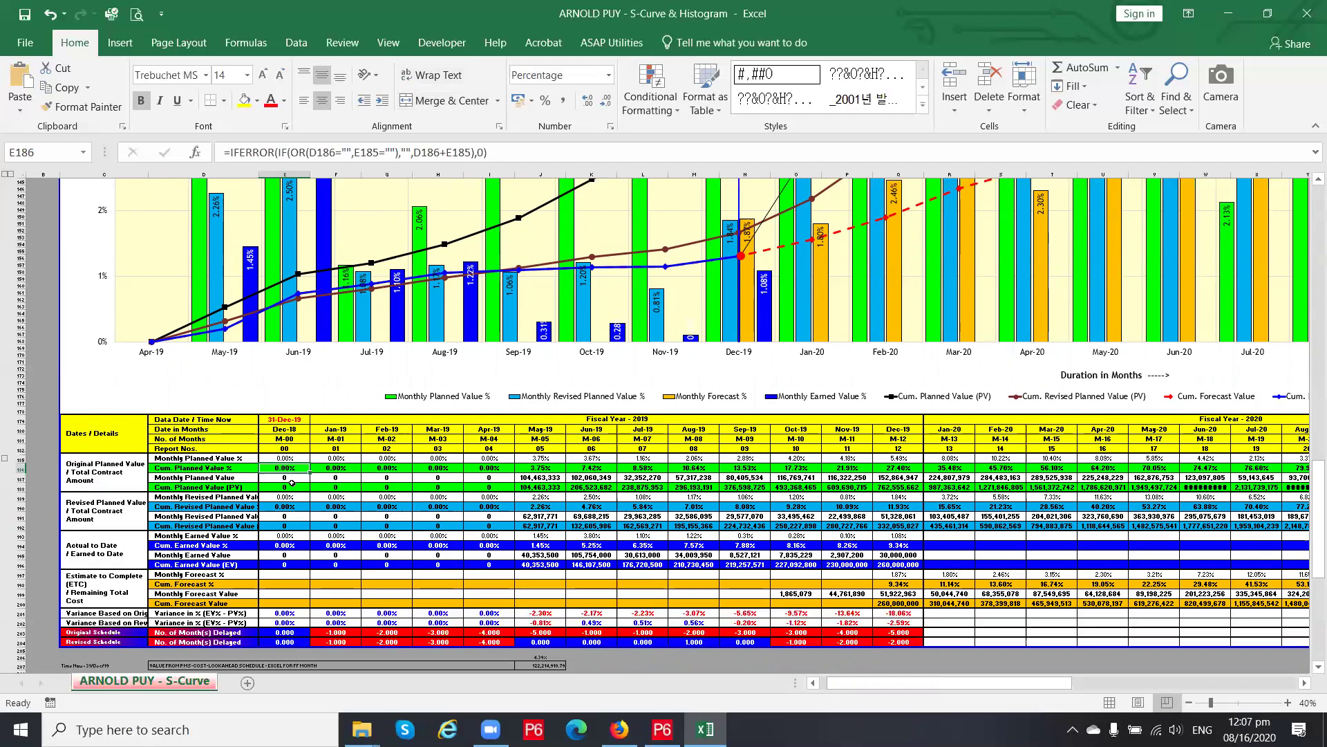
pyautogui.click(286, 477)
pyautogui.click(334, 478)
pyautogui.click(286, 475)
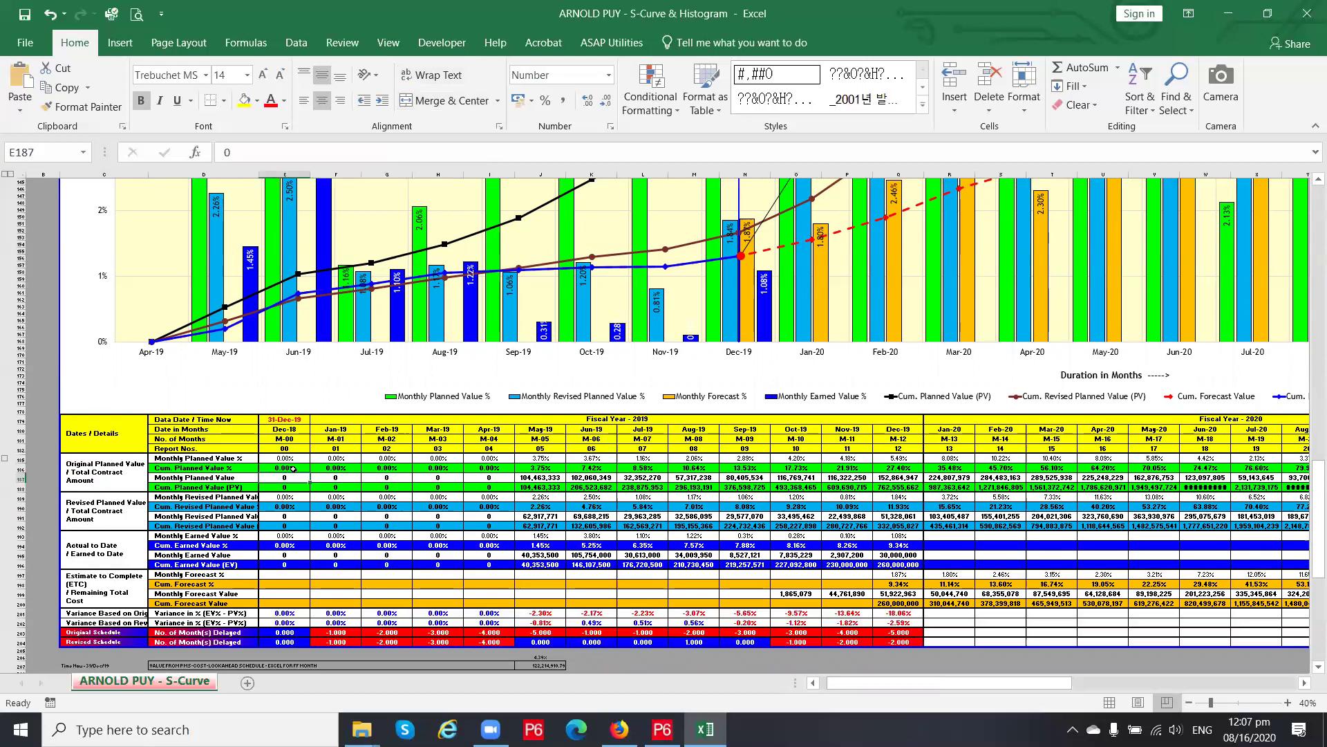
pyautogui.click(292, 470)
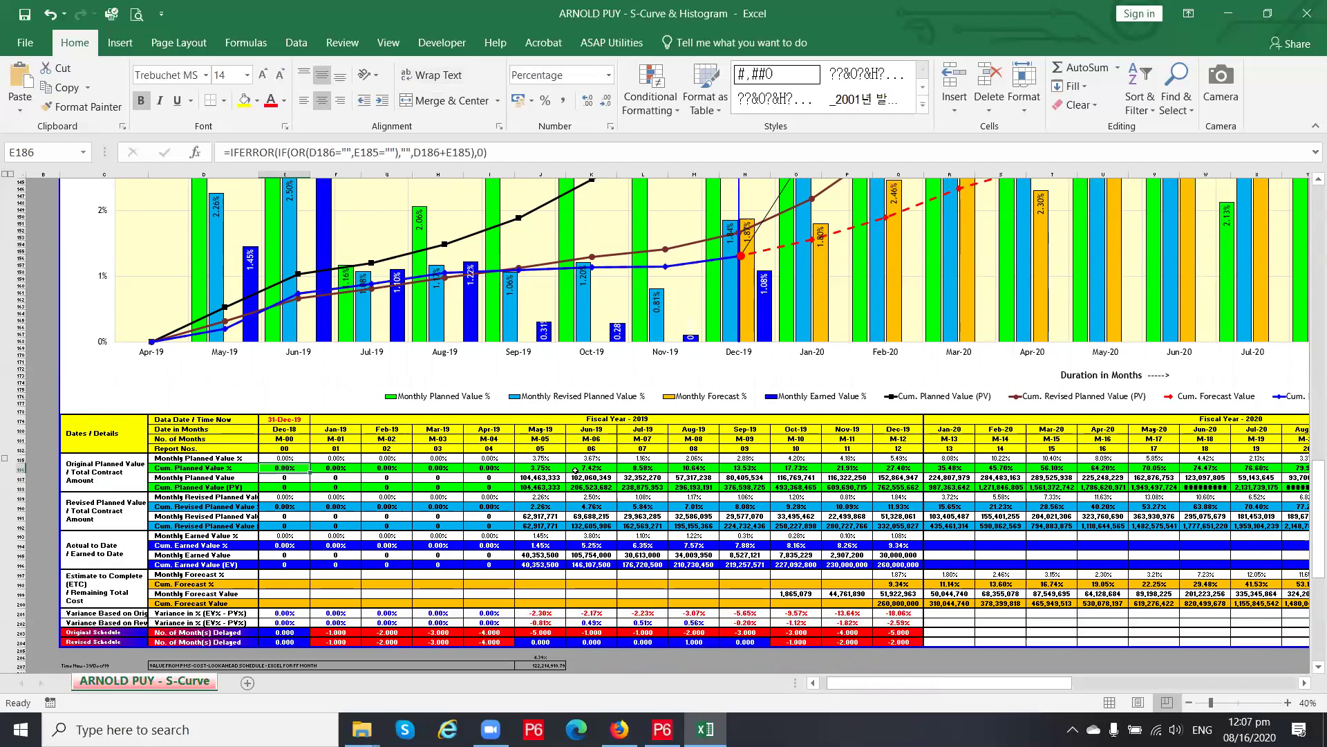
pyautogui.write('1111')
pyautogui.press('Return')
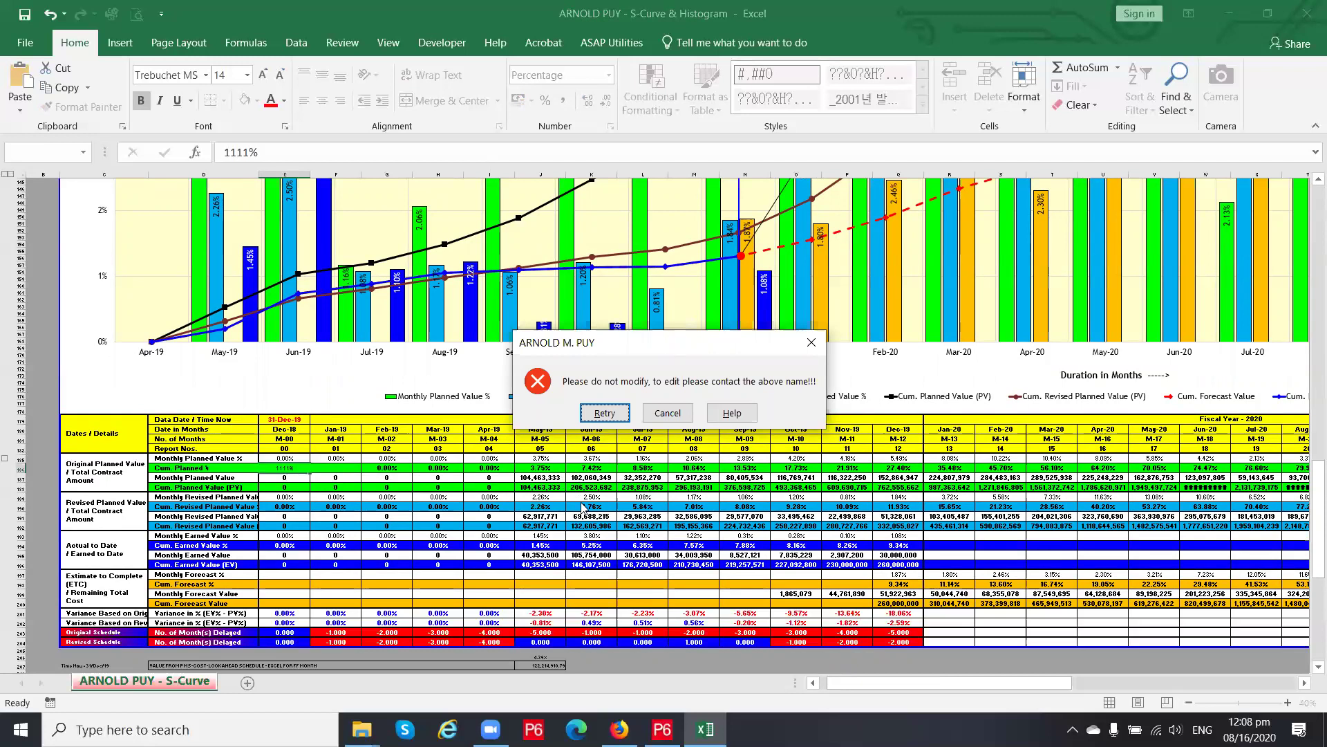
pyautogui.press('Return')
pyautogui.press('Escape')
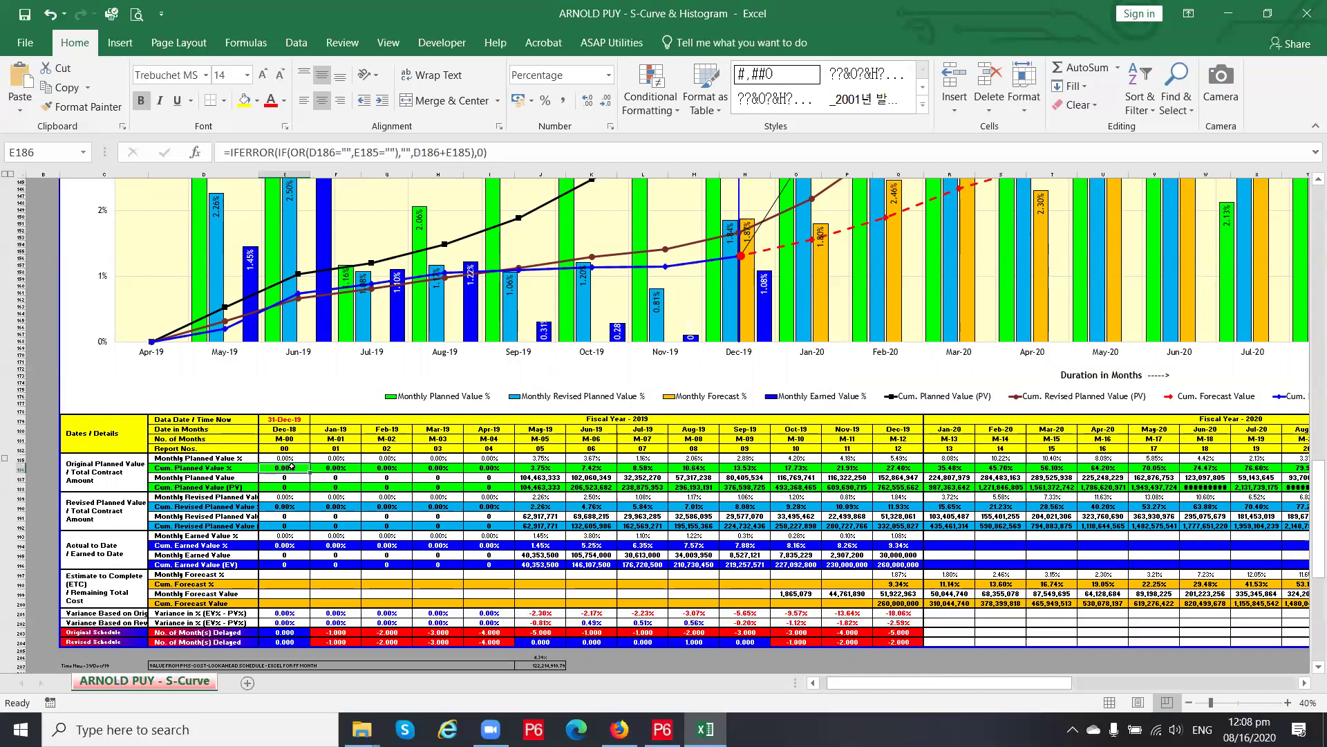
# Inspect the formulas in E186, F186 and E187, then the planned values in G187 through K187
pyautogui.click(336, 469)
pyautogui.click(294, 469)
pyautogui.click(330, 469)
pyautogui.click(296, 478)
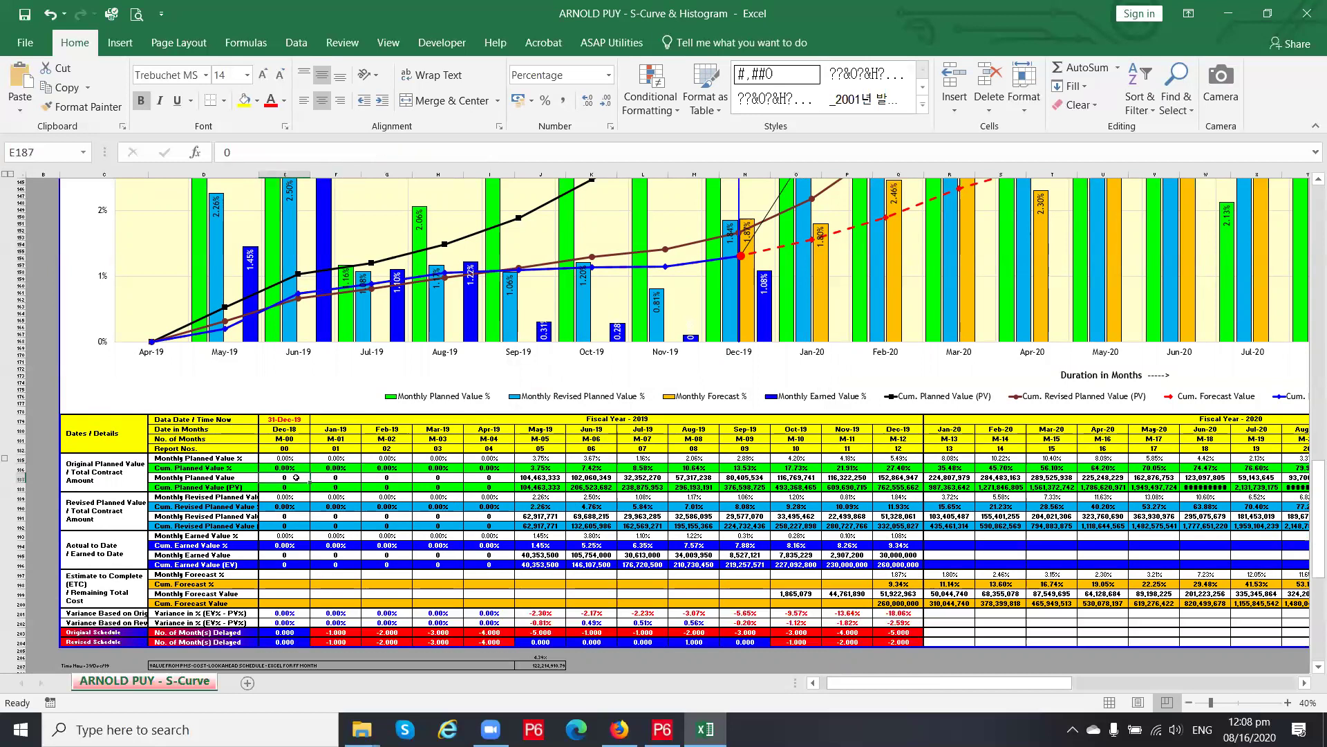
pyautogui.click(337, 477)
pyautogui.click(404, 477)
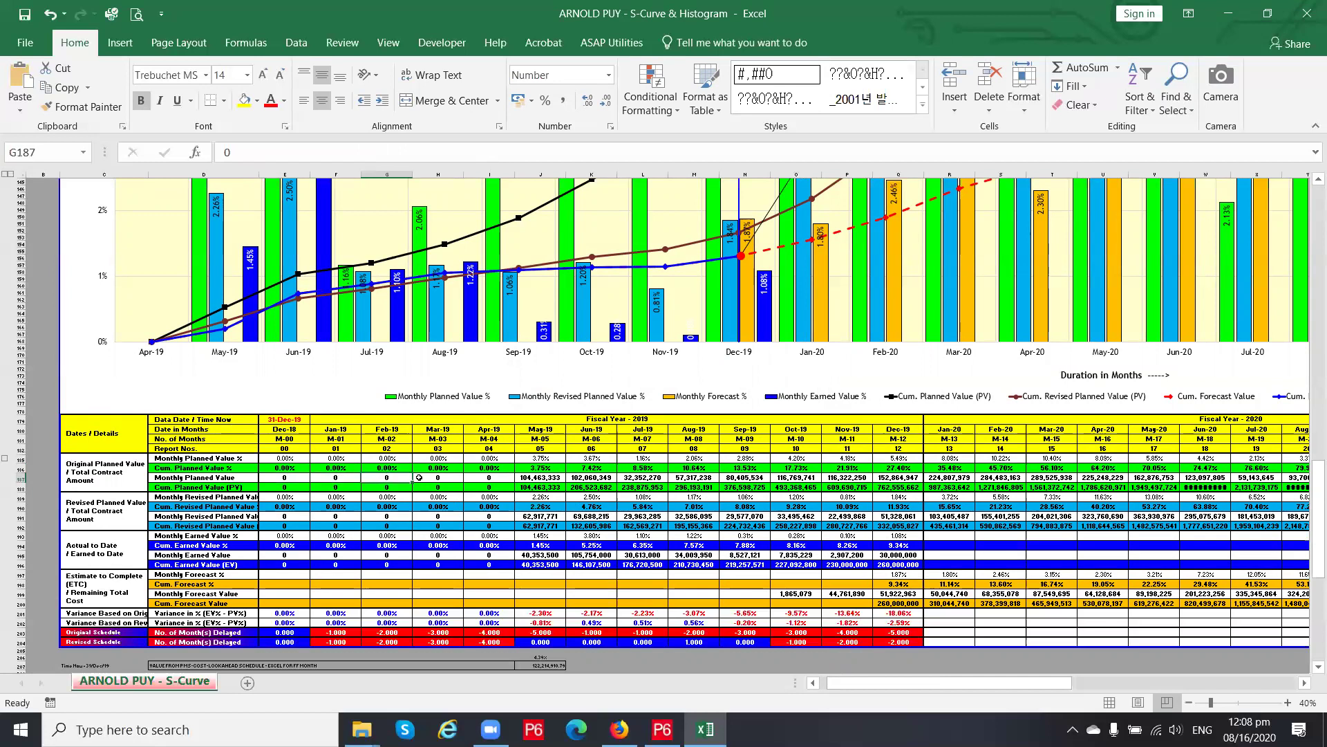
pyautogui.click(541, 477)
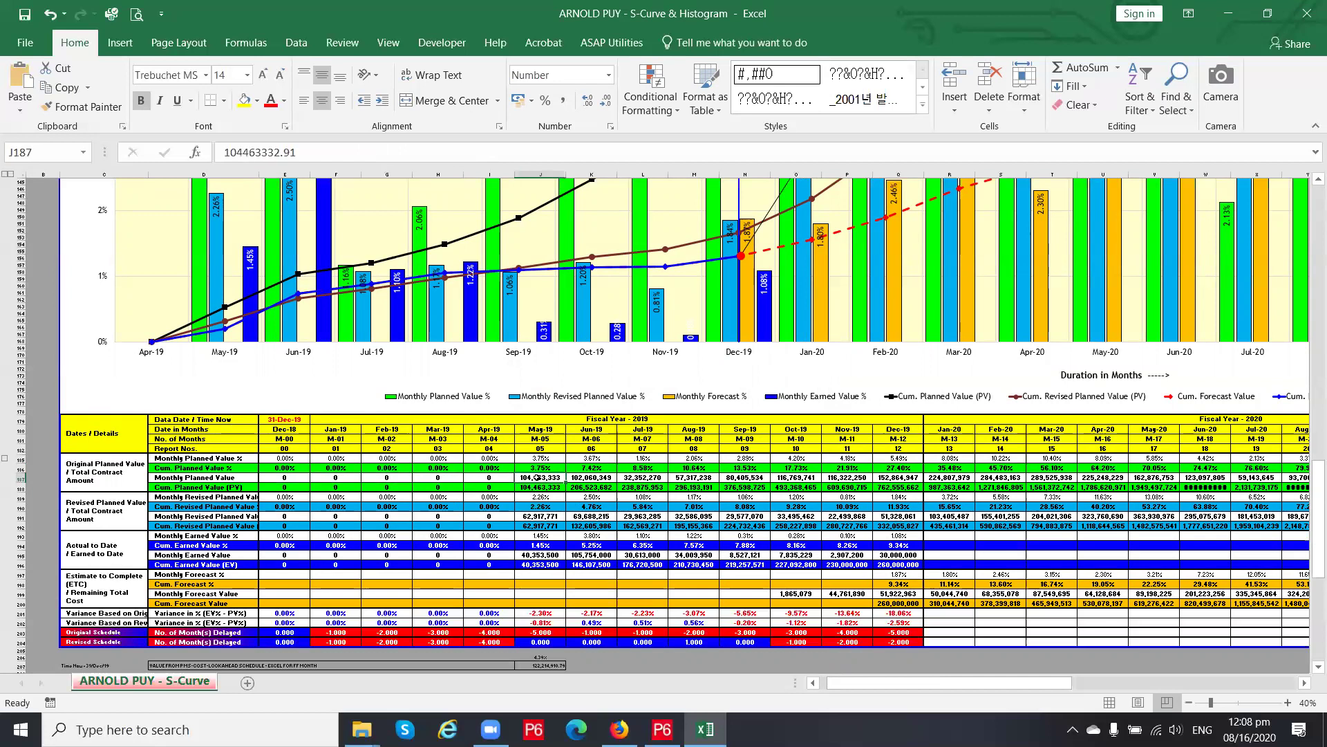
pyautogui.click(593, 477)
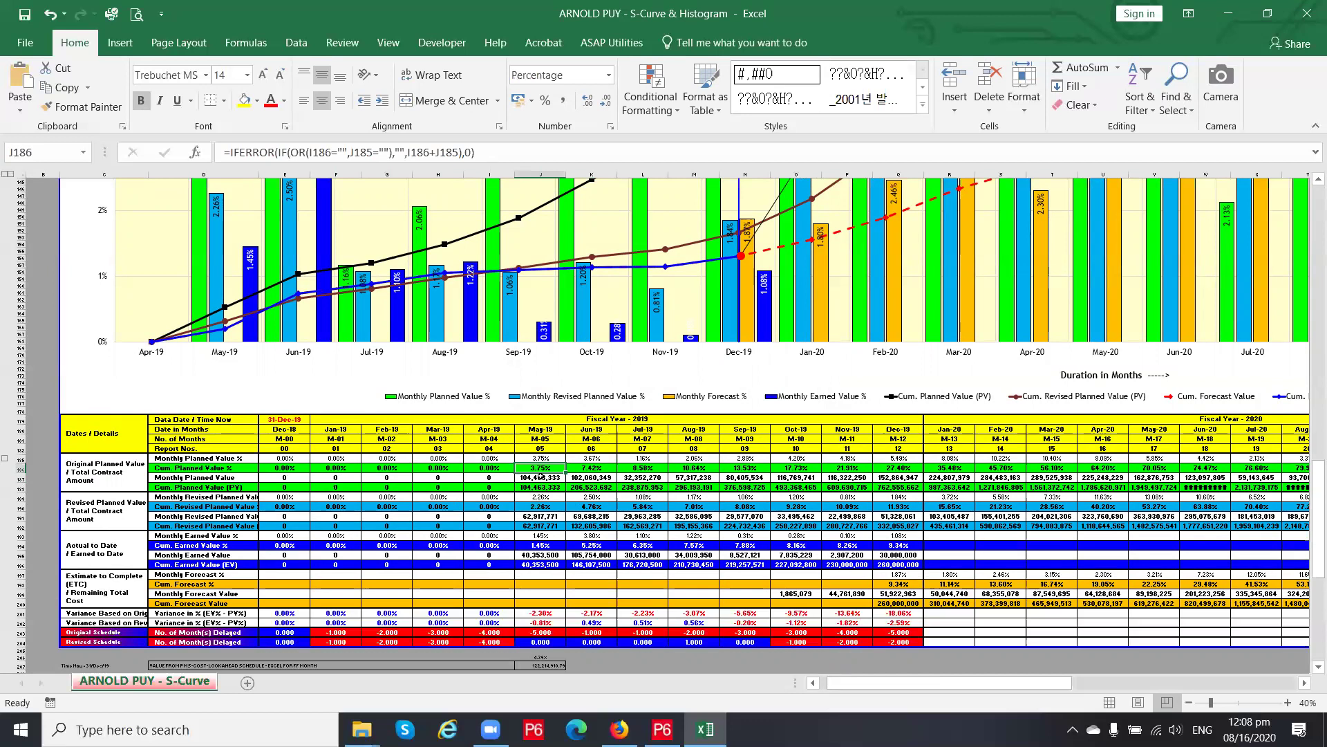
pyautogui.click(560, 477)
# Compare the percentage and cumulative formulas down column J, from J185 to J187
pyautogui.press('Up')
pyautogui.press('Up')
pyautogui.press('Down')
pyautogui.press('Down')
pyautogui.press('Up')
pyautogui.press('Up')
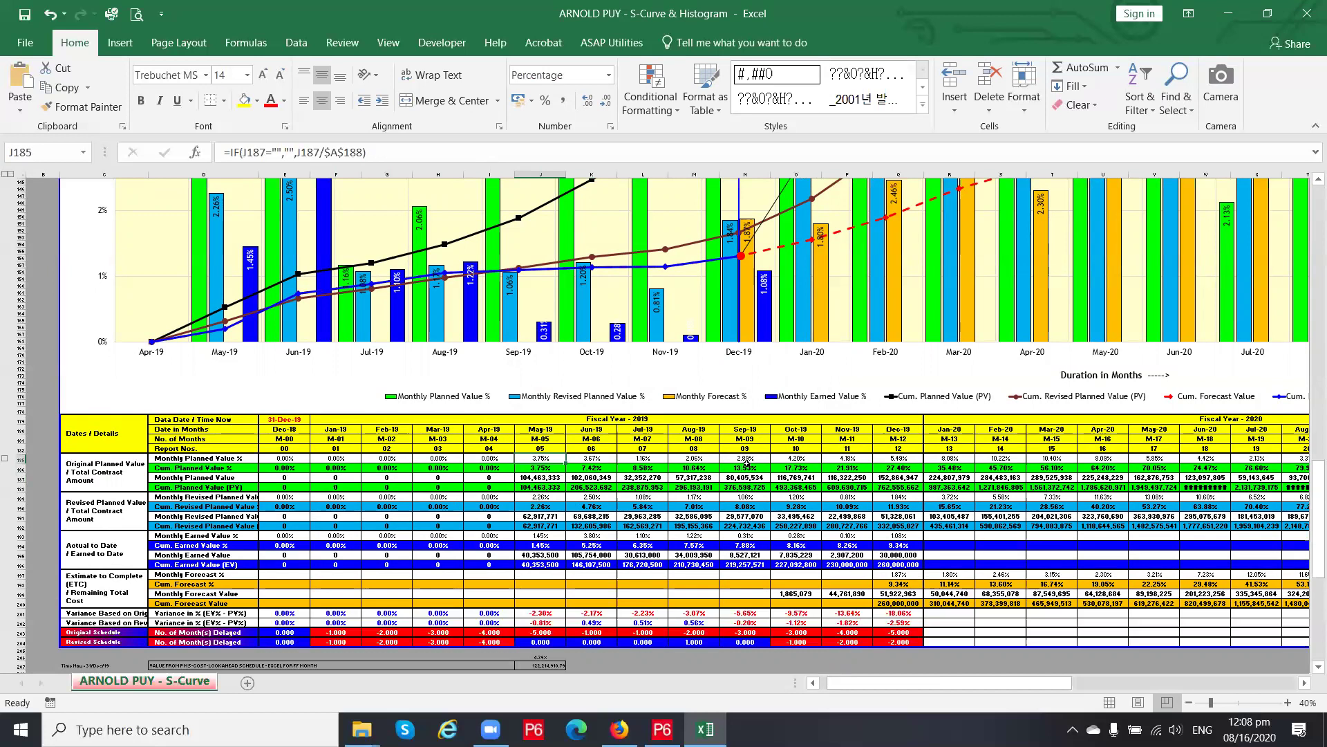
pyautogui.press('Down')
pyautogui.press('Down')
pyautogui.press('Up')
pyautogui.press('Up')
pyautogui.press('Down')
pyautogui.press('Down')
pyautogui.press('Up')
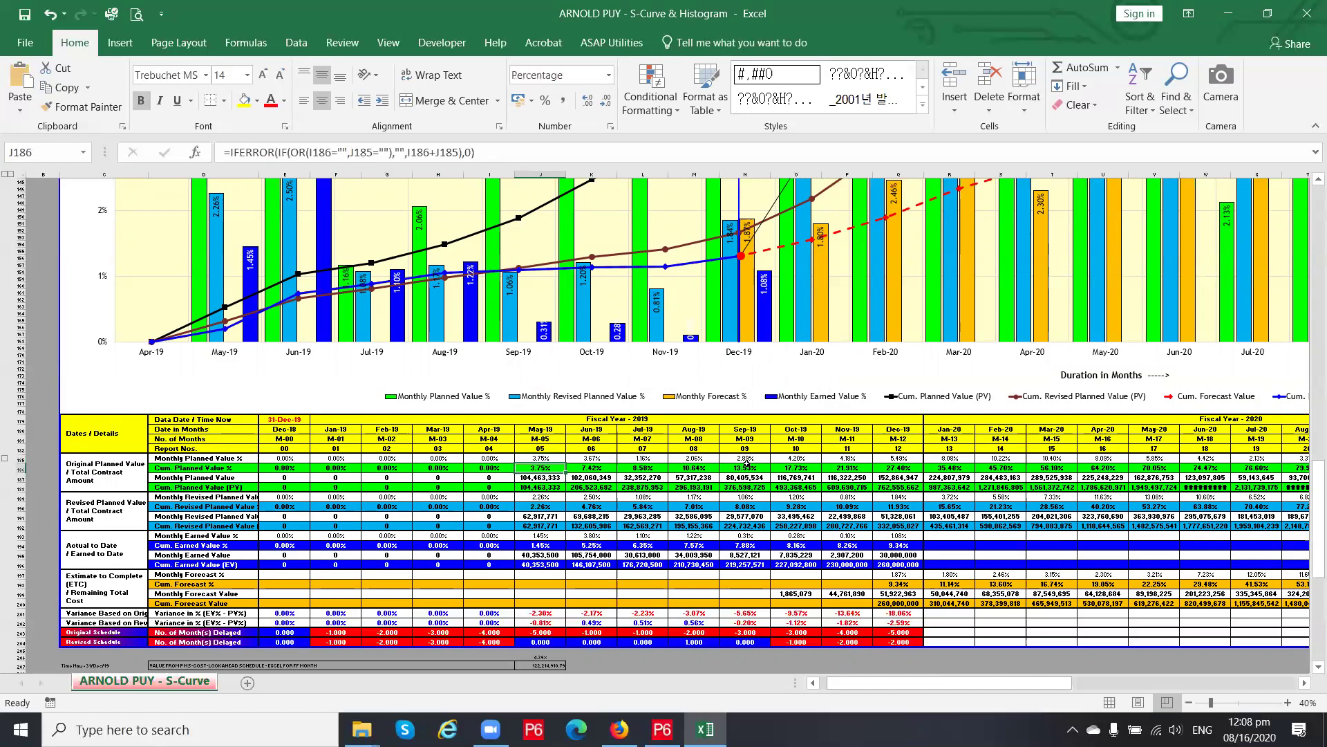
pyautogui.press('Up')
pyautogui.press('Down')
pyautogui.press('Down')
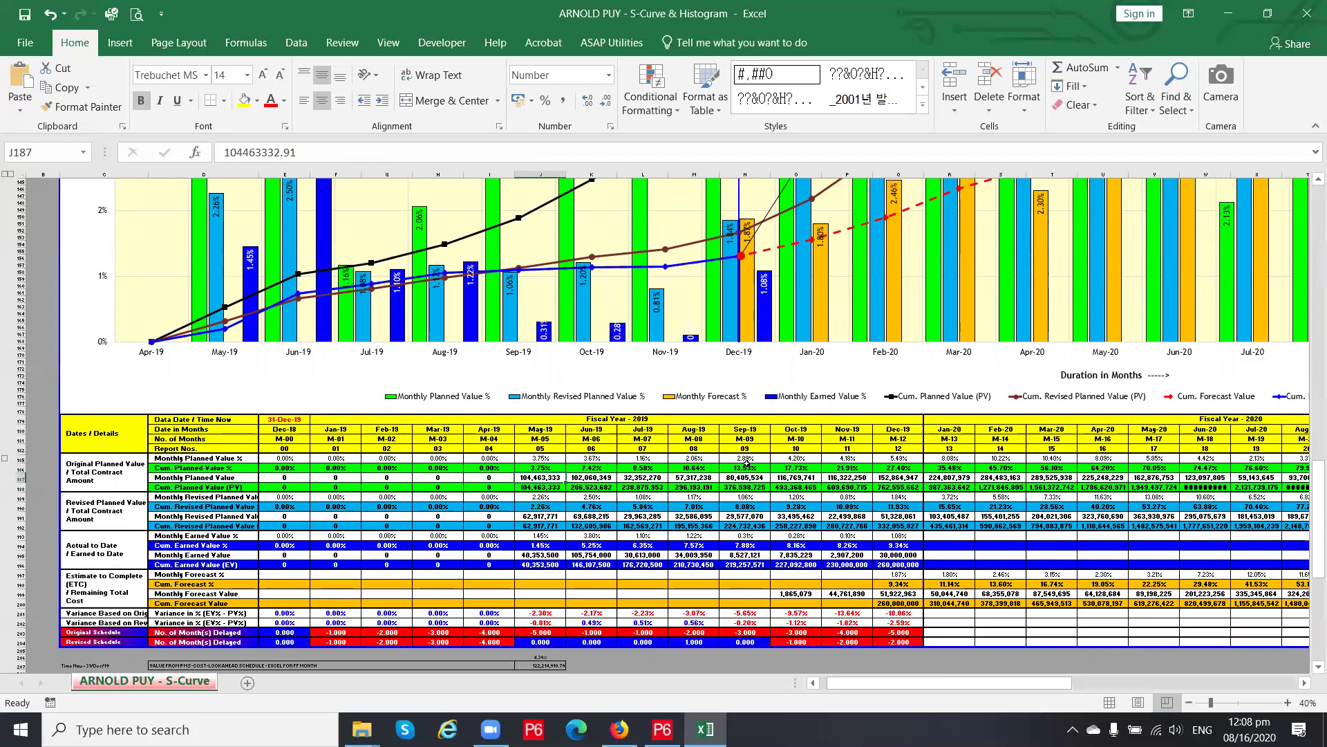
pyautogui.press('Up')
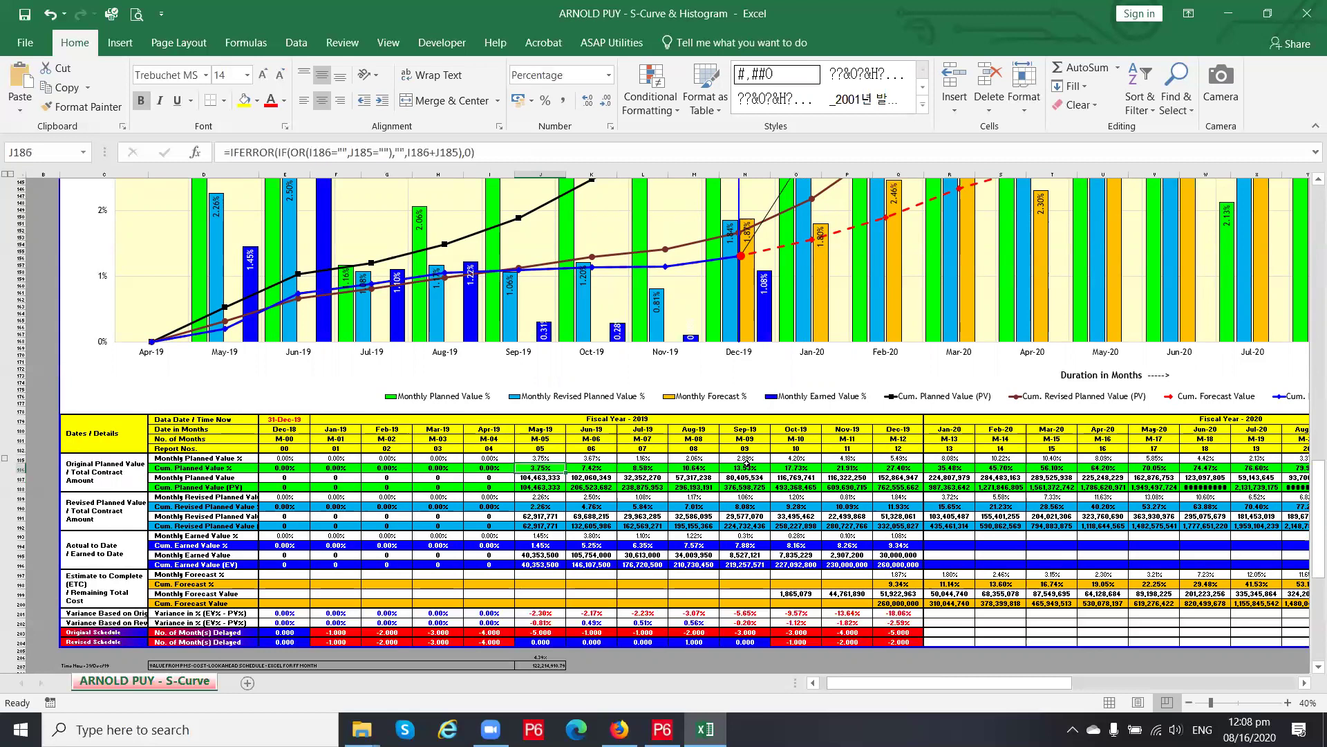
pyautogui.press('Down')
pyautogui.press('Down')
pyautogui.press('Up')
# Compare planned values along row 187 from J187 to M187 against the L186 and M186 formulas
pyautogui.press('Right')
pyautogui.press('Right')
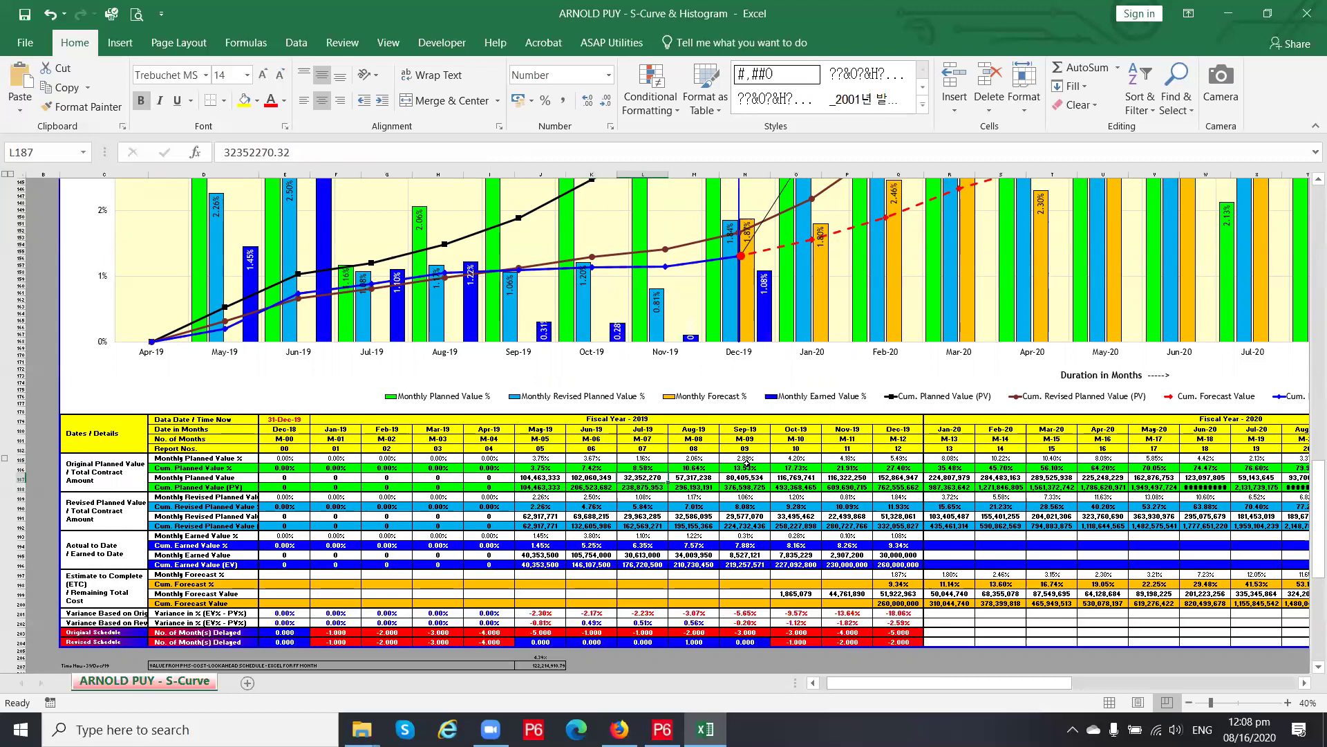
pyautogui.press('Left')
pyautogui.press('Left')
pyautogui.press('Right')
pyautogui.press('Right')
pyautogui.press('Up')
pyautogui.press('Down')
pyautogui.press('Up')
pyautogui.press('Down')
pyautogui.press('Up')
pyautogui.press('Down')
pyautogui.press('Right')
pyautogui.press('Left')
pyautogui.press('Left')
pyautogui.press('Left')
pyautogui.press('Right')
pyautogui.press('Right')
pyautogui.press('Up')
pyautogui.press('Down')
pyautogui.press('Right')
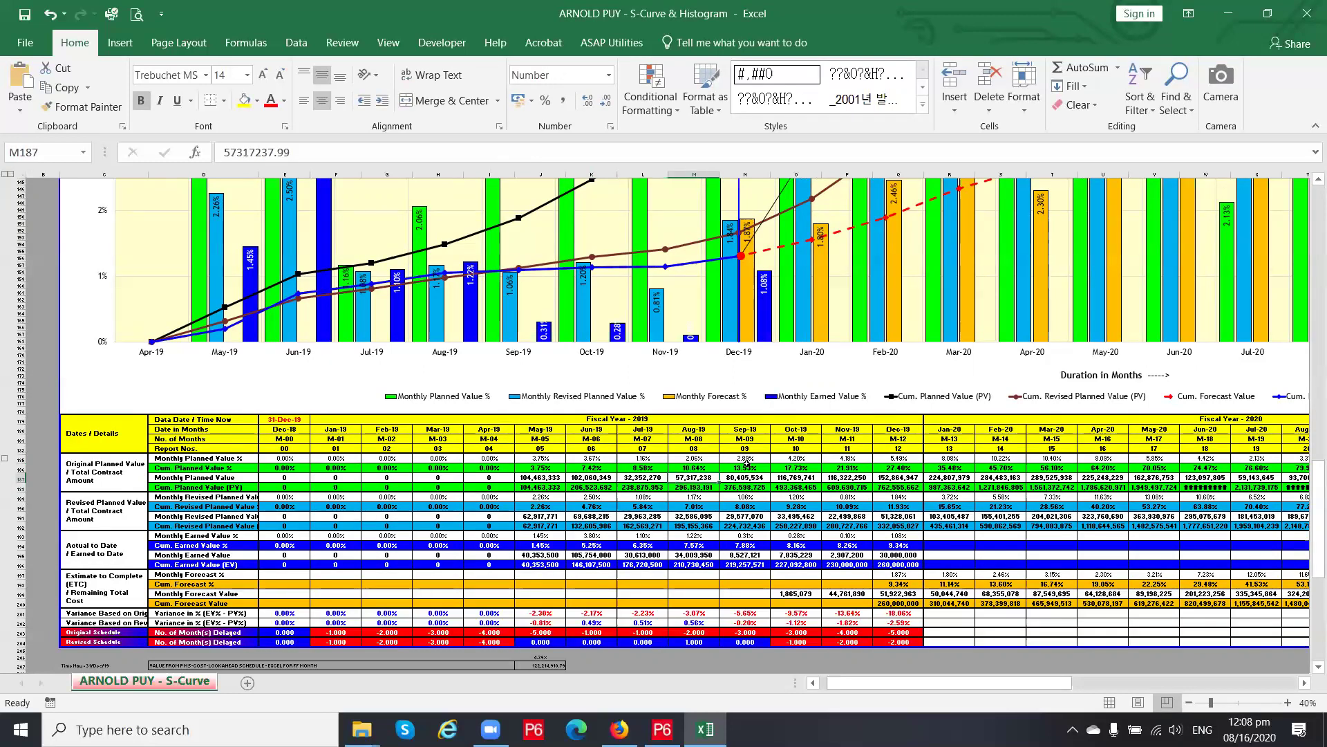
pyautogui.press('Up')
pyautogui.press('Down')
# Revisit J187 through L187 and compare L186's cumulative formula with L187's value
pyautogui.press('Left')
pyautogui.press('Left')
pyautogui.press('Left')
pyautogui.press('Left')
pyautogui.press('Left')
pyautogui.press('Left')
pyautogui.press('Left')
pyautogui.press('Left')
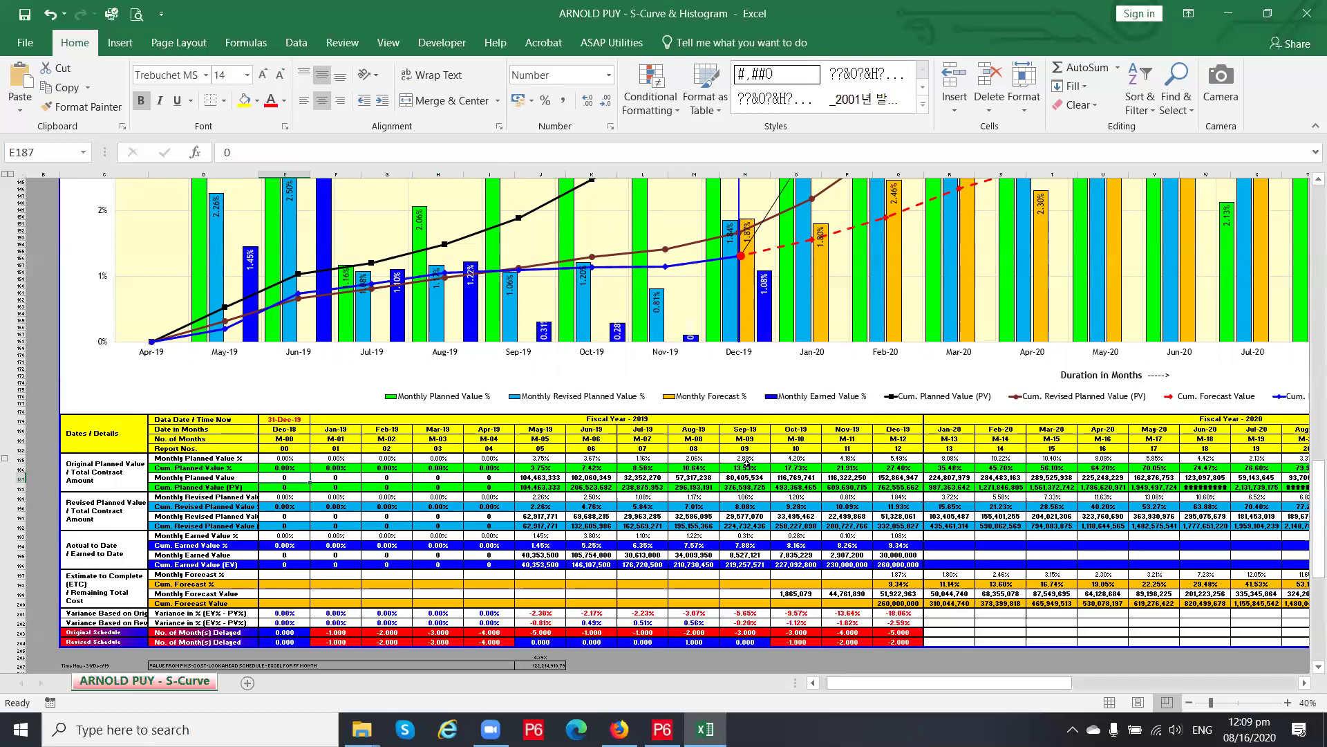
pyautogui.press('Right')
pyautogui.press('Right')
pyautogui.press('Right')
pyautogui.press('Right')
pyautogui.press('Right')
pyautogui.press('Right')
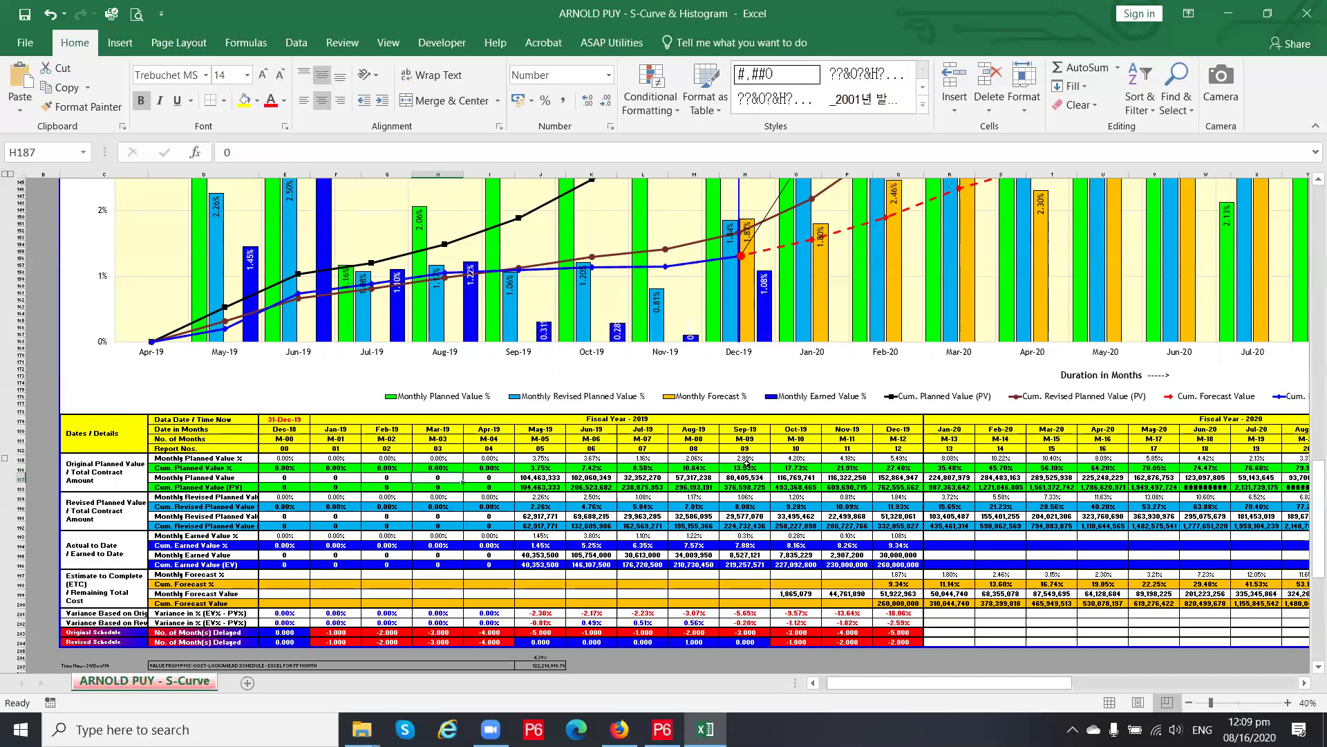
pyautogui.press('Right')
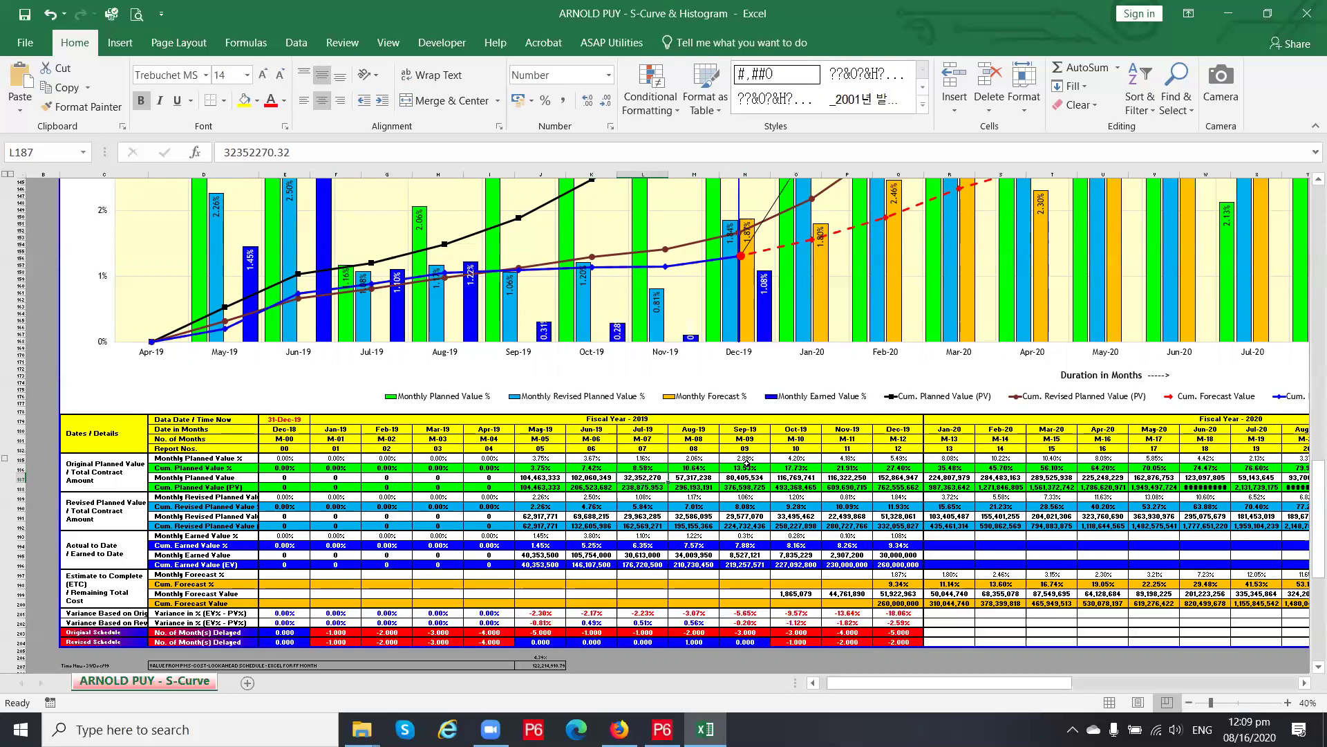
pyautogui.press('Up')
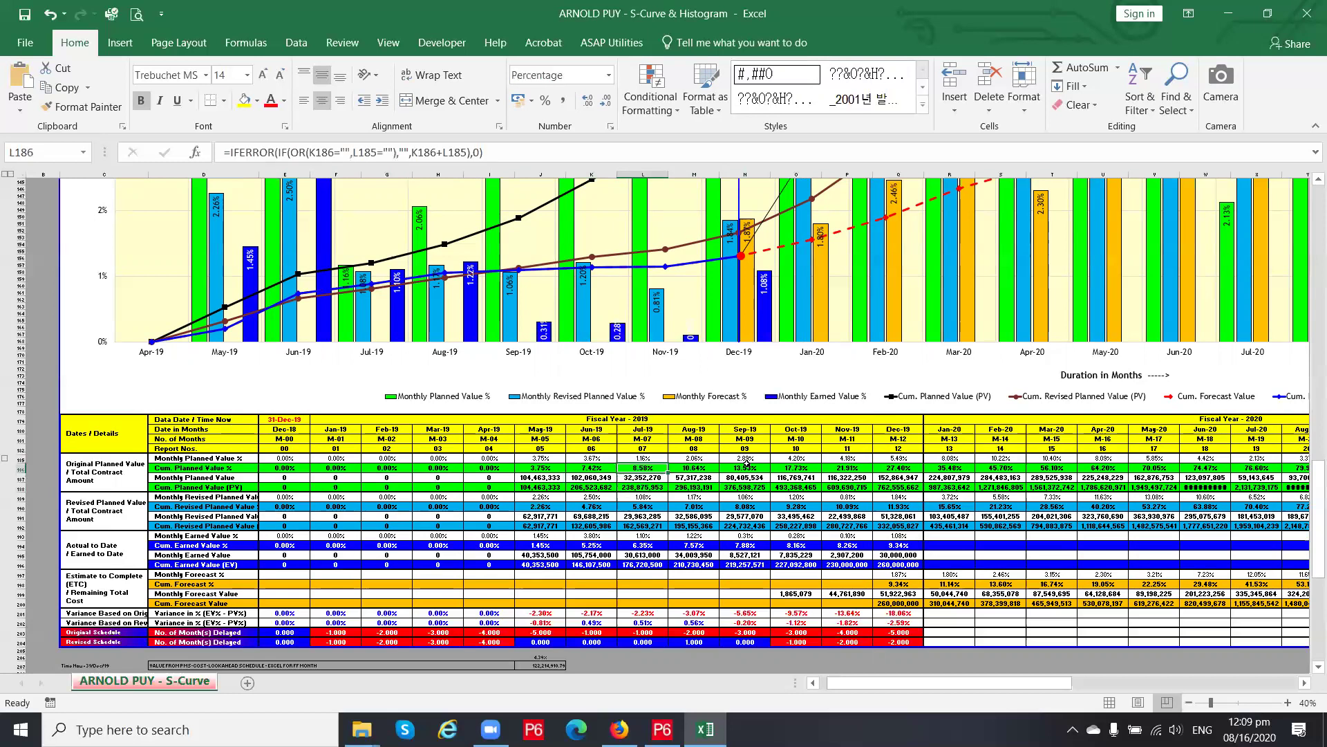
pyautogui.press('Down')
pyautogui.press('Up')
pyautogui.press('Down')
pyautogui.press('Up')
pyautogui.press('Down')
# Enter 'a' in cell I186 to trigger the do-not-modify warning
pyautogui.click(506, 468)
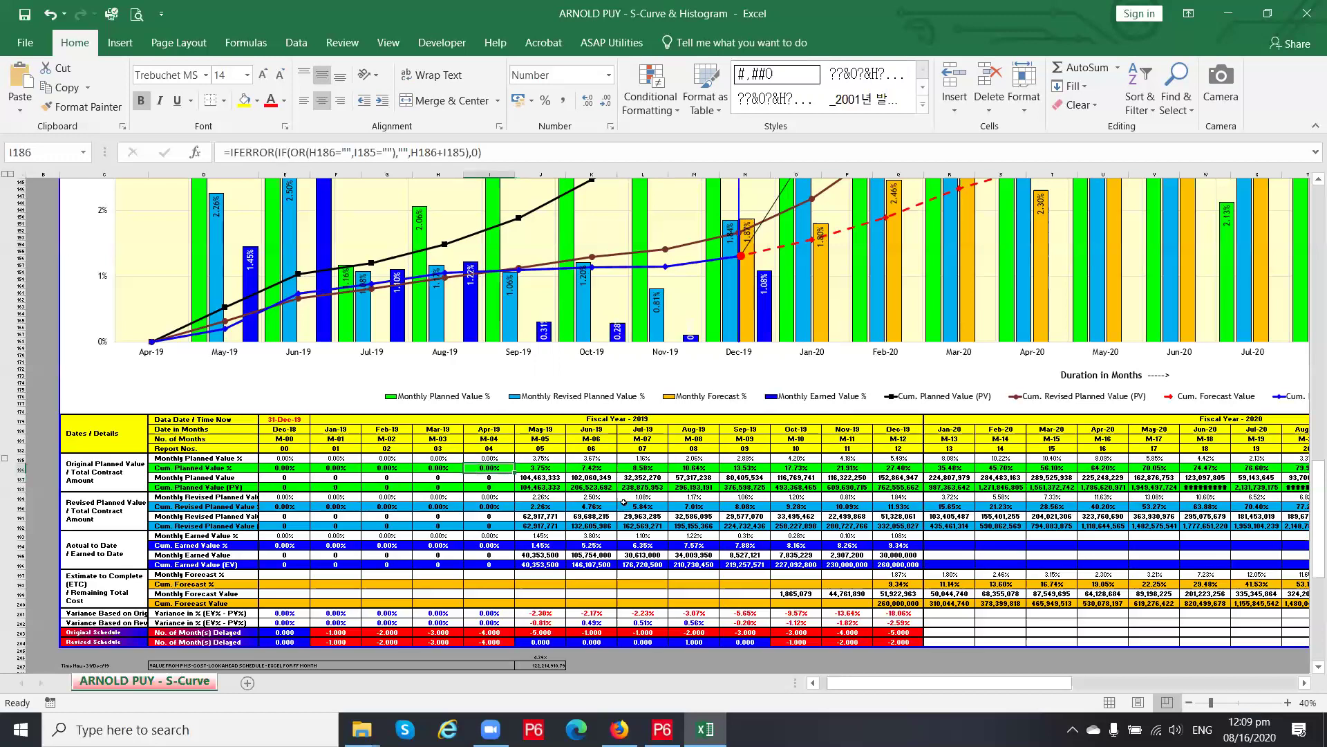
pyautogui.write('a')
pyautogui.press('Return')
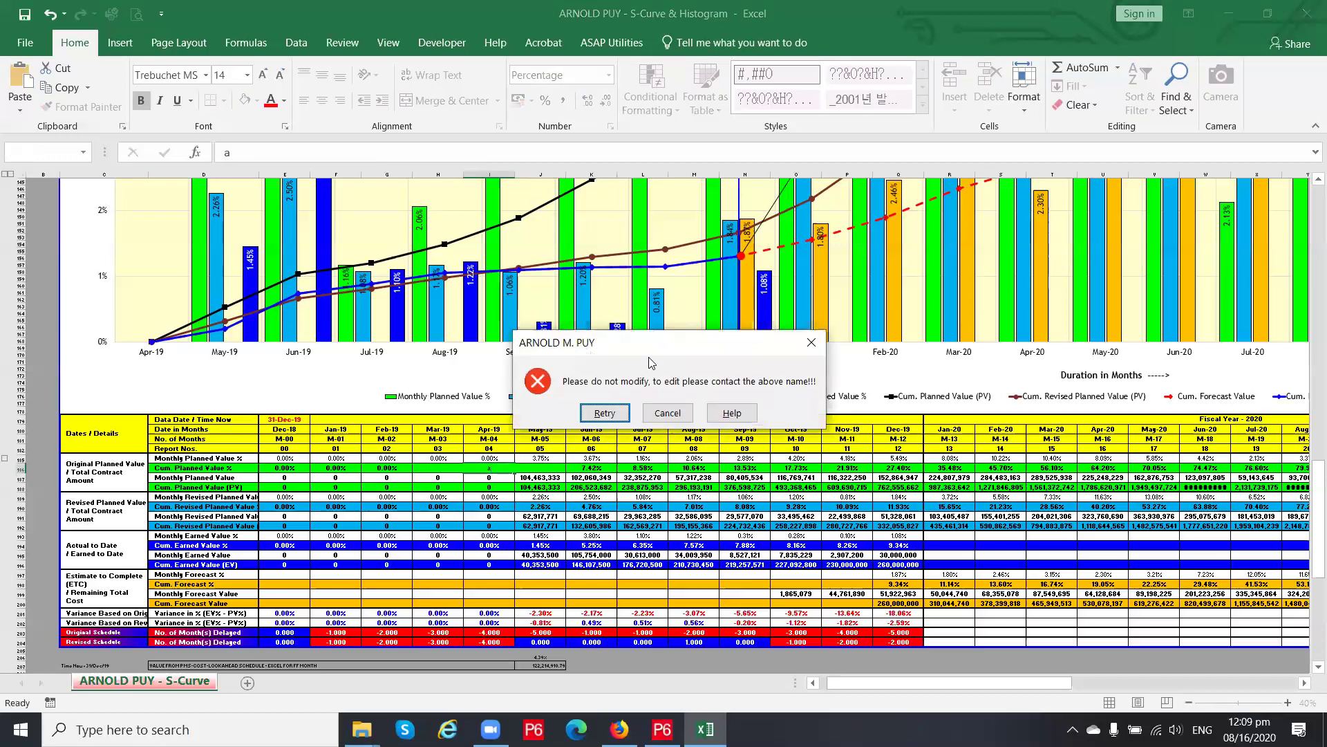
# Dismiss the do-not-modify warning, end the interrupted macro and return to cell I186
pyautogui.press('Escape')
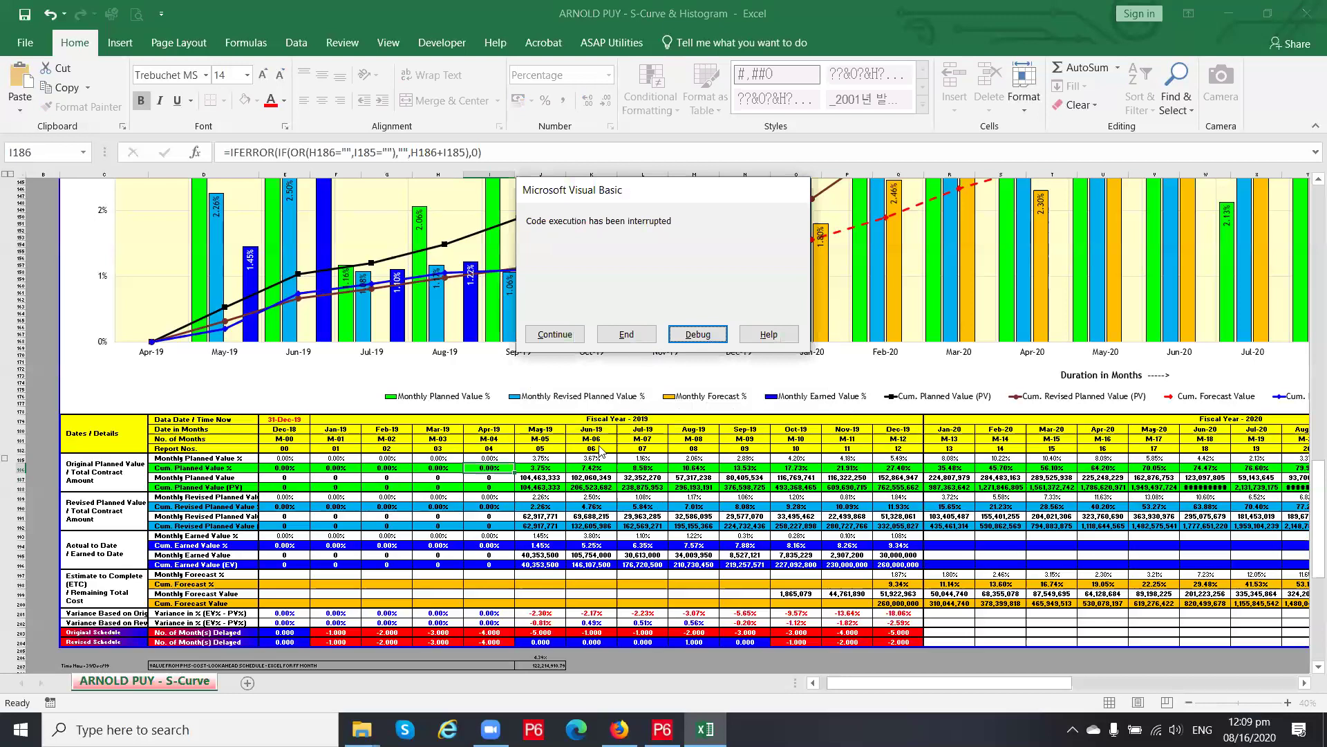
pyautogui.click(626, 334)
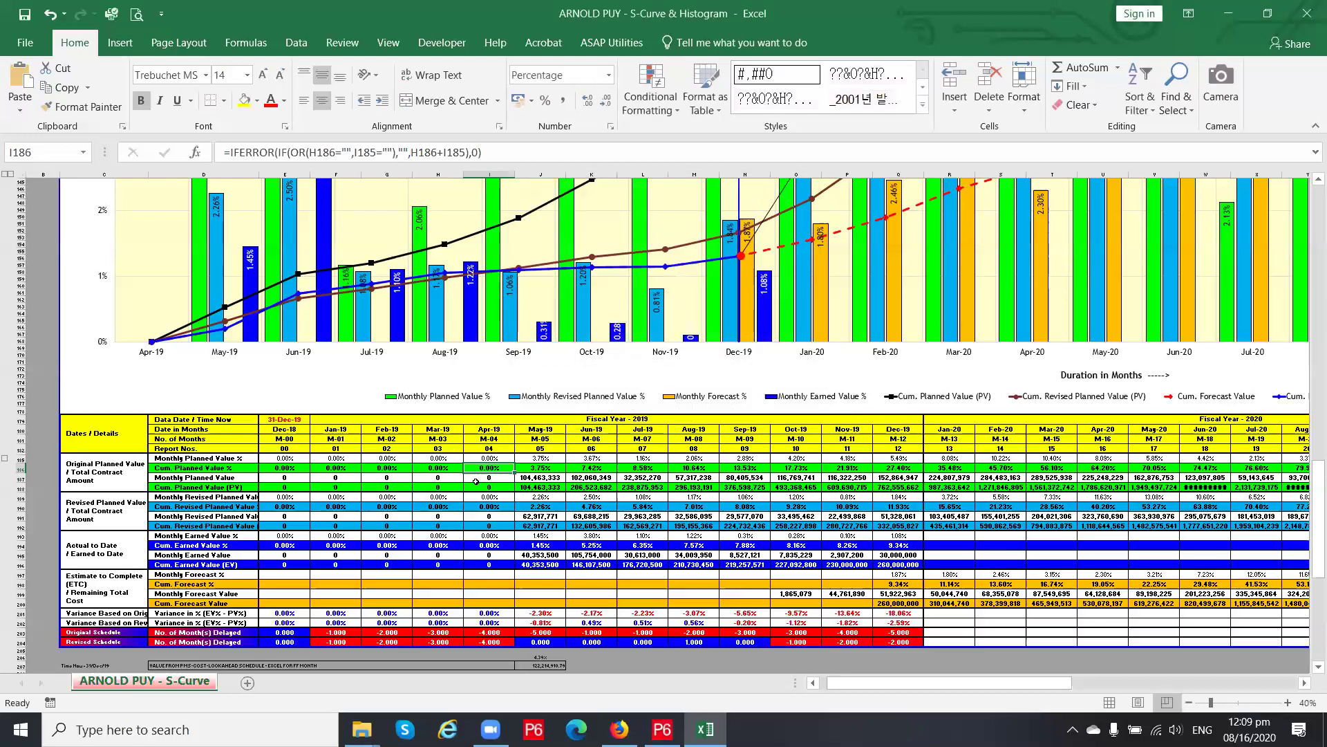
pyautogui.click(491, 477)
pyautogui.press('Up')
# Review I186's Data Validation rule, switching Allow to Any value, then cancel the dialog
pyautogui.click(296, 42)
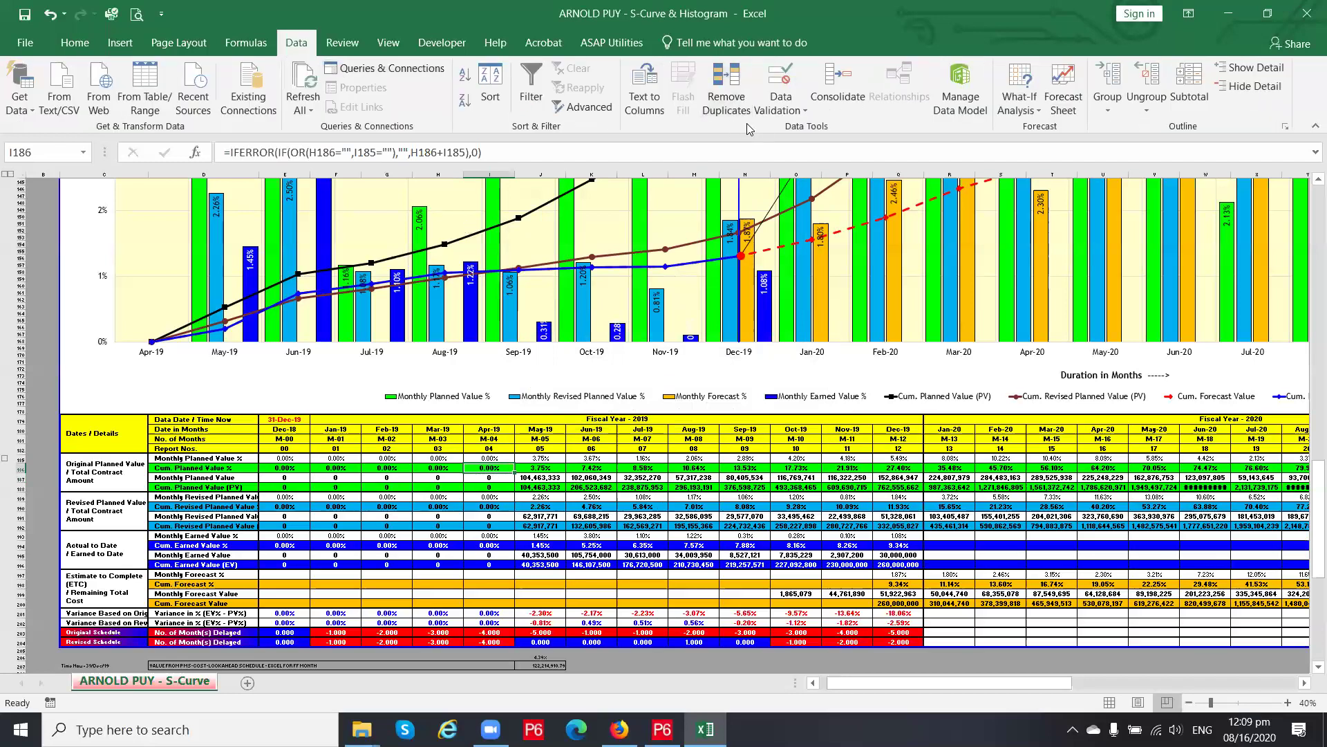
pyautogui.click(780, 104)
pyautogui.click(795, 130)
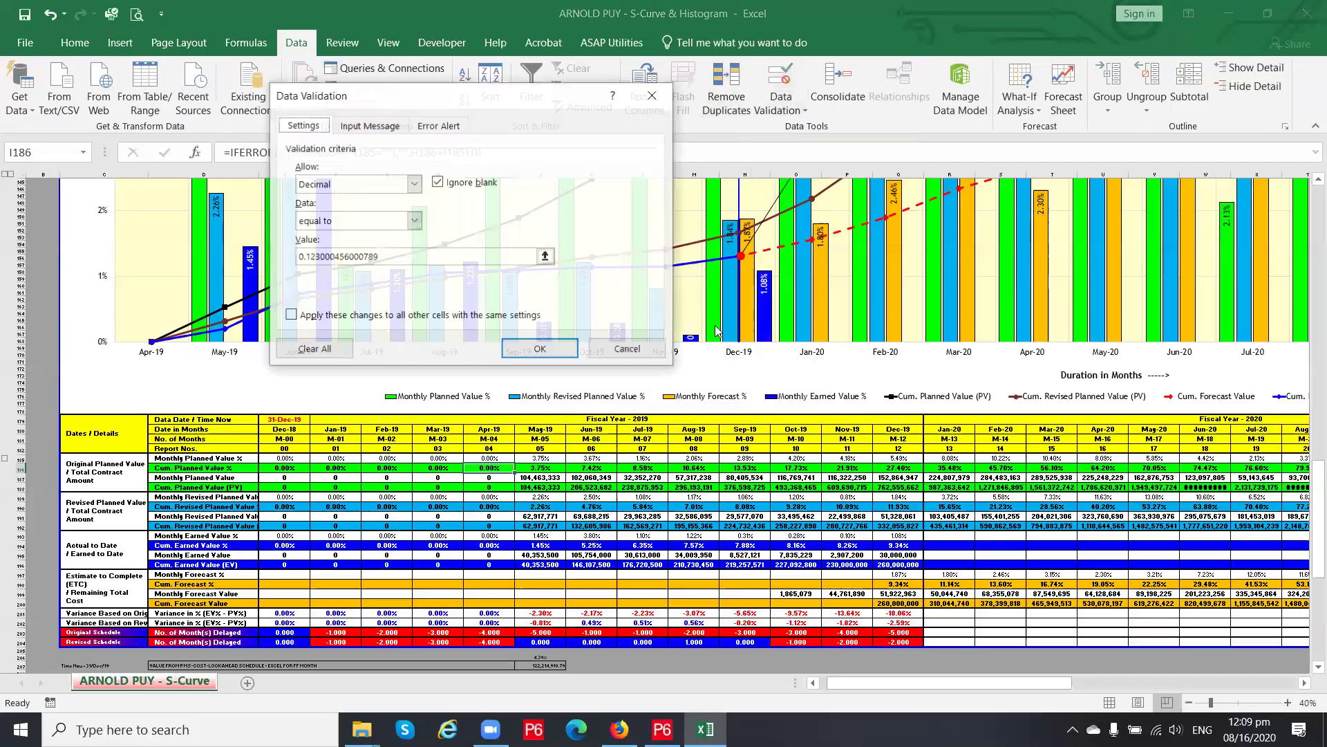
pyautogui.click(377, 186)
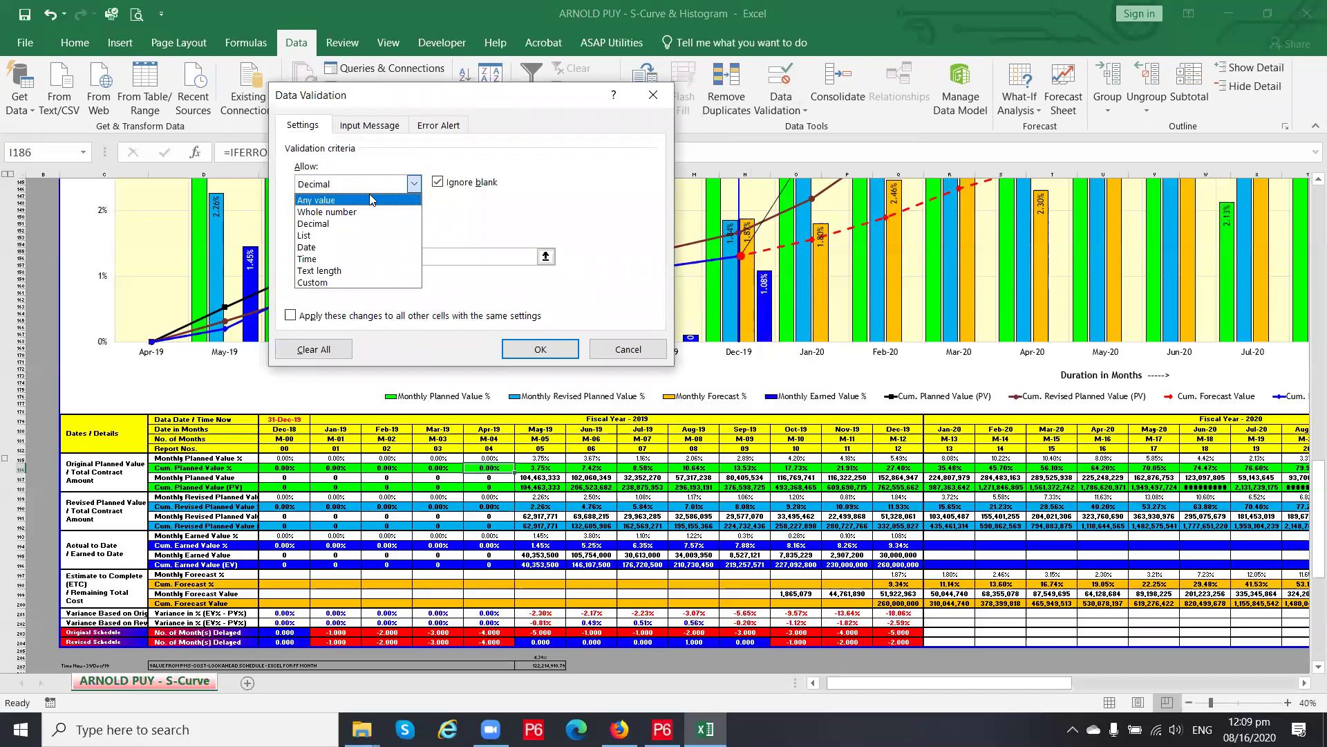
pyautogui.click(372, 200)
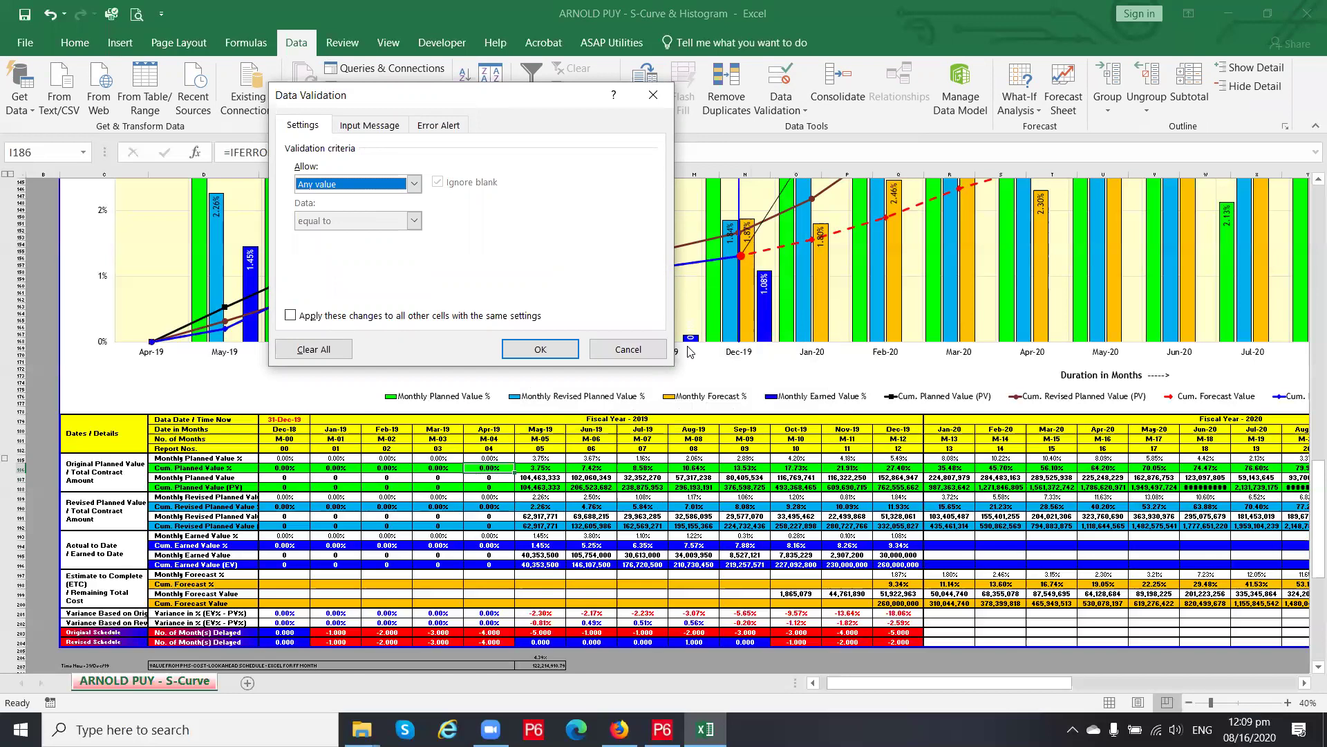
pyautogui.click(657, 349)
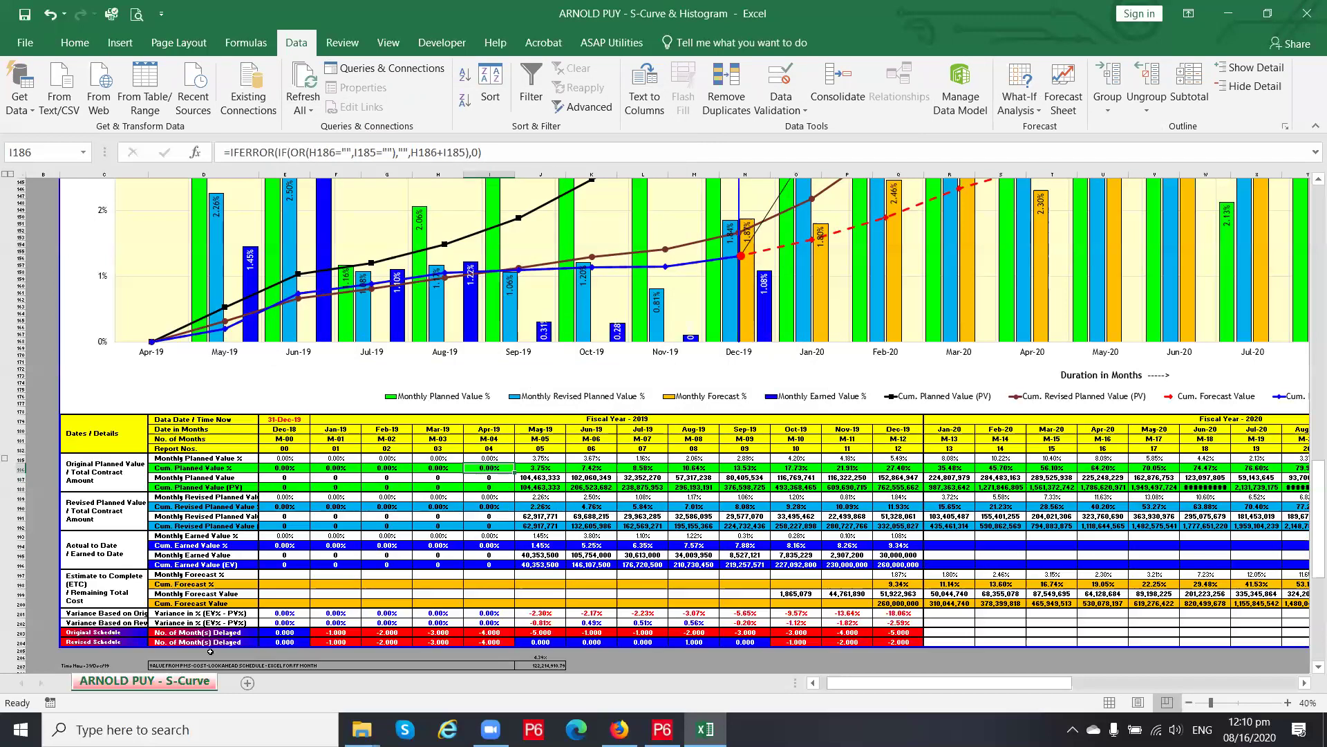
# Read the S-Curve sheet's validation code, checking IgnoreBlank and the ErrorTitle string
pyautogui.rightClick(194, 683)
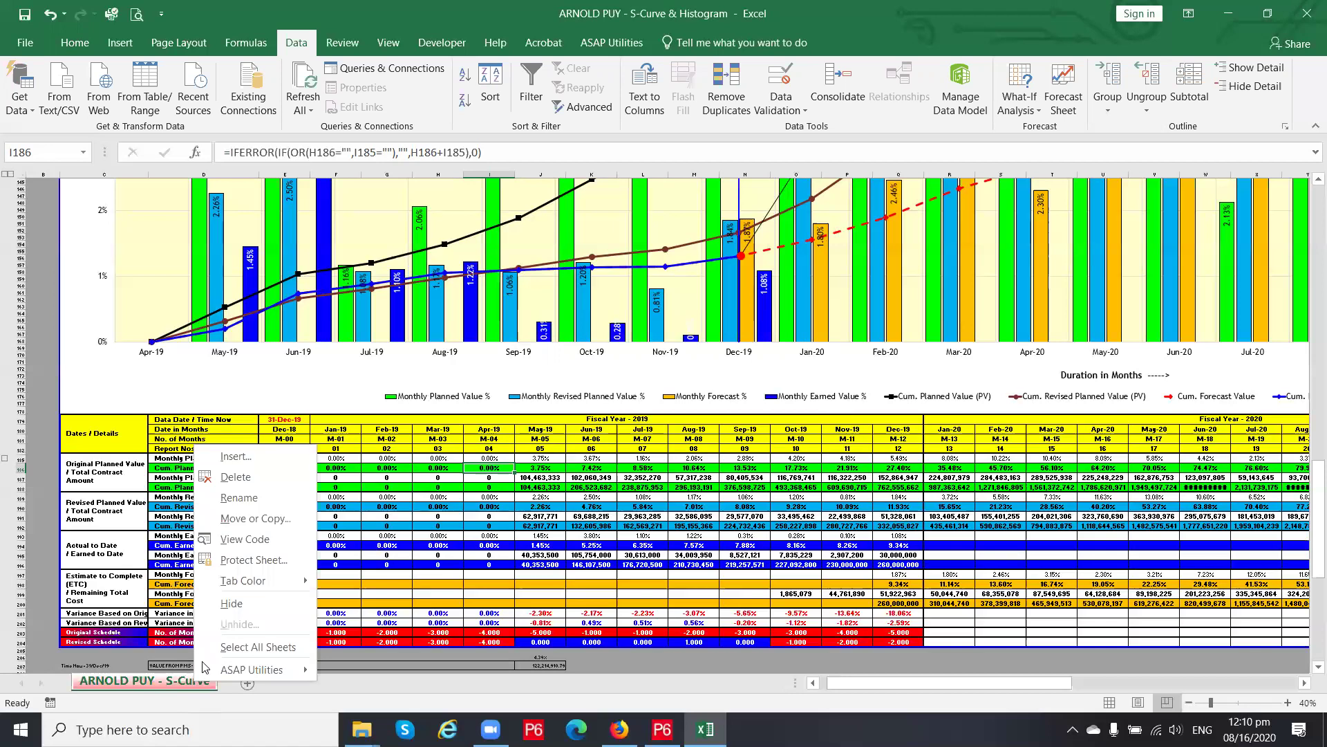
pyautogui.click(238, 540)
pyautogui.click(663, 383)
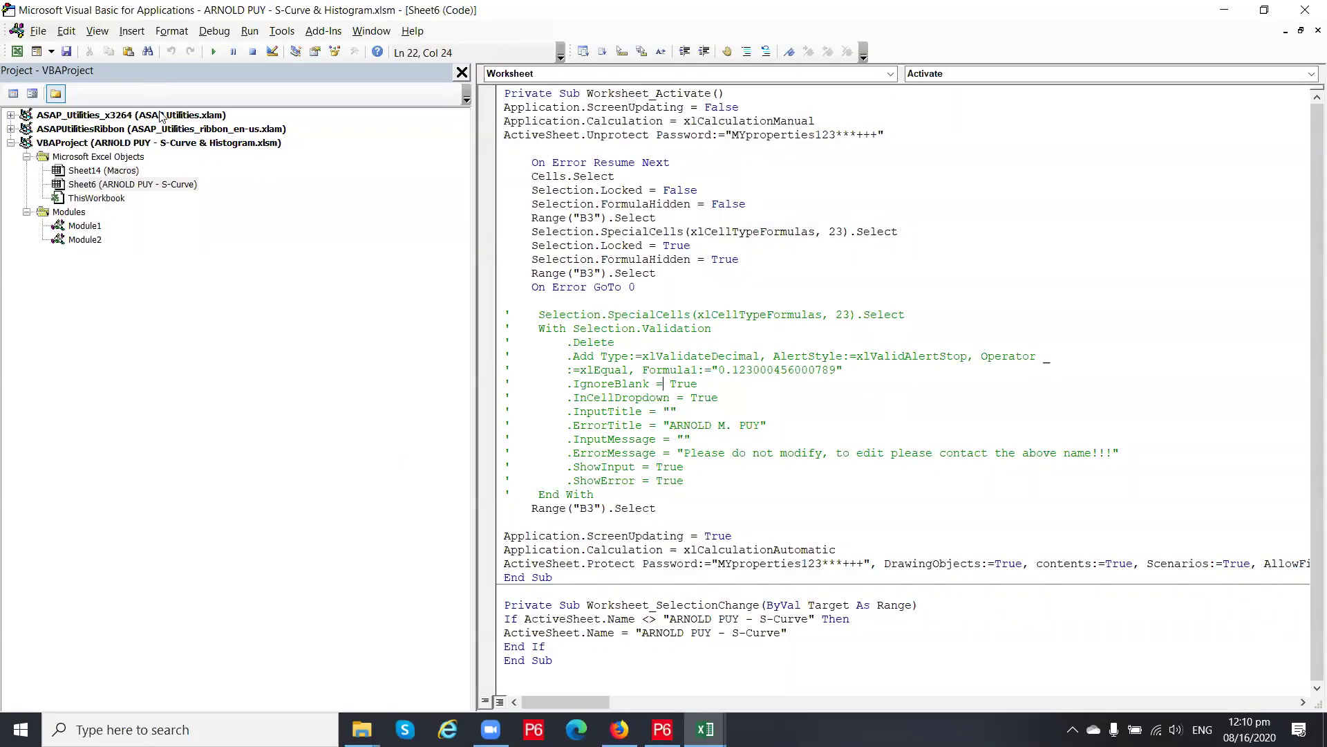
pyautogui.doubleClick(116, 200)
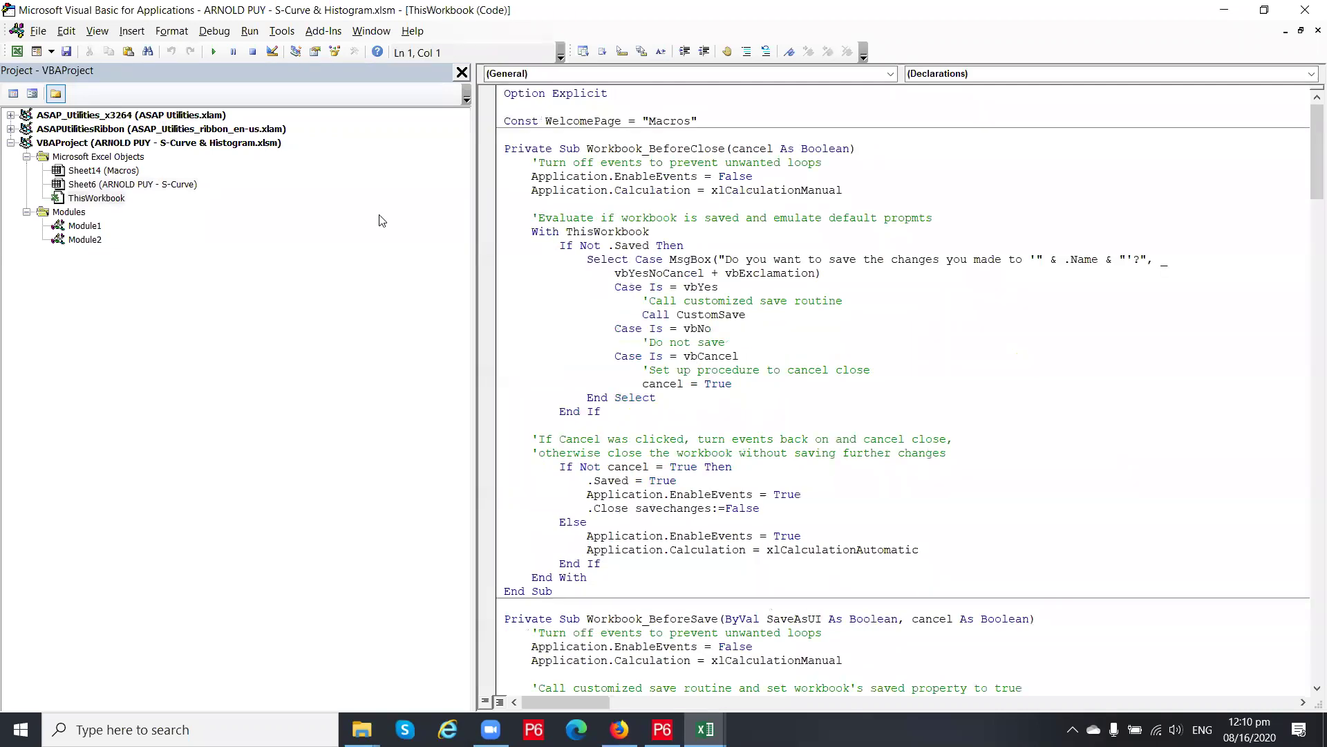
pyautogui.doubleClick(178, 185)
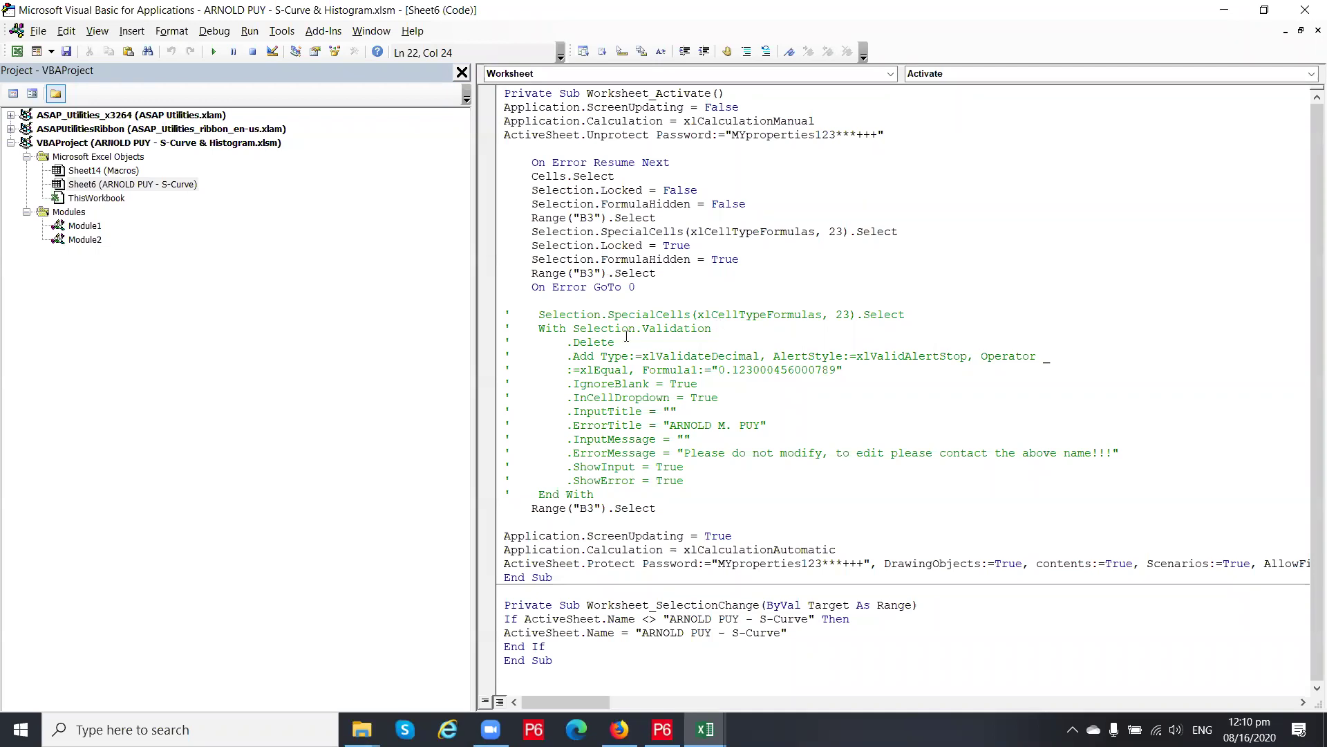
pyautogui.click(599, 496)
pyautogui.moveTo(668, 425); pyautogui.dragTo(1088, 453)
pyautogui.click(837, 419)
# Review ThisWorkbook's Open routine: IgnoreBlank, the decimal validation type and error title
pyautogui.doubleClick(95, 198)
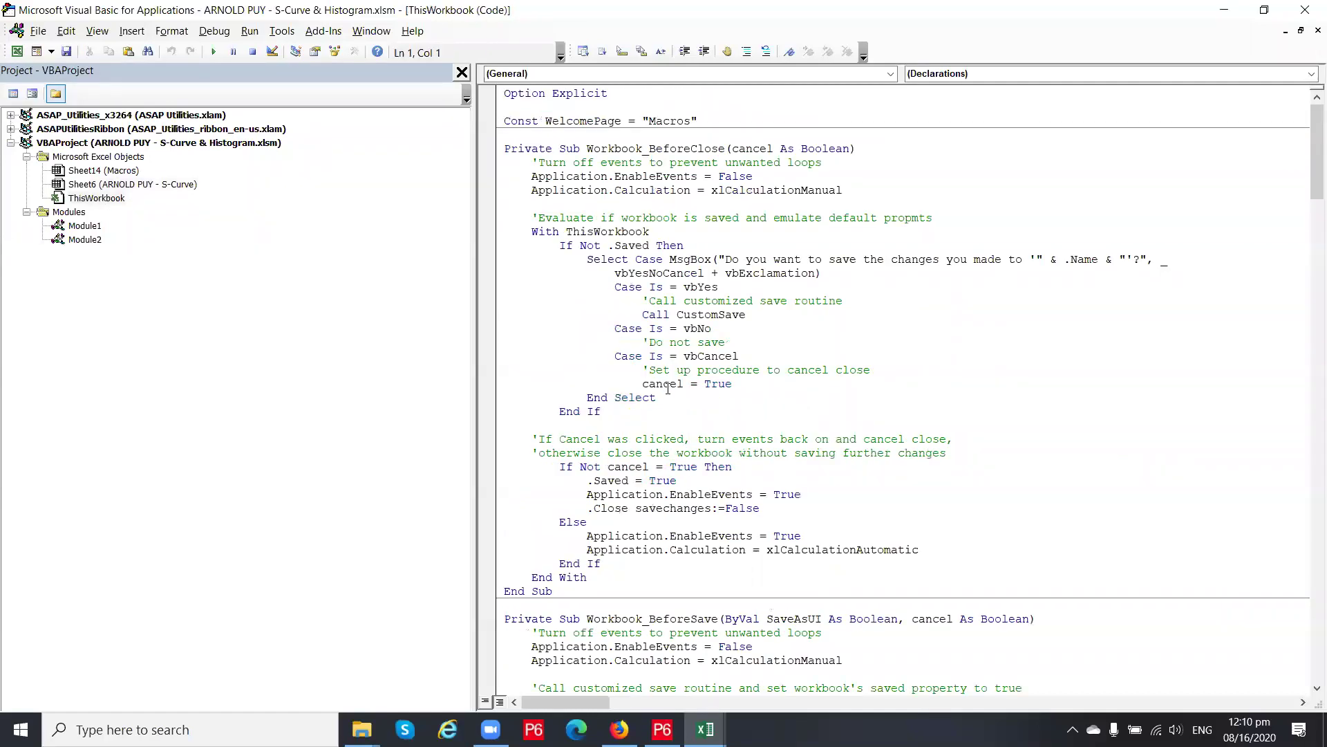
pyautogui.scroll(-20, 668, 389)
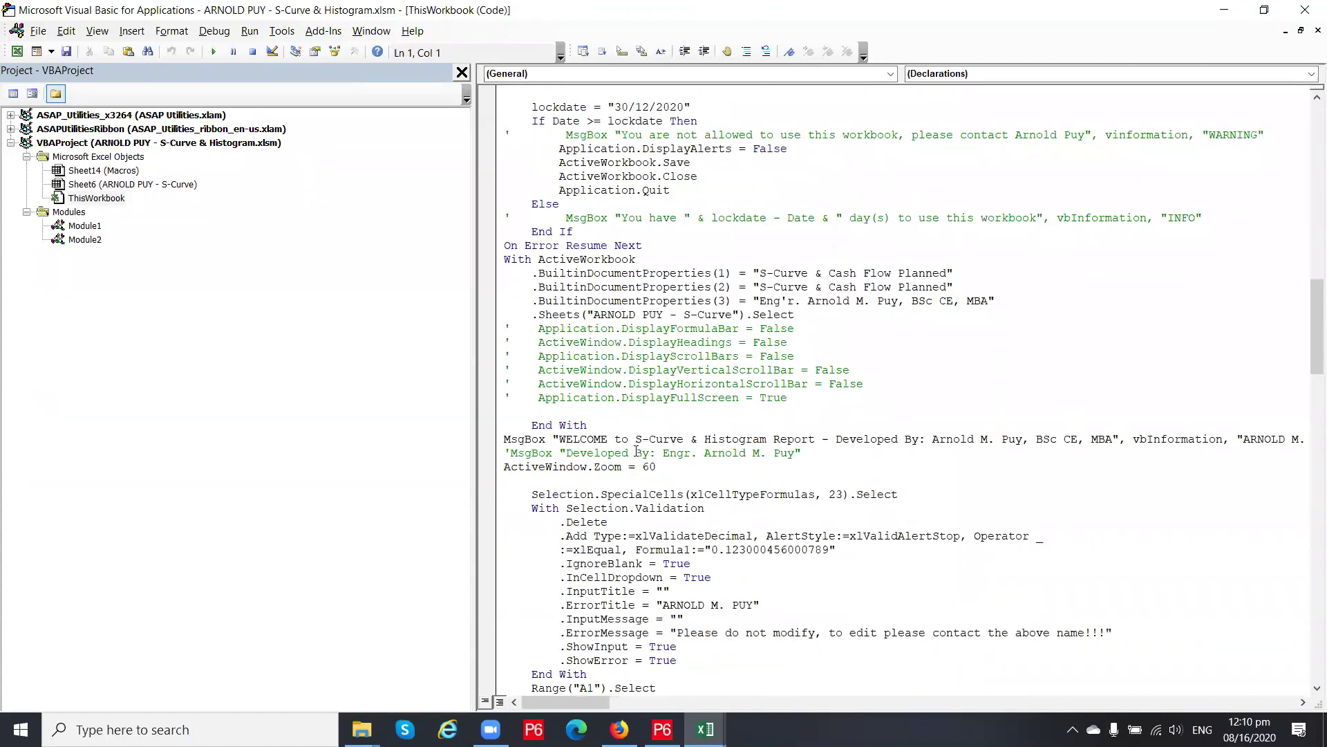
pyautogui.scroll(-5, 637, 451)
pyautogui.click(600, 356)
pyautogui.click(664, 325)
pyautogui.click(704, 397)
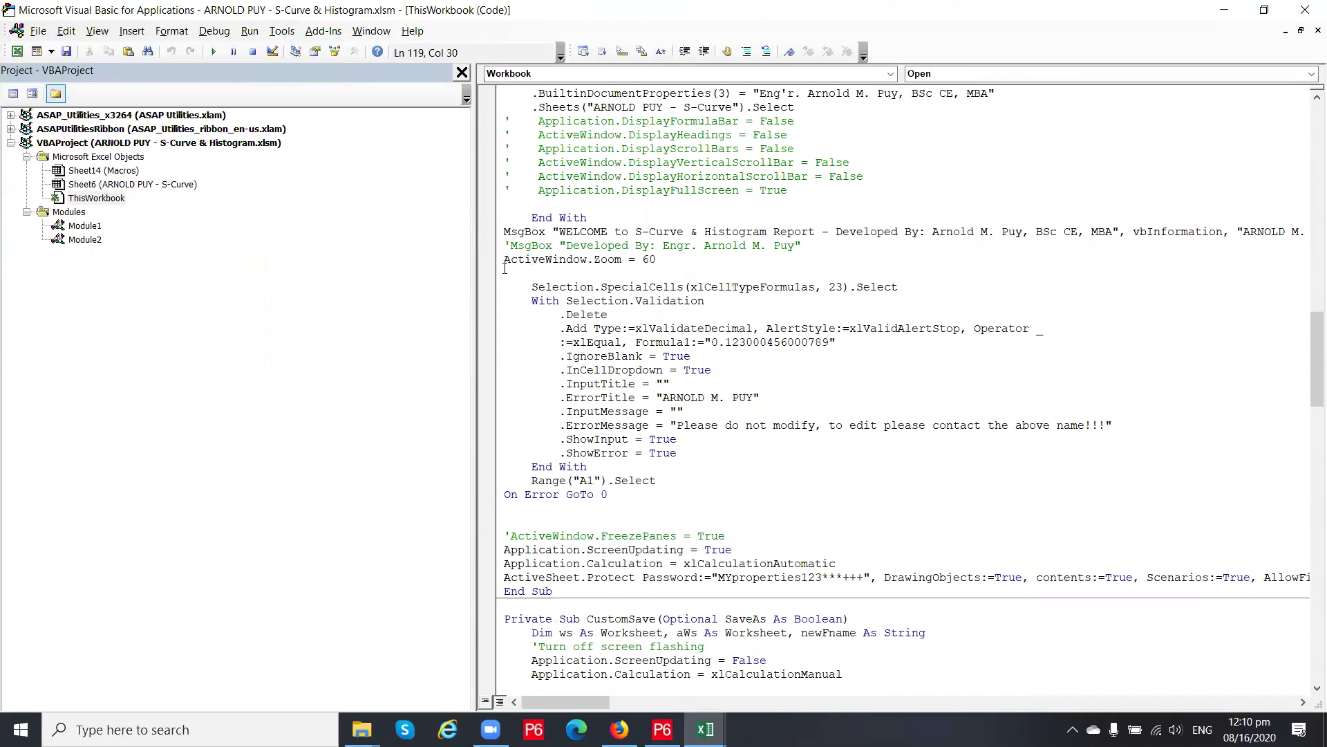
pyautogui.moveTo(517, 286); pyautogui.dragTo(677, 453)
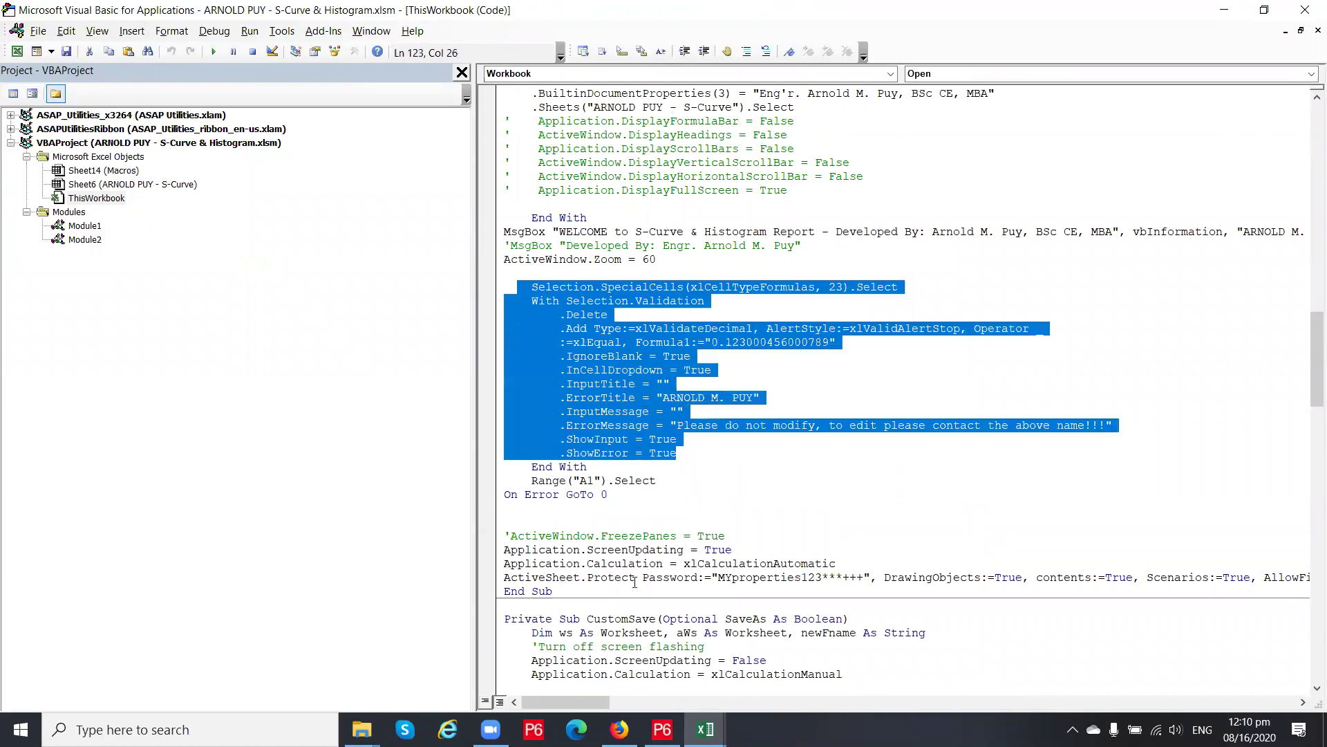
pyautogui.click(663, 326)
pyautogui.scroll(9, 664, 326)
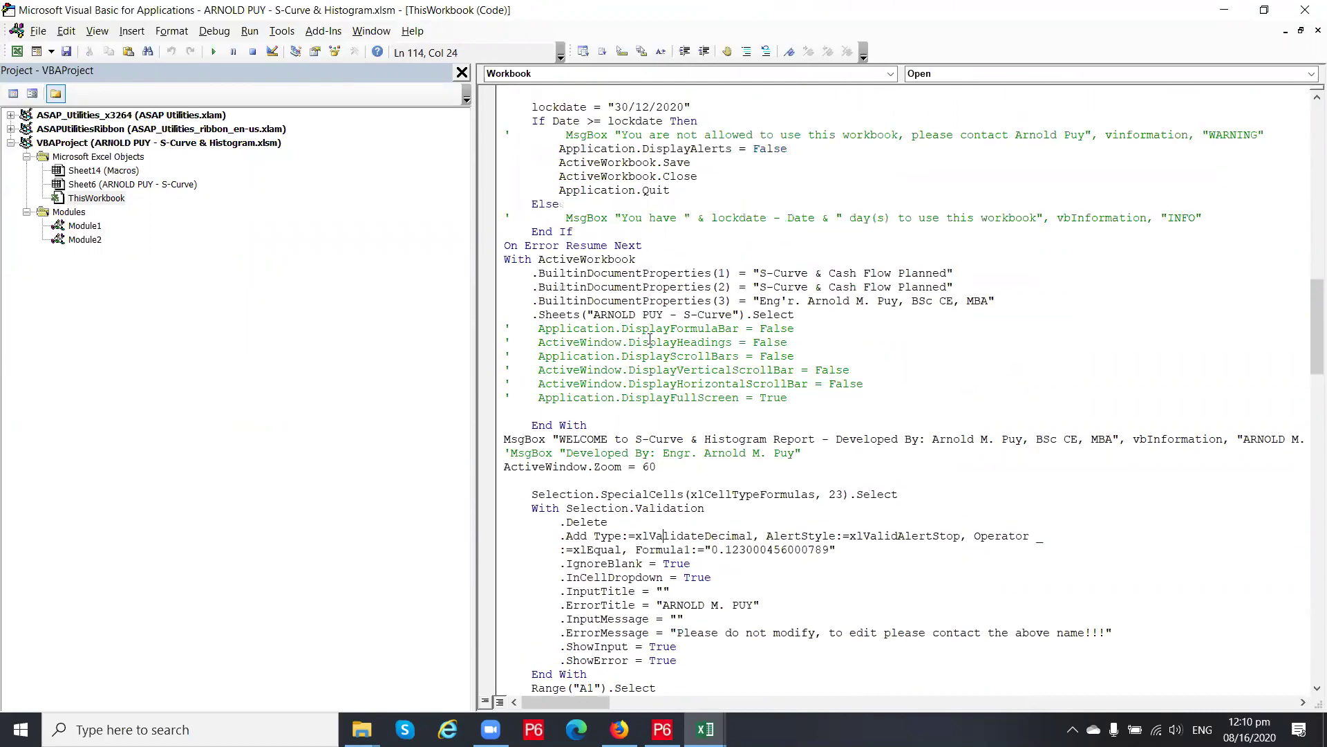
pyautogui.scroll(11, 522, 205)
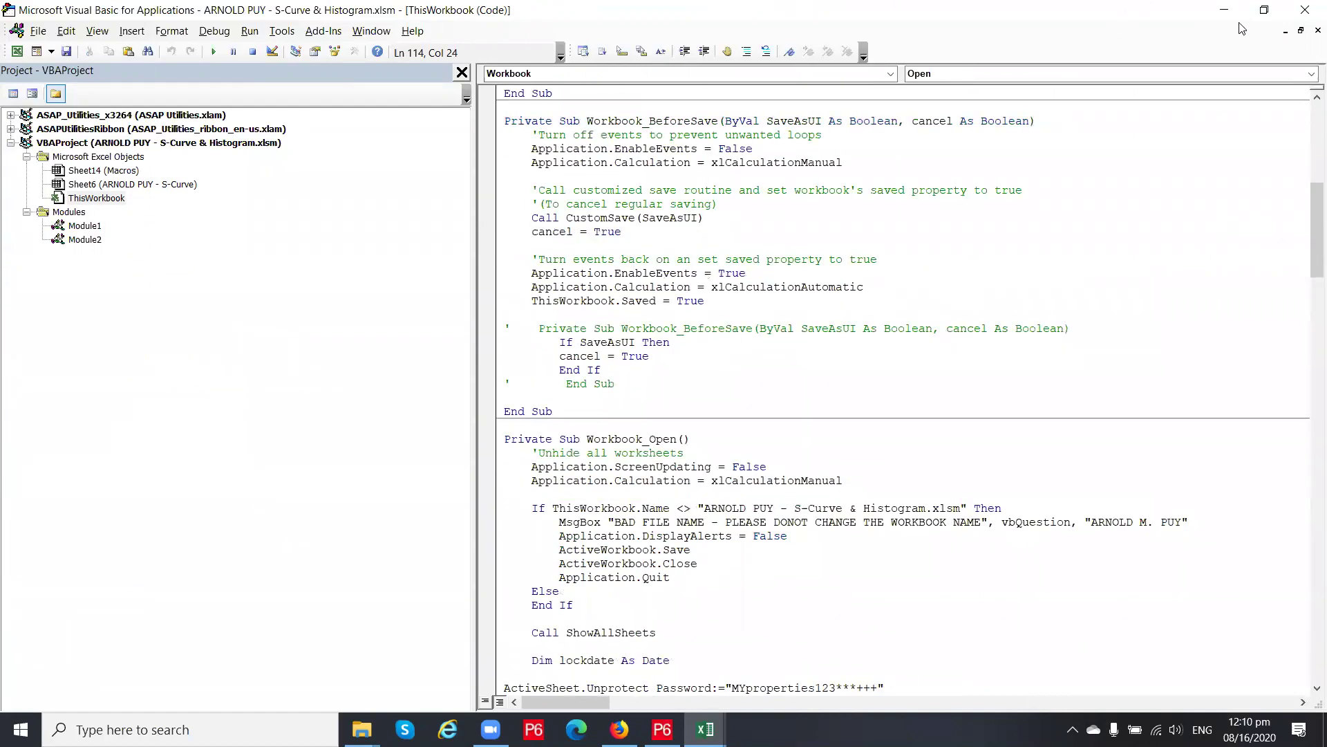
# Return to the S-Curve workbook and inspect the formulas in J185 and J186
pyautogui.click(705, 730)
pyautogui.click(647, 695)
pyautogui.click(541, 459)
pyautogui.click(536, 470)
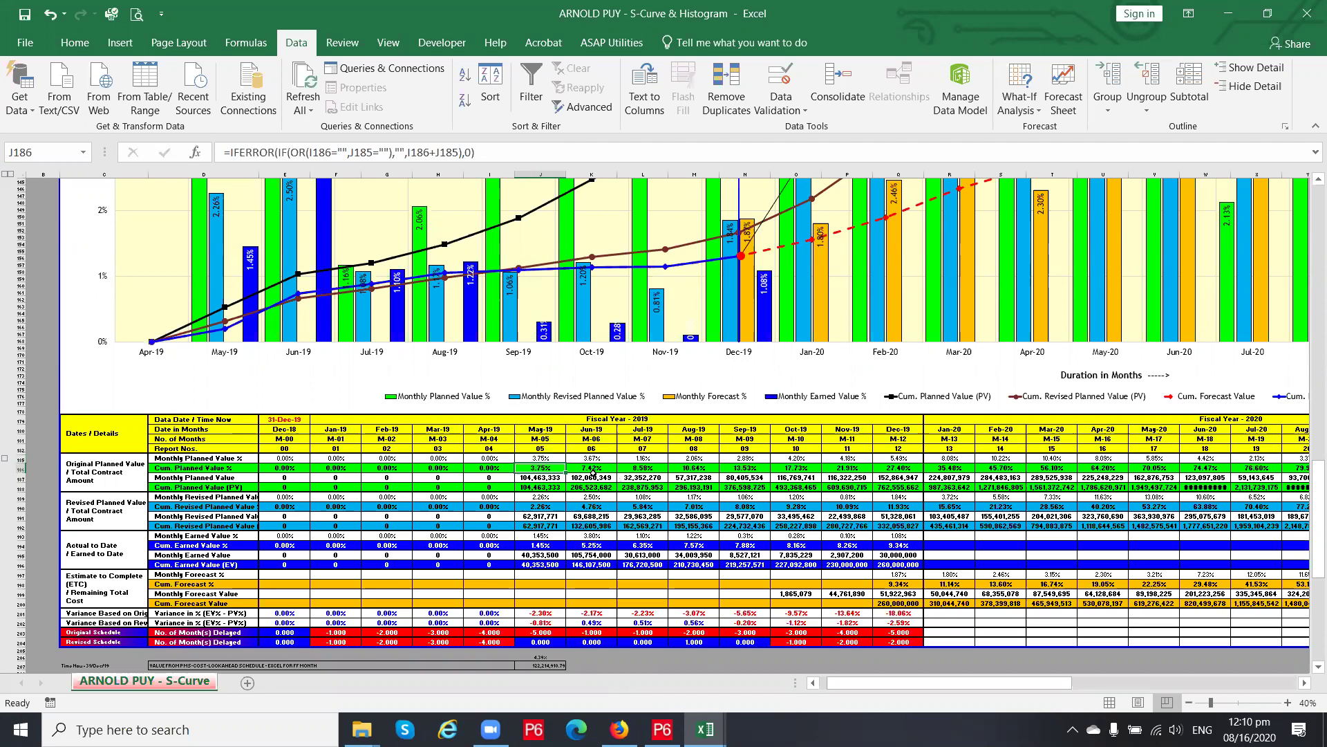
pyautogui.click(285, 488)
pyautogui.click(292, 479)
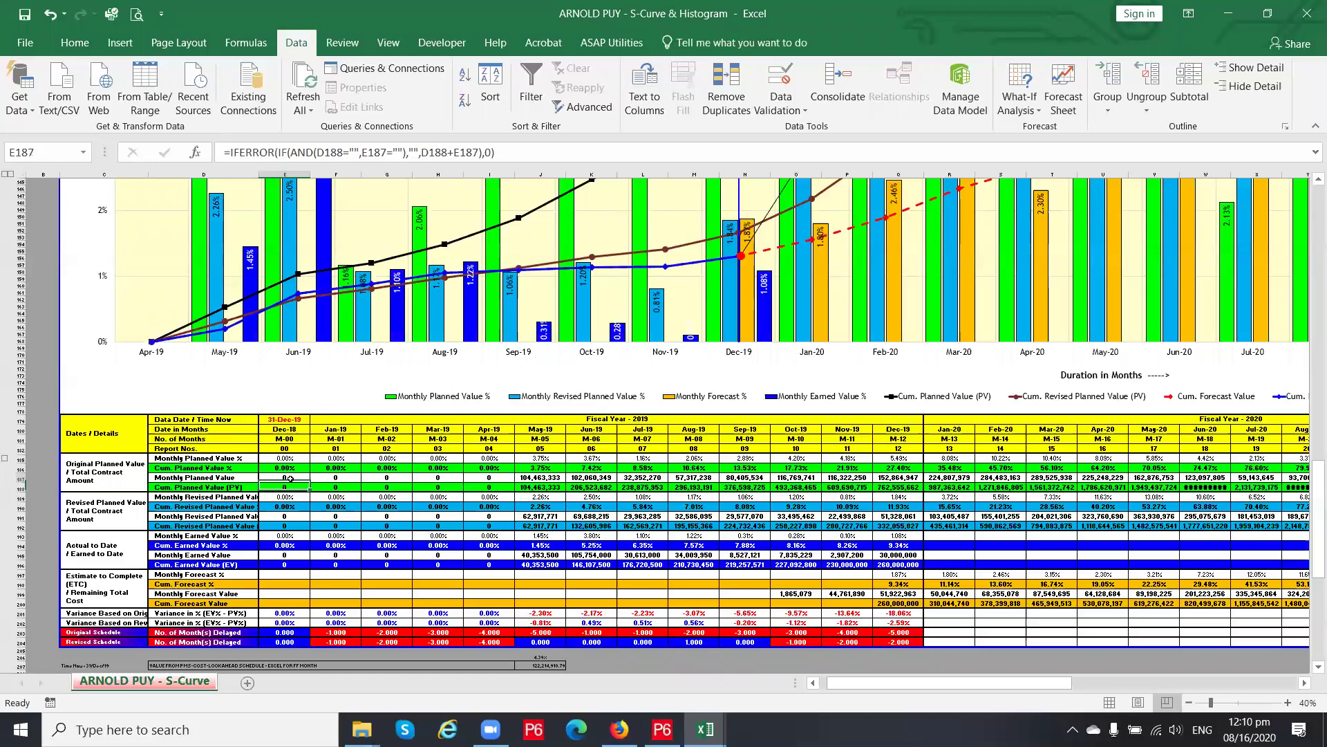
pyautogui.press('Right')
pyautogui.press('Right')
pyautogui.press('Right')
pyautogui.press('Right')
pyautogui.press('Right')
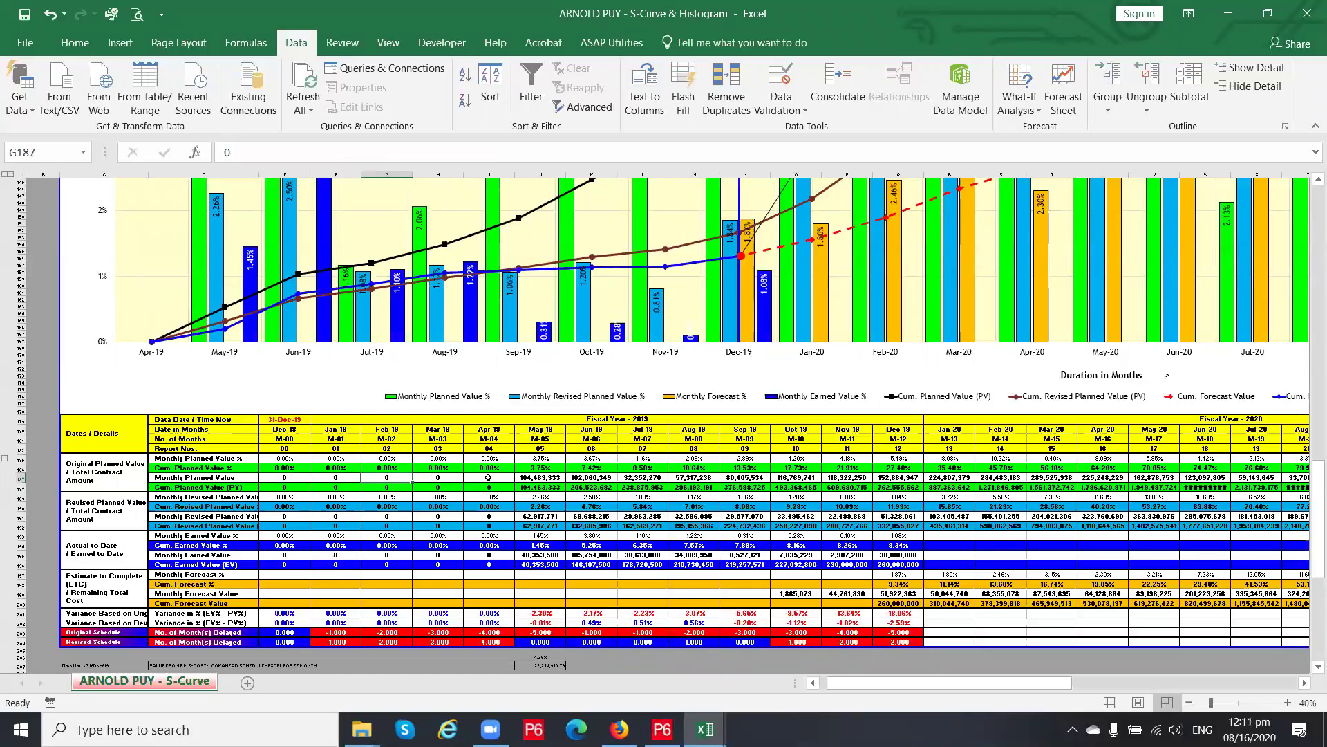
pyautogui.press('Right')
pyautogui.click(546, 477)
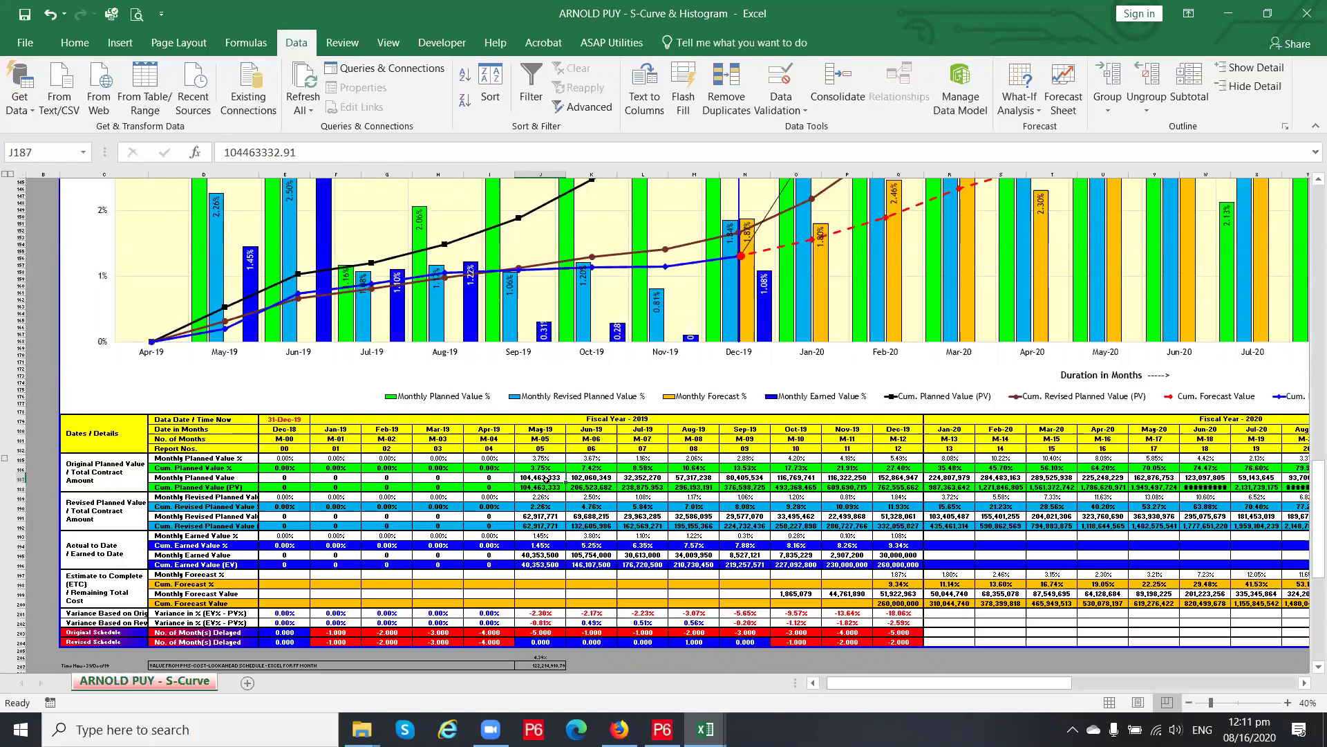
pyautogui.click(600, 475)
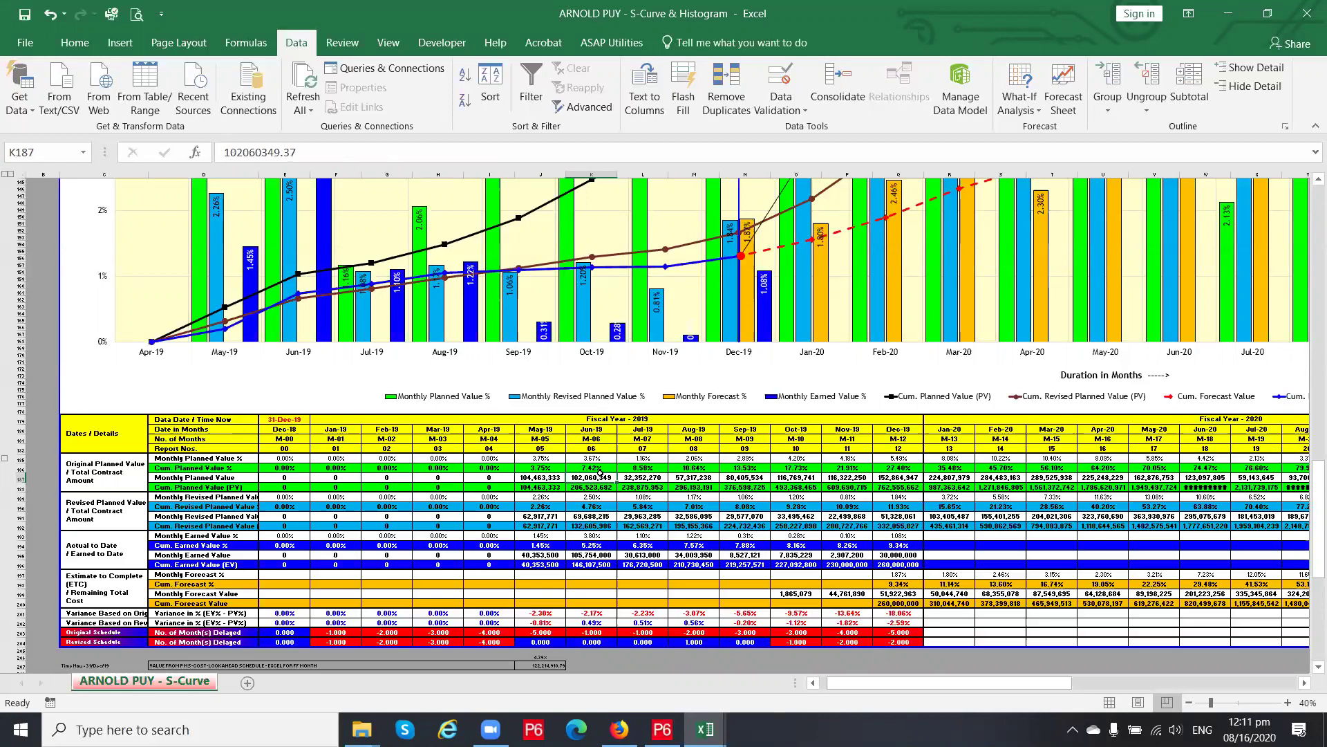
pyautogui.click(550, 478)
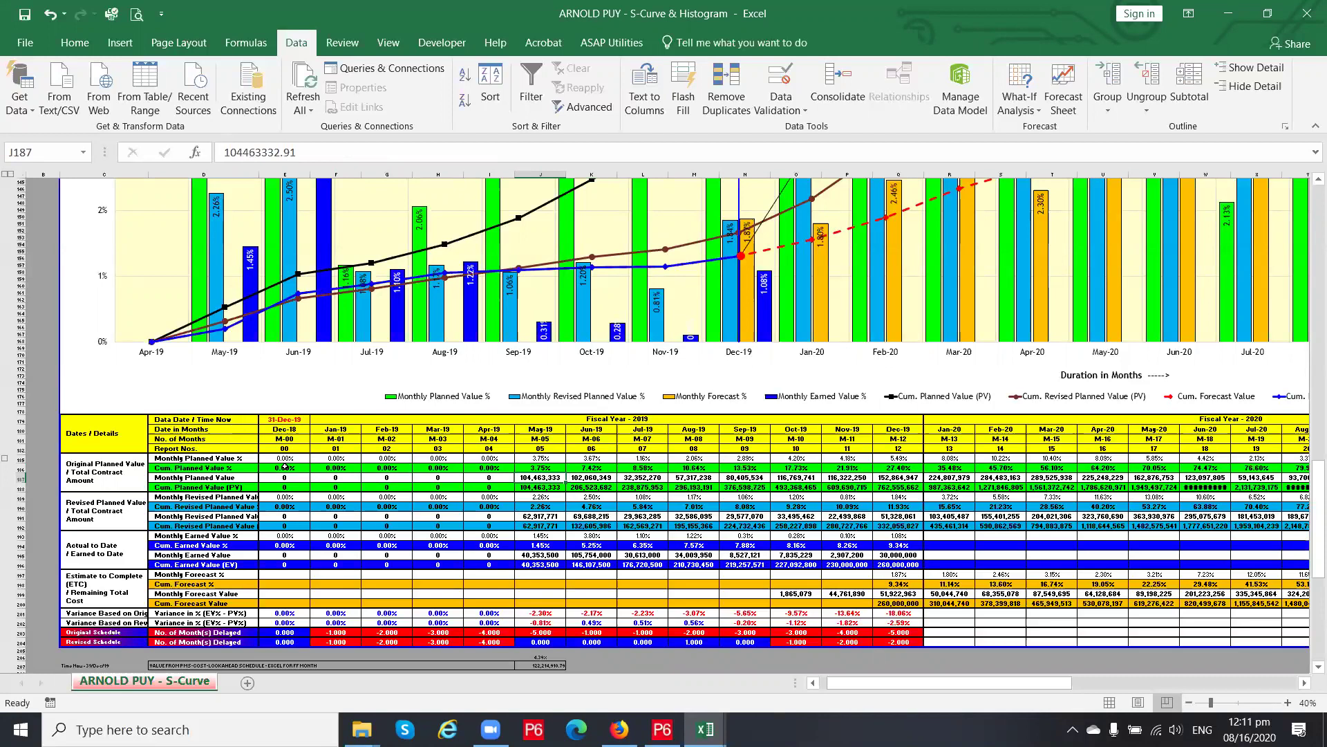
pyautogui.click(300, 478)
pyautogui.click(357, 479)
pyautogui.click(467, 477)
pyautogui.click(558, 478)
pyautogui.click(643, 478)
pyautogui.click(714, 476)
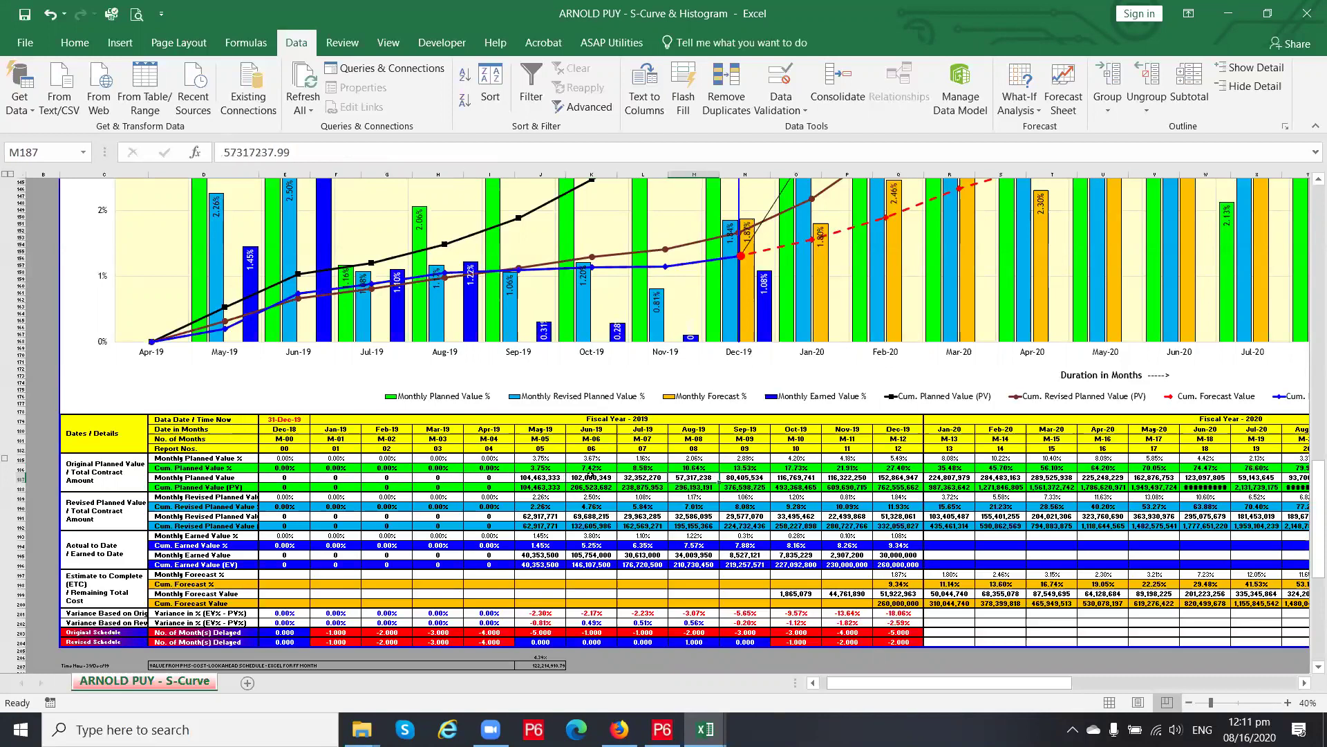
pyautogui.click(584, 477)
pyautogui.click(656, 476)
pyautogui.click(698, 475)
pyautogui.click(554, 478)
pyautogui.click(594, 479)
pyautogui.click(653, 478)
pyautogui.click(716, 477)
pyautogui.click(747, 478)
pyautogui.click(702, 471)
pyautogui.click(655, 477)
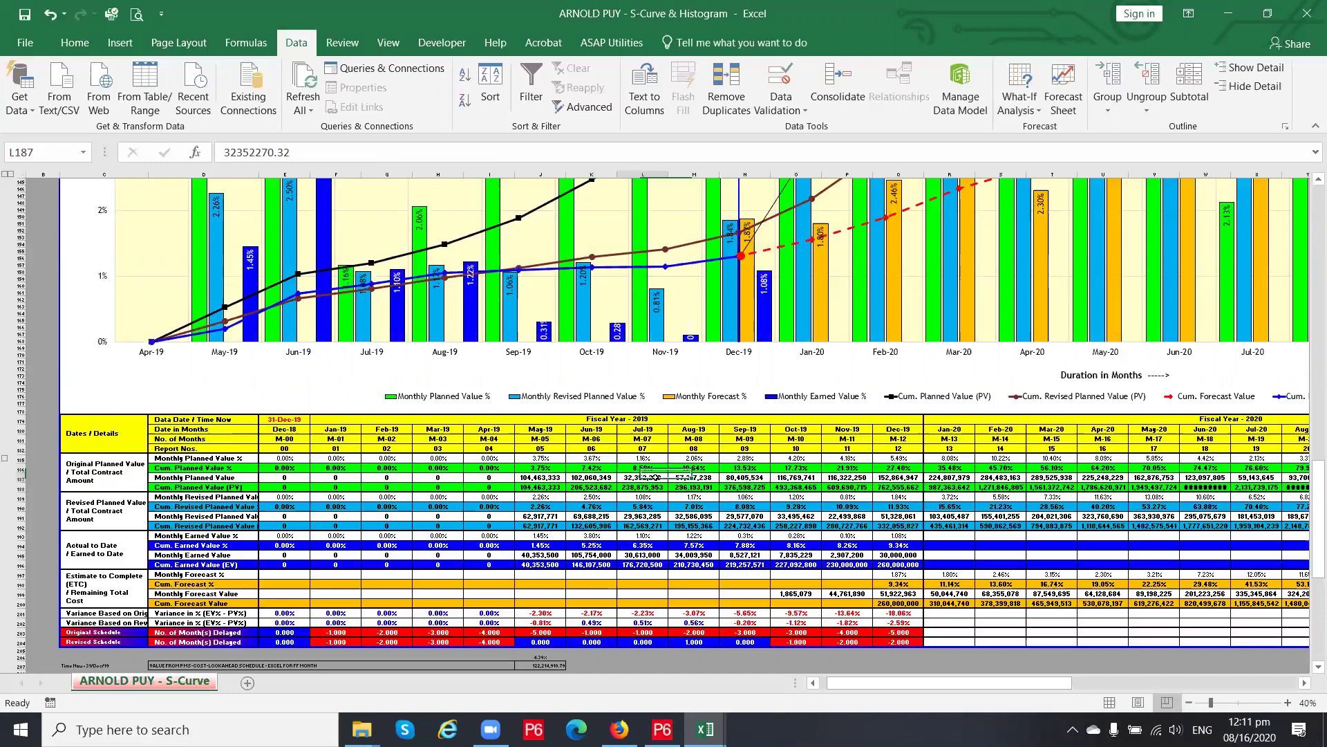
pyautogui.click(691, 477)
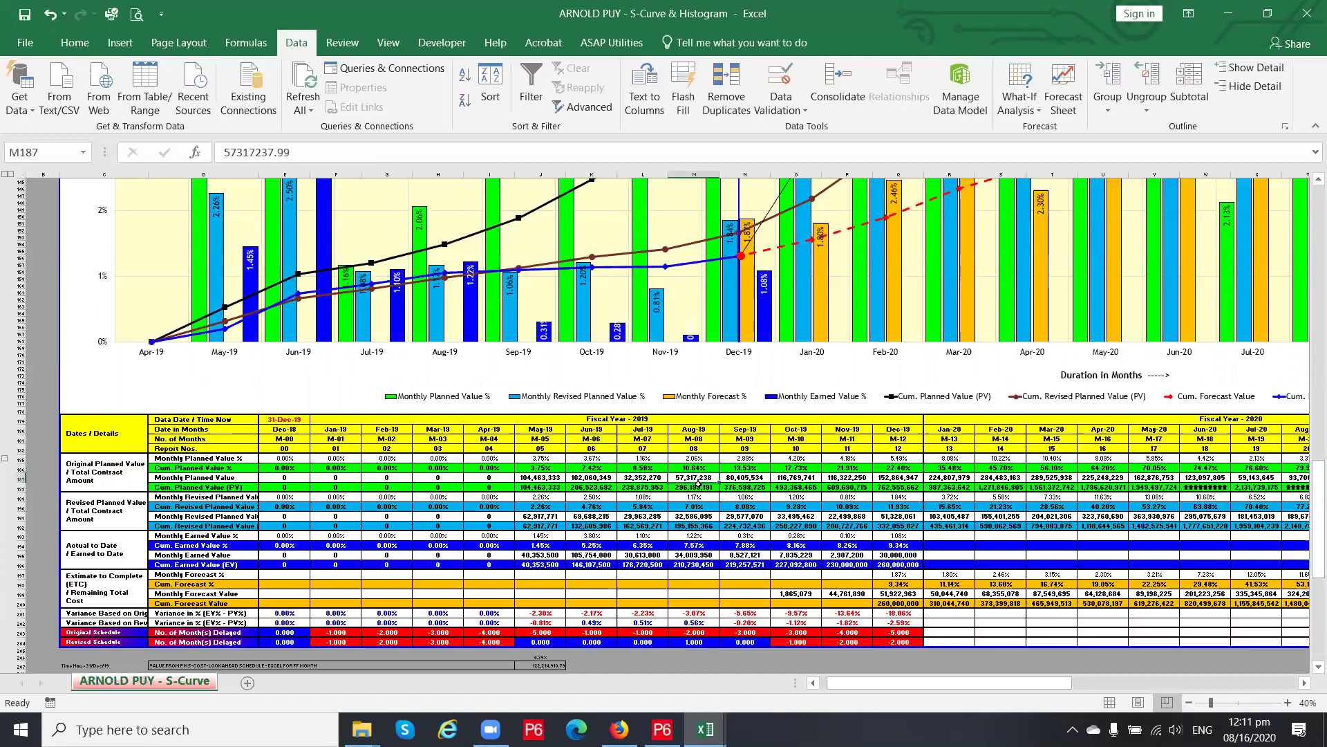
pyautogui.click(697, 487)
pyautogui.click(648, 487)
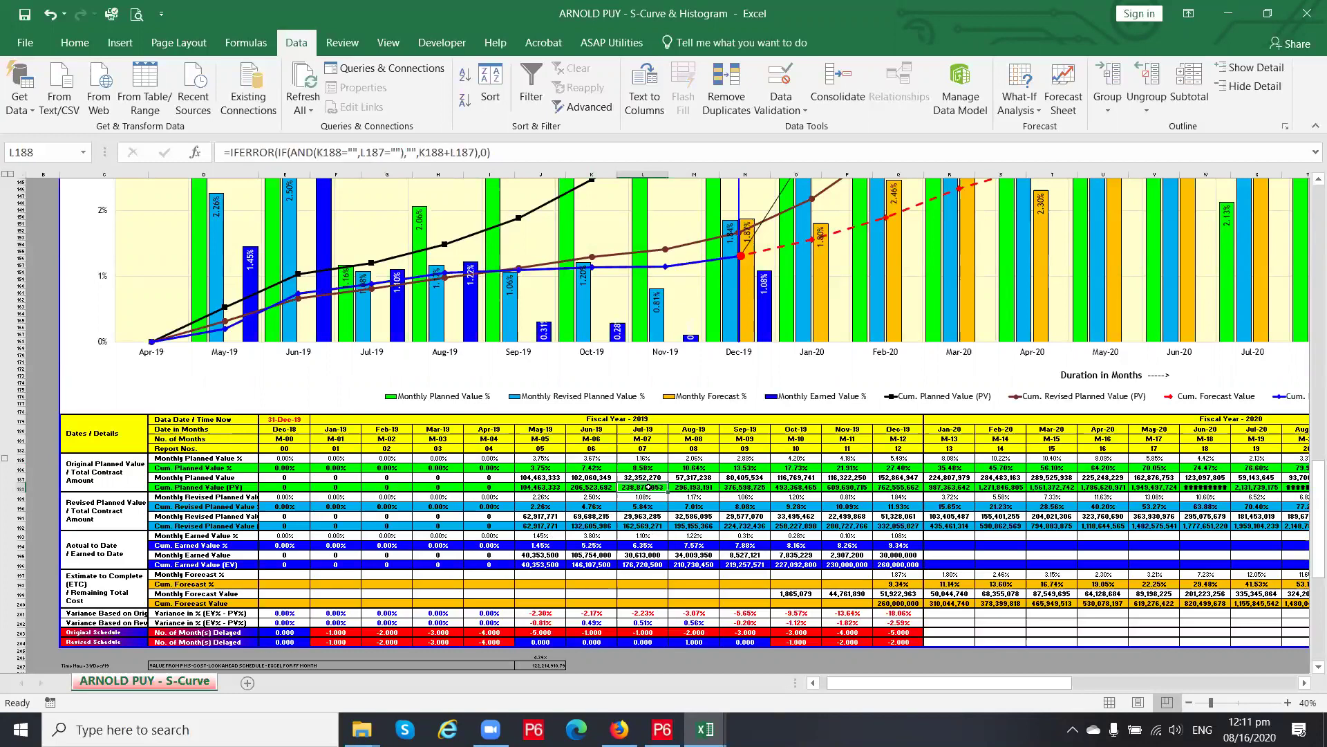
pyautogui.click(649, 496)
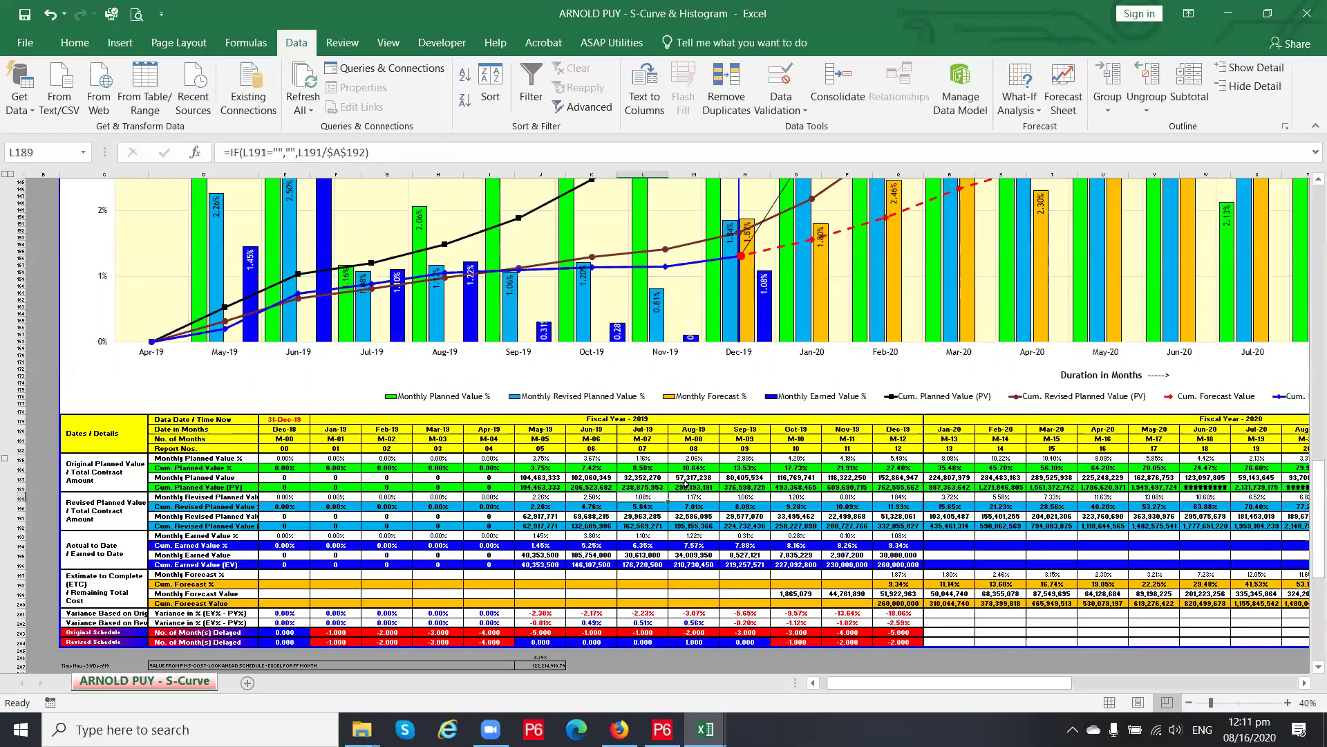
pyautogui.press('Down')
pyautogui.press('Down')
pyautogui.press('Down')
pyautogui.press('Down')
pyautogui.press('Down')
pyautogui.press('Down')
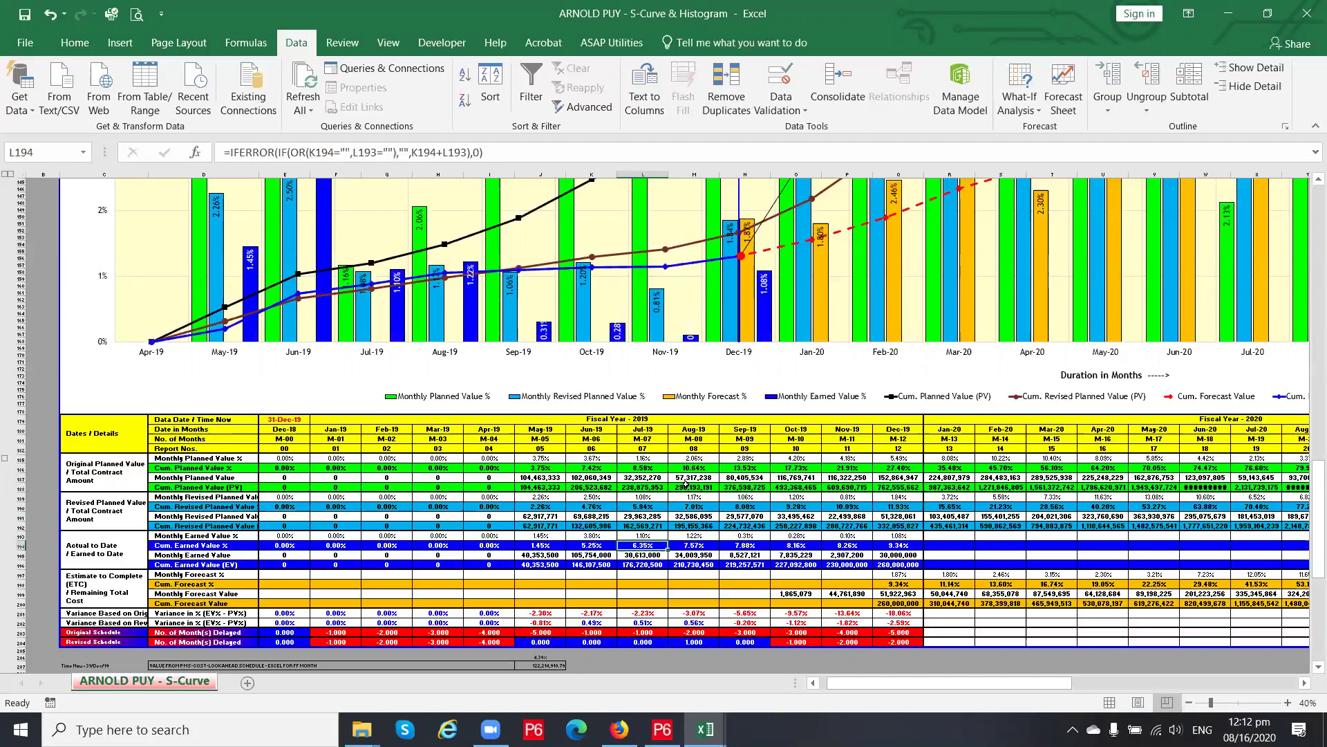
pyautogui.click(544, 477)
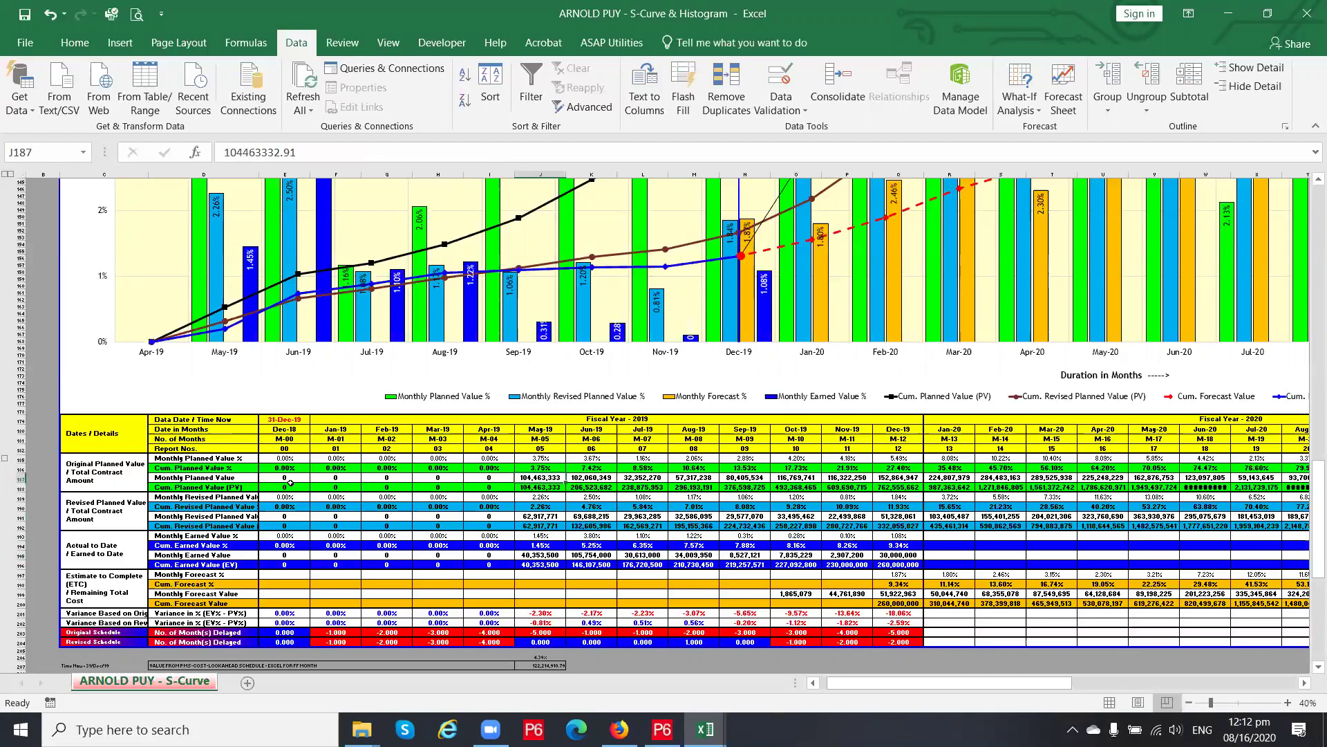
pyautogui.click(240, 480)
pyautogui.click(347, 477)
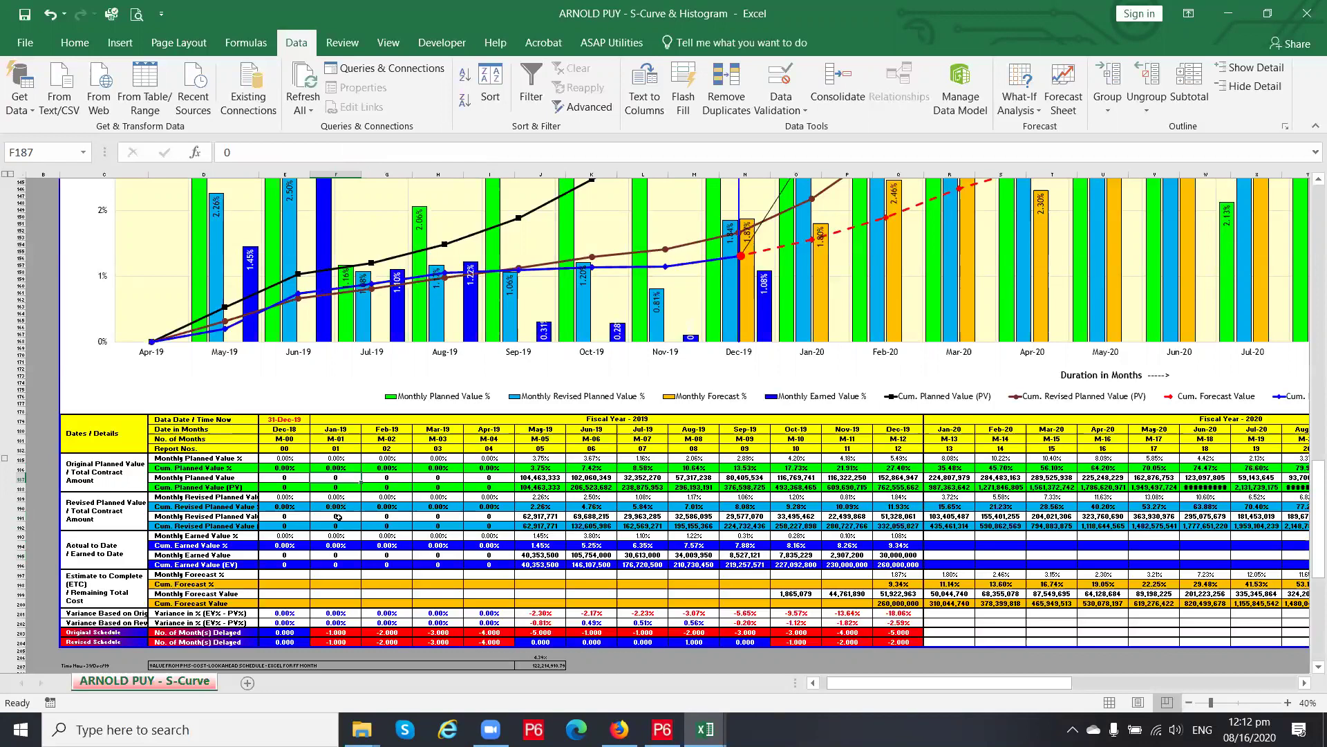
pyautogui.click(216, 517)
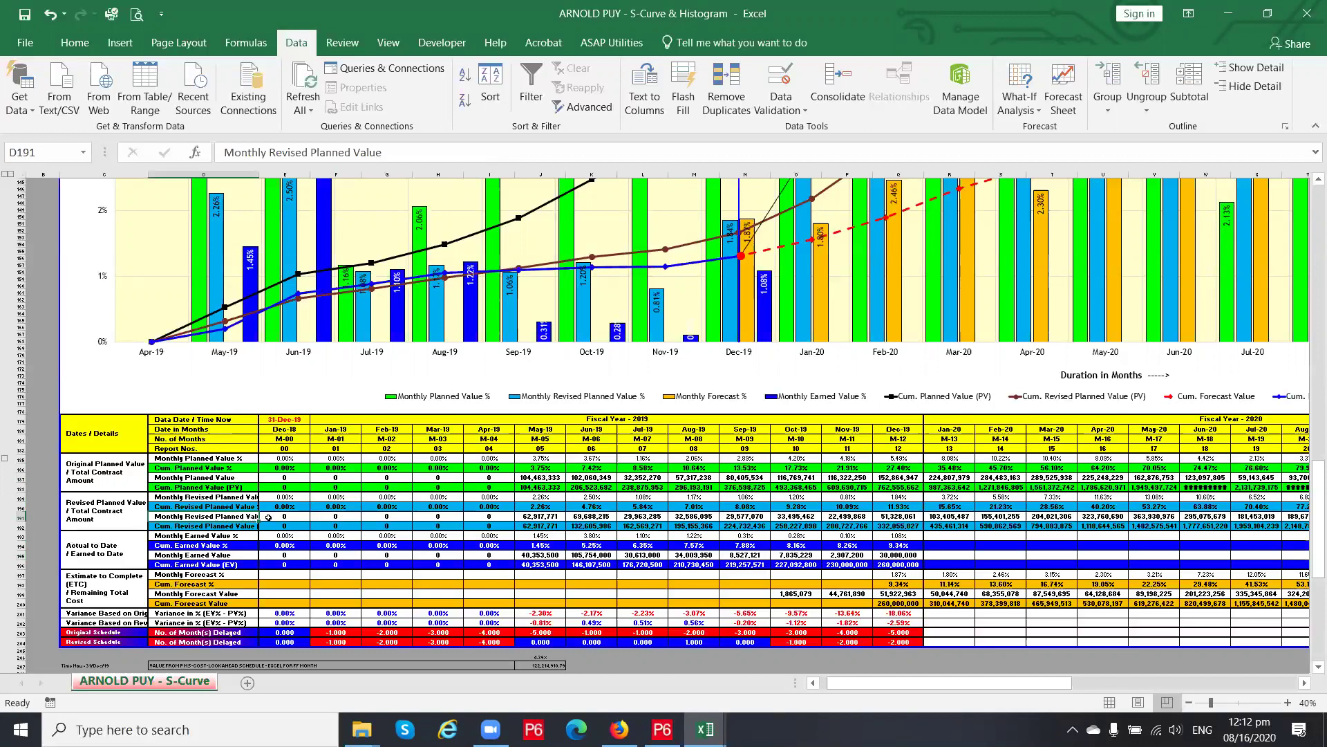
pyautogui.click(356, 516)
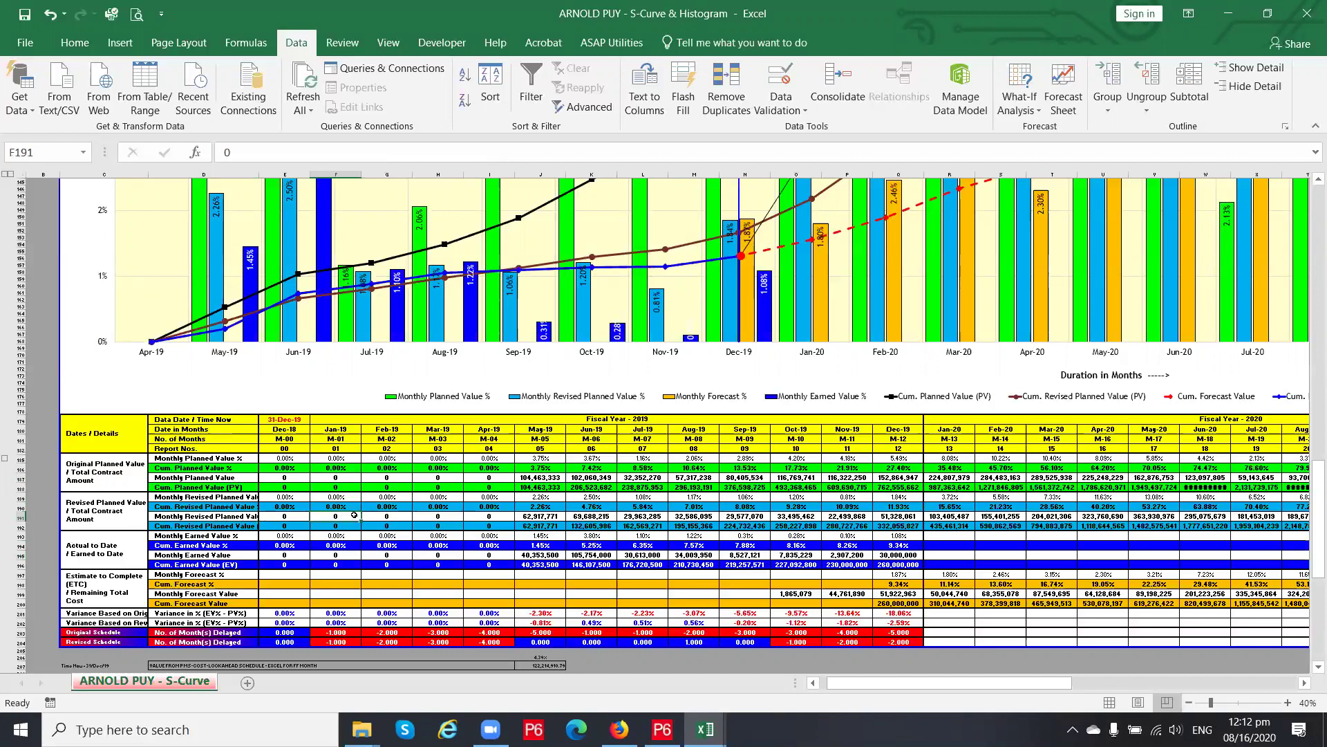
pyautogui.click(346, 506)
pyautogui.press('Down')
pyautogui.press('Up')
pyautogui.press('Down')
pyautogui.press('Down')
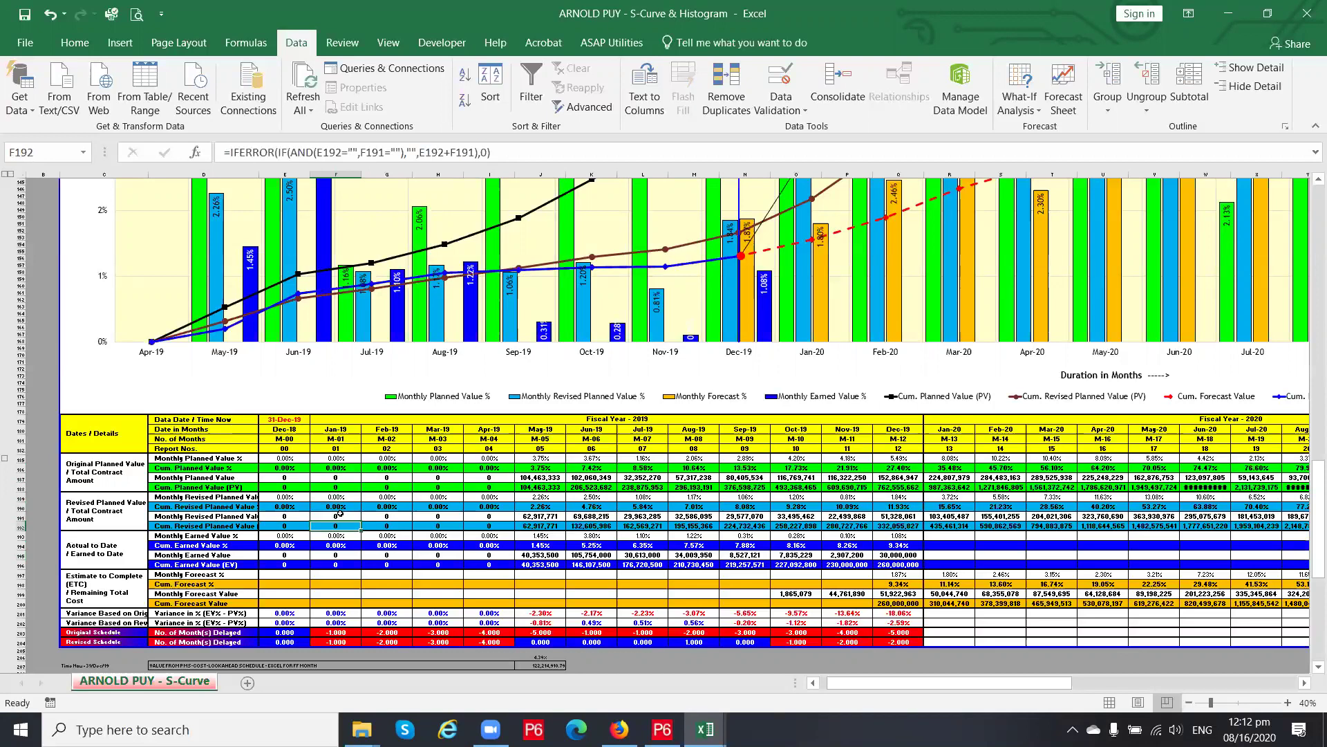
pyautogui.press('Up')
pyautogui.press('Up')
pyautogui.press('Down')
pyautogui.press('Down')
pyautogui.press('Down')
pyautogui.press('Down')
pyautogui.press('Down')
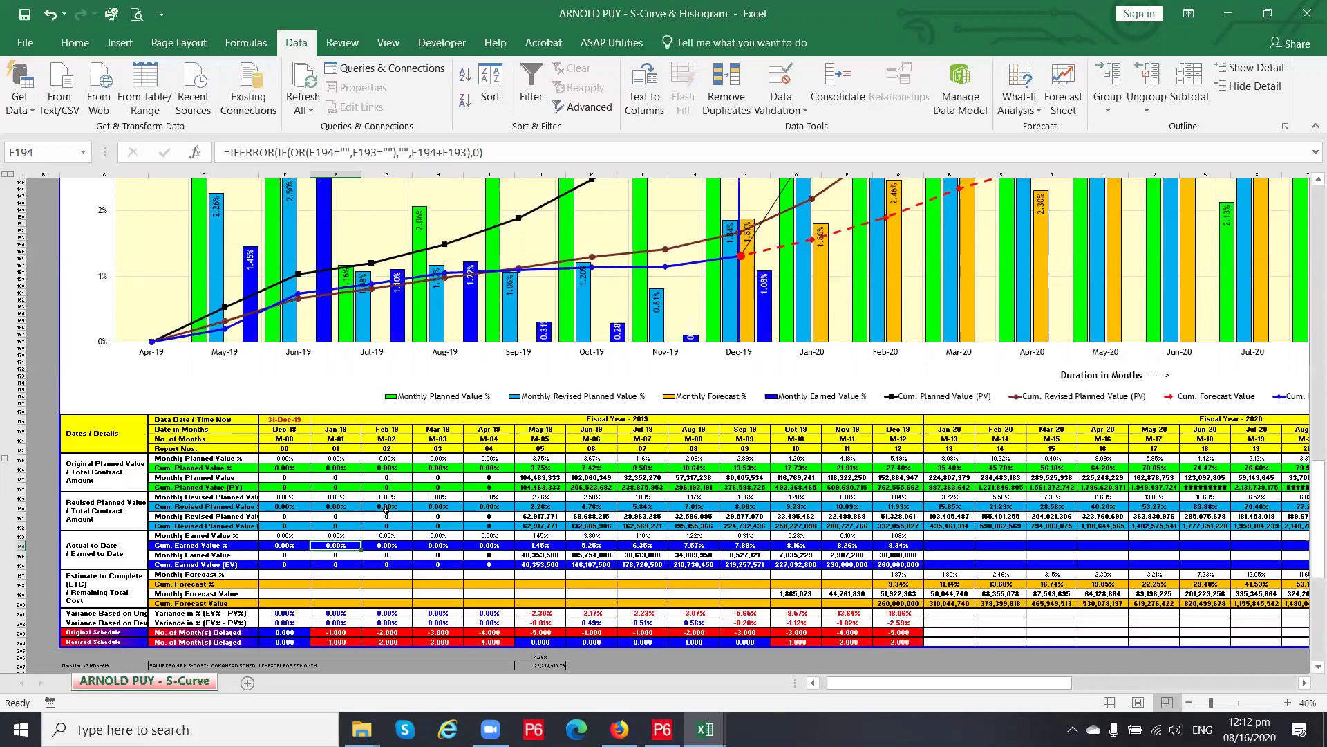
pyautogui.press('Down')
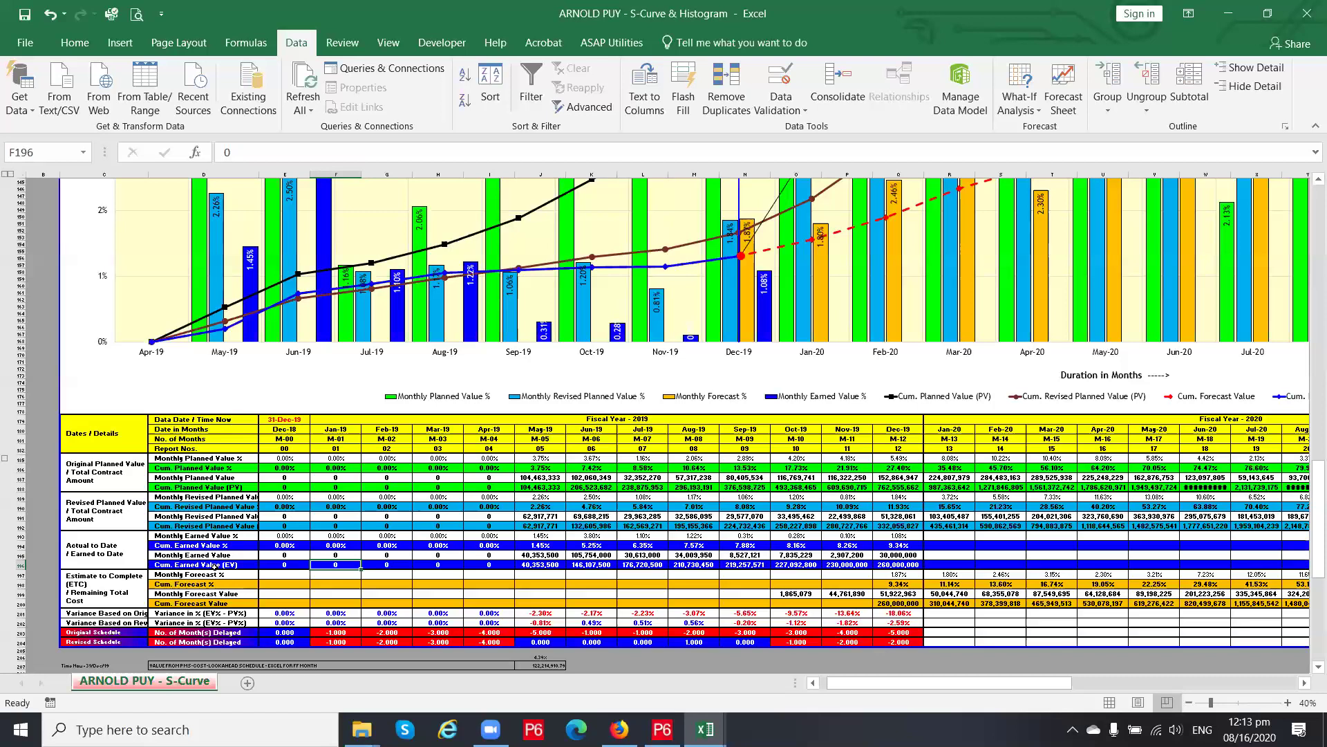
# Inspect the May–Jul-19 original and revised planned value formulas against the earned-value entries
pyautogui.click(547, 556)
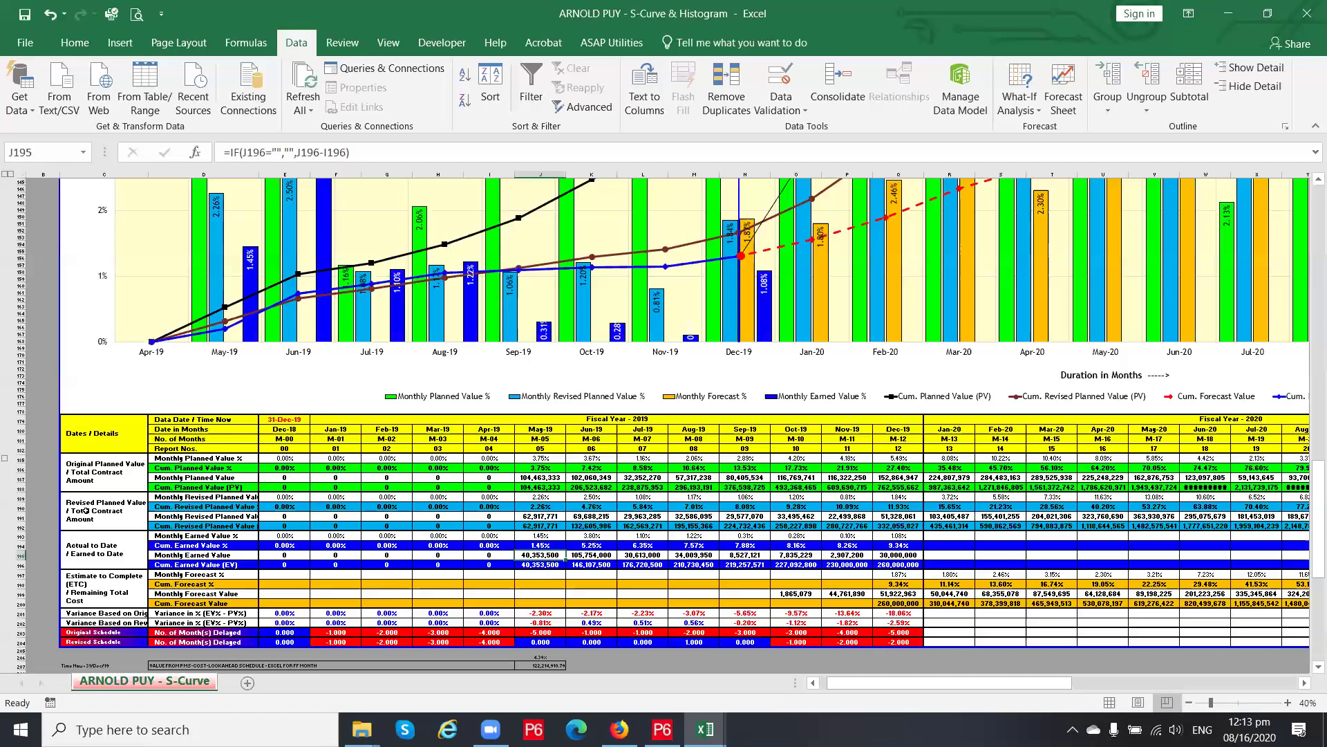
pyautogui.click(117, 515)
pyautogui.click(115, 476)
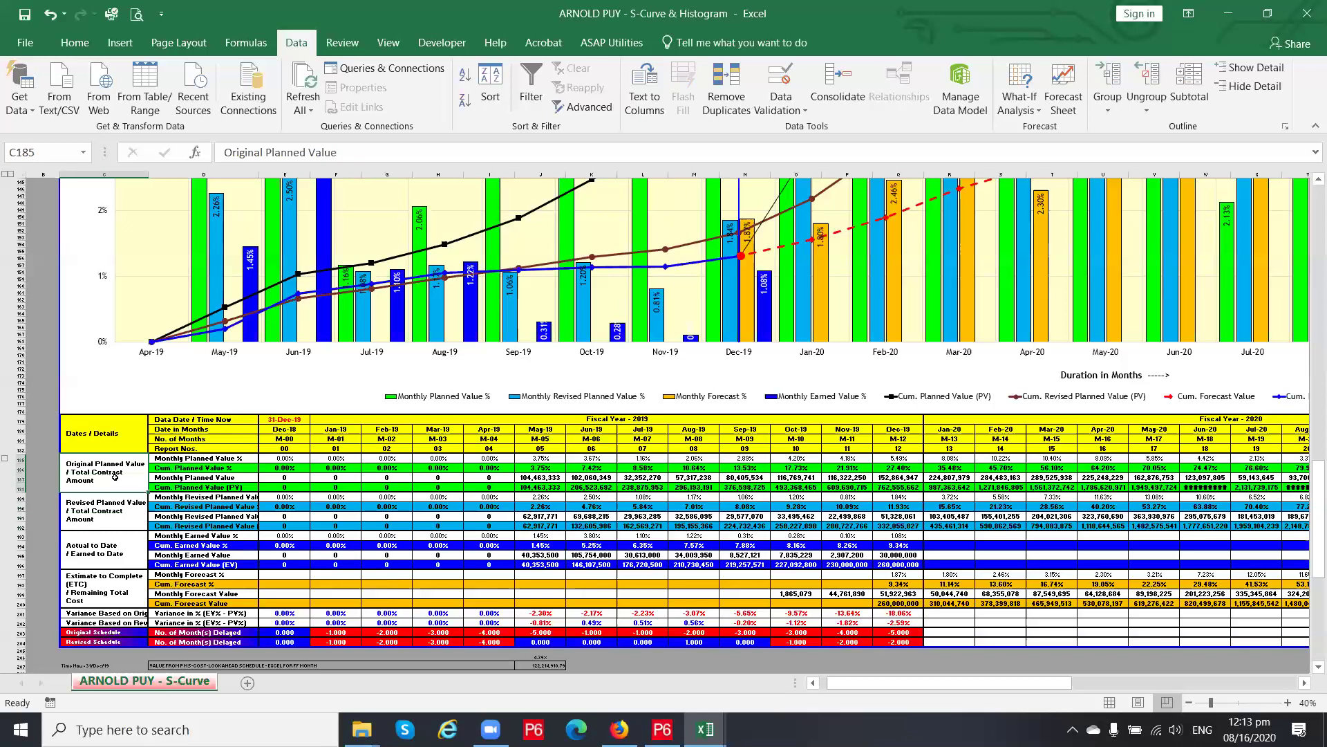
pyautogui.click(557, 476)
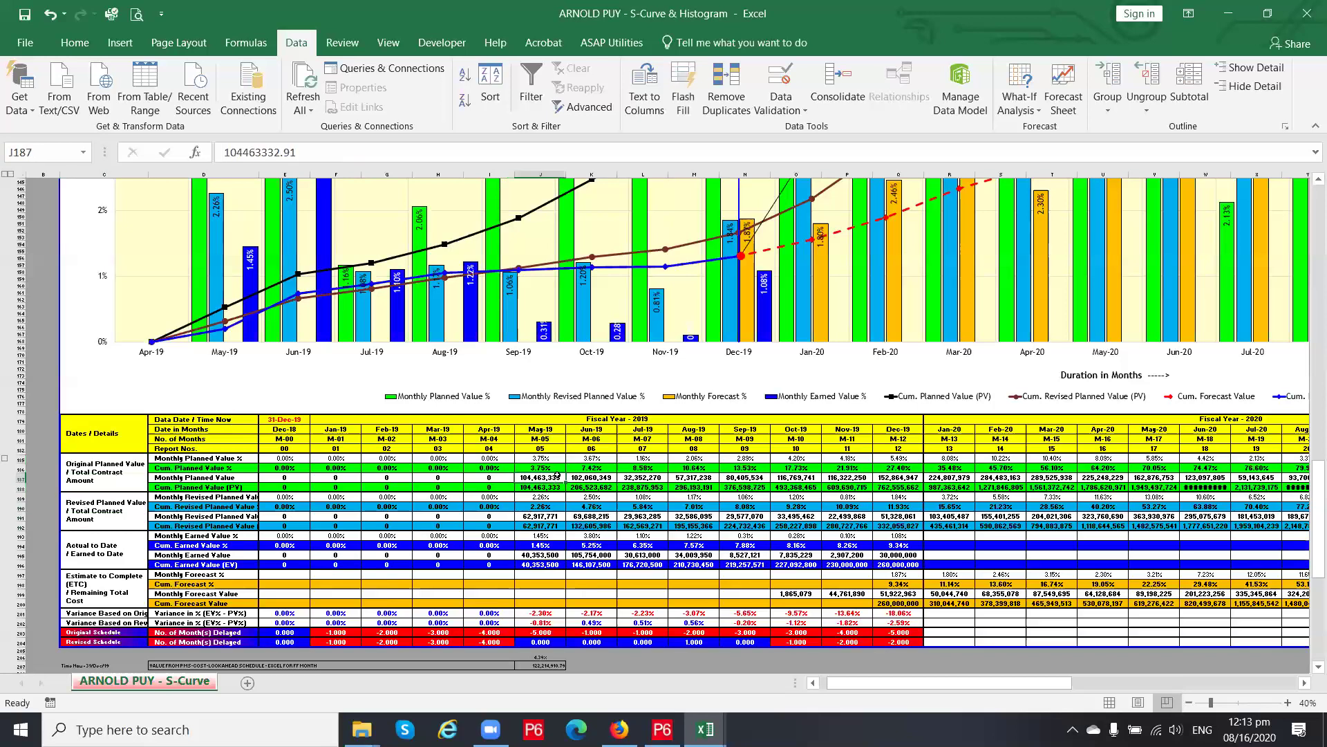
pyautogui.click(591, 478)
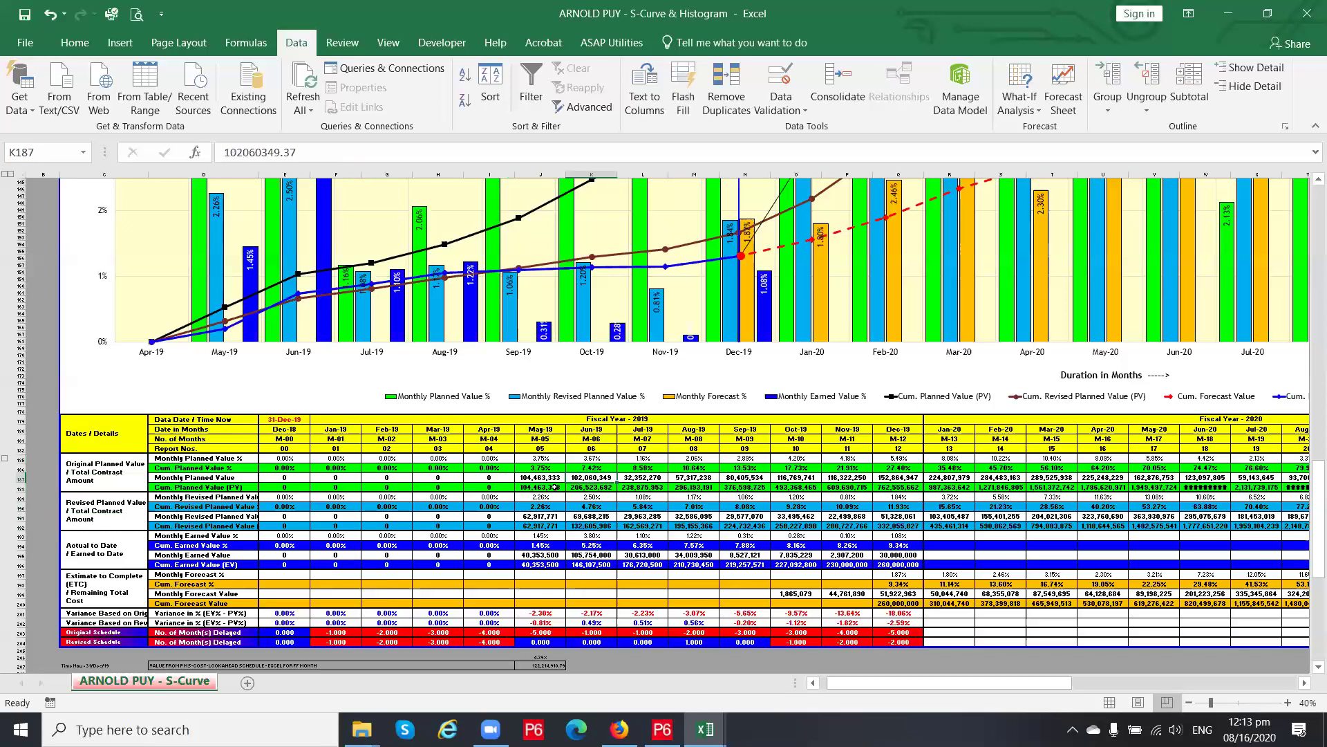
pyautogui.click(657, 477)
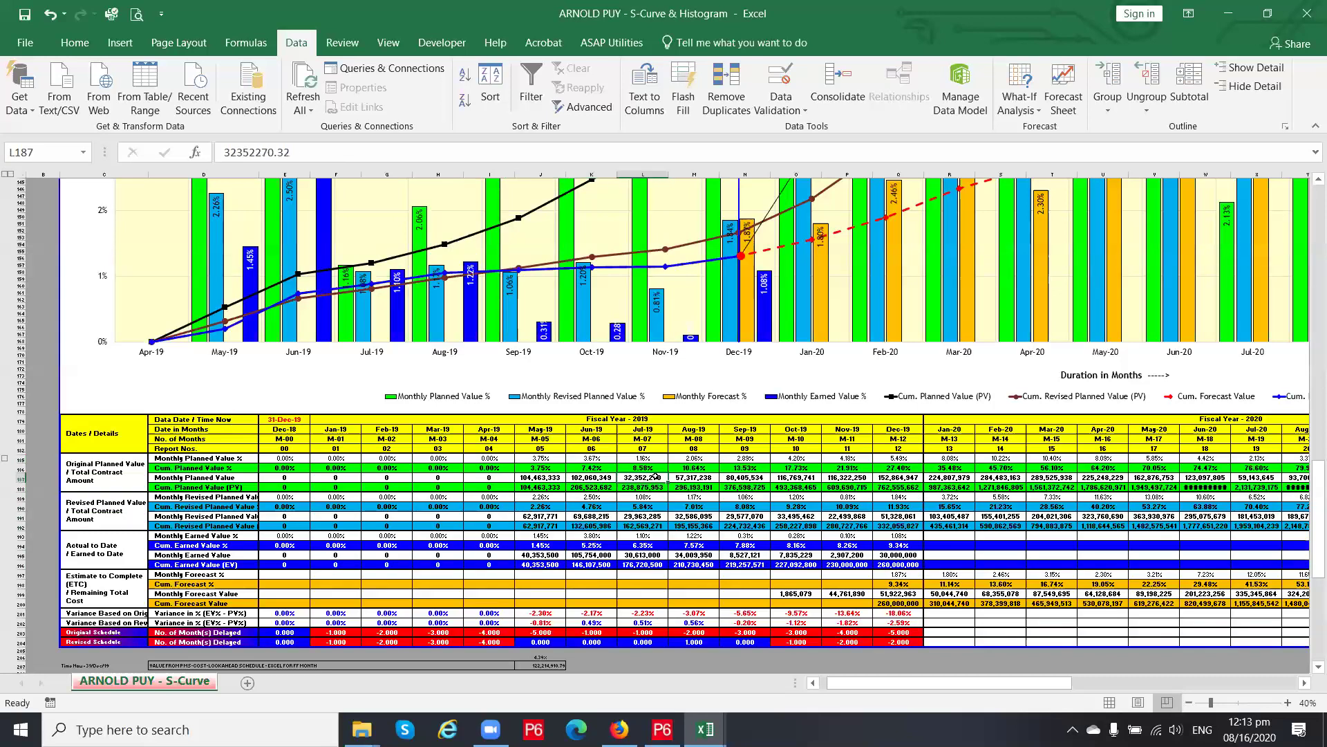
pyautogui.click(592, 497)
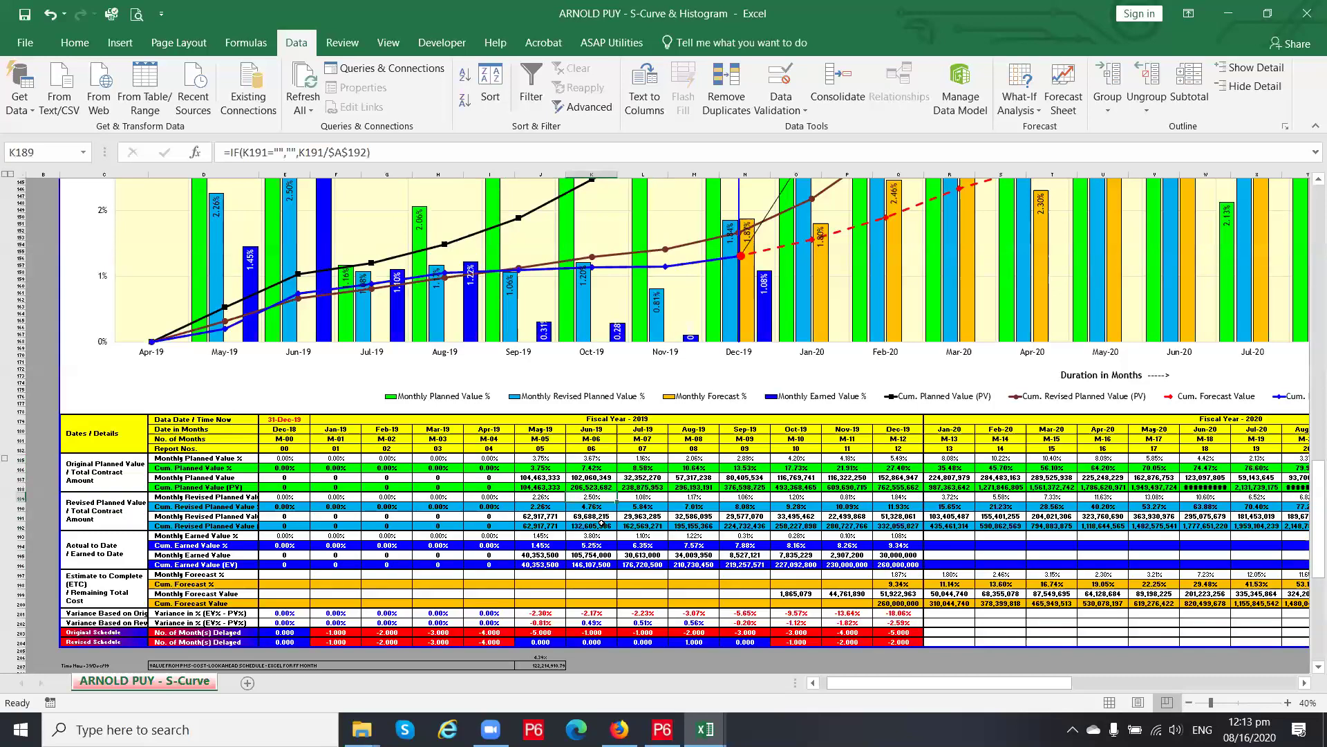
pyautogui.click(592, 564)
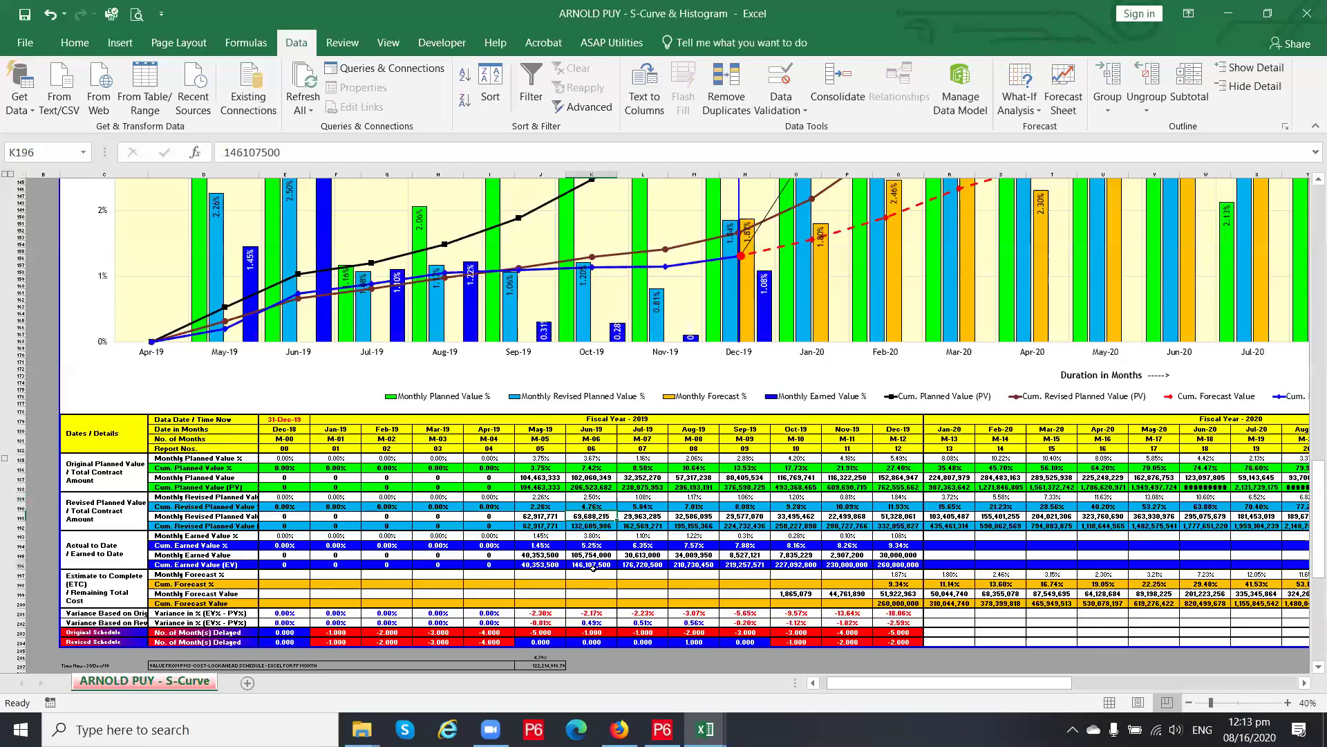
pyautogui.click(115, 477)
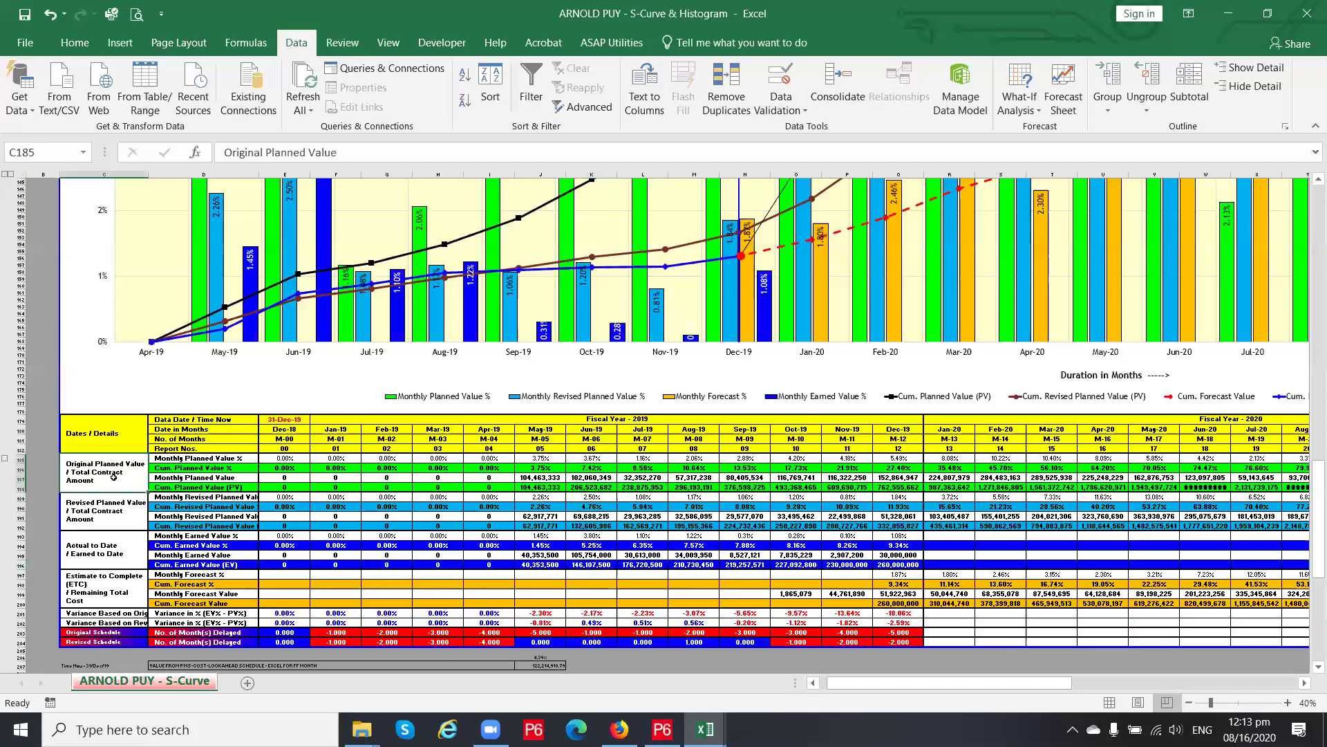
pyautogui.click(121, 506)
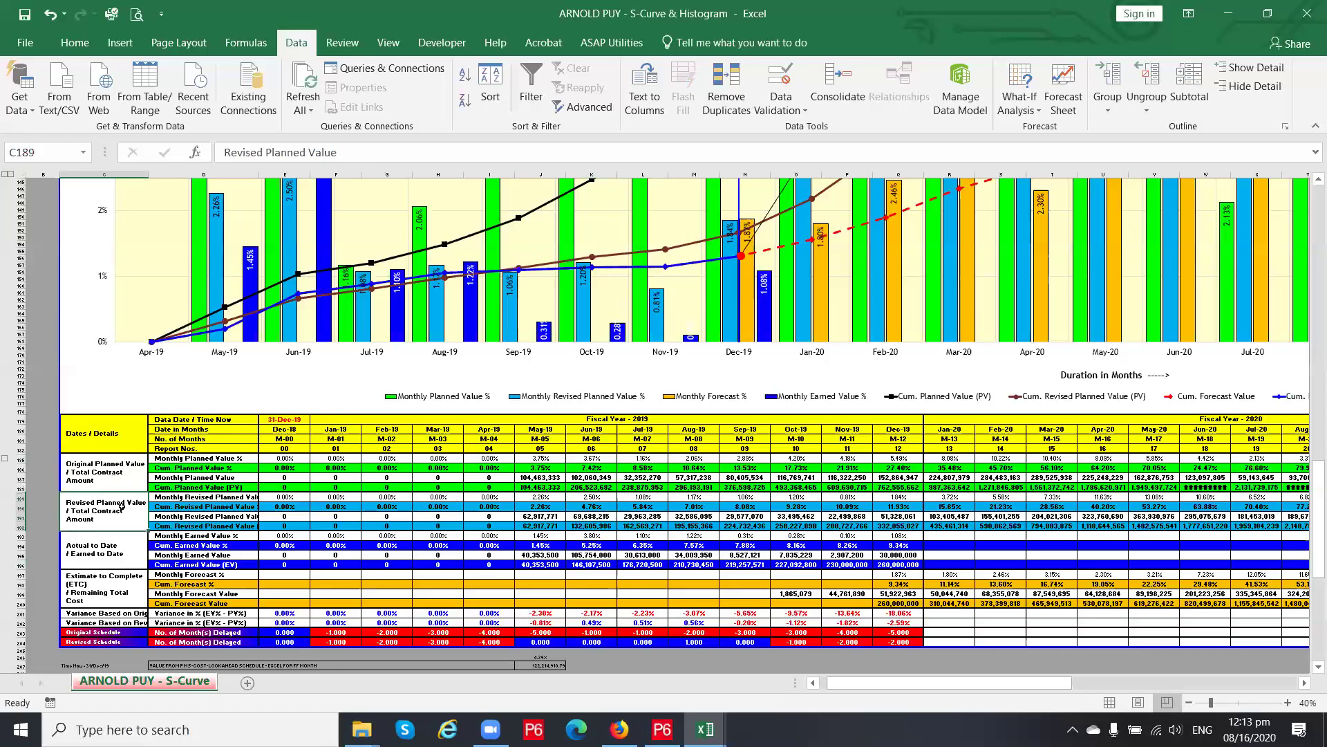
pyautogui.click(549, 517)
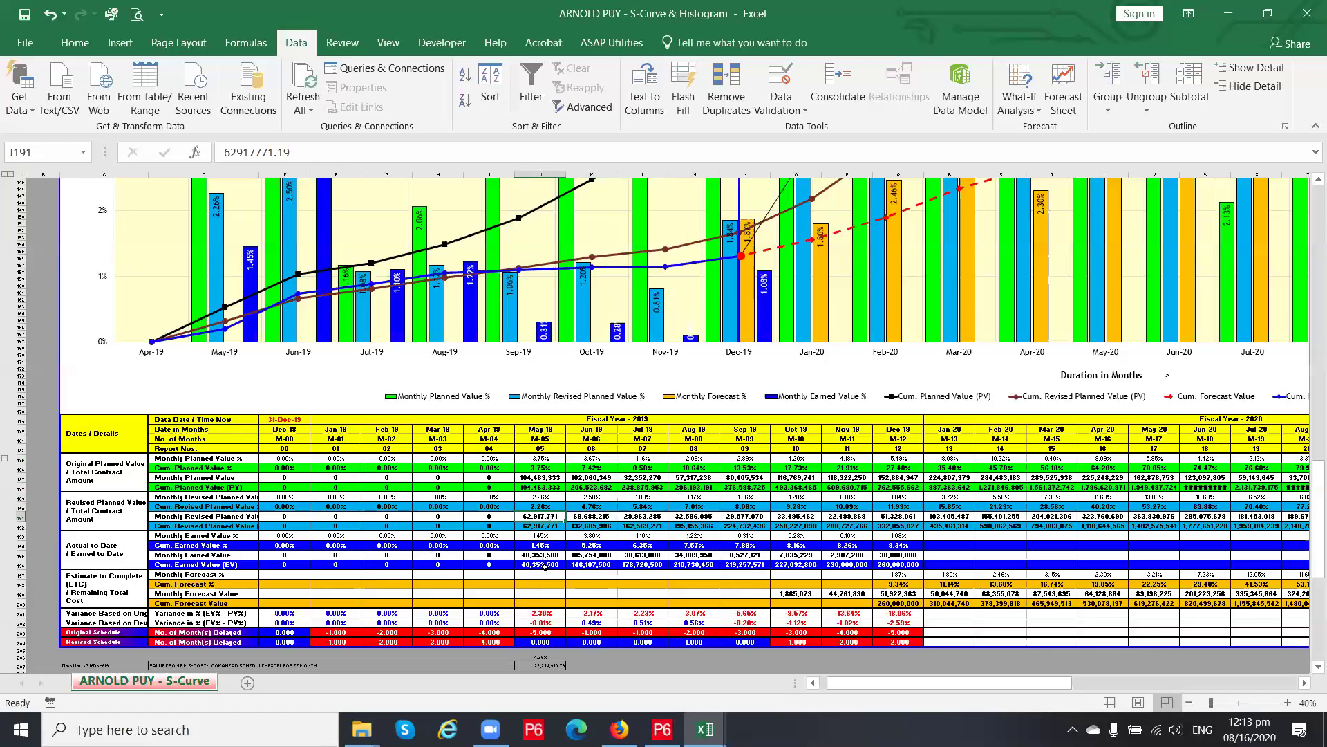
# Check the May/Jun-19 cumulative earned values and the Dec-19 earned % and months-delayed formulas
pyautogui.click(589, 565)
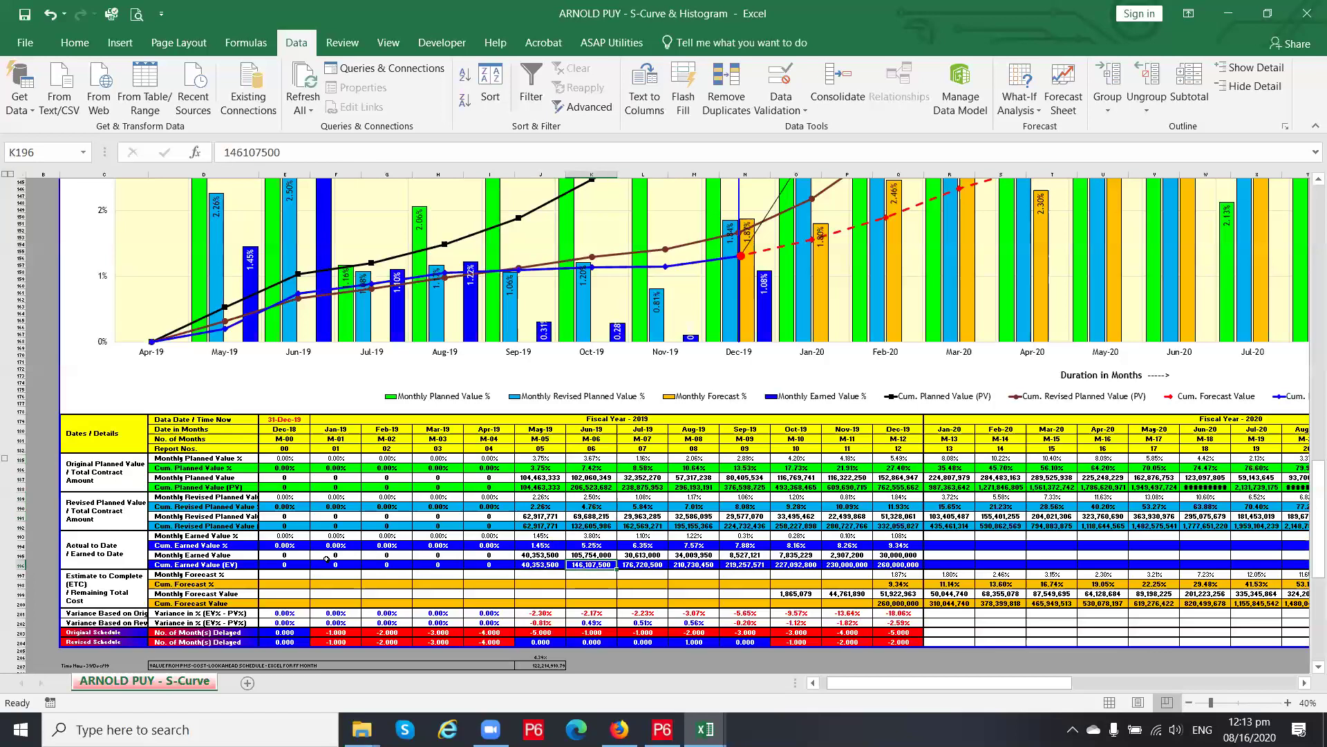
pyautogui.click(546, 565)
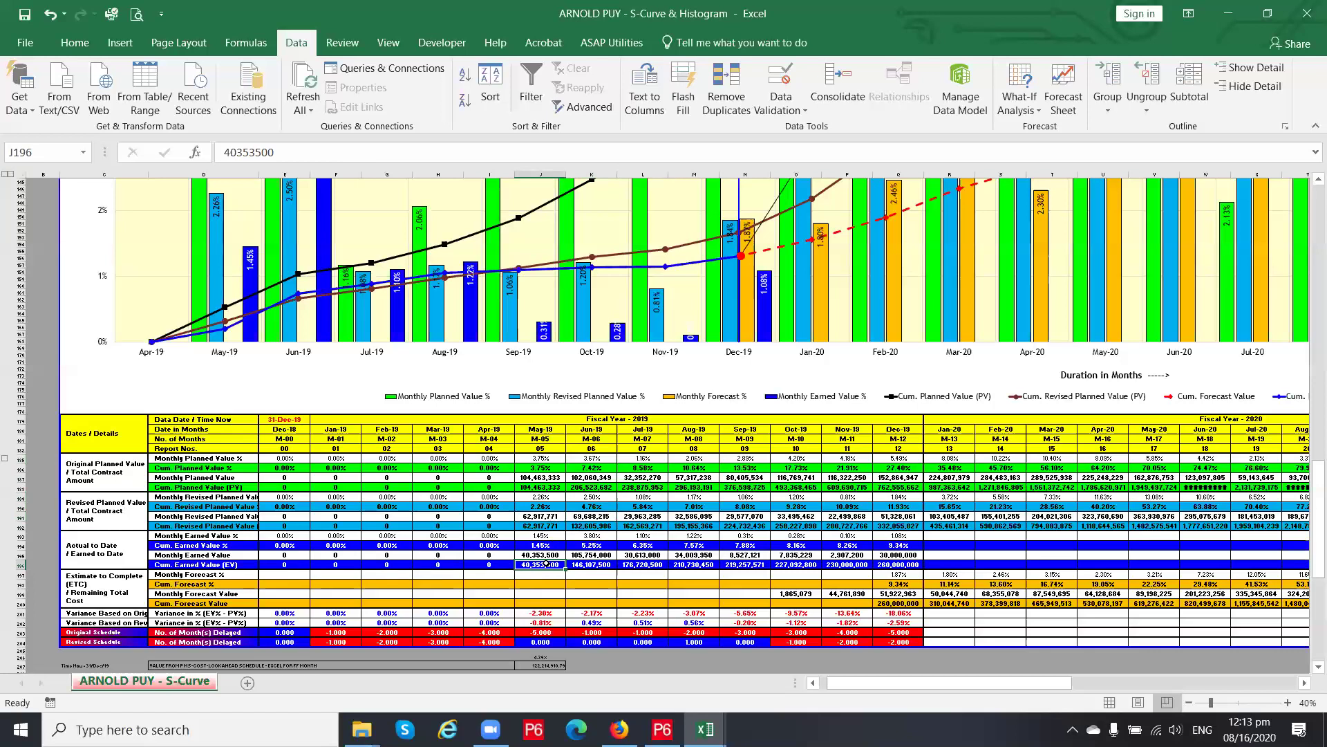
pyautogui.press('Up')
pyautogui.press('Down')
pyautogui.press('Right')
pyautogui.press('Right')
pyautogui.press('Right')
pyautogui.press('Right')
pyautogui.press('Right')
pyautogui.press('Right')
pyautogui.press('Right')
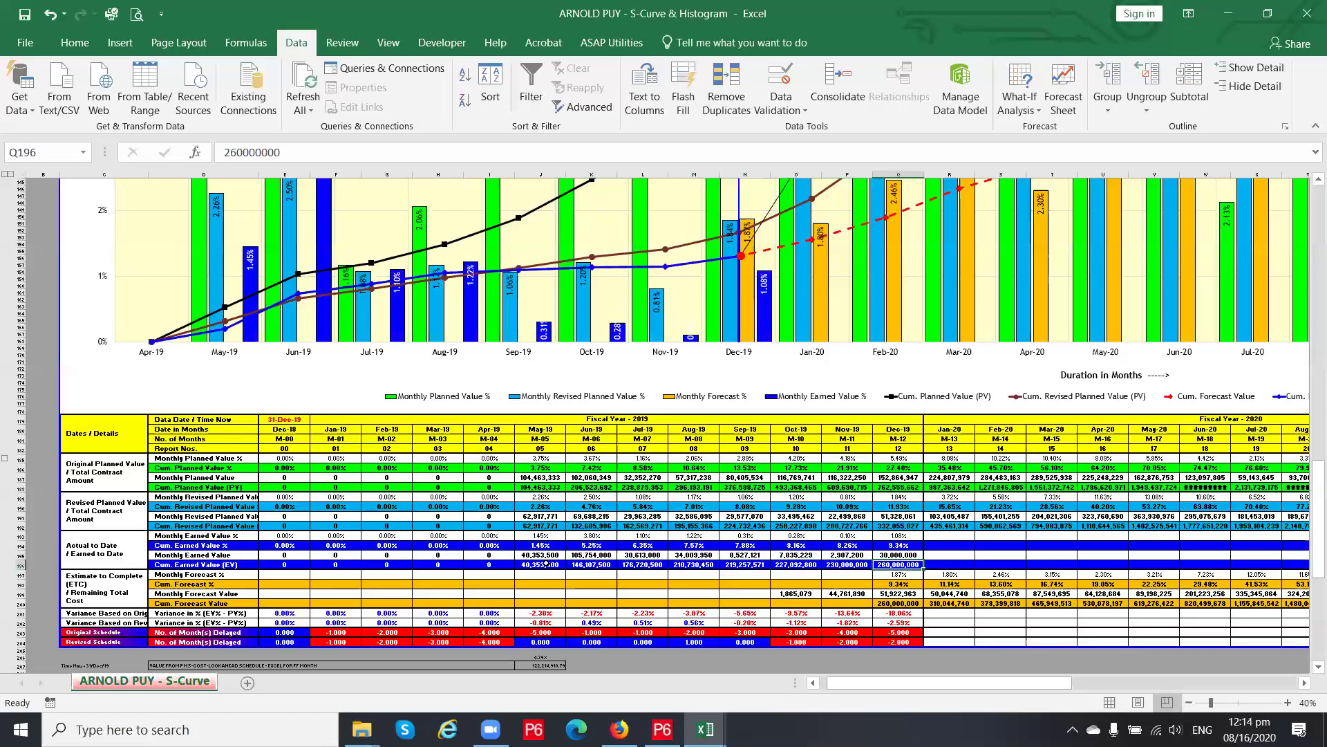
pyautogui.press('Up')
pyautogui.press('Up')
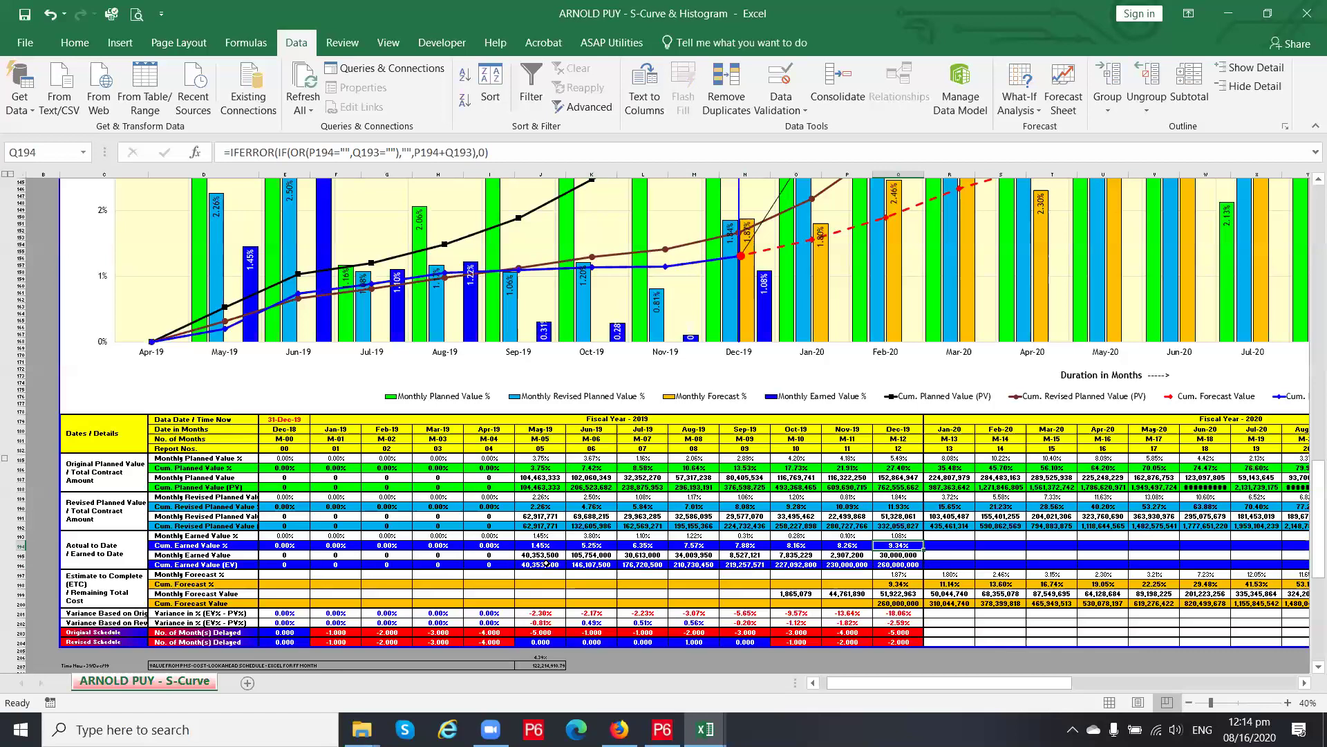
pyautogui.press('Down')
pyautogui.press('Down')
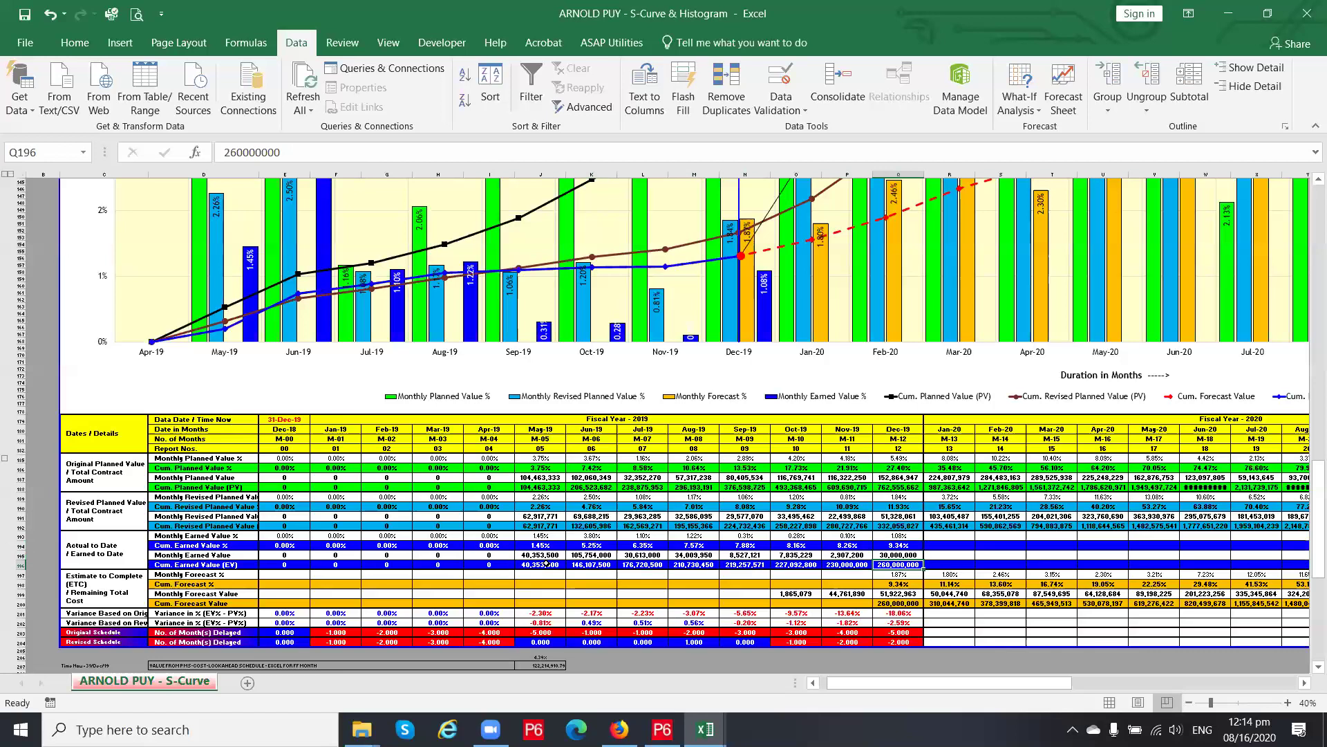
pyautogui.press('Down')
pyautogui.press('Down')
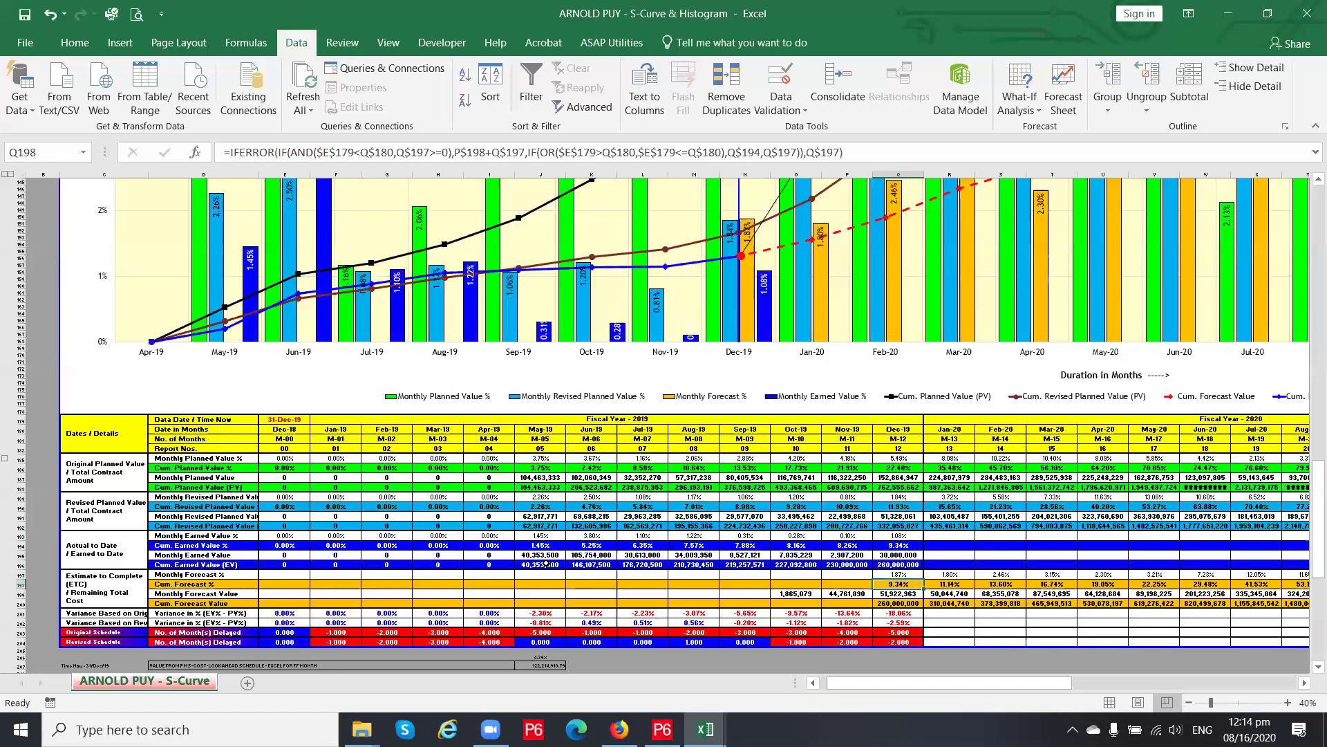
# Compare the months-delayed formulas for Jan-20, Dec-19 and Oct-19
pyautogui.scroll(-2, 367, 603)
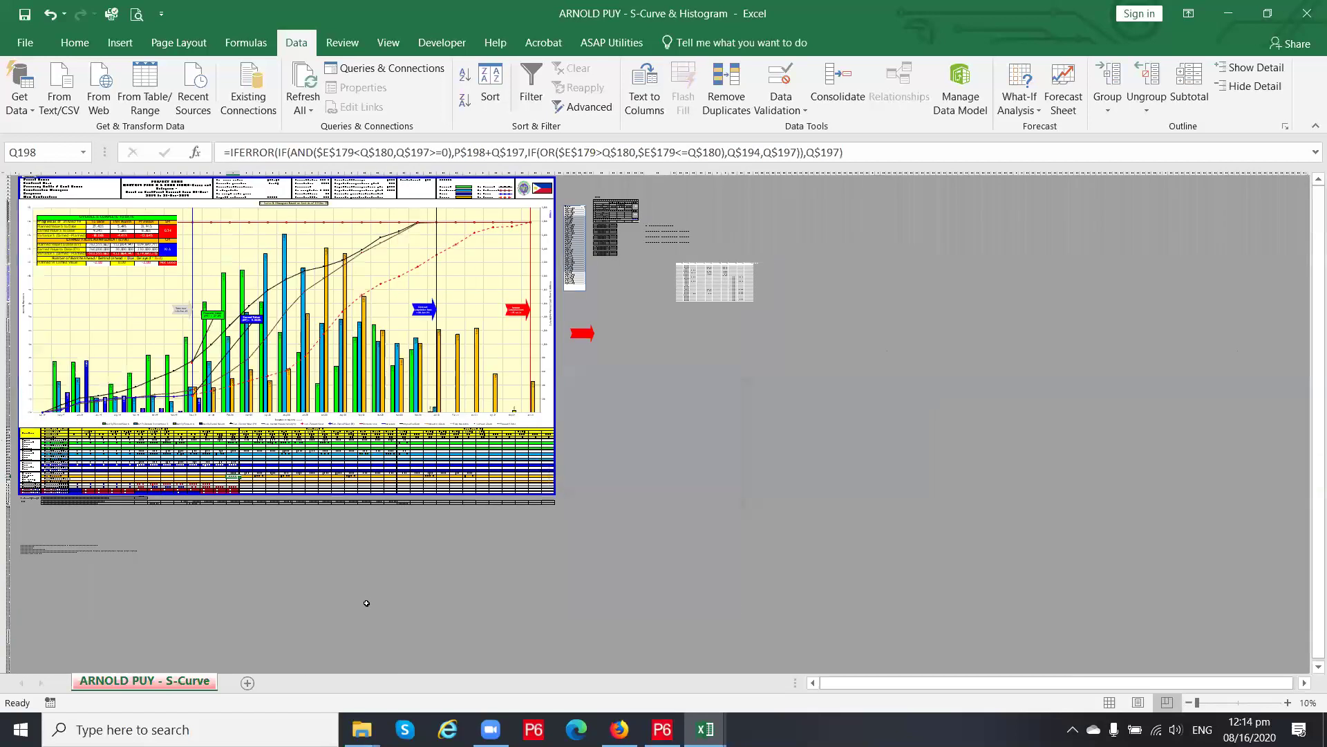
pyautogui.scroll(2, 188, 450)
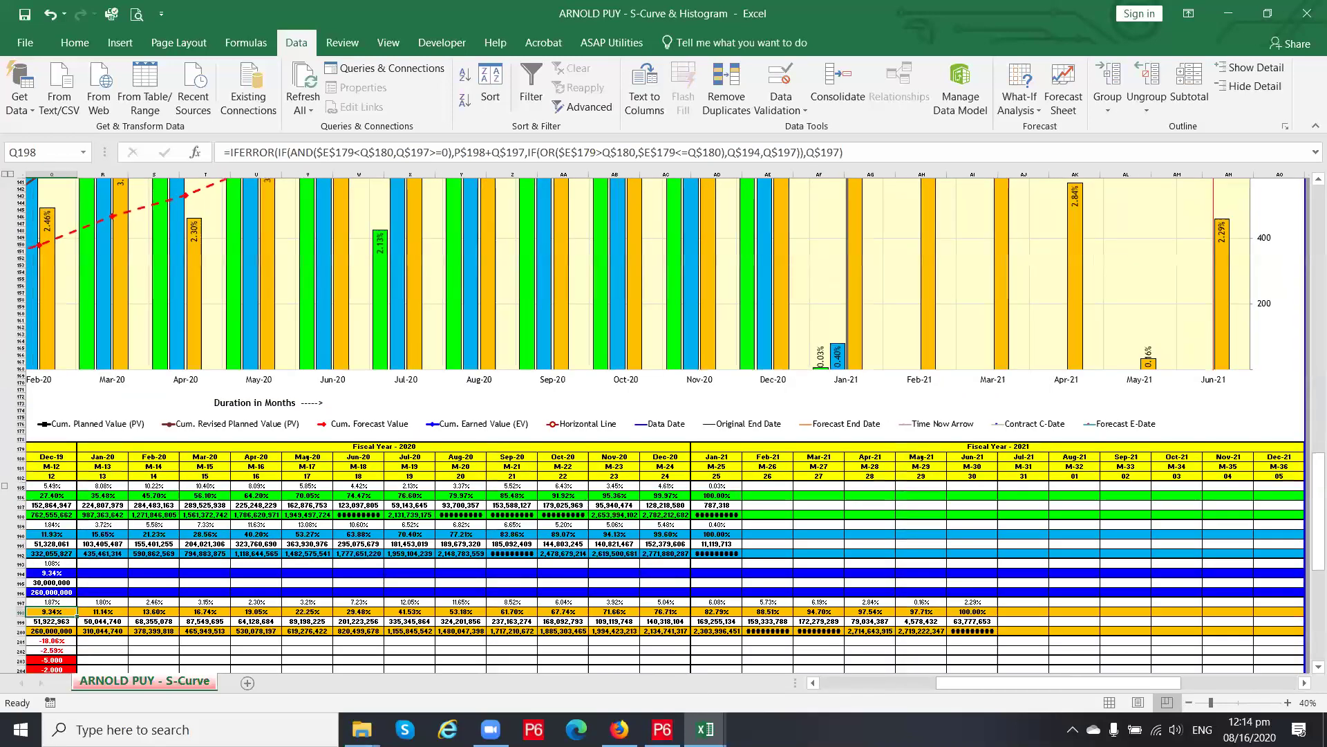
pyautogui.moveTo(968, 682); pyautogui.dragTo(905, 685)
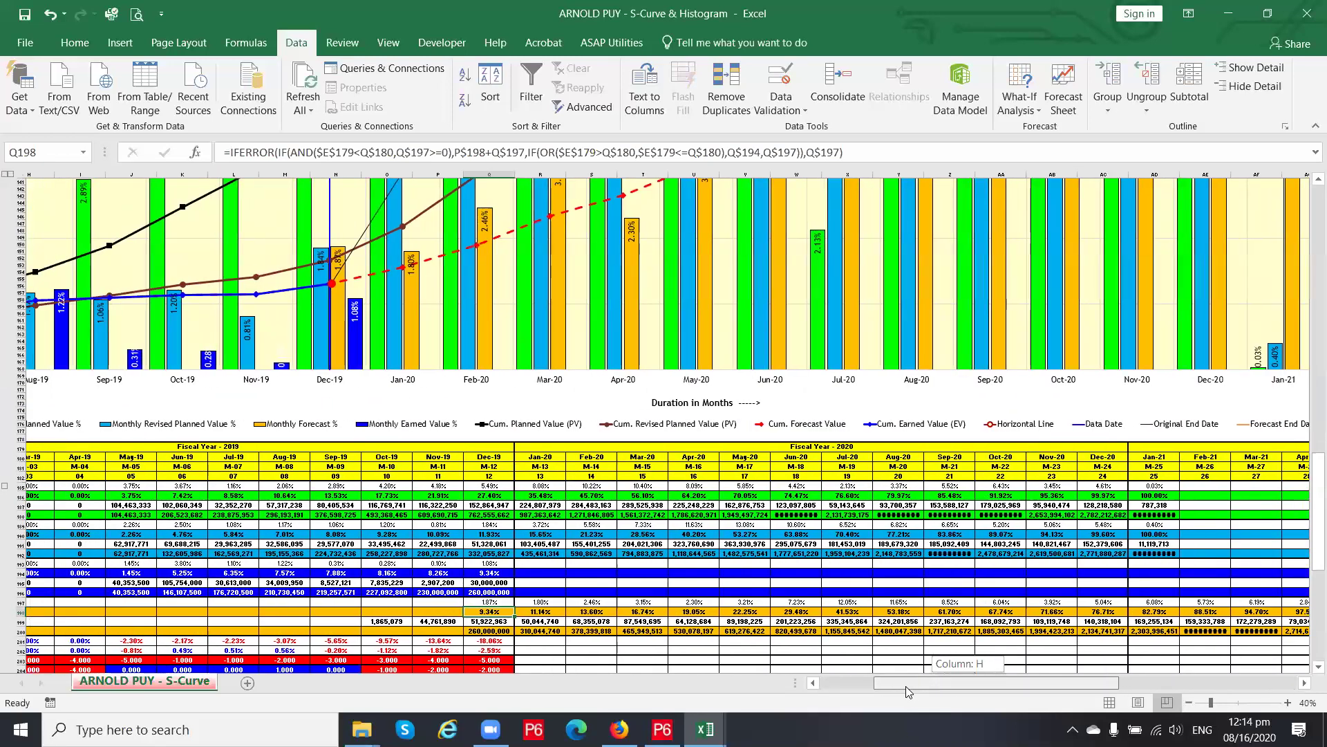
pyautogui.scroll(-2, 710, 544)
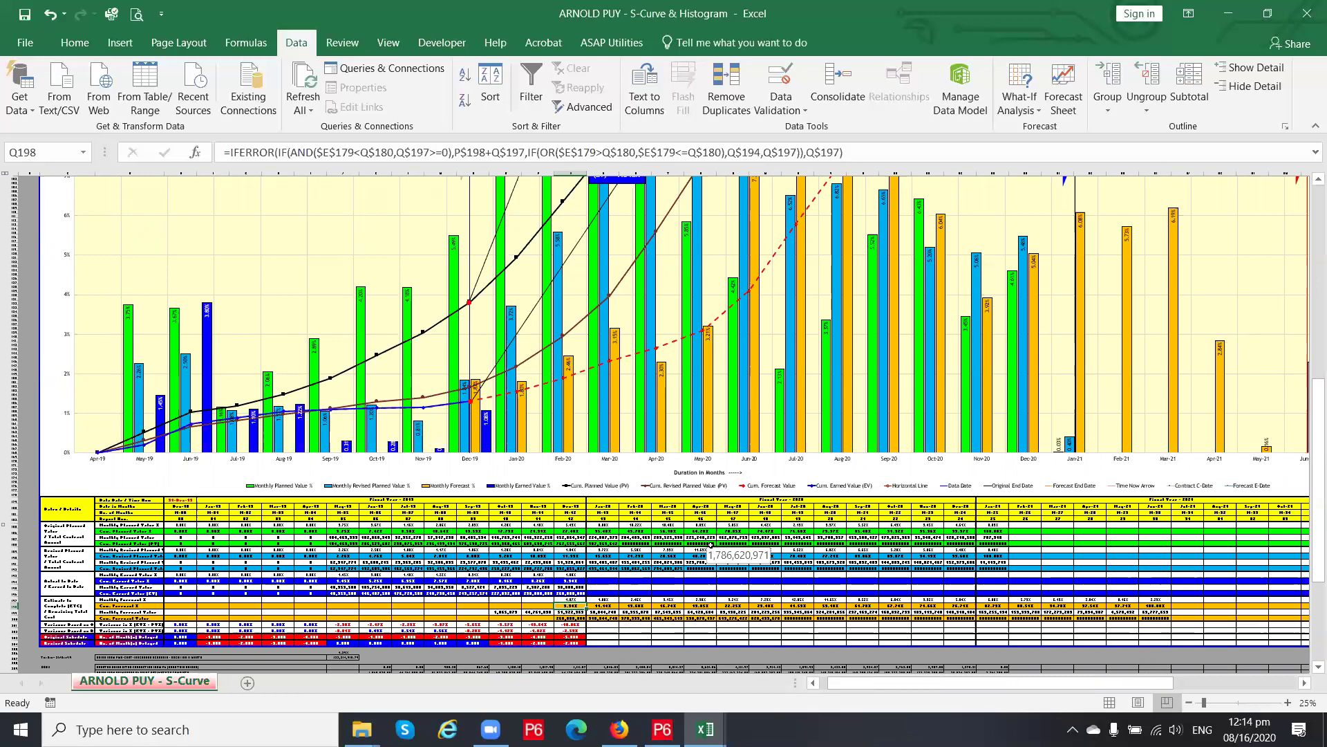
pyautogui.moveTo(878, 683); pyautogui.dragTo(840, 683)
pyautogui.click(593, 605)
pyautogui.scroll(1, 609, 611)
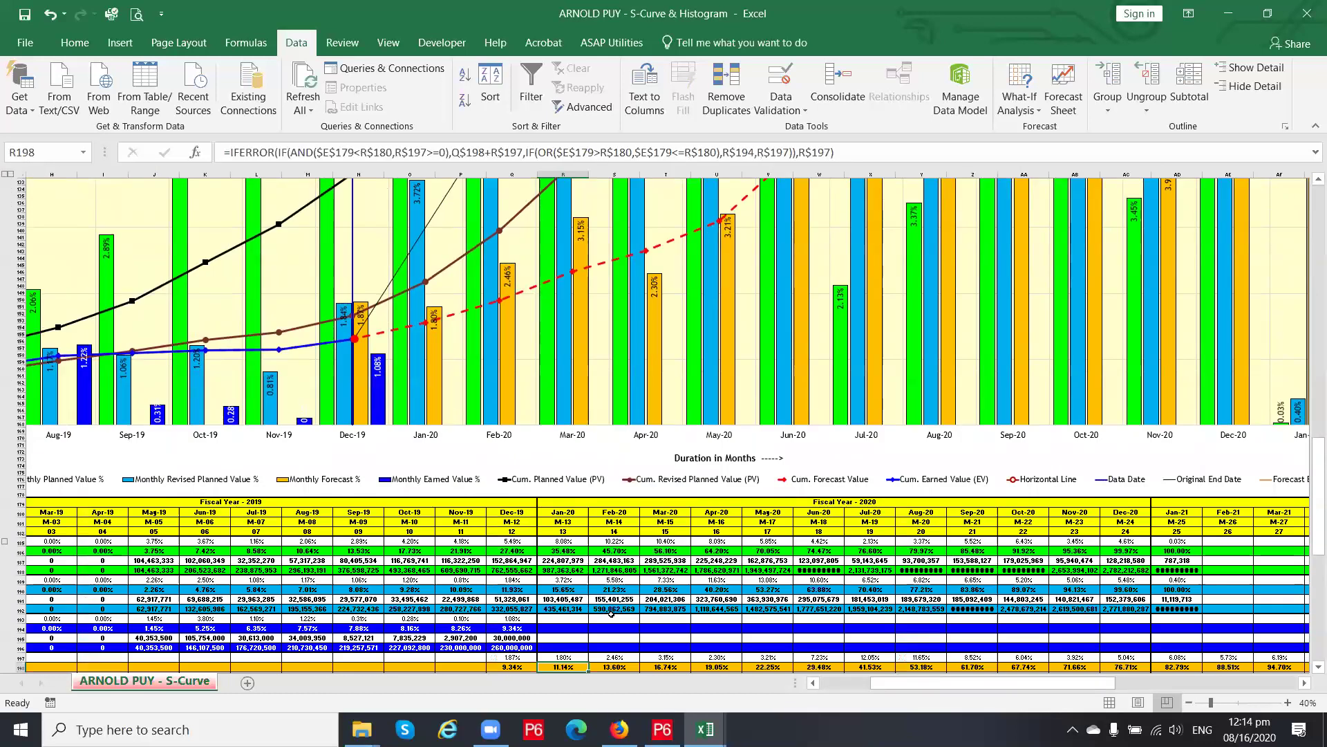
pyautogui.scroll(-2, 610, 613)
pyautogui.moveTo(883, 686); pyautogui.dragTo(859, 686)
pyautogui.click(776, 627)
pyautogui.scroll(-2, 788, 627)
pyautogui.click(724, 585)
pyautogui.click(683, 586)
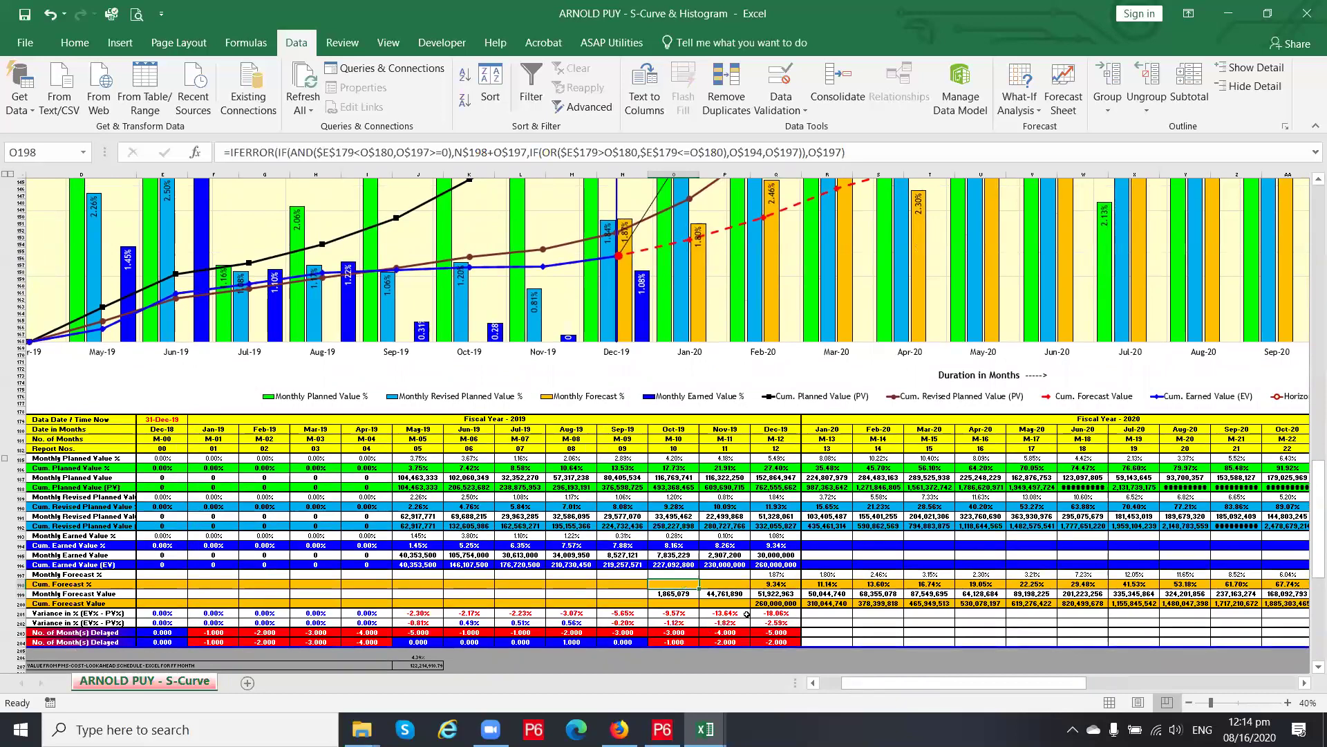
# Clear the Dec-19 cumulative earned value entry
pyautogui.click(776, 565)
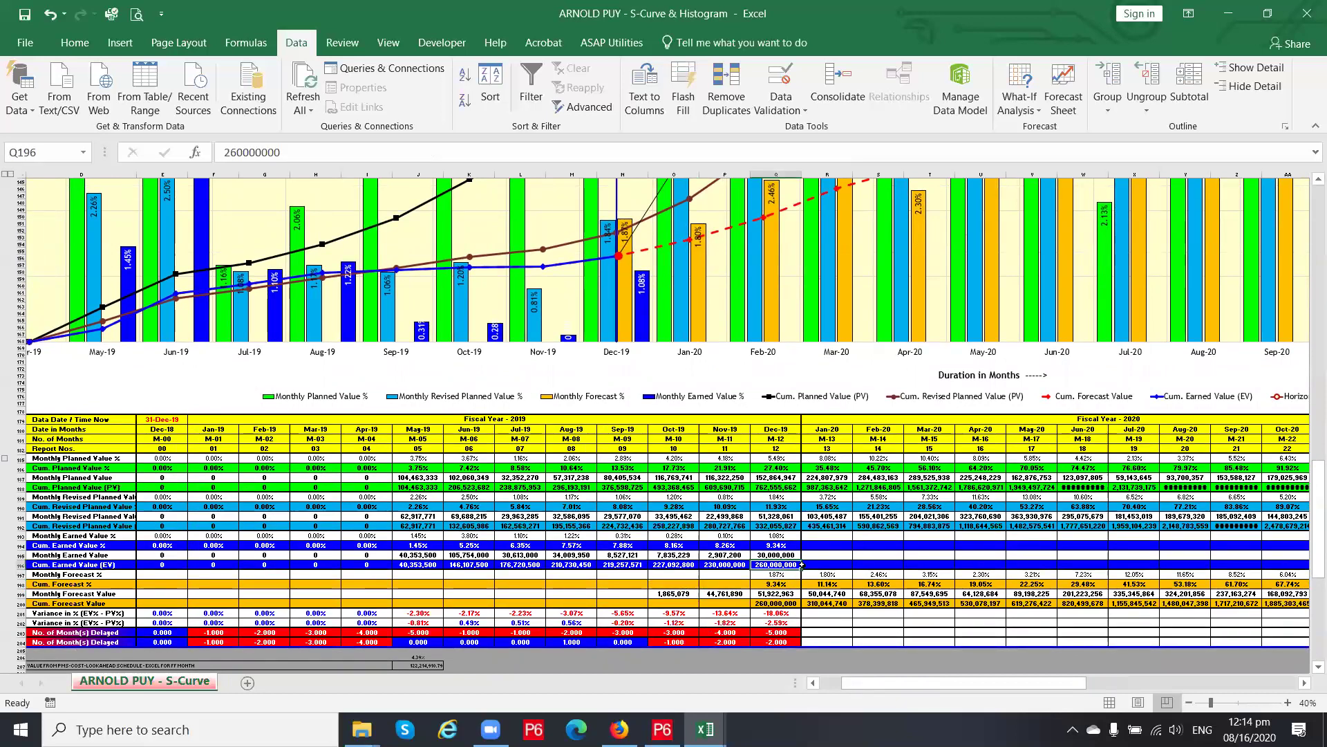
pyautogui.scroll(1, 802, 565)
pyautogui.scroll(1, 802, 565)
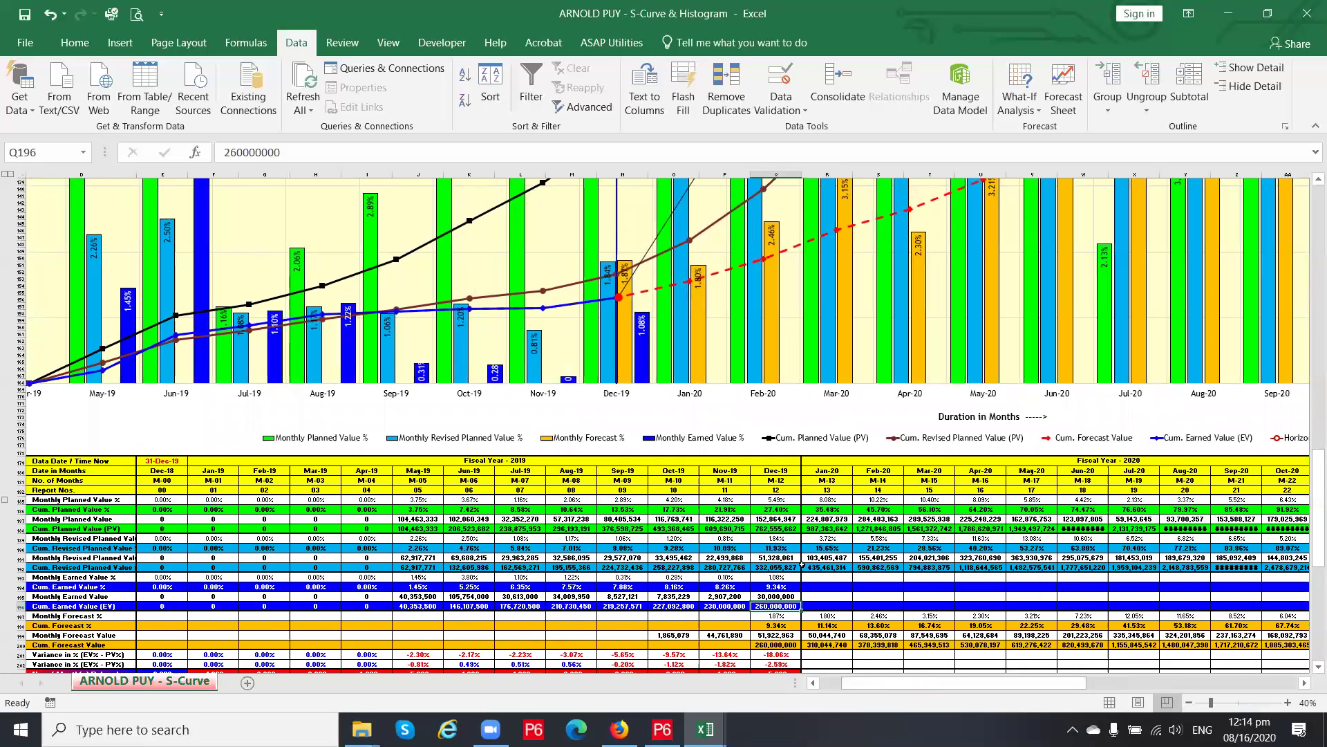
pyautogui.press('Delete')
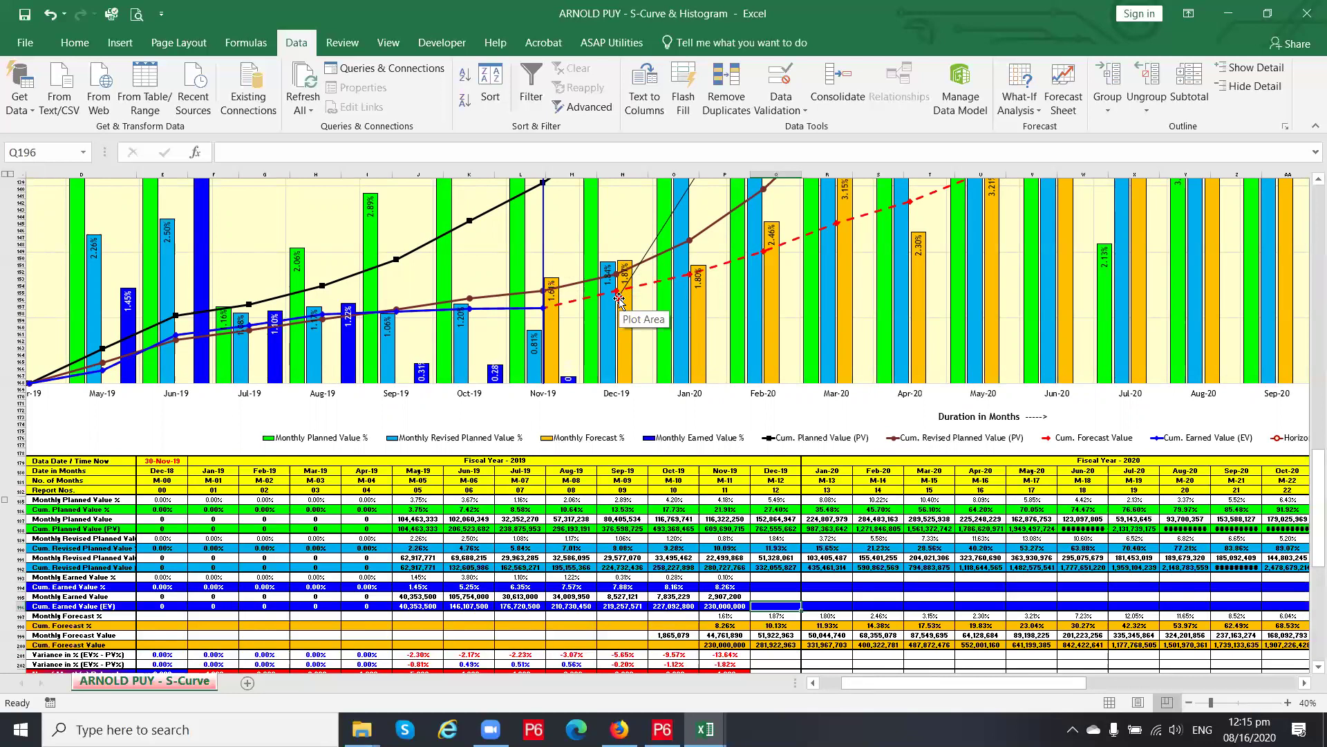
pyautogui.scroll(17, 619, 300)
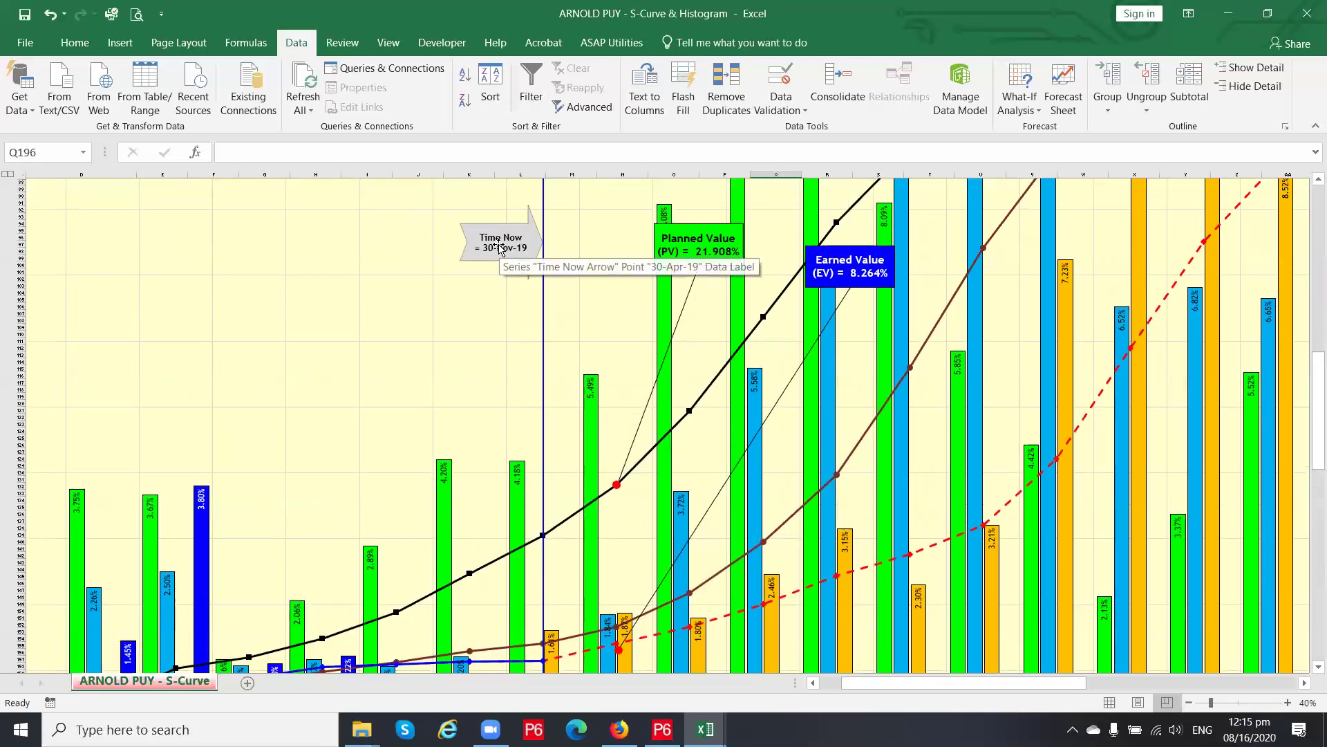
pyautogui.scroll(-7, 501, 249)
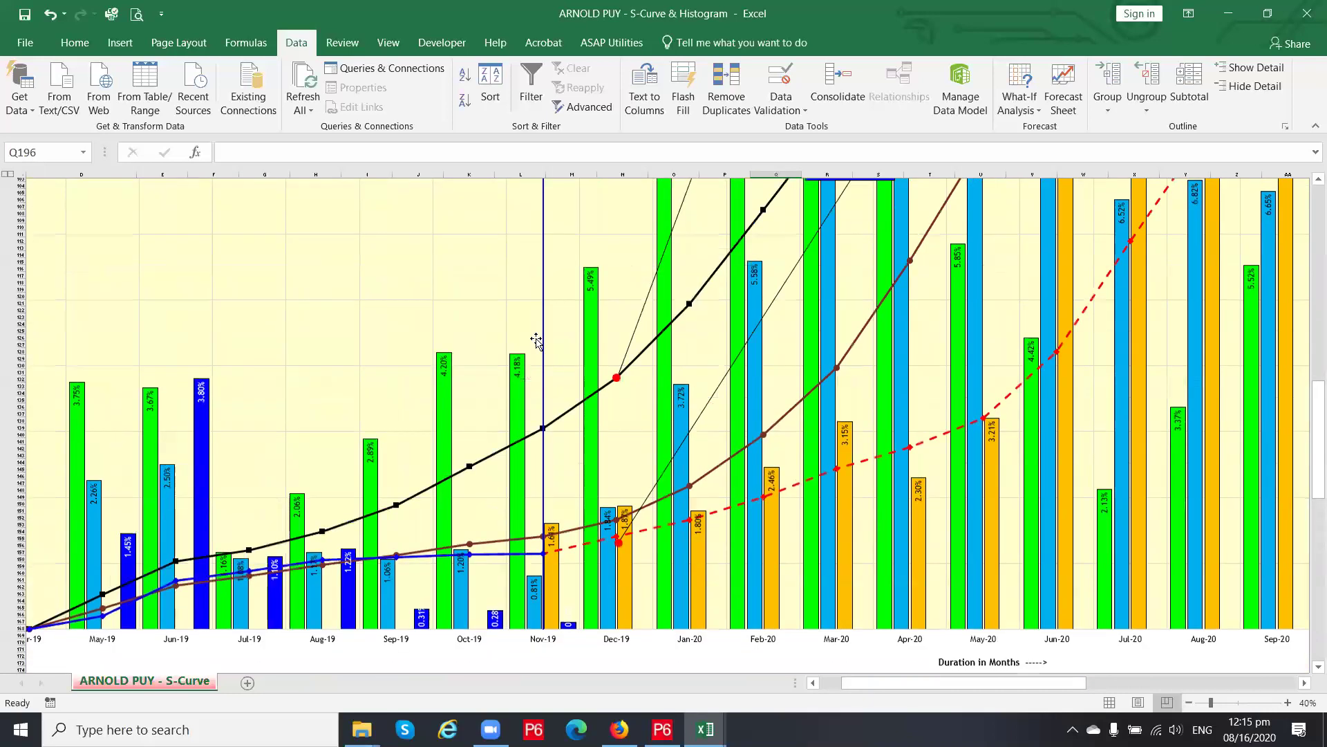
pyautogui.scroll(-2, 691, 628)
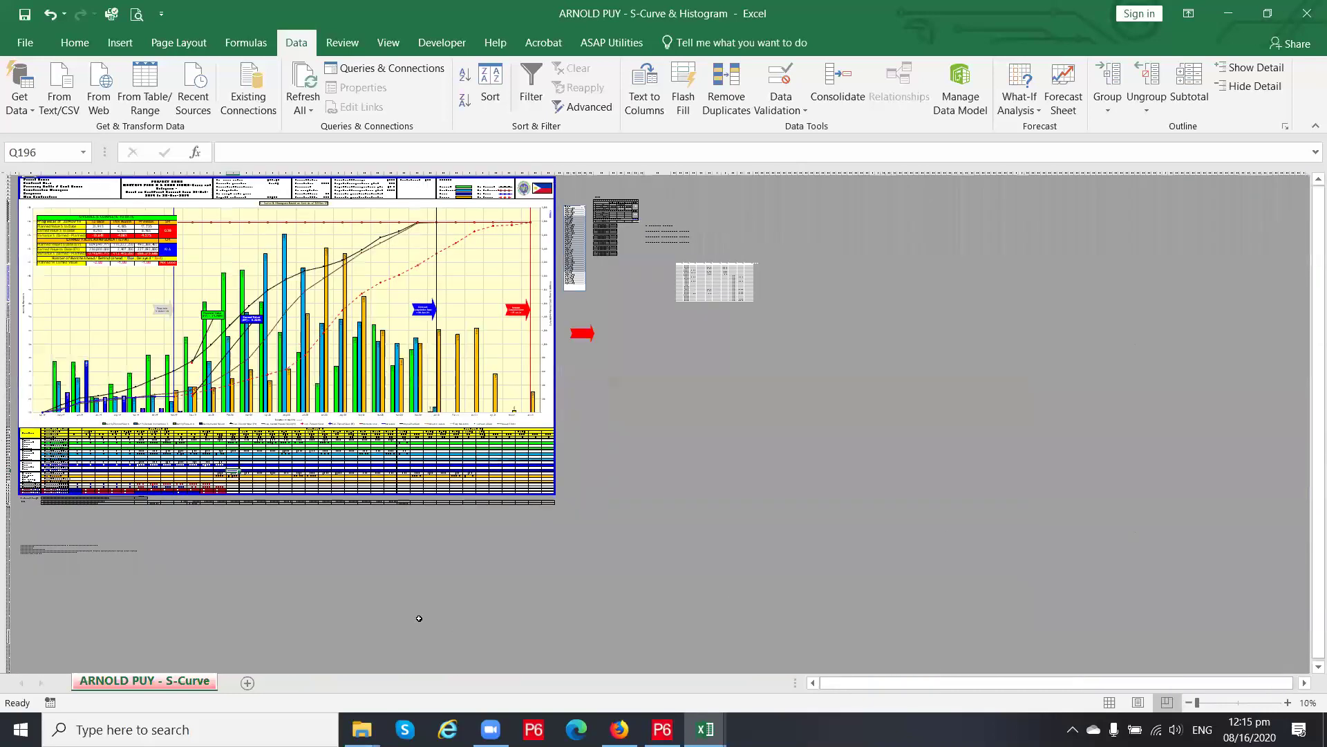
pyautogui.scroll(1, 382, 610)
pyautogui.scroll(2, 622, 657)
pyautogui.moveTo(980, 682); pyautogui.dragTo(827, 682)
pyautogui.scroll(2, 757, 625)
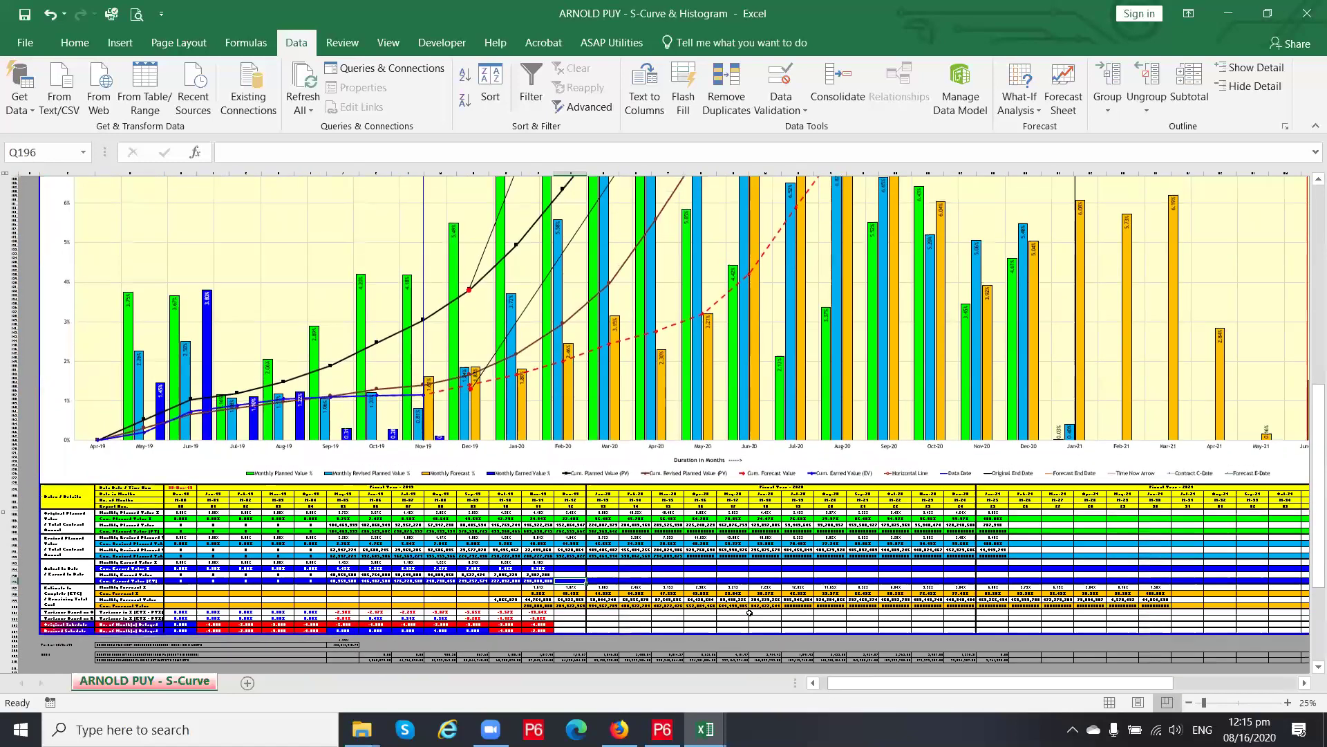
pyautogui.scroll(2, 749, 613)
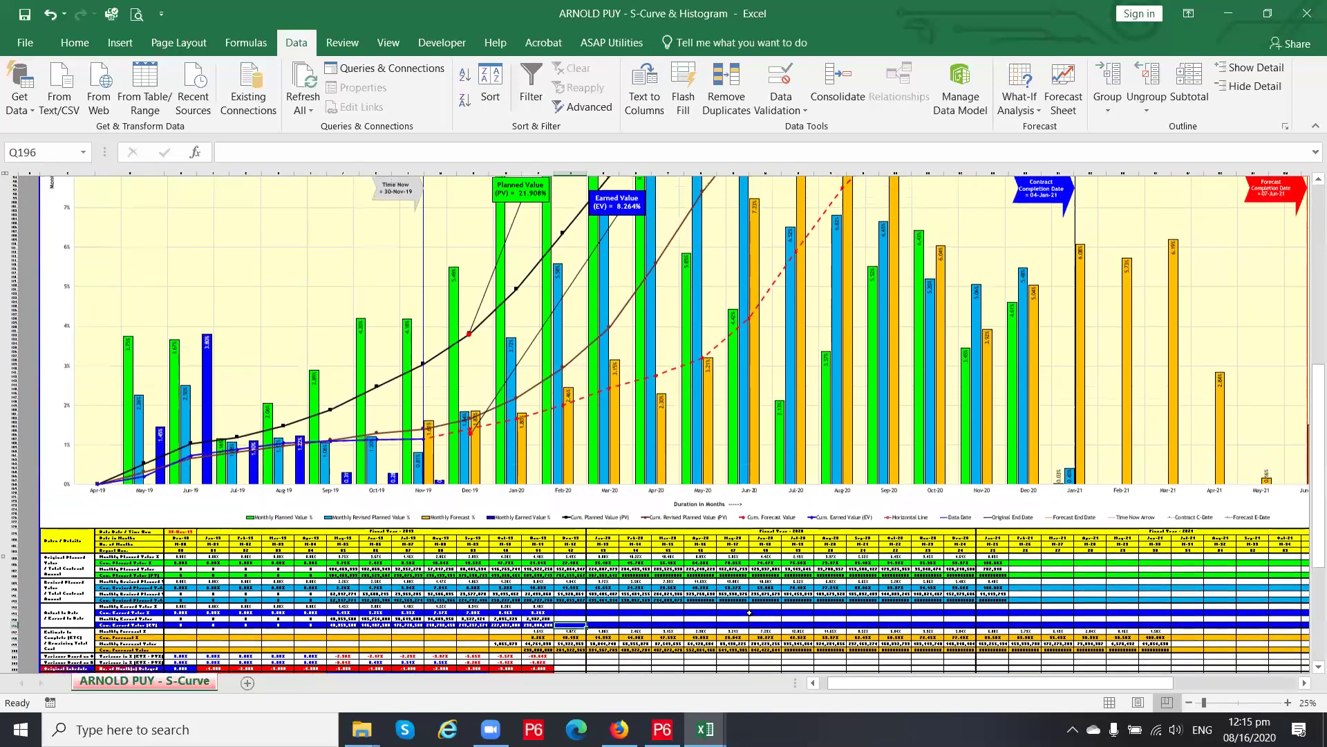
# Delete the Nov-19 (P196) and Oct-19 (O196) earned values so Time Now reverts to 30-Sep-19
pyautogui.click(538, 630)
pyautogui.click(543, 546)
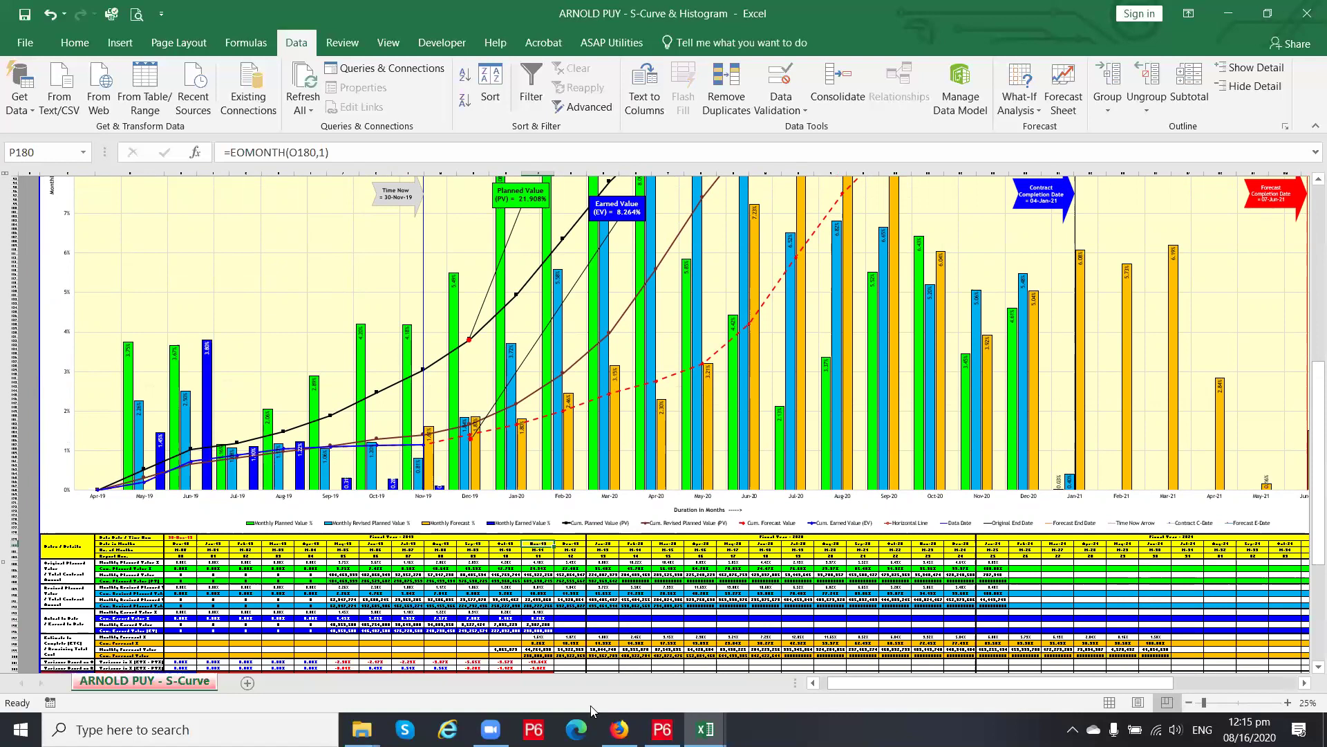
pyautogui.click(533, 631)
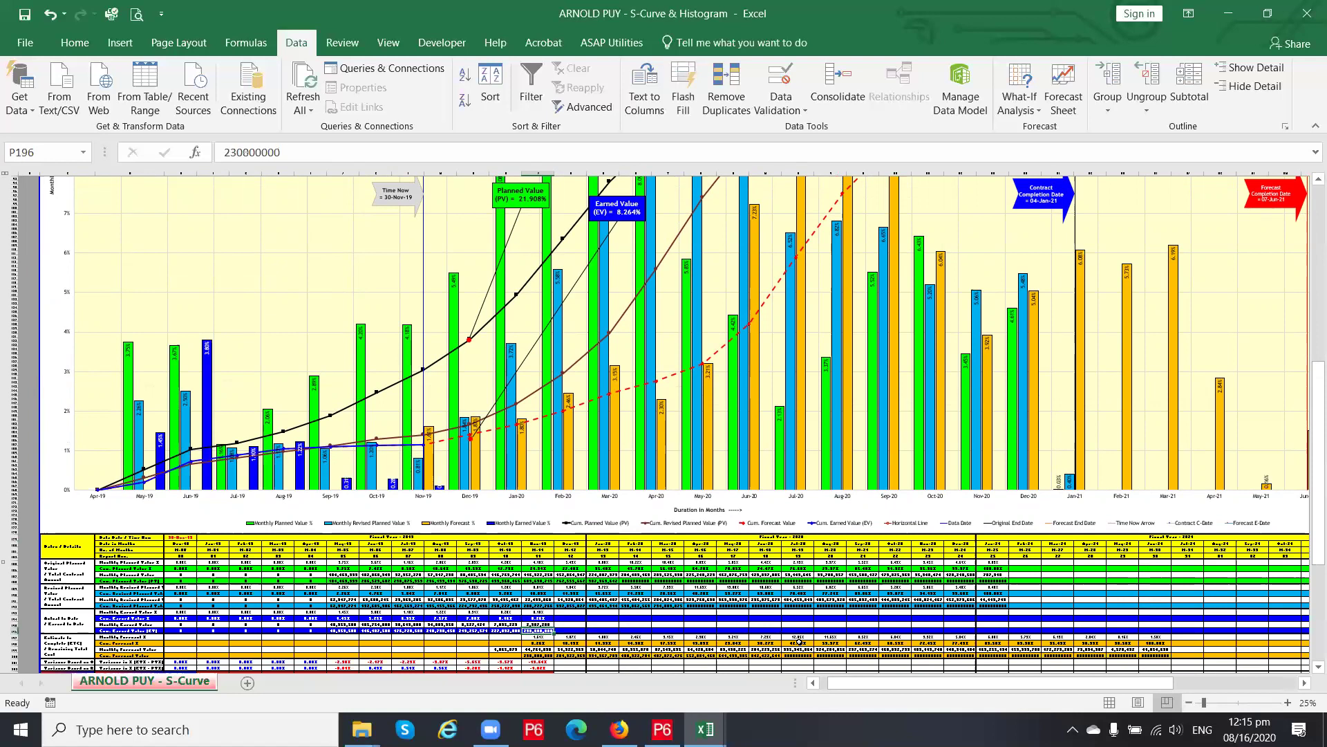
pyautogui.press('Delete')
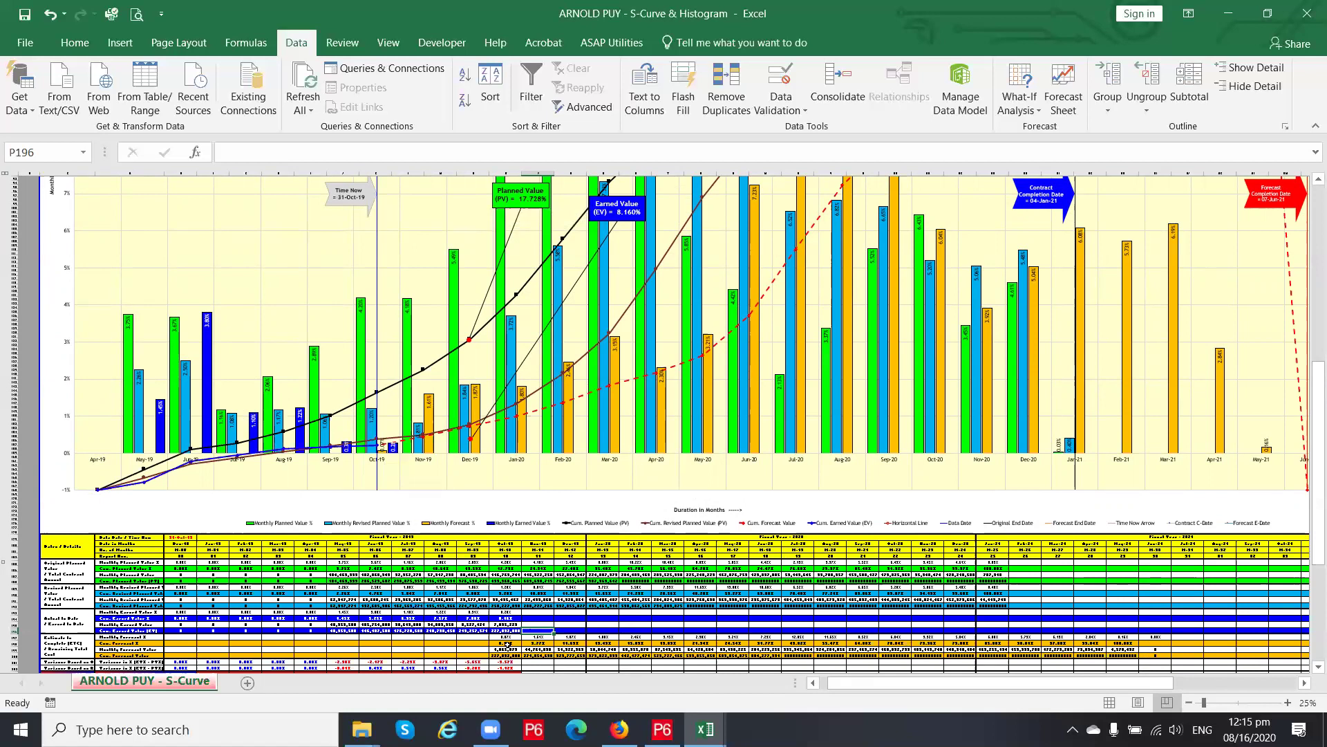
pyautogui.click(506, 630)
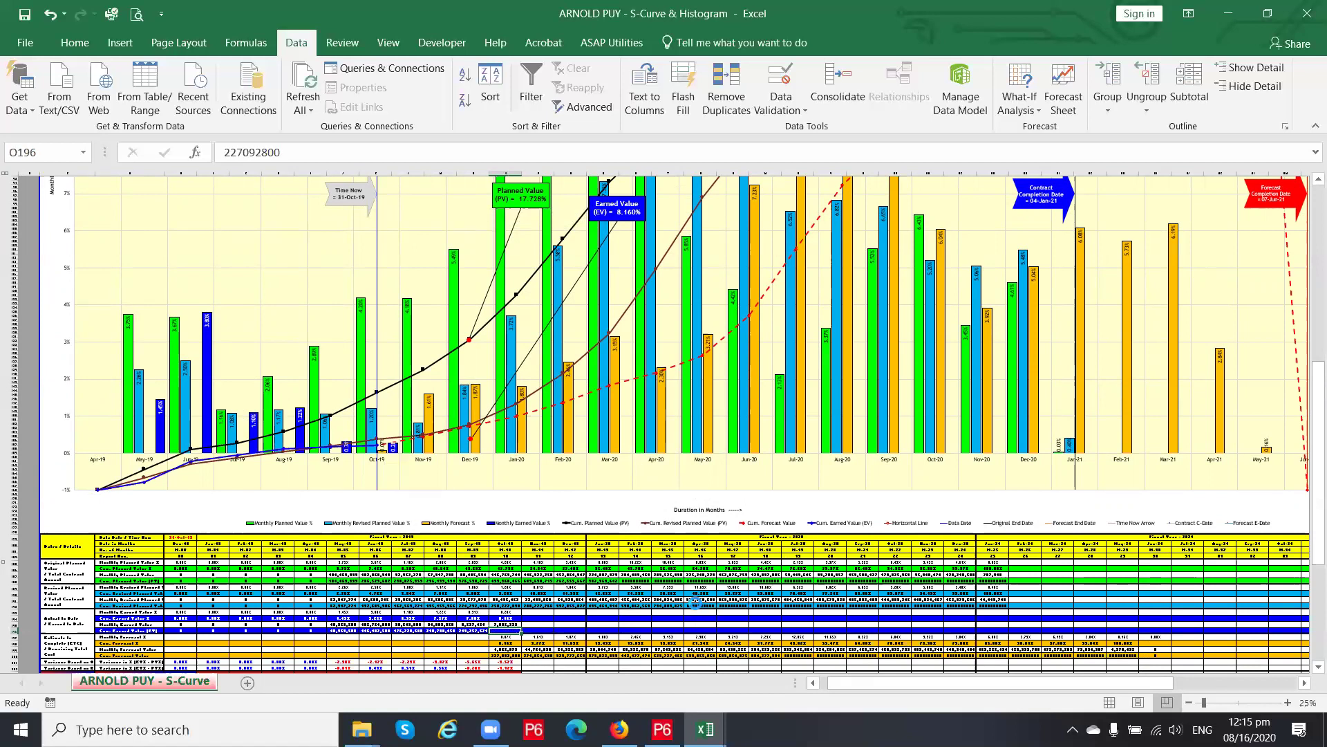
pyautogui.press('Delete')
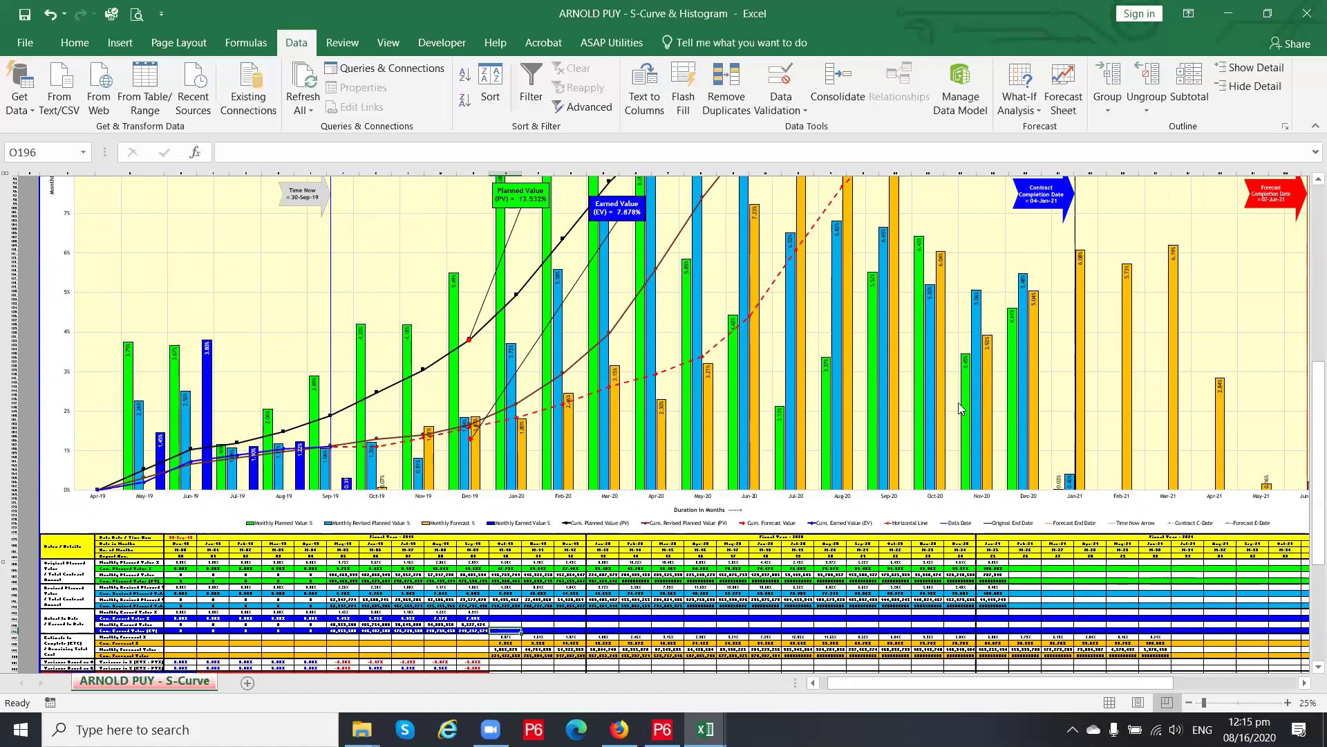
pyautogui.scroll(2, 1203, 496)
# Drag the Planned Value and Earned Value callouts left toward the 30-Sep-19 Time Now line
pyautogui.moveTo(1070, 688); pyautogui.dragTo(1115, 683)
pyautogui.scroll(3, 1084, 514)
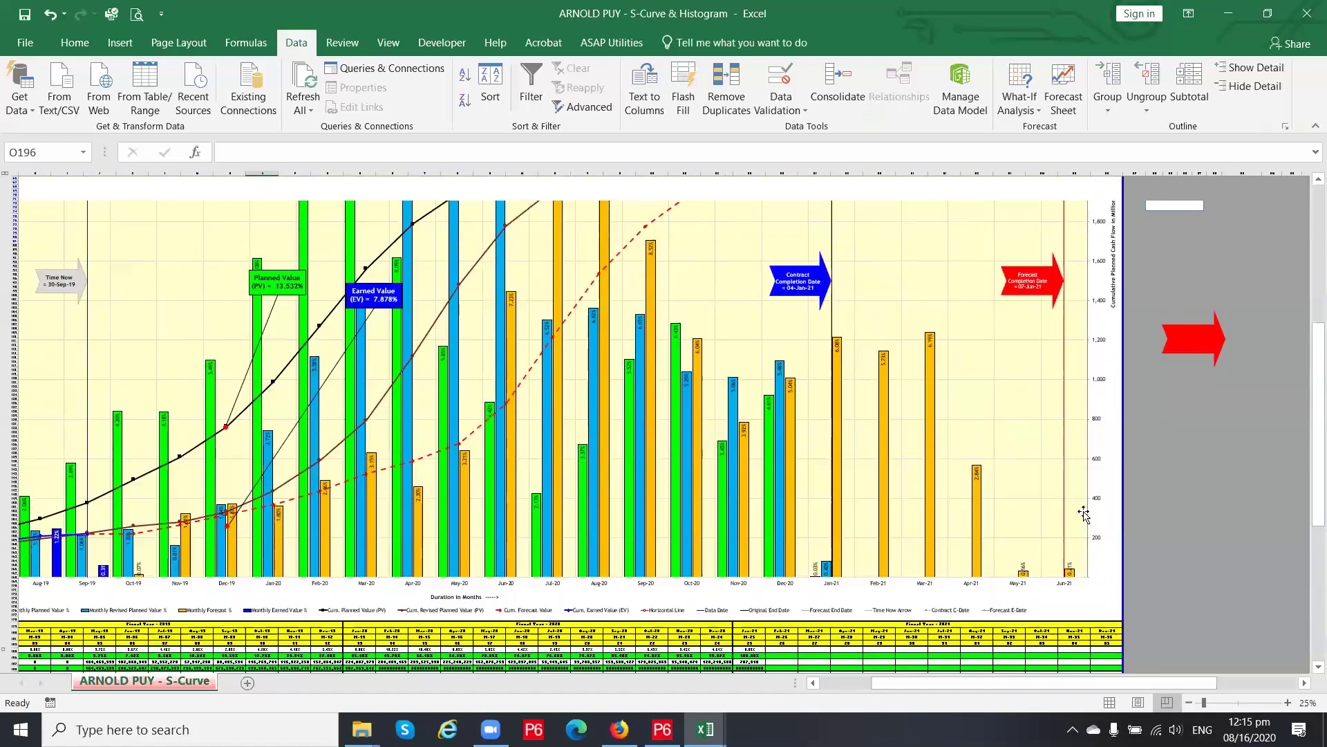
pyautogui.scroll(15, 1083, 515)
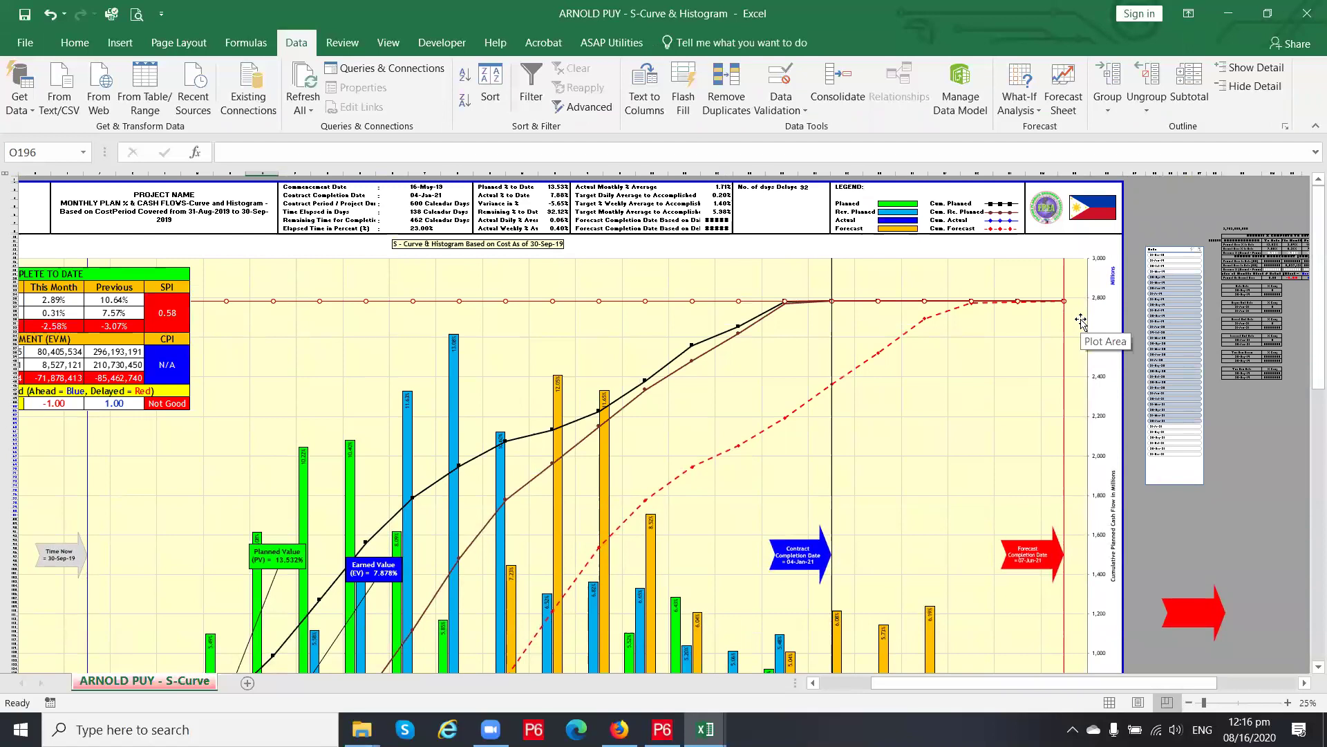
pyautogui.scroll(-12, 1080, 321)
pyautogui.moveTo(1040, 689); pyautogui.dragTo(997, 684)
pyautogui.scroll(-3, 650, 431)
pyautogui.scroll(-3, 648, 432)
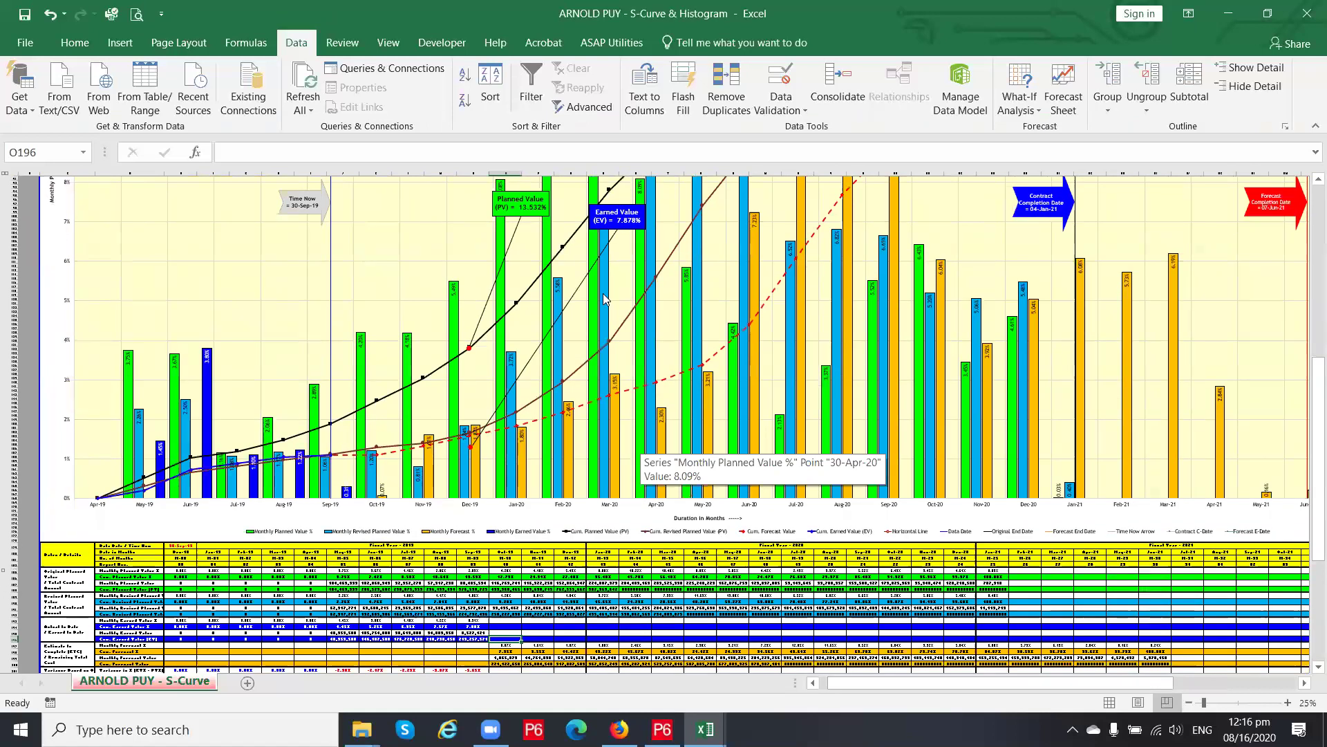
pyautogui.scroll(2, 604, 299)
pyautogui.moveTo(492, 332)
pyautogui.mouseDown()
pyautogui.moveTo(413, 336)
pyautogui.moveTo(354, 405)
pyautogui.mouseUp()
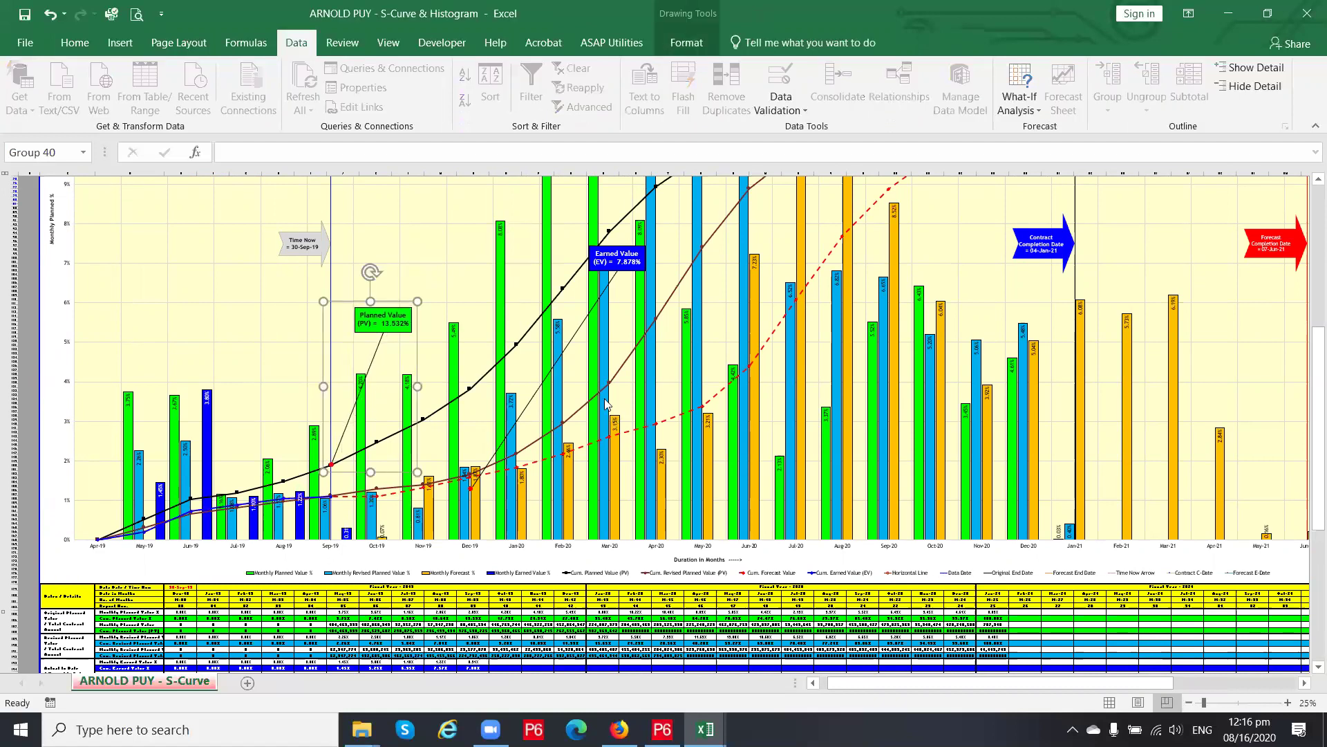
pyautogui.moveTo(574, 325); pyautogui.dragTo(436, 340)
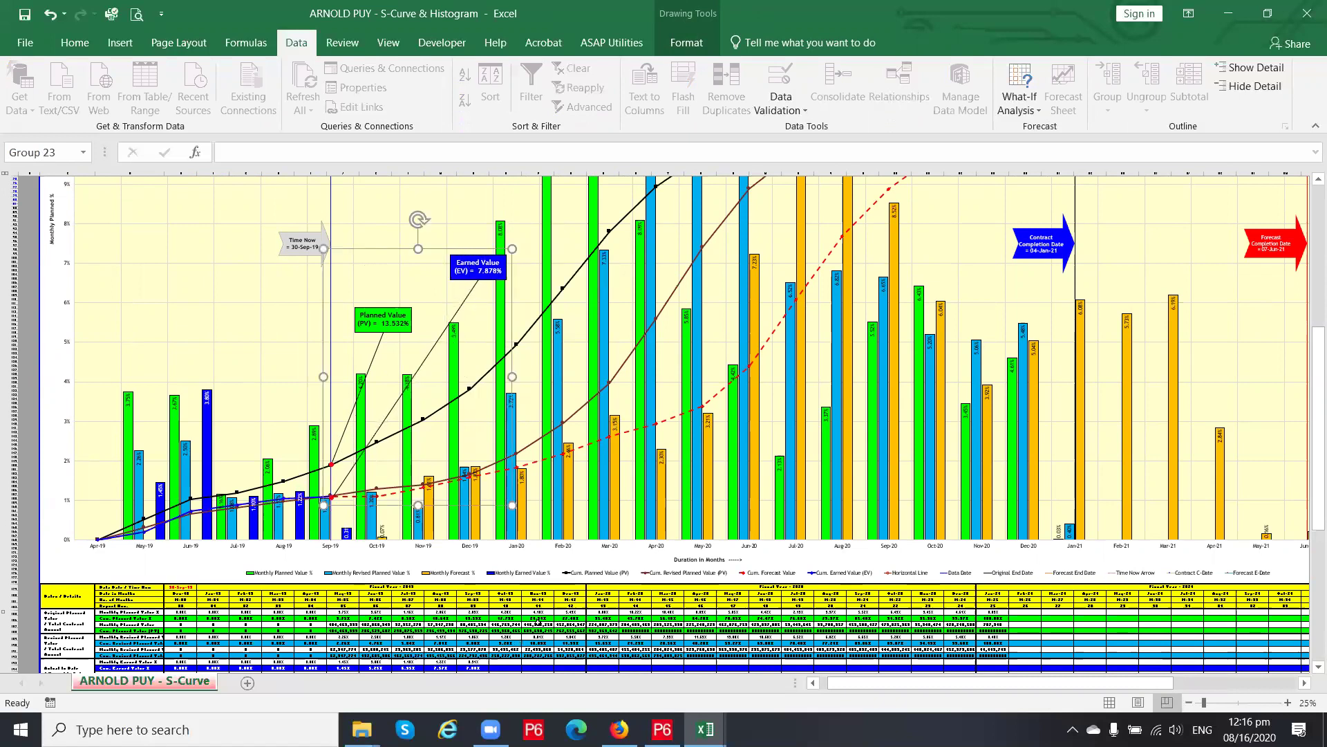
# Deselect the callouts and select the Sep-19 cumulative earned value cell
pyautogui.click(318, 618)
pyautogui.scroll(-1, 319, 588)
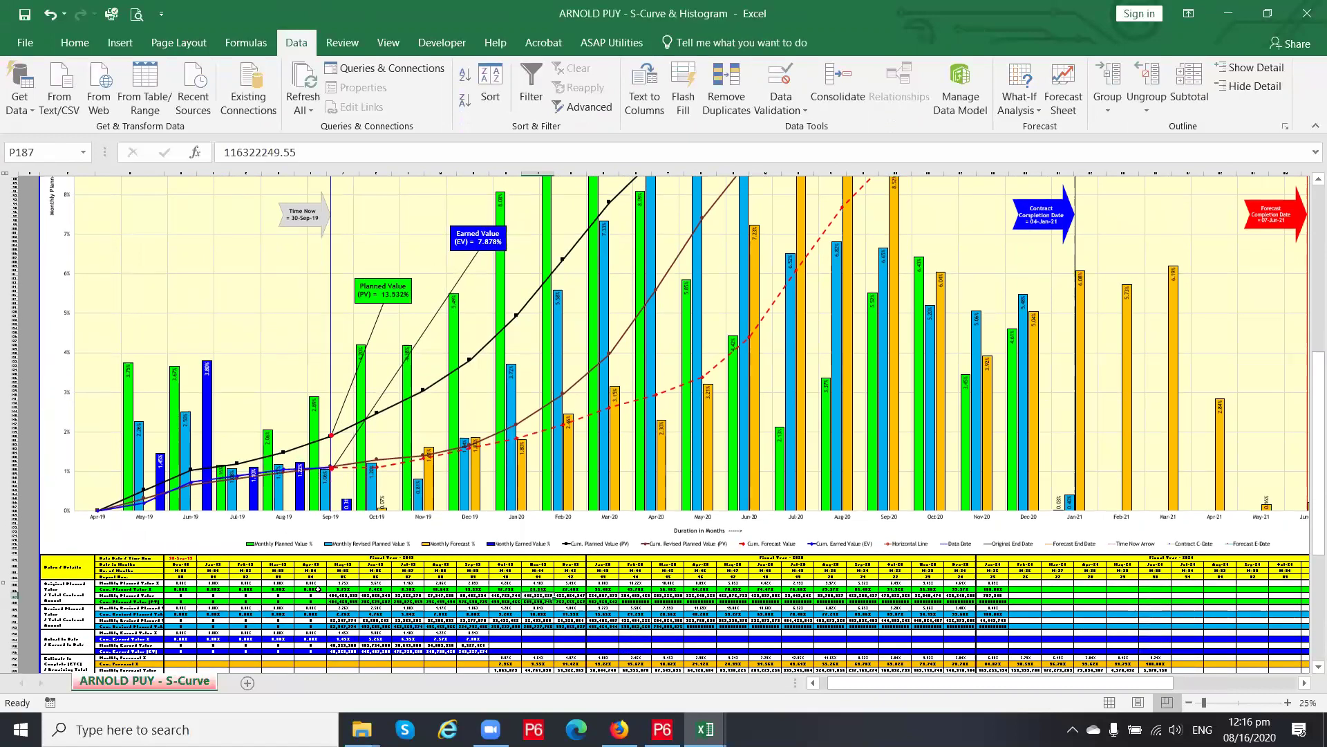
pyautogui.click(476, 652)
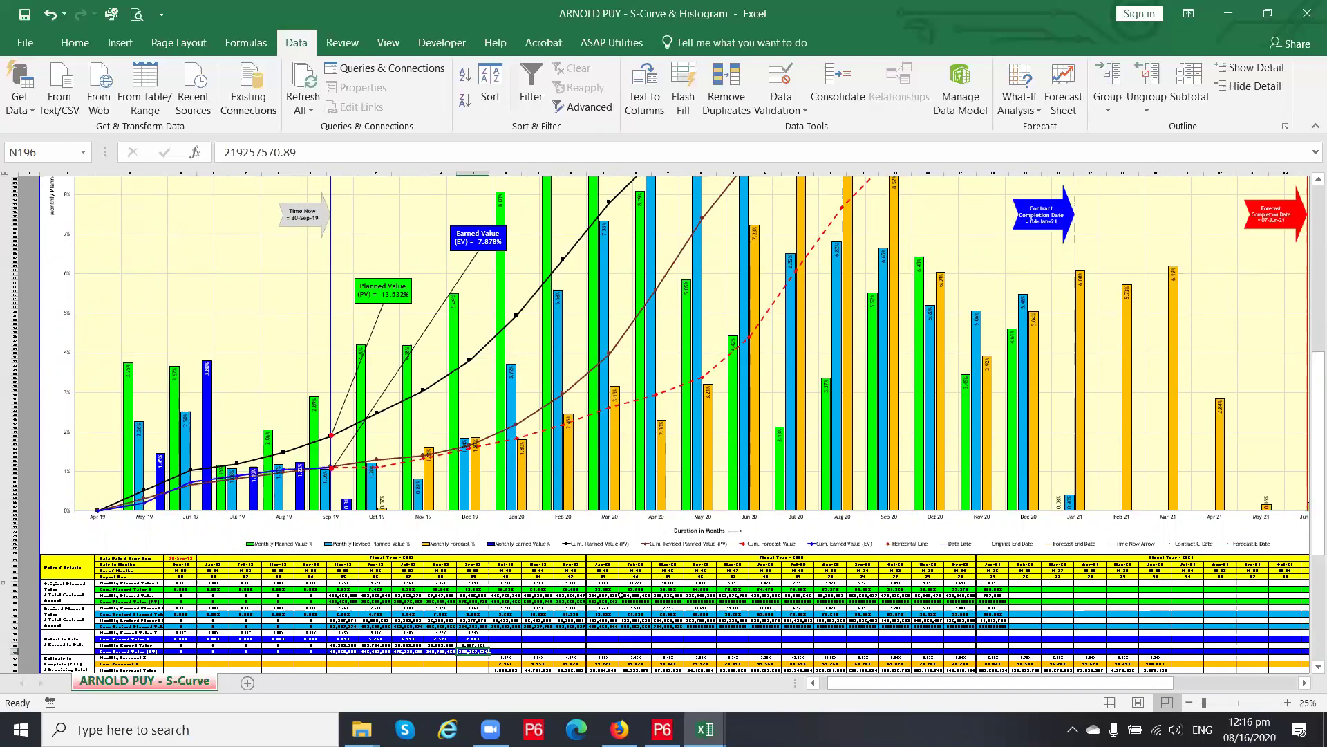
# Open the context menu on N196, the Sep-19 cumulative earned value of 219,257,571
pyautogui.scroll(3, 620, 596)
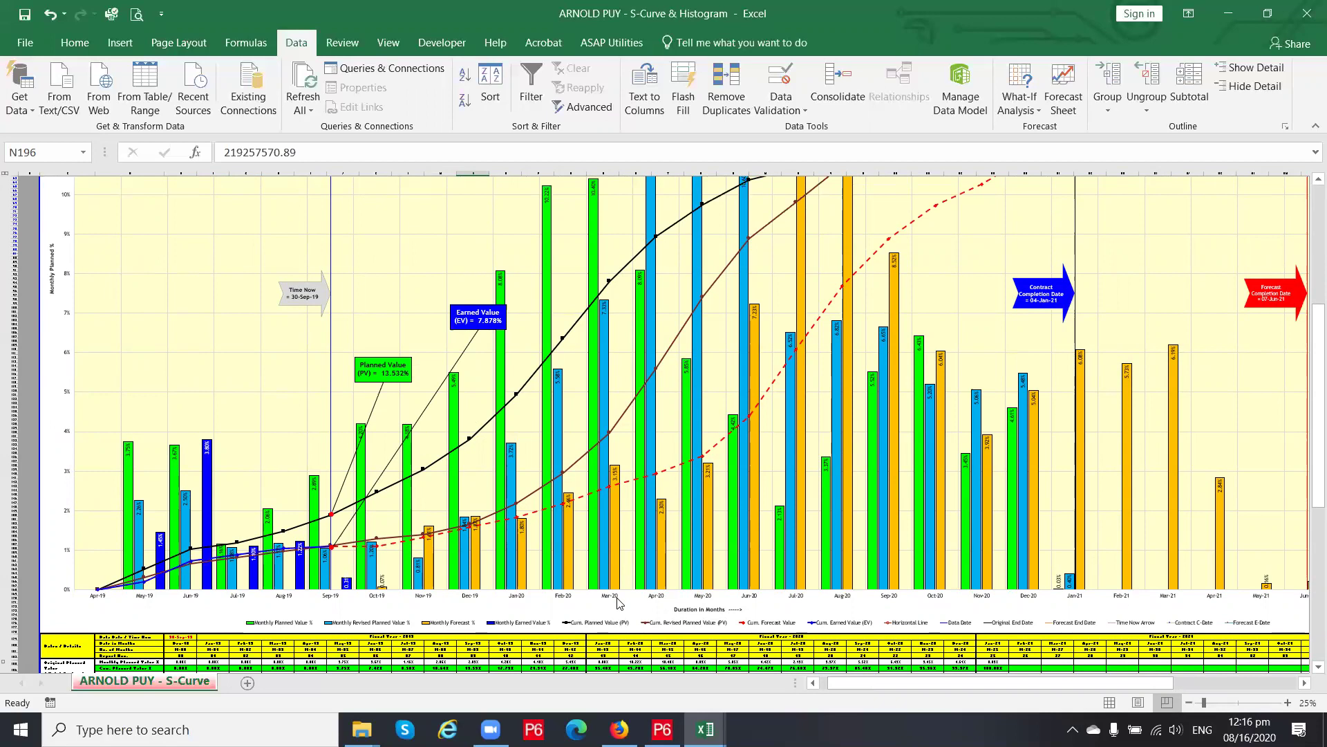
pyautogui.scroll(-8, 621, 603)
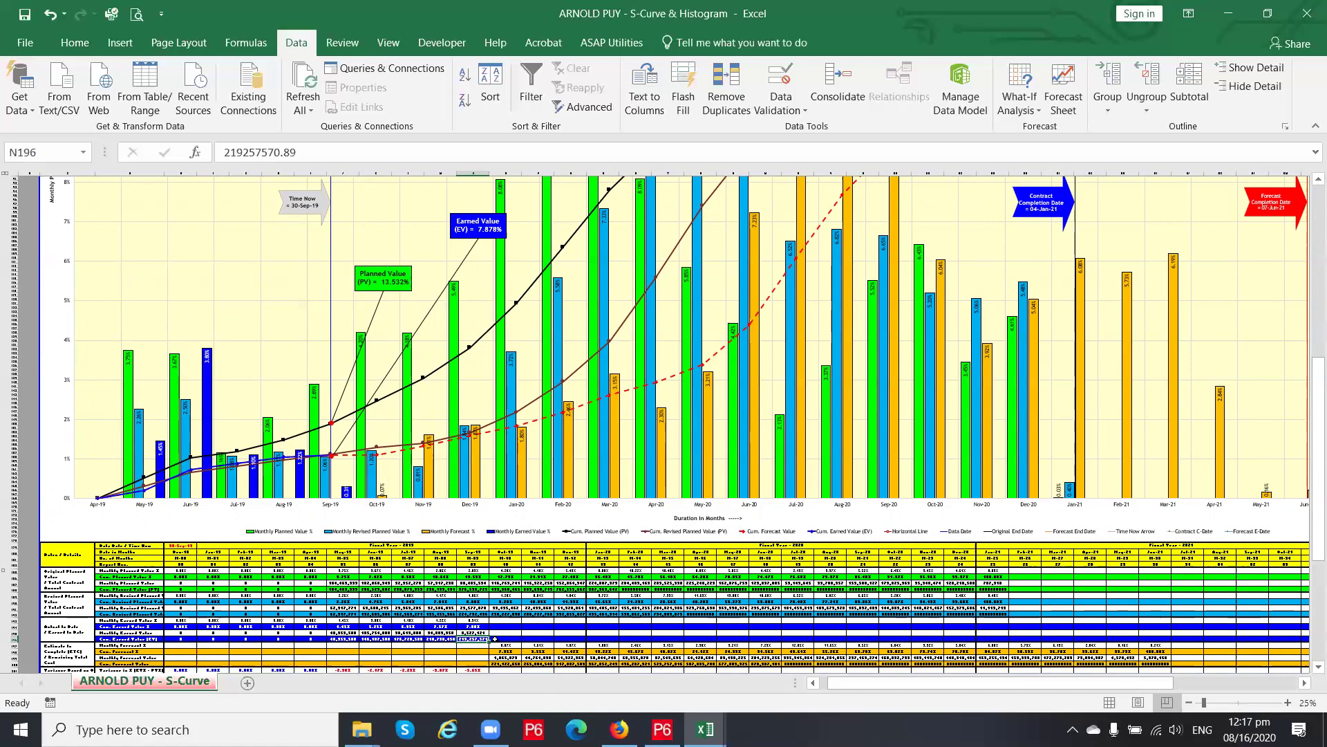
pyautogui.press('Right')
pyautogui.click(480, 638)
pyautogui.scroll(2, 478, 639)
pyautogui.scroll(-1, 536, 561)
pyautogui.scroll(-2, 536, 561)
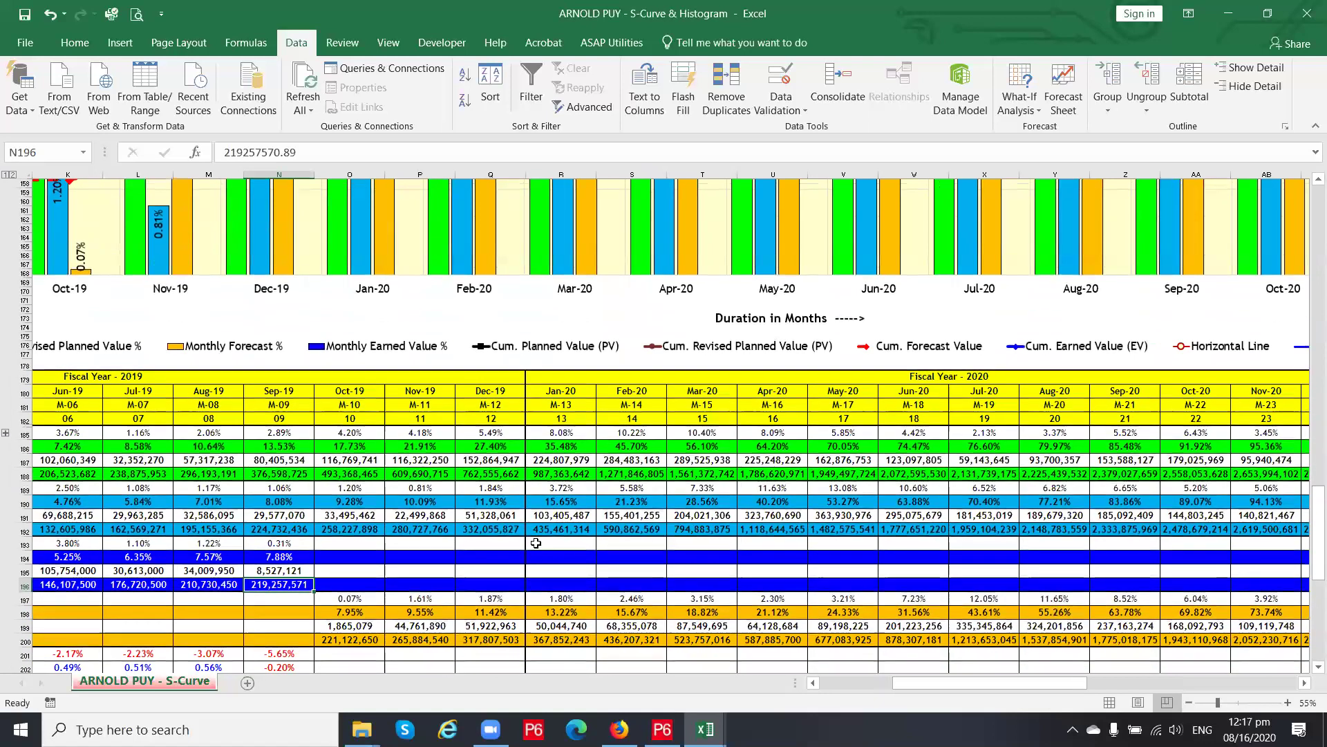
pyautogui.rightClick(293, 586)
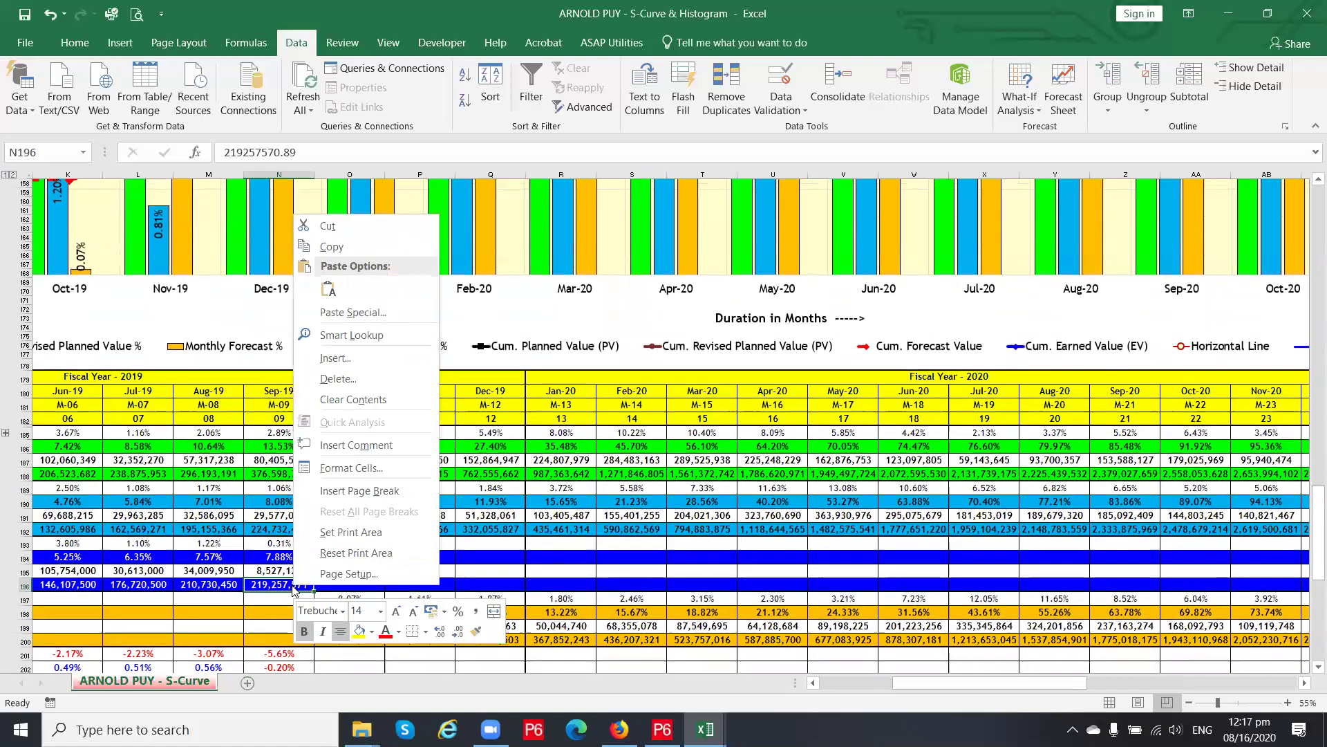
pyautogui.click(332, 247)
pyautogui.click(350, 580)
pyautogui.press('Escape')
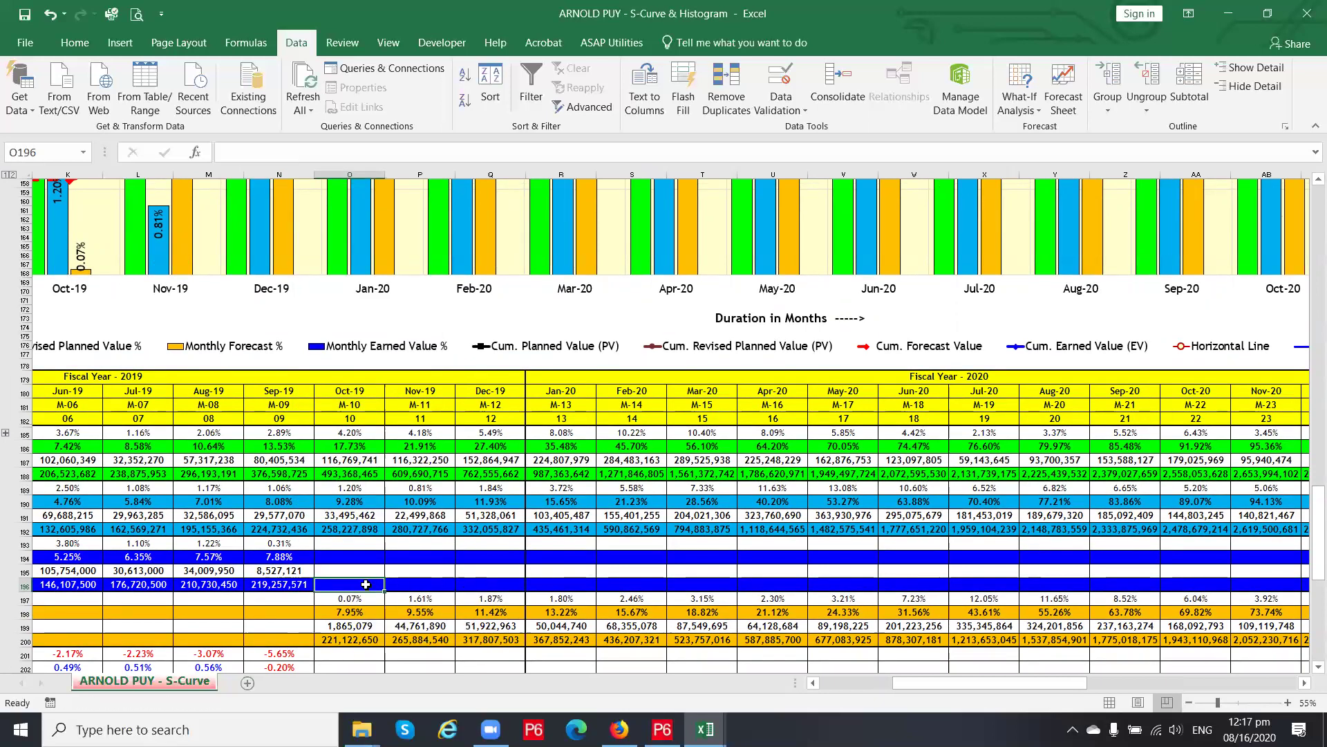
pyautogui.rightClick(368, 589)
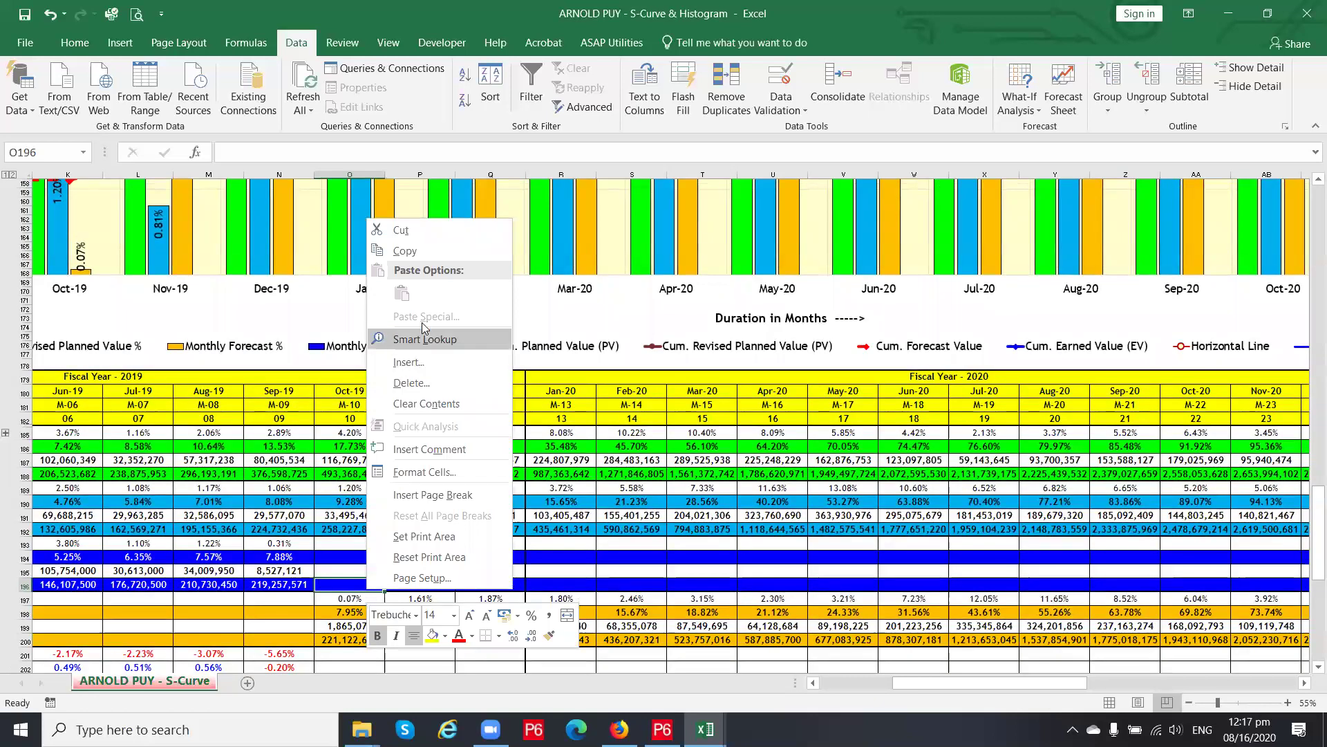
pyautogui.click(72, 45)
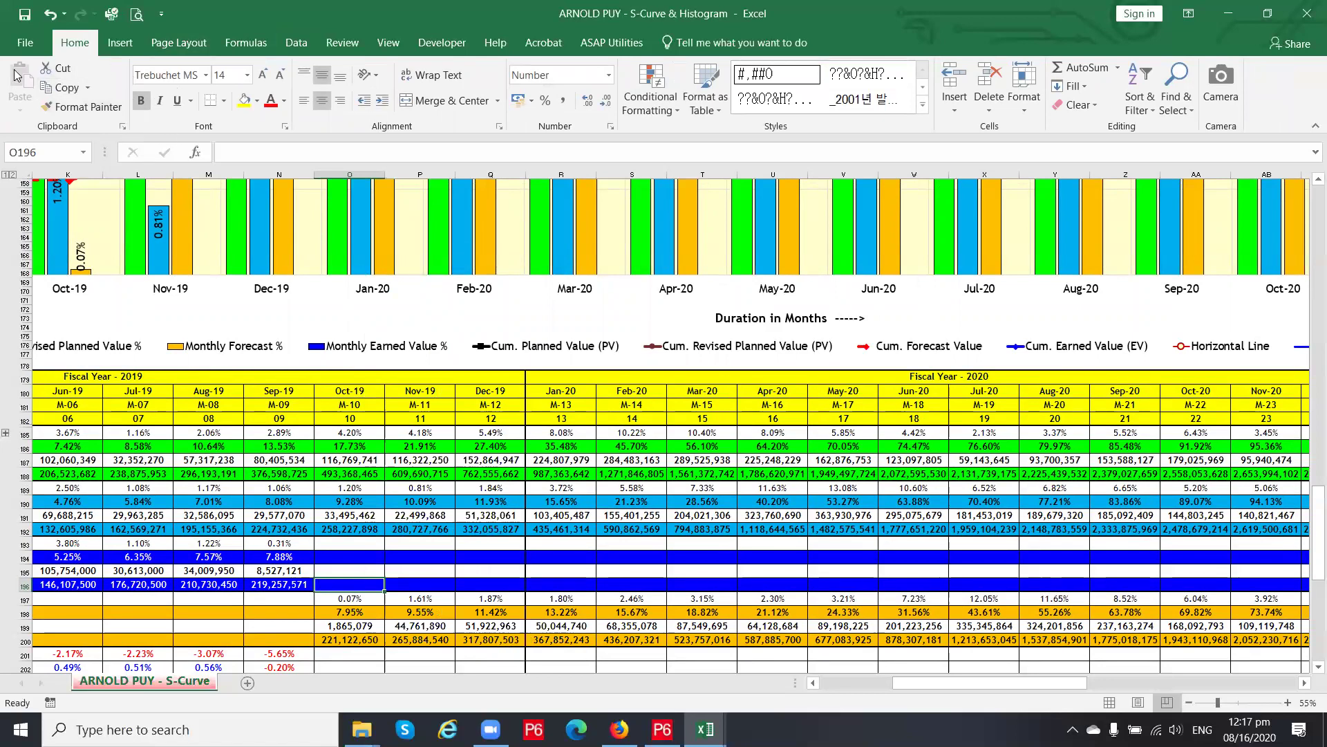
pyautogui.click(271, 586)
pyautogui.click(321, 587)
pyautogui.click(274, 585)
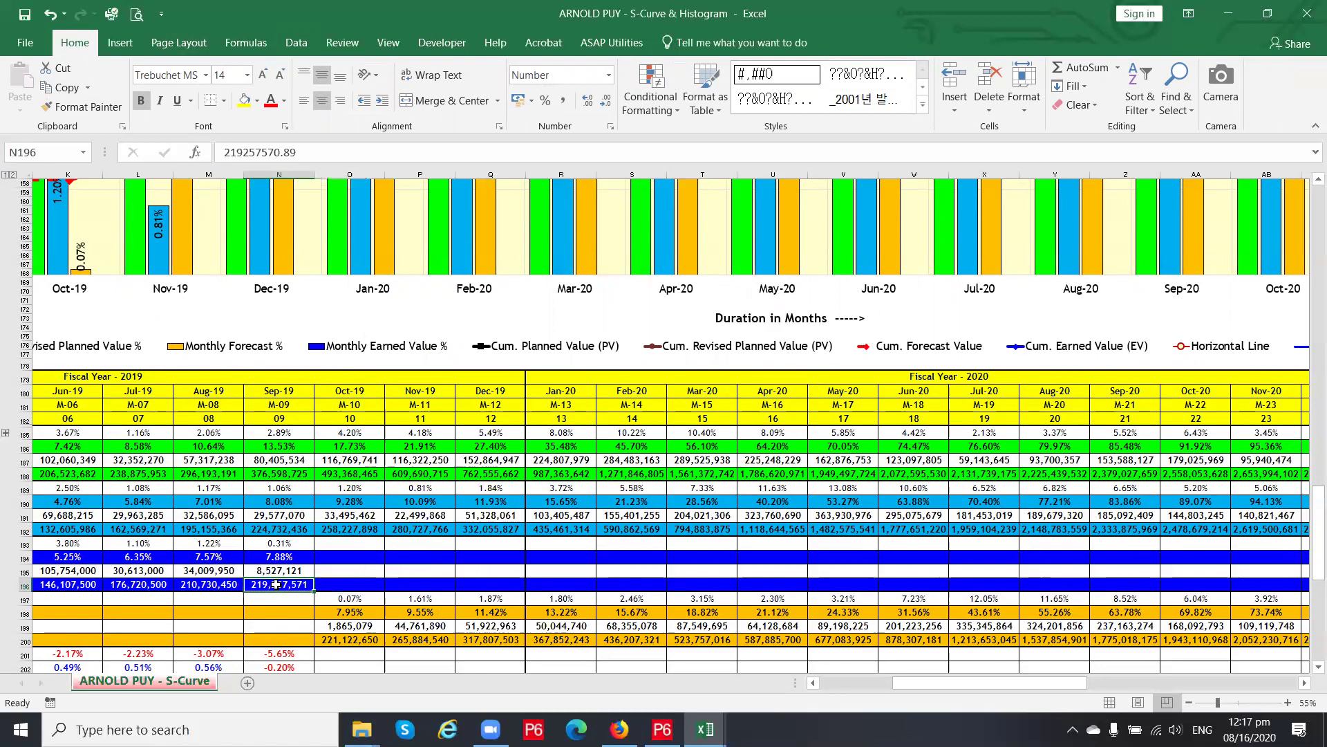
pyautogui.click(336, 588)
pyautogui.click(283, 581)
pyautogui.click(336, 589)
pyautogui.click(309, 584)
pyautogui.moveTo(923, 683); pyautogui.dragTo(895, 684)
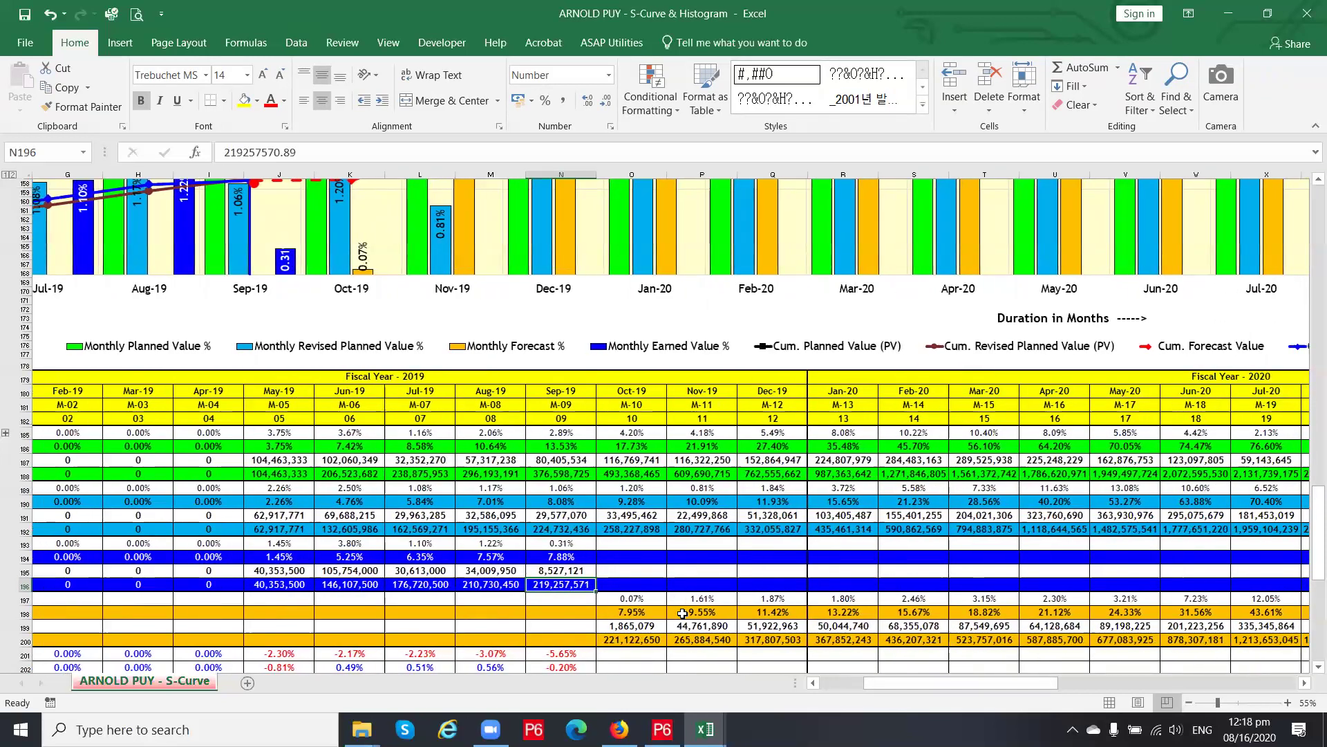
pyautogui.rightClick(574, 587)
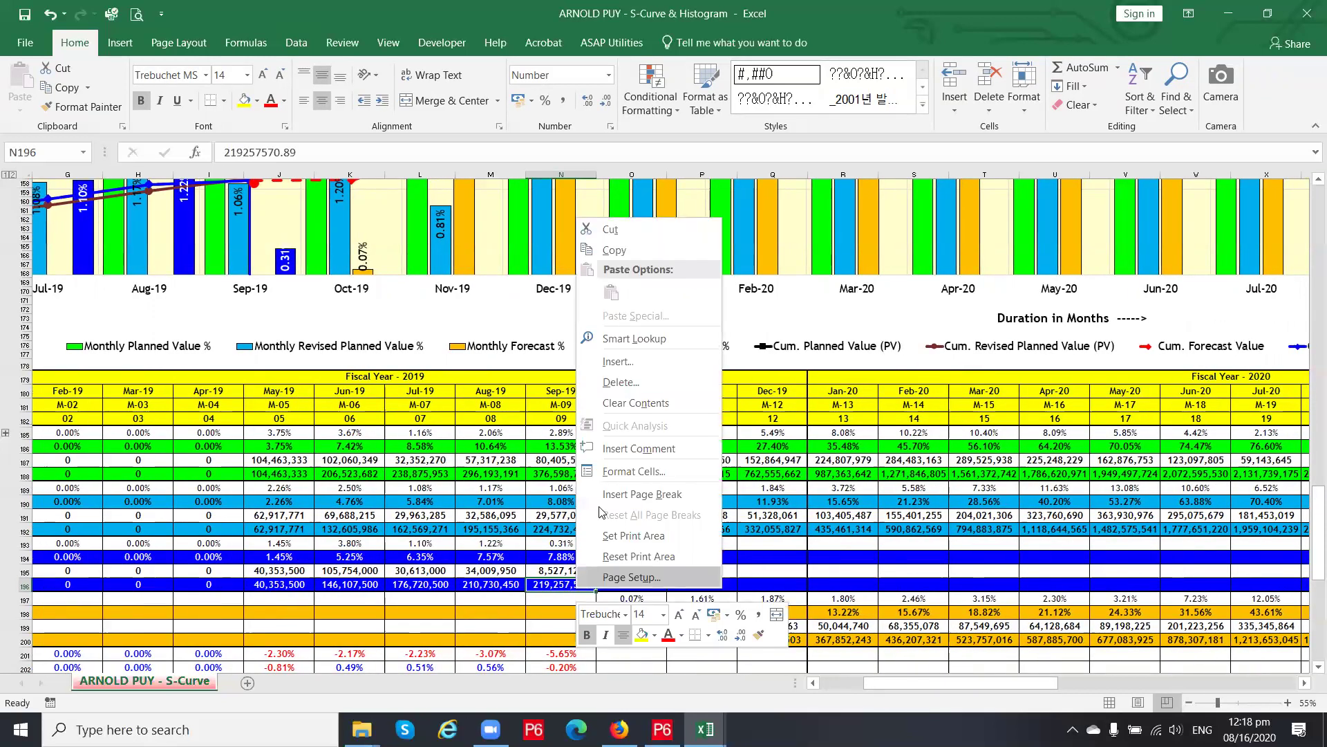
pyautogui.click(614, 255)
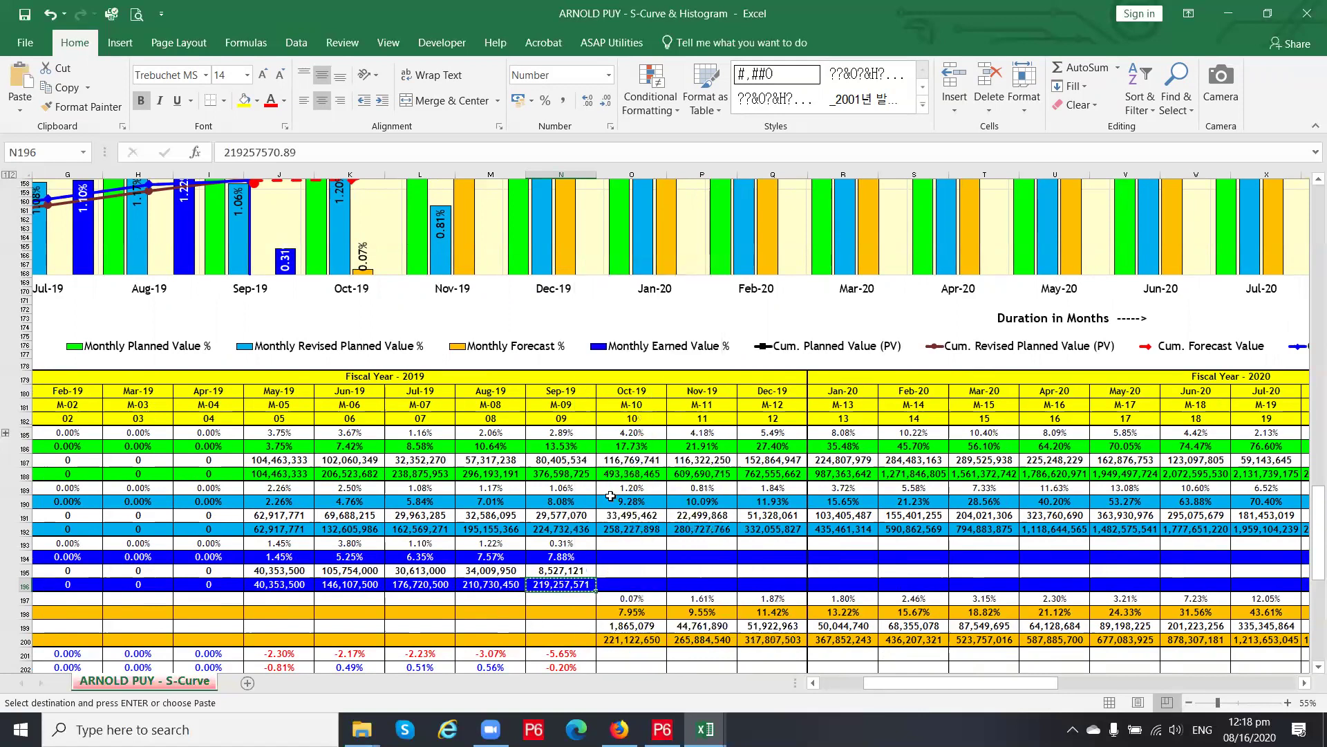
pyautogui.click(634, 586)
pyautogui.press('Escape')
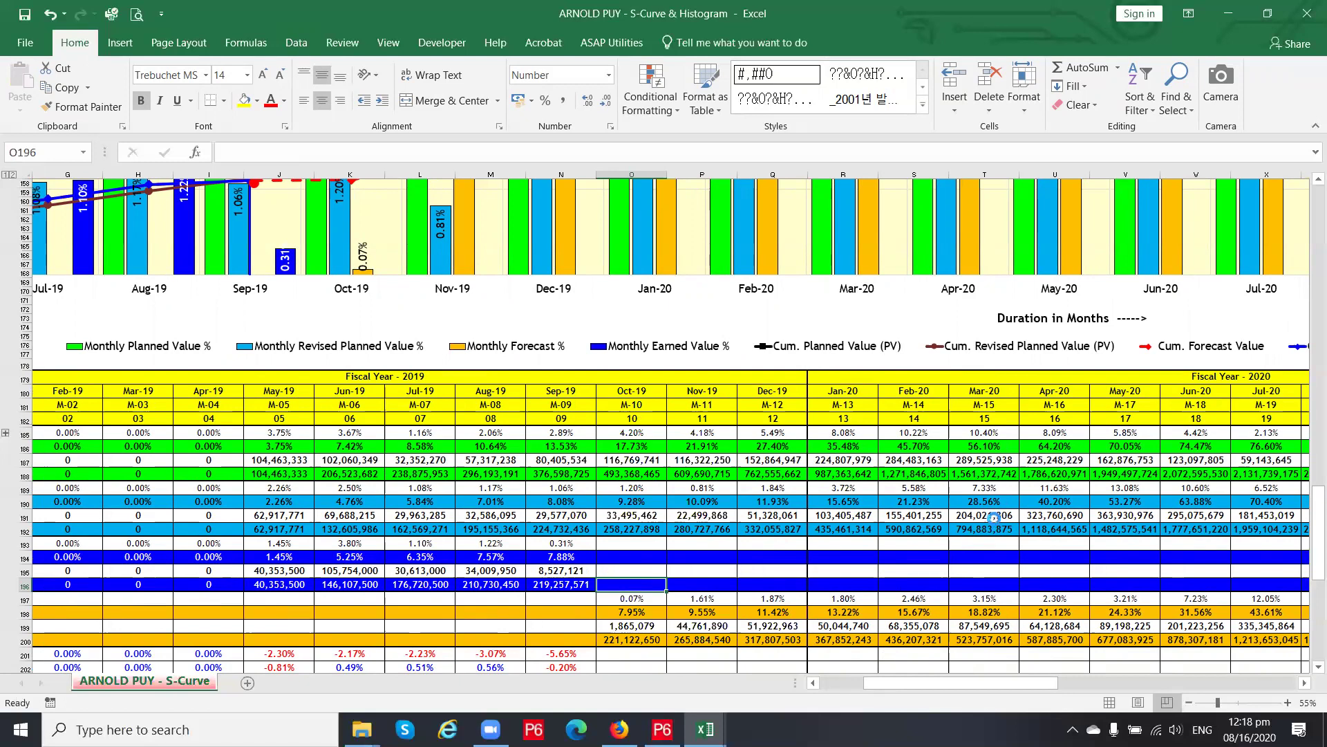
pyautogui.keyDown('ctrl'); pyautogui.scroll(-1, 1001, 515); pyautogui.keyUp('ctrl')
pyautogui.scroll(7, 691, 513)
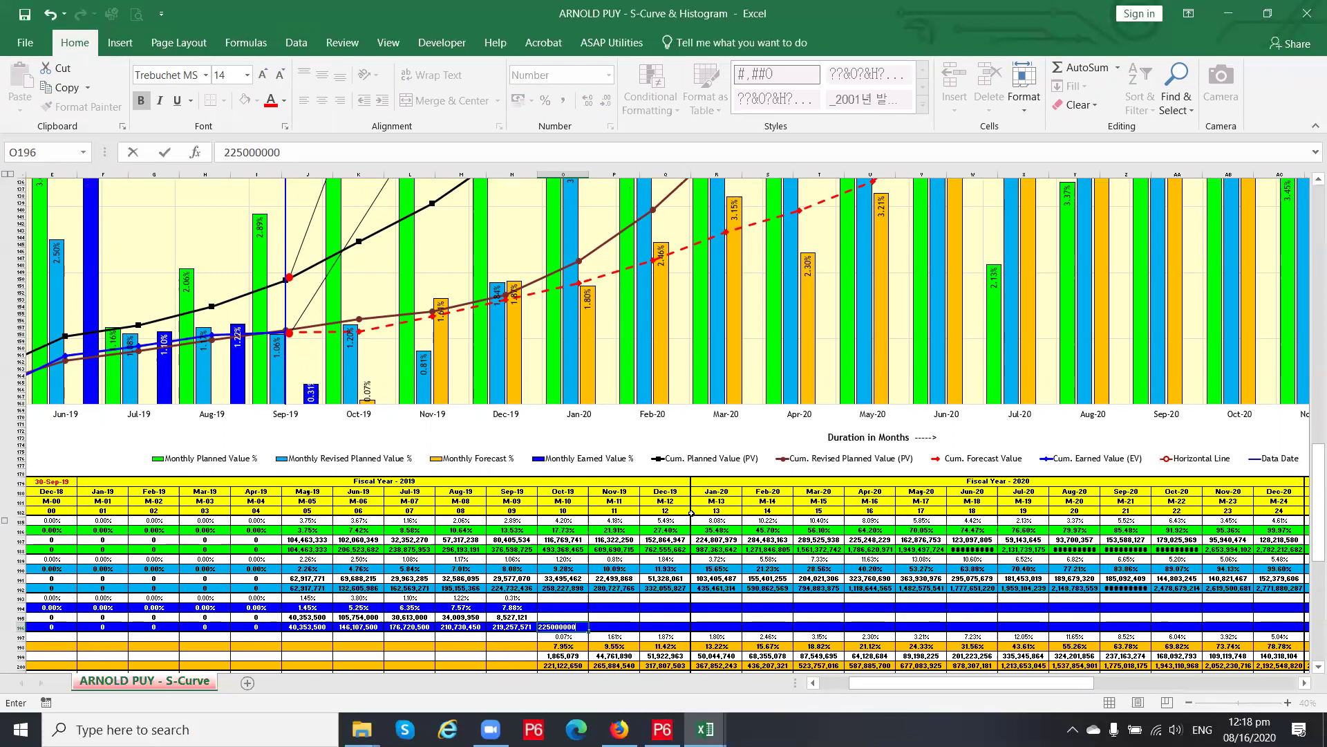
pyautogui.press('Return')
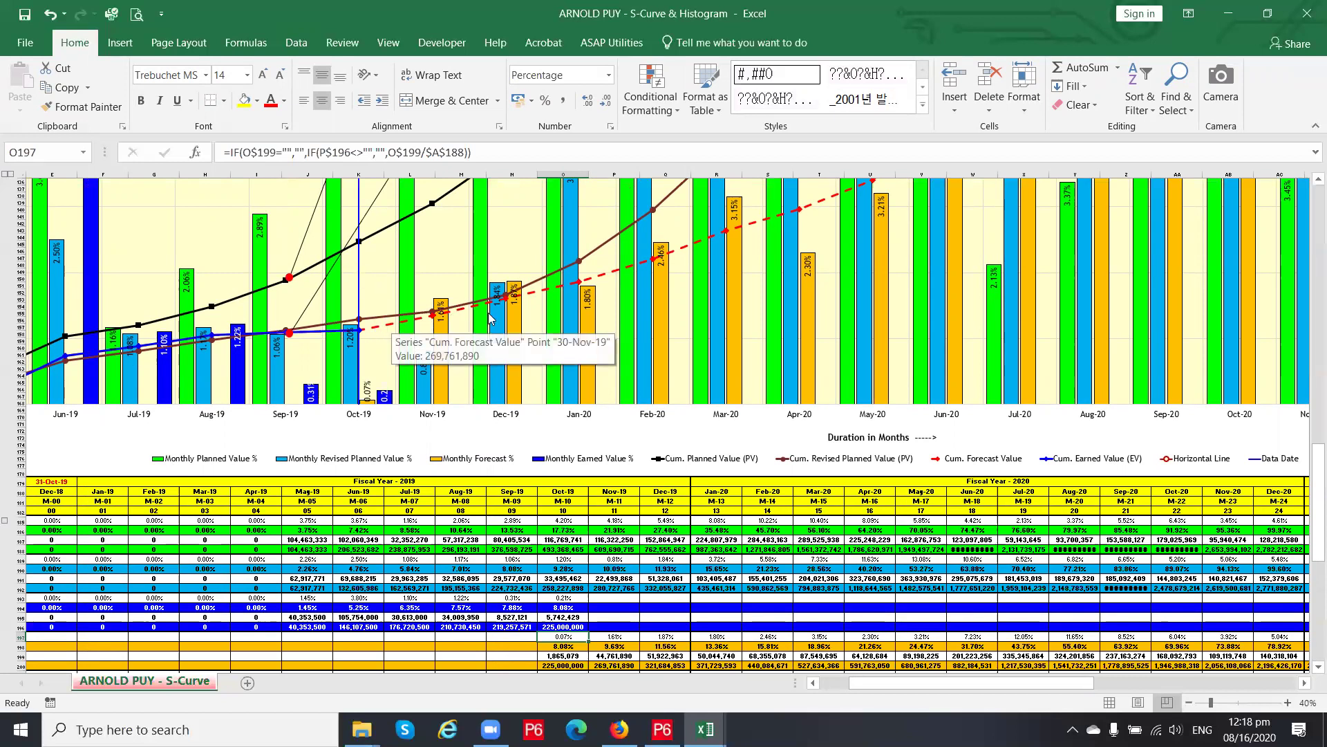
pyautogui.scroll(13, 484, 311)
pyautogui.scroll(3, 543, 309)
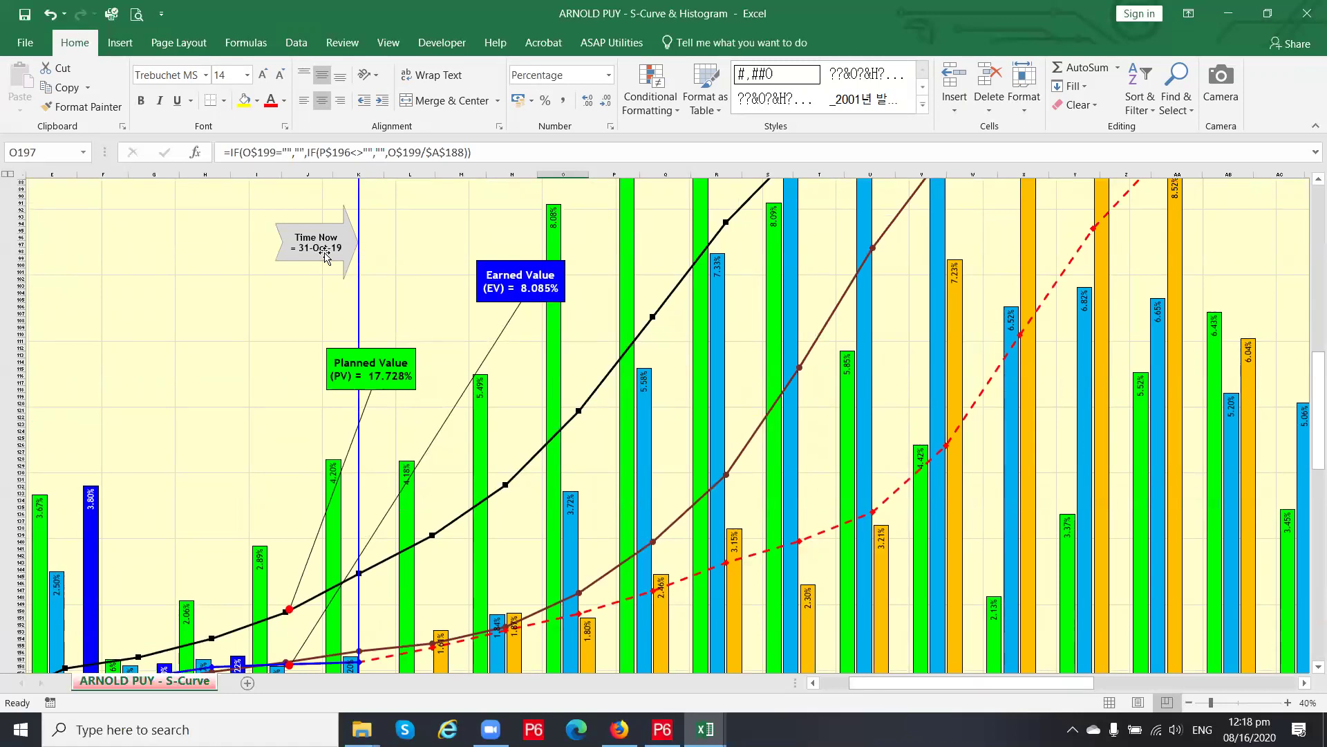
pyautogui.scroll(-17, 325, 254)
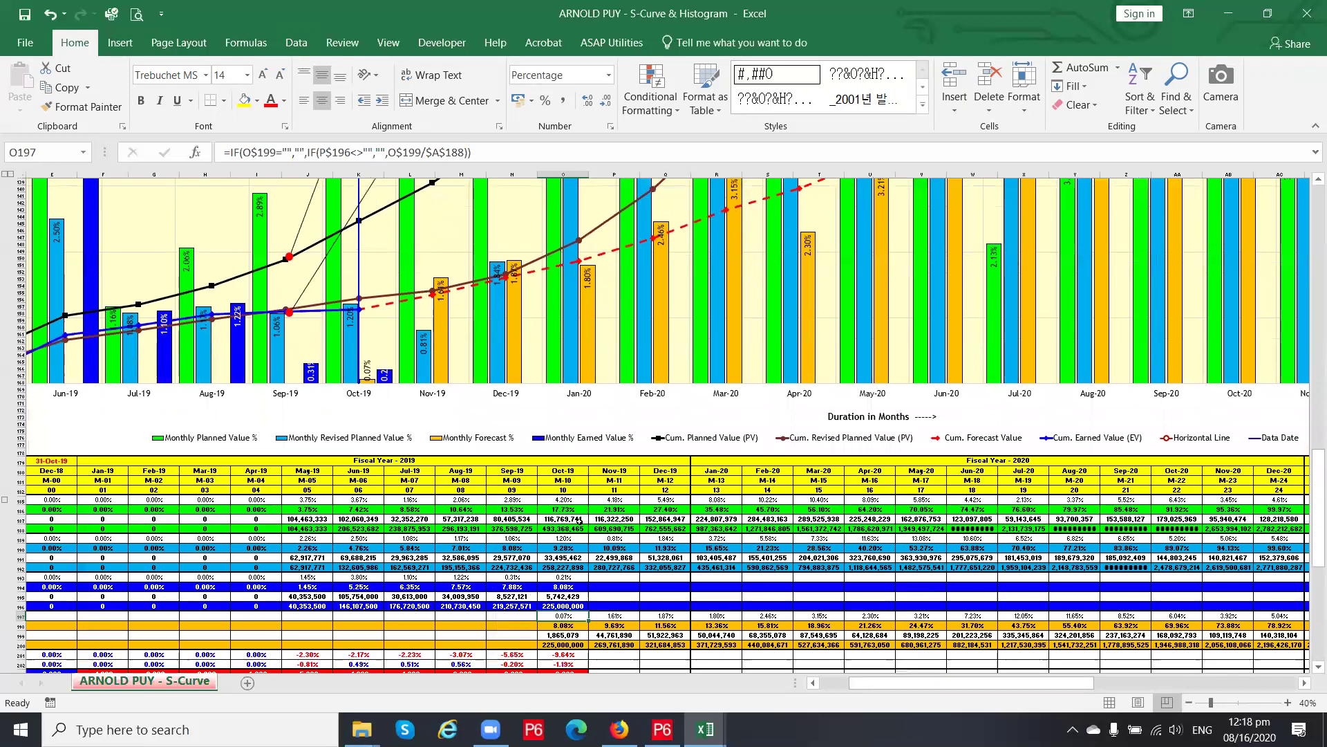
pyautogui.moveTo(571, 471); pyautogui.dragTo(584, 618)
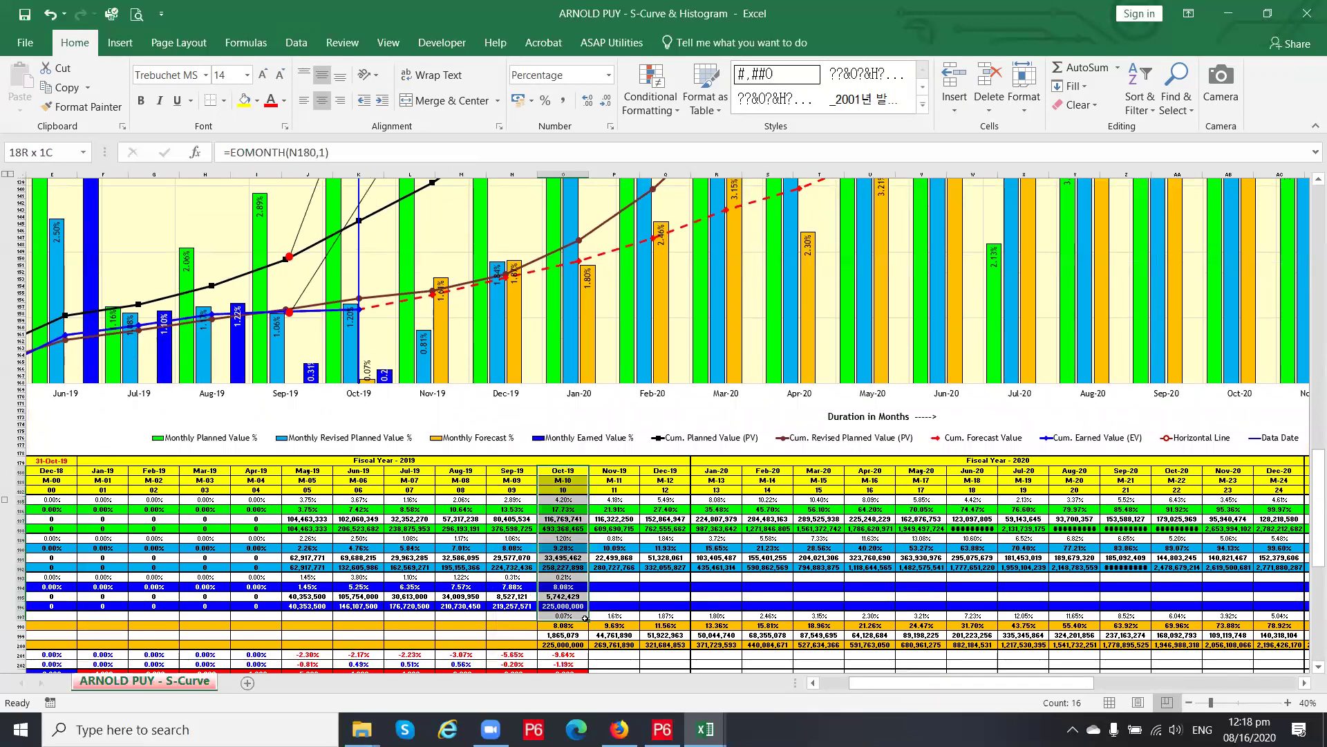
pyautogui.moveTo(910, 681); pyautogui.dragTo(875, 689)
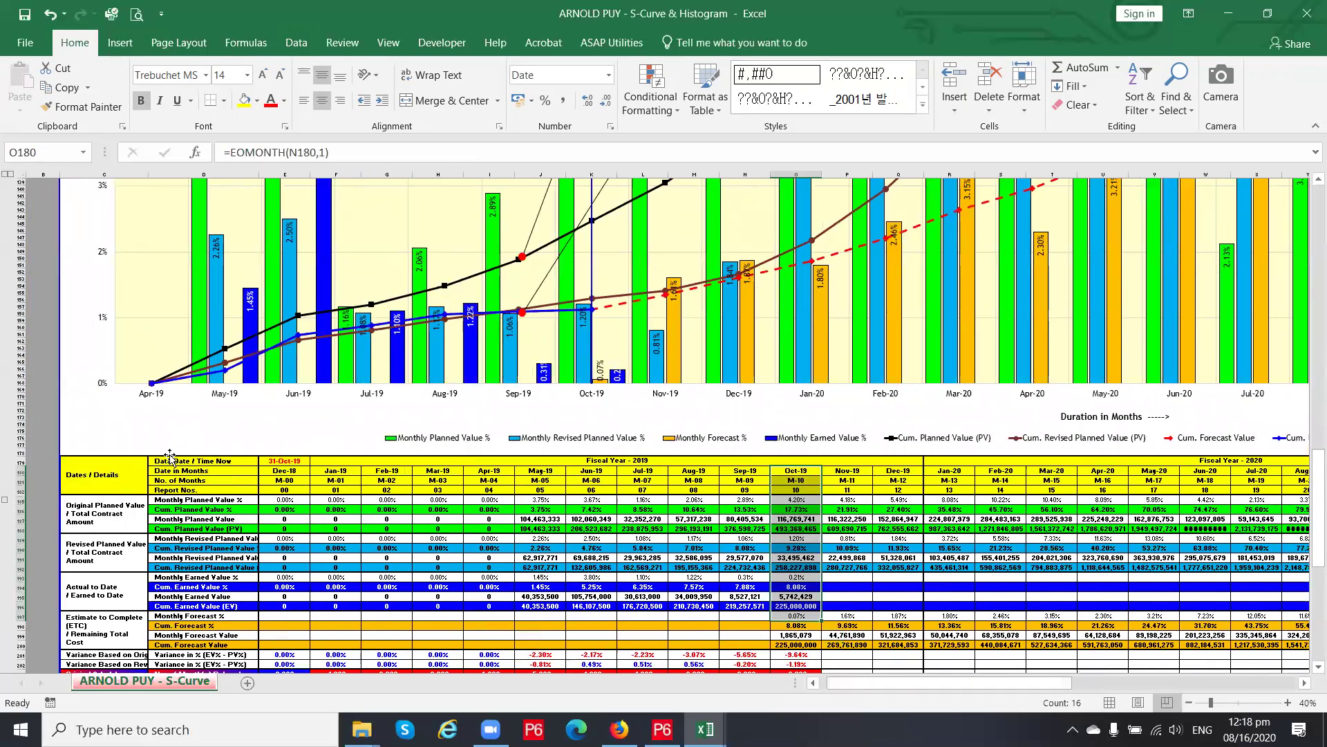
pyautogui.click(297, 460)
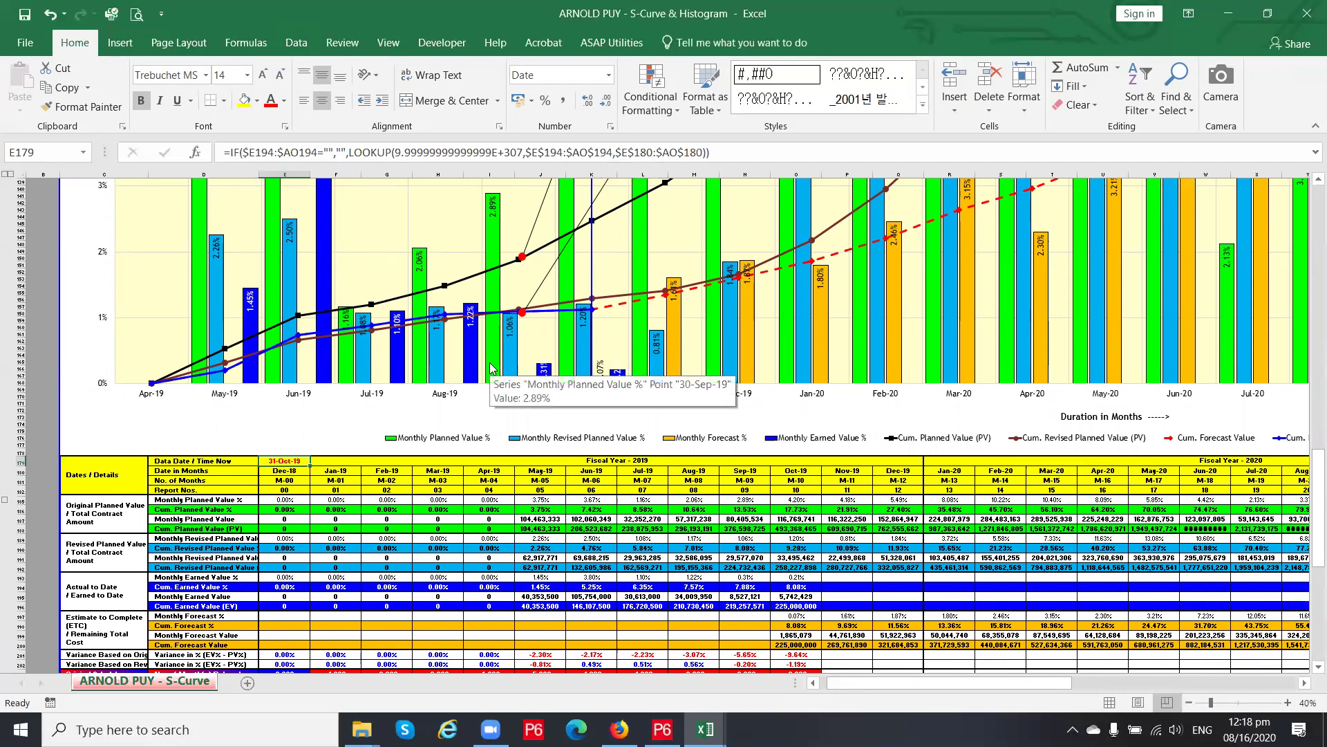
pyautogui.press('F2')
pyautogui.press('Escape')
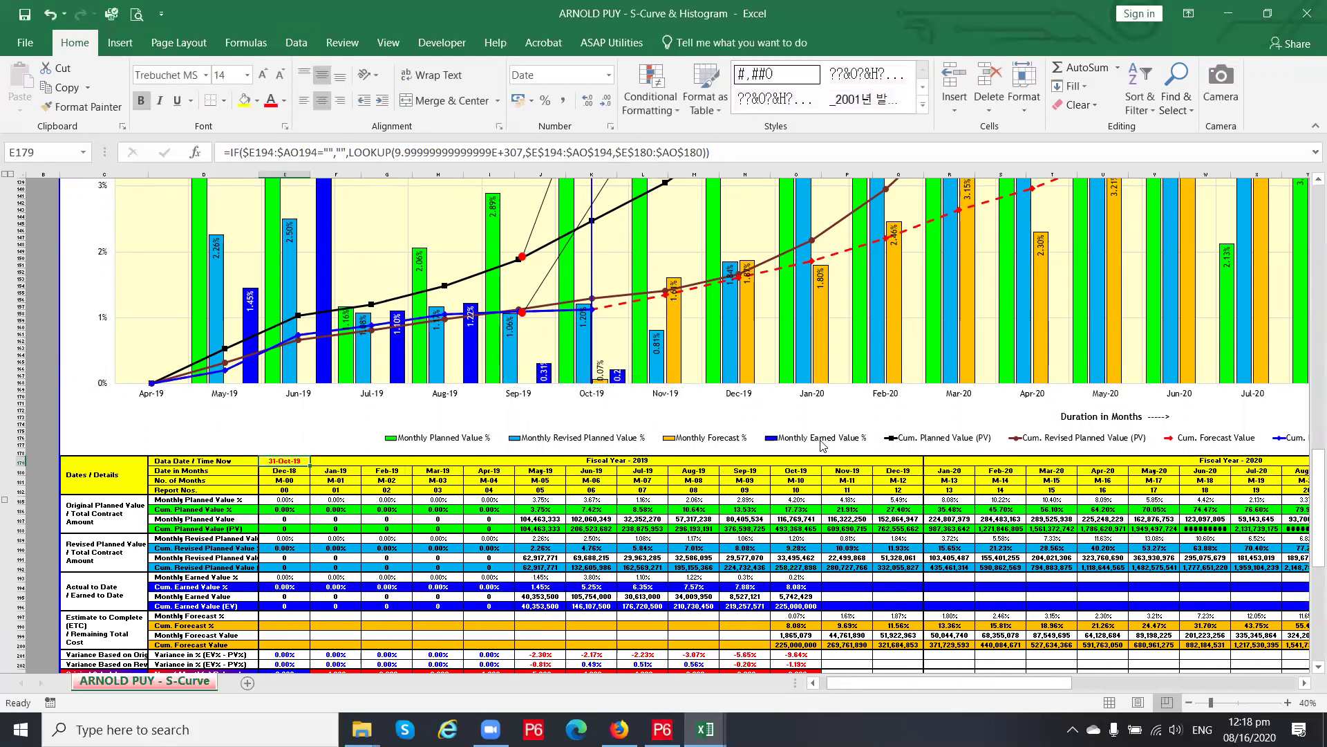
pyautogui.scroll(3, 822, 445)
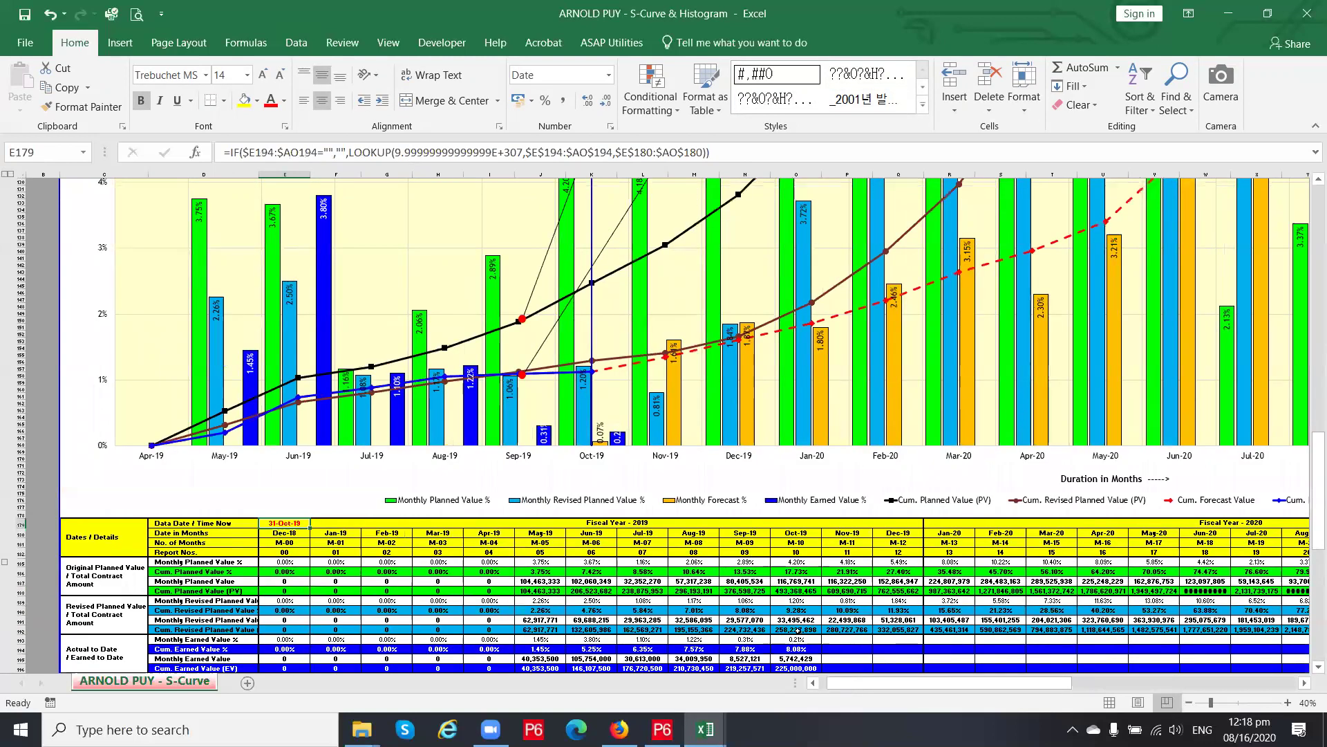
pyautogui.click(801, 668)
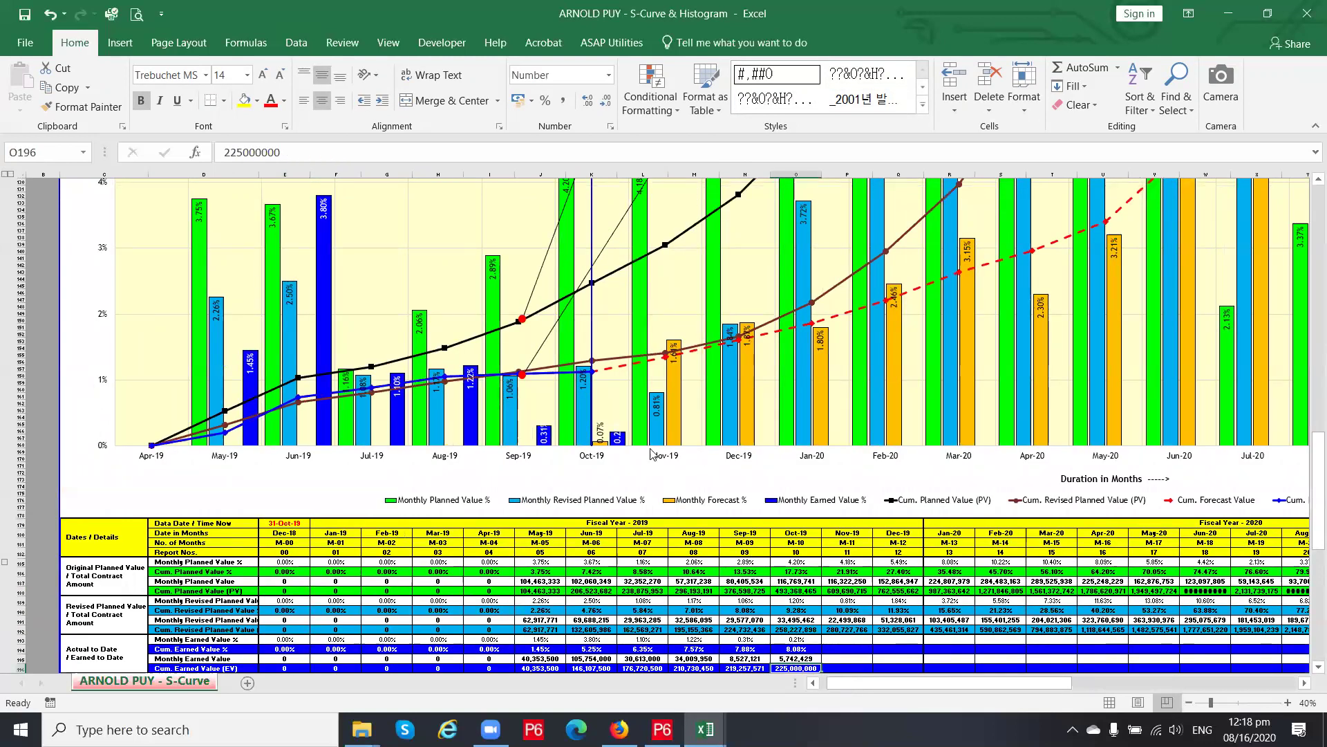
pyautogui.scroll(20, 633, 436)
pyautogui.scroll(11, 632, 436)
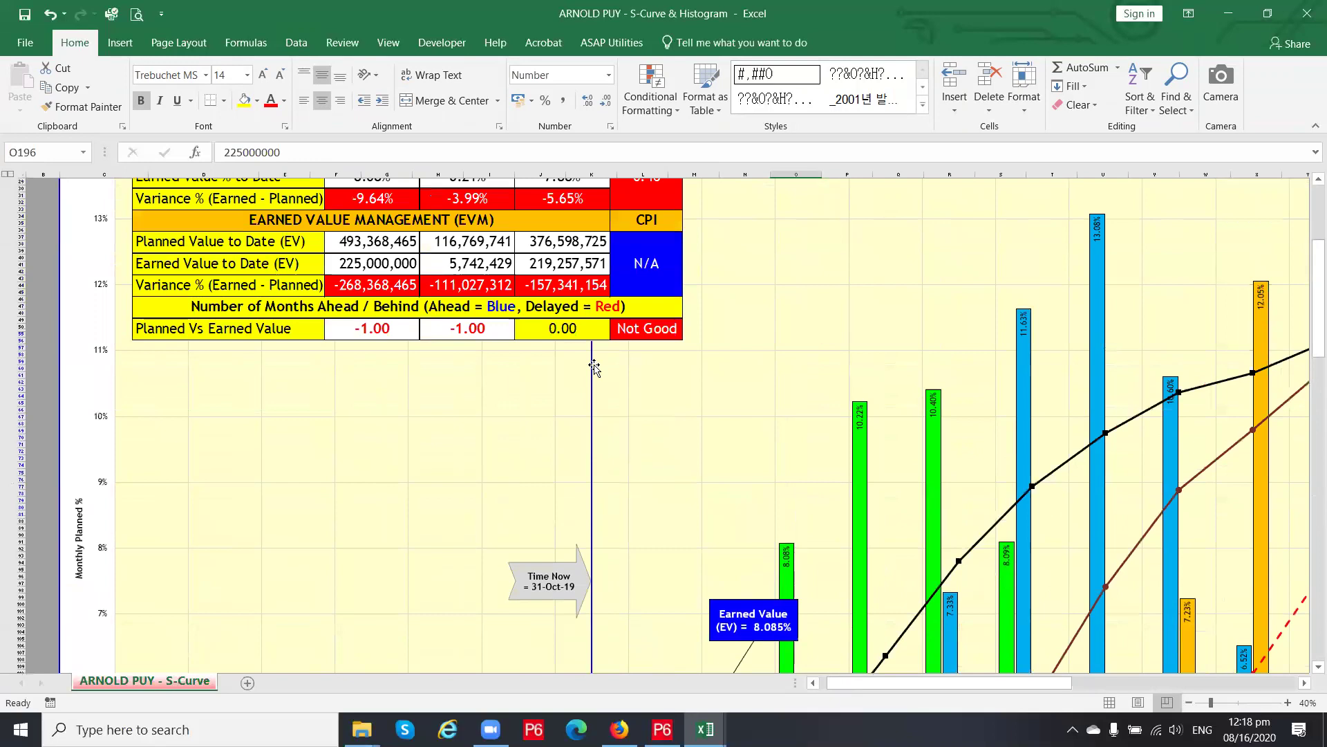
pyautogui.click(537, 315)
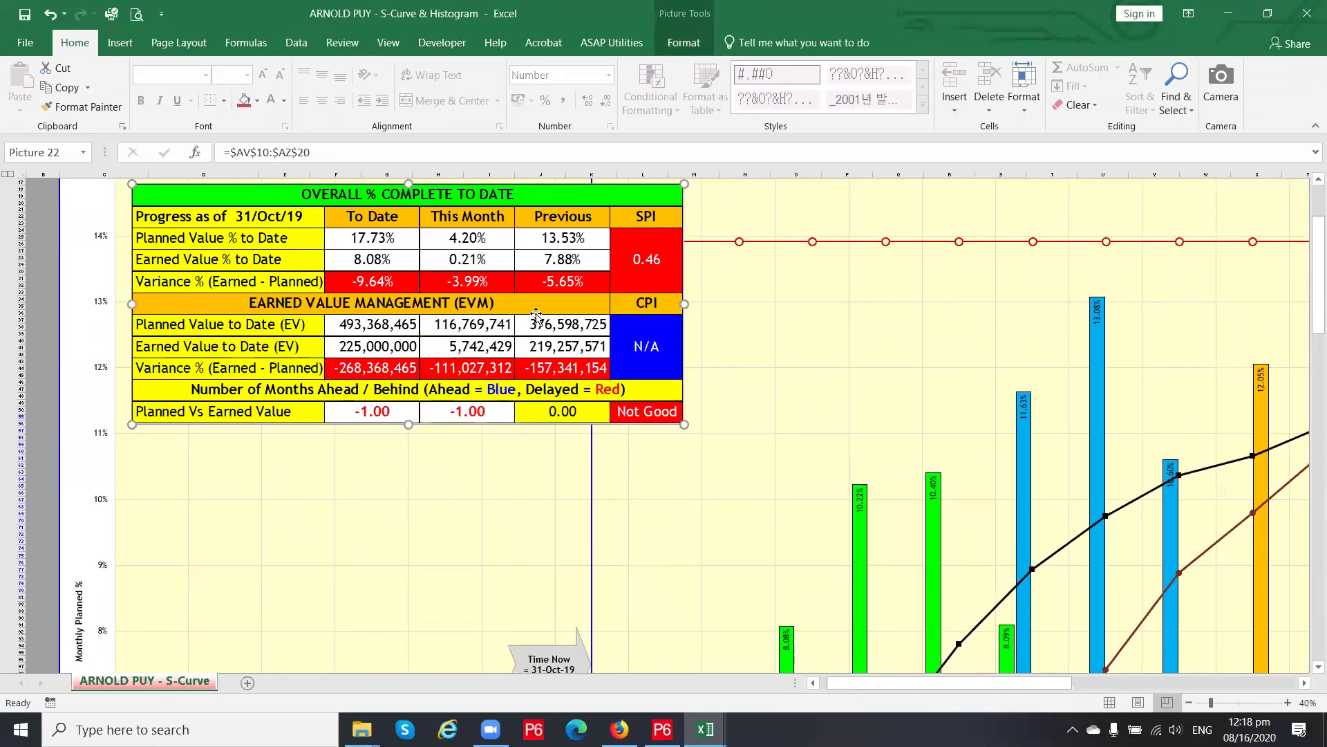
pyautogui.scroll(2, 537, 315)
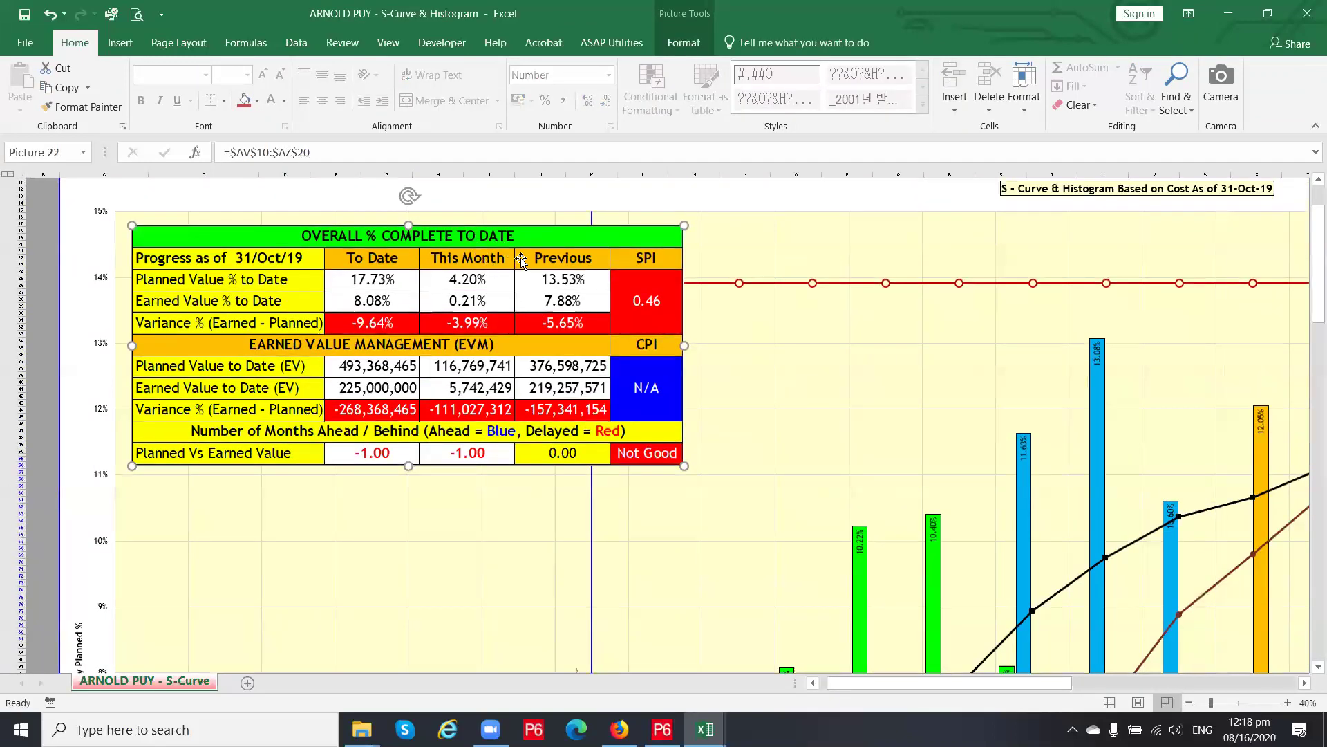
pyautogui.scroll(-4, 591, 294)
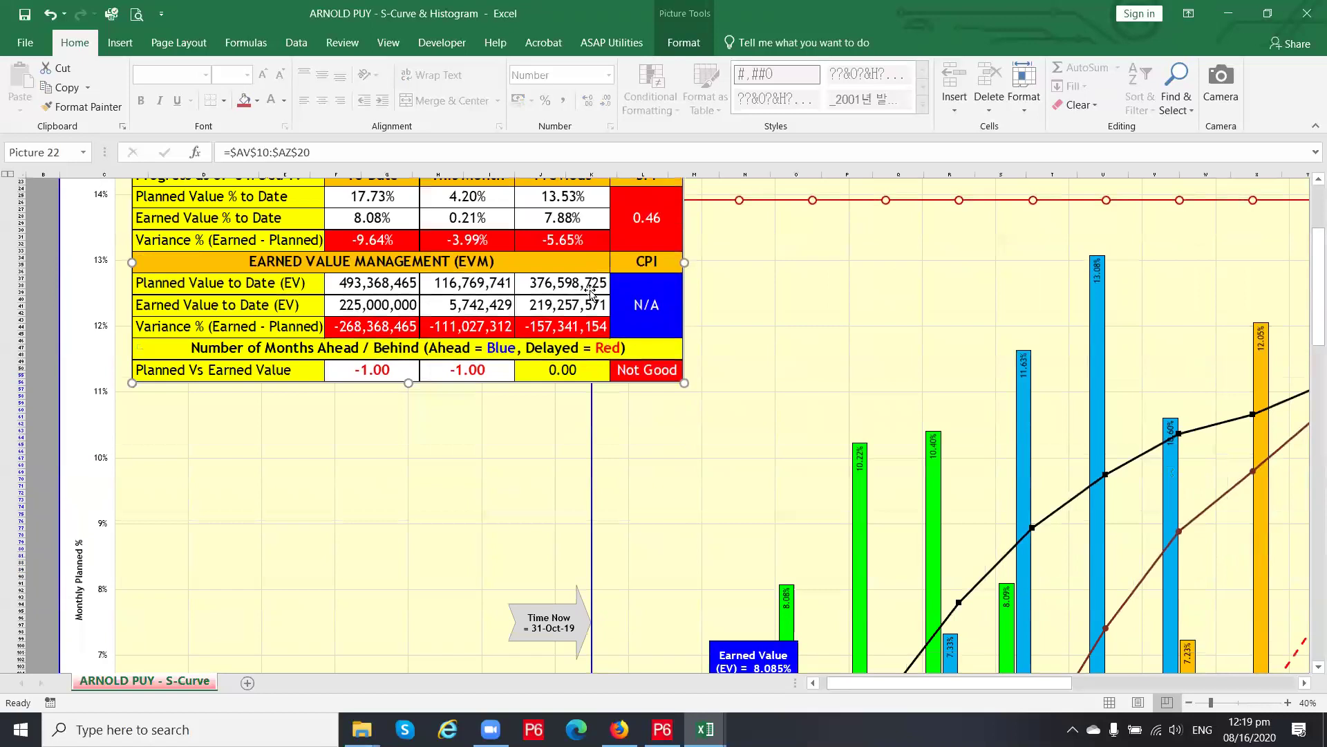
pyautogui.scroll(3, 581, 304)
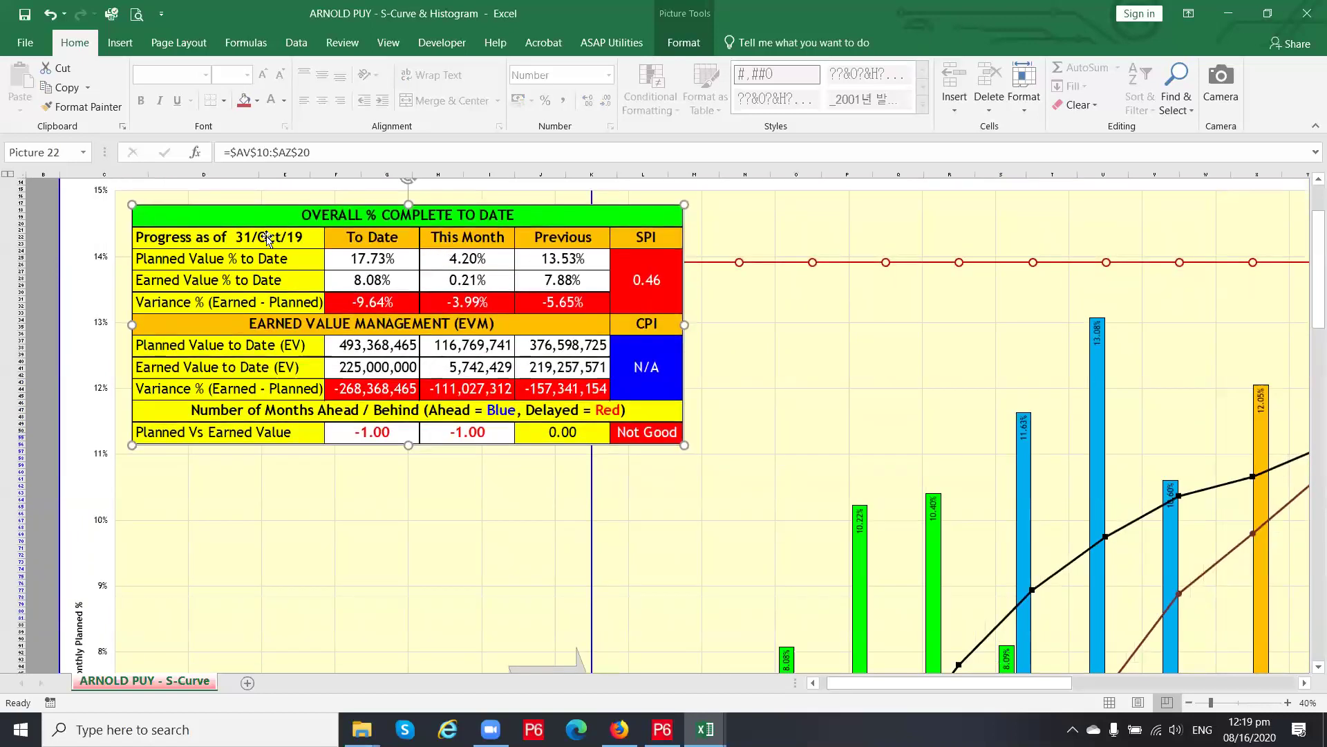
pyautogui.scroll(-9, 770, 432)
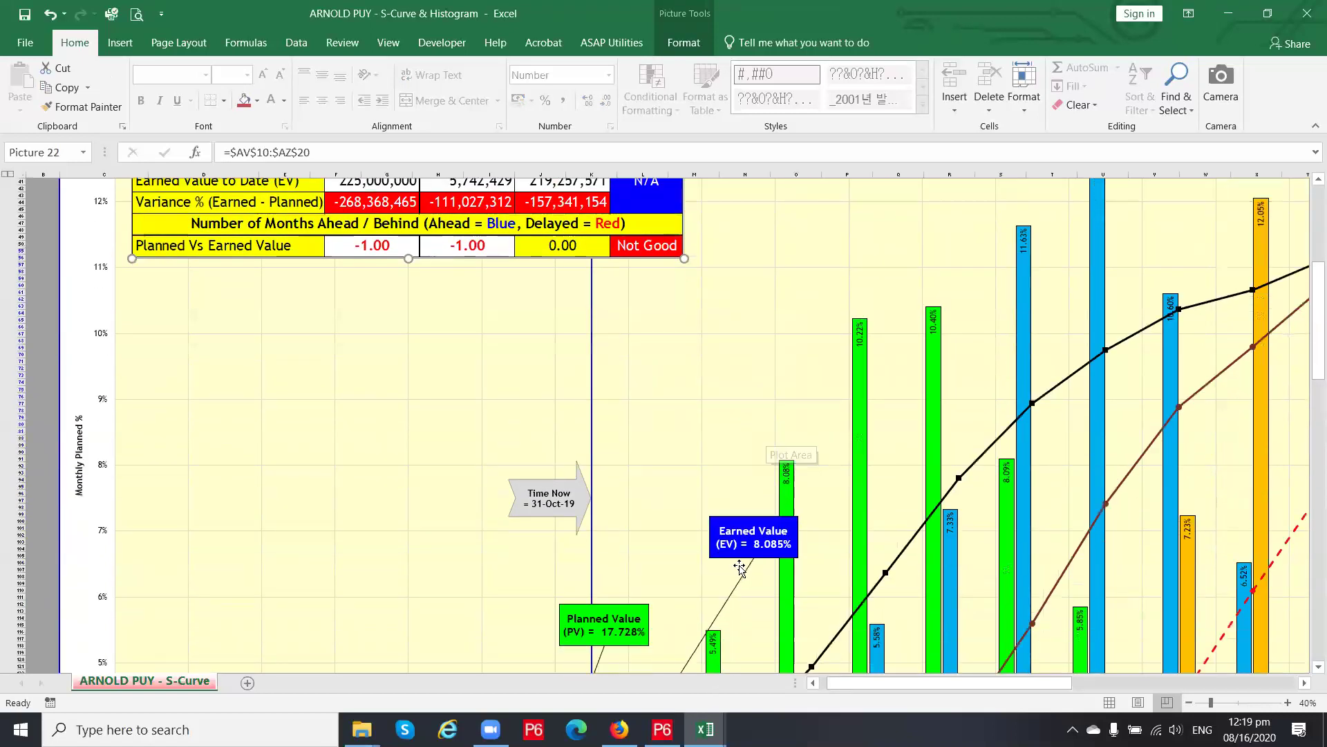
pyautogui.scroll(9, 774, 550)
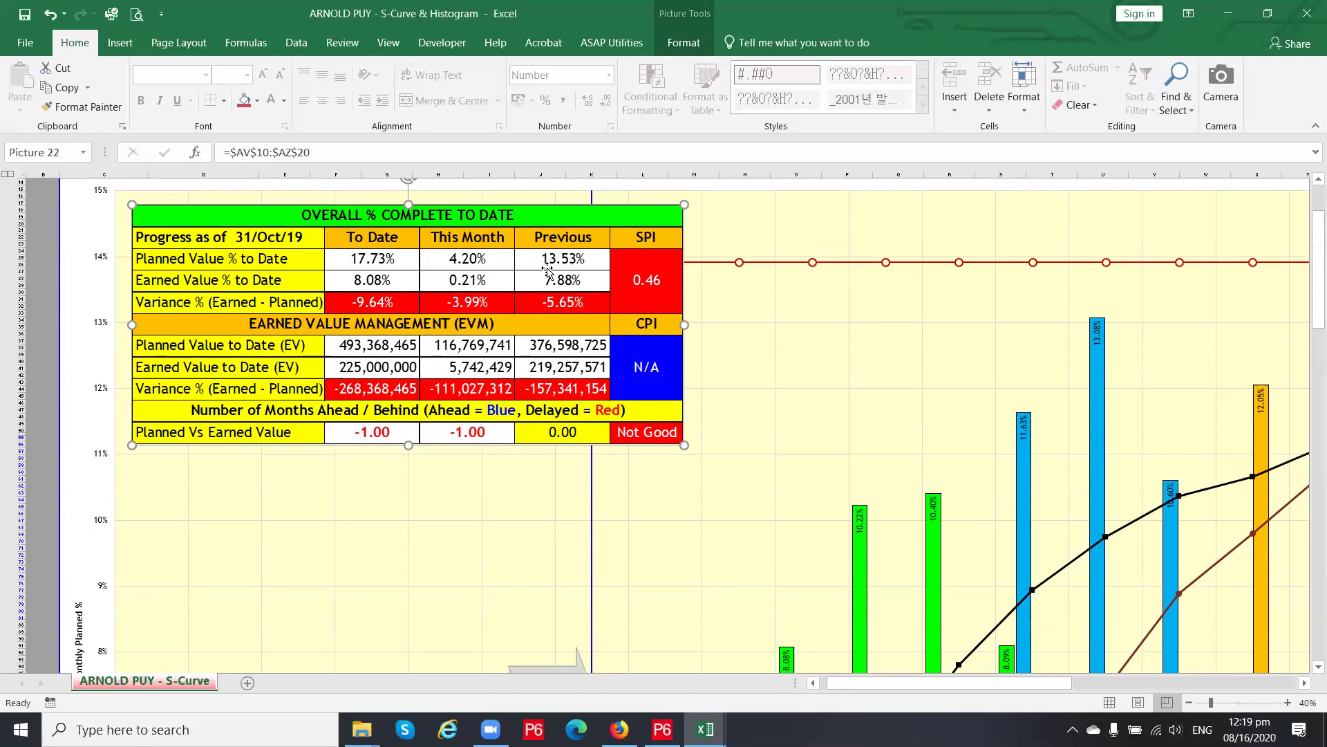
pyautogui.scroll(-1, 528, 273)
pyautogui.scroll(-4, 397, 271)
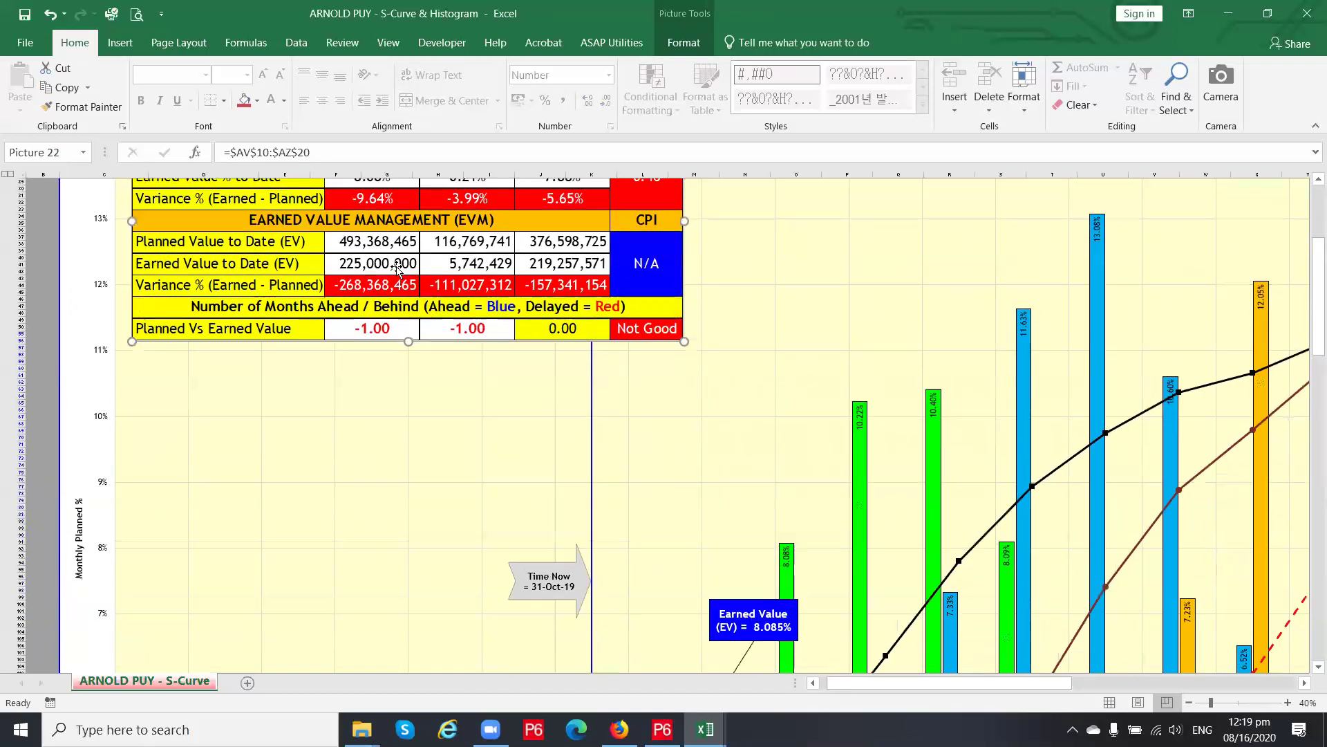
pyautogui.scroll(3, 401, 273)
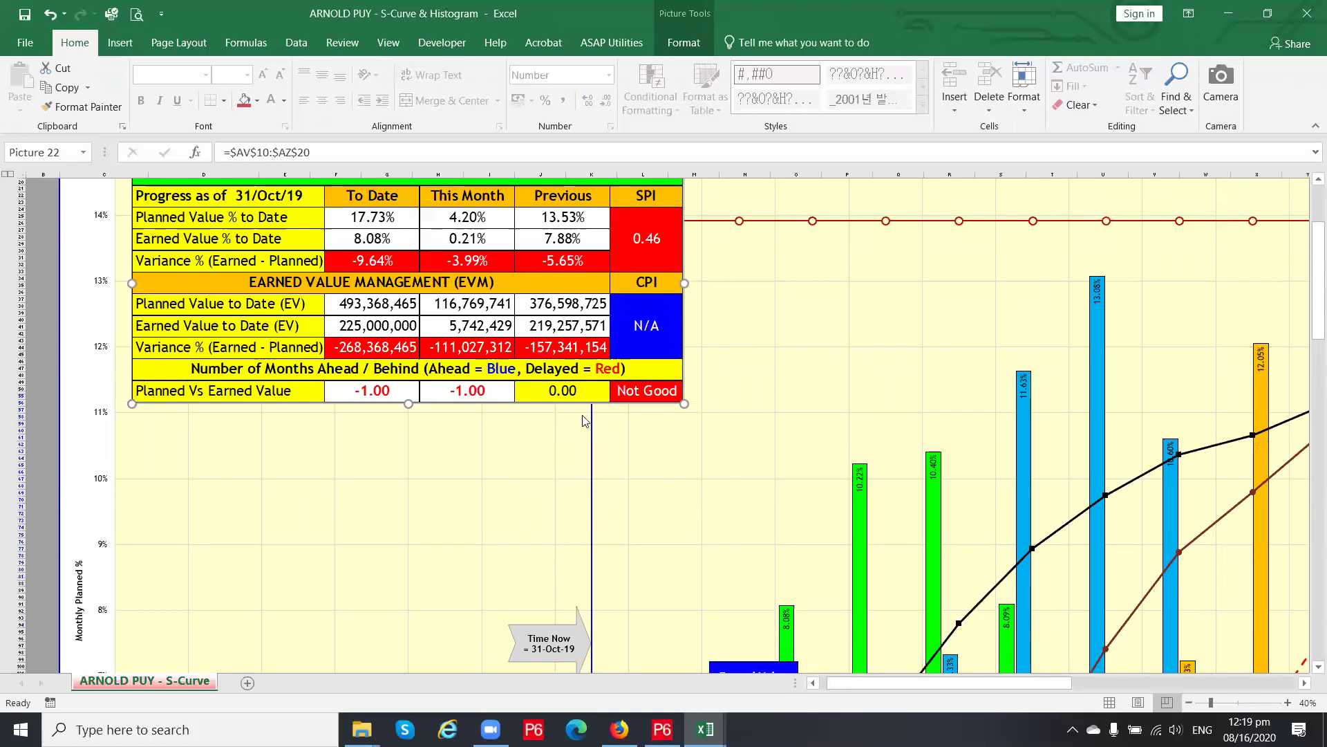
pyautogui.scroll(-5, 586, 422)
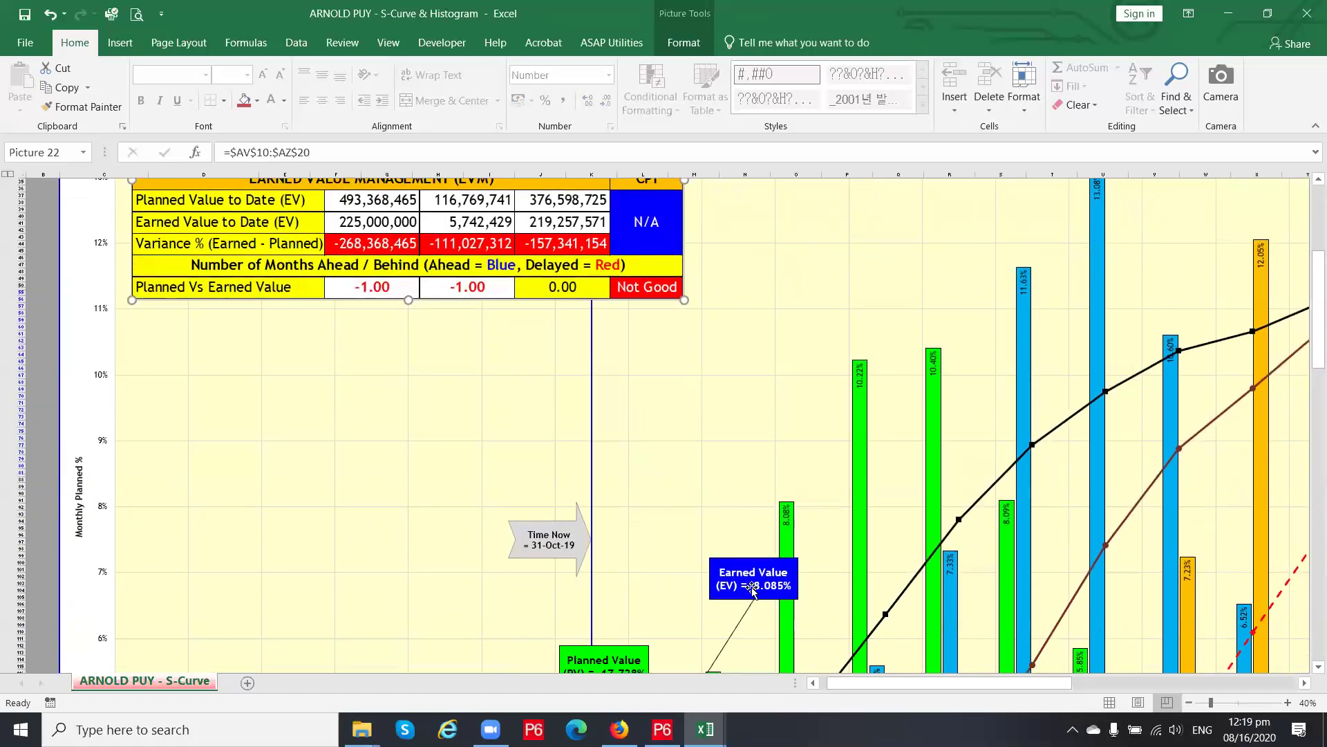
pyautogui.scroll(-2, 752, 588)
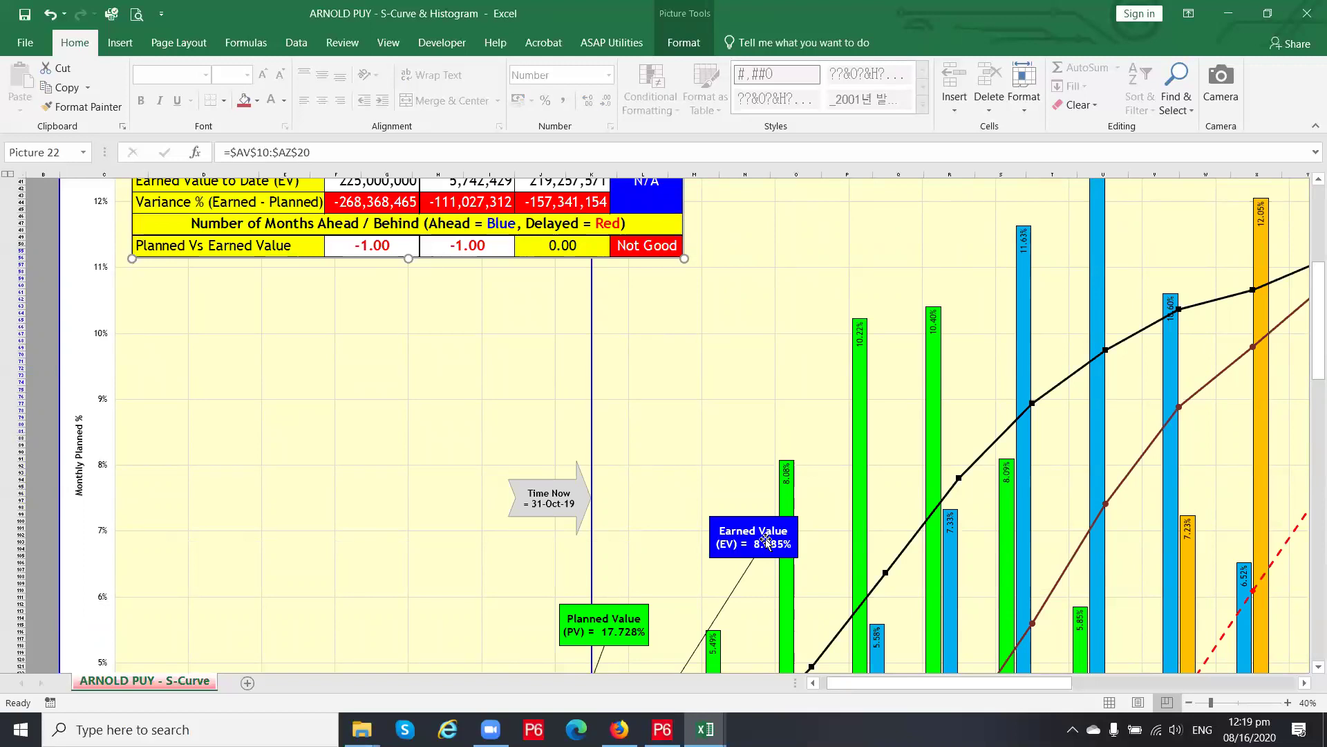
pyautogui.scroll(13, 759, 544)
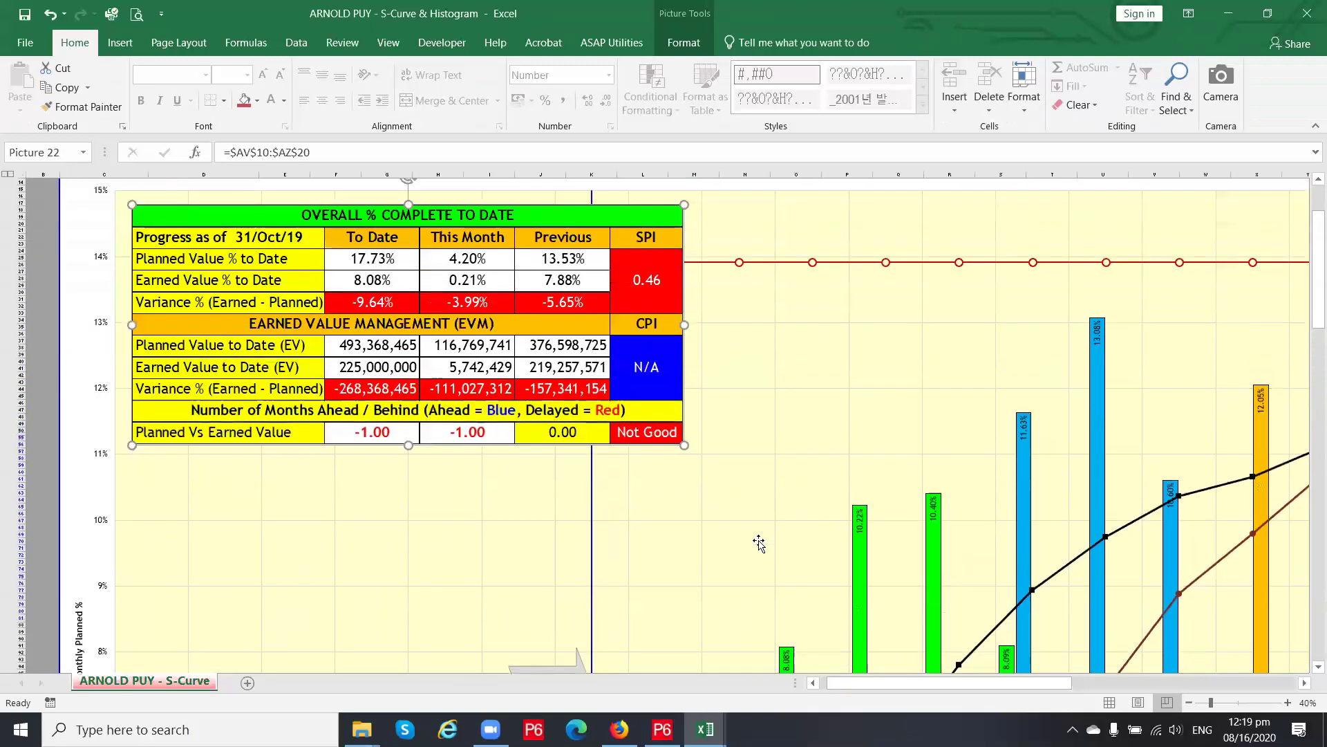
pyautogui.scroll(-3, 572, 397)
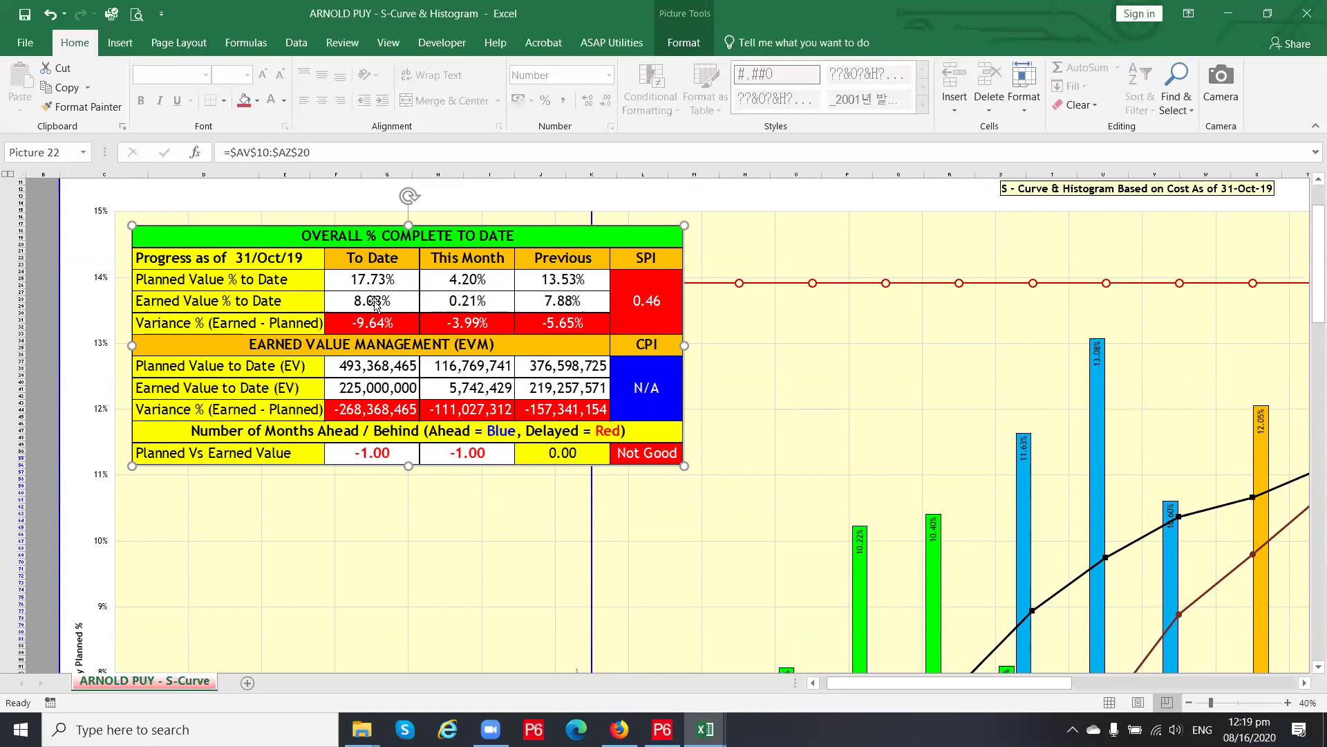
pyautogui.scroll(-6, 525, 532)
pyautogui.scroll(-12, 526, 532)
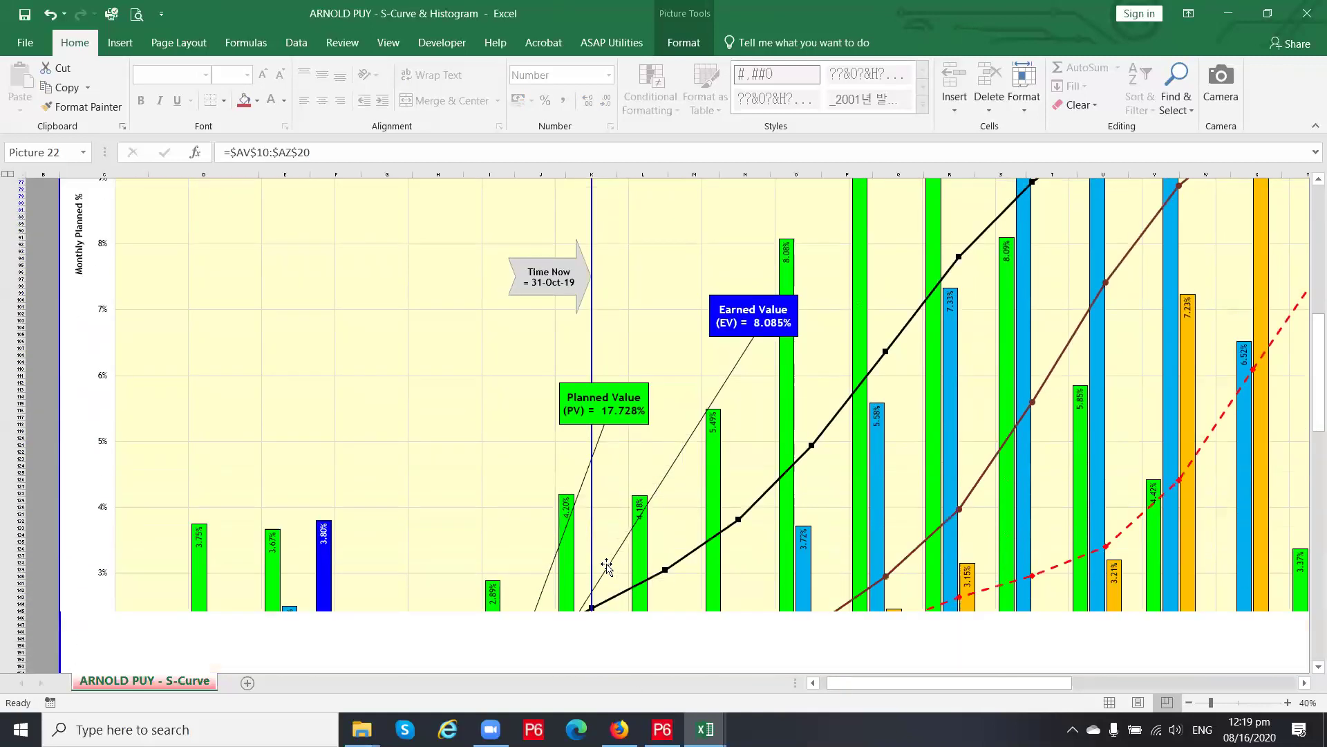
pyautogui.scroll(-15, 607, 566)
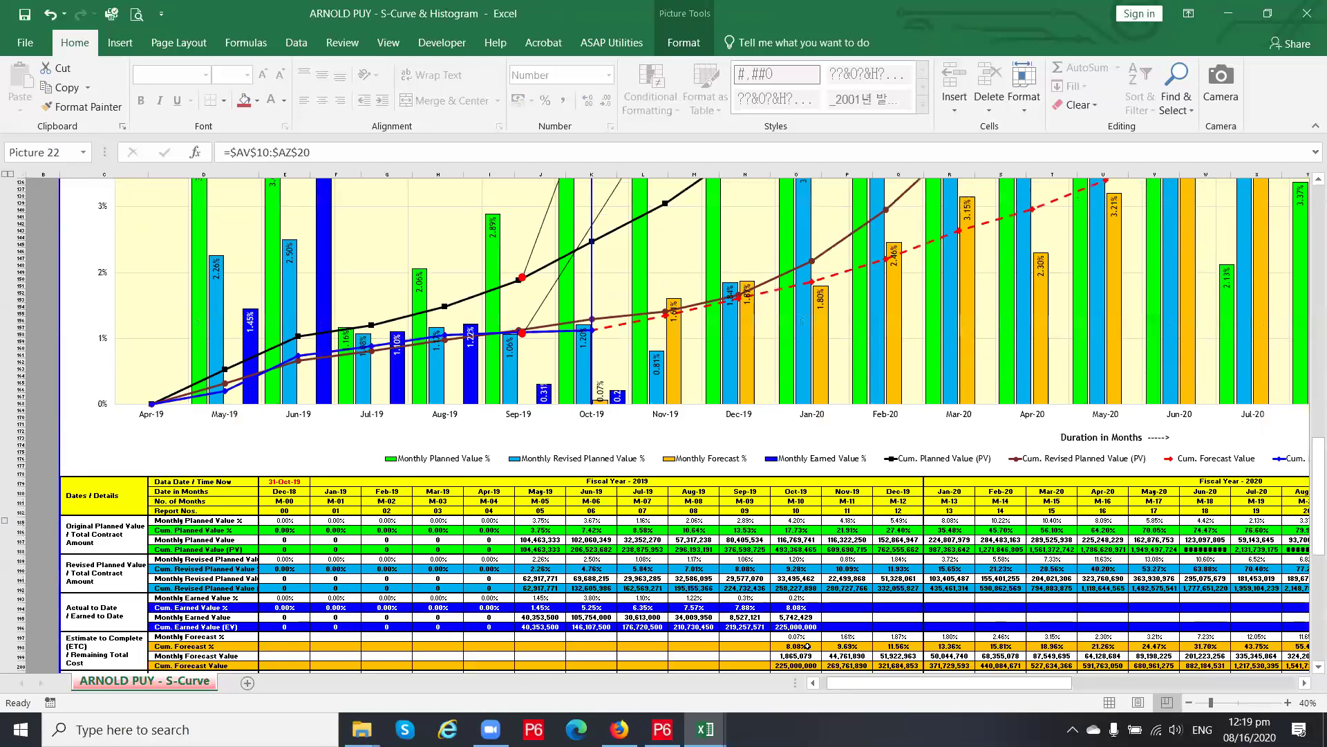
# Enter 230000000 as the November earned value in P196
pyautogui.scroll(-1, 810, 631)
pyautogui.click(800, 606)
pyautogui.click(840, 607)
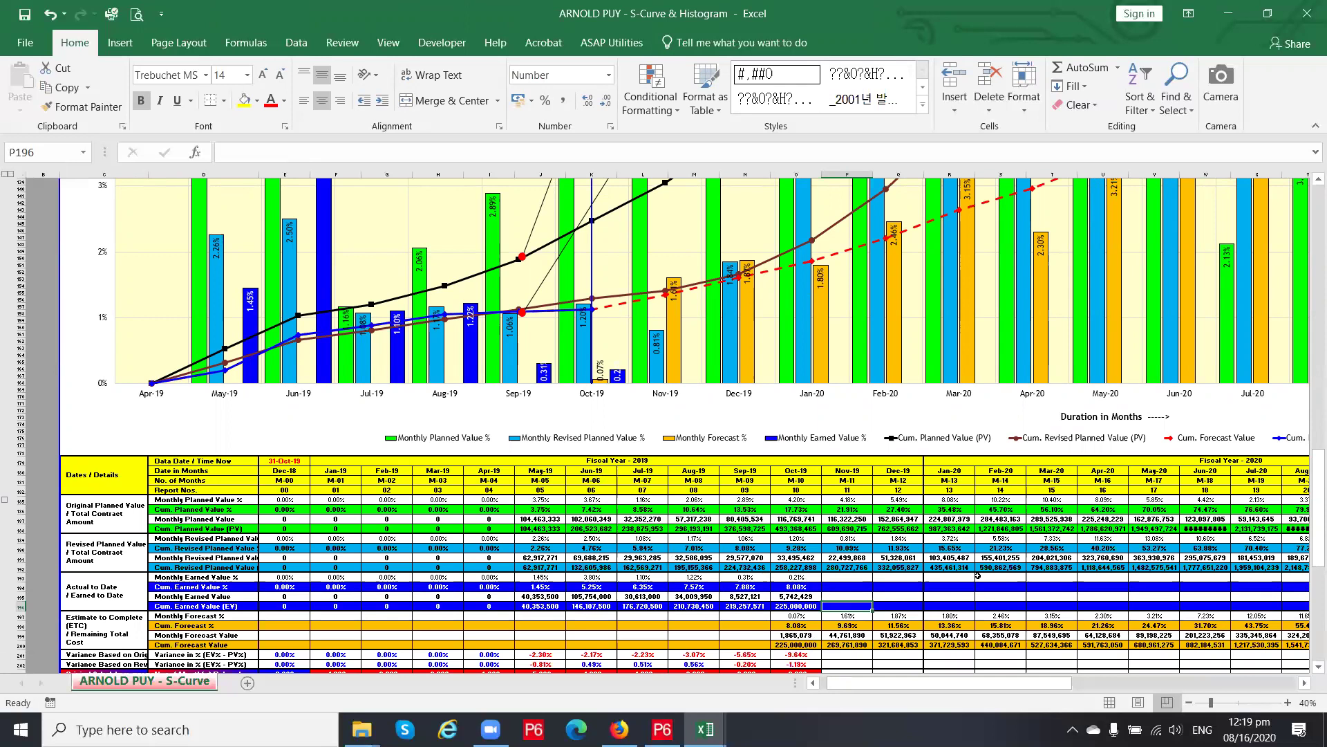
pyautogui.write('2')
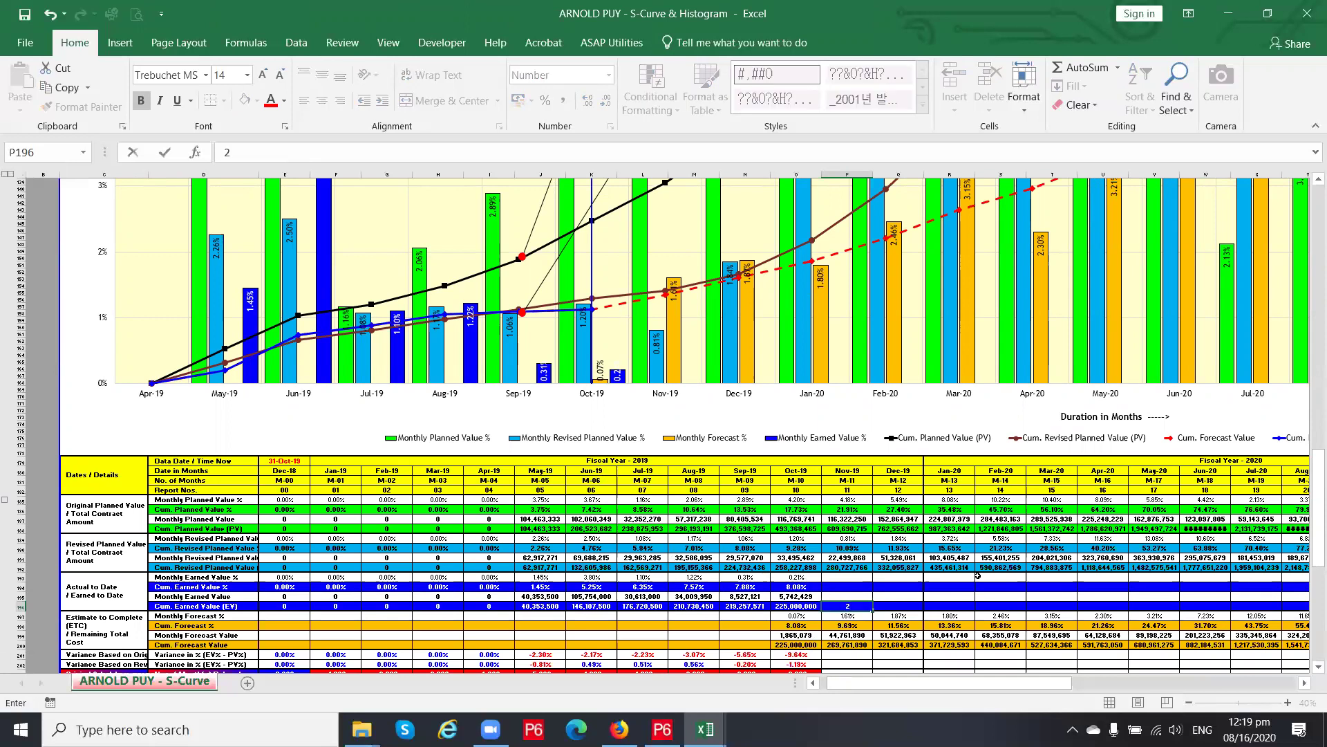
pyautogui.write('30000000')
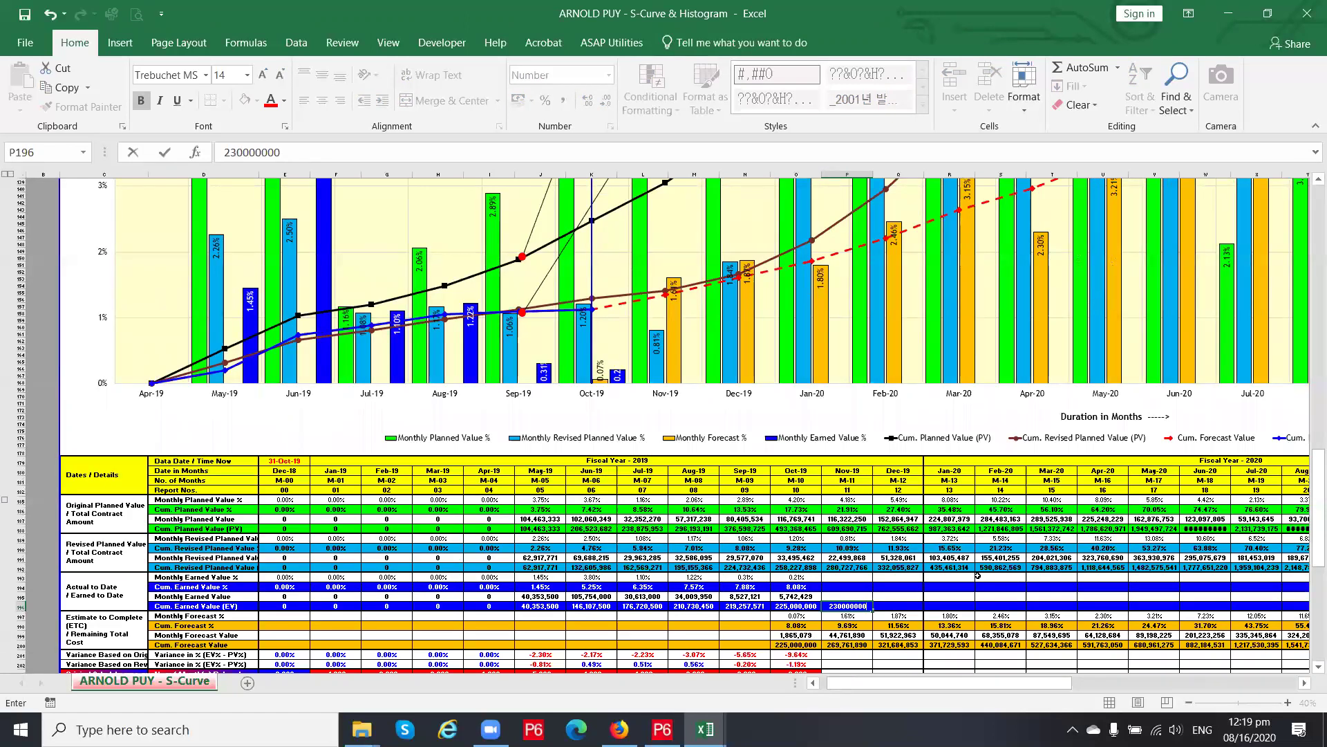
pyautogui.press('Return')
# Scroll up until the OVERALL % COMPLETE TO DATE table is fully visible
pyautogui.scroll(15, 684, 404)
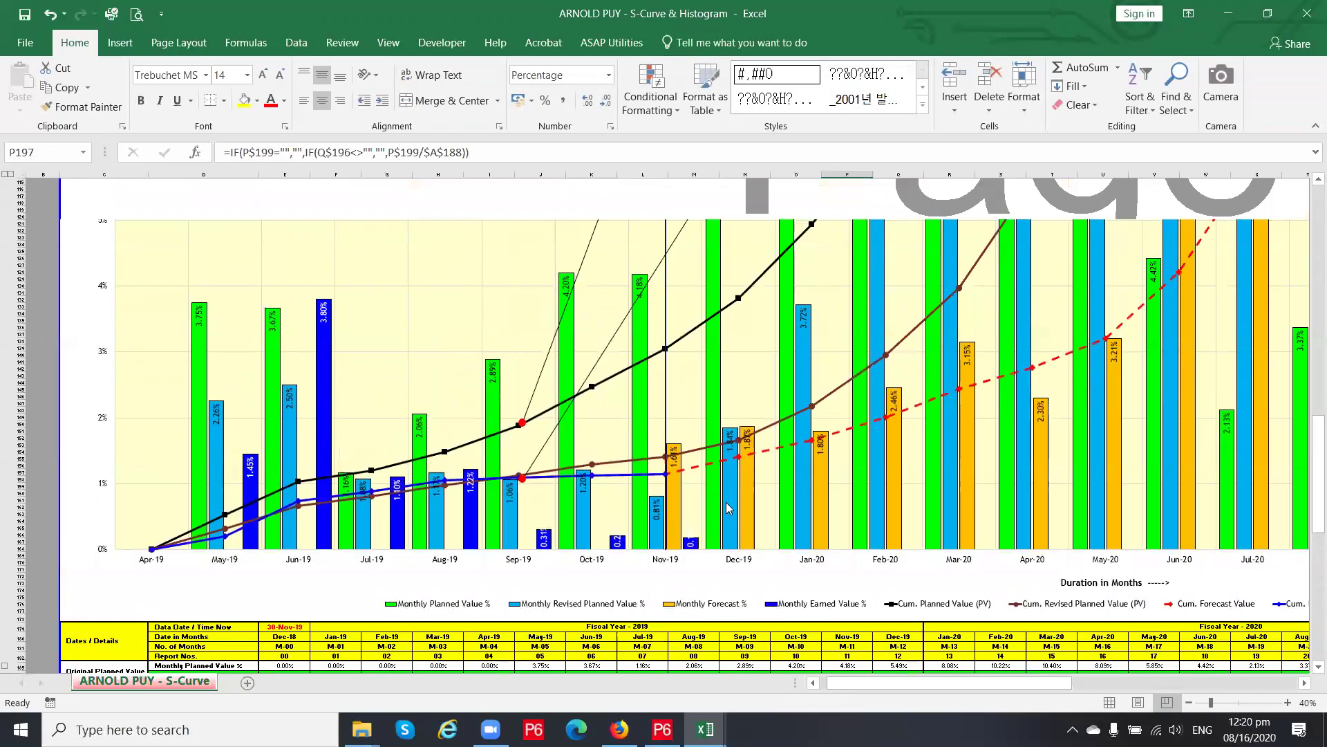
pyautogui.scroll(15, 685, 404)
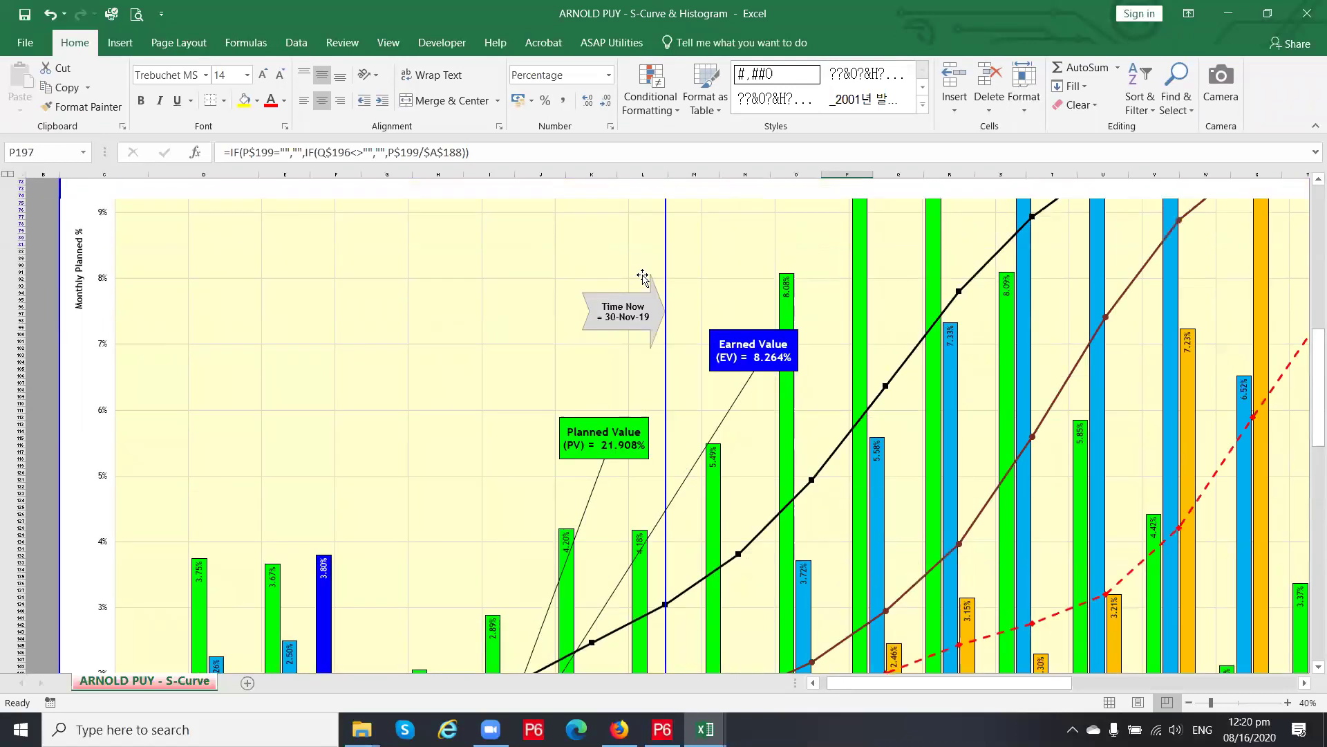
pyautogui.scroll(7, 369, 270)
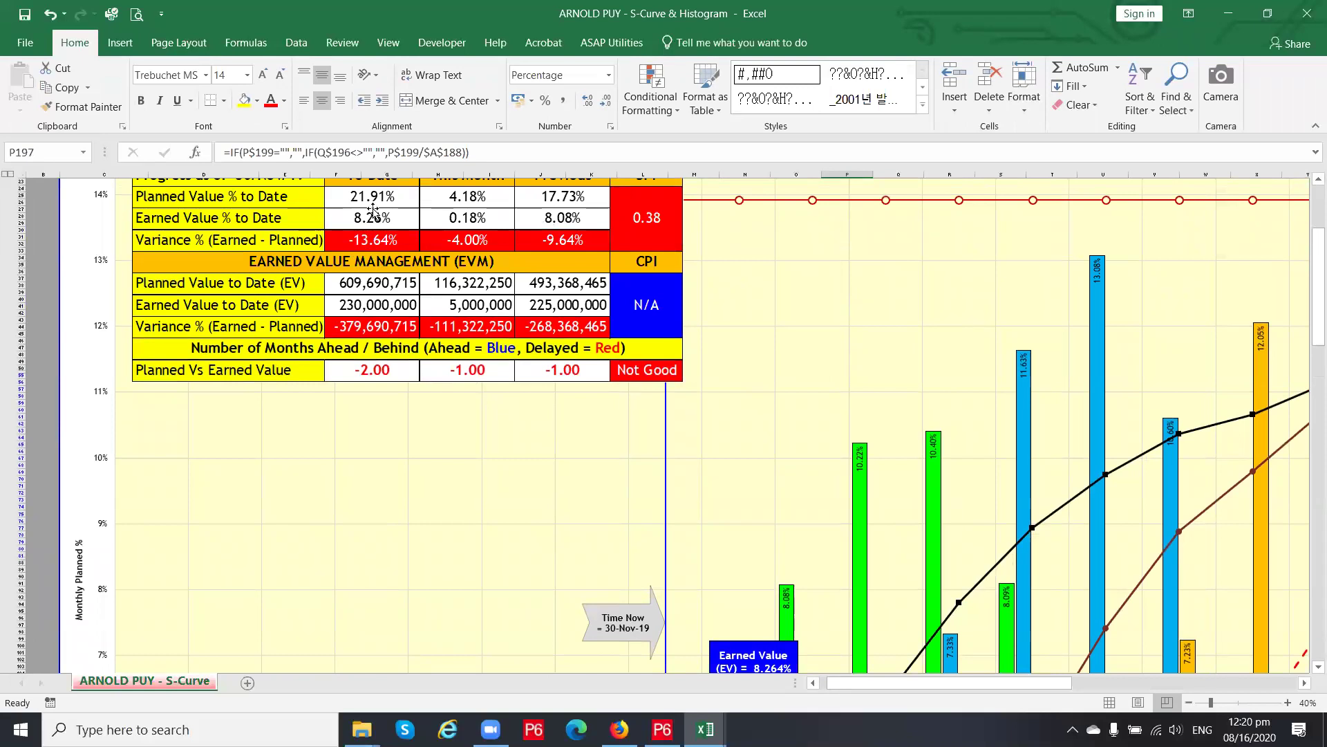
pyautogui.scroll(-5, 785, 573)
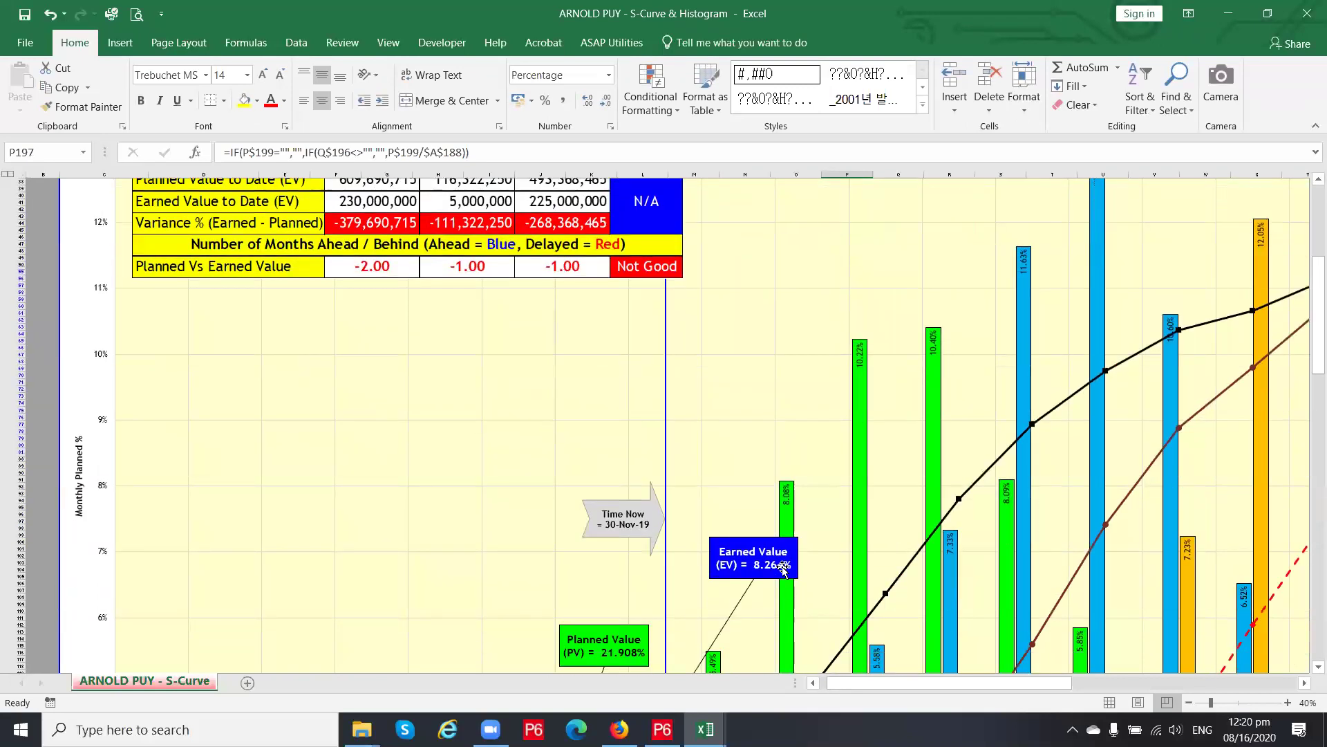
pyautogui.scroll(5, 382, 228)
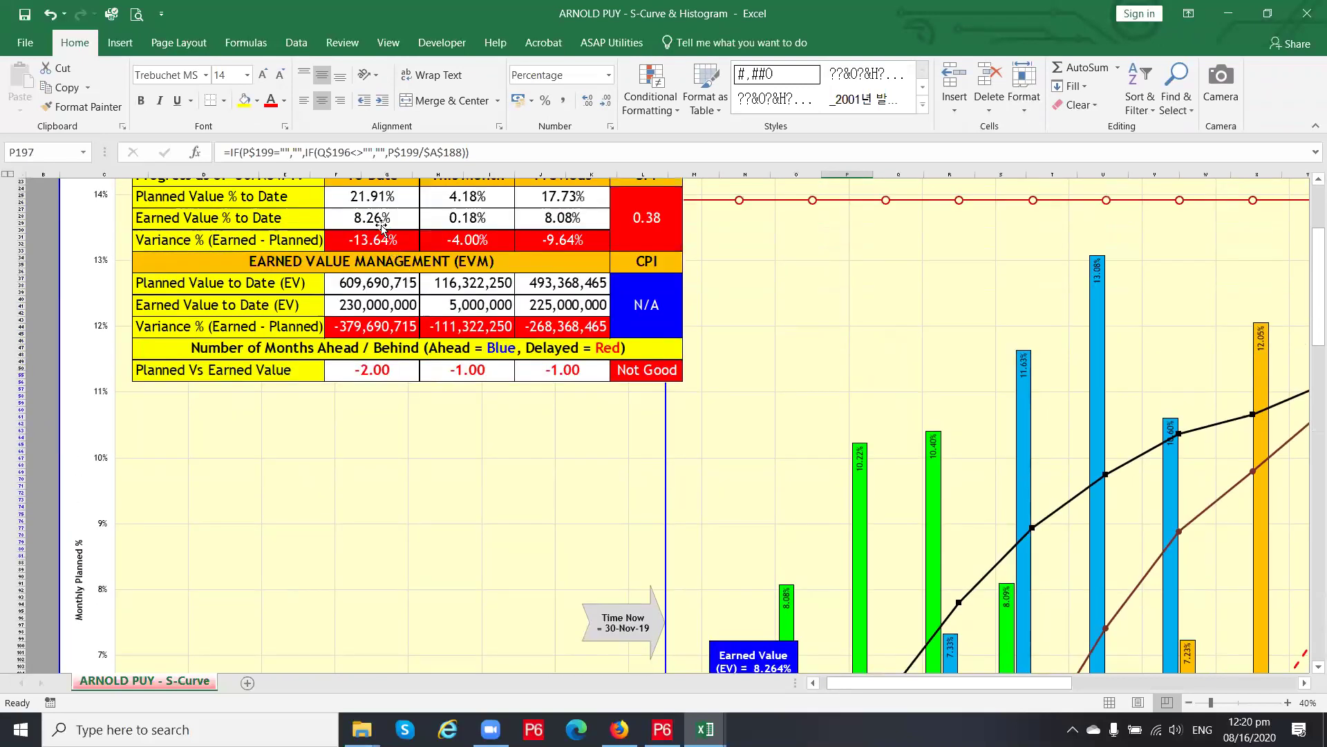
pyautogui.scroll(-5, 387, 235)
pyautogui.scroll(8, 489, 384)
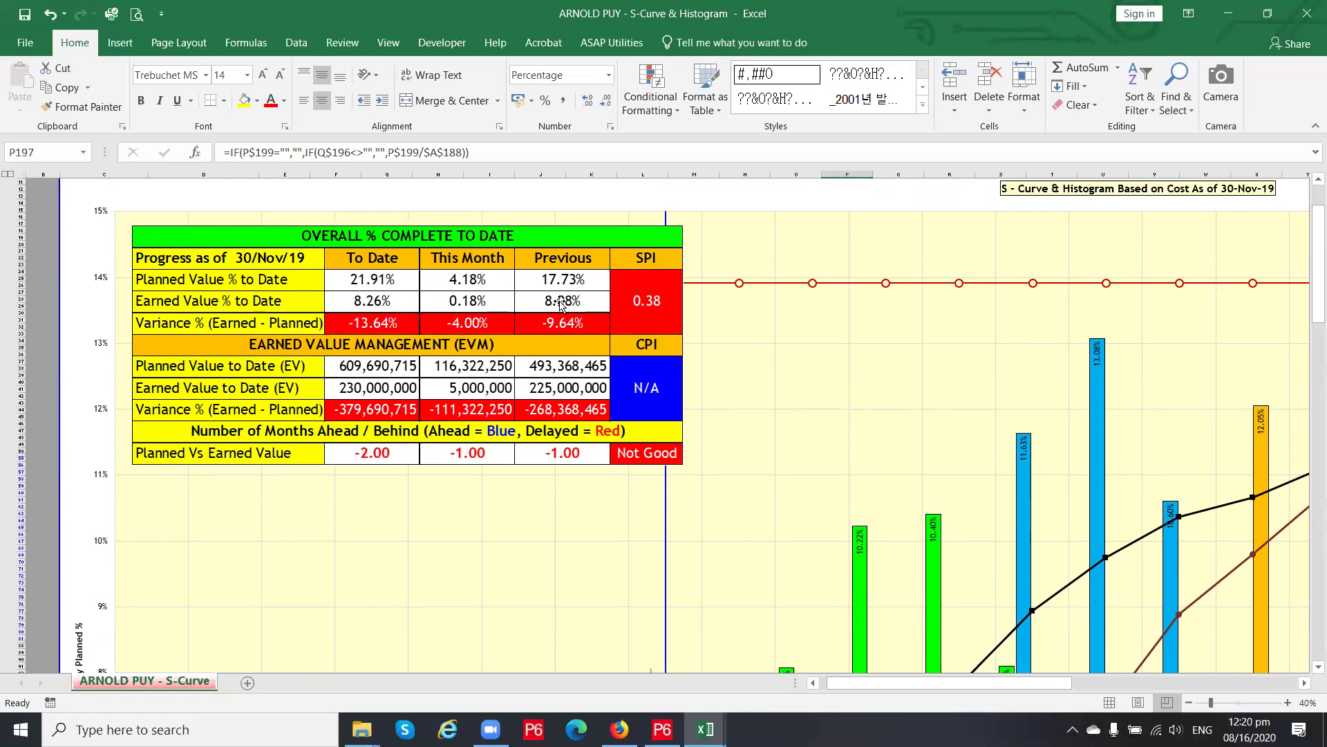
# Jump to the AV10:AZ20 source range and inspect its Earned Value % to Date and This Month formulas
pyautogui.doubleClick(470, 279)
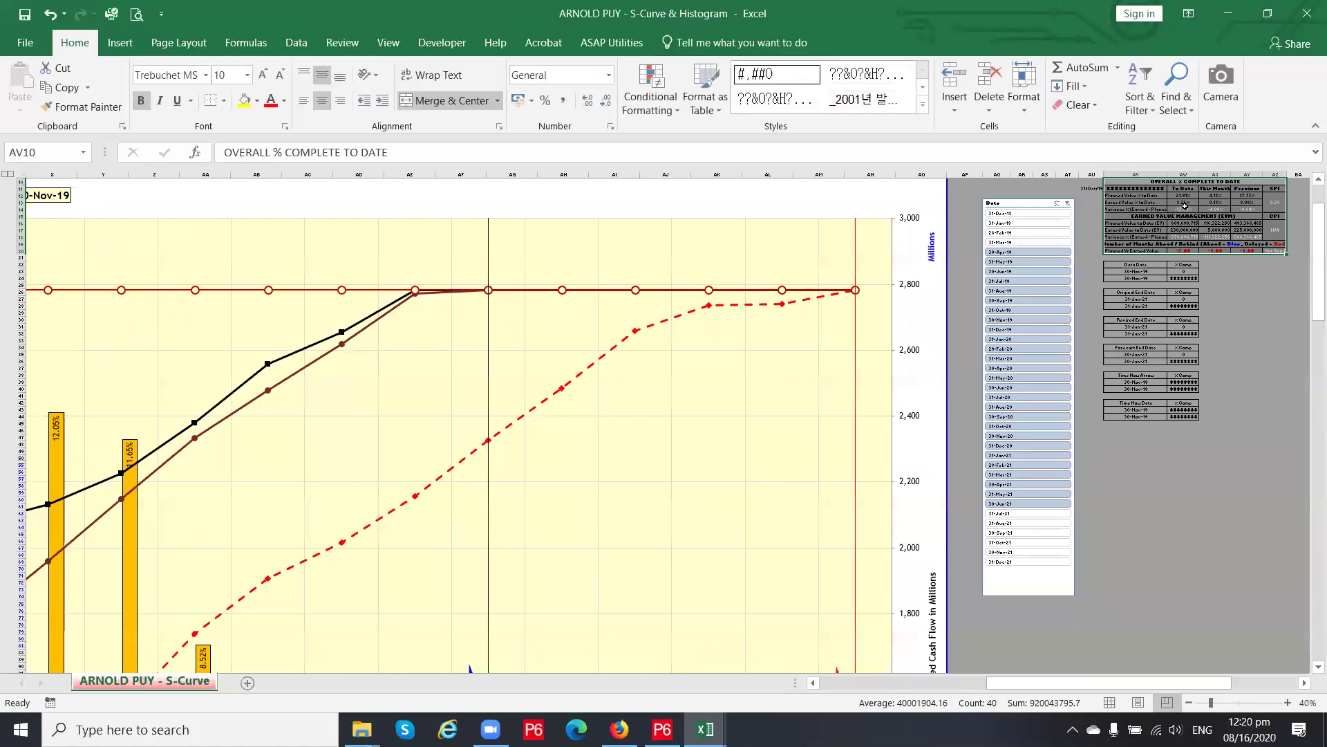
pyautogui.click(1184, 202)
pyautogui.keyDown('ctrl'); pyautogui.scroll(3, 1212, 215); pyautogui.keyUp('ctrl')
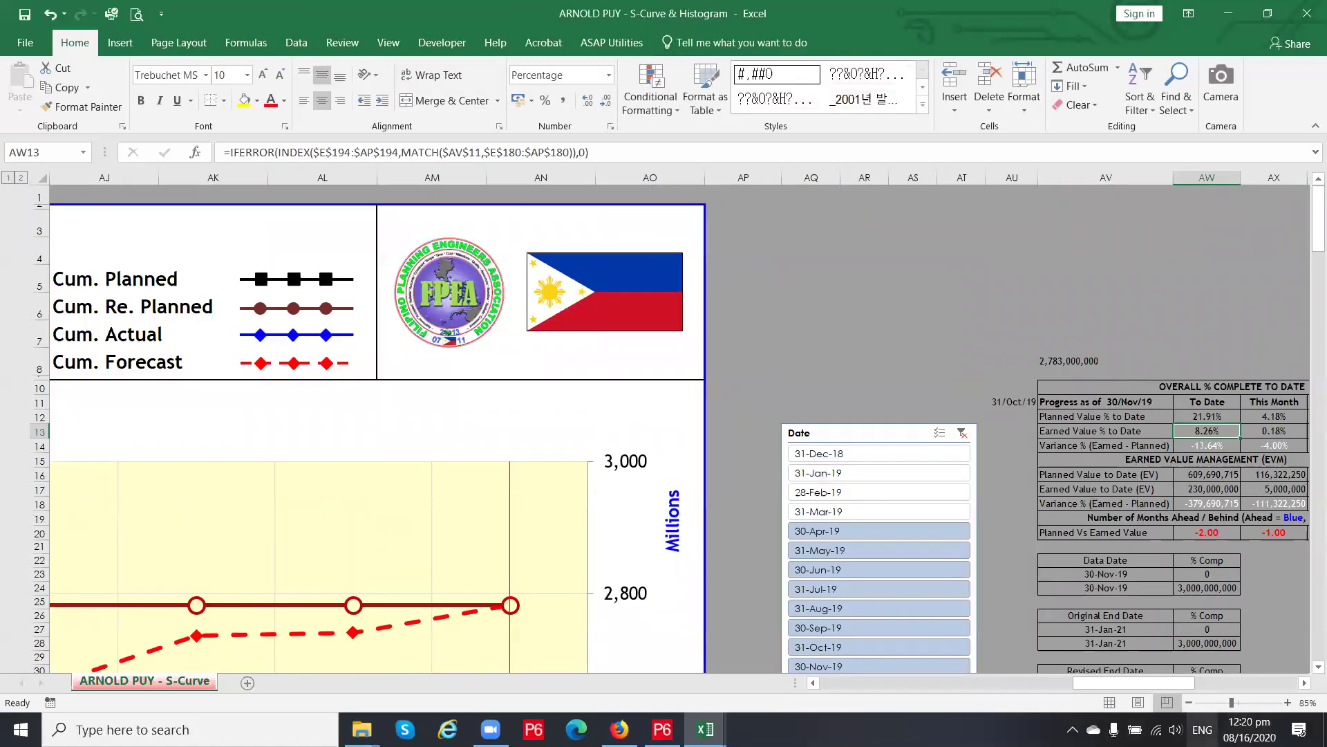
pyautogui.moveTo(1167, 686); pyautogui.dragTo(1216, 685)
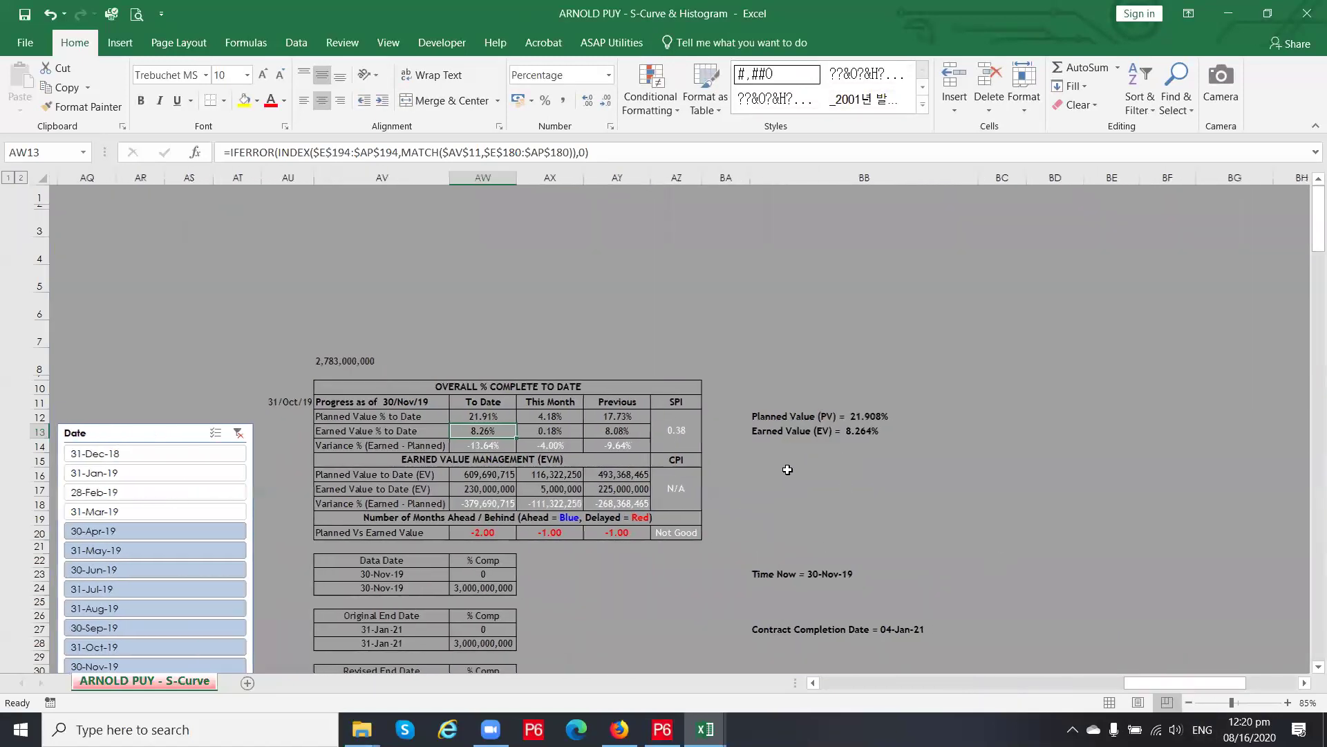
pyautogui.click(538, 432)
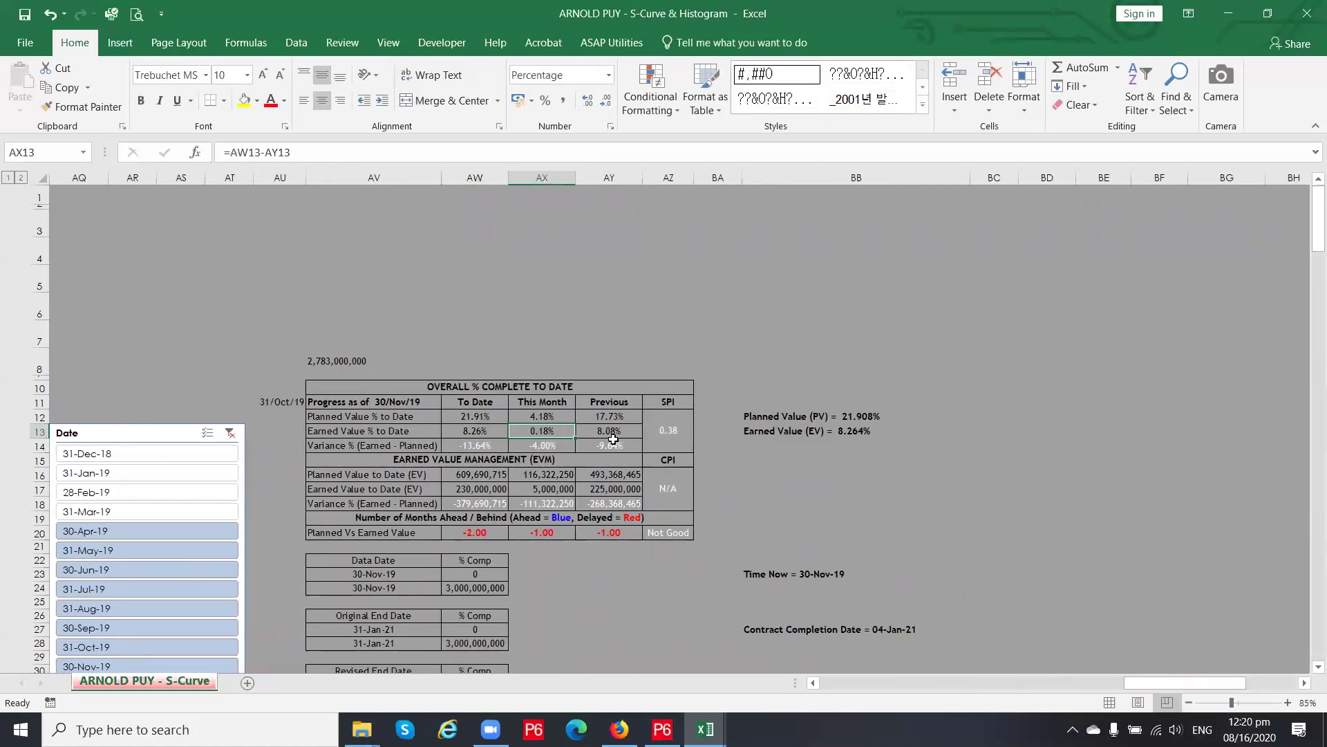
# Move the Earned Value callout onto the Time Now line, undoing an accidental chart move
pyautogui.moveTo(1139, 682); pyautogui.dragTo(845, 684)
pyautogui.click(370, 284)
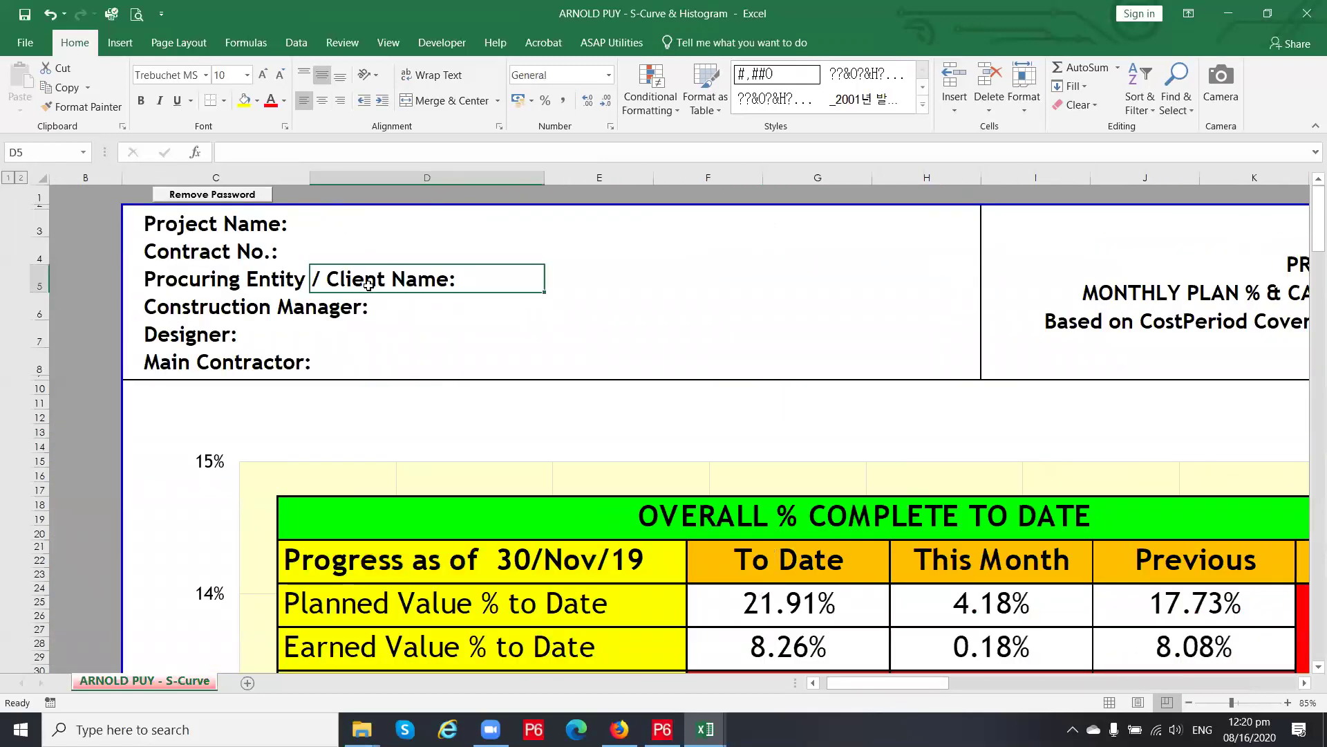
pyautogui.scroll(-3, 370, 284)
pyautogui.scroll(-12, 372, 293)
pyautogui.scroll(-15, 372, 293)
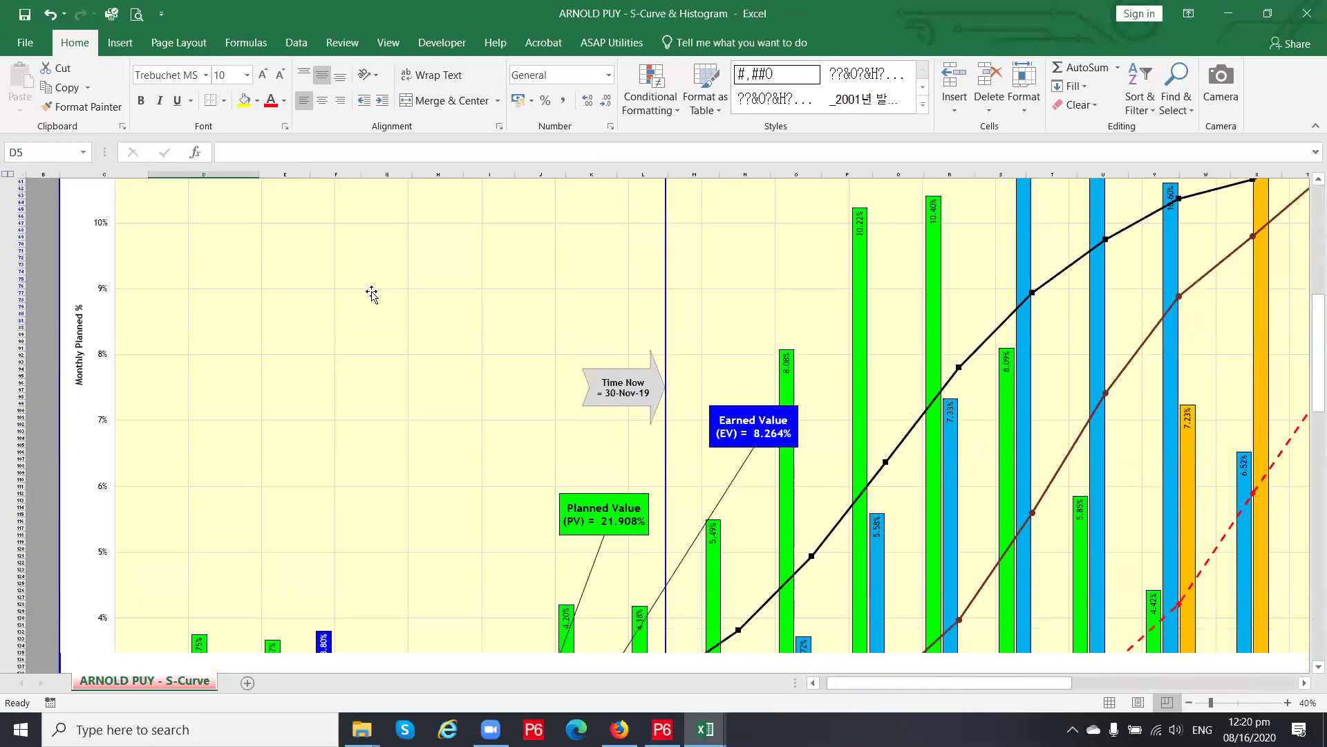
pyautogui.scroll(-2, 616, 507)
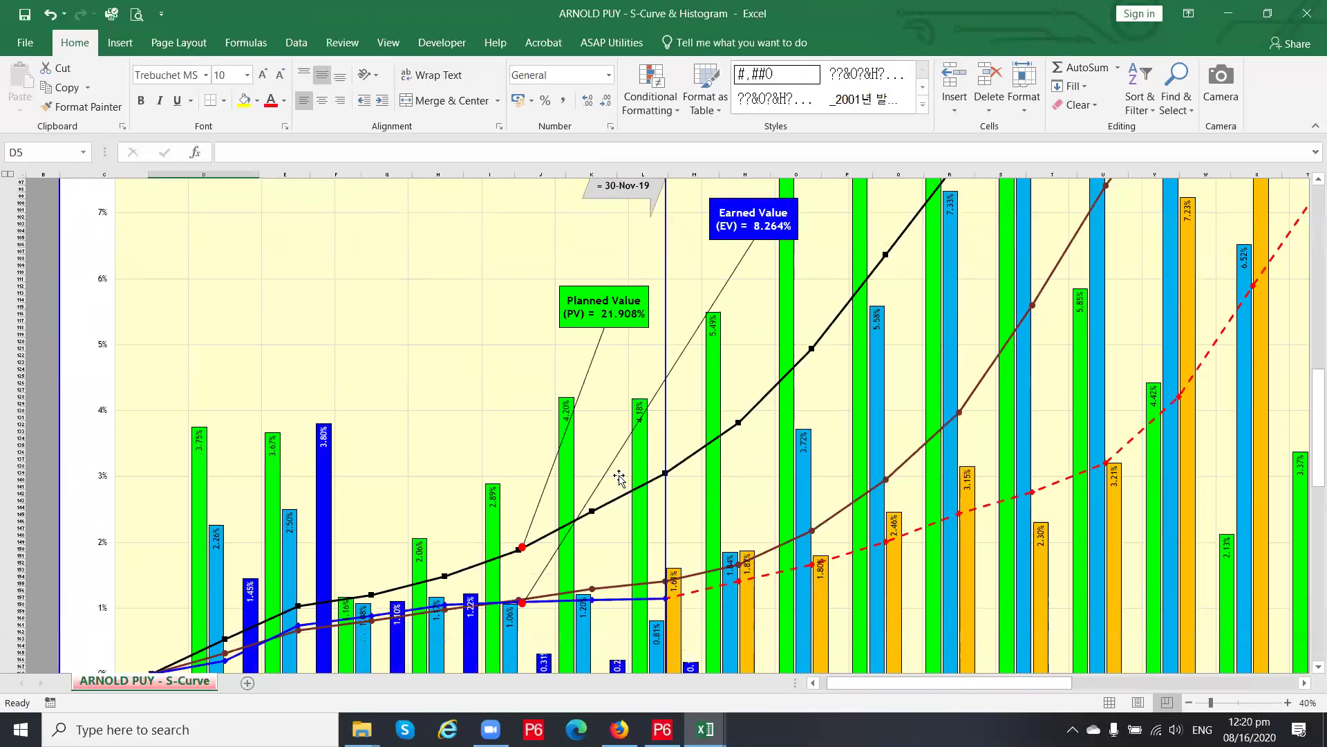
pyautogui.moveTo(655, 394)
pyautogui.mouseDown()
pyautogui.moveTo(789, 396)
pyautogui.moveTo(833, 372)
pyautogui.mouseUp()
pyautogui.moveTo(647, 361); pyautogui.dragTo(693, 329)
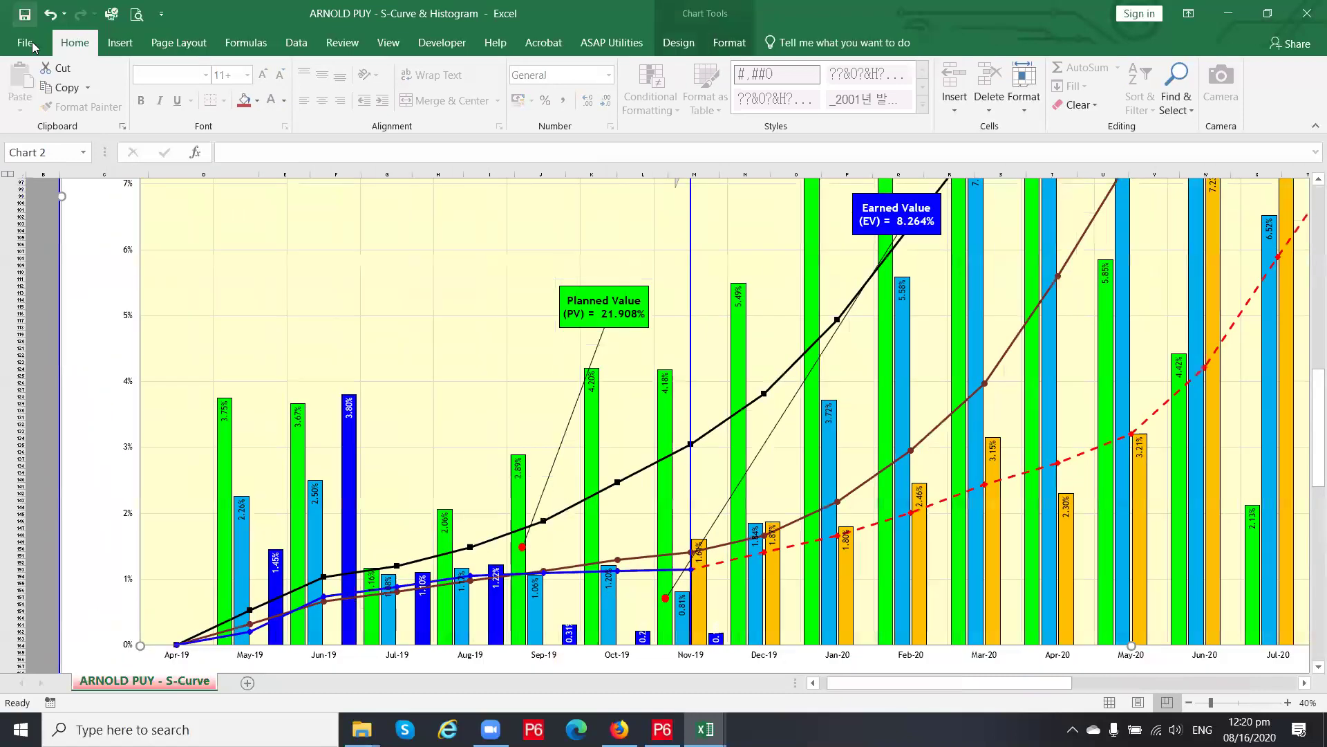
pyautogui.click(50, 14)
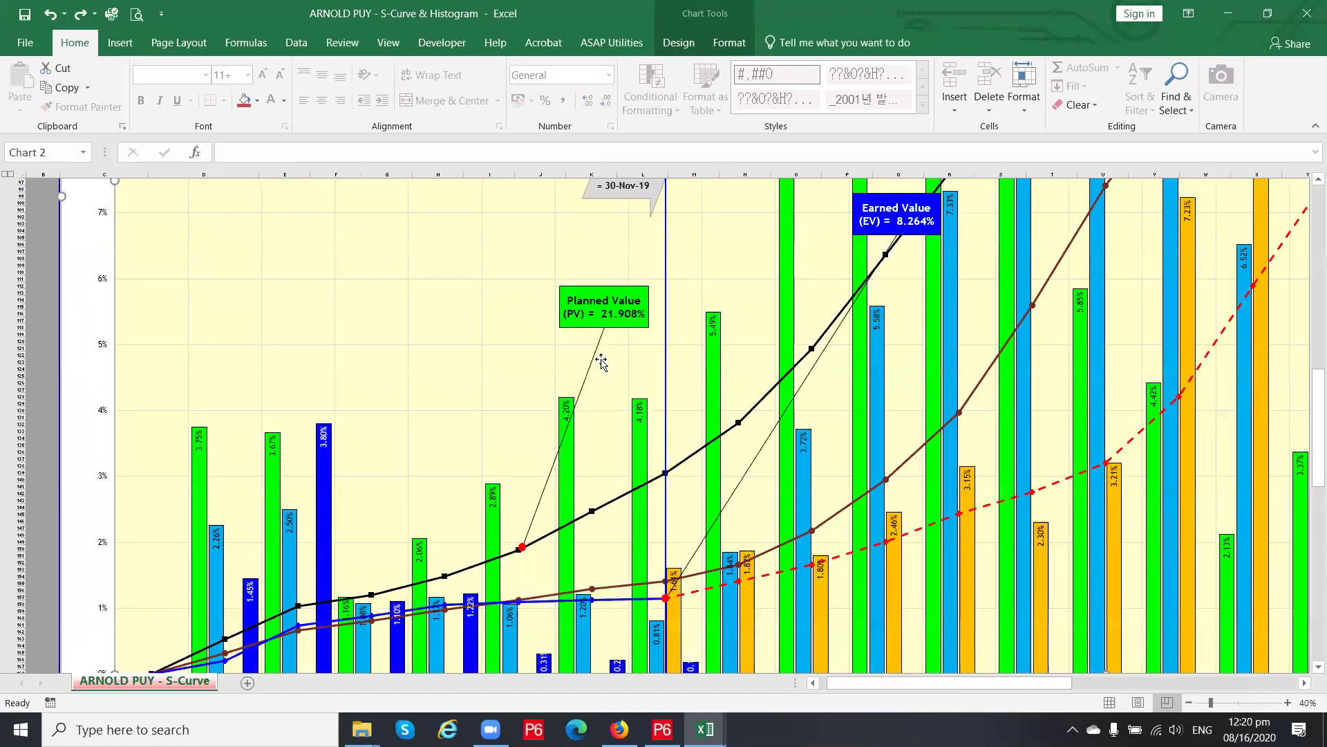
# Move the Planned Value callout so its dot sits on the 30-Nov-19 Time Now line
pyautogui.click(597, 344)
pyautogui.moveTo(598, 344)
pyautogui.mouseDown()
pyautogui.moveTo(740, 305)
pyautogui.moveTo(742, 269)
pyautogui.mouseUp()
pyautogui.scroll(-2, 413, 460)
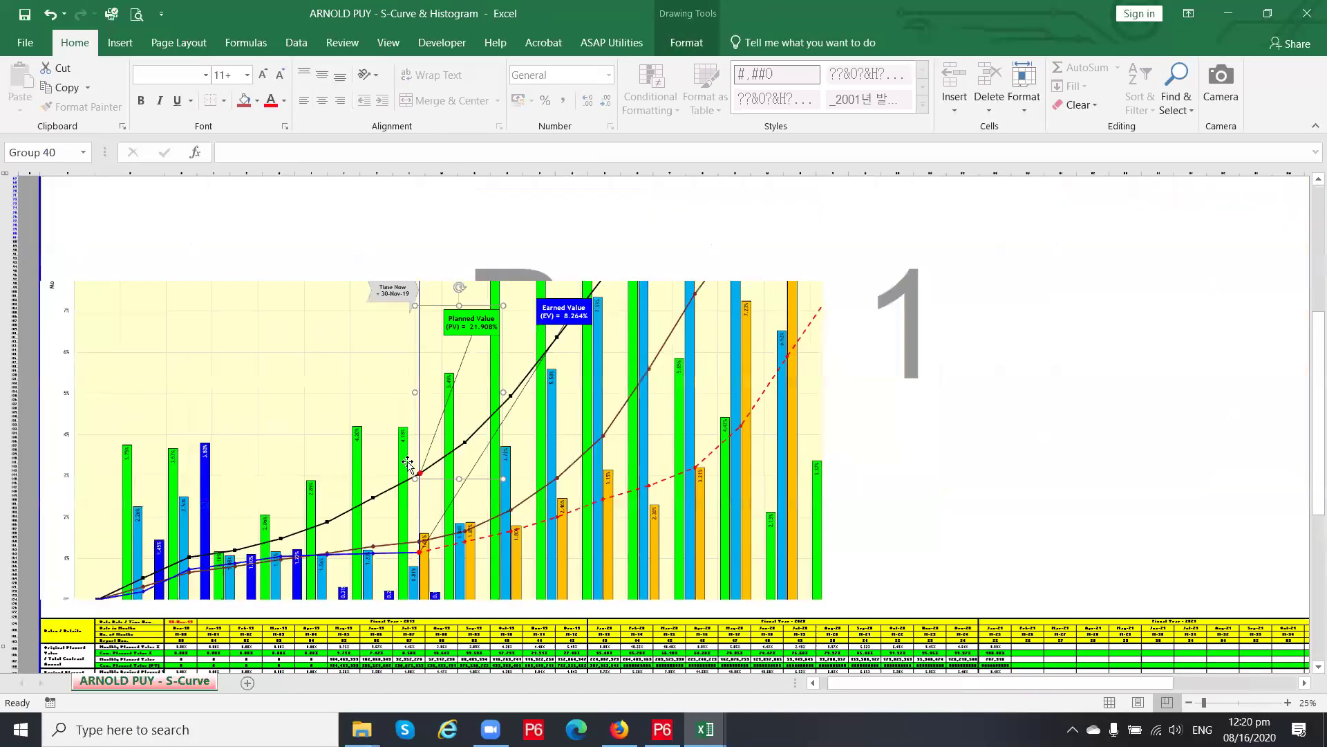
pyautogui.scroll(1, 359, 391)
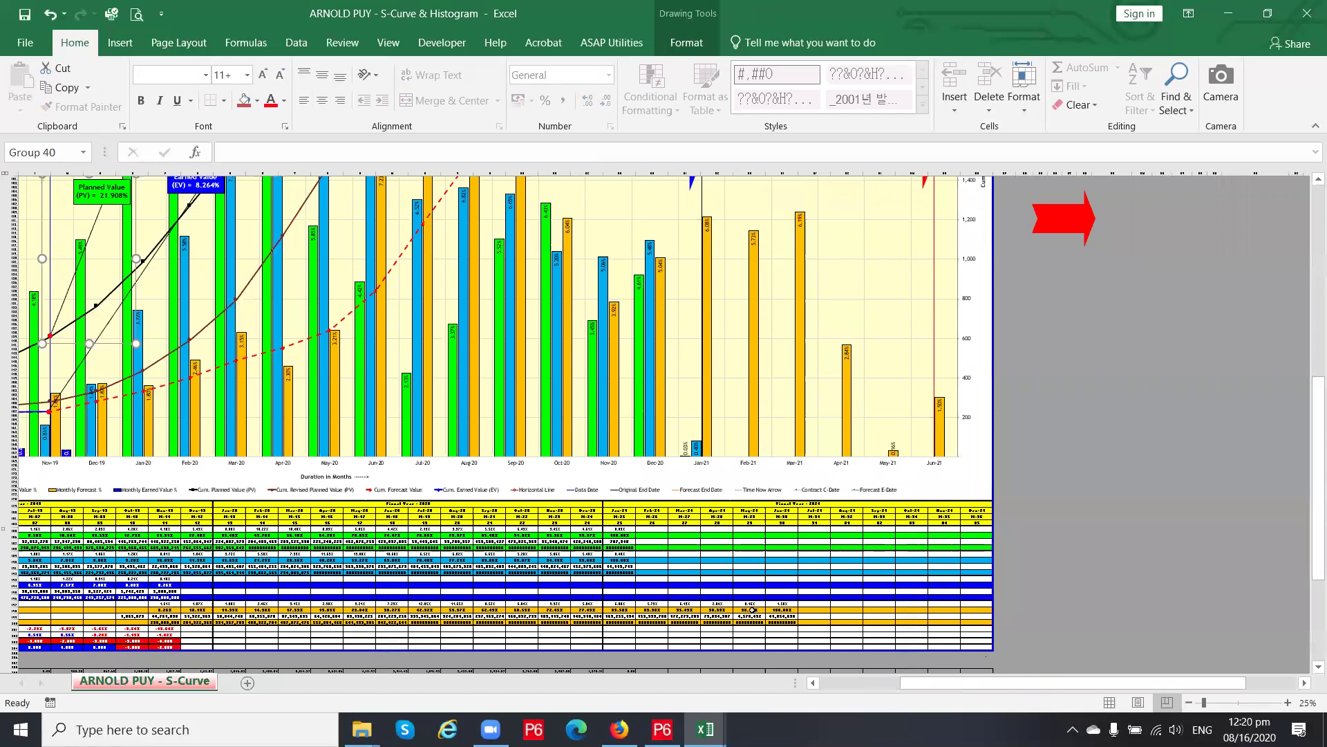
pyautogui.moveTo(918, 682); pyautogui.dragTo(817, 682)
pyautogui.click(539, 592)
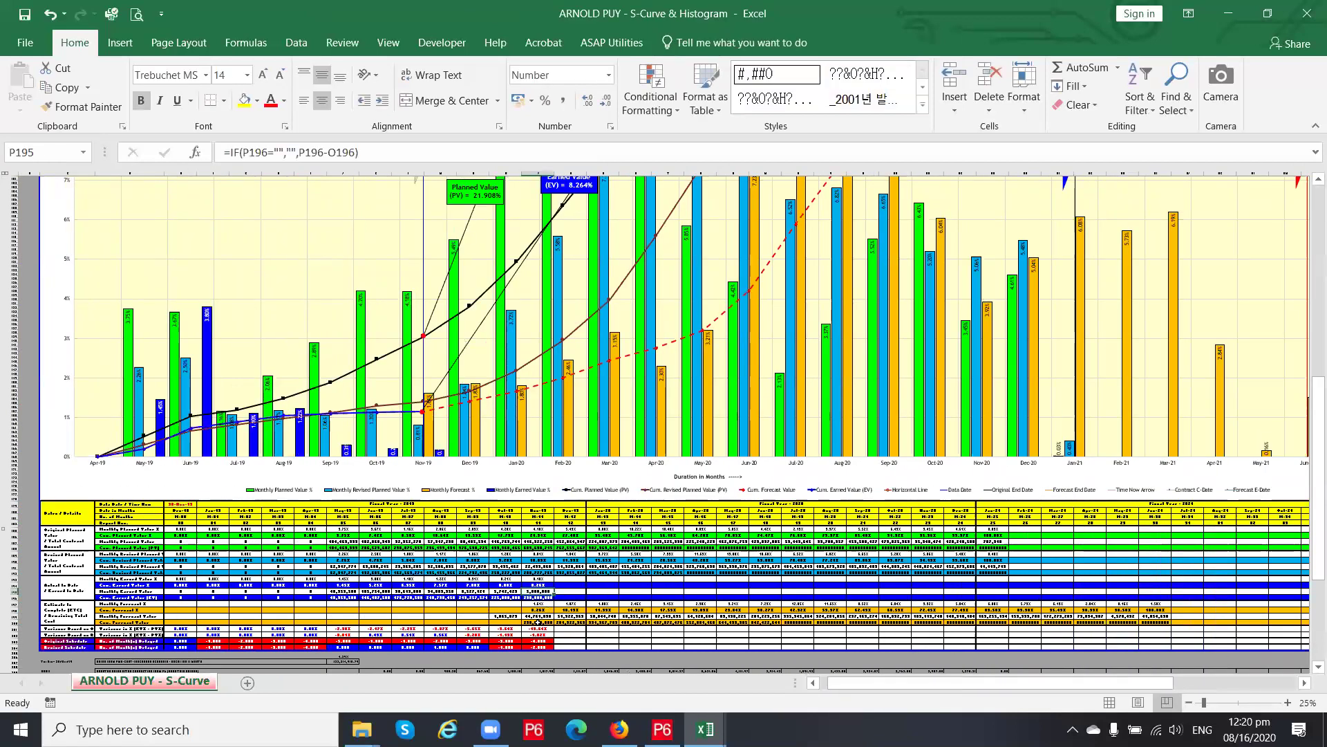
# Check November's 230,000,000 forecast formulas, then clear October's 1,865,079 monthly forecast in O199
pyautogui.keyDown('ctrl'); pyautogui.scroll(2, 538, 622); pyautogui.keyUp('ctrl')
pyautogui.scroll(-2, 618, 562)
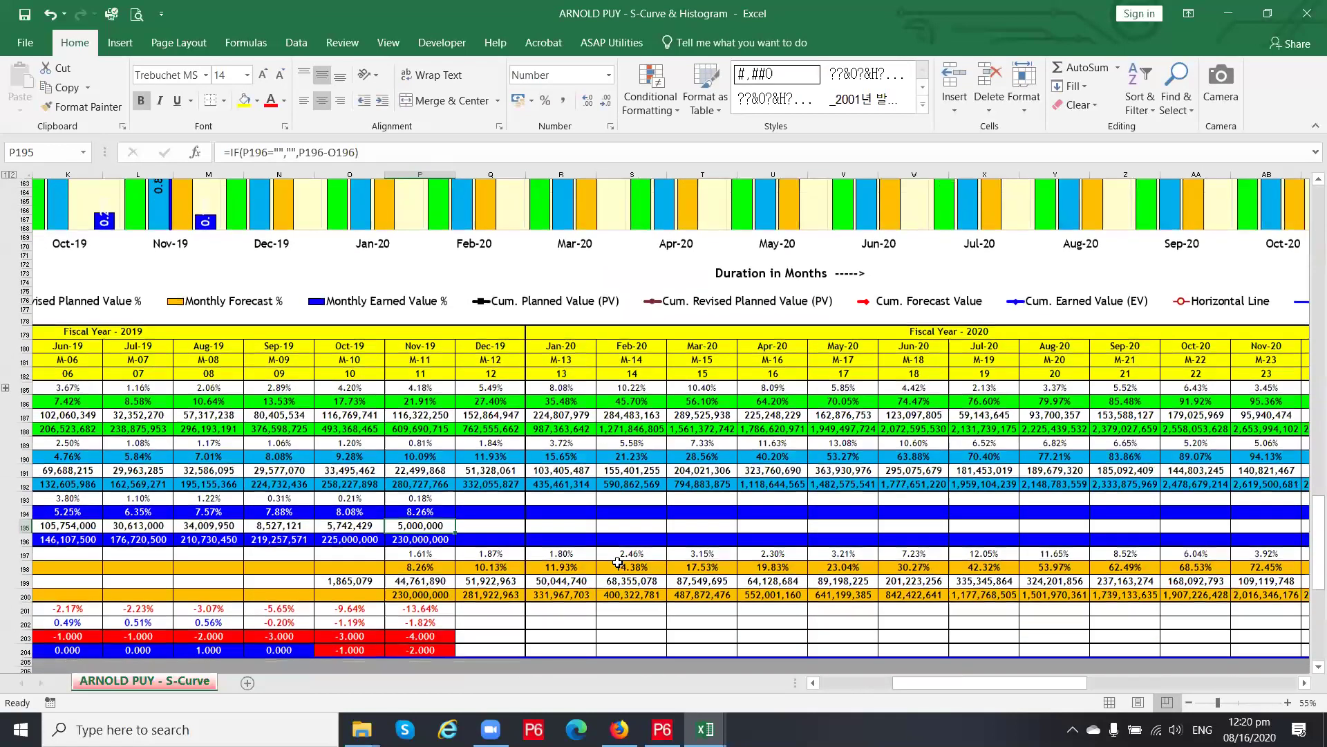
pyautogui.moveTo(910, 685); pyautogui.dragTo(885, 684)
pyautogui.click(634, 541)
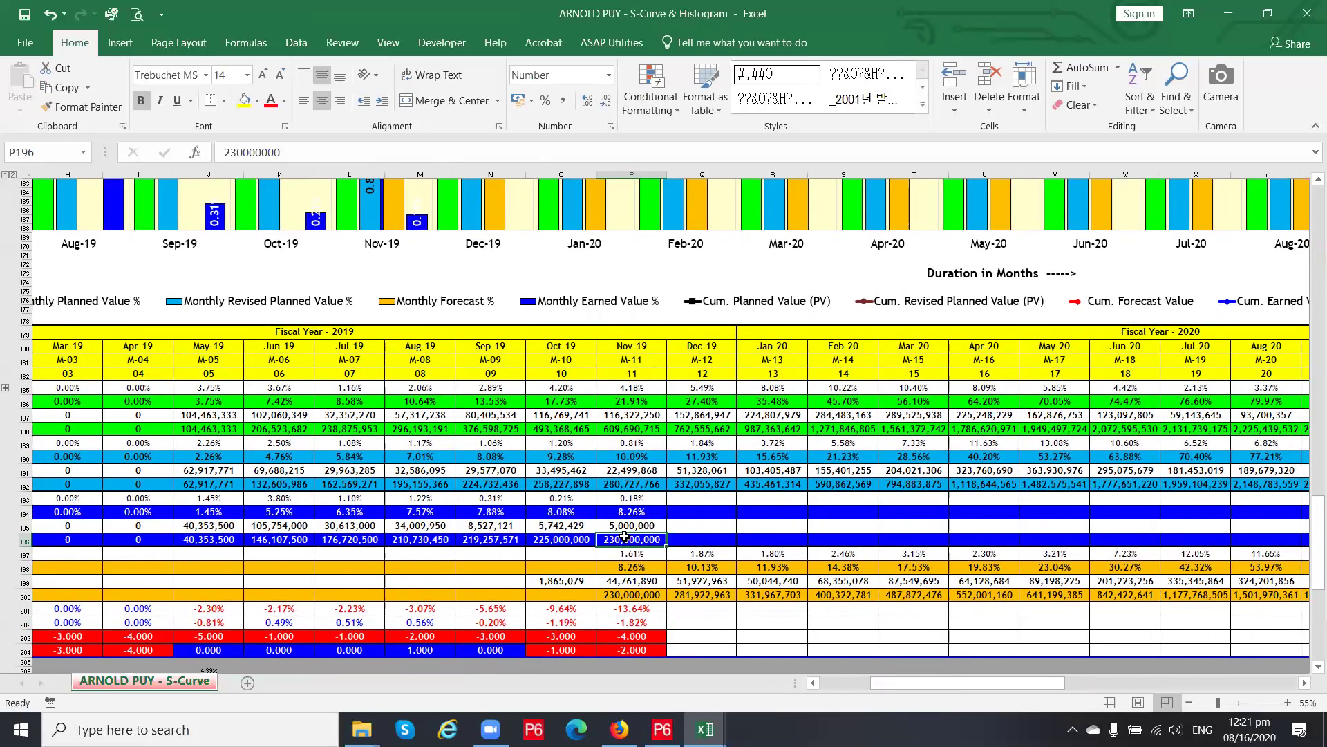
pyautogui.press('Up')
pyautogui.press('Up')
pyautogui.press('Up')
pyautogui.press('Up')
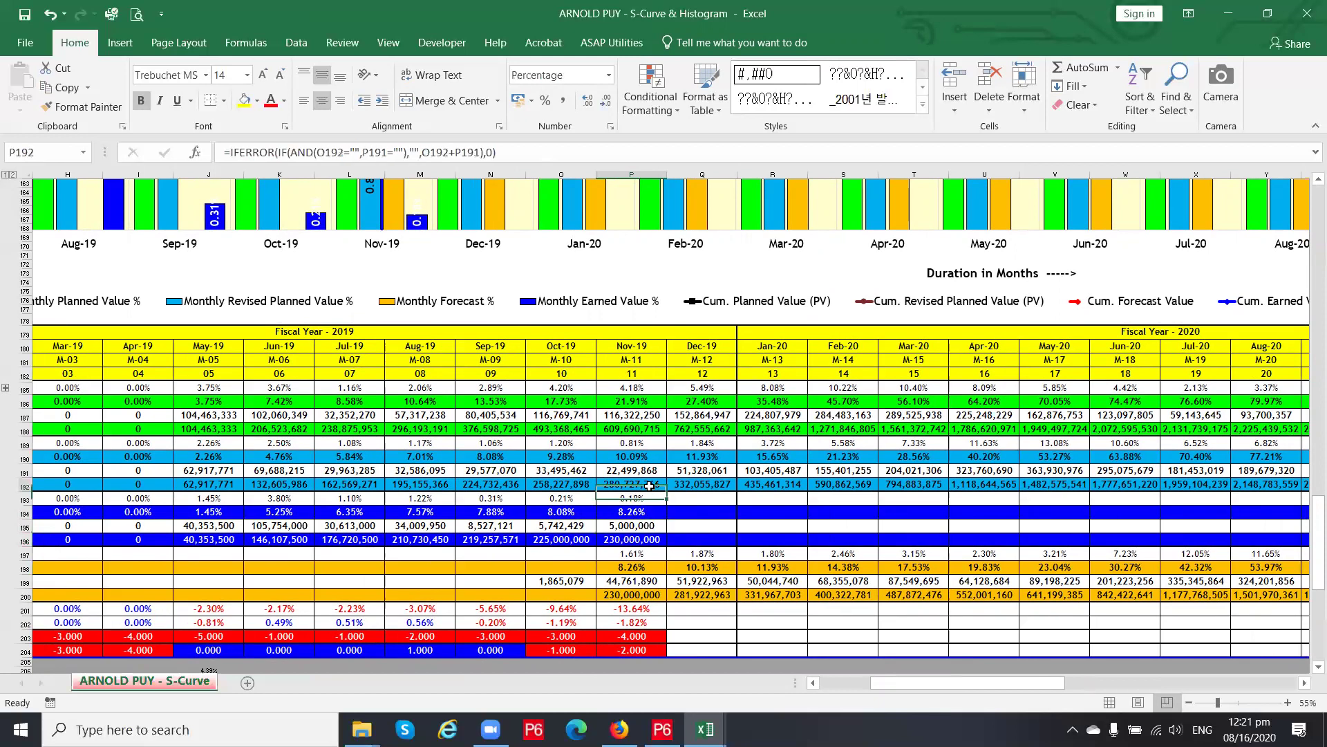
pyautogui.click(652, 544)
pyautogui.click(653, 555)
pyautogui.click(564, 582)
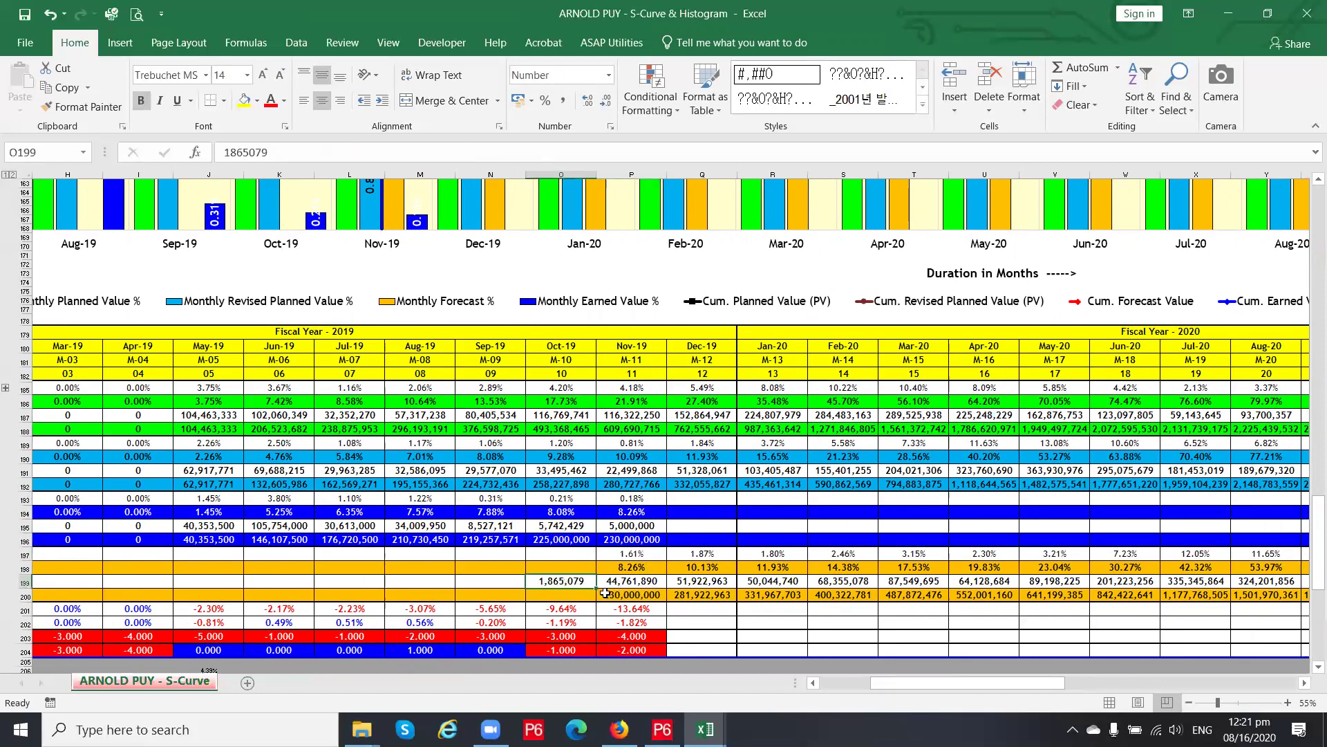
pyautogui.press('Delete')
# Compare the June-21 forecast formulas in rows 197–199, including AI198 and AI199
pyautogui.moveTo(899, 683); pyautogui.dragTo(1024, 684)
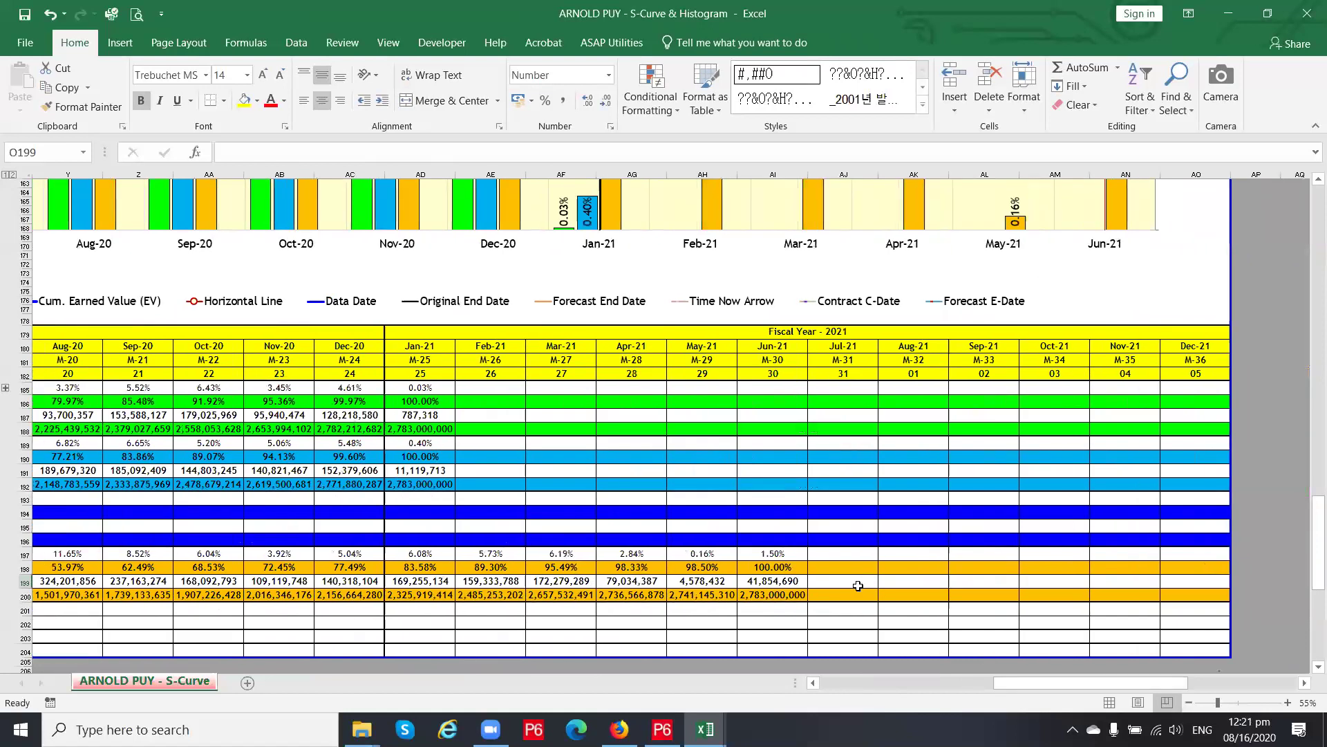
pyautogui.click(772, 568)
pyautogui.click(776, 591)
pyautogui.click(775, 581)
pyautogui.click(775, 554)
pyautogui.click(775, 568)
pyautogui.click(774, 554)
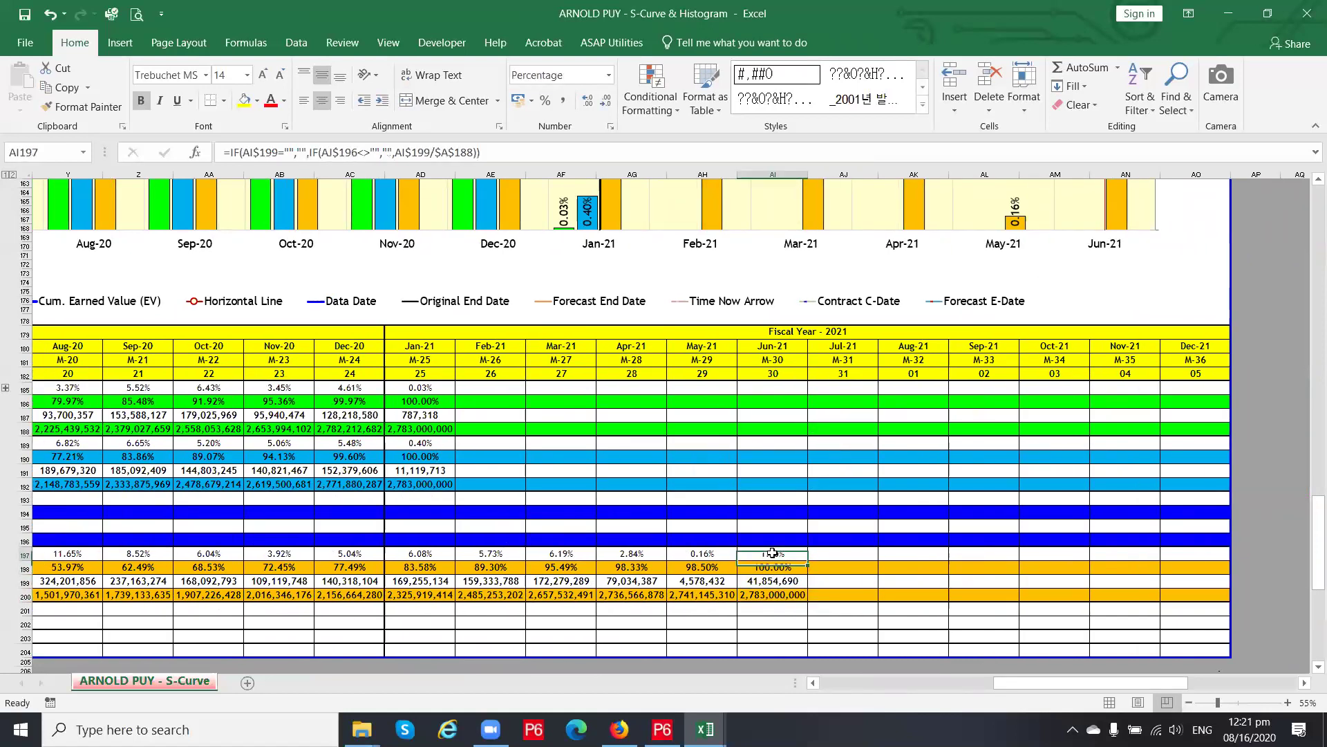
pyautogui.click(775, 567)
pyautogui.click(772, 580)
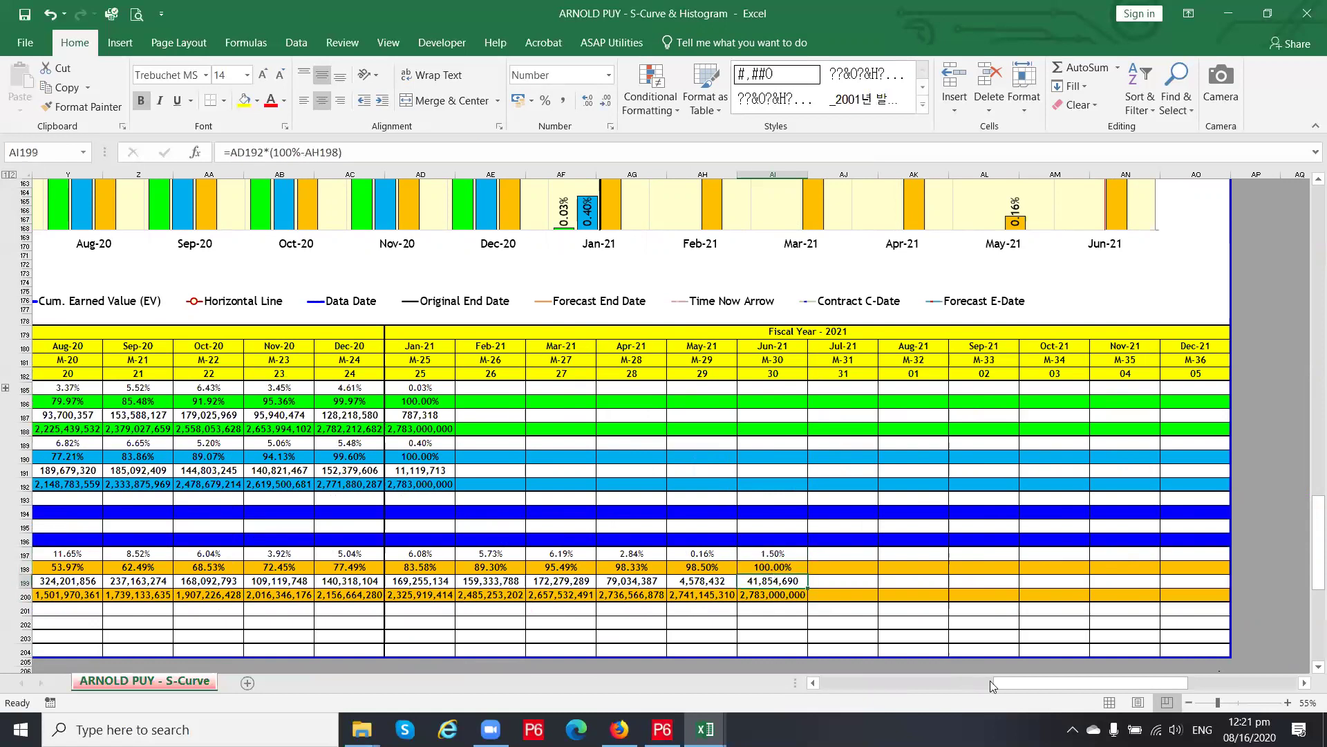
# Review the monthly forecast values from November's 44,761,890 onward
pyautogui.moveTo(1005, 684); pyautogui.dragTo(929, 682)
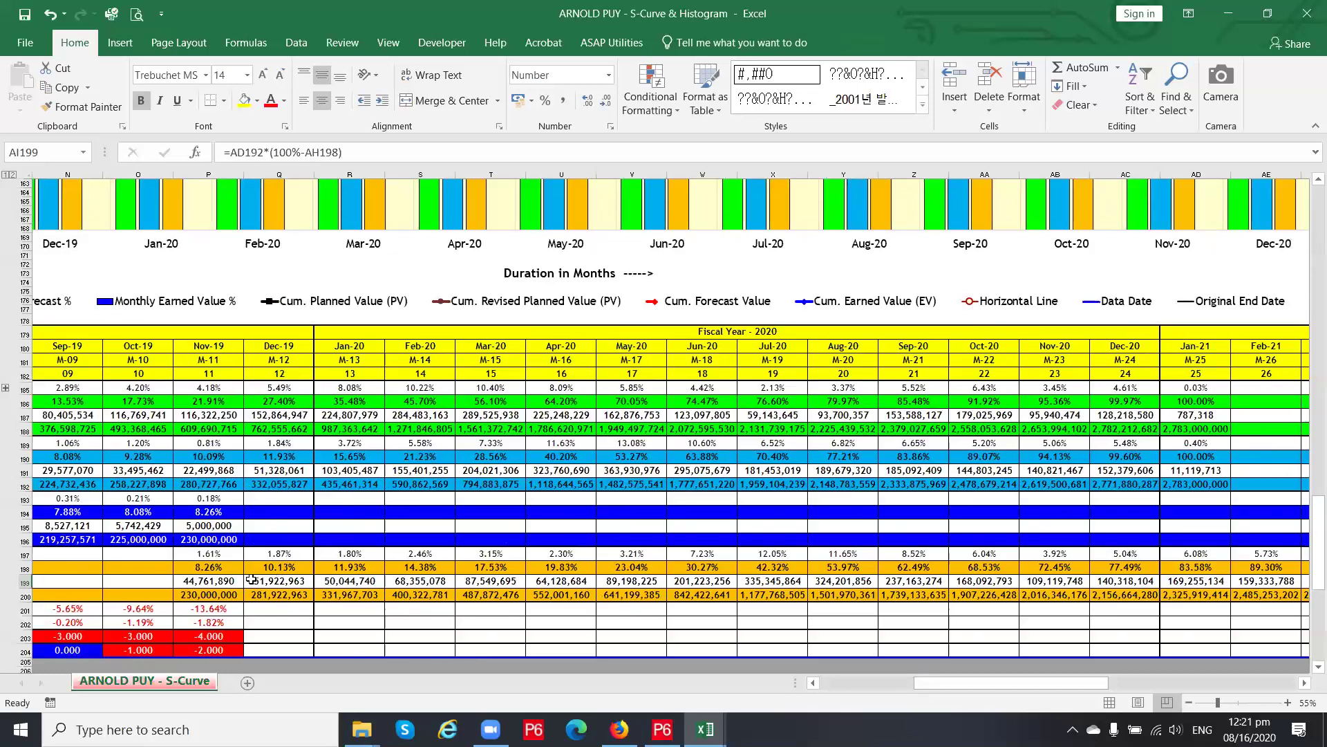
pyautogui.click(231, 581)
pyautogui.moveTo(231, 582); pyautogui.dragTo(470, 583)
pyautogui.click(277, 585)
pyautogui.click(232, 583)
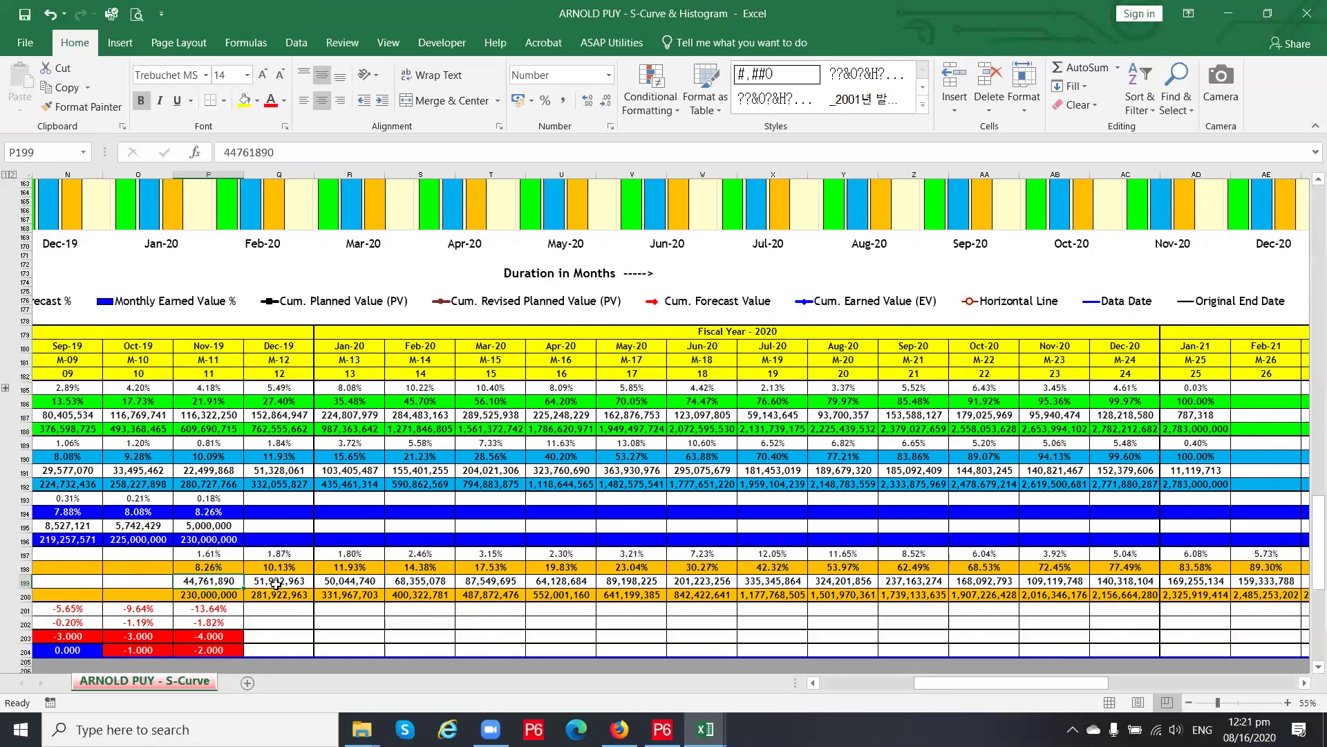
pyautogui.moveTo(996, 685)
pyautogui.mouseDown()
pyautogui.moveTo(1053, 688)
pyautogui.moveTo(990, 683)
pyautogui.moveTo(1015, 685)
pyautogui.mouseUp()
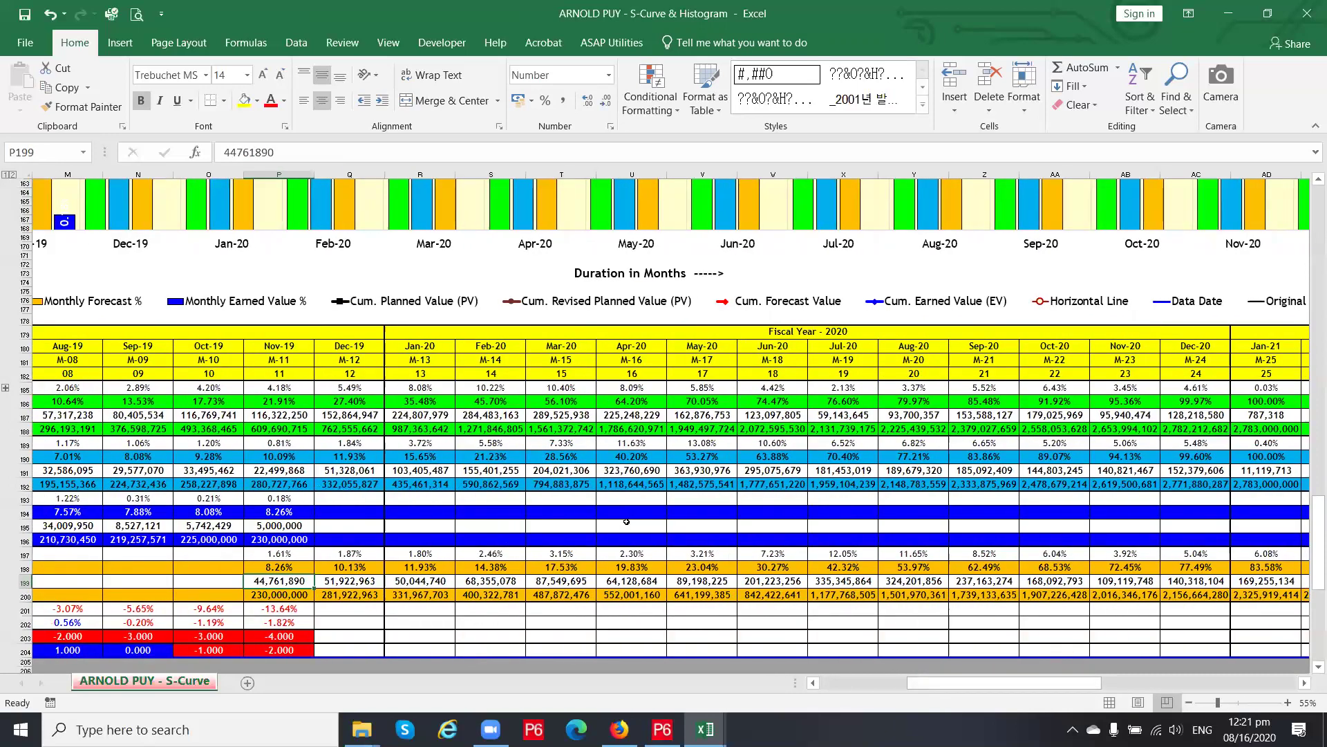
pyautogui.keyDown('ctrl'); pyautogui.scroll(-3, 626, 521); pyautogui.keyUp('ctrl')
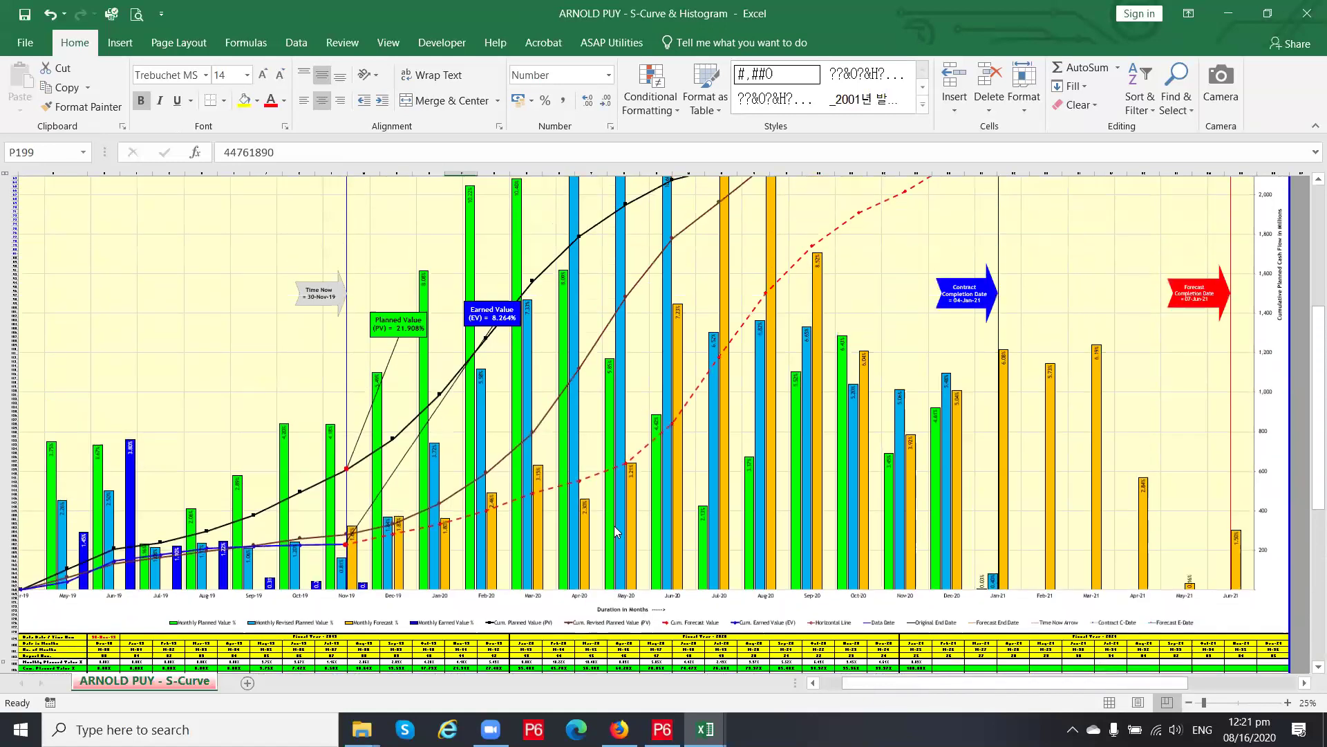
# Scroll the S-curve chart and zoom from 40% to 55% to view Jul-19 through the Nov-19 Time Now line
pyautogui.scroll(5, 617, 531)
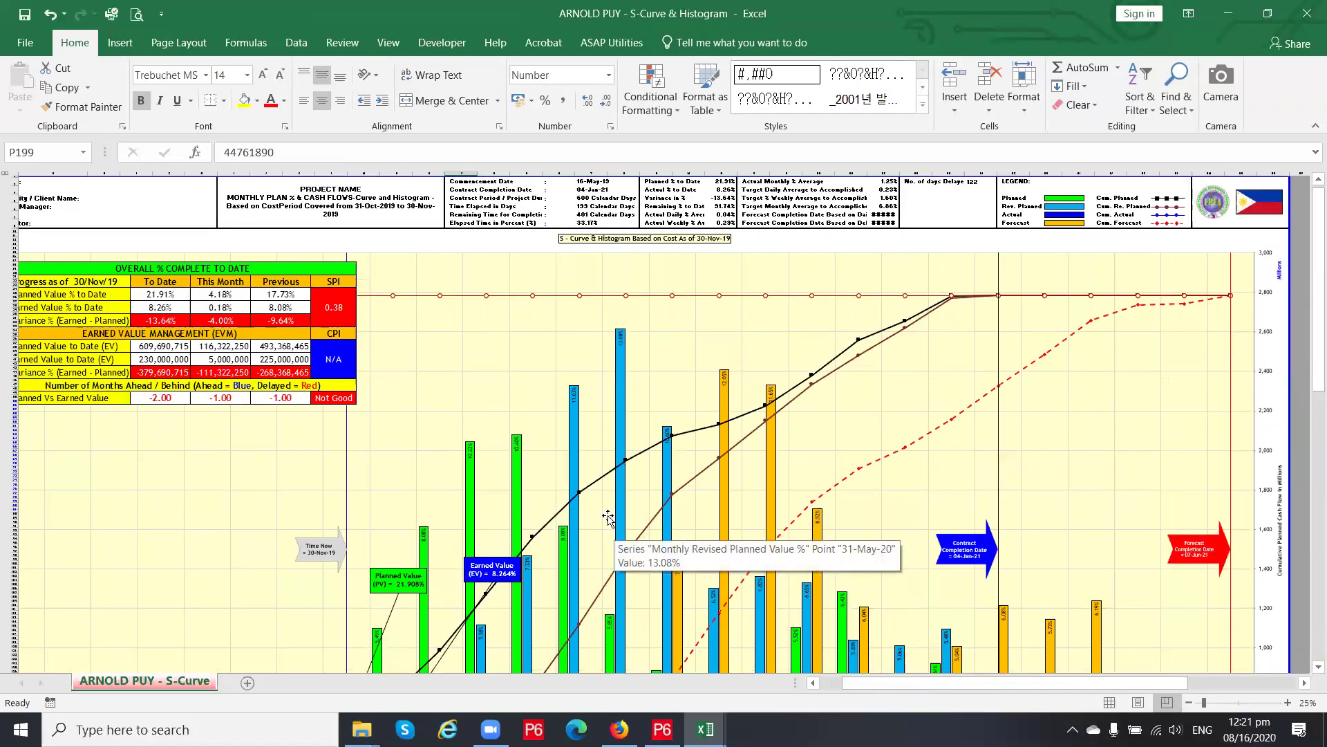
pyautogui.scroll(-10, 610, 516)
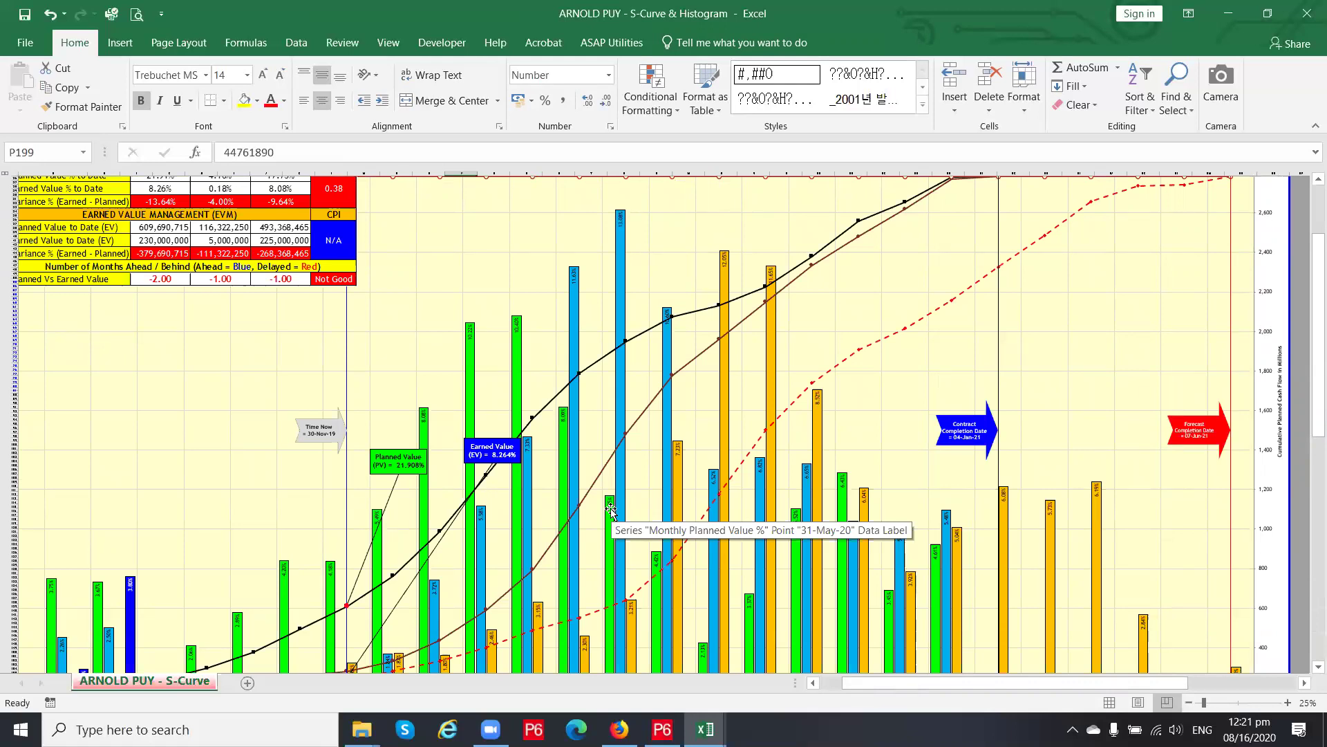
pyautogui.scroll(-5, 629, 490)
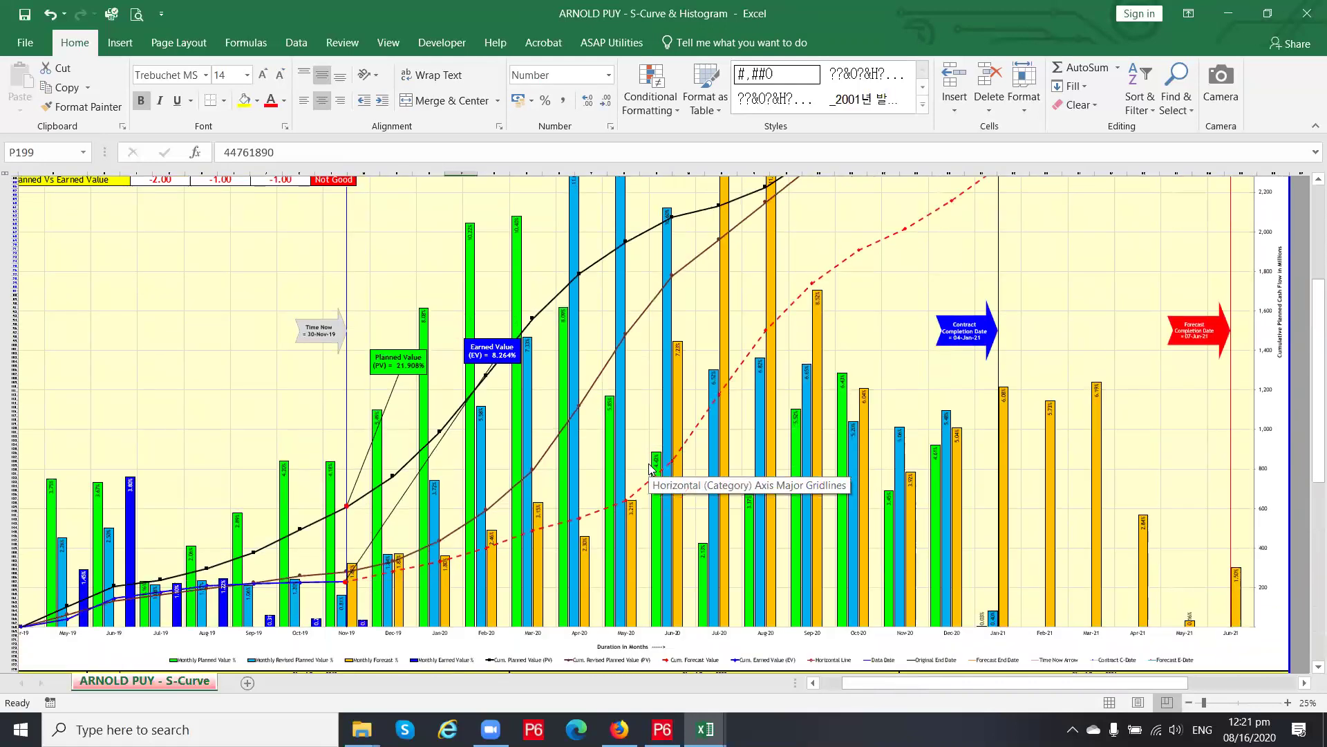
pyautogui.scroll(-2, 650, 469)
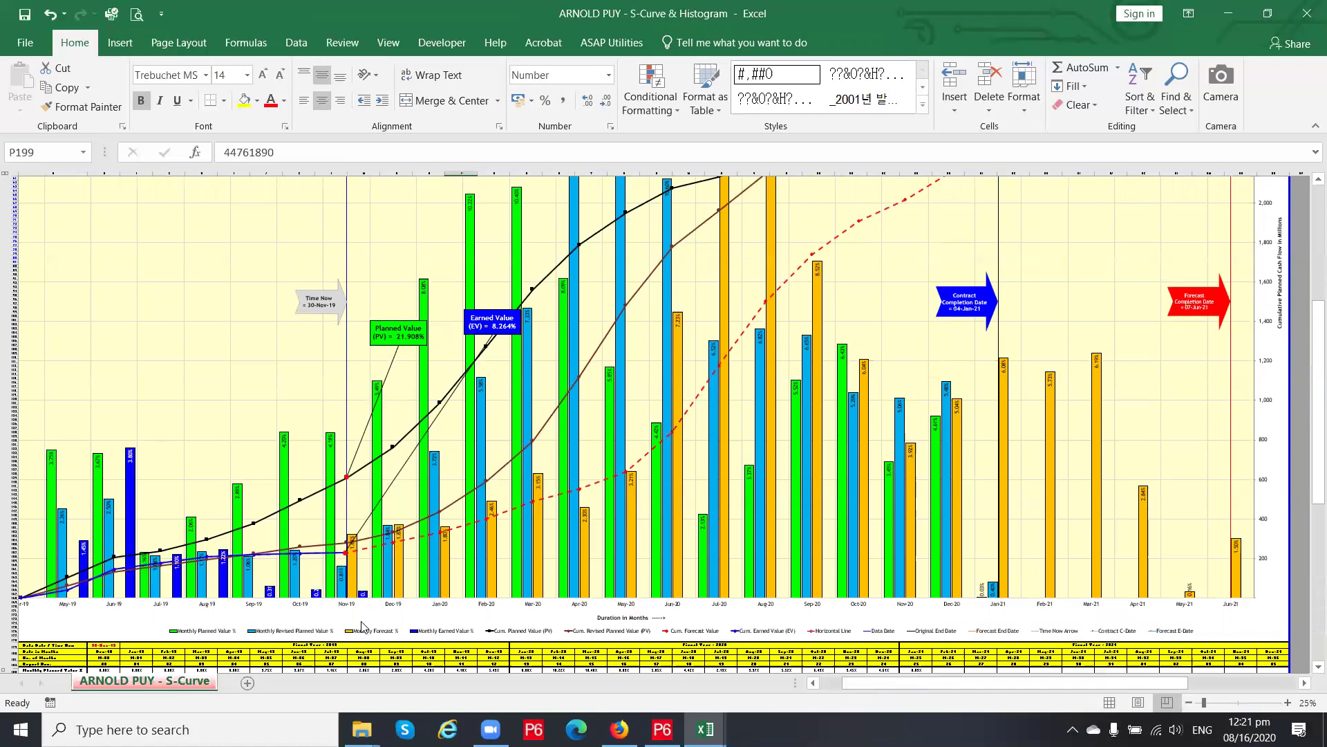
pyautogui.keyDown('ctrl'); pyautogui.scroll(1, 362, 626); pyautogui.keyUp('ctrl')
pyautogui.moveTo(944, 686); pyautogui.dragTo(914, 686)
pyautogui.scroll(-3, 509, 512)
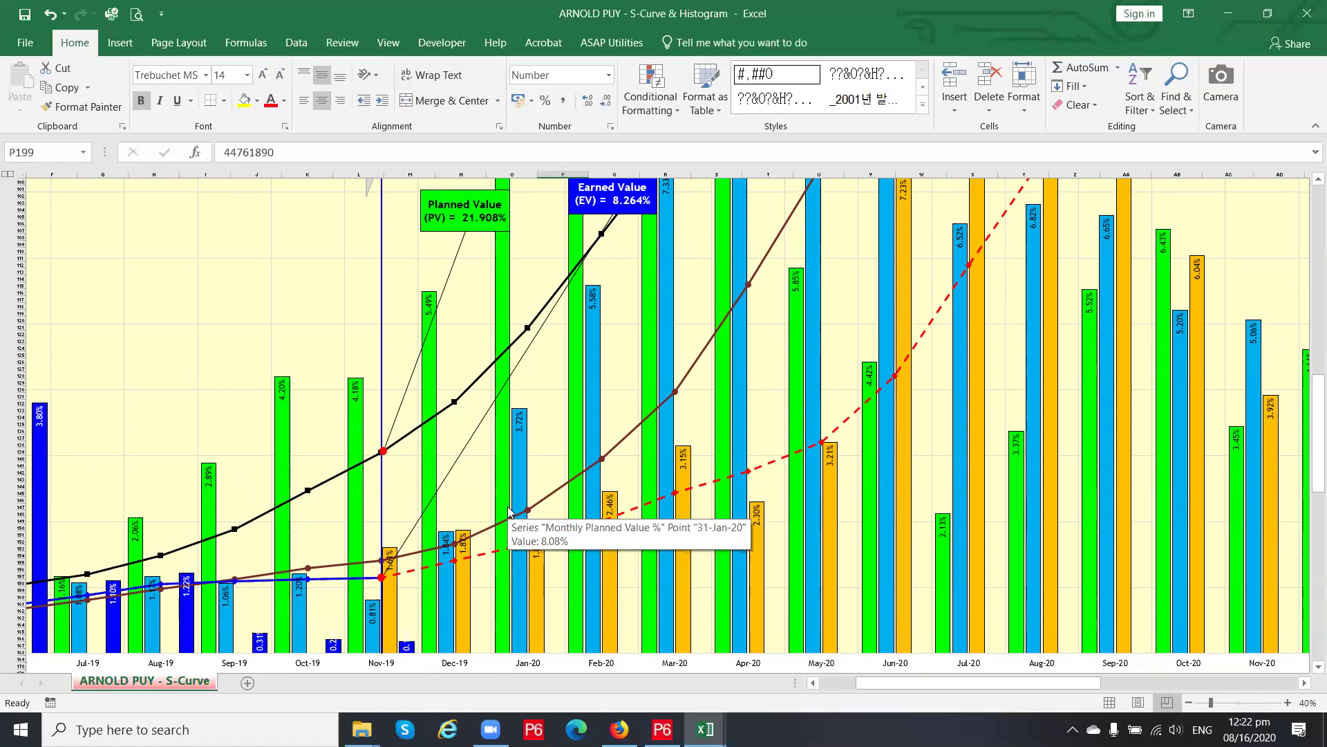
pyautogui.scroll(-4, 510, 511)
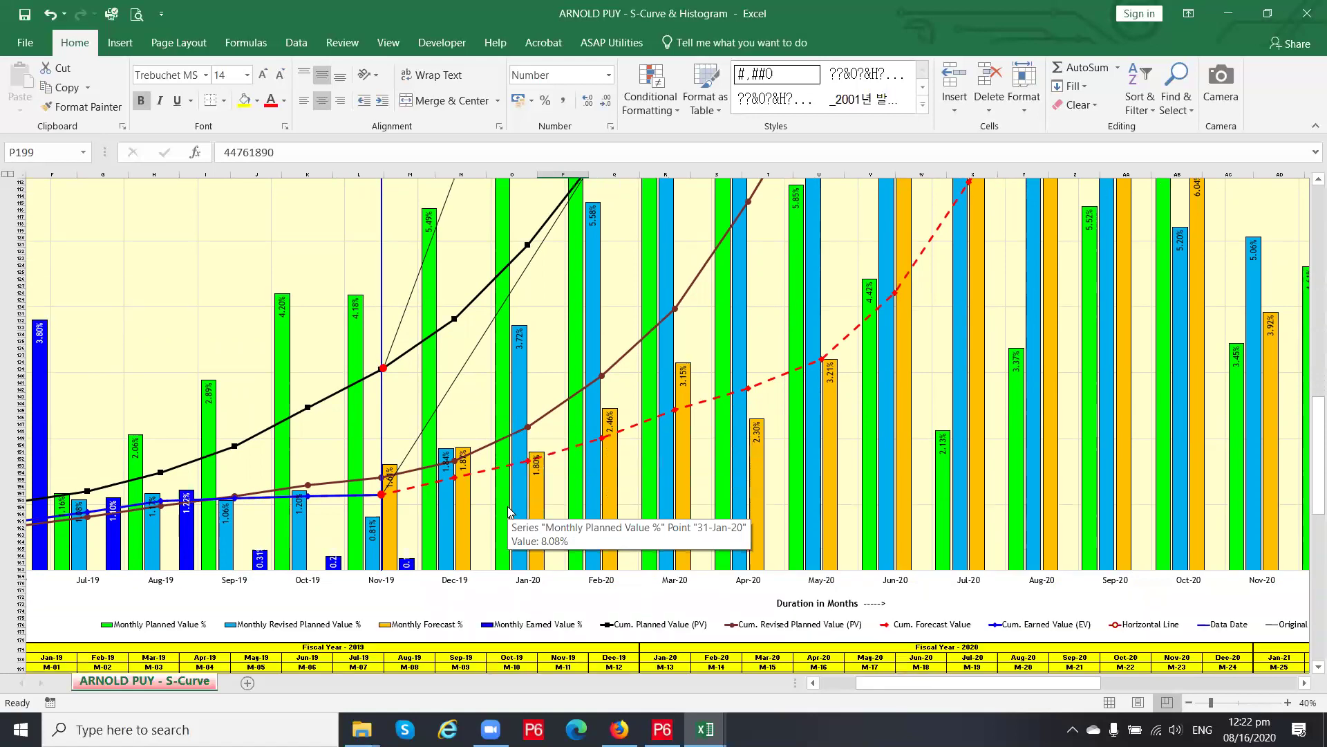
pyautogui.scroll(-2, 510, 512)
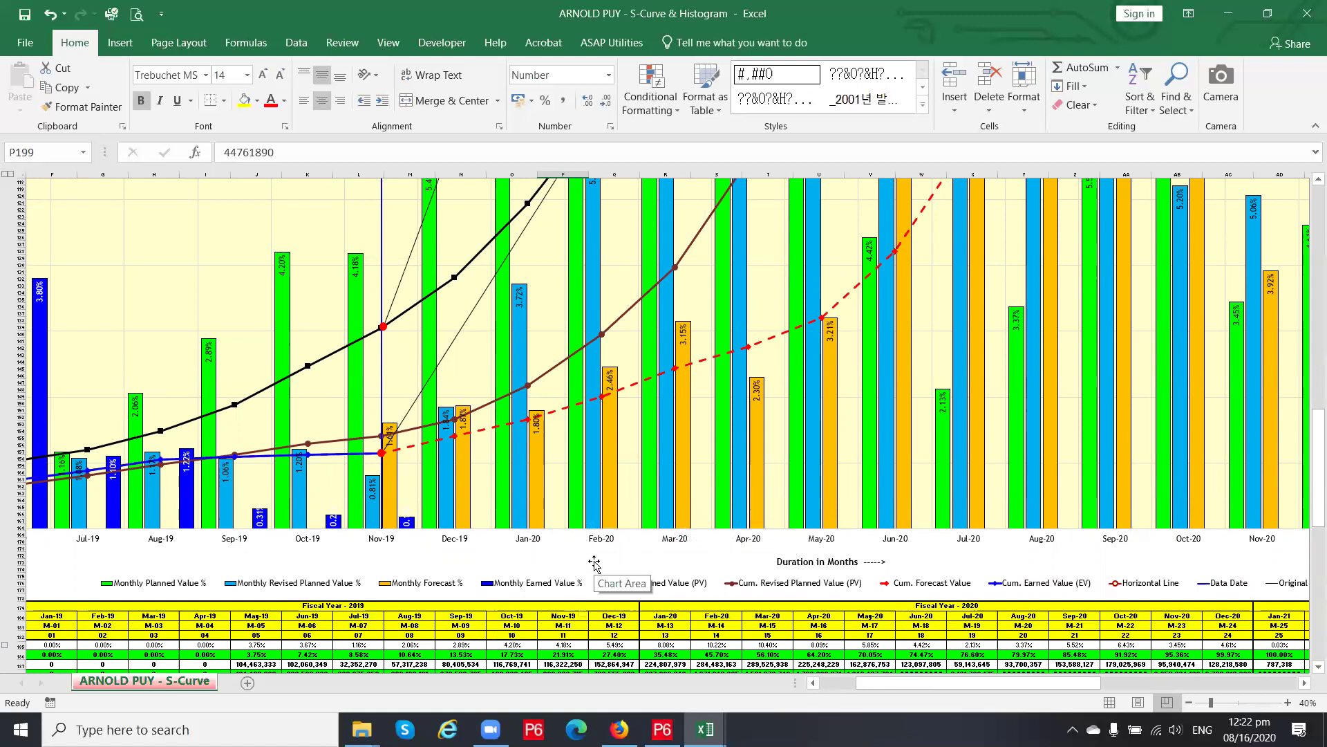
pyautogui.scroll(16, 595, 562)
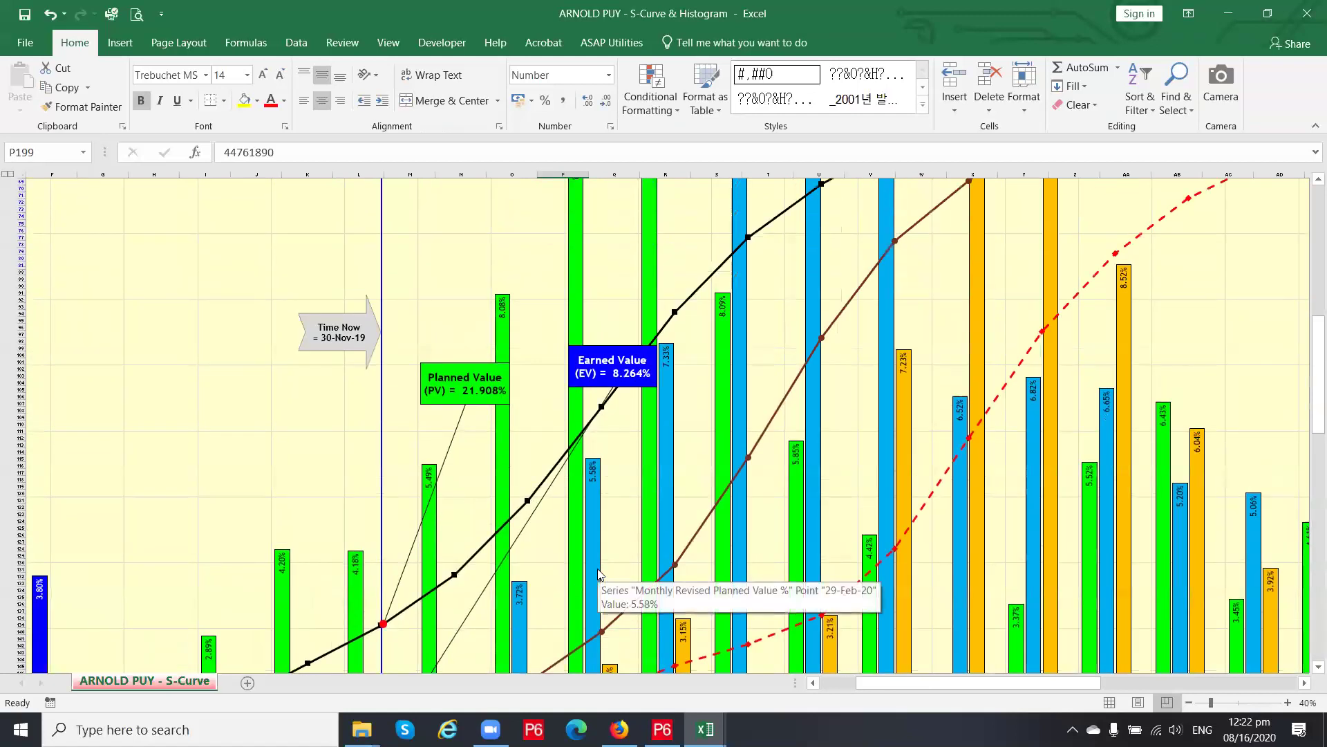
pyautogui.scroll(-11, 598, 370)
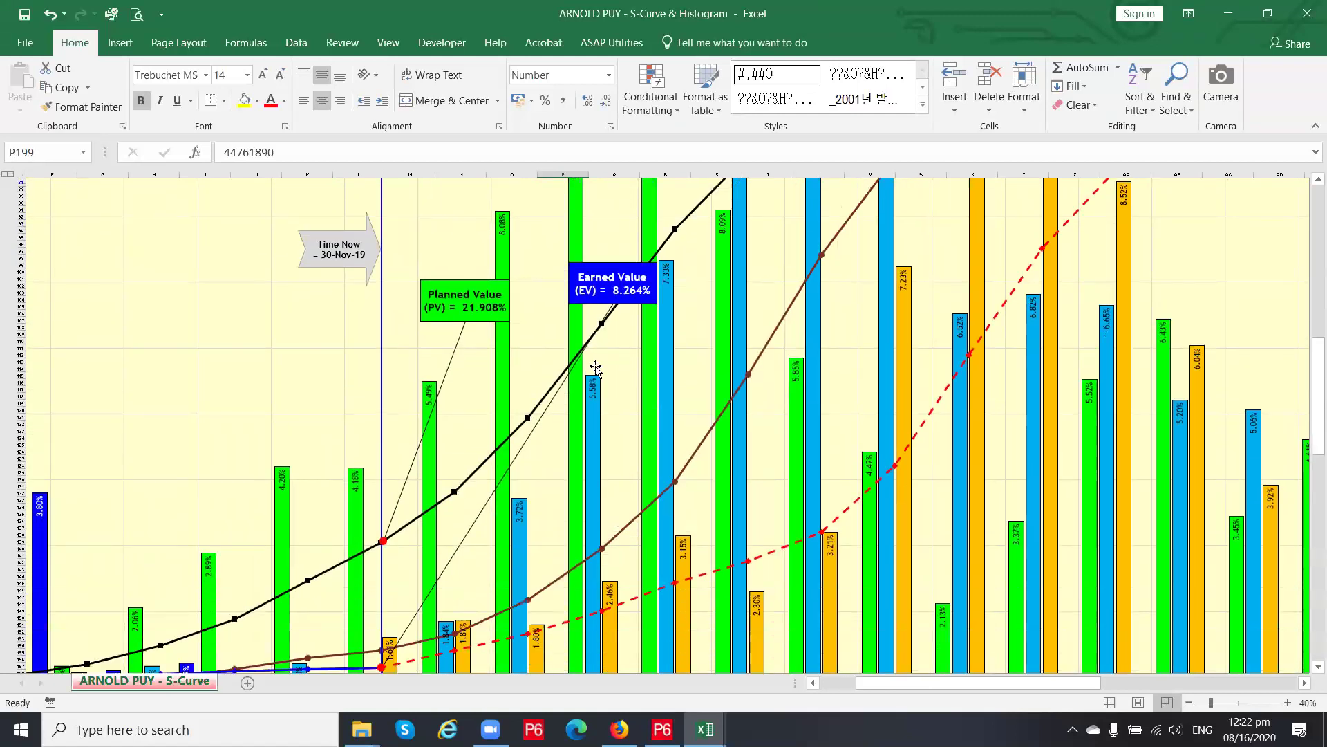
pyautogui.scroll(-7, 597, 371)
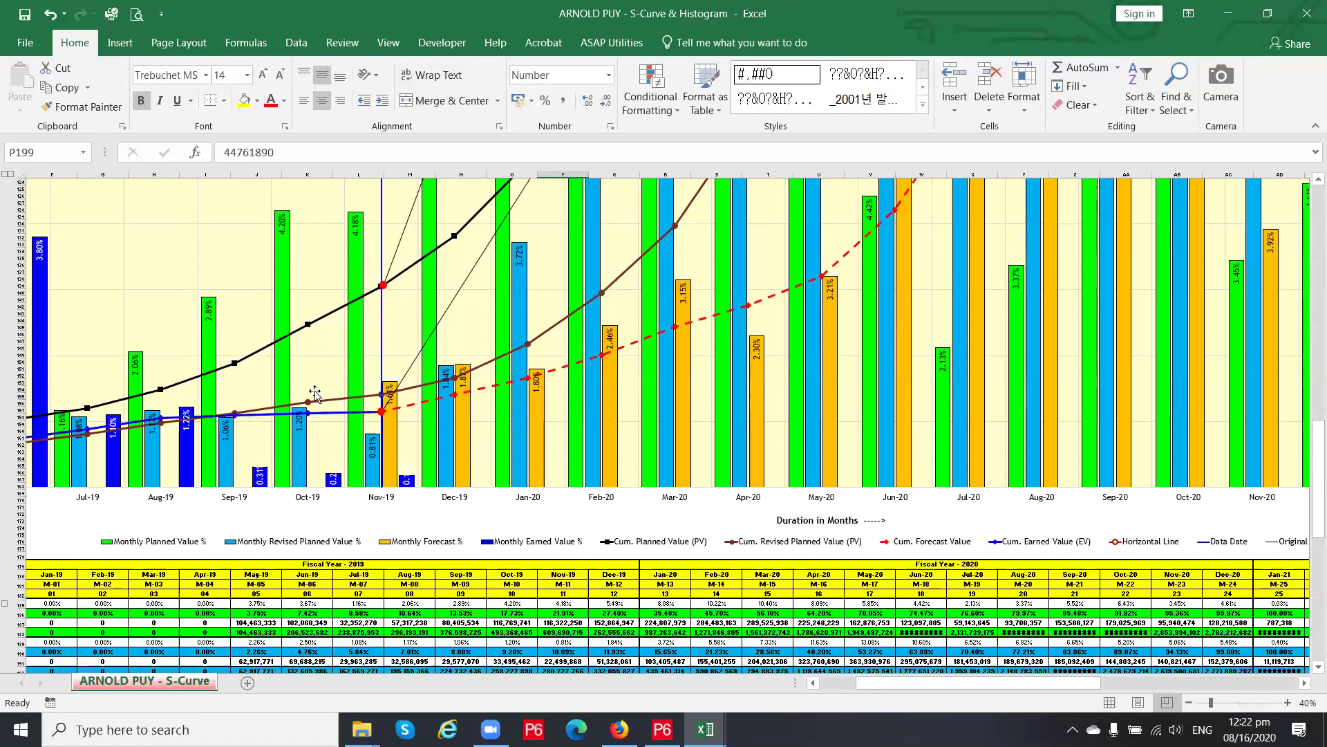
pyautogui.scroll(1, 315, 393)
pyautogui.moveTo(878, 688); pyautogui.dragTo(860, 688)
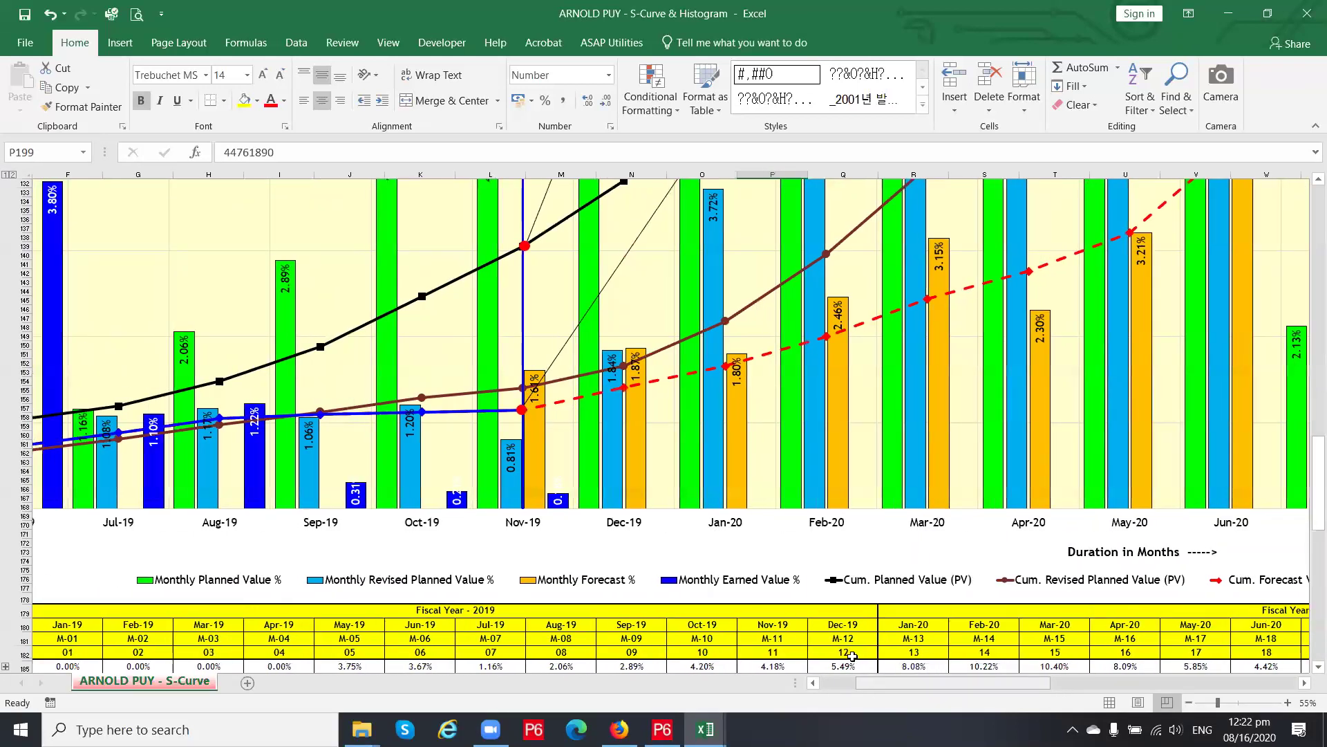
# Scroll below the chart to rows 168–210 showing the variance and No. of Month(s) Delayed rows
pyautogui.scroll(2, 601, 469)
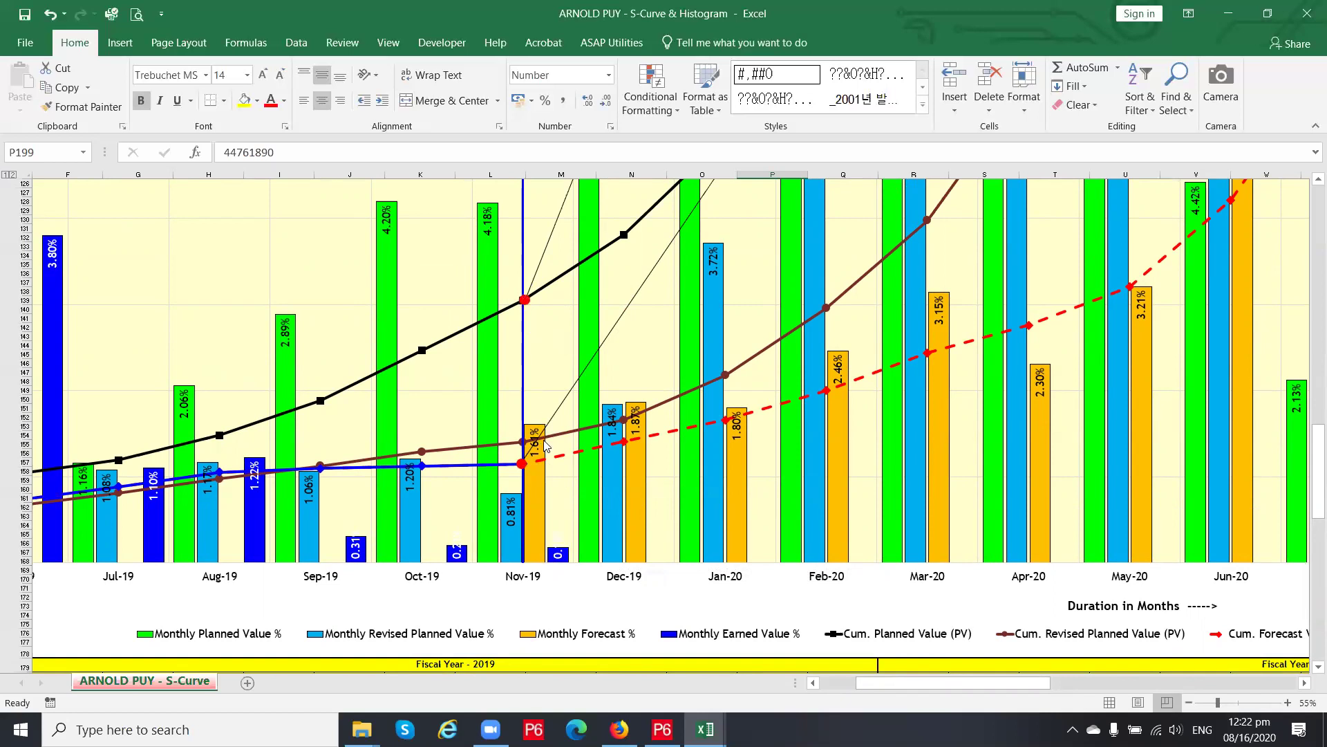
pyautogui.scroll(-2, 546, 446)
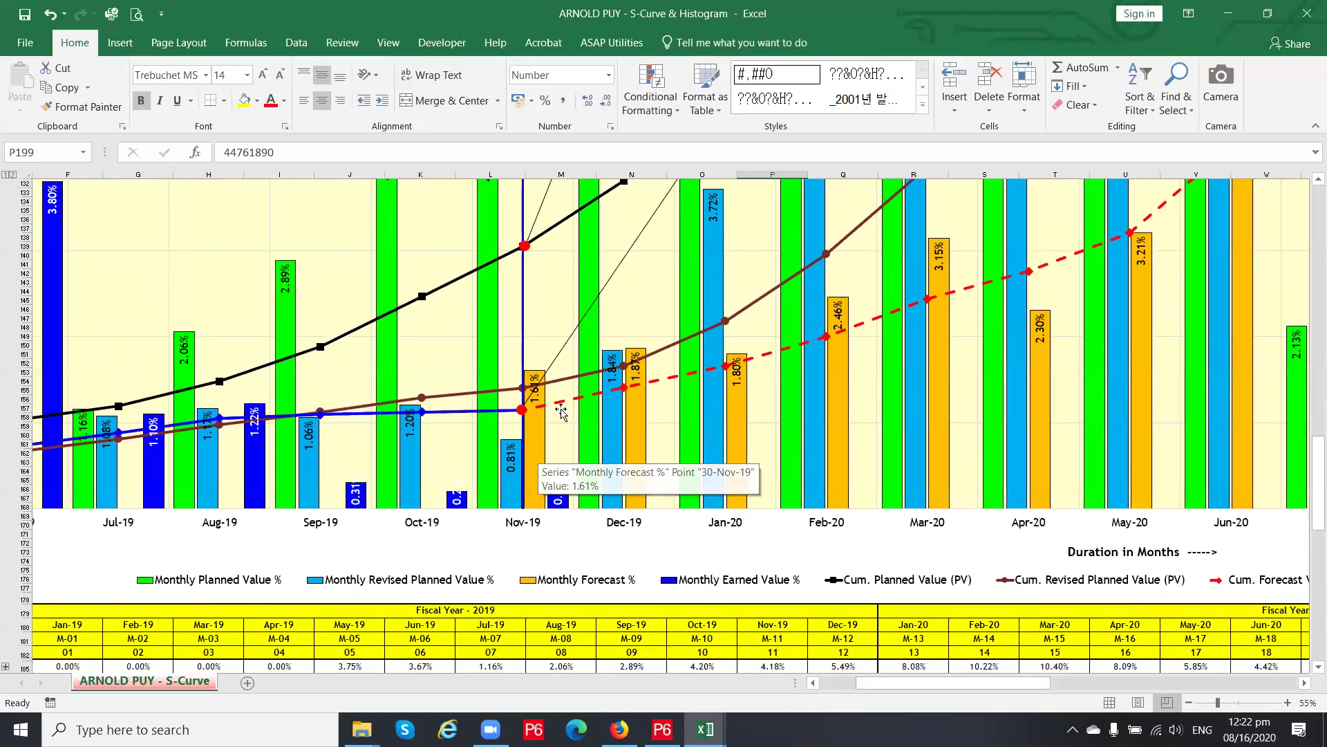
pyautogui.scroll(-2, 562, 413)
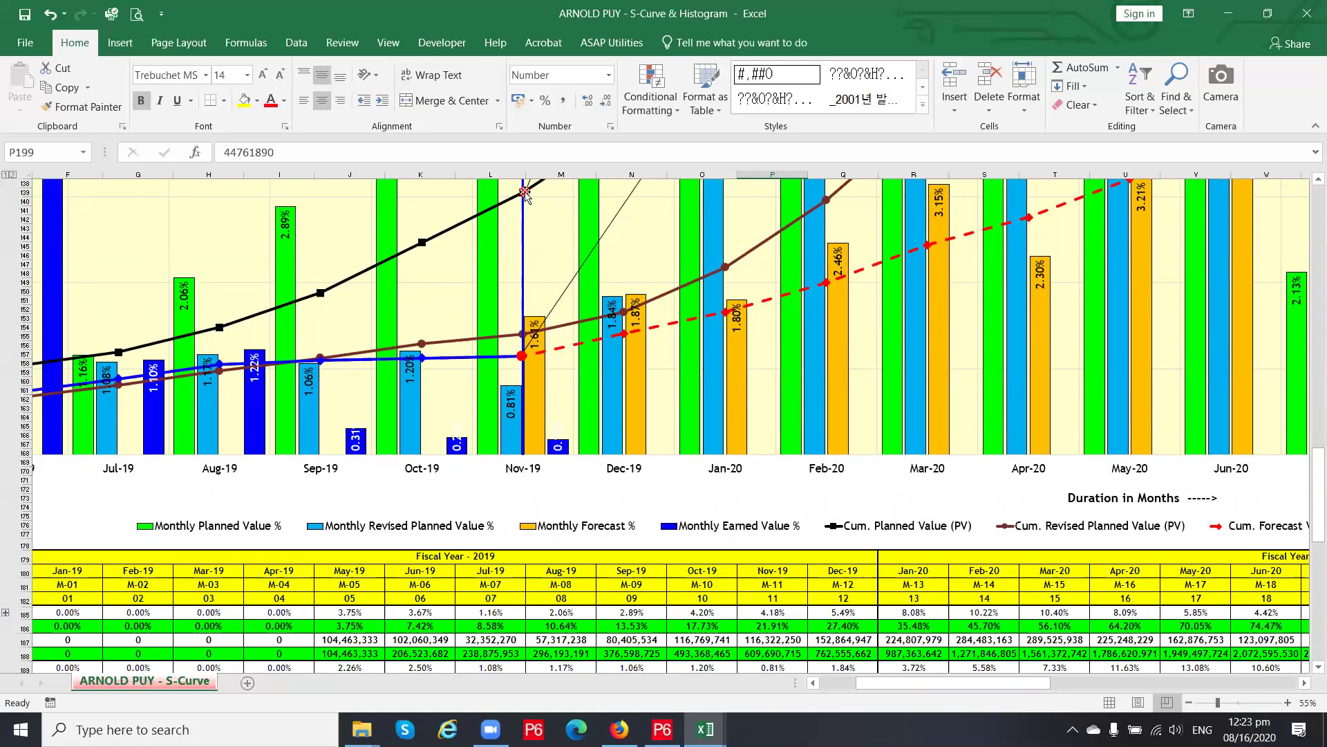
pyautogui.scroll(-10, 543, 400)
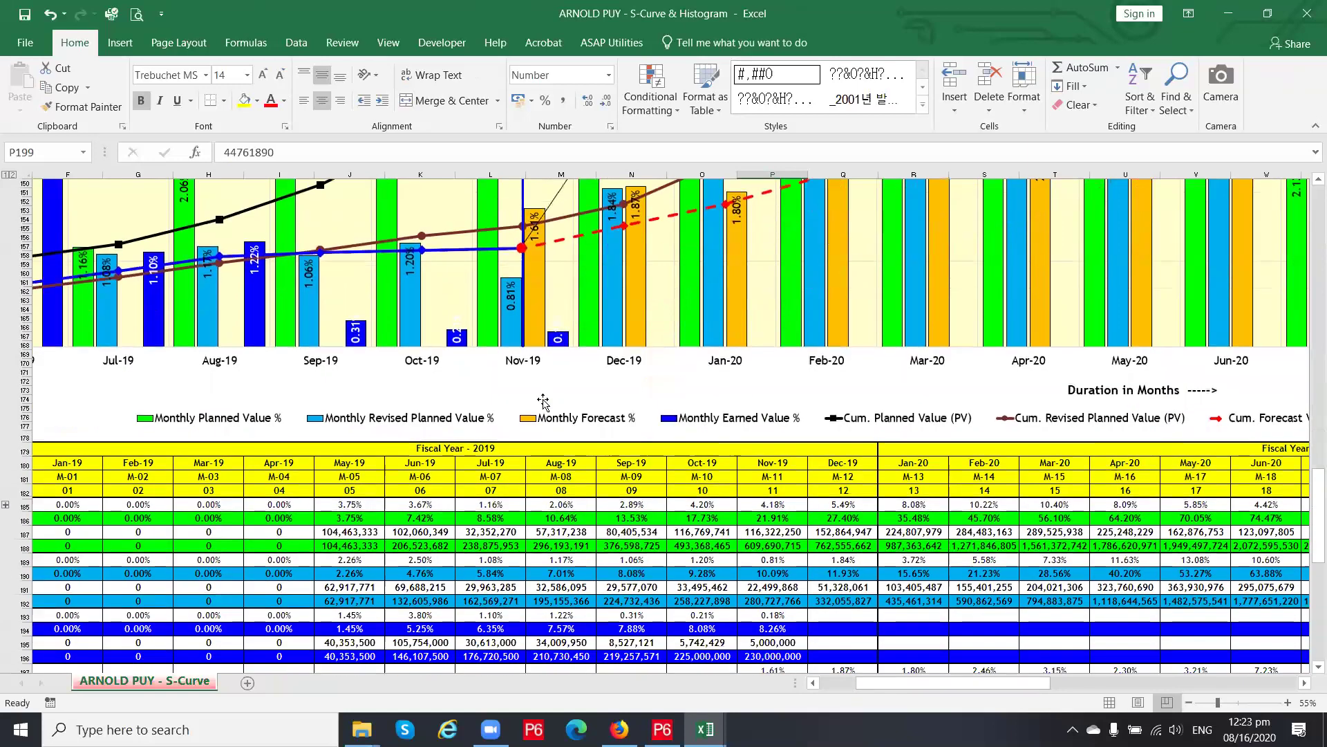
pyautogui.scroll(12, 544, 400)
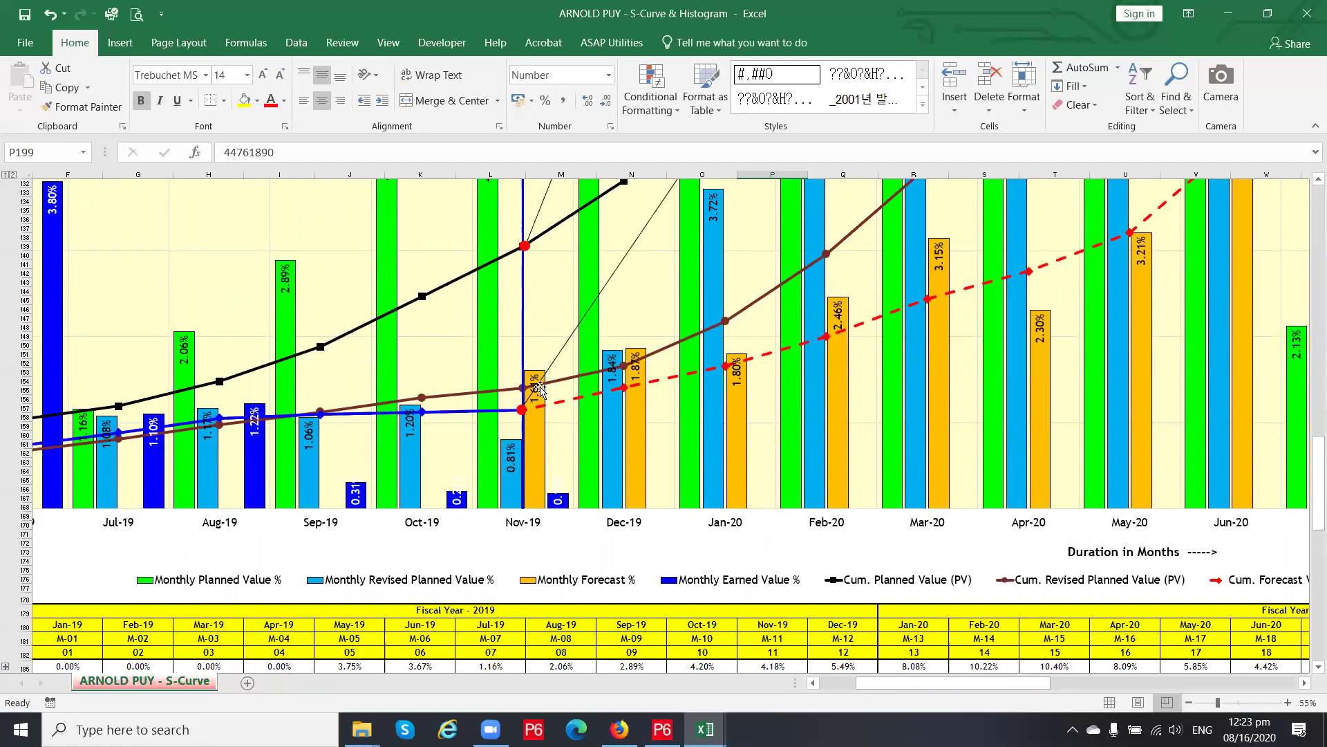
pyautogui.scroll(-3, 556, 382)
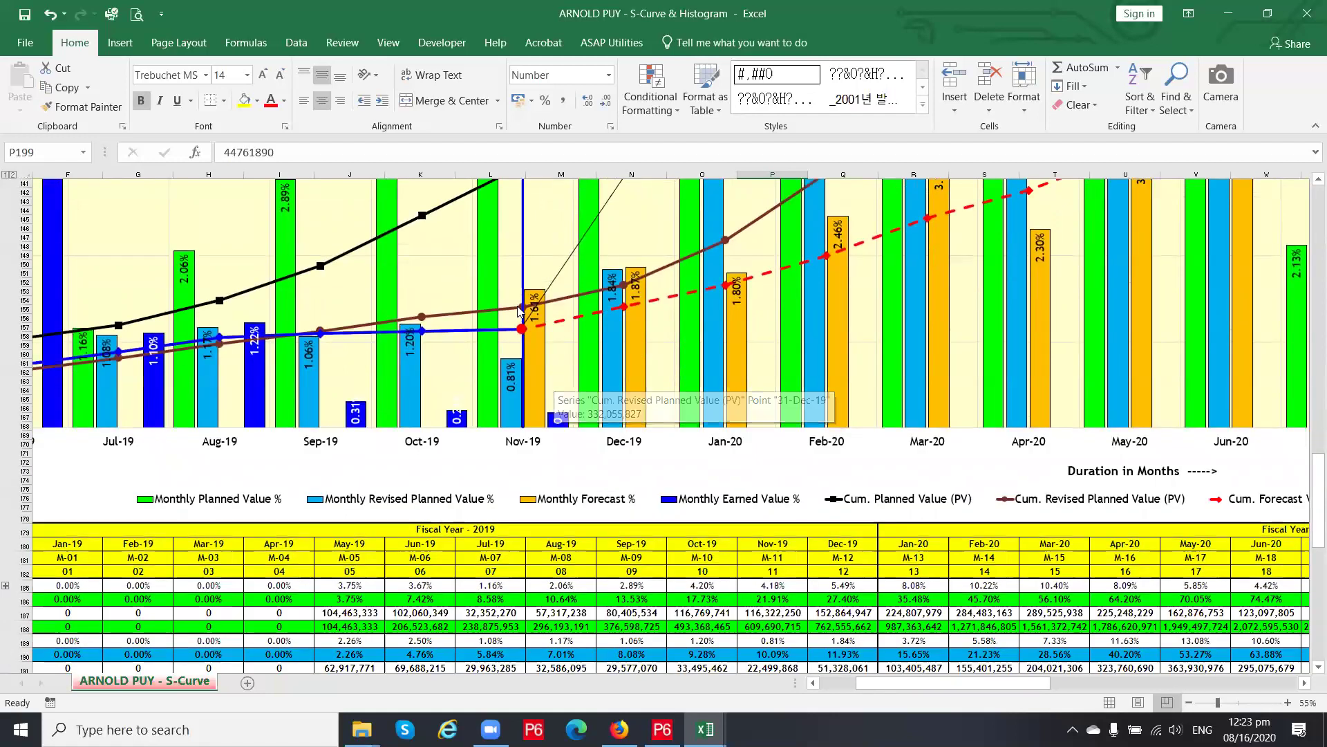
pyautogui.scroll(-1, 520, 310)
pyautogui.scroll(1, 520, 310)
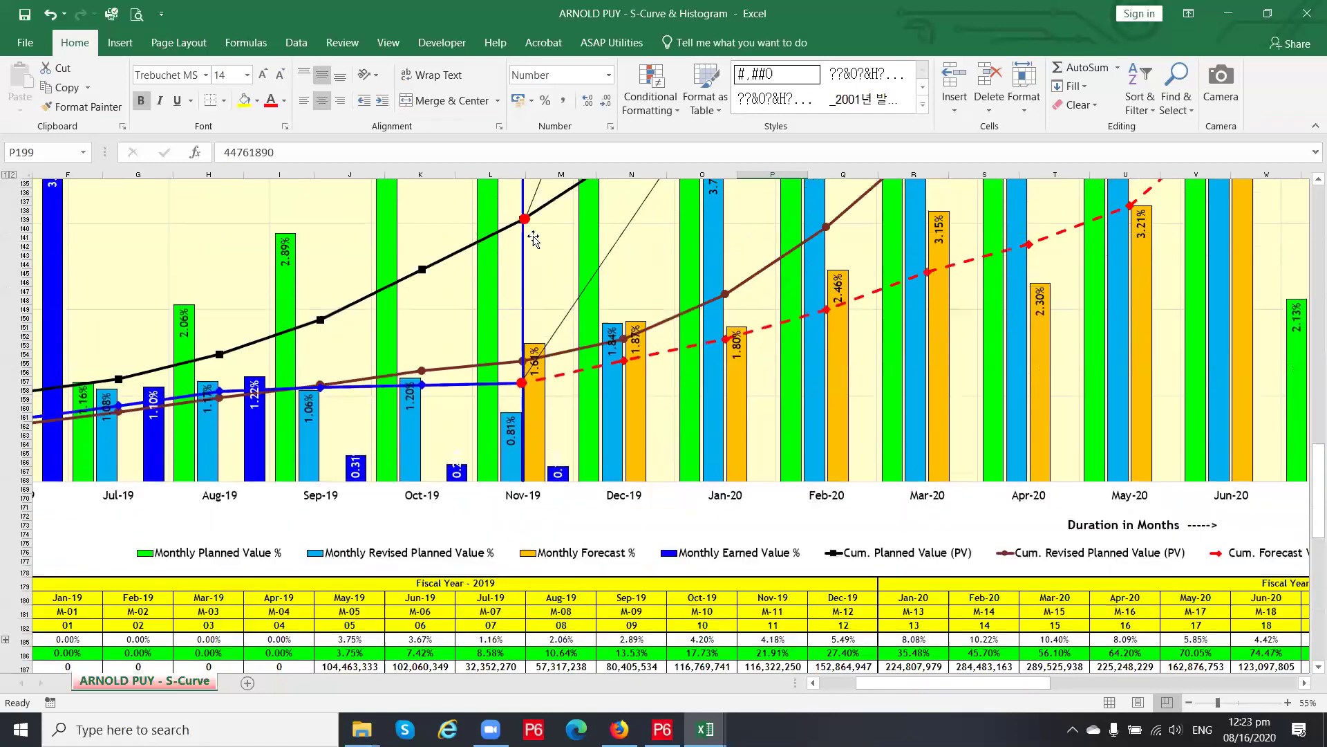
pyautogui.scroll(-9, 529, 234)
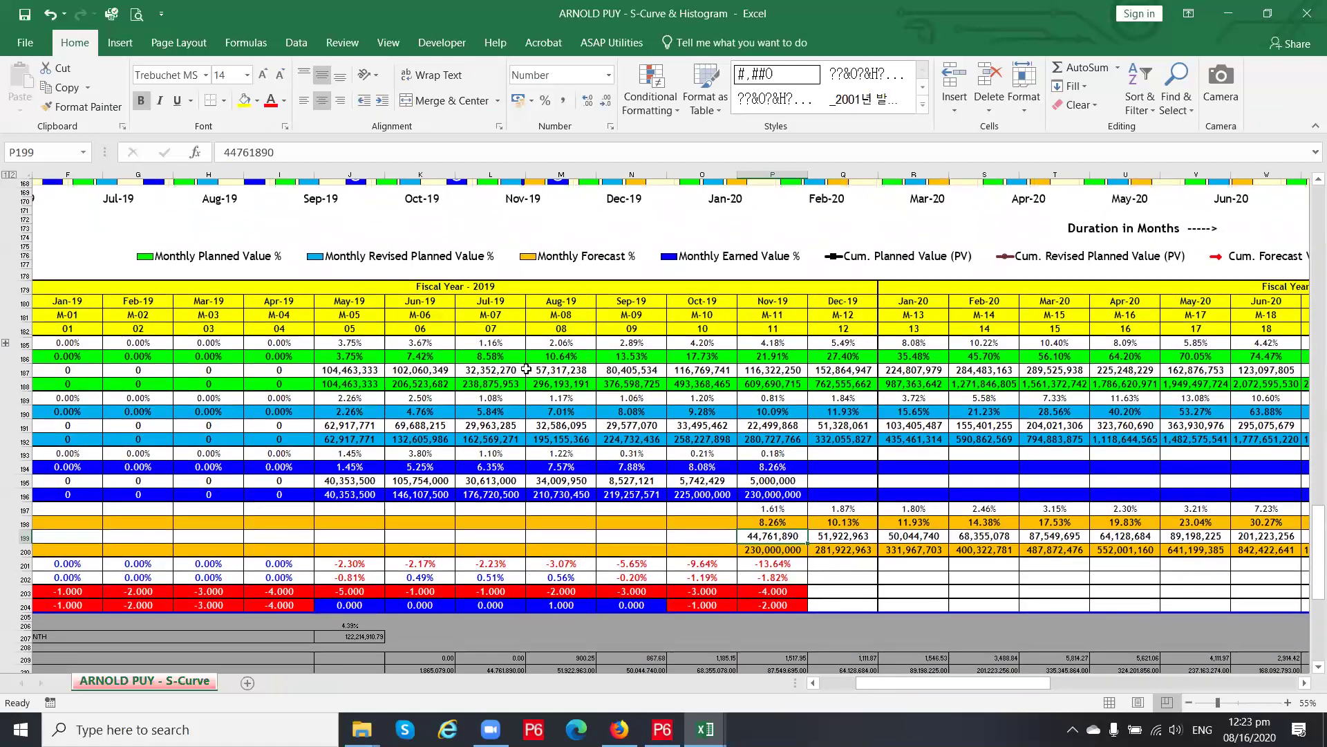
pyautogui.moveTo(884, 683); pyautogui.dragTo(869, 682)
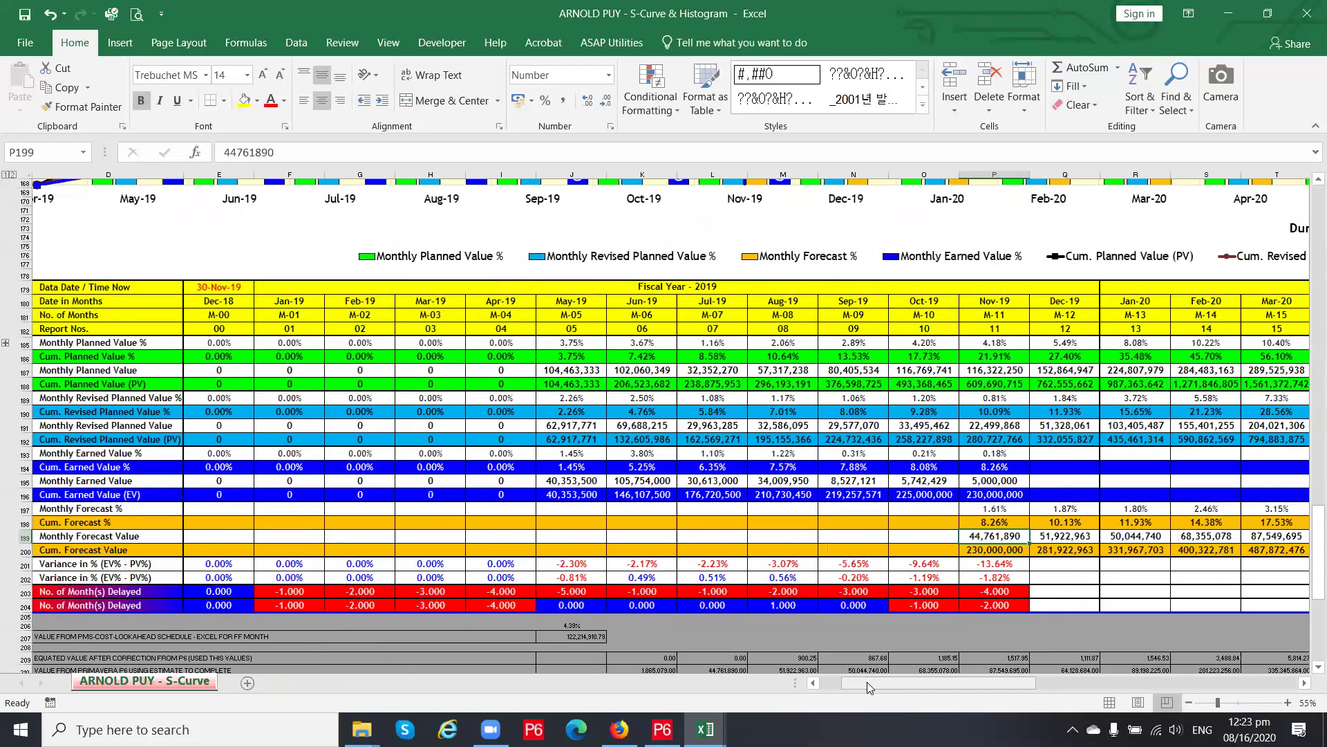
pyautogui.click(565, 604)
pyautogui.click(571, 591)
pyautogui.click(630, 590)
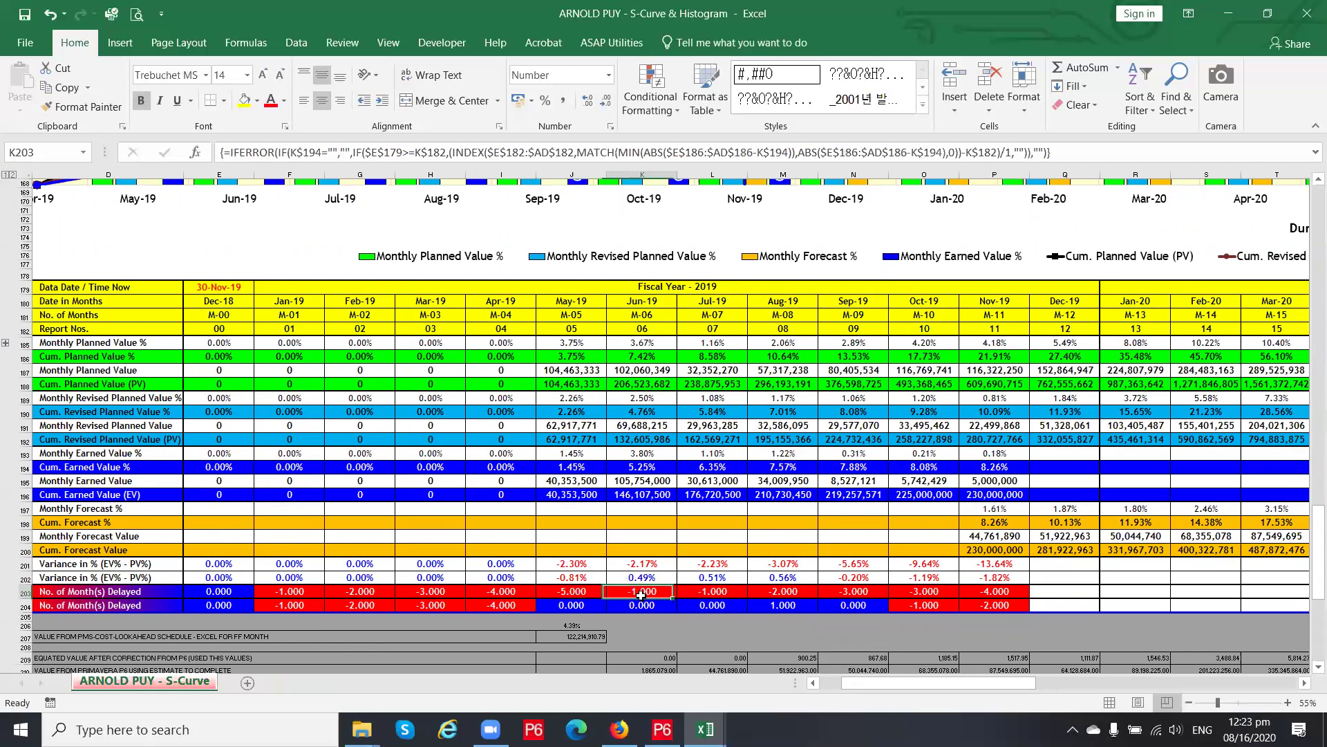
pyautogui.click(647, 606)
pyautogui.click(581, 605)
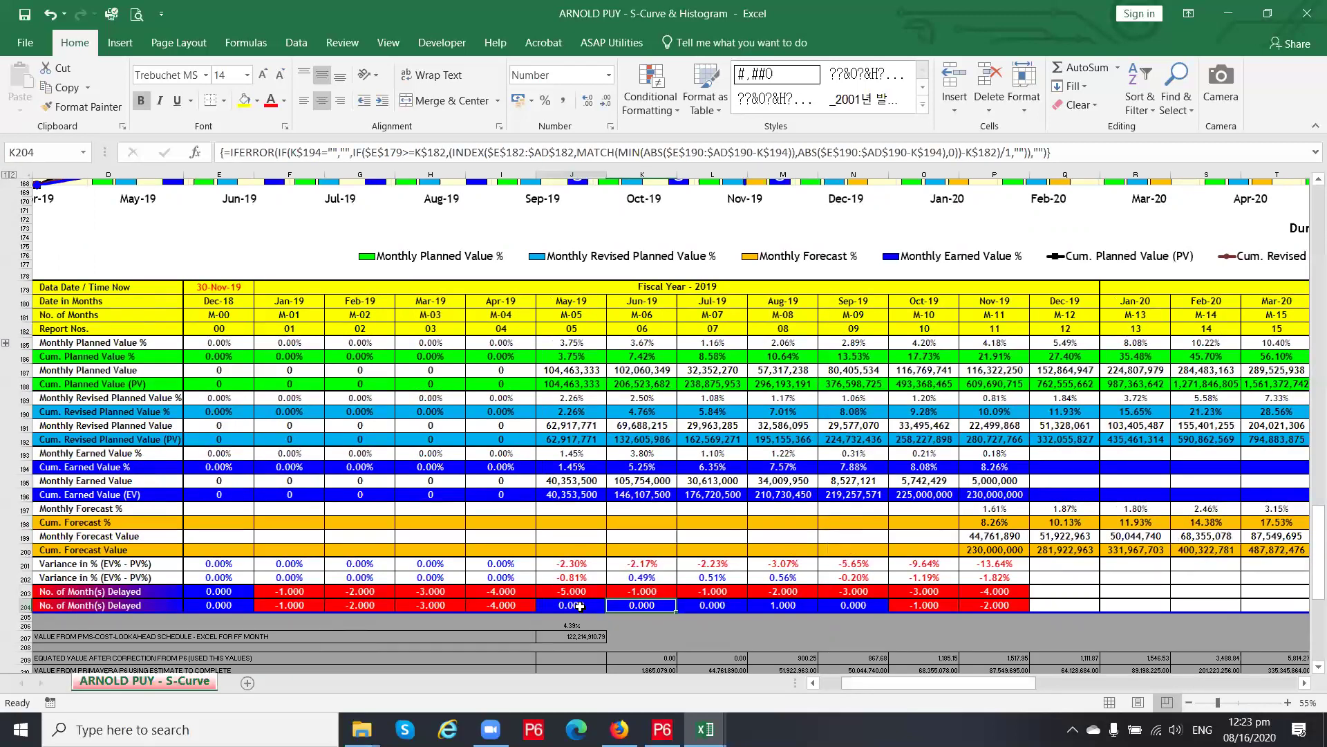
pyautogui.click(577, 593)
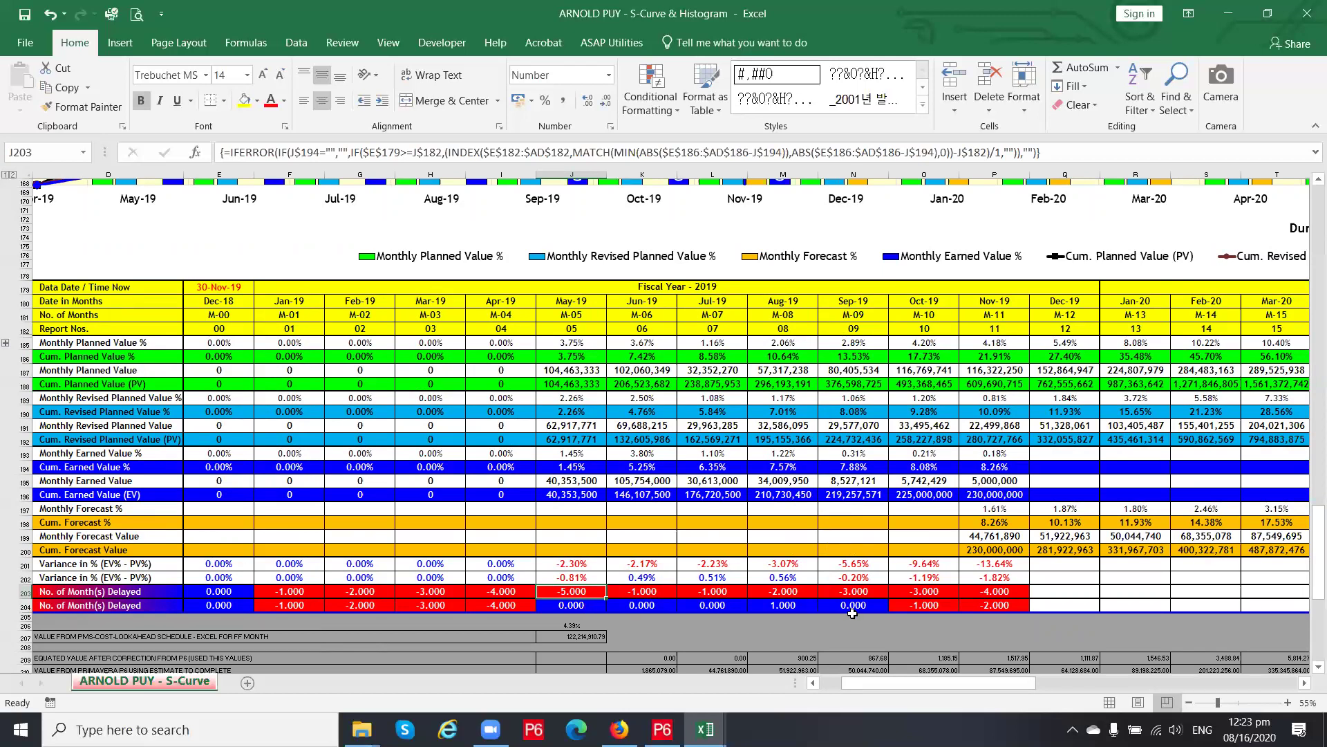
pyautogui.click(924, 607)
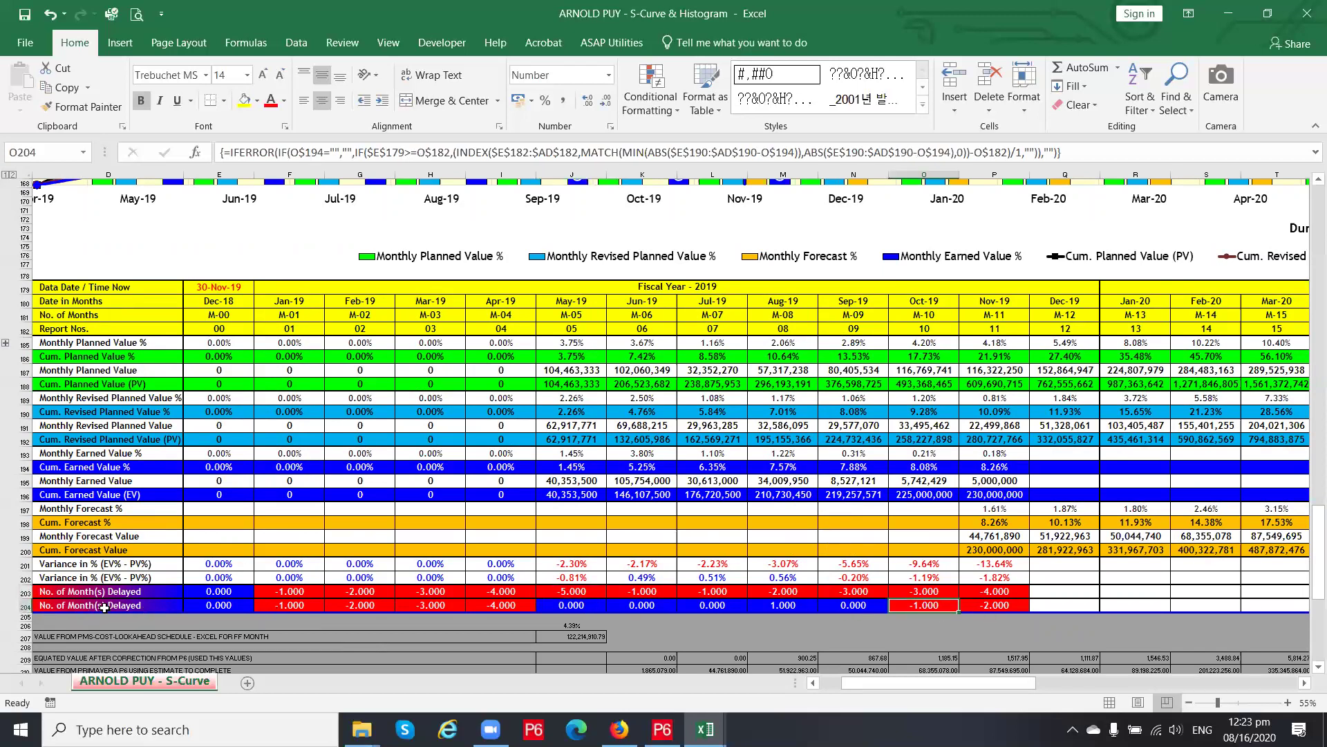
pyautogui.click(125, 593)
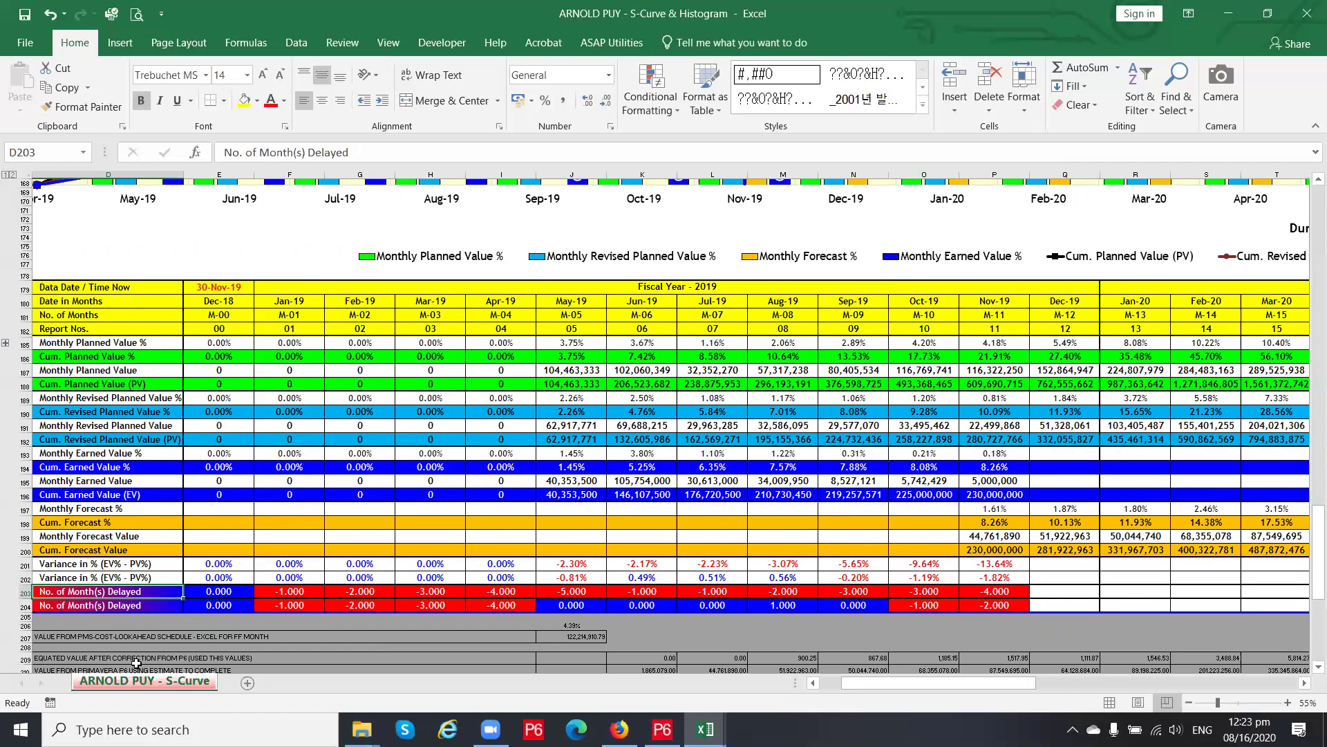
pyautogui.click(95, 606)
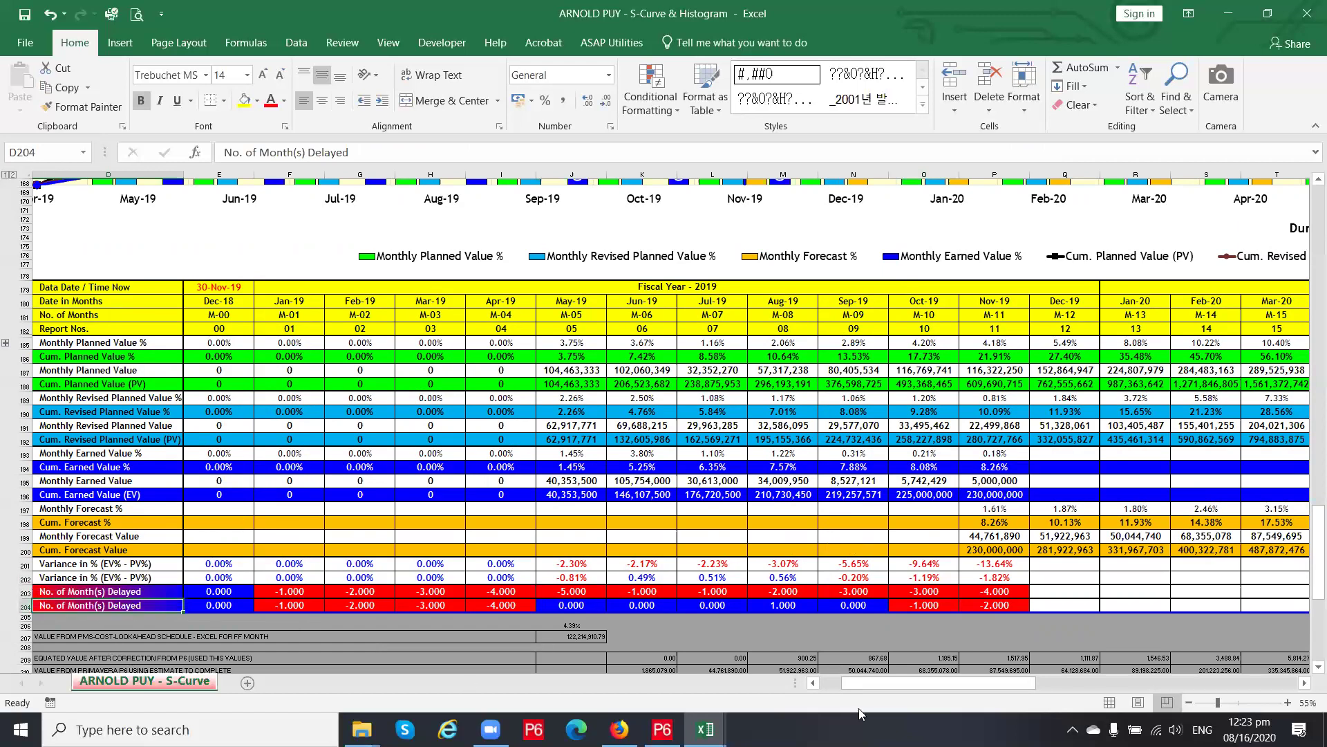
pyautogui.moveTo(876, 683); pyautogui.dragTo(856, 681)
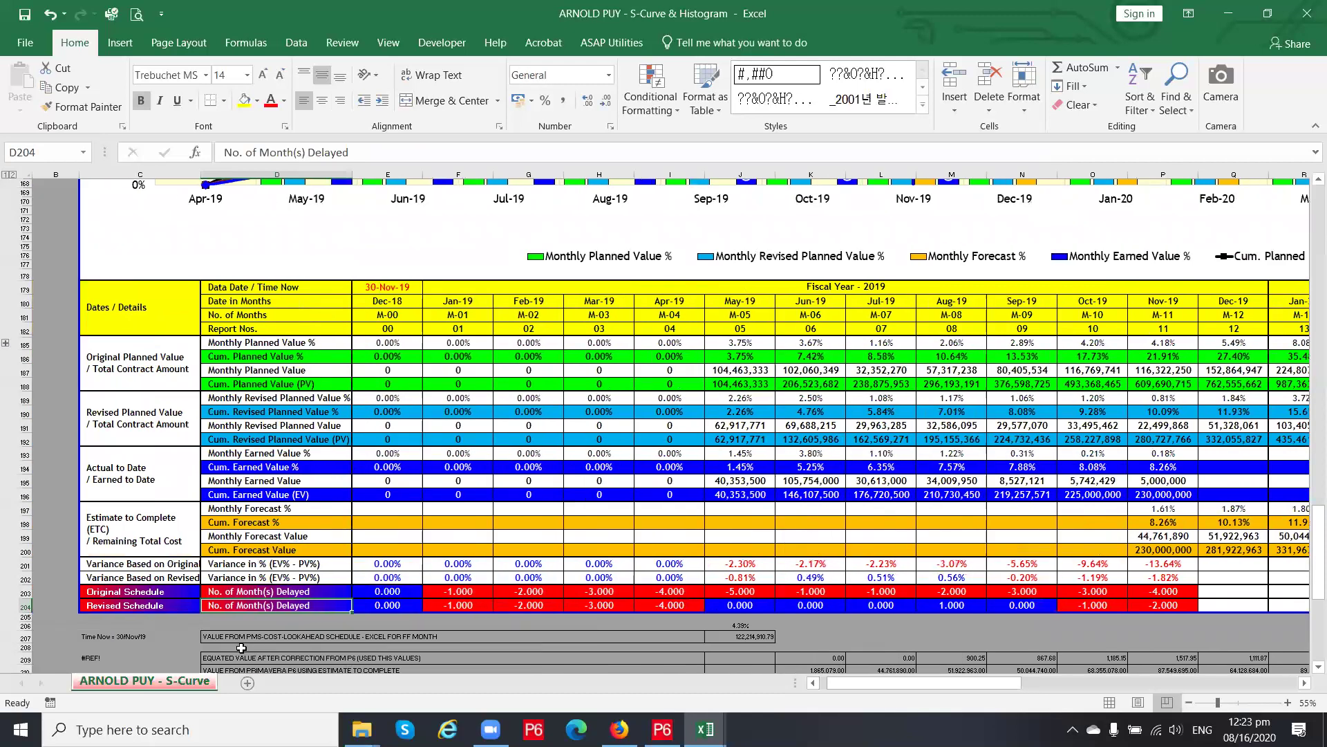
pyautogui.click(129, 592)
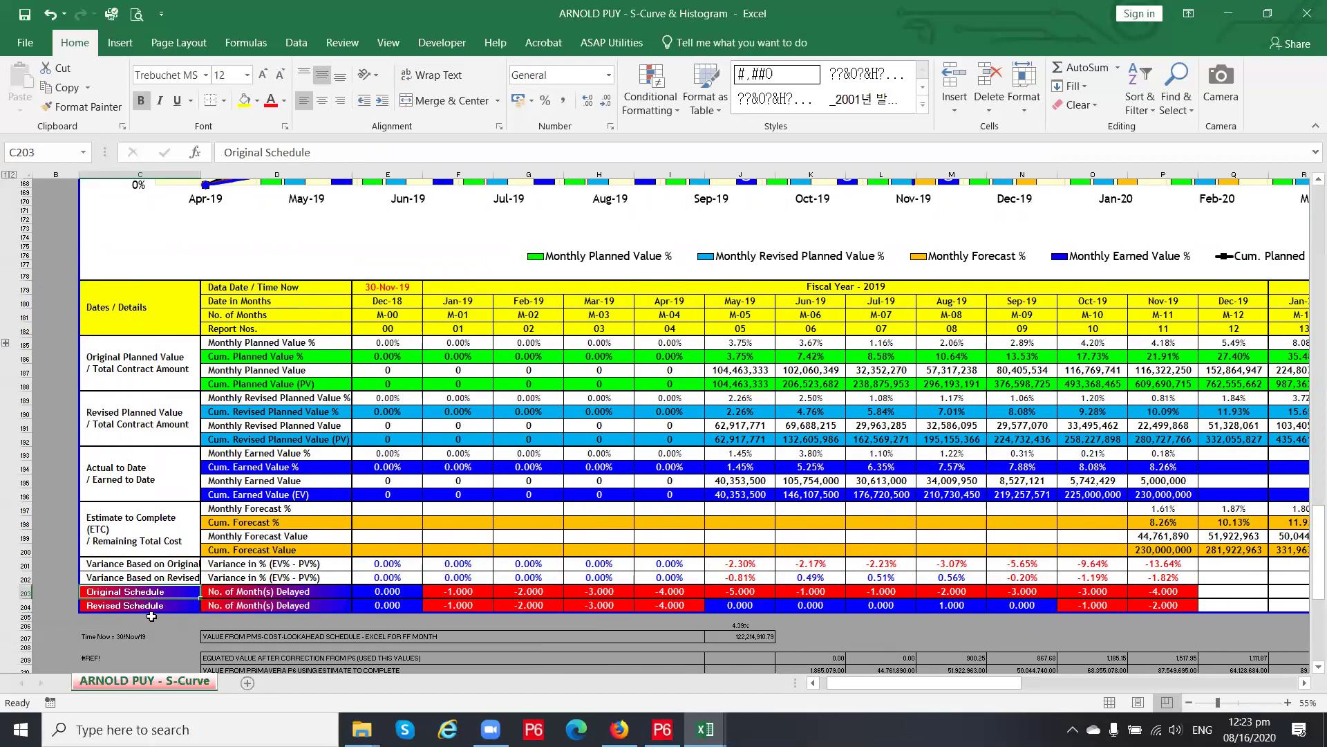
pyautogui.click(133, 607)
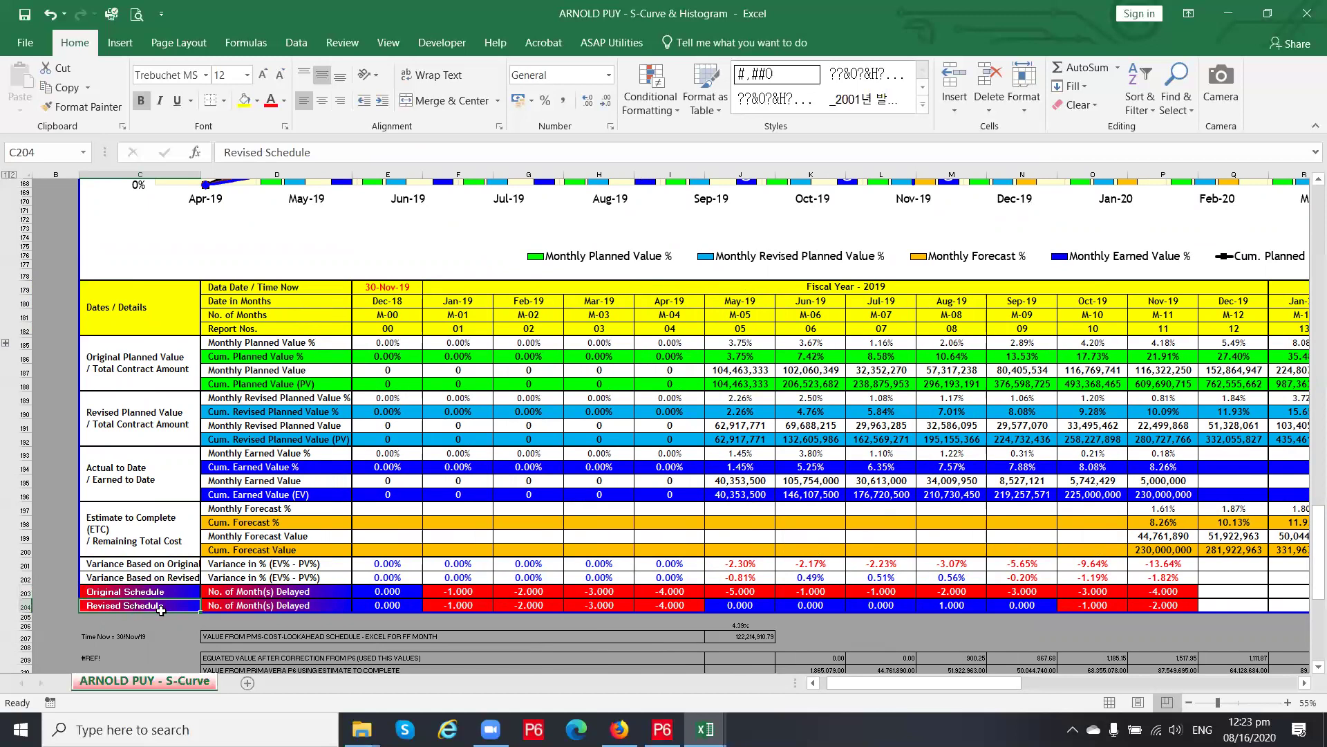
pyautogui.click(273, 592)
pyautogui.click(1159, 589)
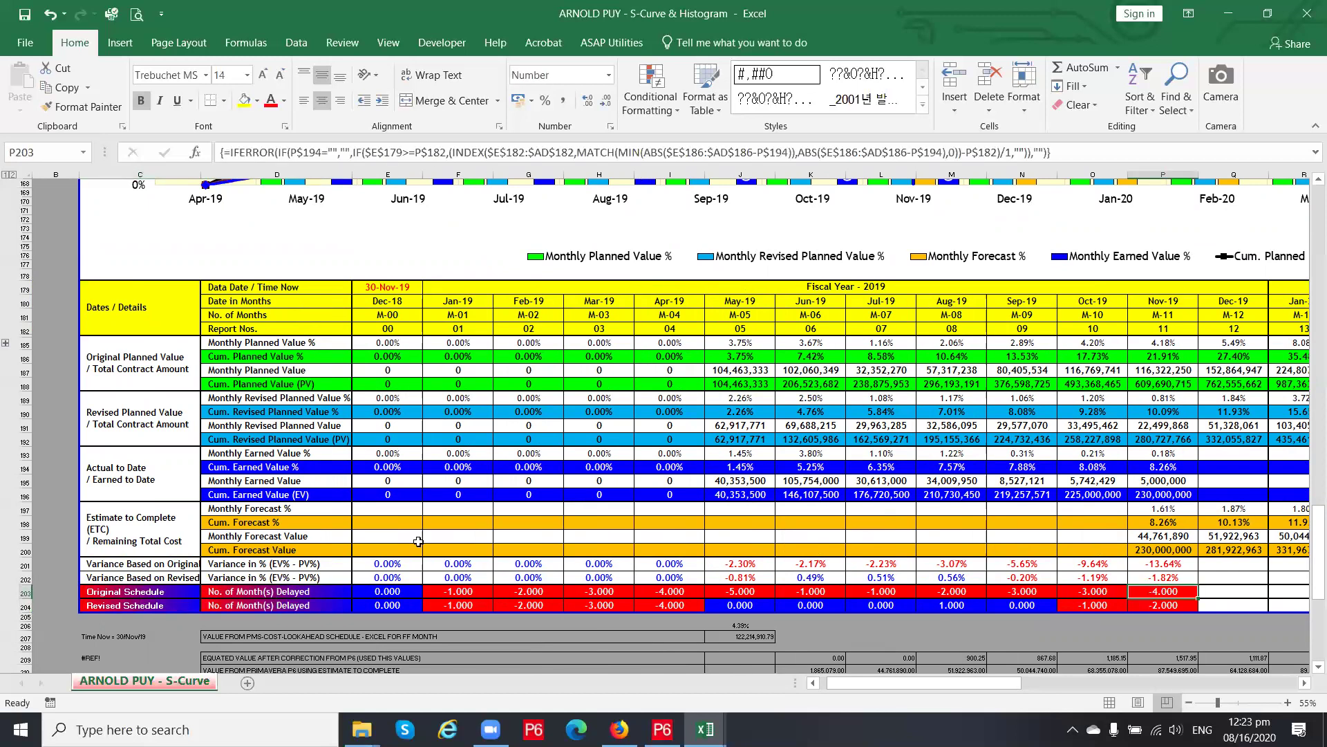
pyautogui.click(110, 607)
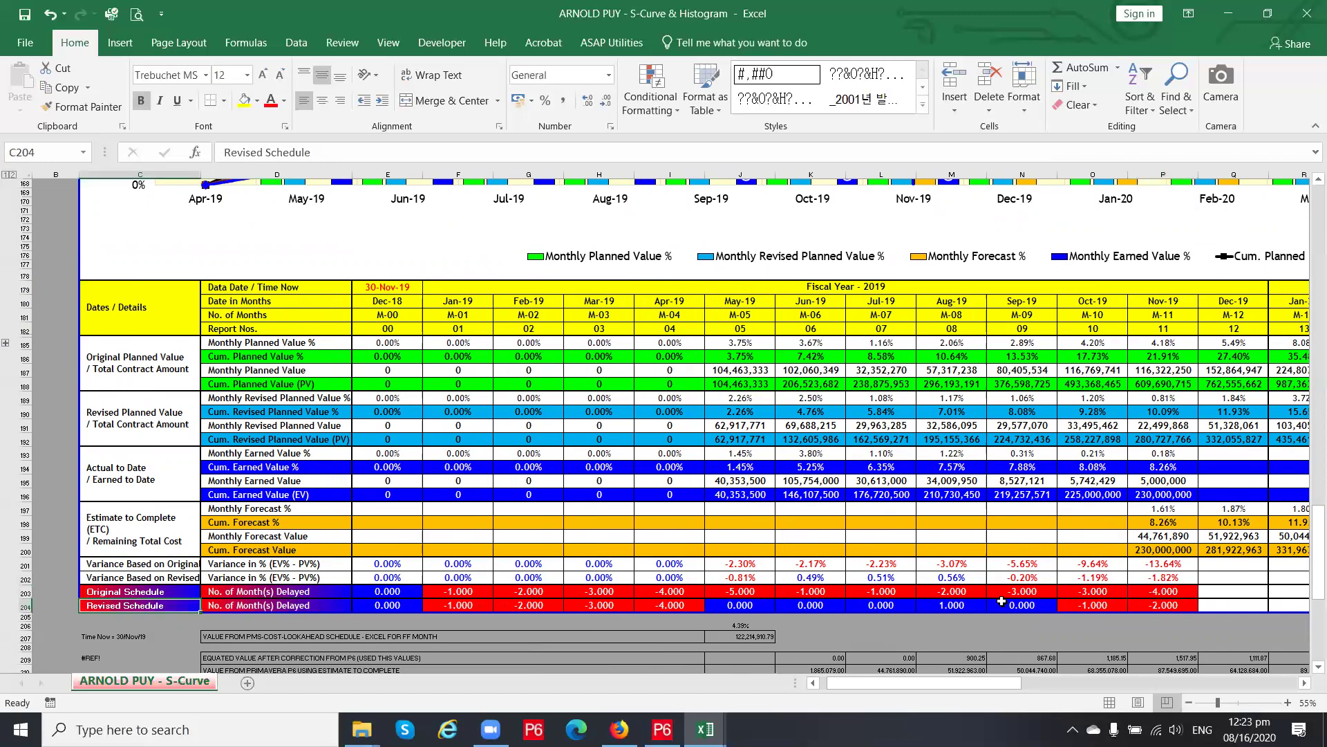
pyautogui.click(1177, 605)
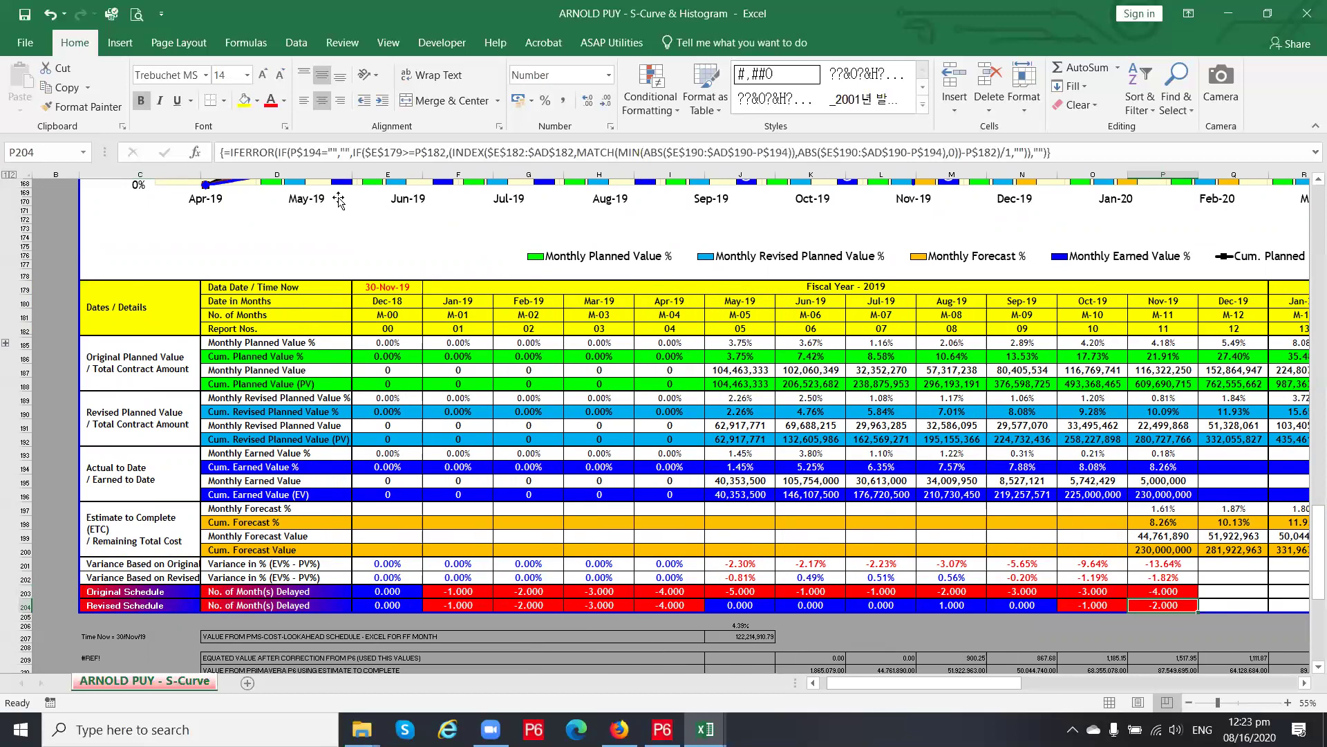
pyautogui.moveTo(1092, 153); pyautogui.dragTo(222, 153)
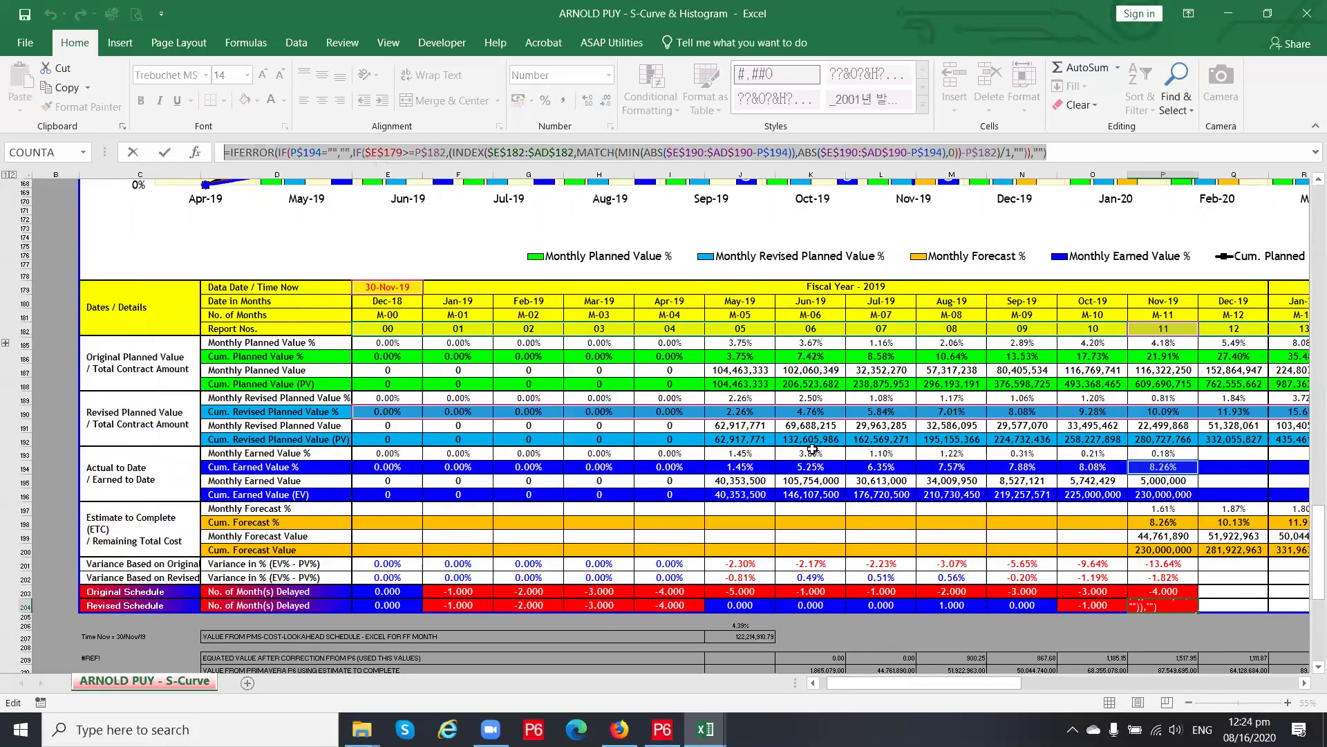
pyautogui.hotkey('ctrl', 'shift', 'Return')
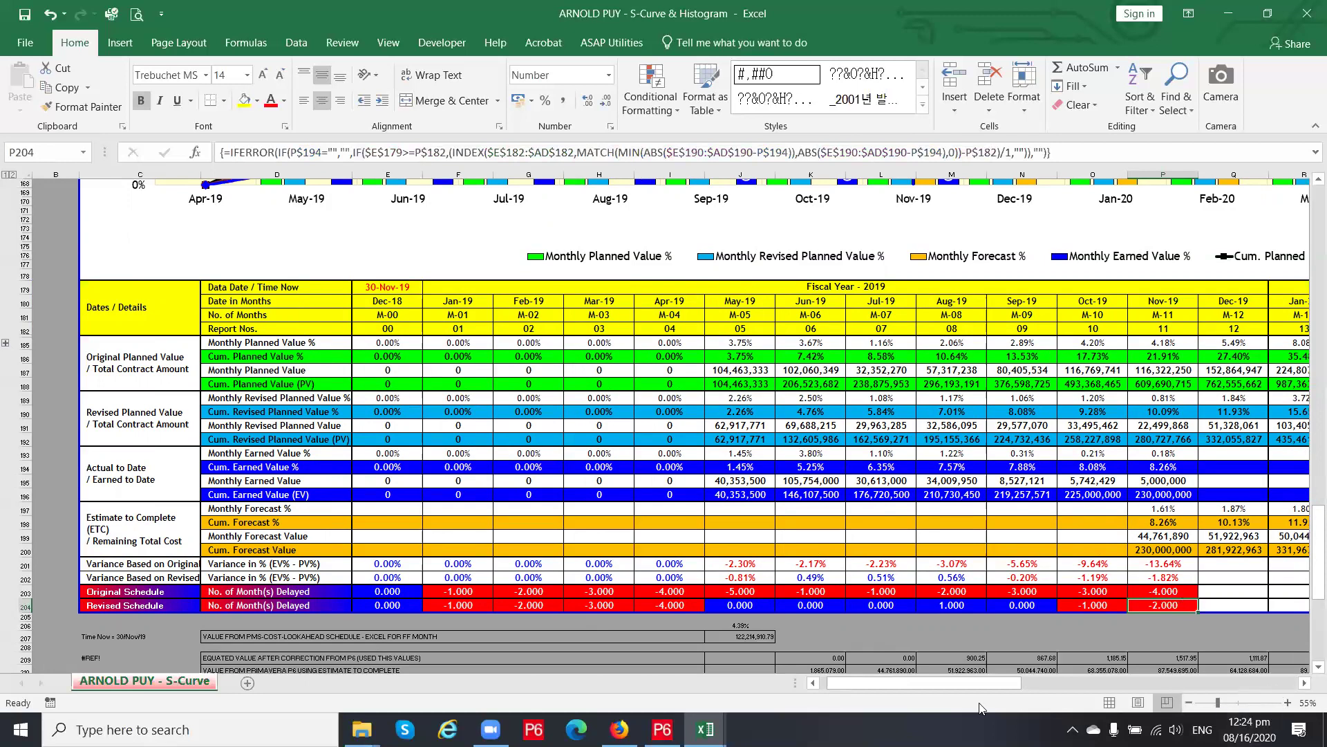
pyautogui.moveTo(962, 688); pyautogui.dragTo(982, 687)
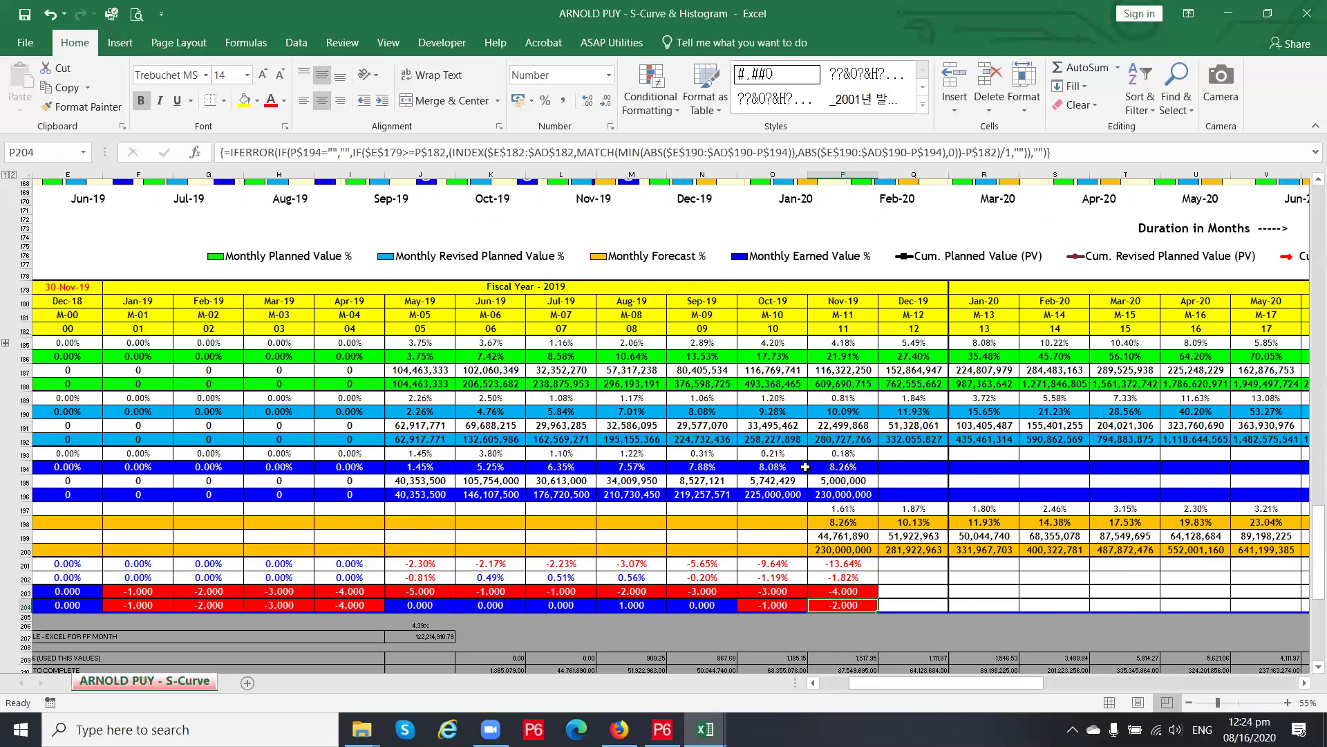
pyautogui.click(849, 512)
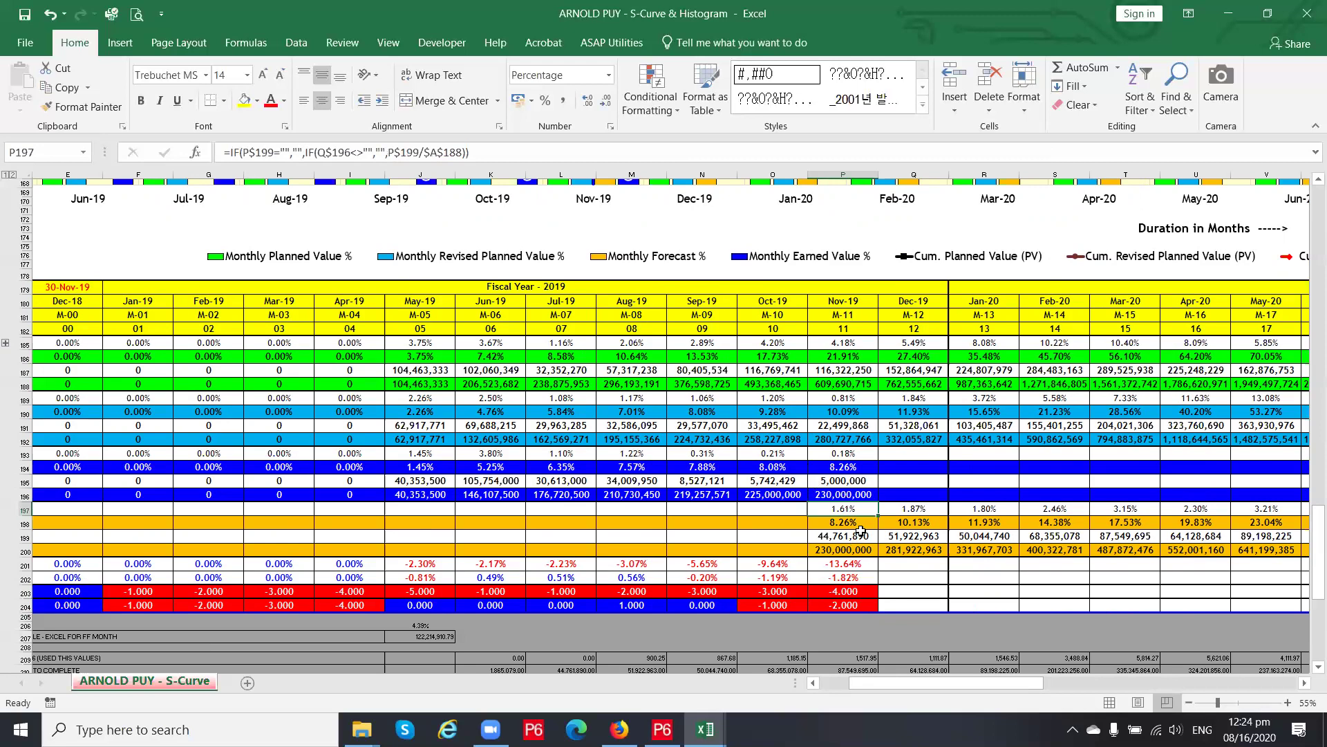
pyautogui.click(857, 565)
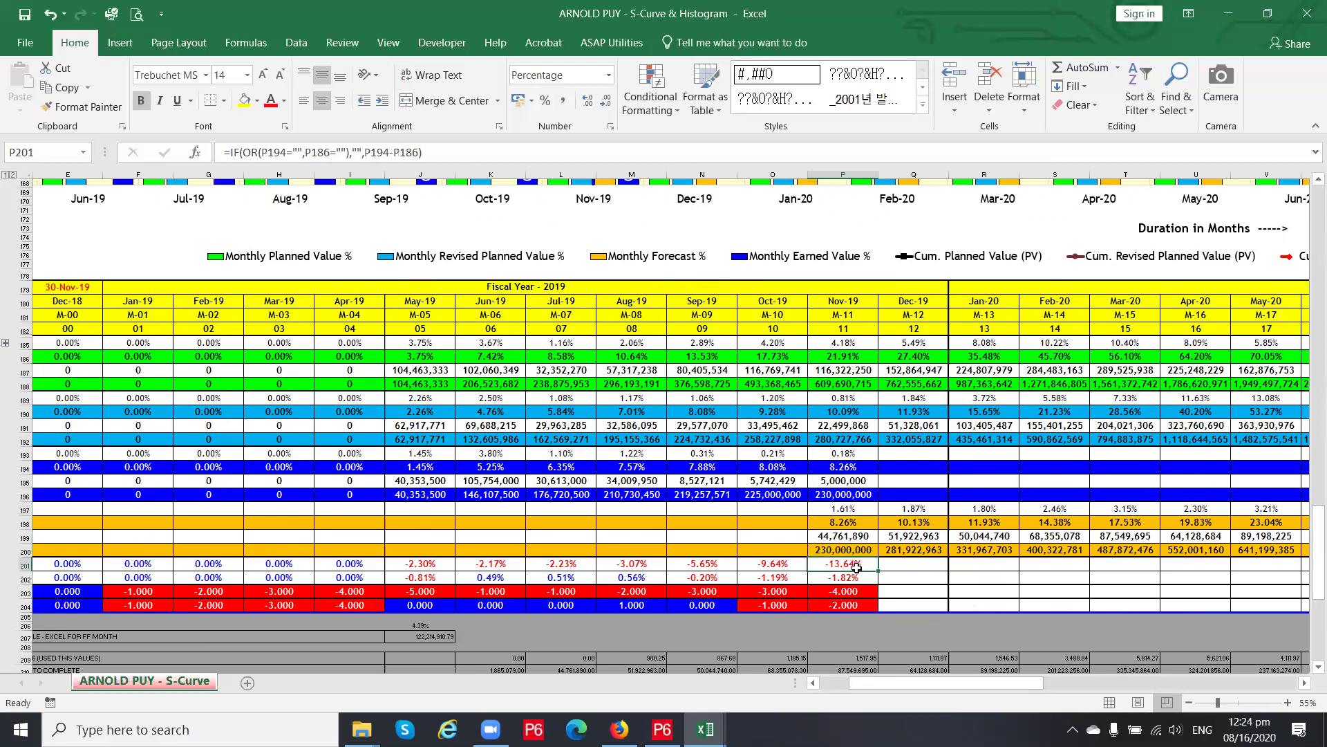
pyautogui.click(857, 577)
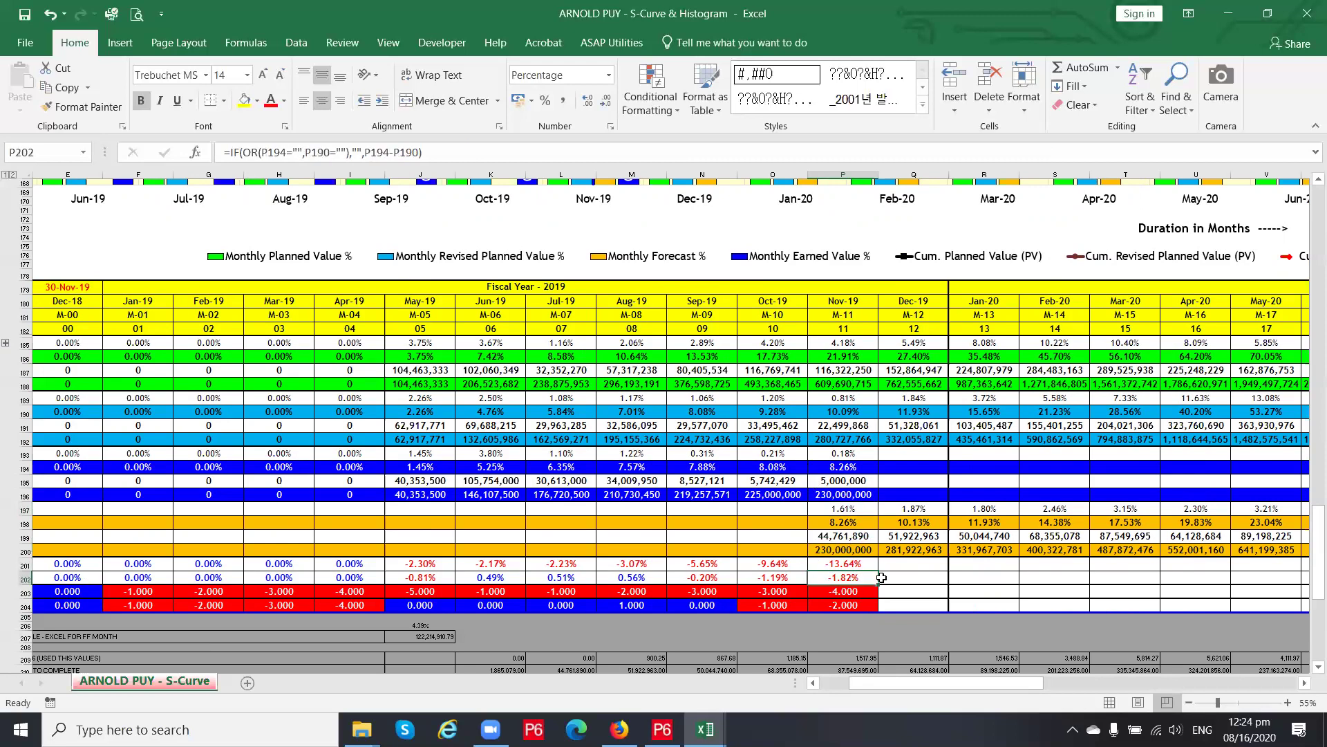
pyautogui.click(864, 591)
pyautogui.moveTo(881, 681); pyautogui.dragTo(859, 681)
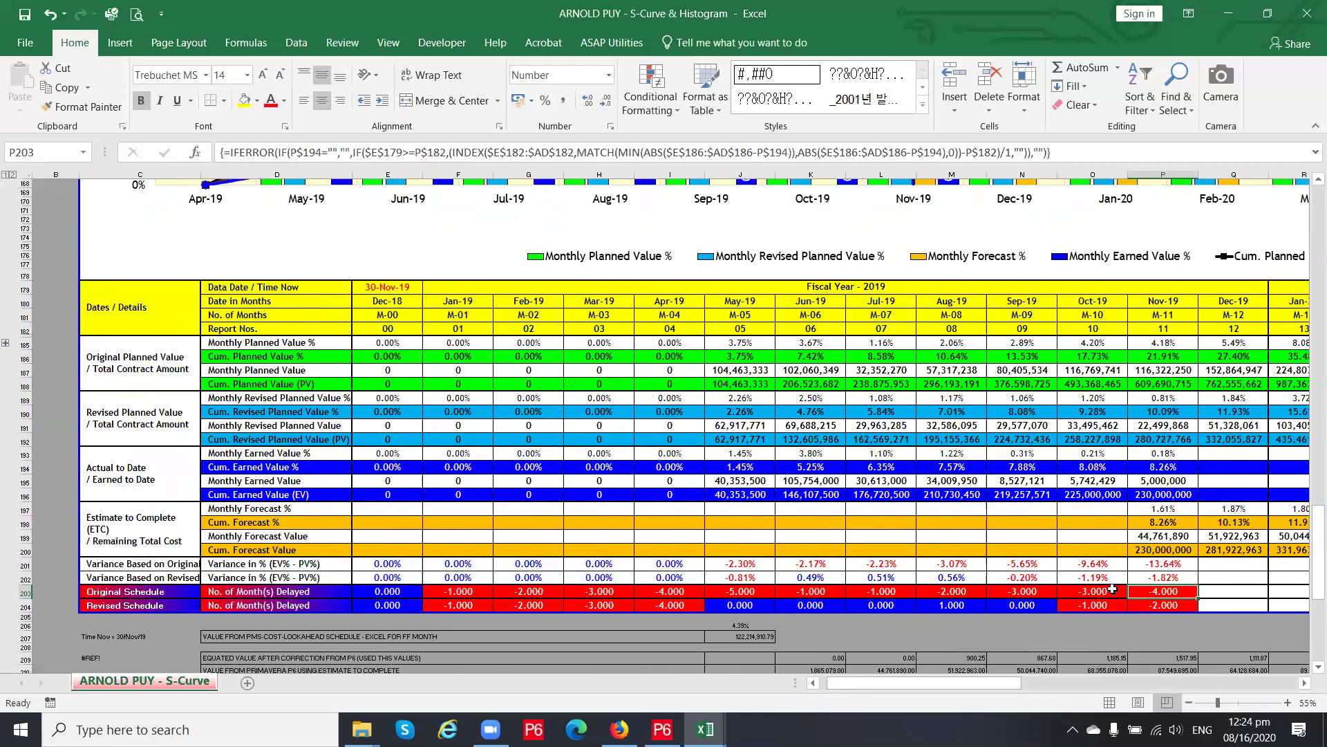
pyautogui.click(1167, 576)
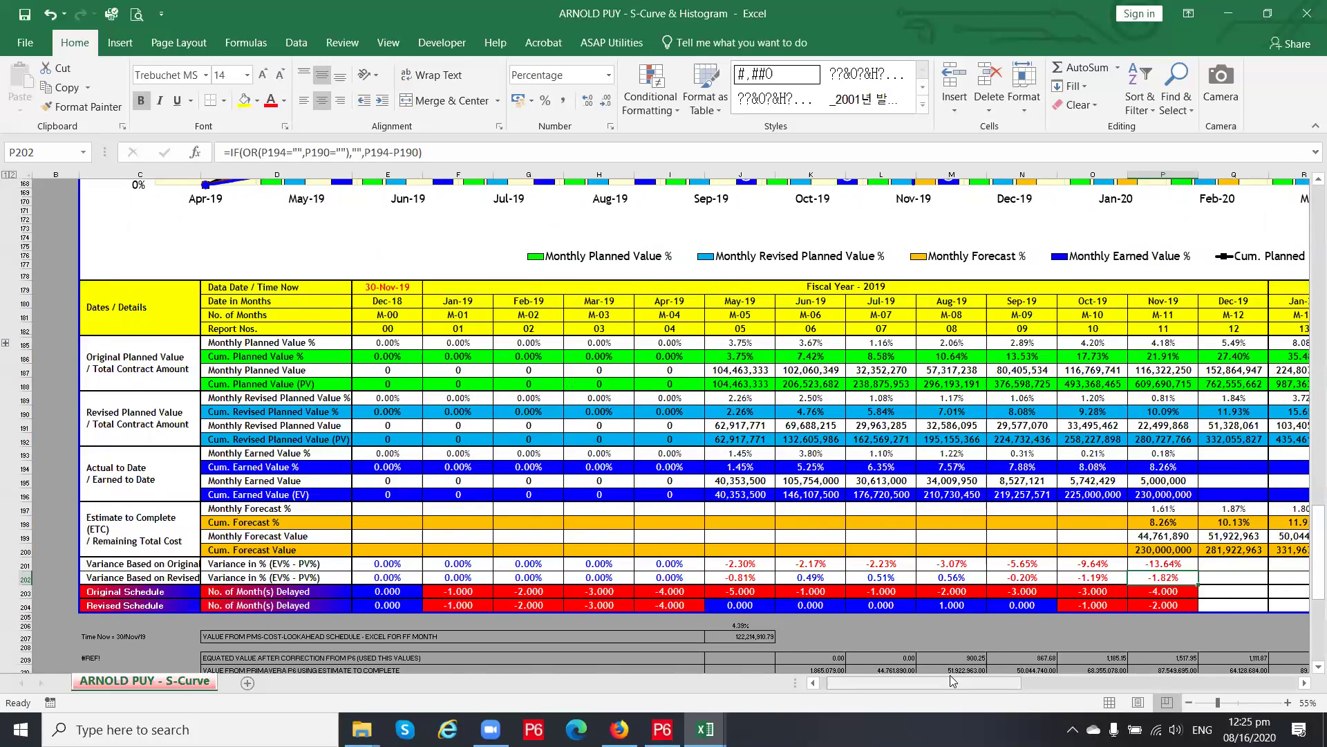
pyautogui.moveTo(950, 685); pyautogui.dragTo(975, 678)
pyautogui.click(845, 413)
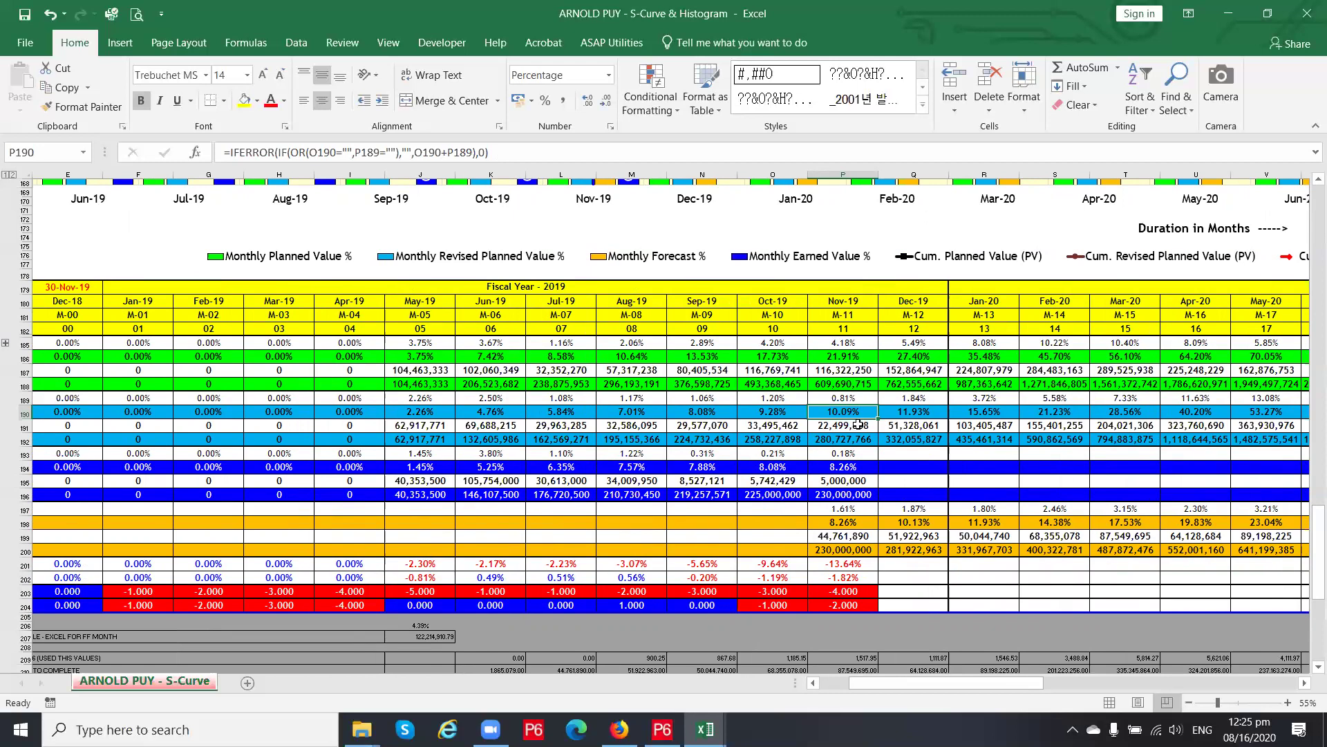
pyautogui.click(857, 429)
pyautogui.click(847, 407)
pyautogui.click(853, 592)
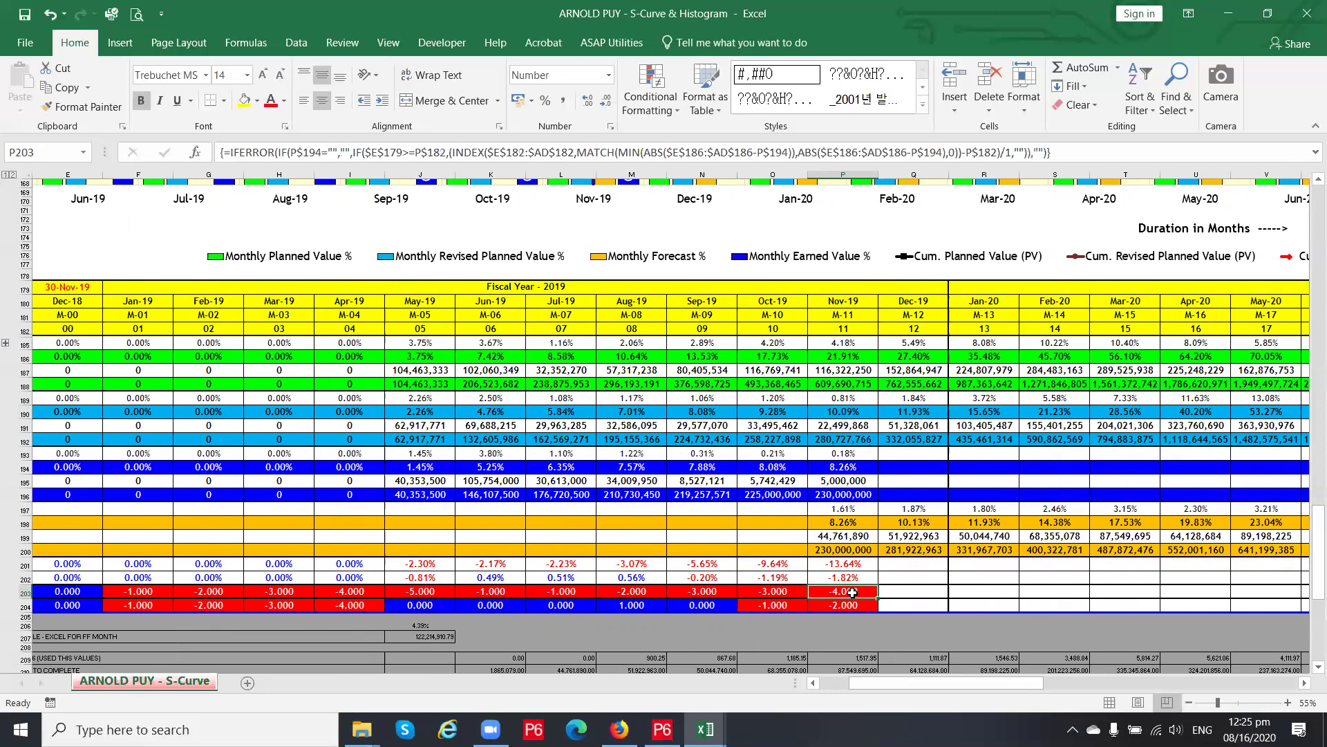
pyautogui.scroll(1, 854, 443)
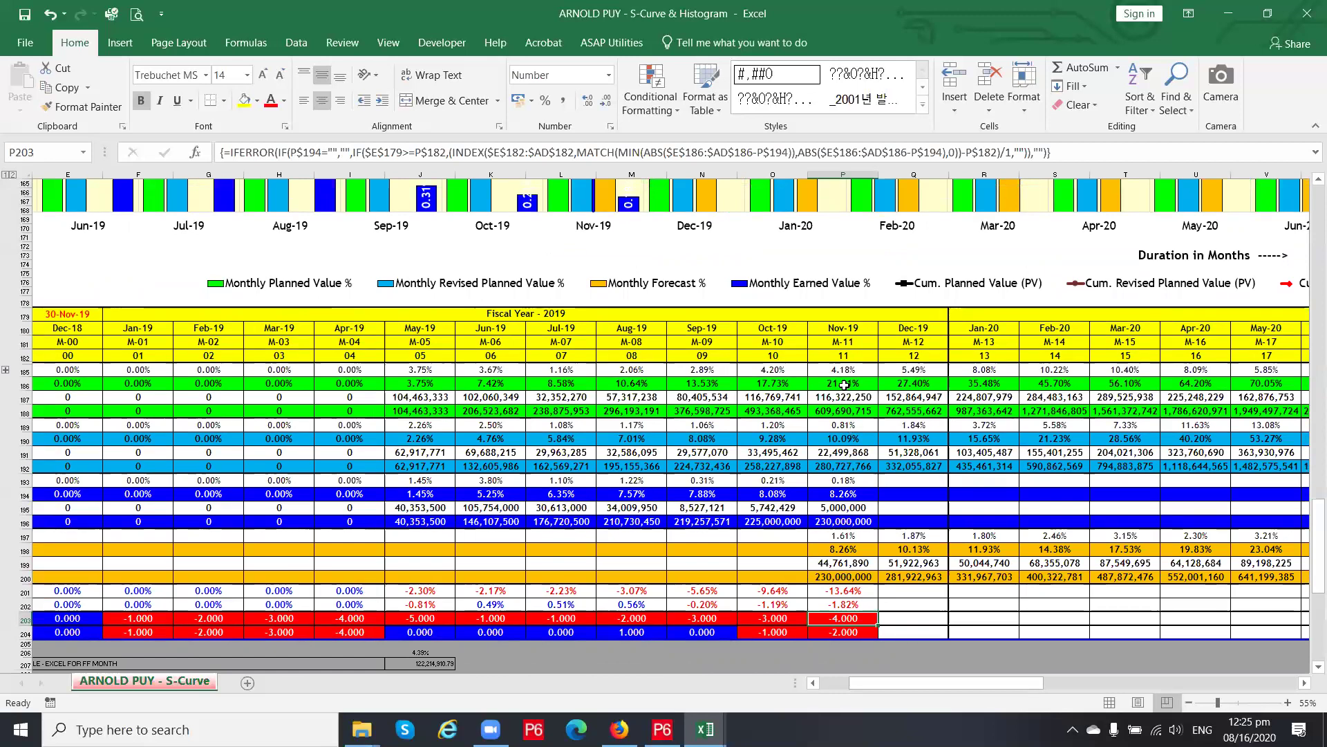
pyautogui.click(844, 439)
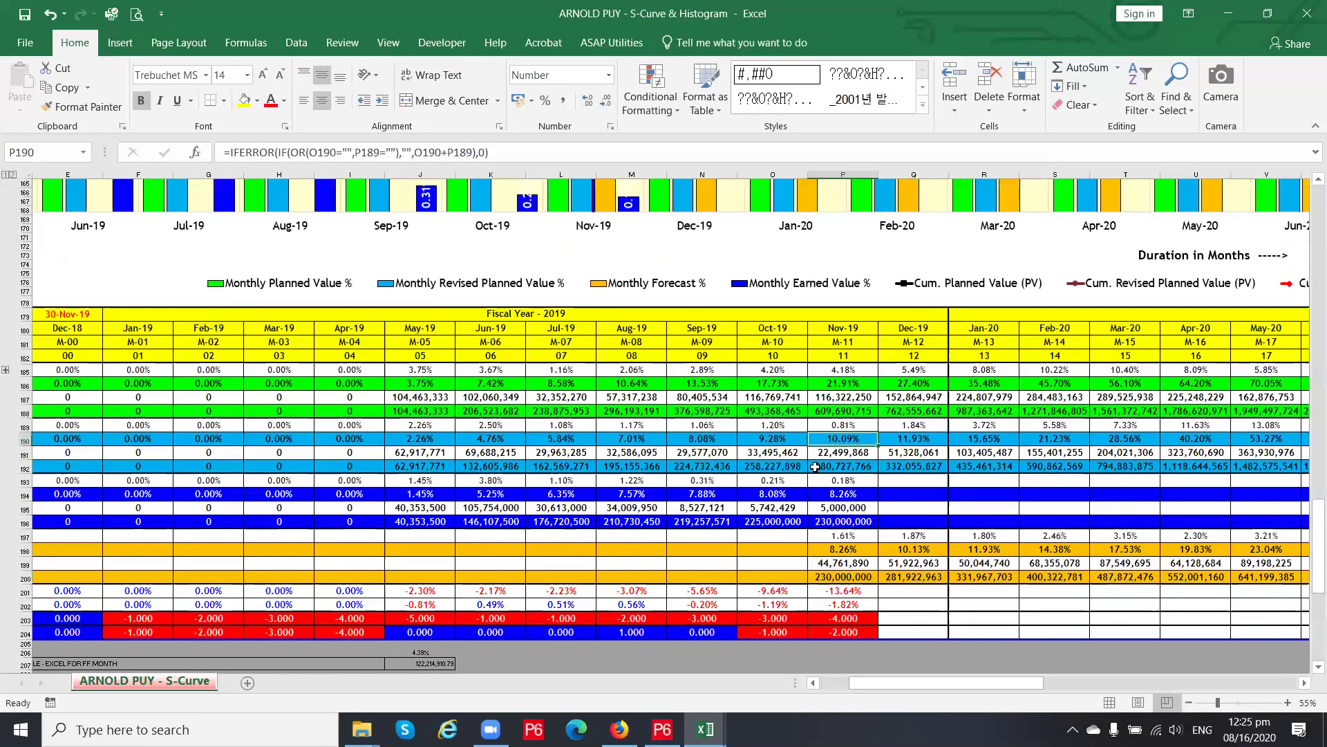
pyautogui.scroll(4, 336, 406)
pyautogui.scroll(20, 336, 406)
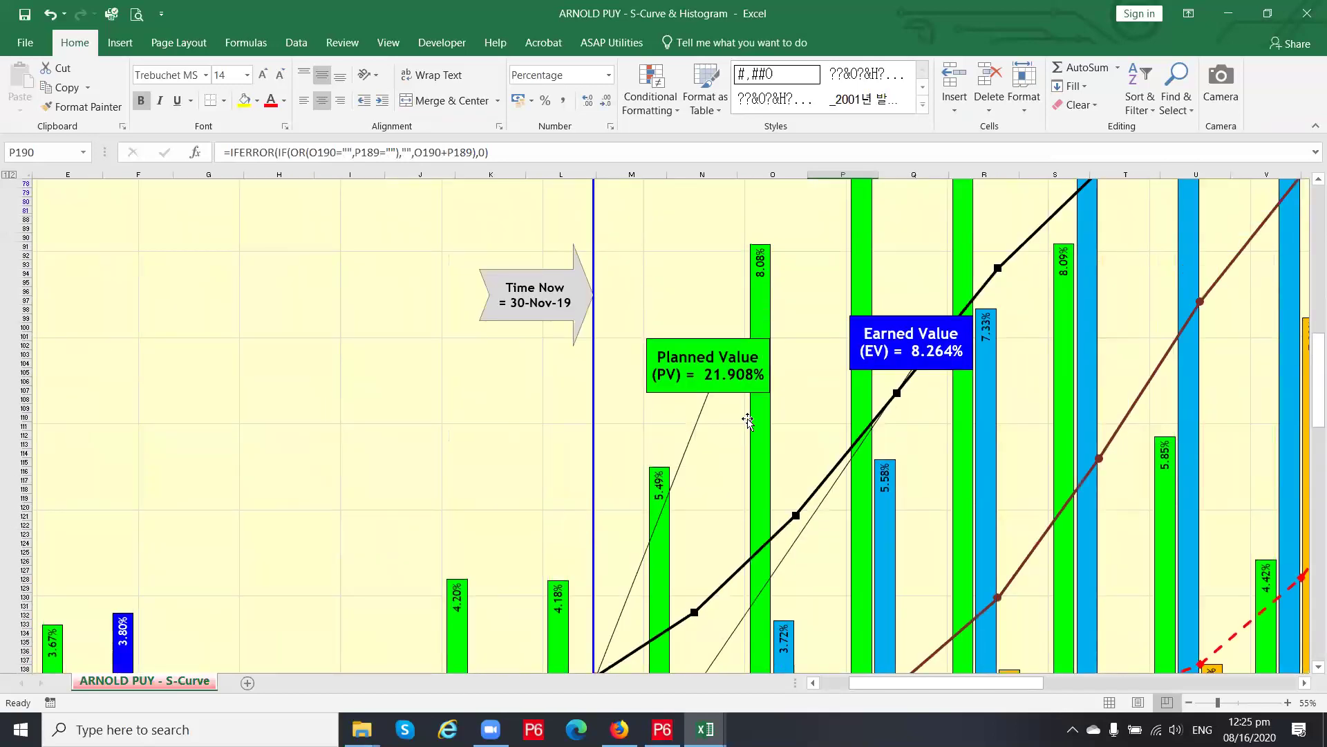
pyautogui.scroll(-20, 940, 363)
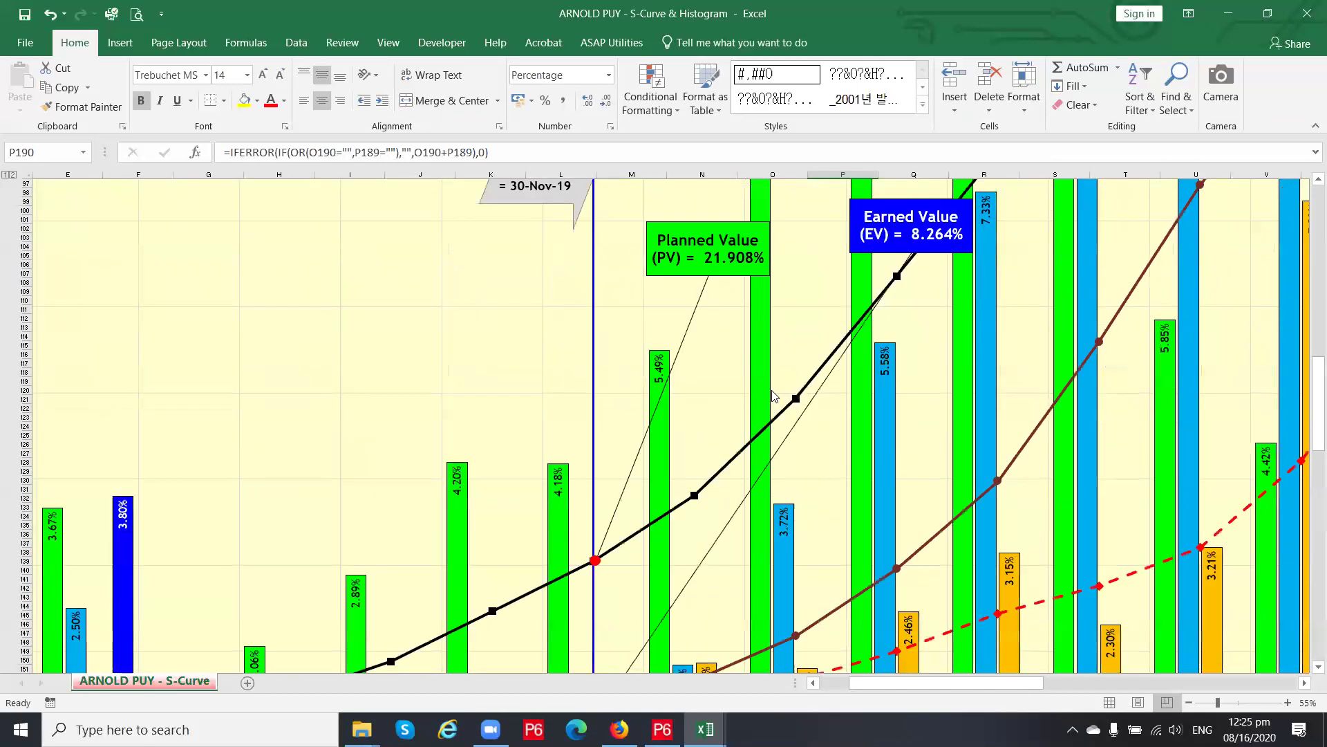
pyautogui.scroll(-1, 766, 396)
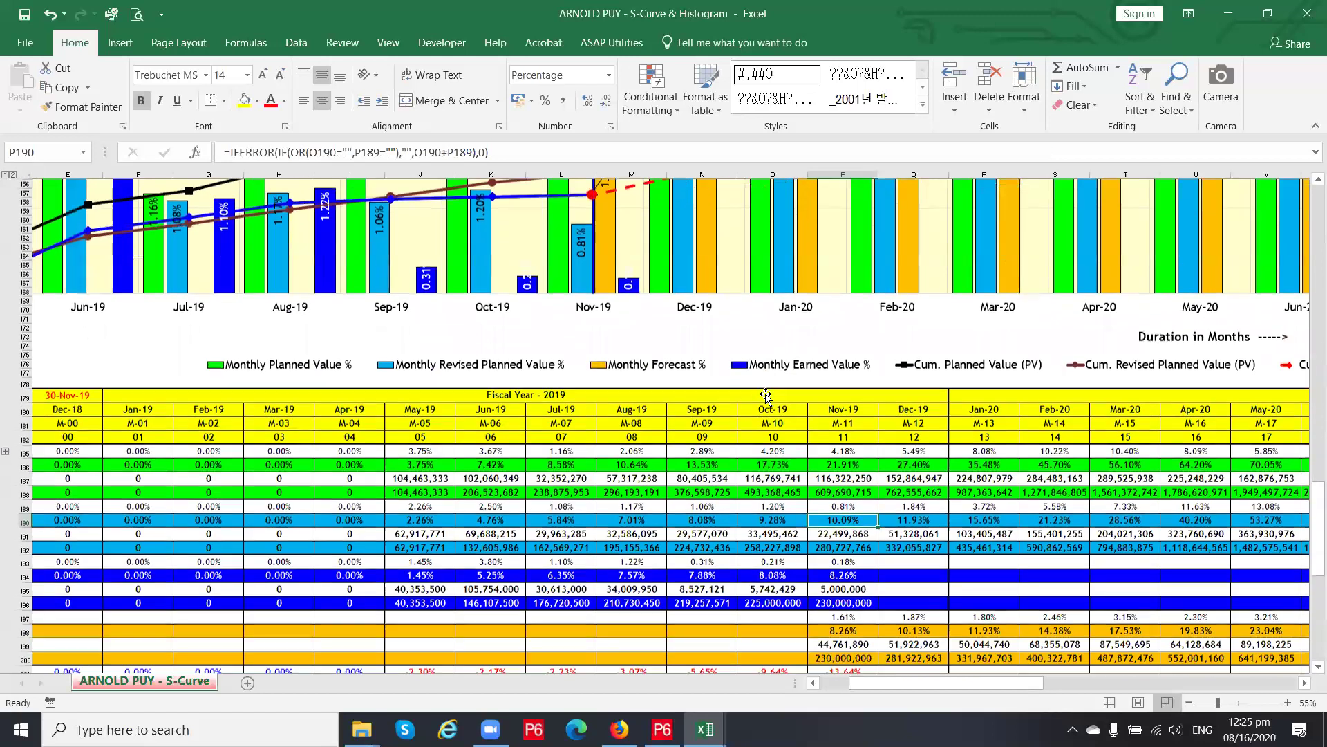
pyautogui.moveTo(950, 679); pyautogui.dragTo(881, 687)
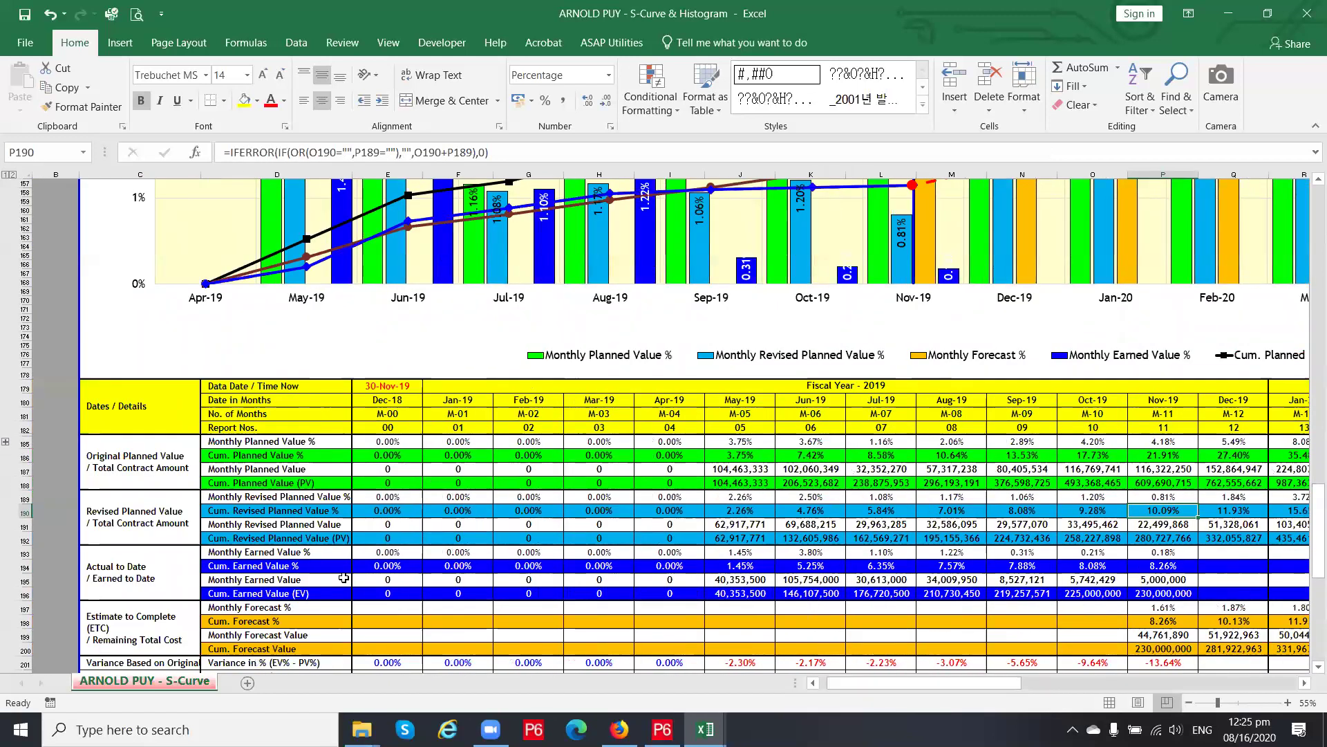
pyautogui.click(1172, 567)
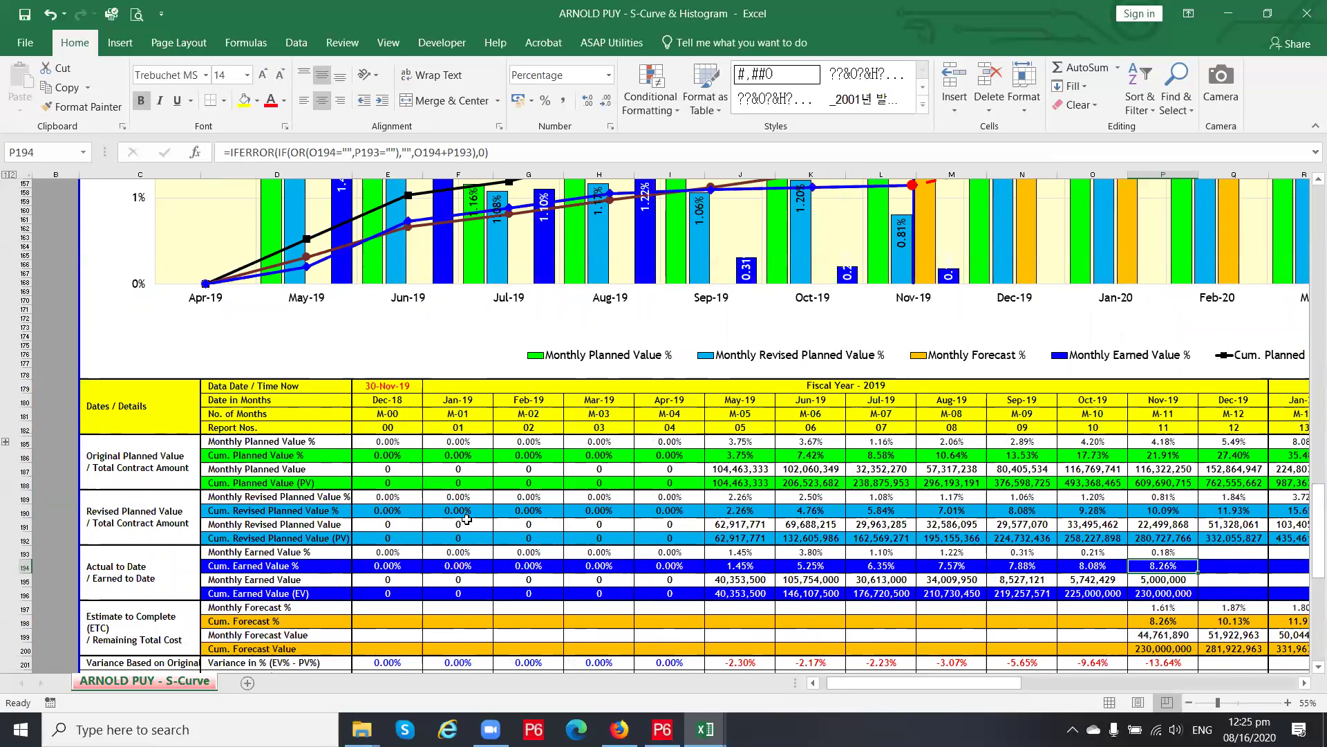
pyautogui.click(1178, 456)
pyautogui.click(1164, 566)
pyautogui.click(1179, 663)
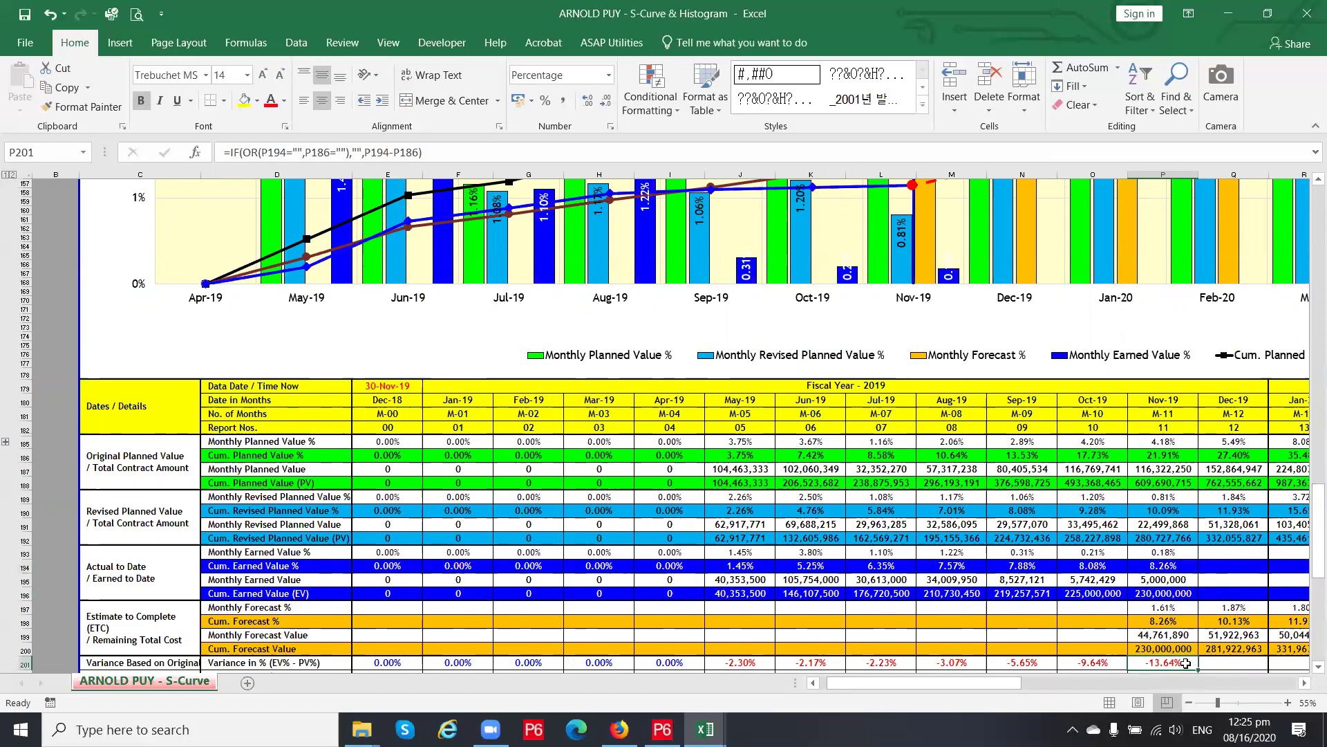
pyautogui.click(1170, 623)
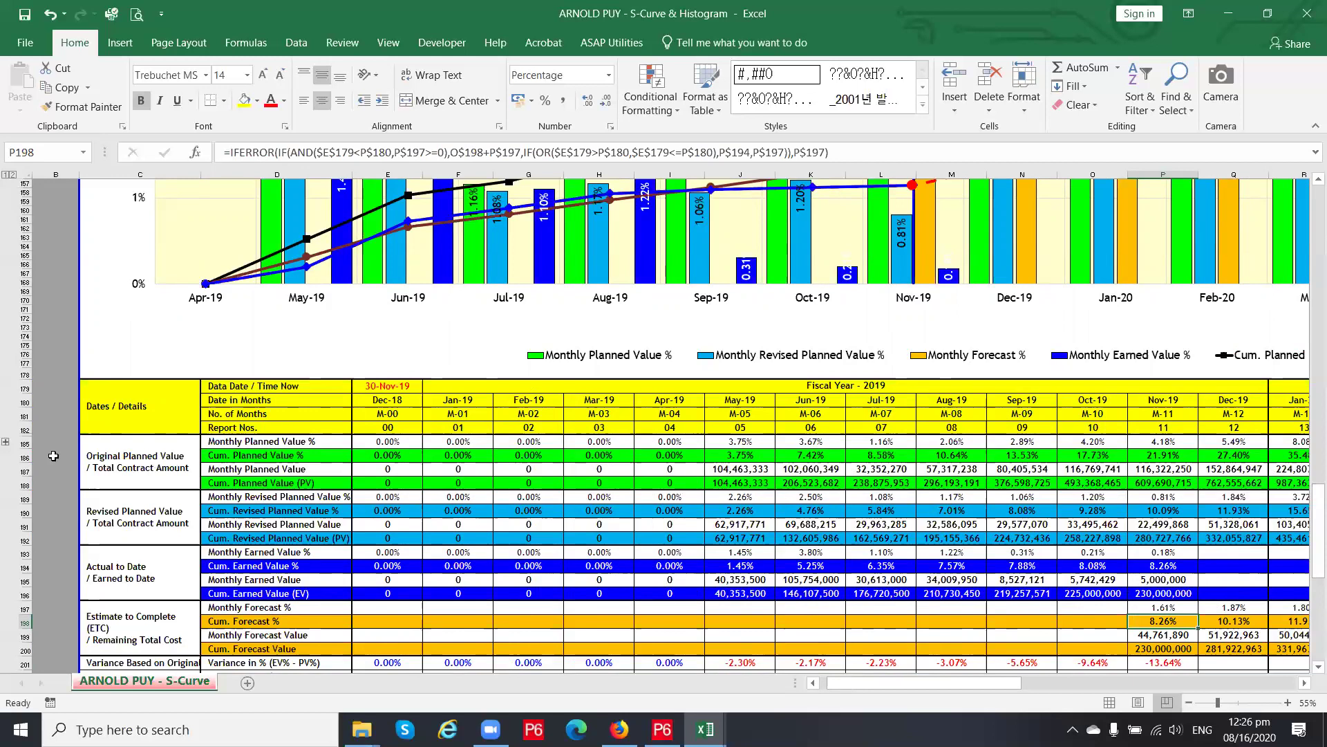
pyautogui.click(25, 456)
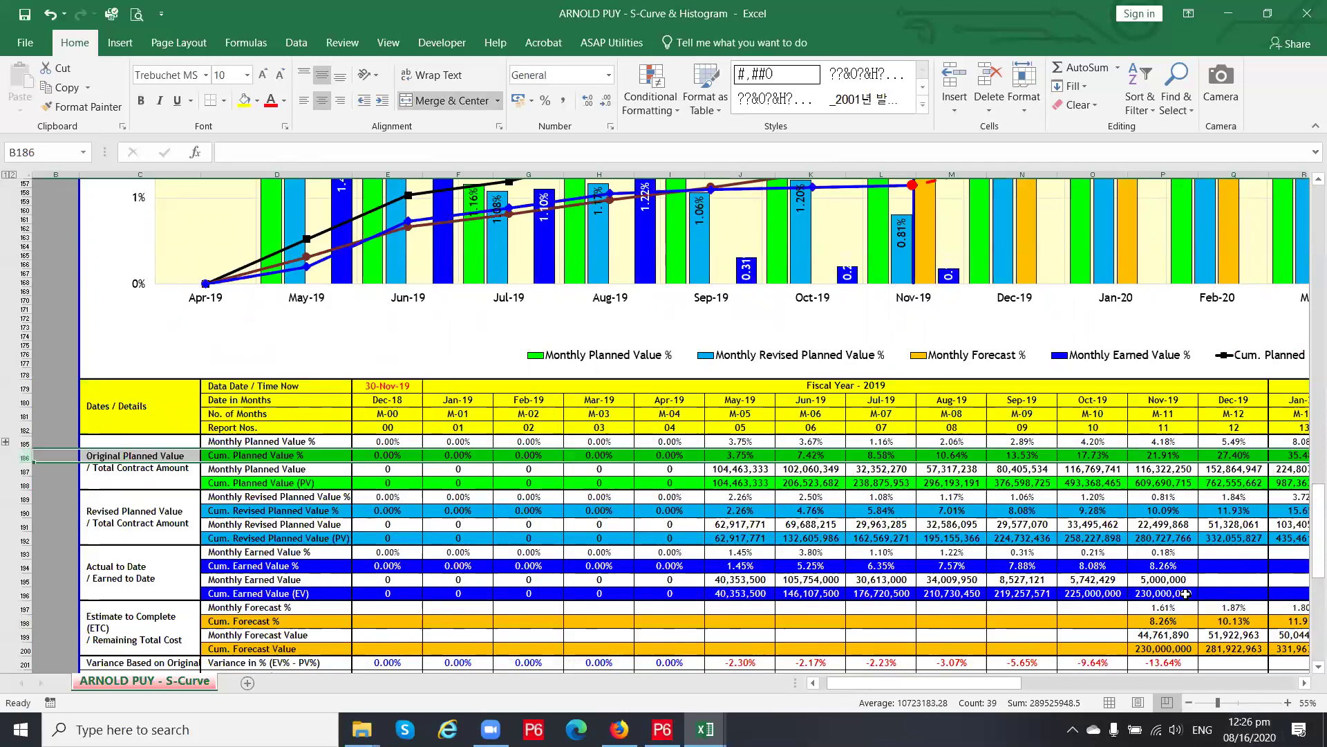
pyautogui.click(877, 455)
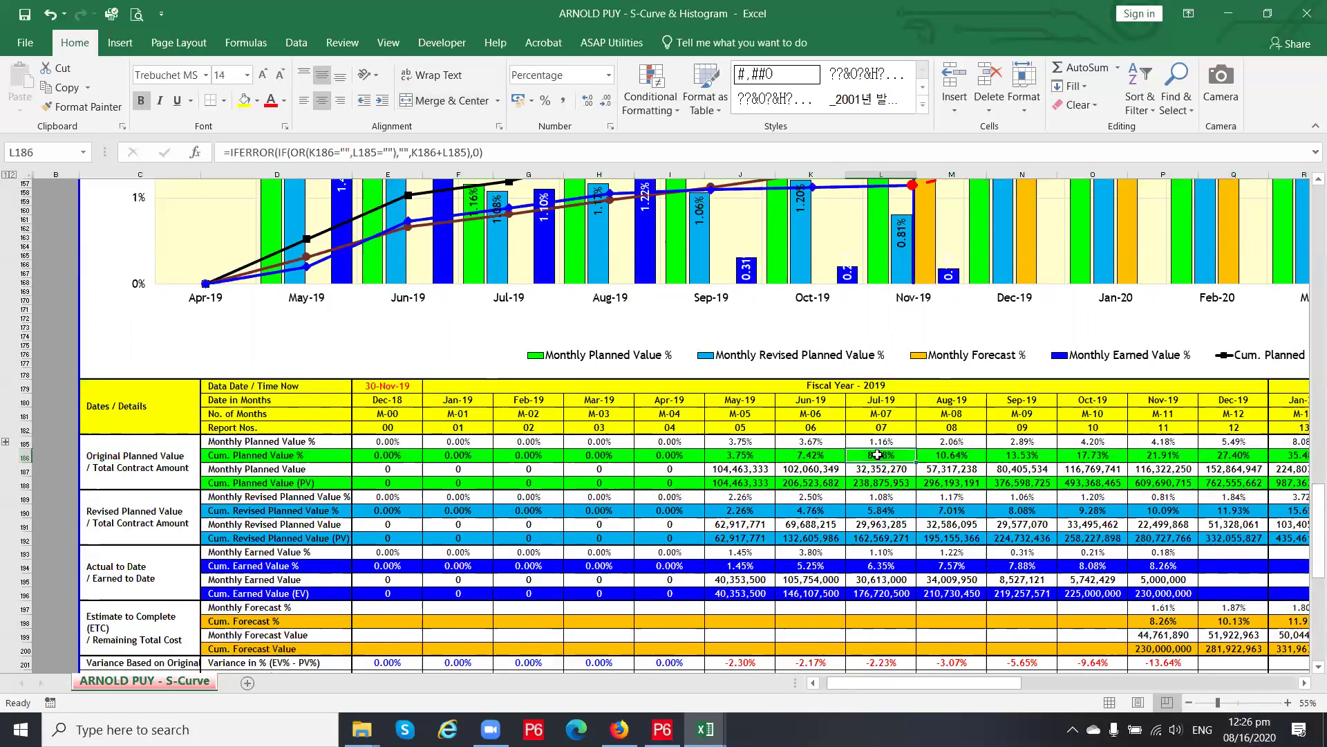
pyautogui.scroll(1, 873, 490)
pyautogui.scroll(2, 874, 489)
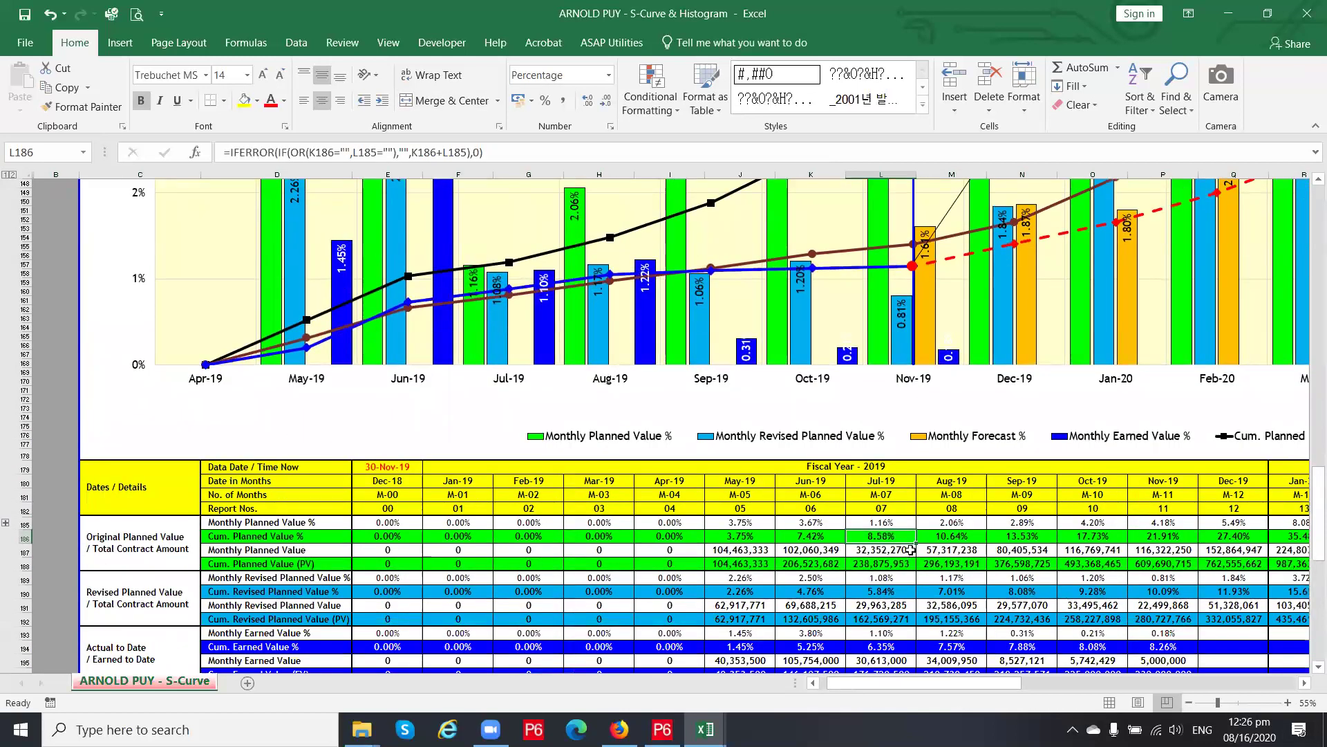
pyautogui.scroll(-1, 897, 538)
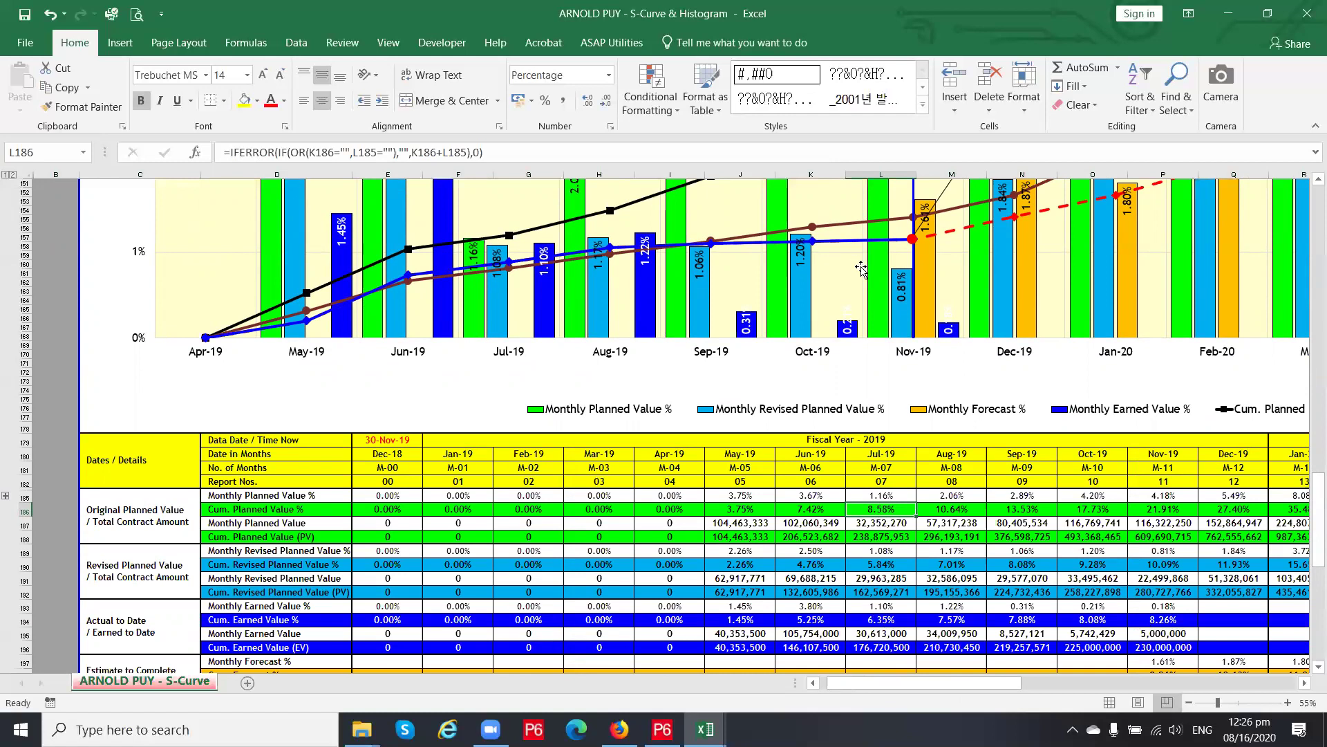
pyautogui.scroll(7, 864, 270)
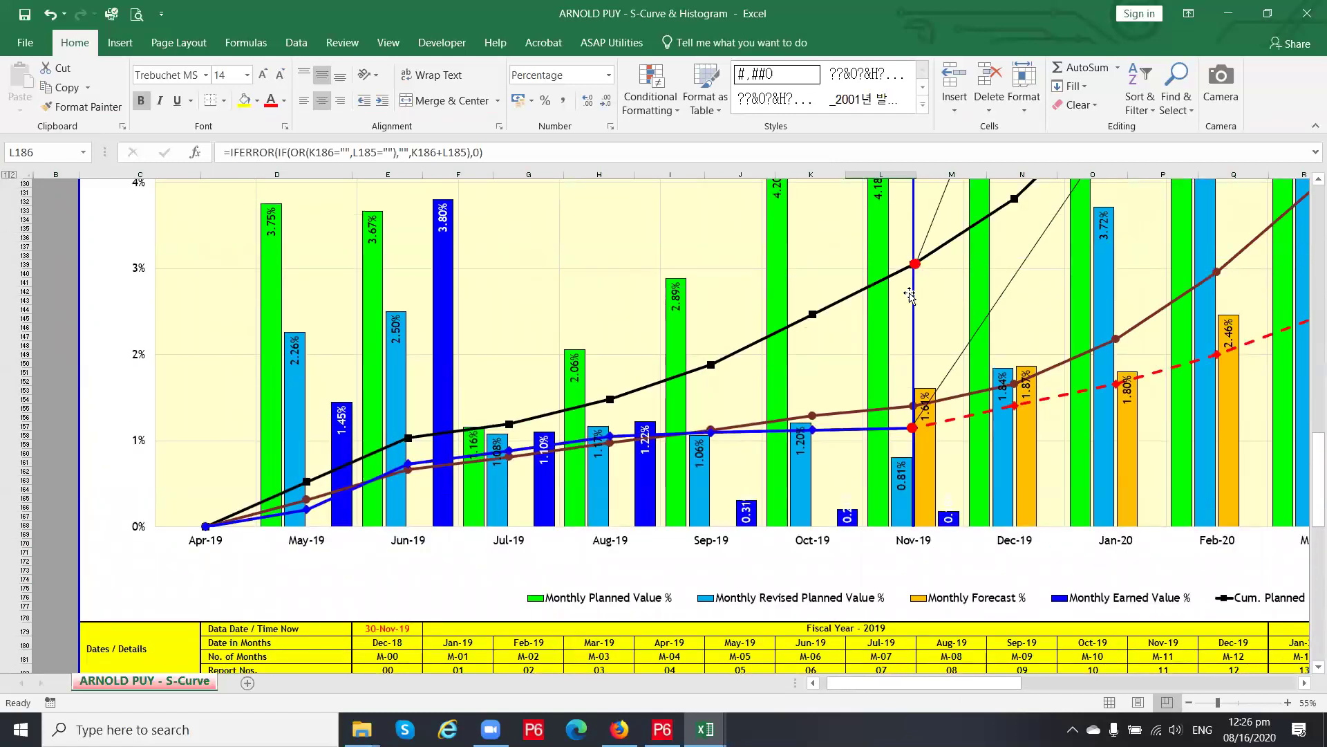
pyautogui.scroll(-5, 911, 294)
pyautogui.scroll(-2, 910, 294)
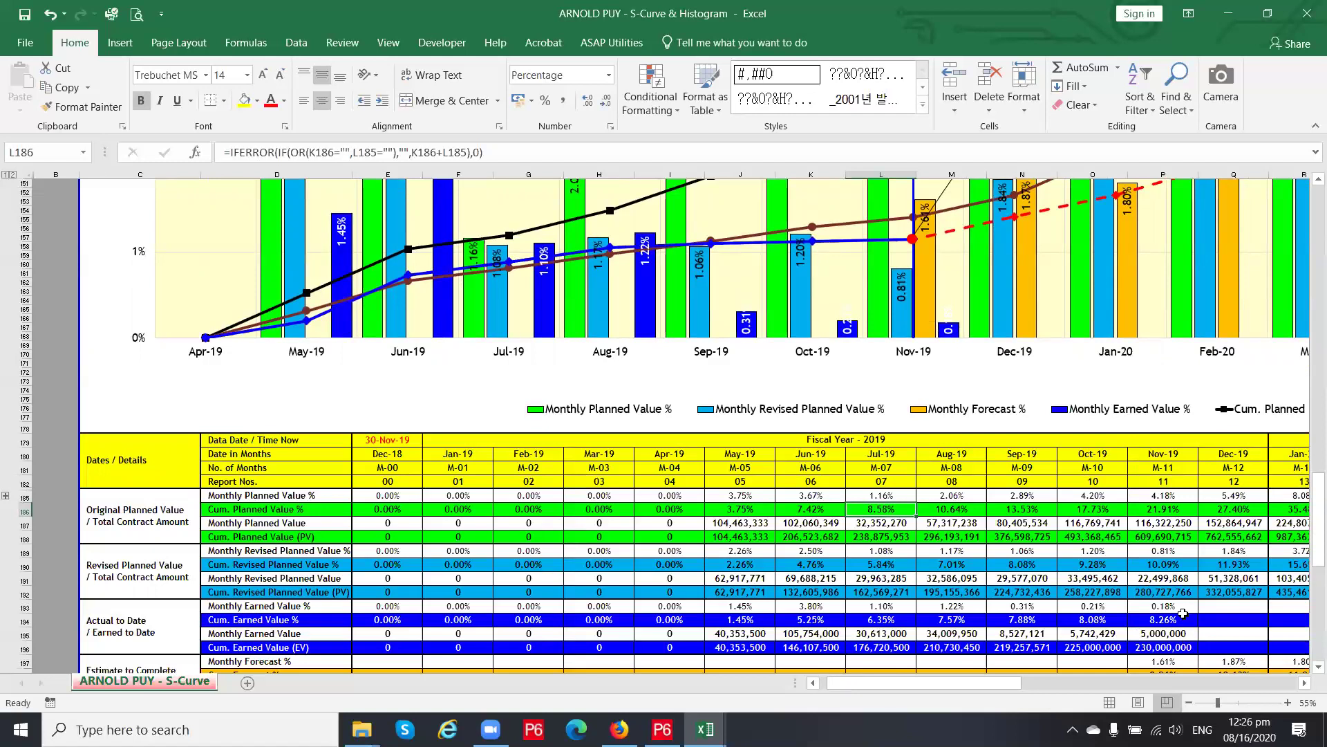
pyautogui.scroll(-2, 1183, 614)
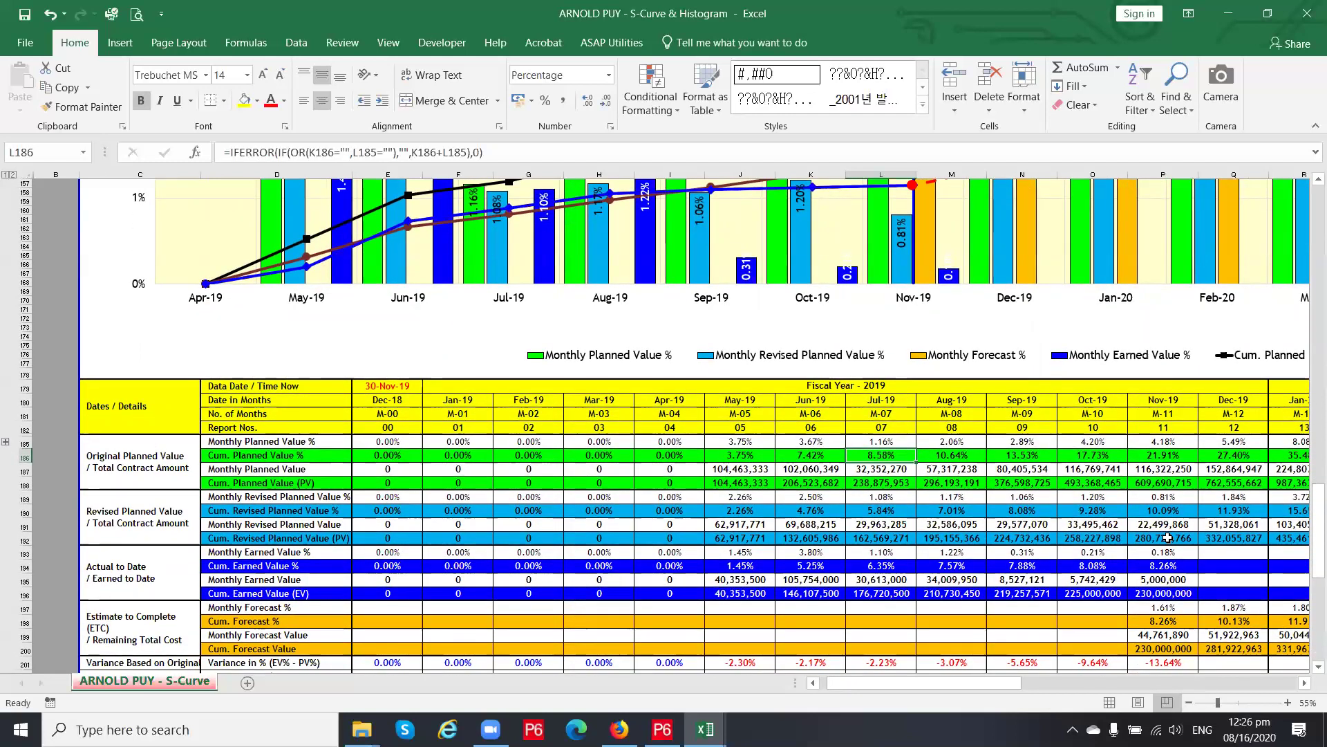
pyautogui.click(1167, 567)
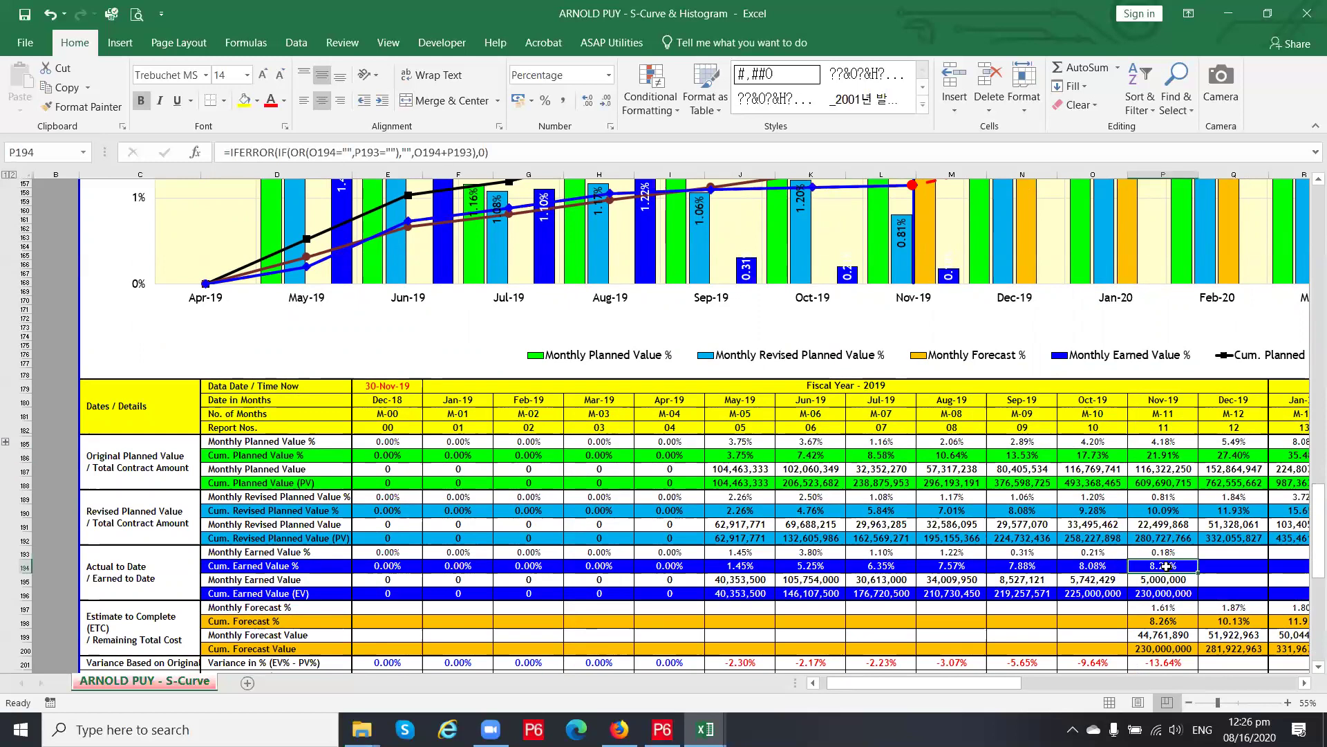
pyautogui.click(896, 457)
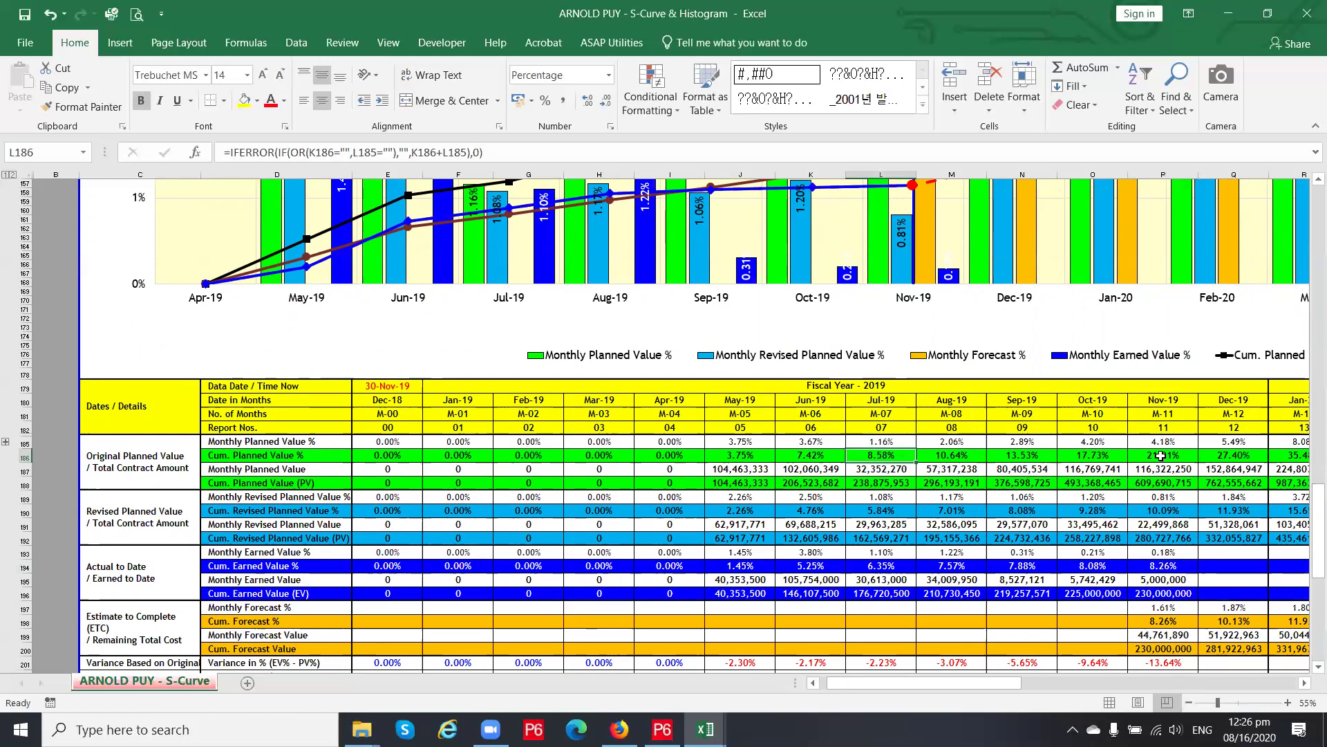
pyautogui.moveTo(1161, 456); pyautogui.dragTo(958, 459)
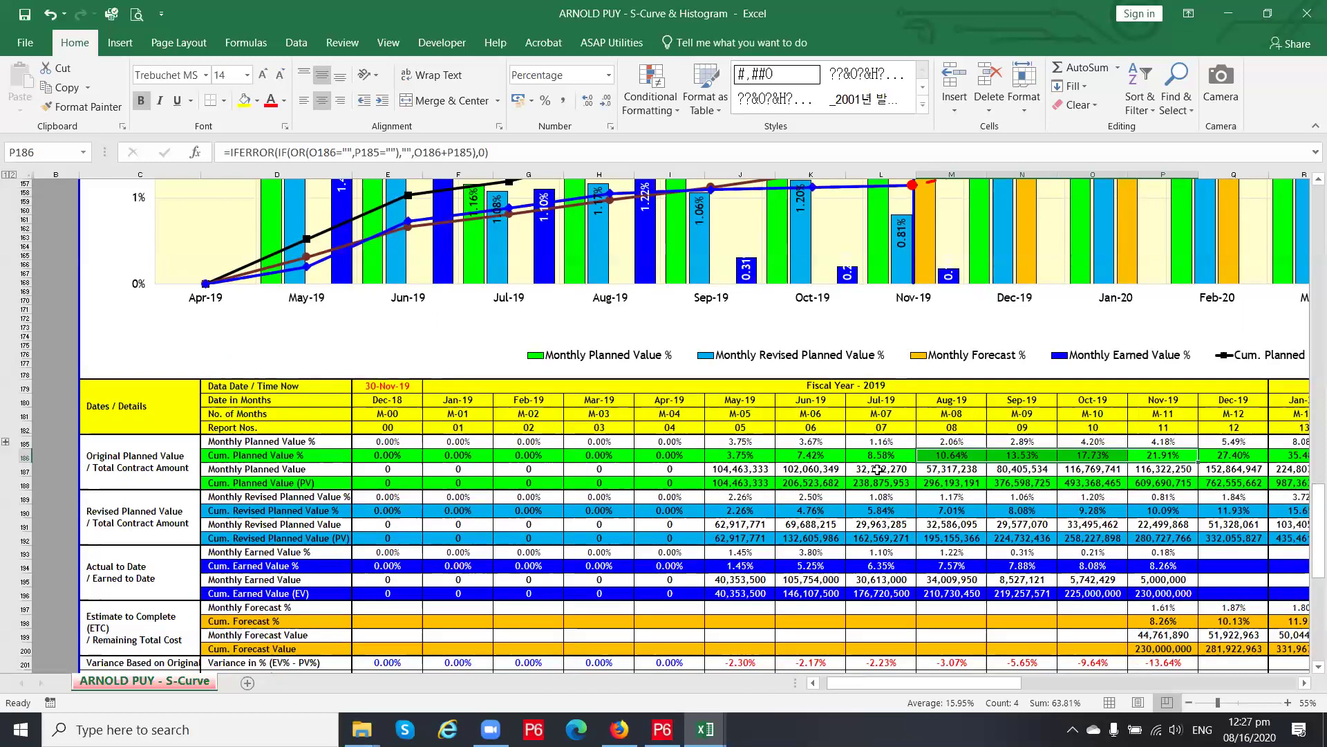
pyautogui.scroll(-1, 876, 471)
pyautogui.scroll(-1, 876, 471)
pyautogui.scroll(-3, 877, 471)
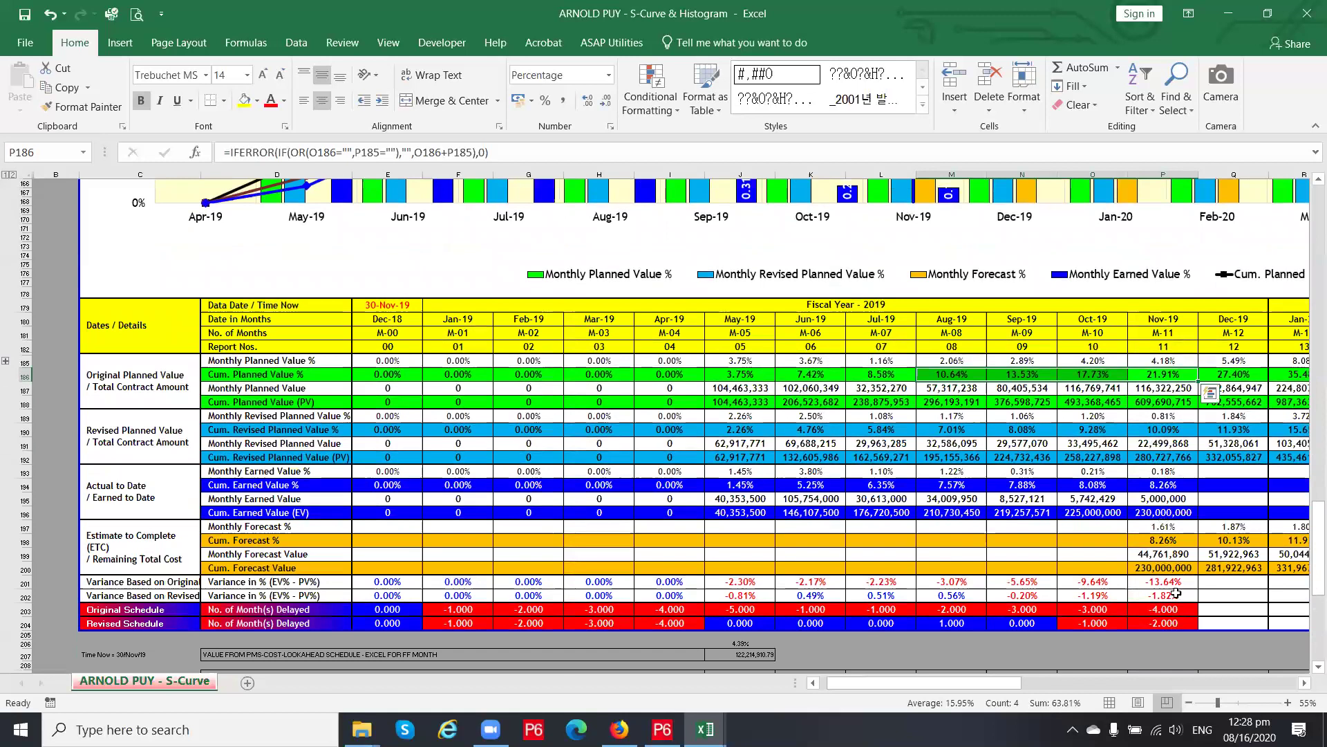
pyautogui.click(1163, 624)
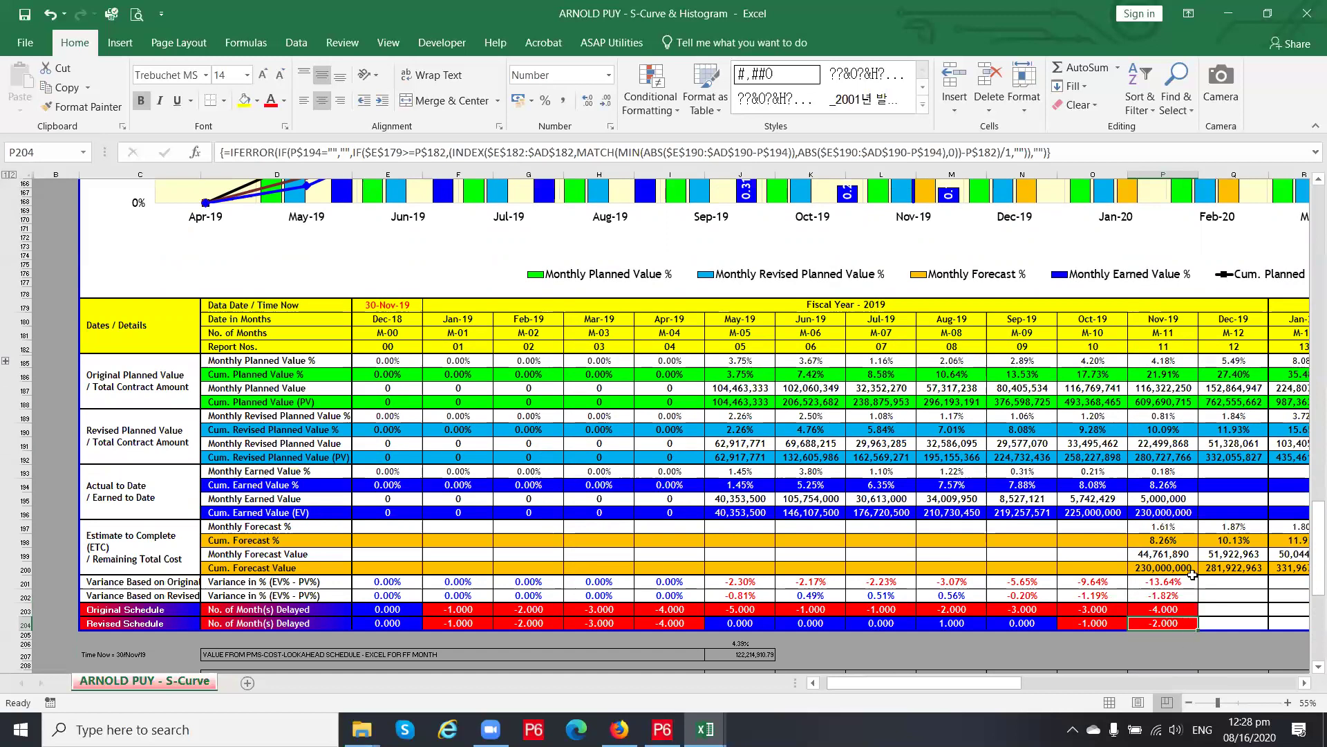
pyautogui.click(1169, 486)
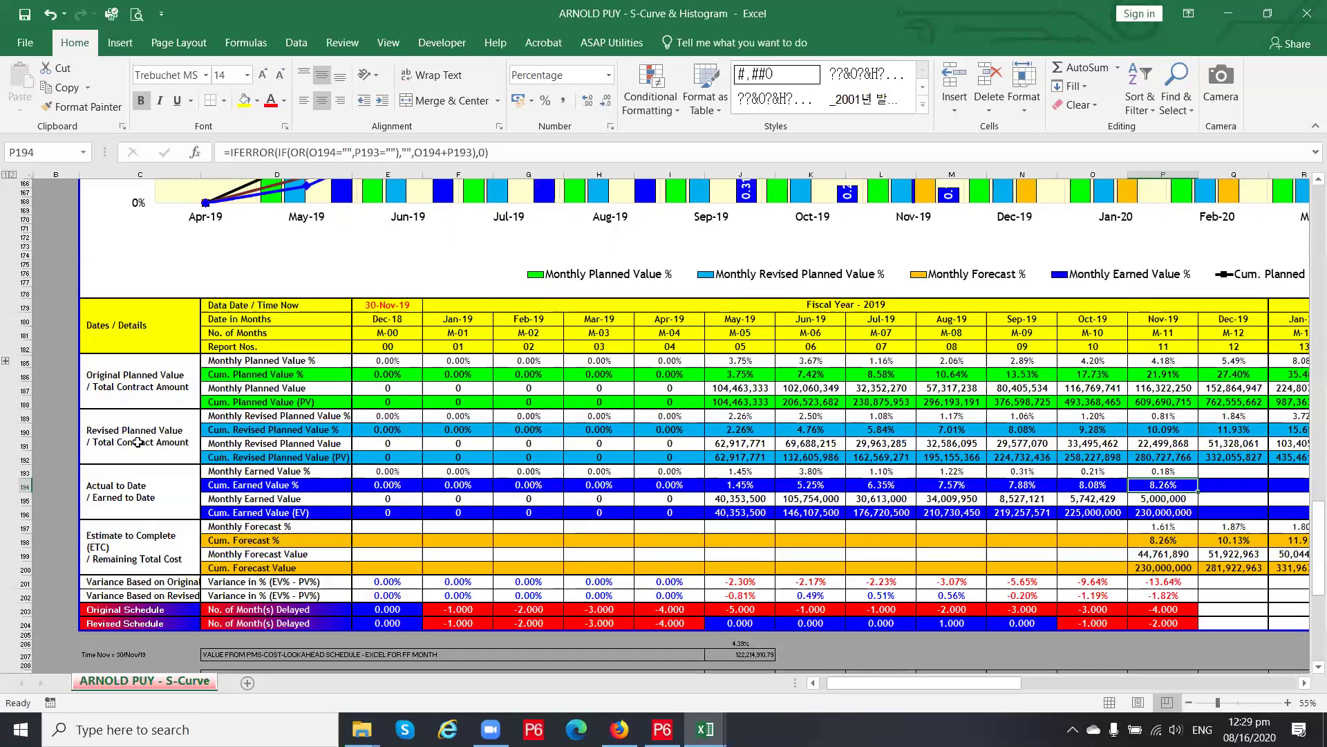
pyautogui.click(28, 419)
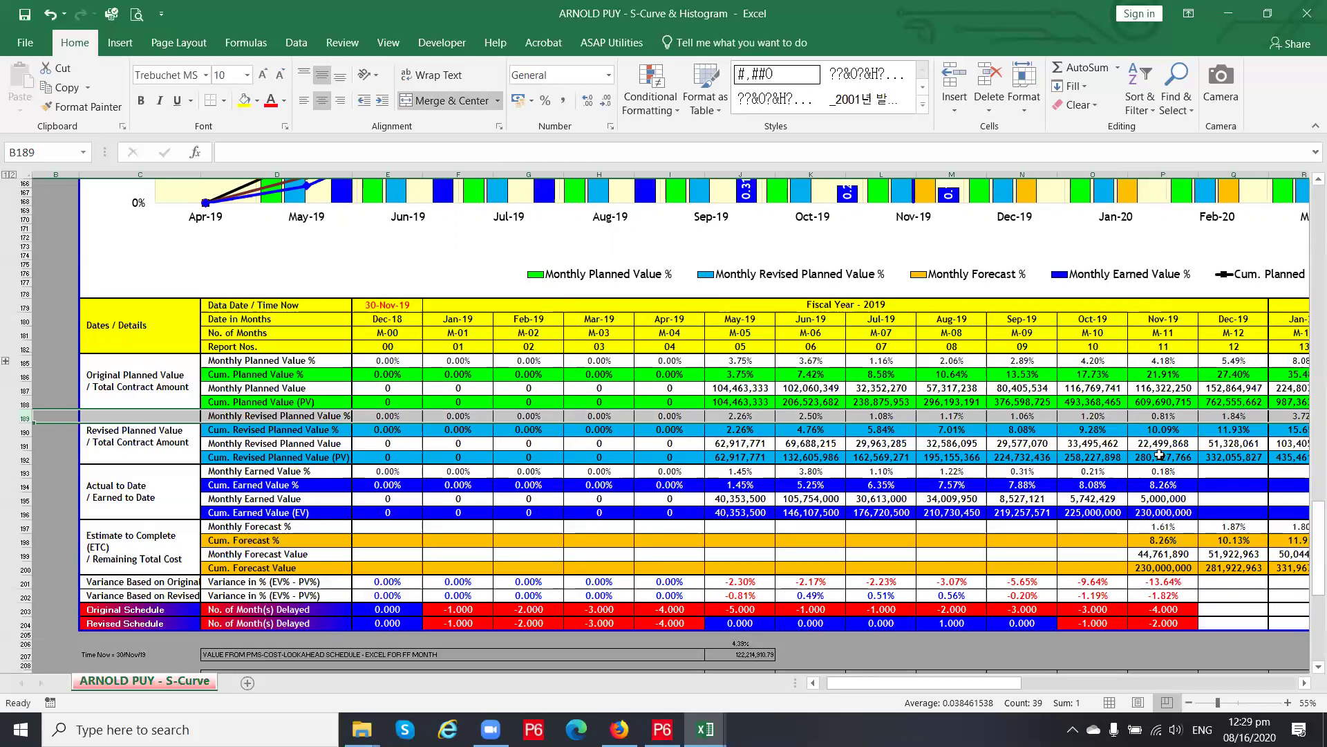
pyautogui.click(24, 432)
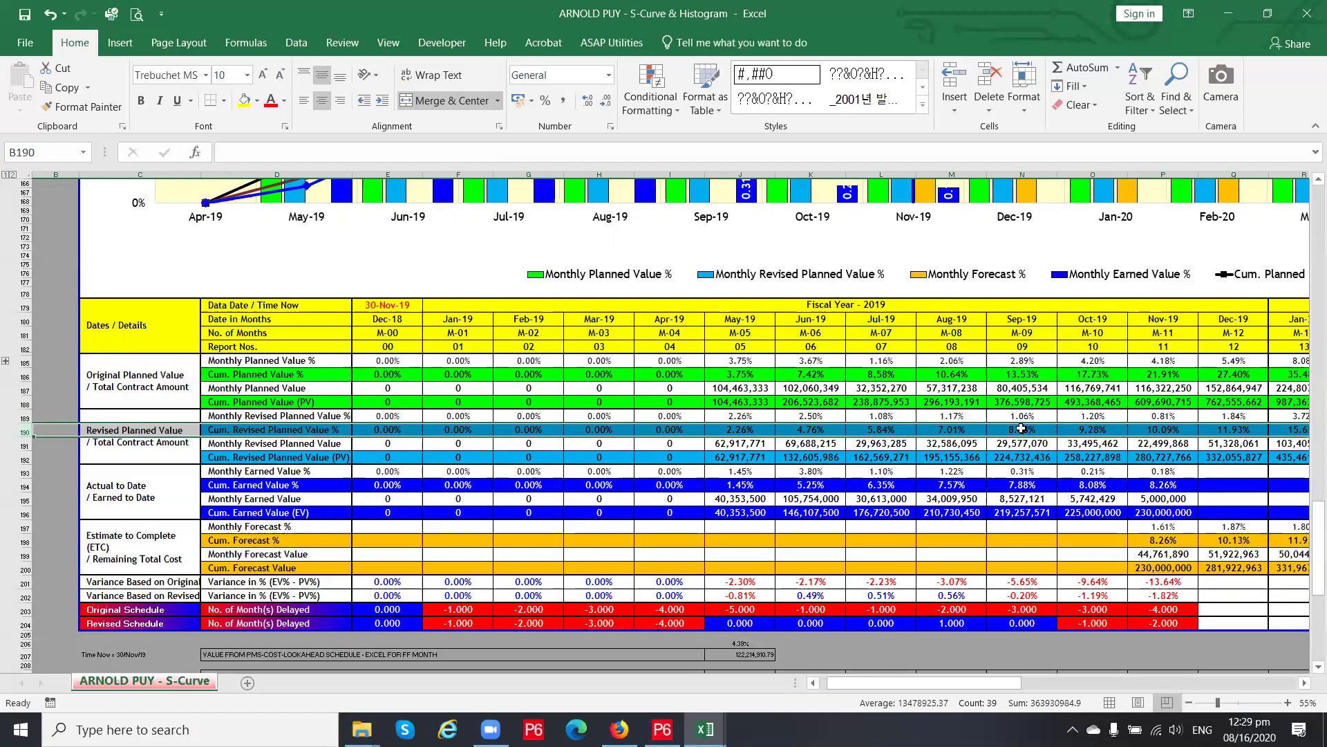
pyautogui.click(1022, 429)
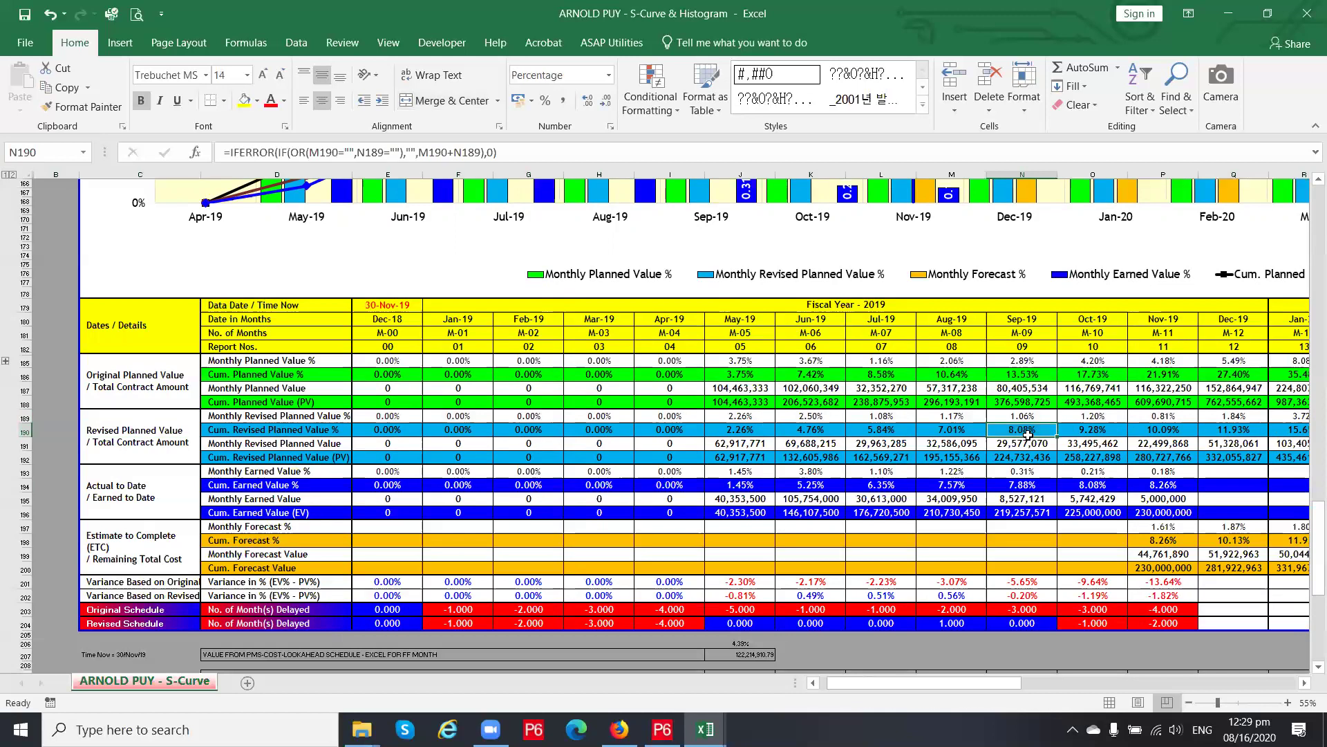
pyautogui.click(1093, 432)
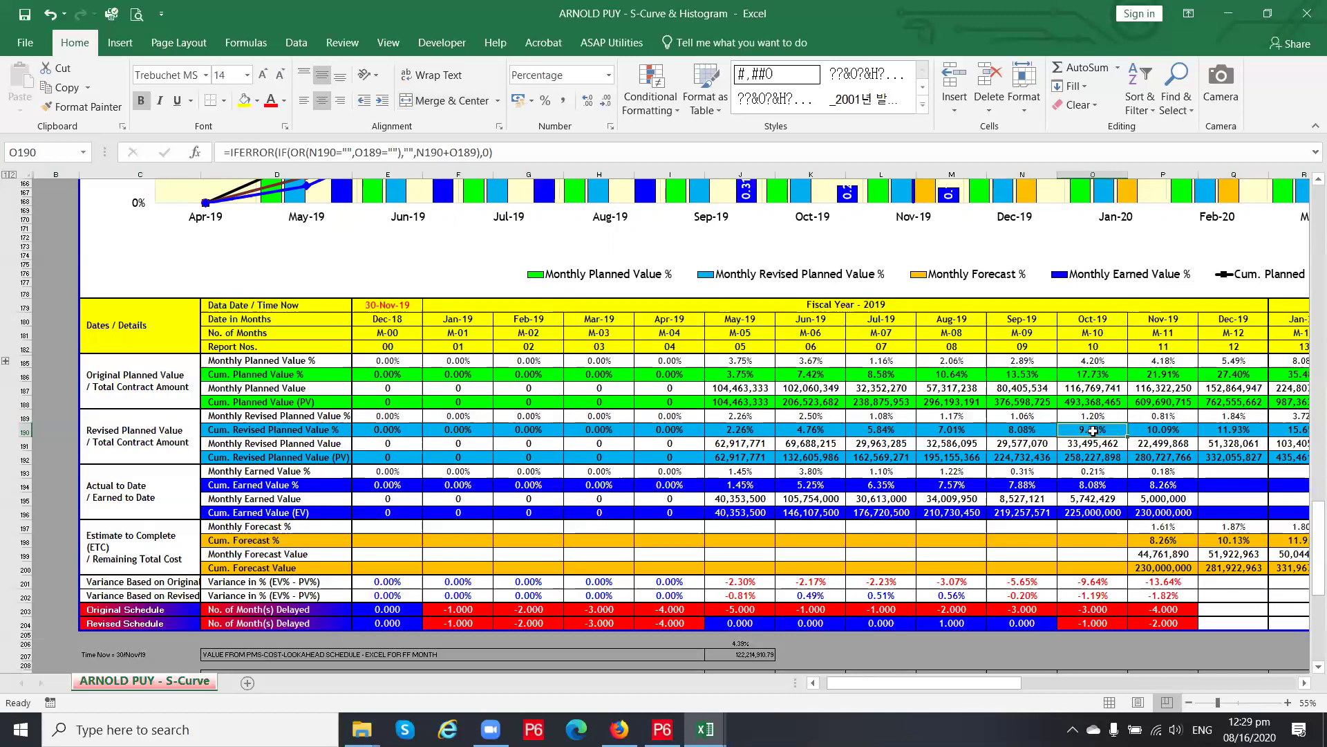
pyautogui.click(1176, 429)
pyautogui.moveTo(1176, 429); pyautogui.dragTo(1096, 431)
pyautogui.click(1096, 431)
pyautogui.click(1164, 485)
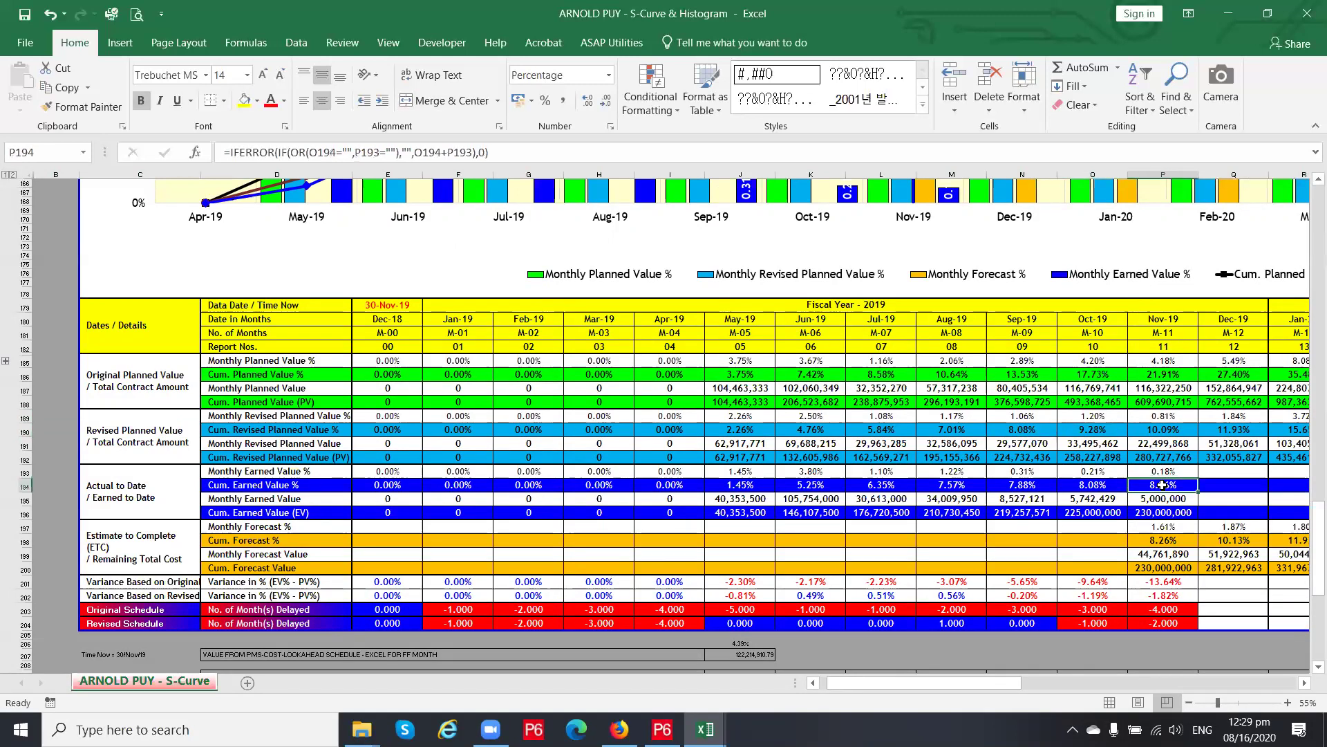
pyautogui.click(1173, 622)
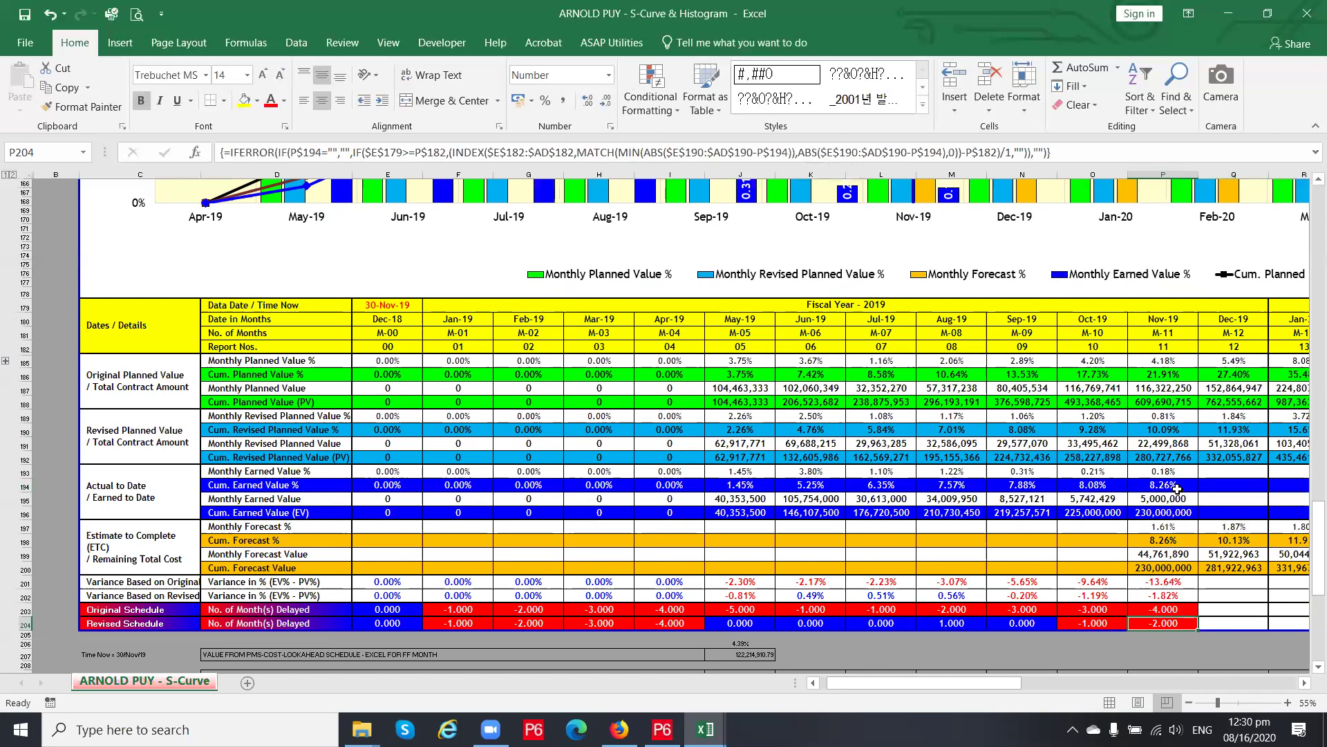
# Inspect the Nov-19 cumulative forecast and the Nov-19 and Oct-19 cumulative earned value percentages
pyautogui.click(1167, 540)
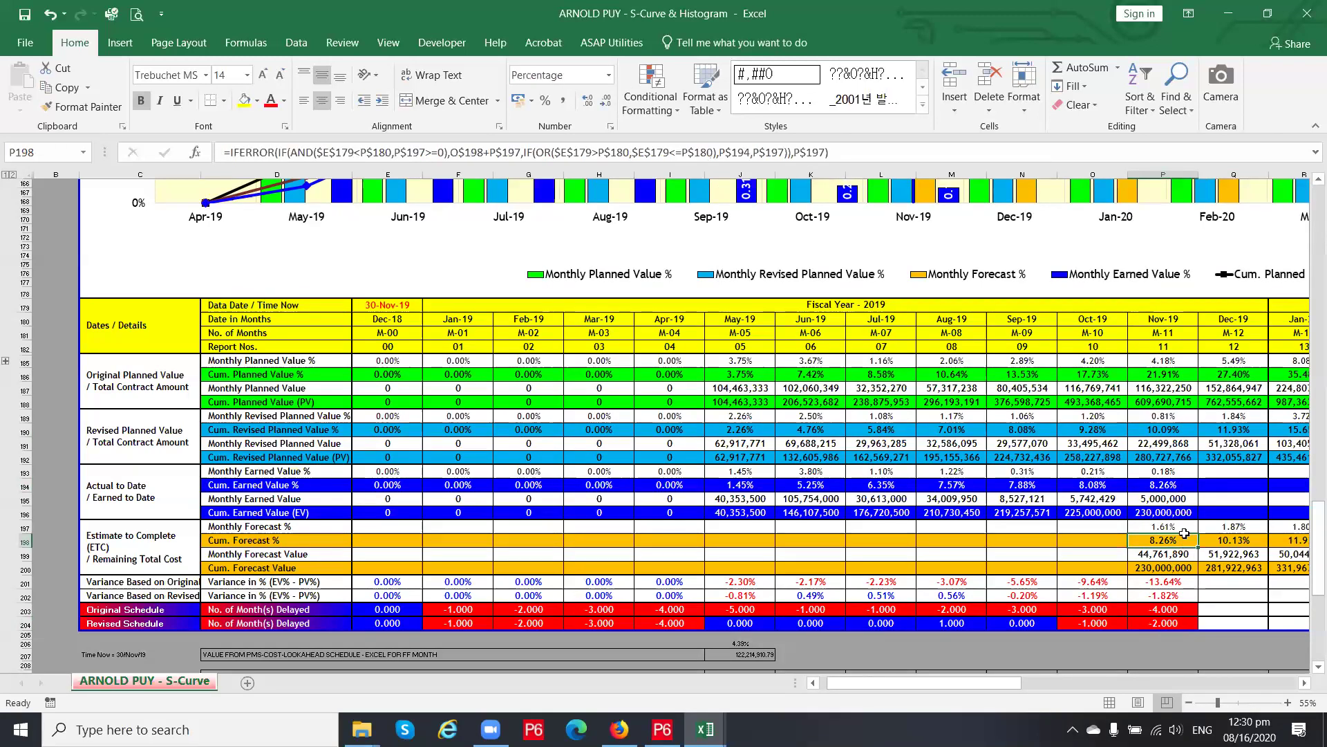
pyautogui.click(1170, 487)
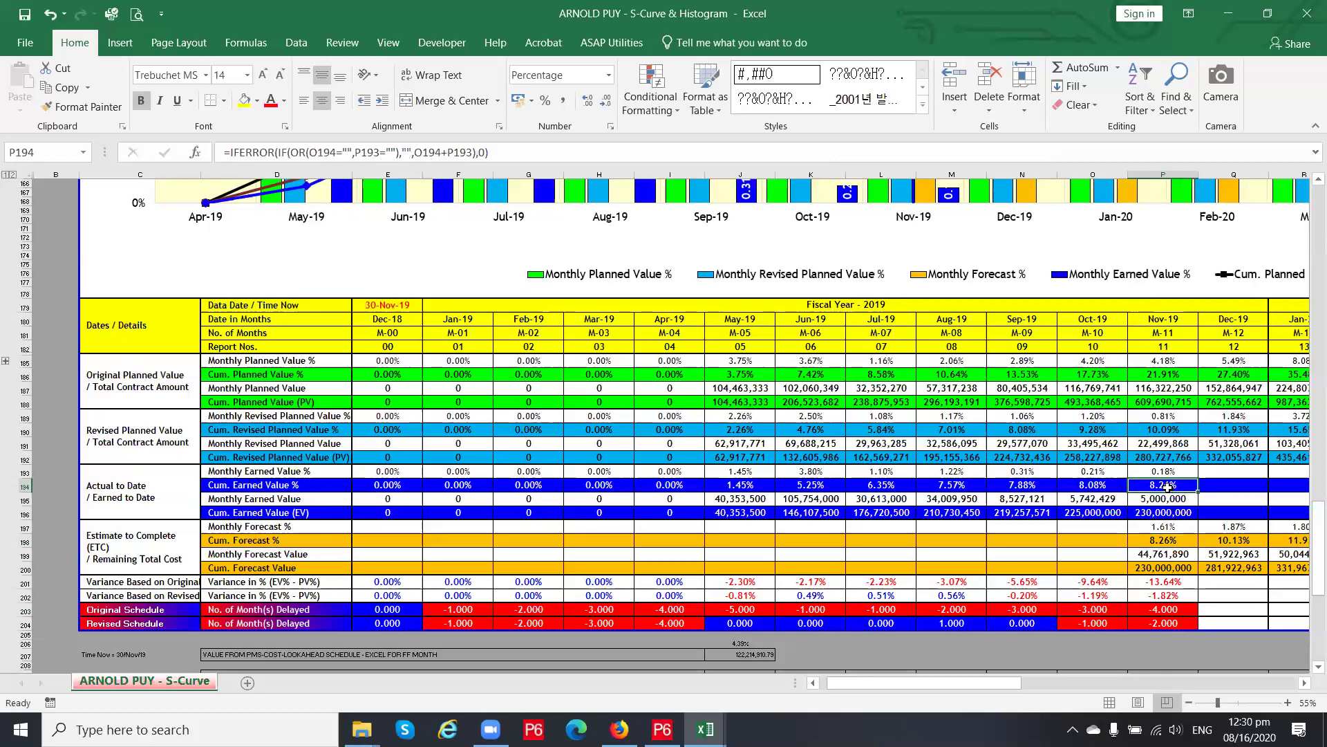
pyautogui.click(1096, 486)
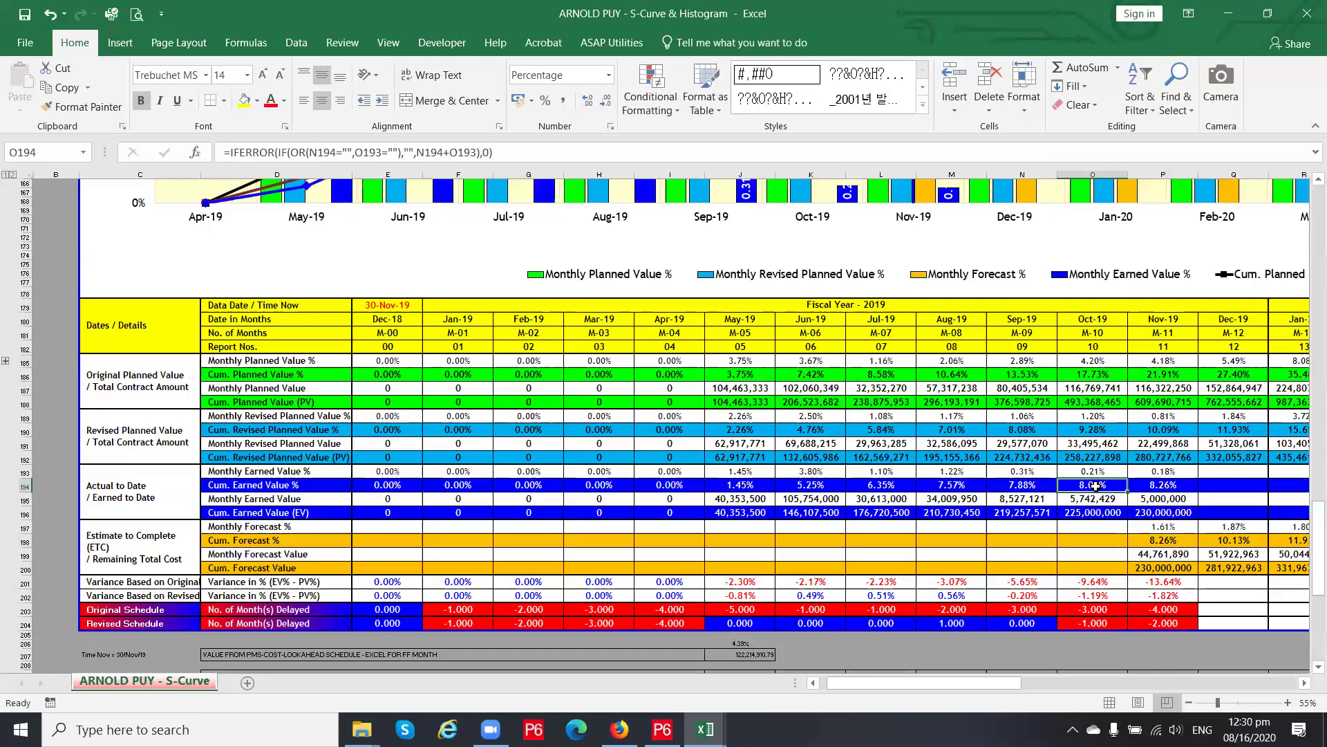
# Clear the 230,000,000 Nov-19 cumulative earned value in P196
pyautogui.click(1170, 513)
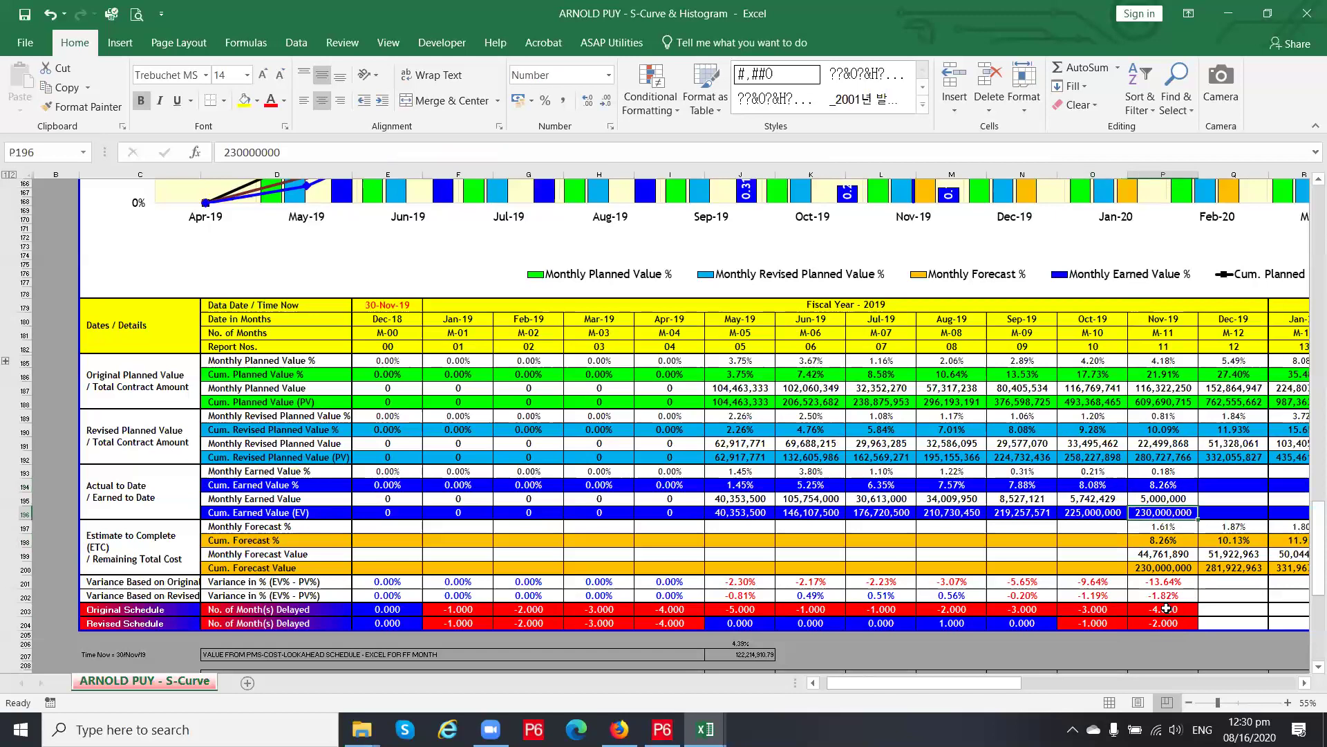
pyautogui.click(1168, 609)
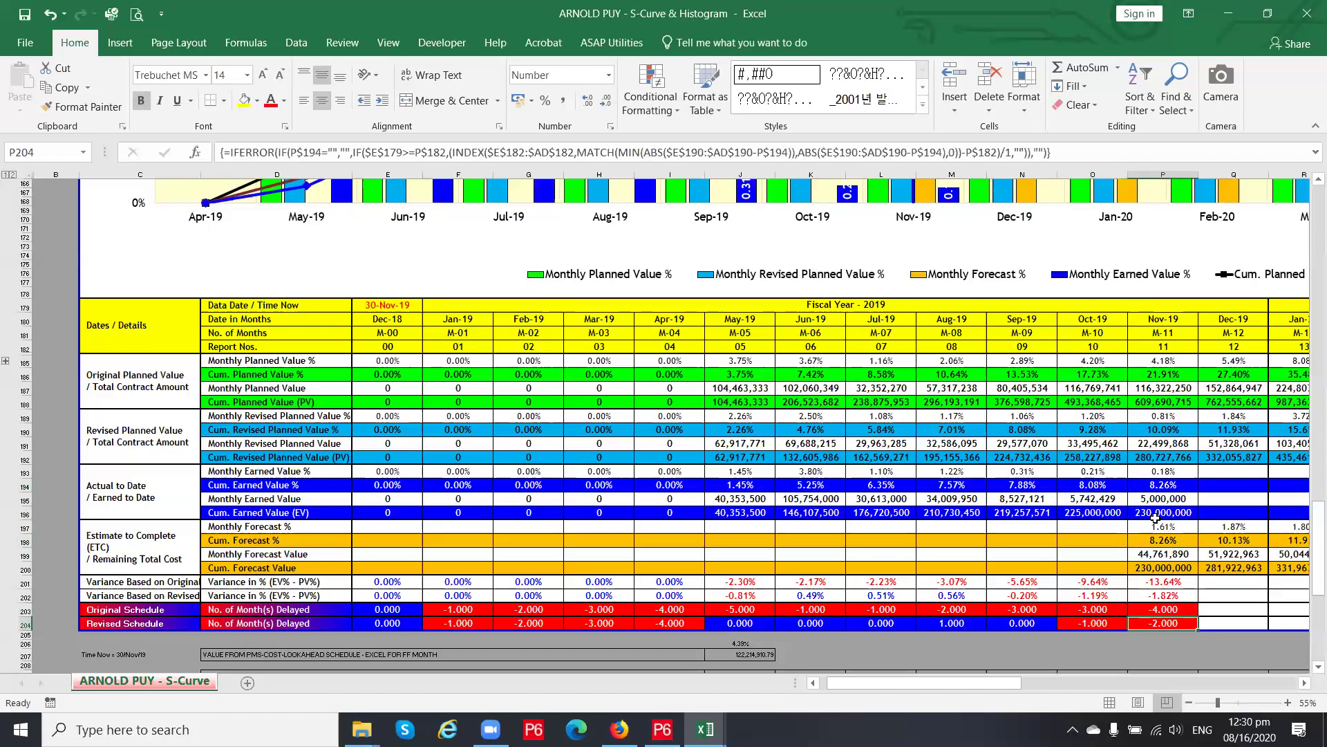
pyautogui.click(1176, 517)
pyautogui.press('Delete')
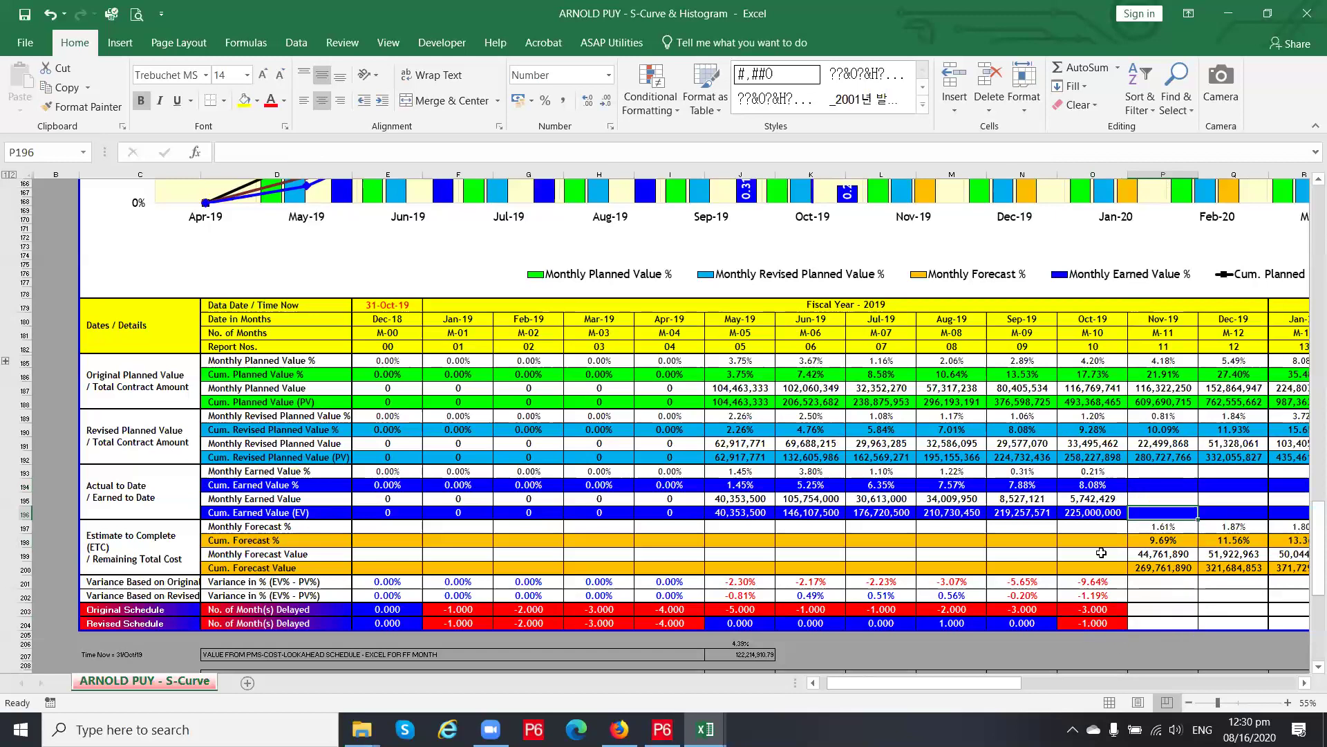
pyautogui.click(1103, 488)
pyautogui.click(1013, 427)
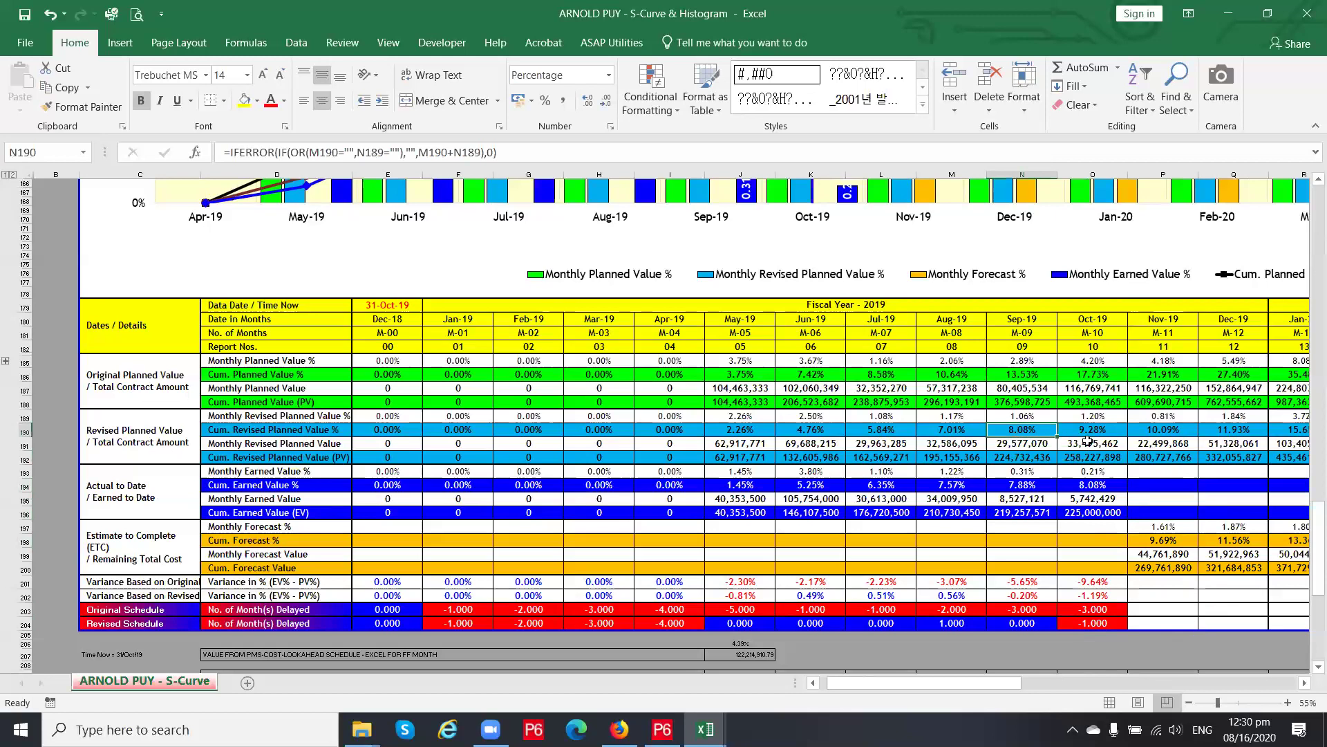
pyautogui.click(1093, 430)
pyautogui.click(1095, 484)
pyautogui.click(1014, 487)
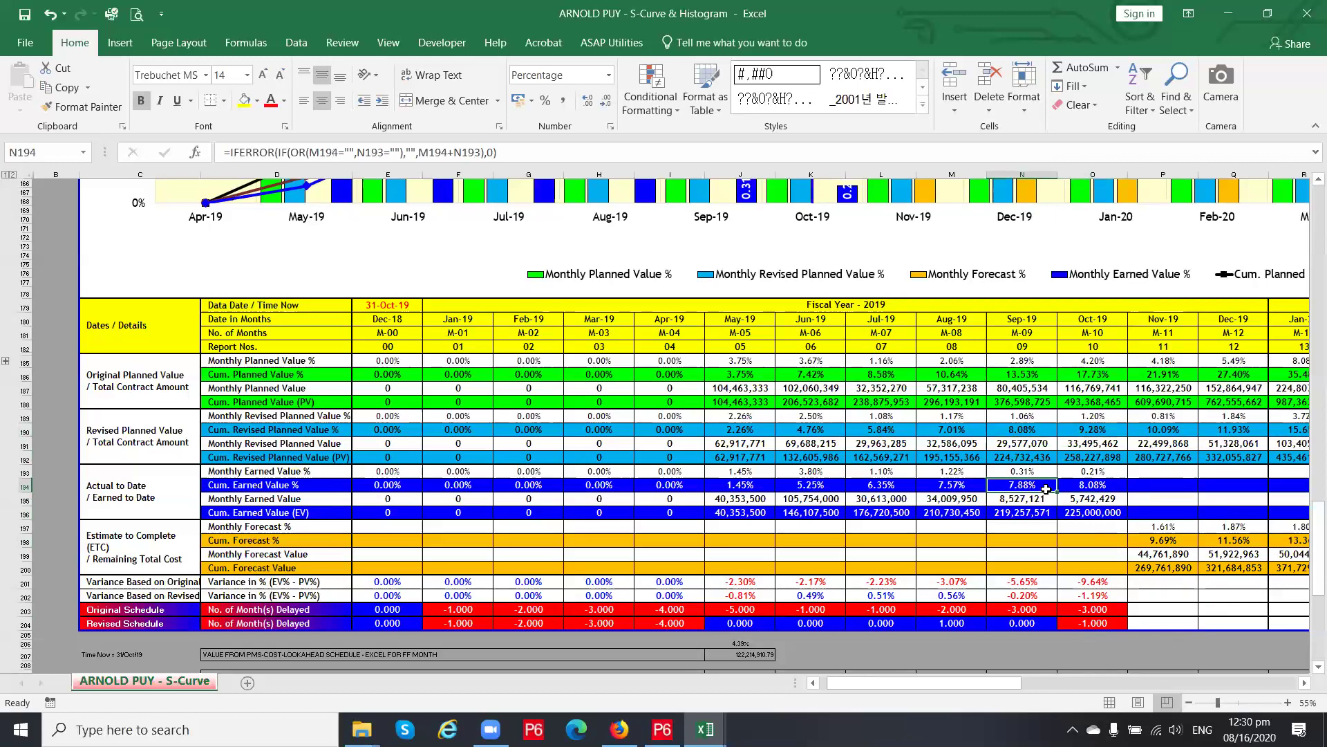
pyautogui.click(1101, 487)
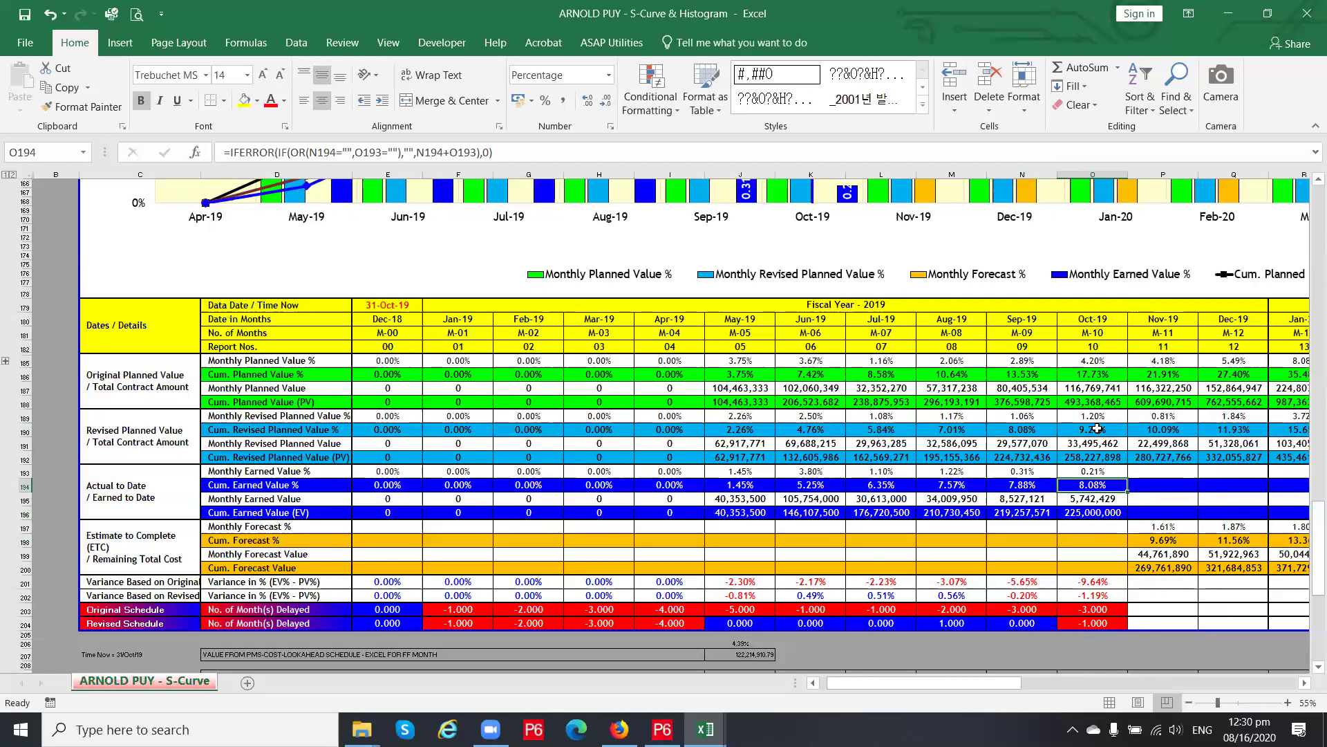
pyautogui.click(1094, 622)
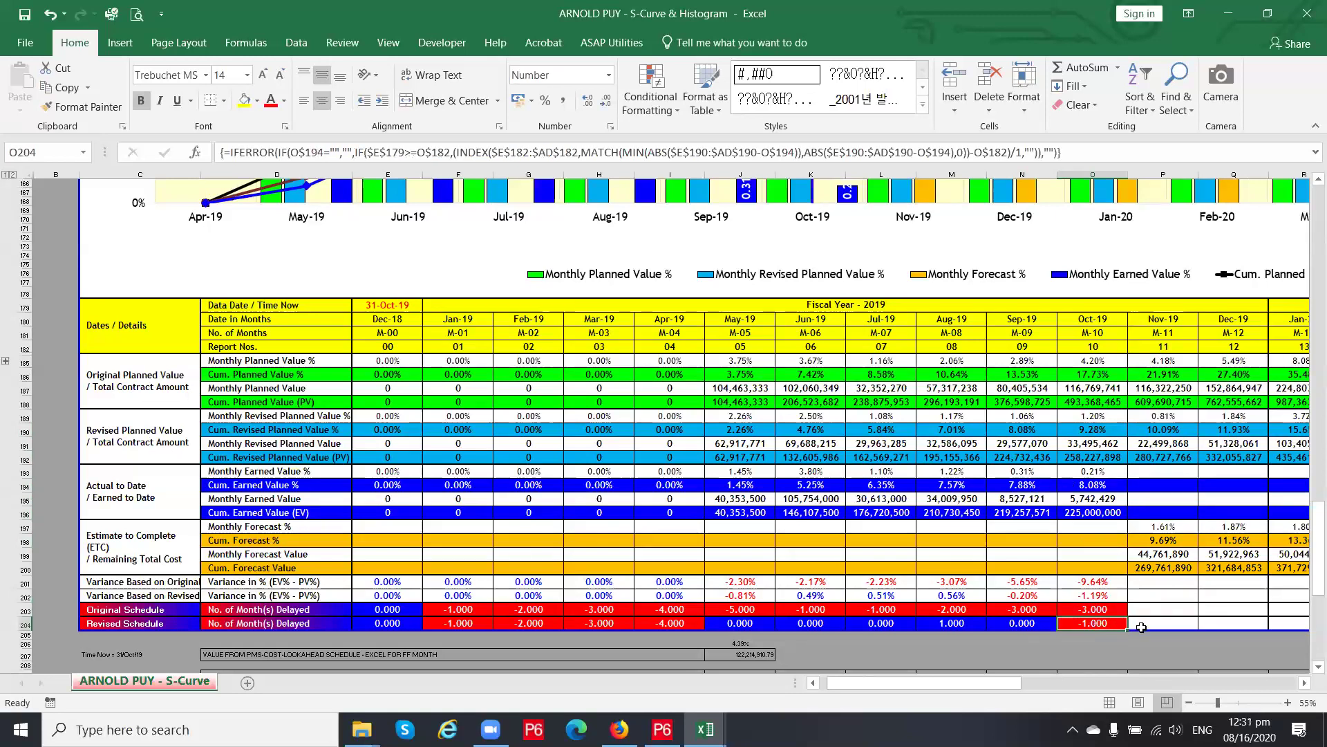
pyautogui.scroll(13, 968, 484)
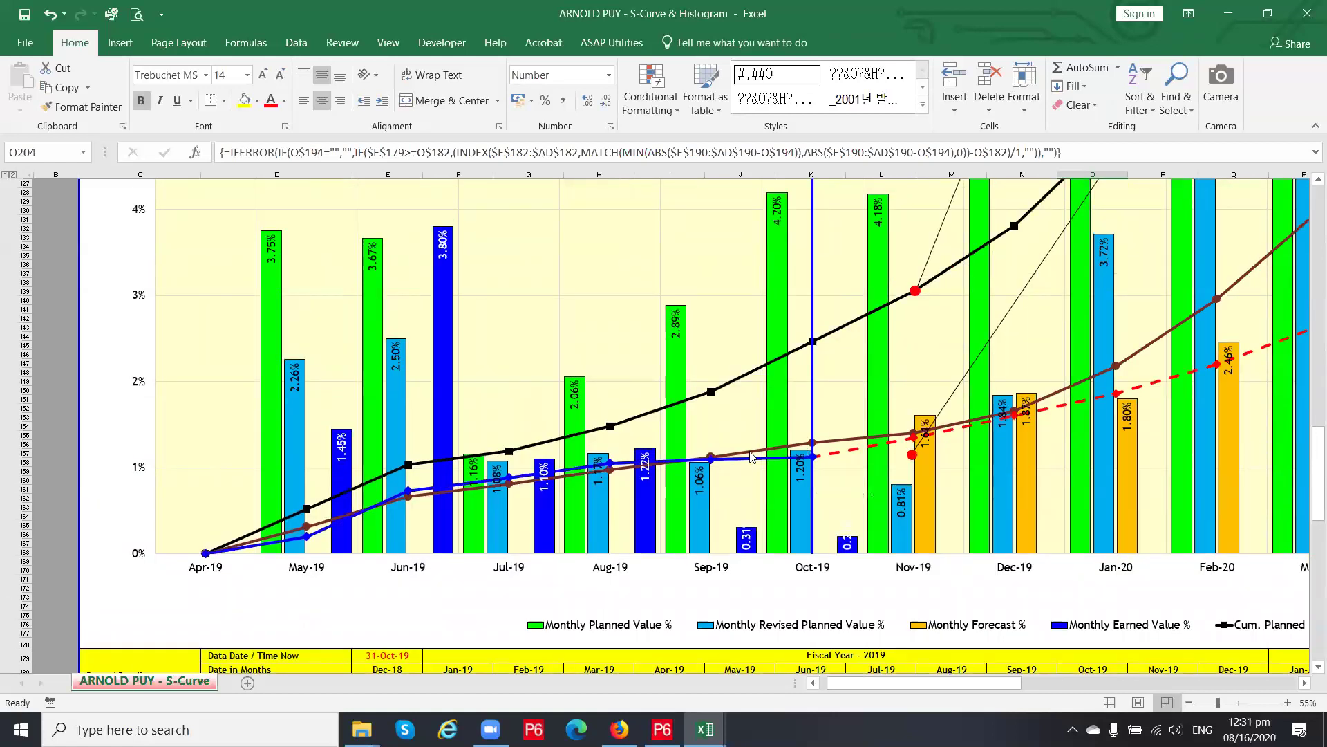
pyautogui.moveTo(813, 460)
pyautogui.moveTo(763, 457)
pyautogui.scroll(-12, 788, 582)
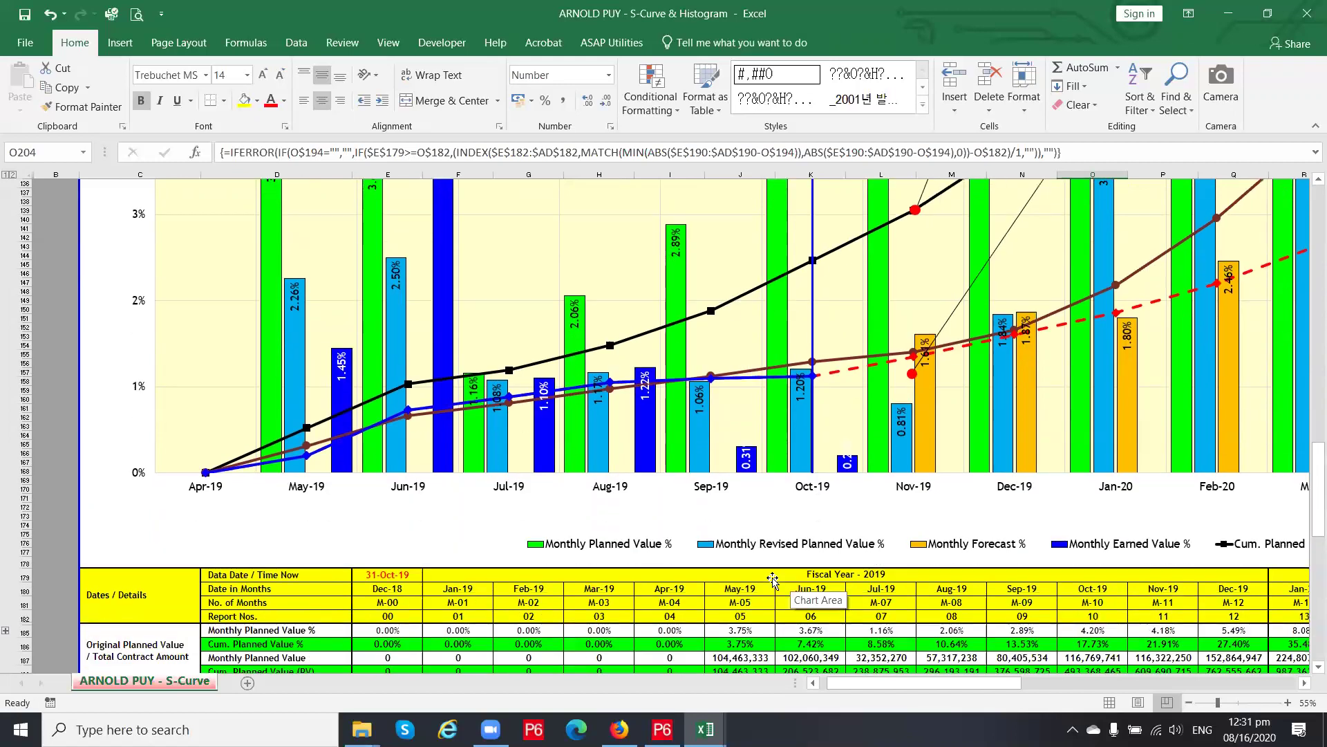
pyautogui.scroll(-4, 1171, 594)
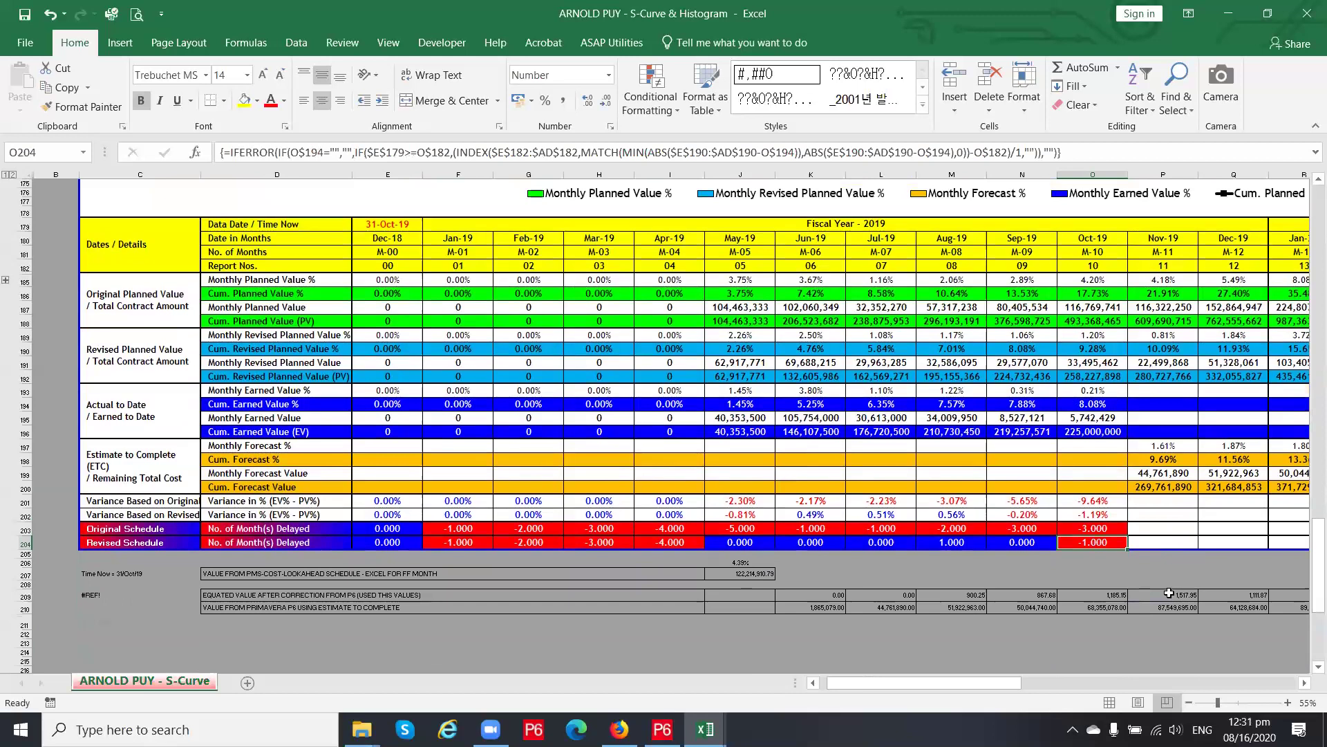
# Enter 258,227,898 as the Oct-19 cumulative earned value in O196
pyautogui.click(1101, 529)
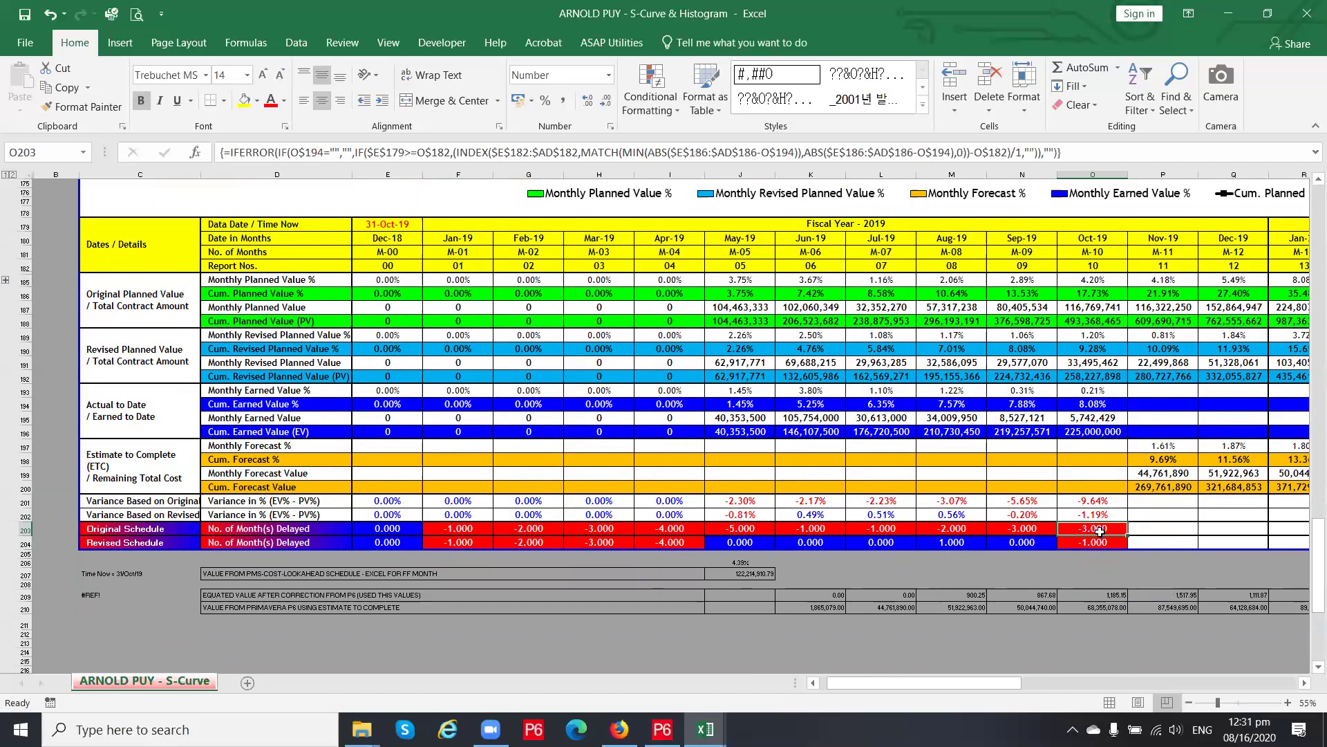
pyautogui.click(1096, 429)
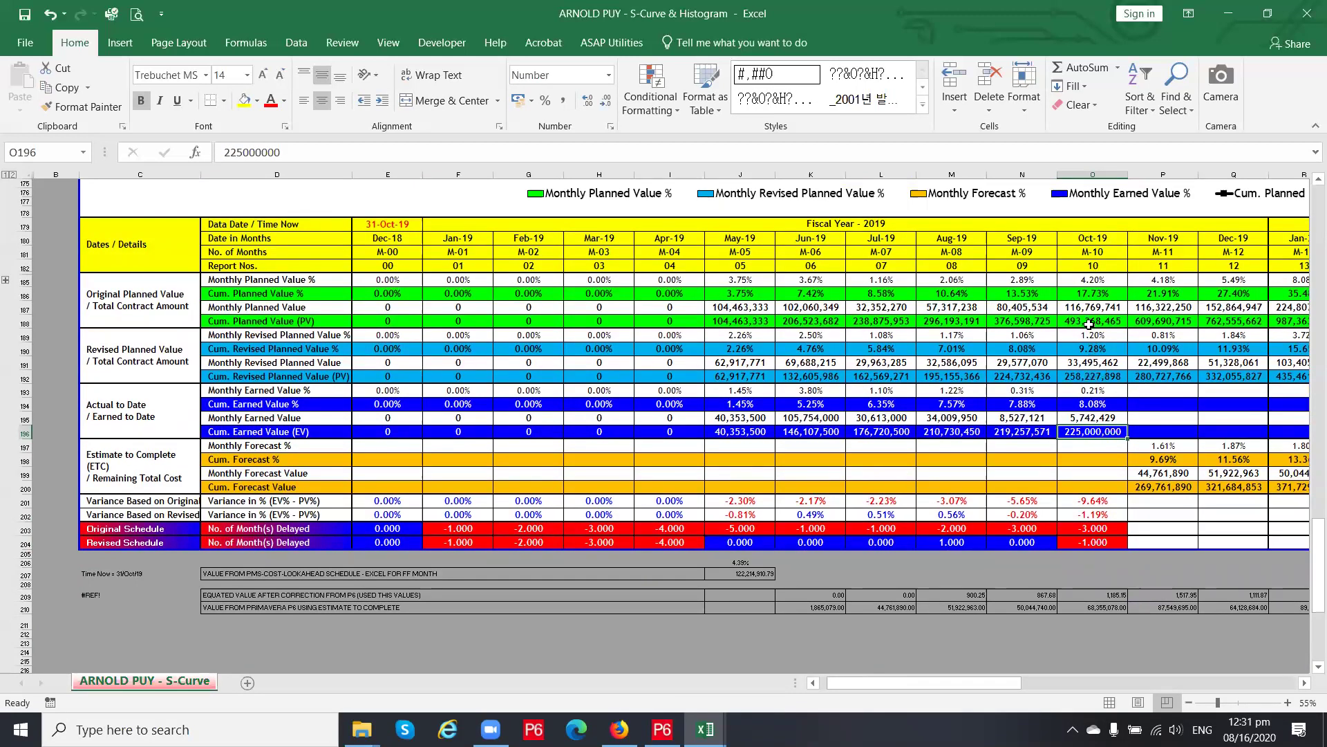
pyautogui.click(1091, 377)
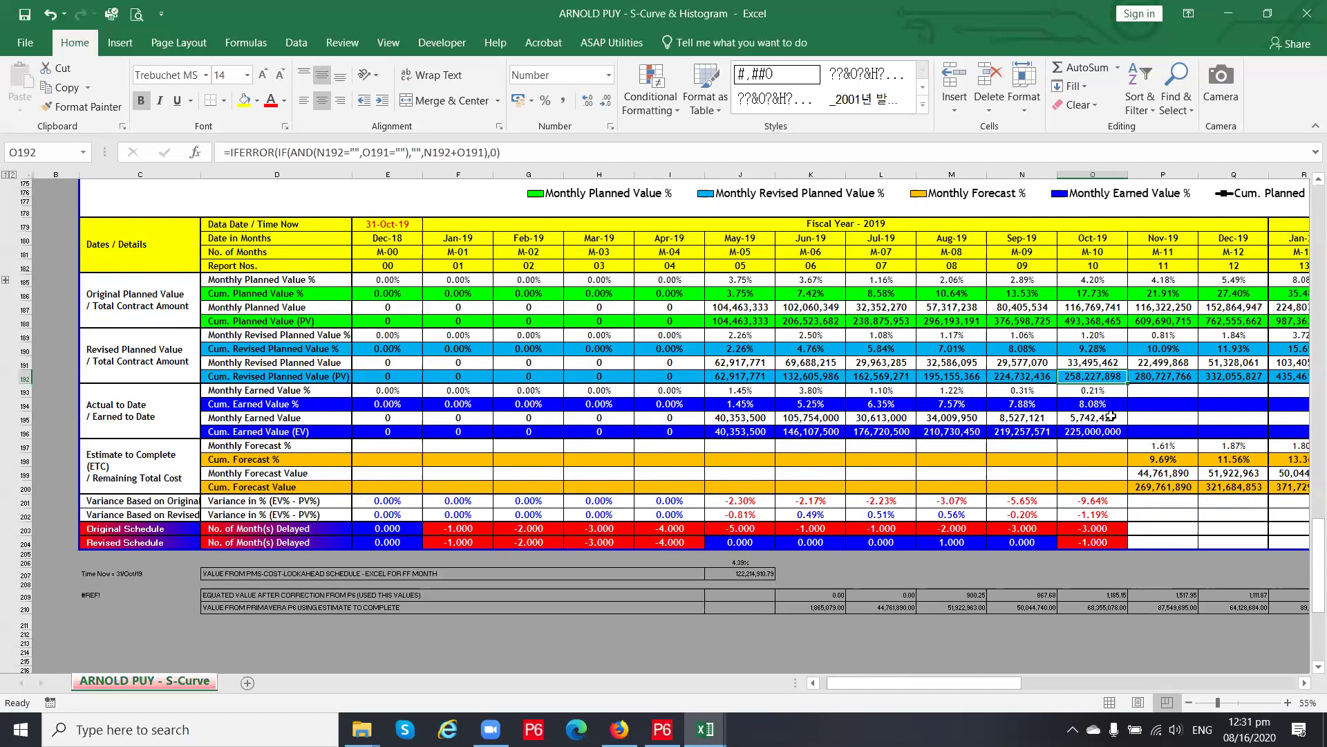
pyautogui.click(1095, 431)
pyautogui.write('5')
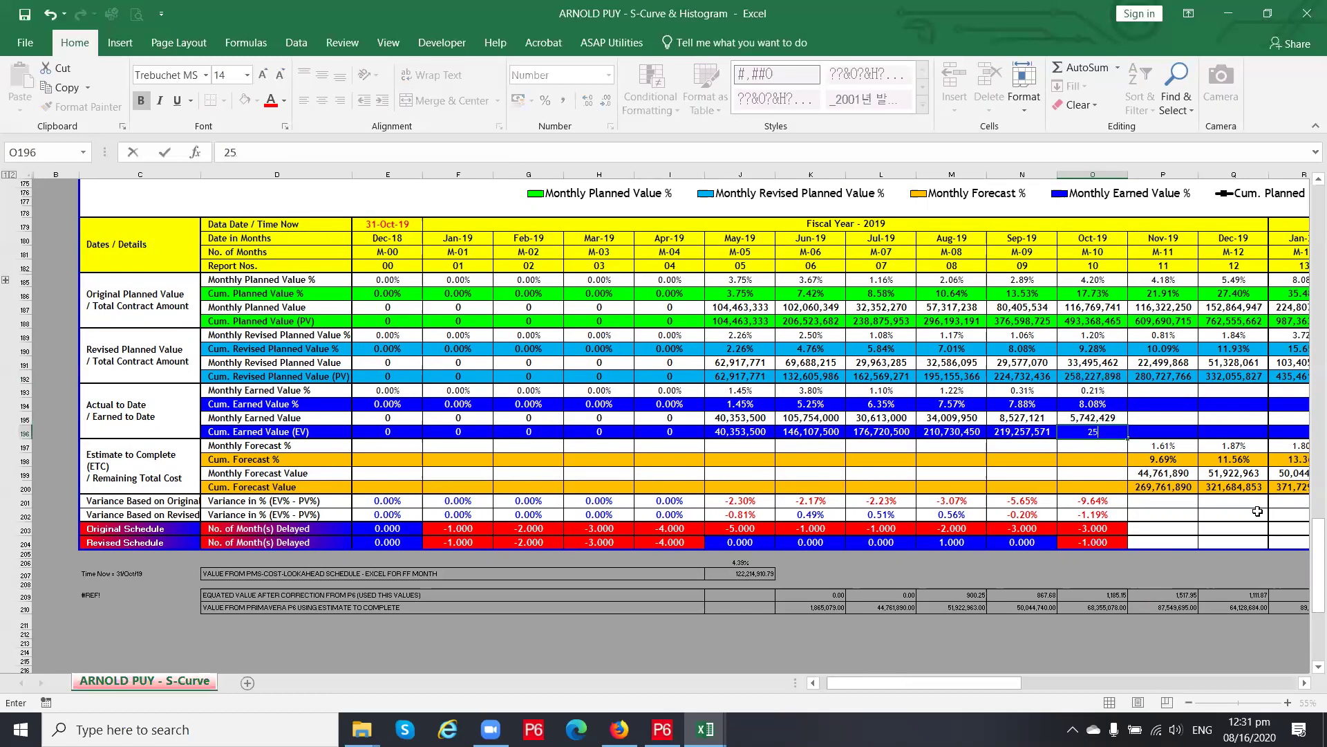
pyautogui.write('8,')
pyautogui.write('227,')
pyautogui.write('898')
pyautogui.press('Return')
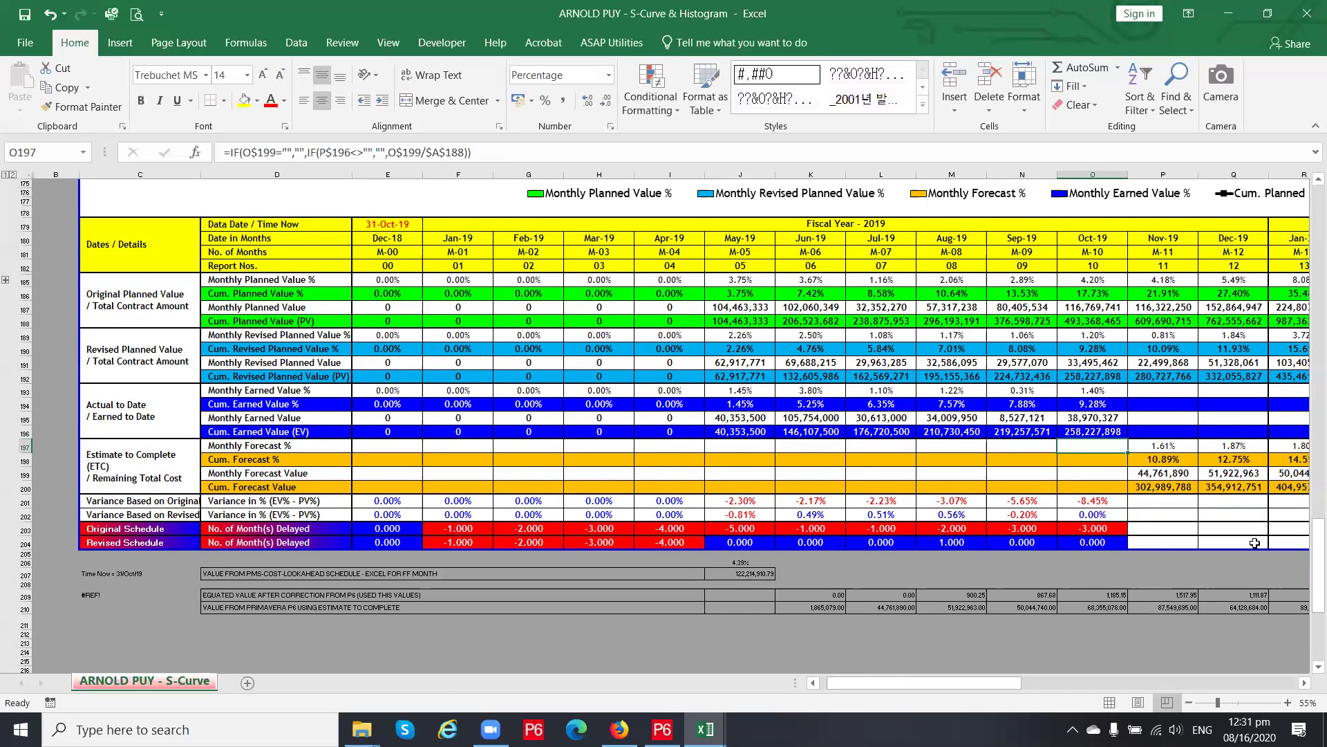
# Verify the Oct-19 revised schedule delay is 0.000 and earned matches revised planned percentage
pyautogui.click(1095, 542)
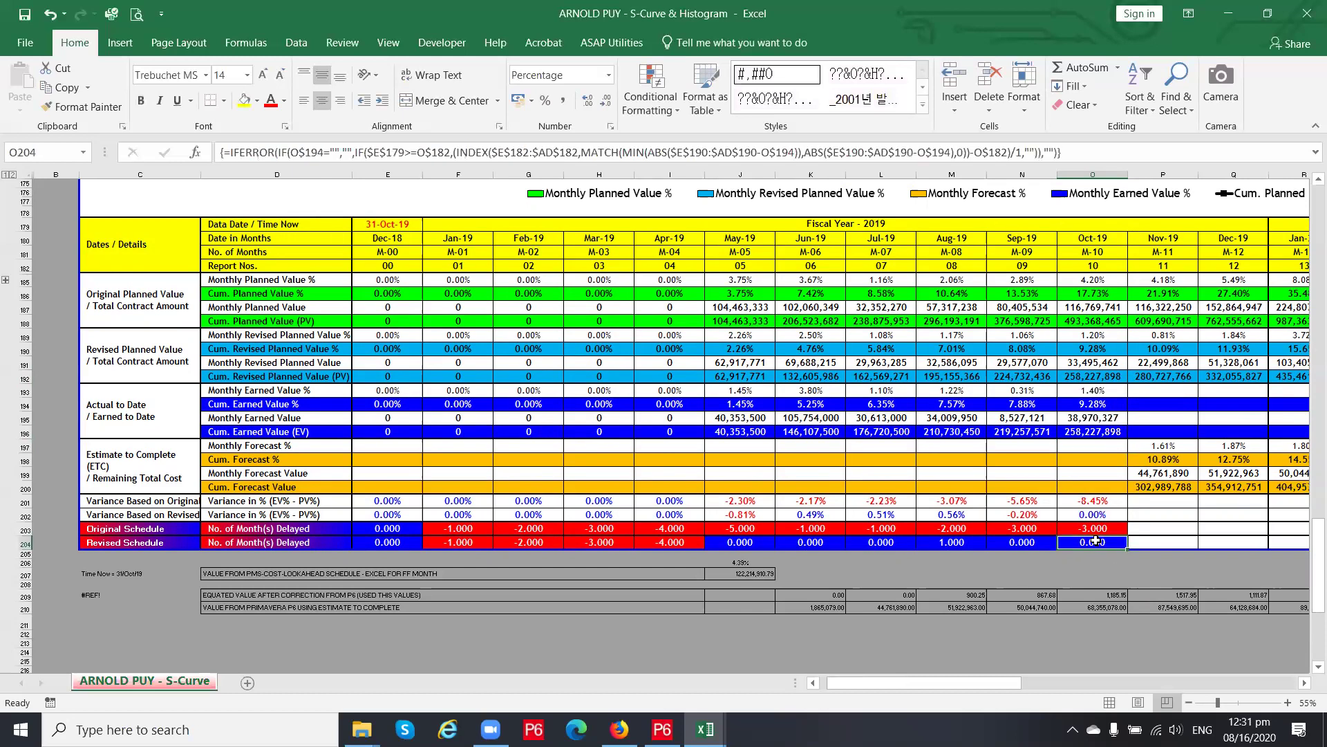
pyautogui.click(1100, 410)
pyautogui.click(1099, 347)
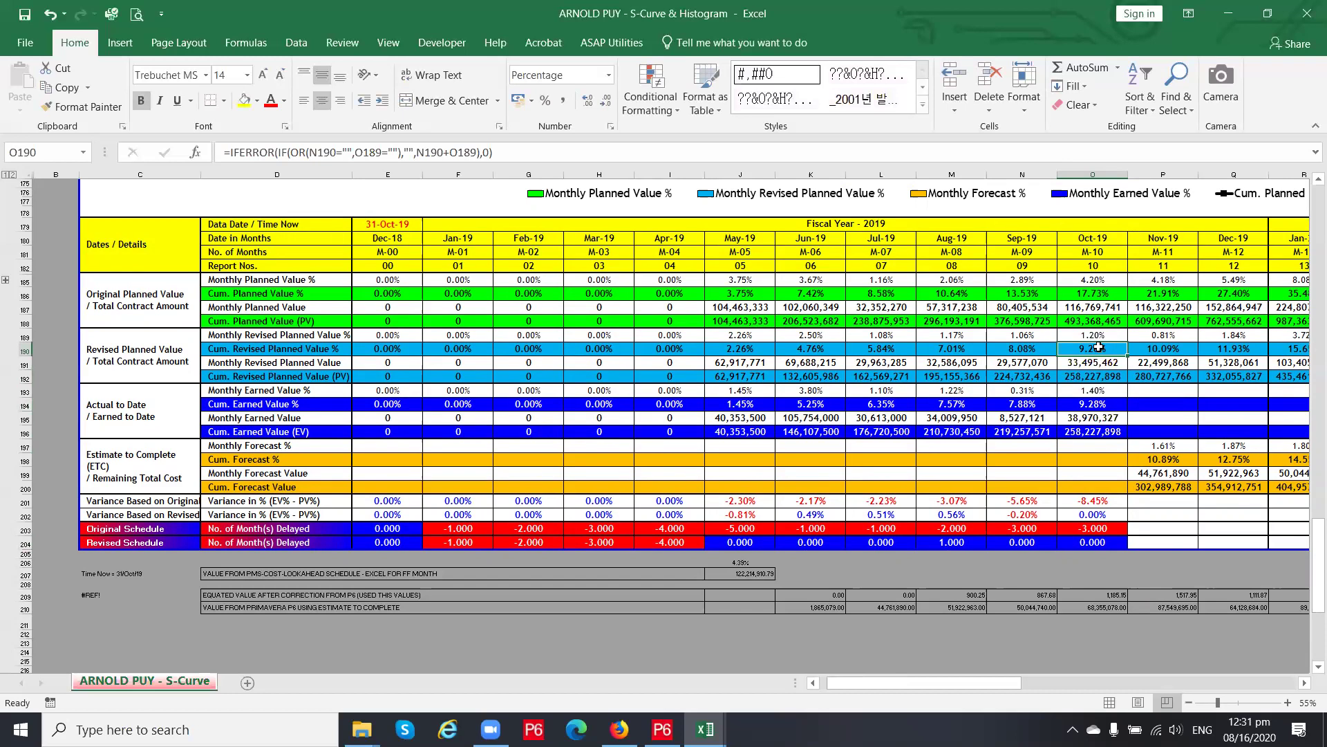
pyautogui.scroll(1, 1066, 550)
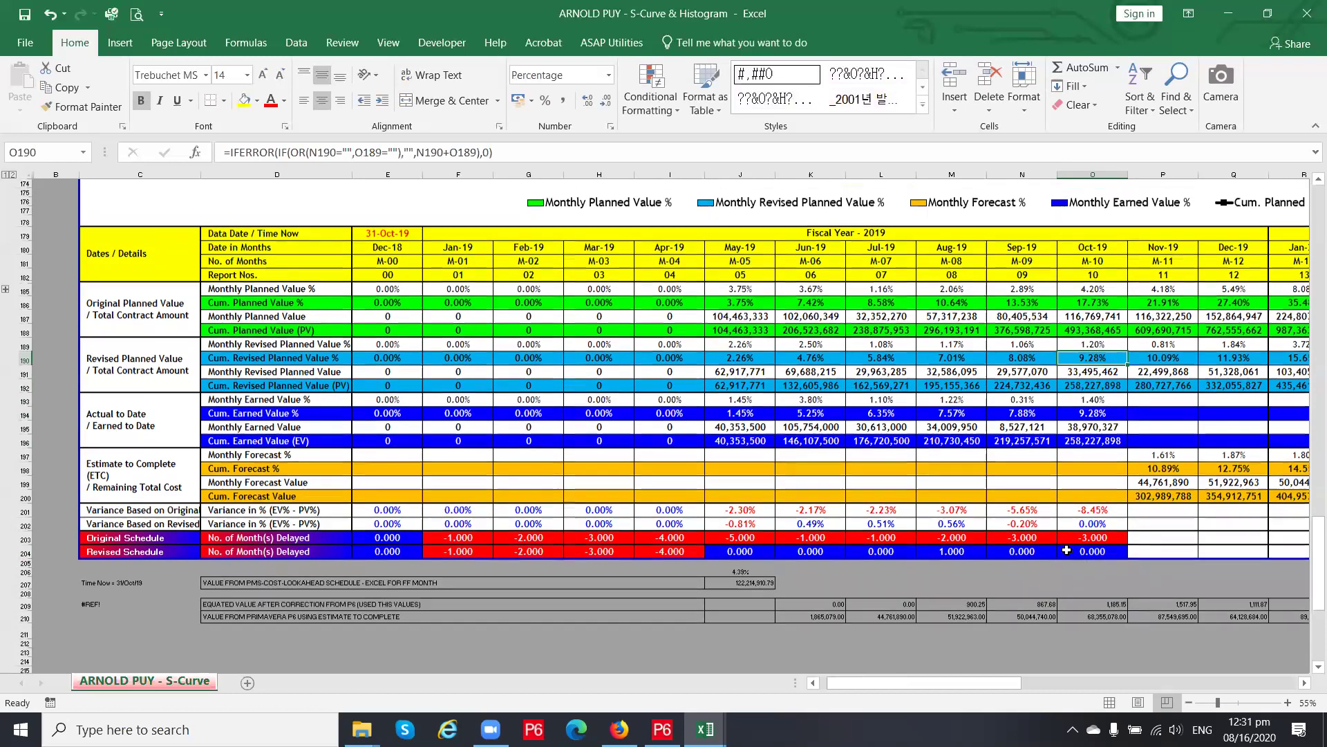
pyautogui.scroll(15, 1067, 550)
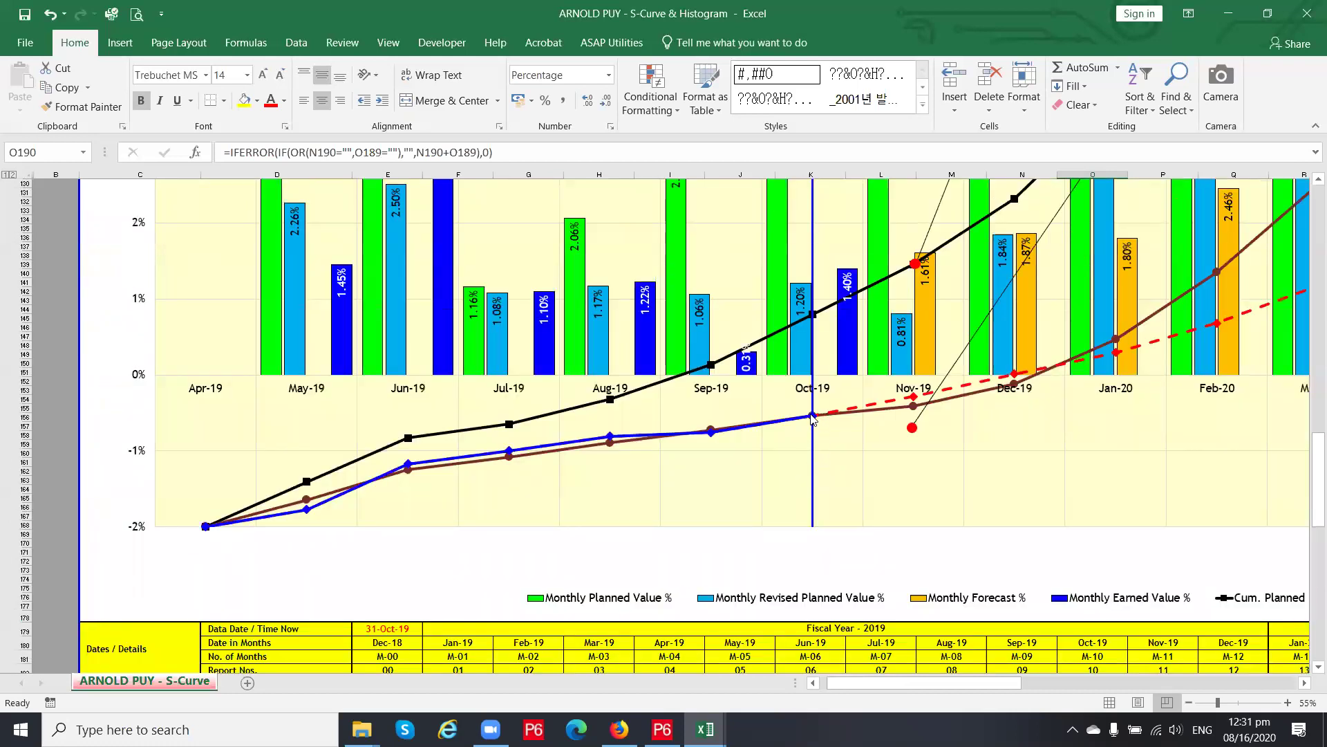
pyautogui.moveTo(774, 424)
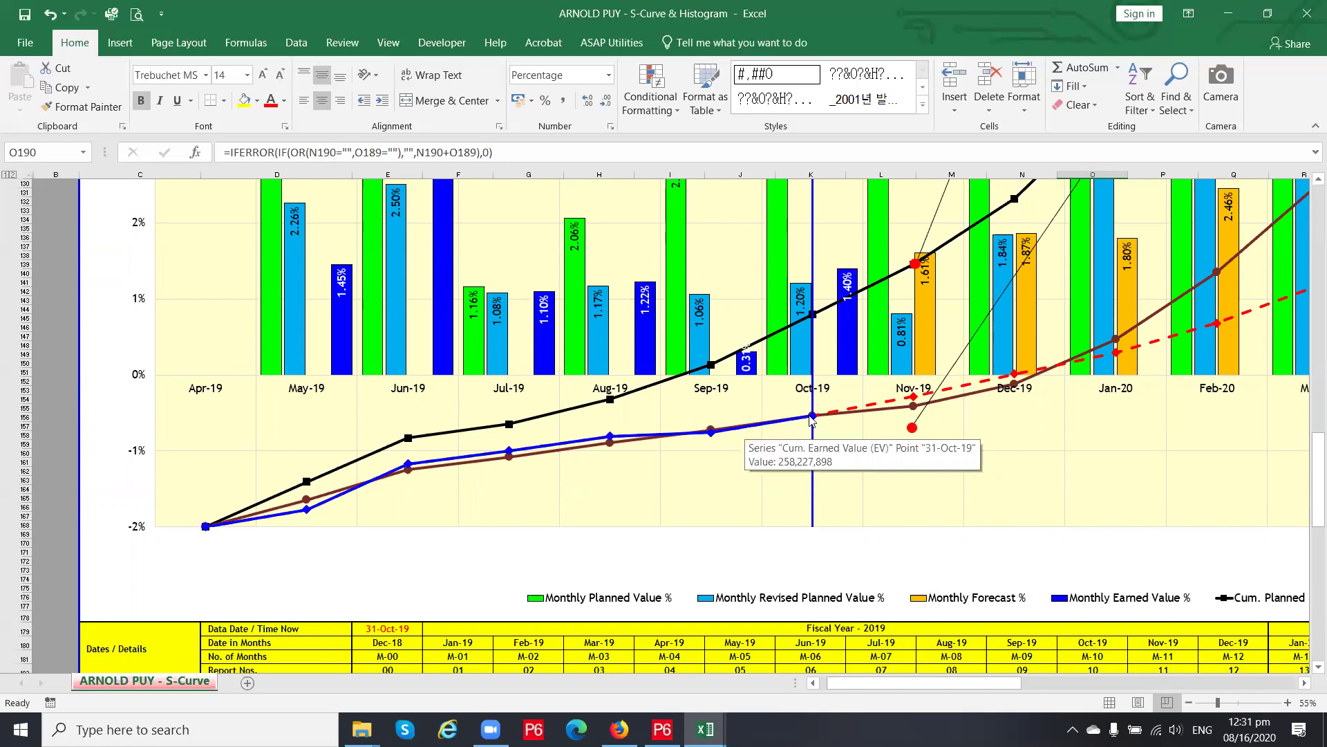
pyautogui.moveTo(814, 418)
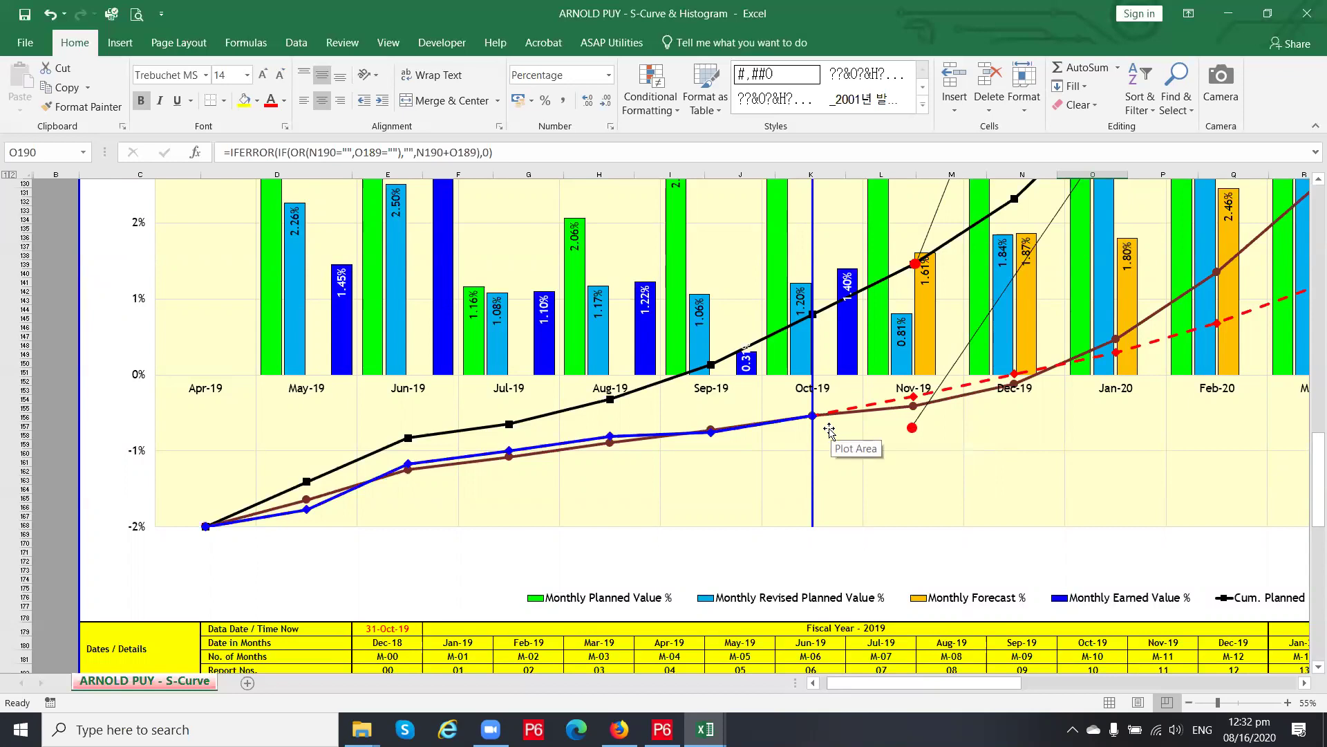
pyautogui.scroll(-13, 831, 429)
pyautogui.click(1106, 570)
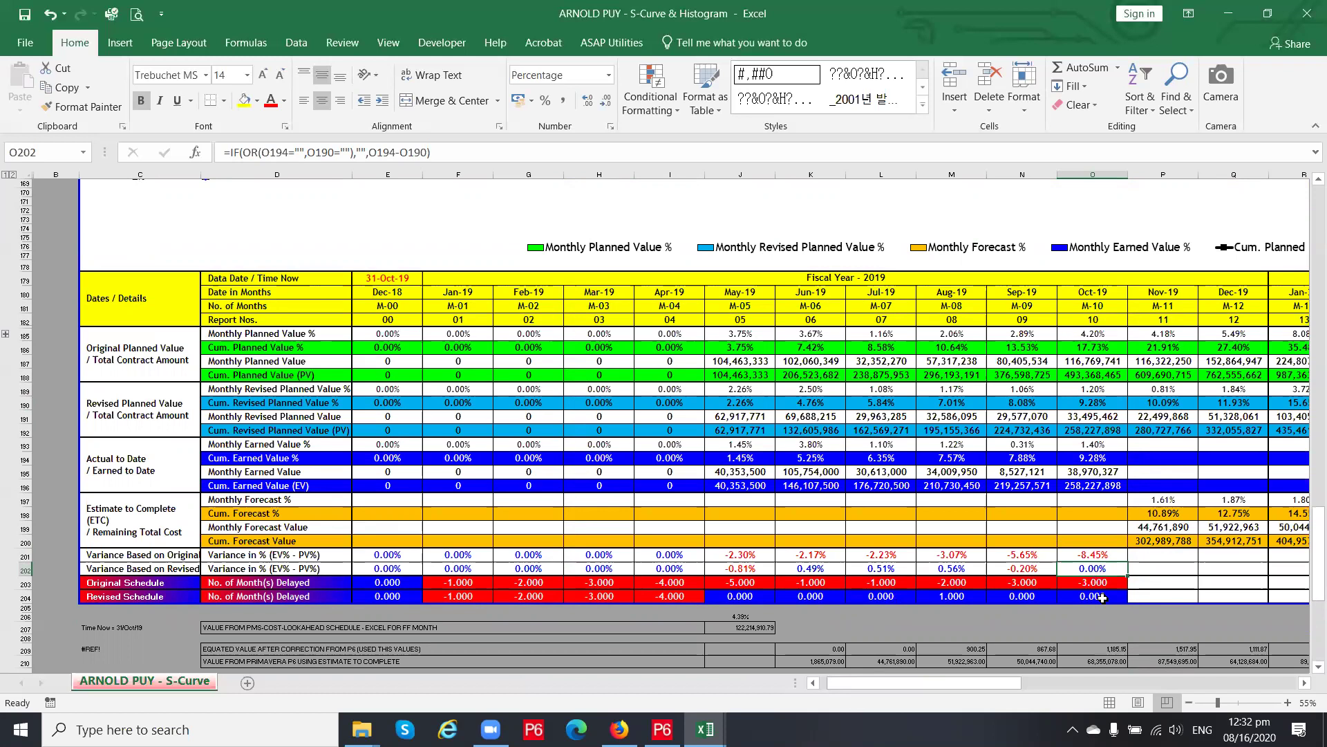
pyautogui.click(1103, 598)
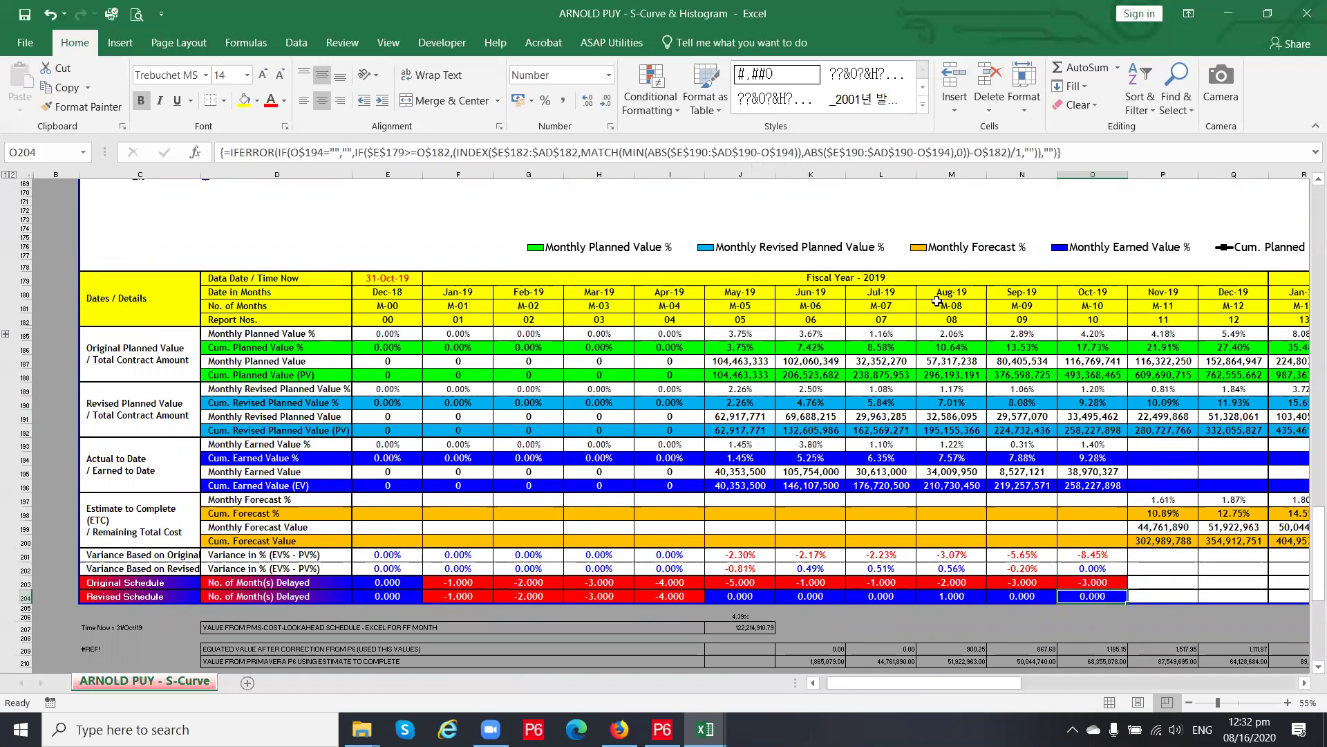
pyautogui.scroll(3, 1182, 573)
pyautogui.scroll(4, 1177, 575)
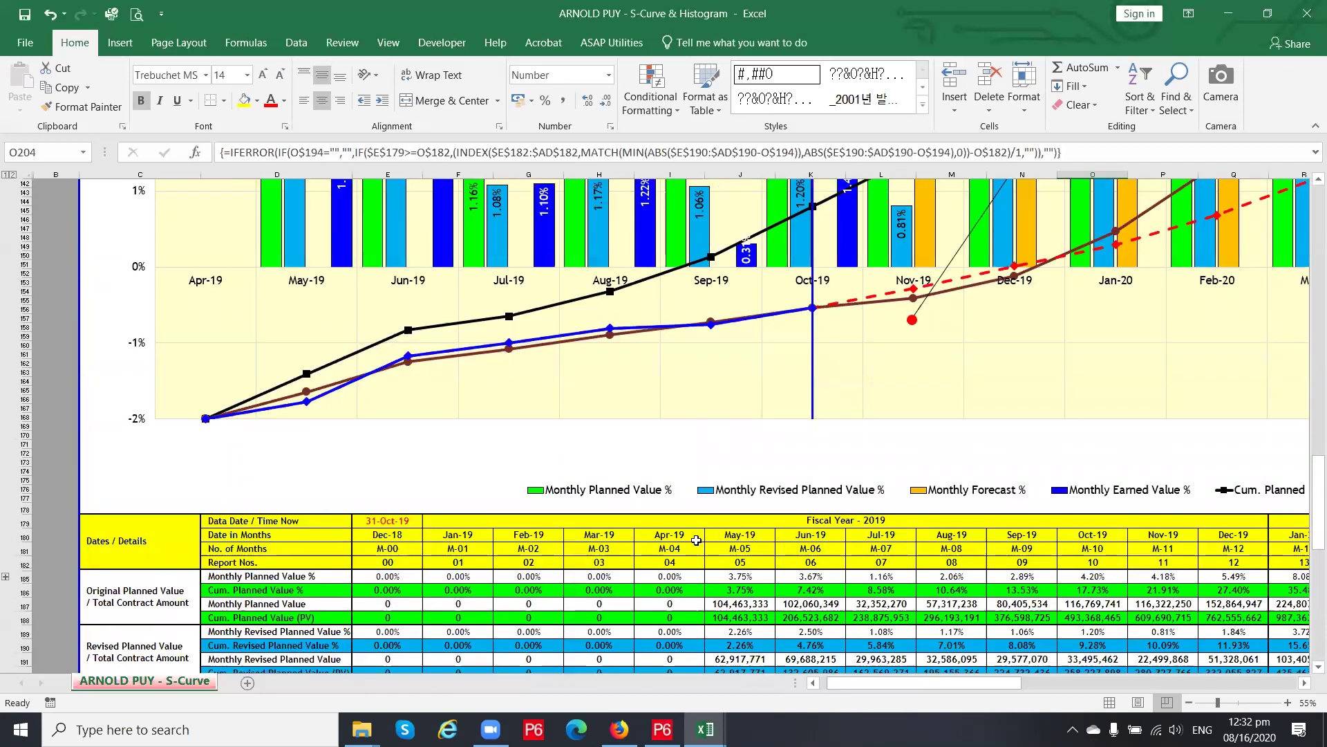
pyautogui.scroll(-3, 631, 538)
pyautogui.scroll(-3, 631, 538)
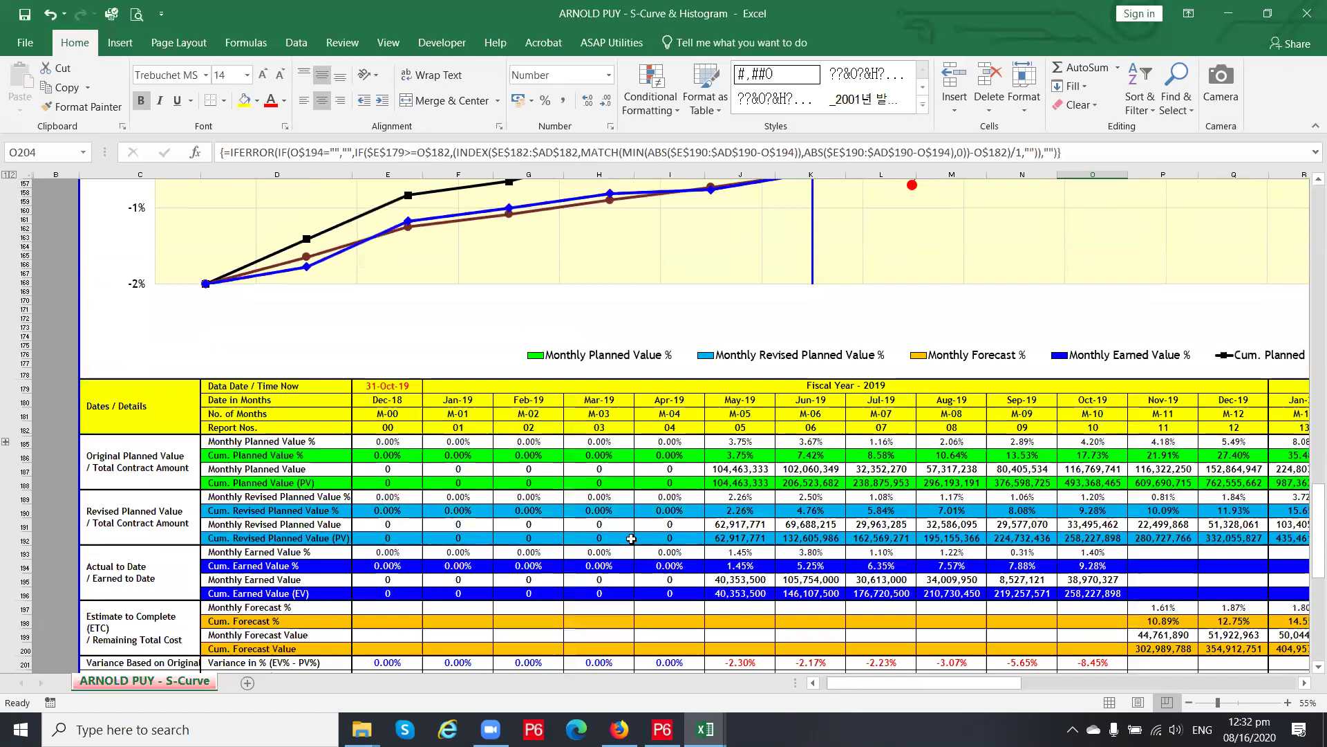
pyautogui.keyDown('ctrl'); pyautogui.scroll(-1, 631, 539); pyautogui.keyUp('ctrl')
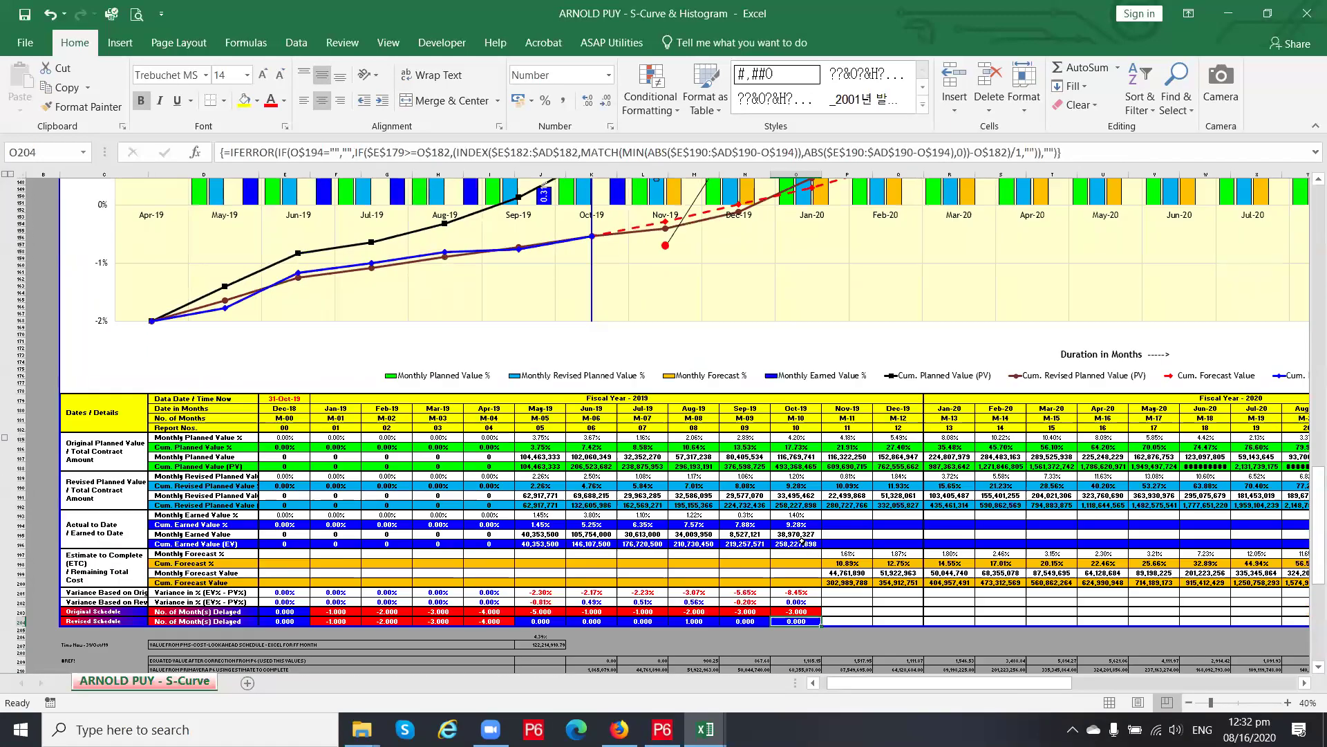
pyautogui.click(800, 544)
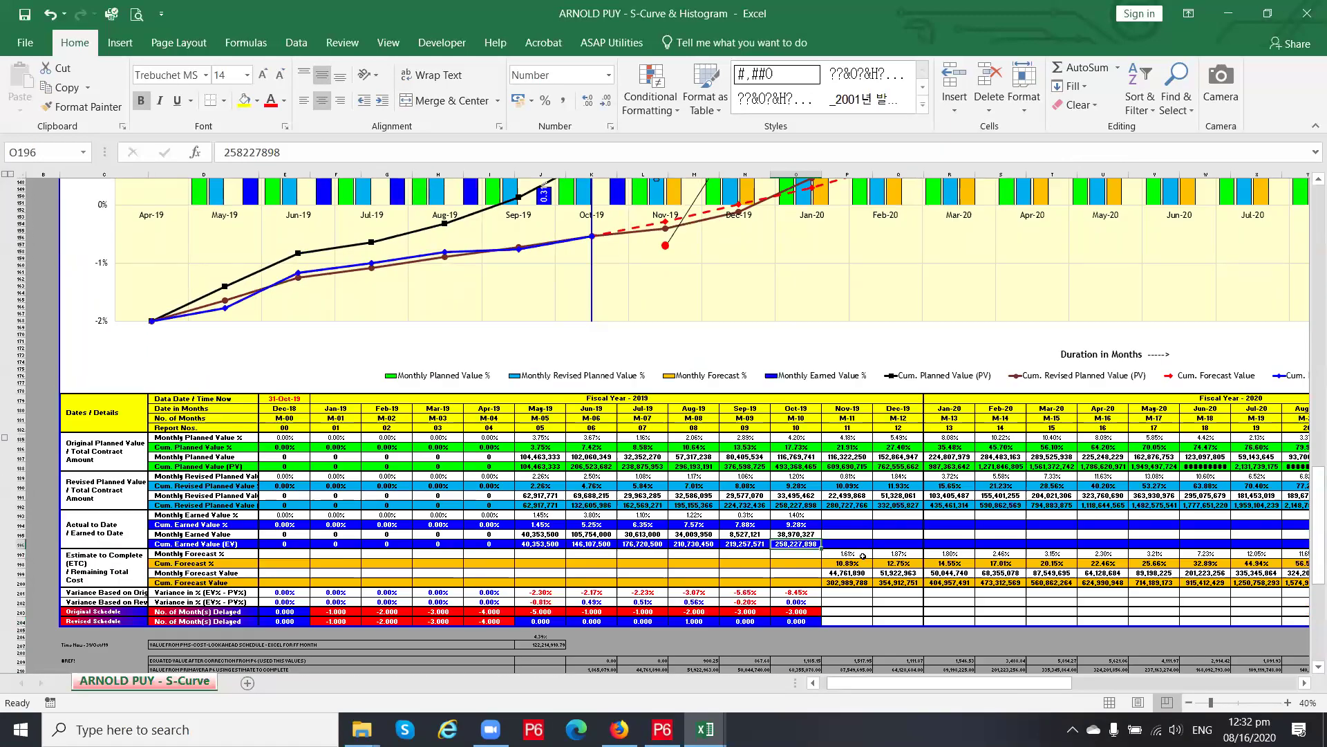
pyautogui.click(793, 621)
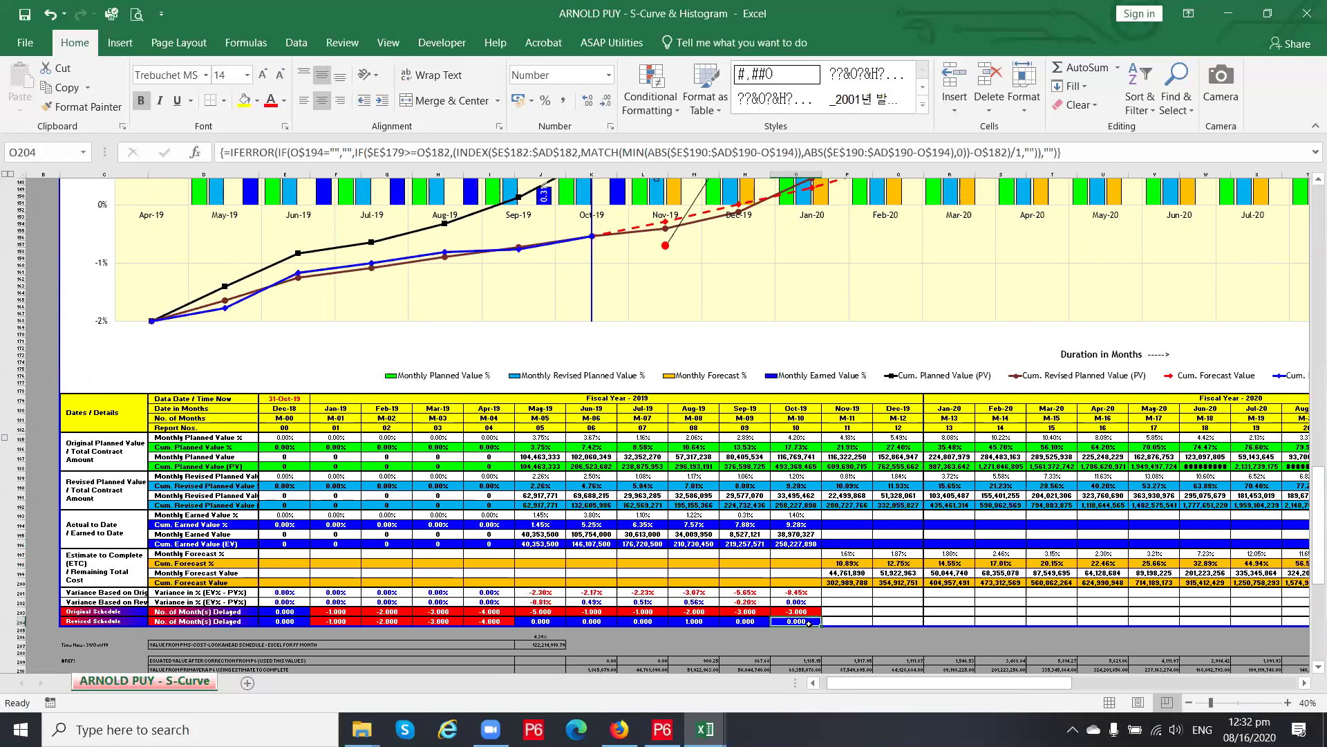
pyautogui.scroll(18, 806, 608)
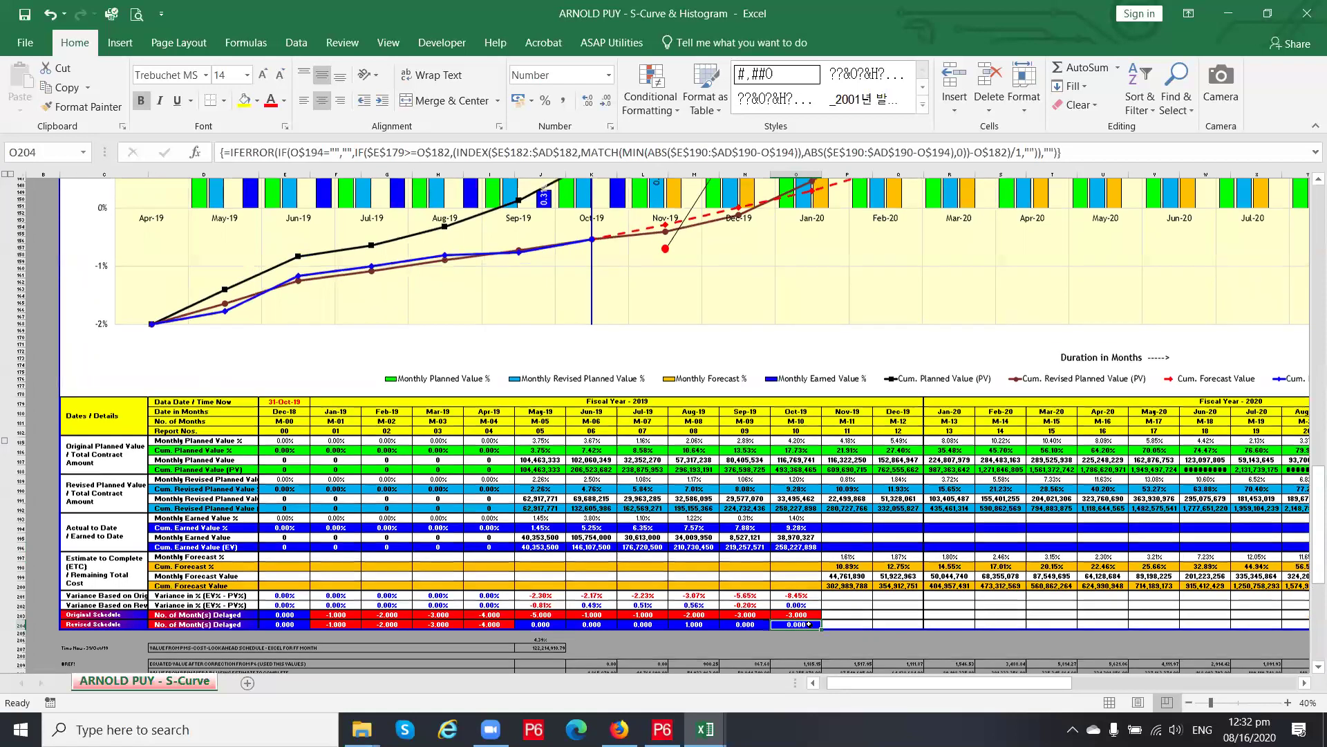
pyautogui.moveTo(797, 509)
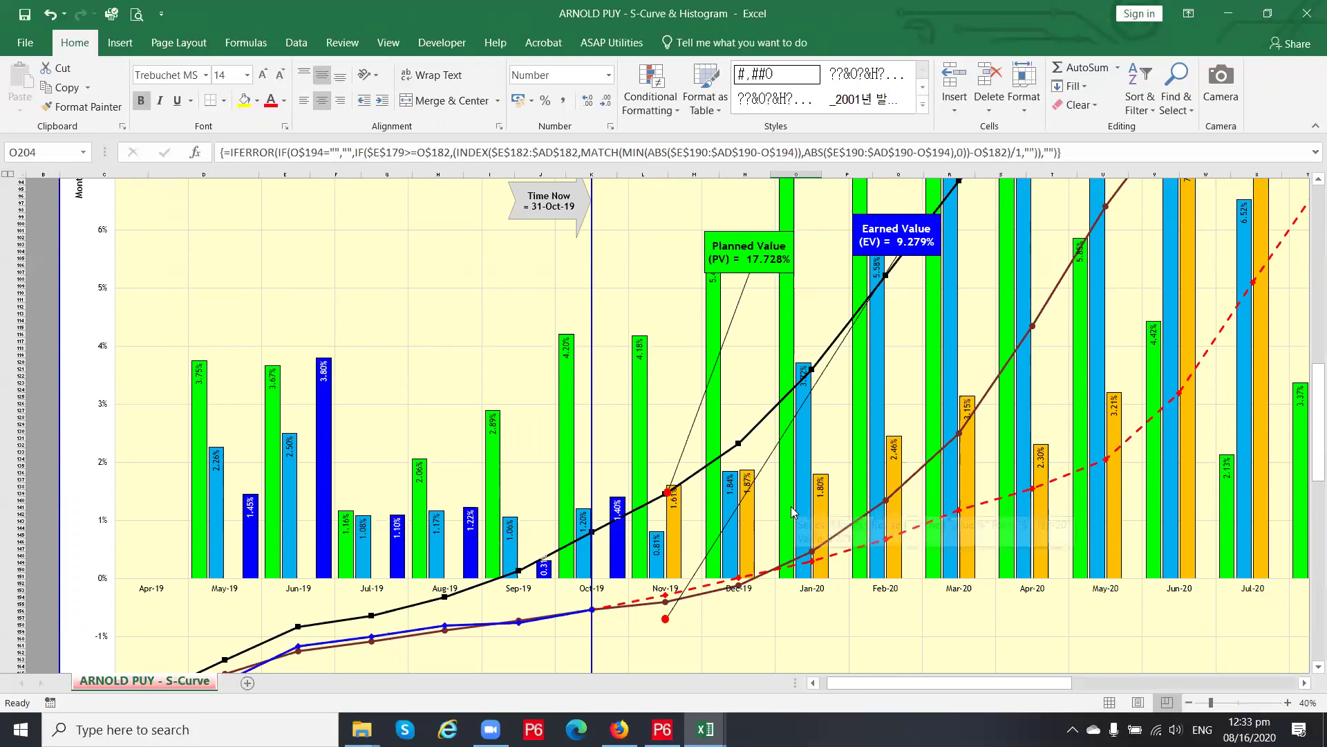
pyautogui.scroll(-9, 795, 509)
pyautogui.scroll(-4, 775, 515)
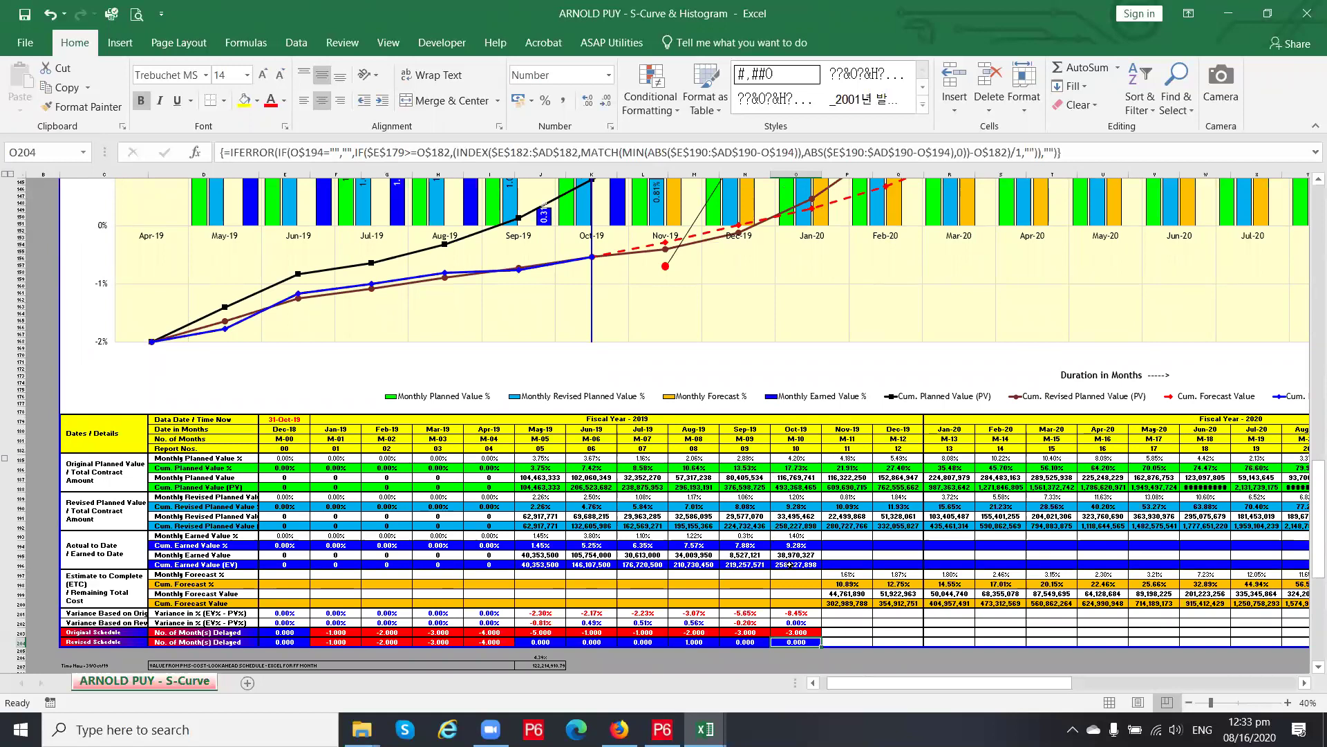
pyautogui.scroll(8, 790, 565)
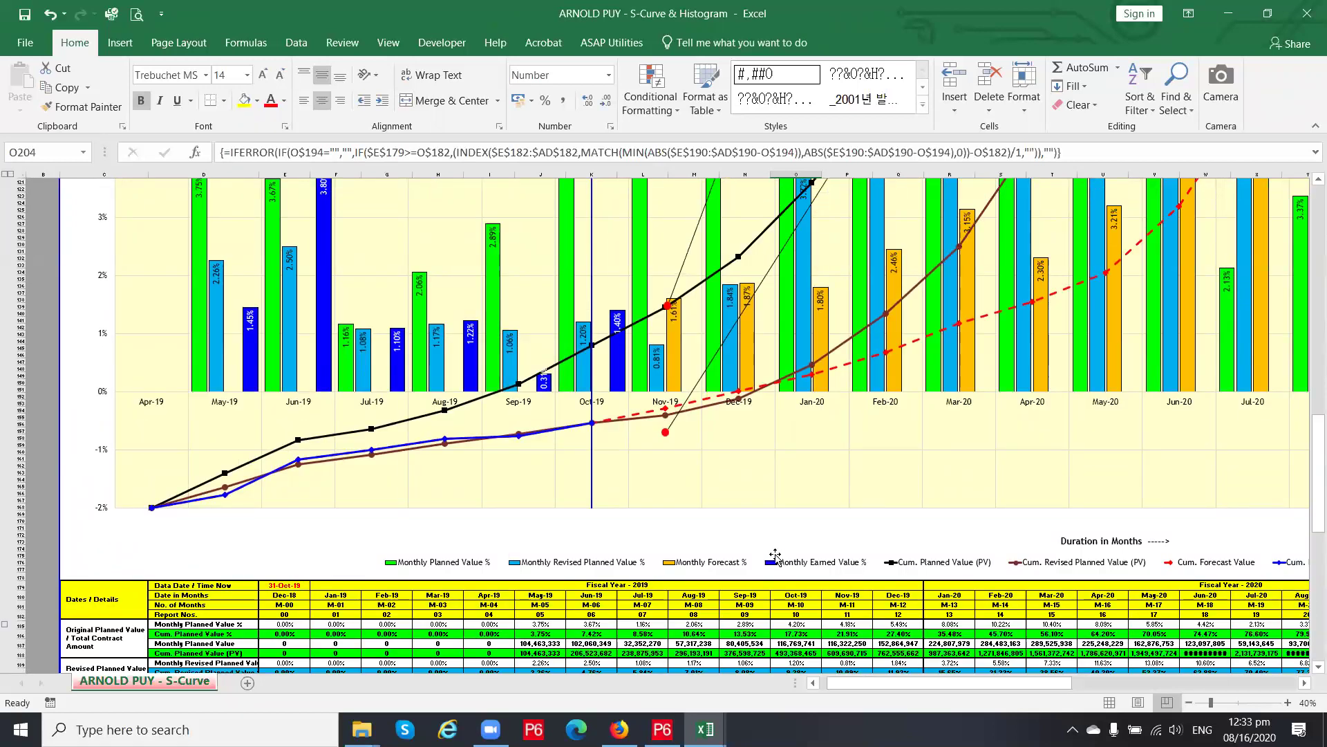
pyautogui.scroll(10, 774, 555)
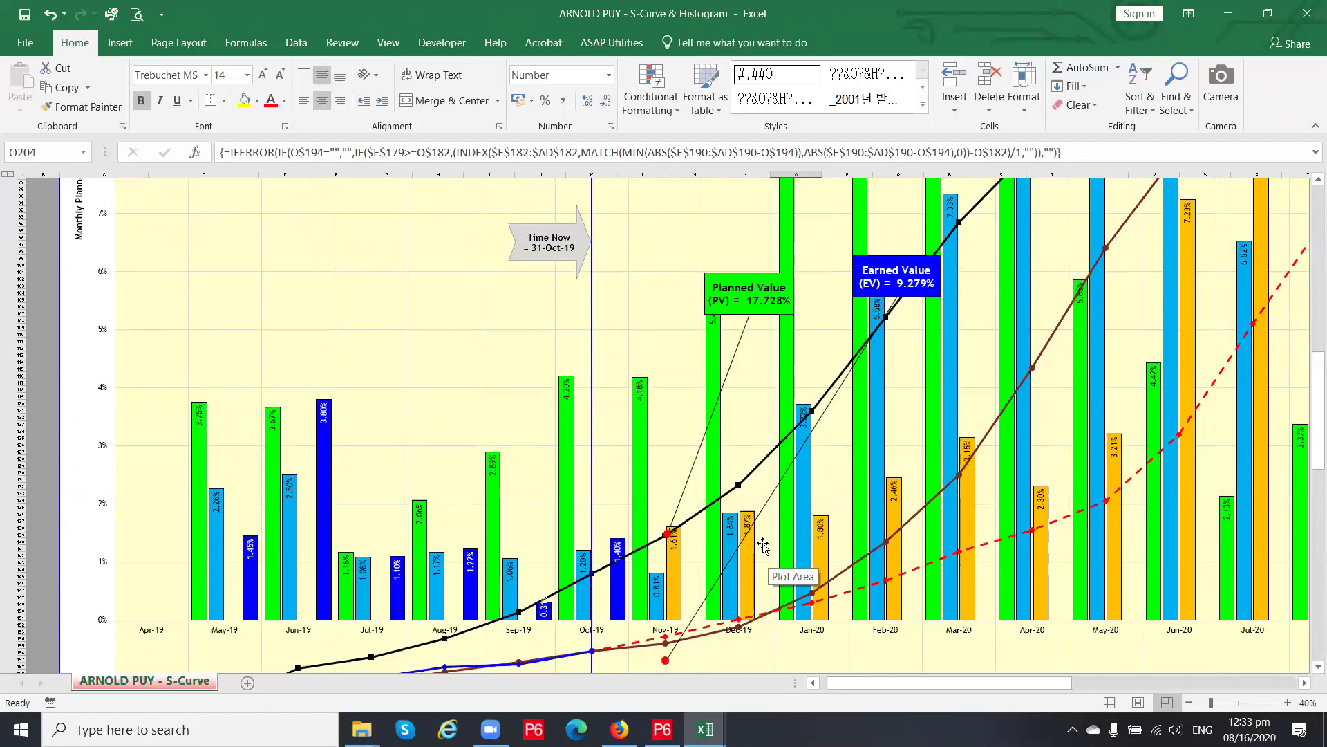
pyautogui.scroll(-18, 763, 546)
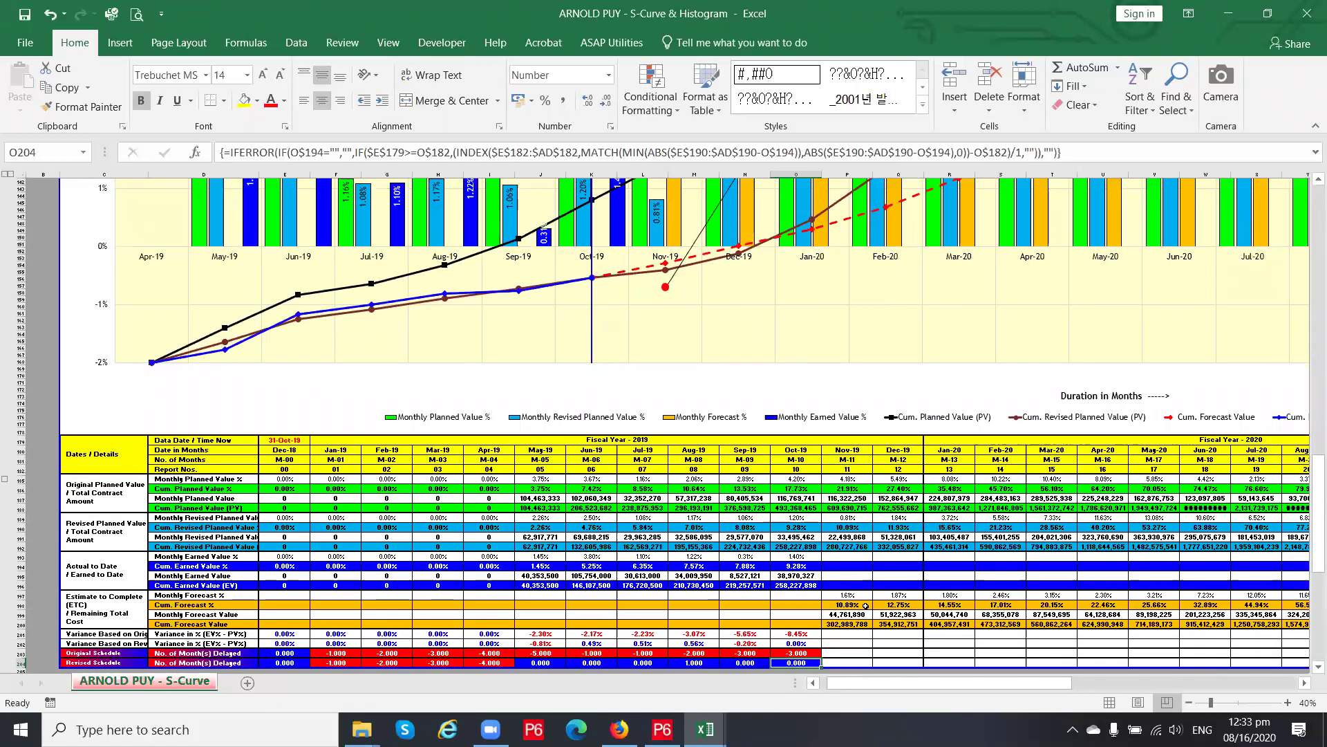
pyautogui.scroll(15, 778, 555)
pyautogui.scroll(5, 805, 453)
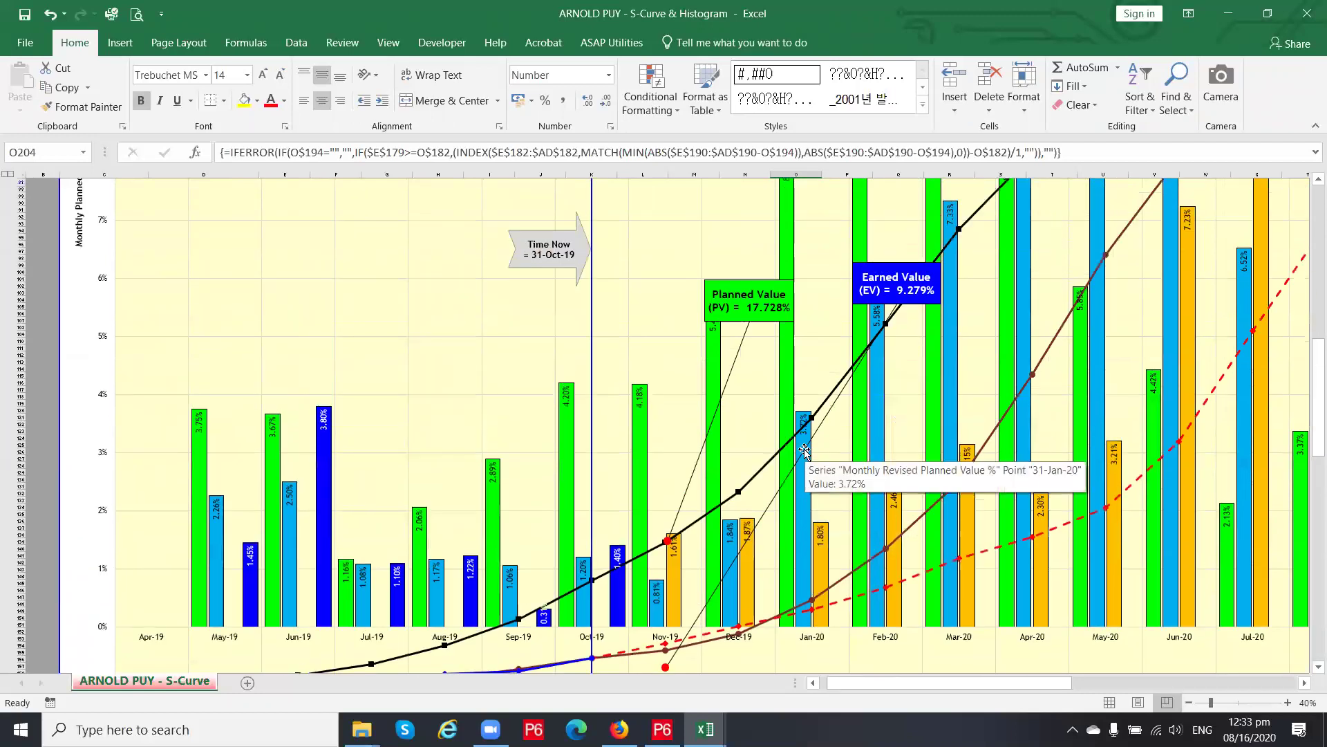
pyautogui.scroll(3, 804, 450)
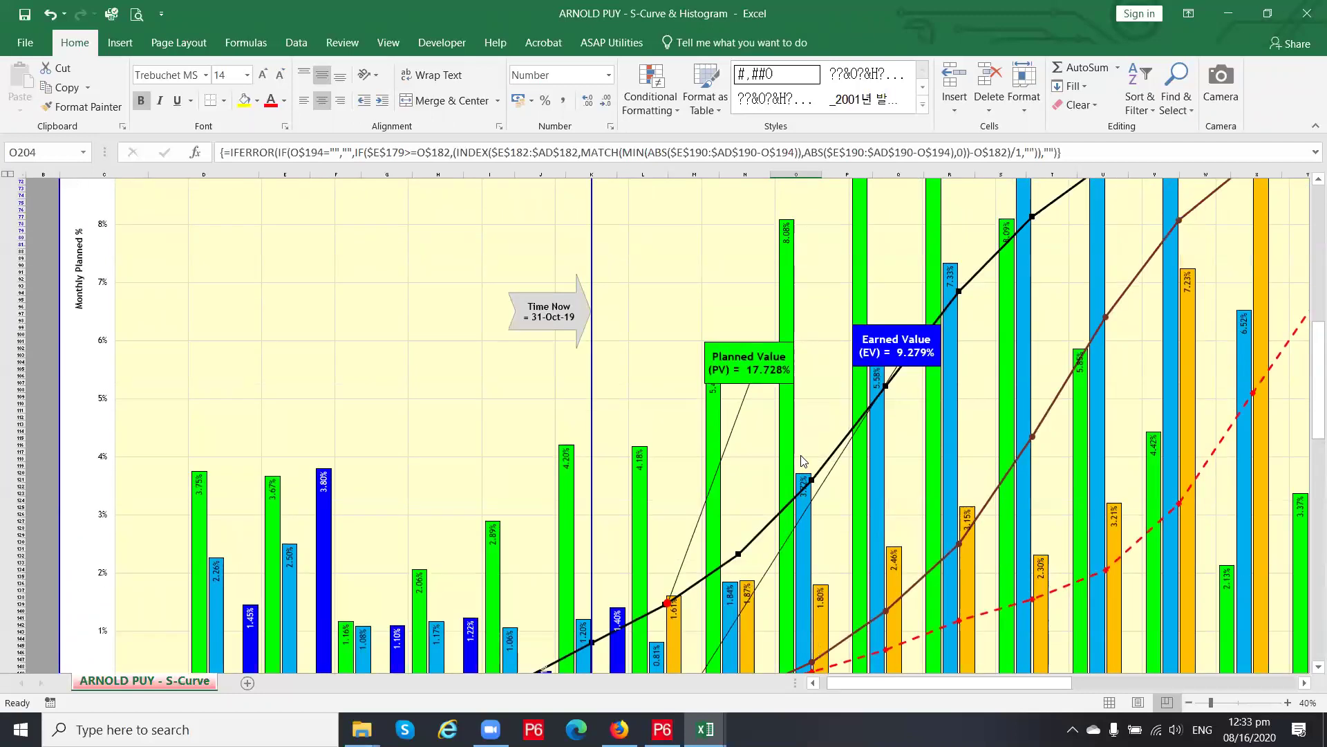
pyautogui.scroll(9, 803, 459)
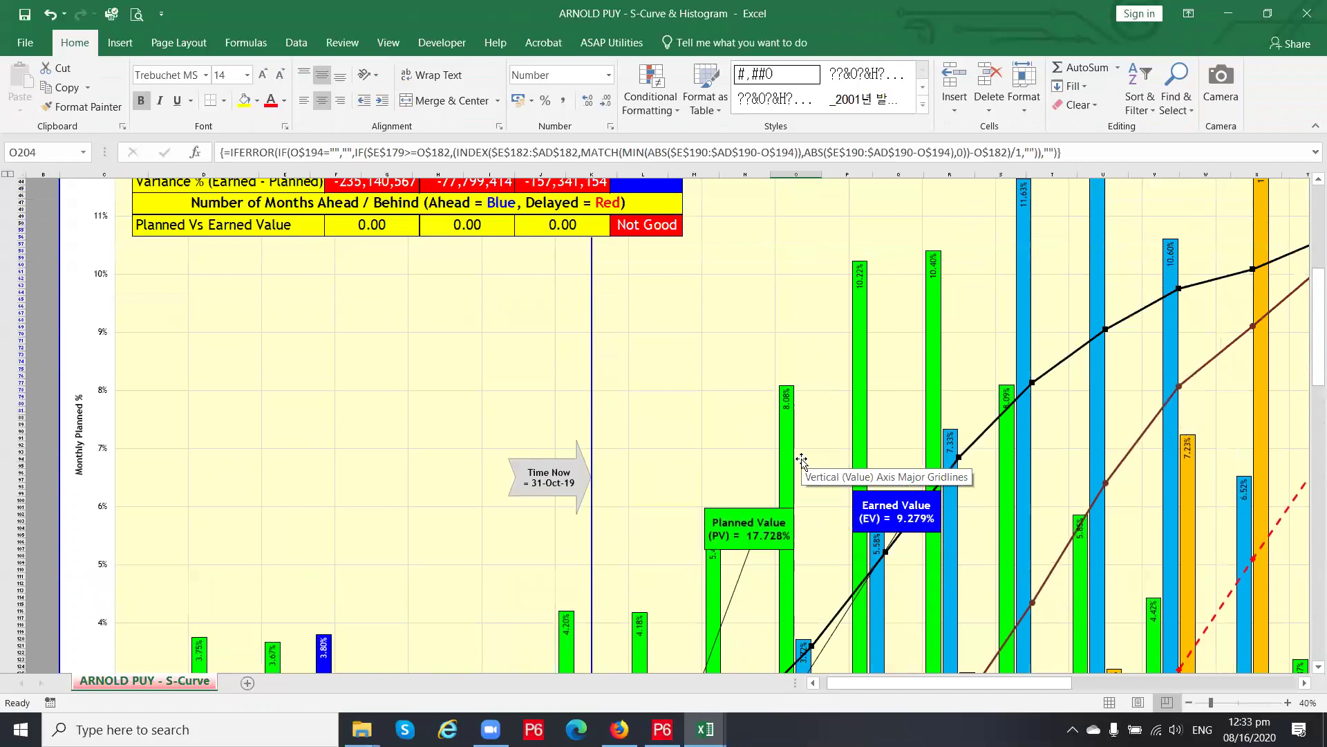
pyautogui.scroll(-20, 802, 461)
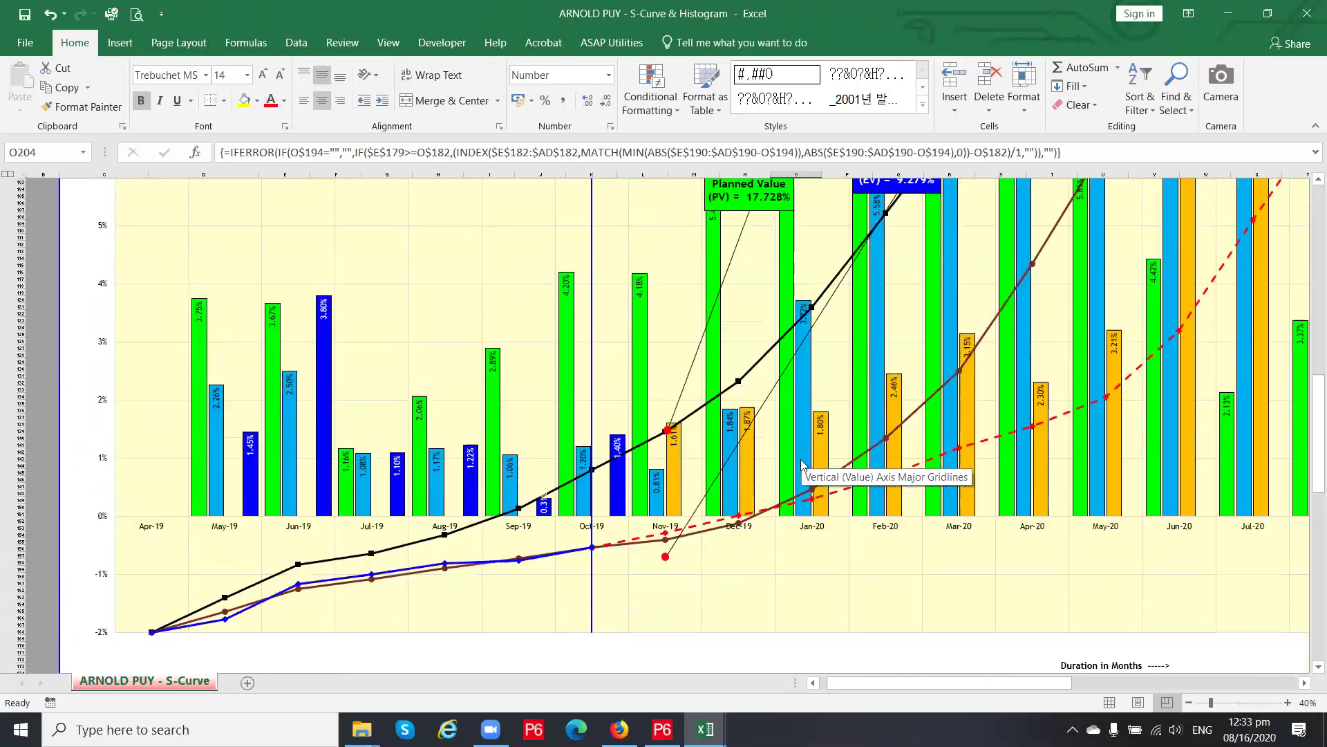
pyautogui.scroll(-9, 802, 461)
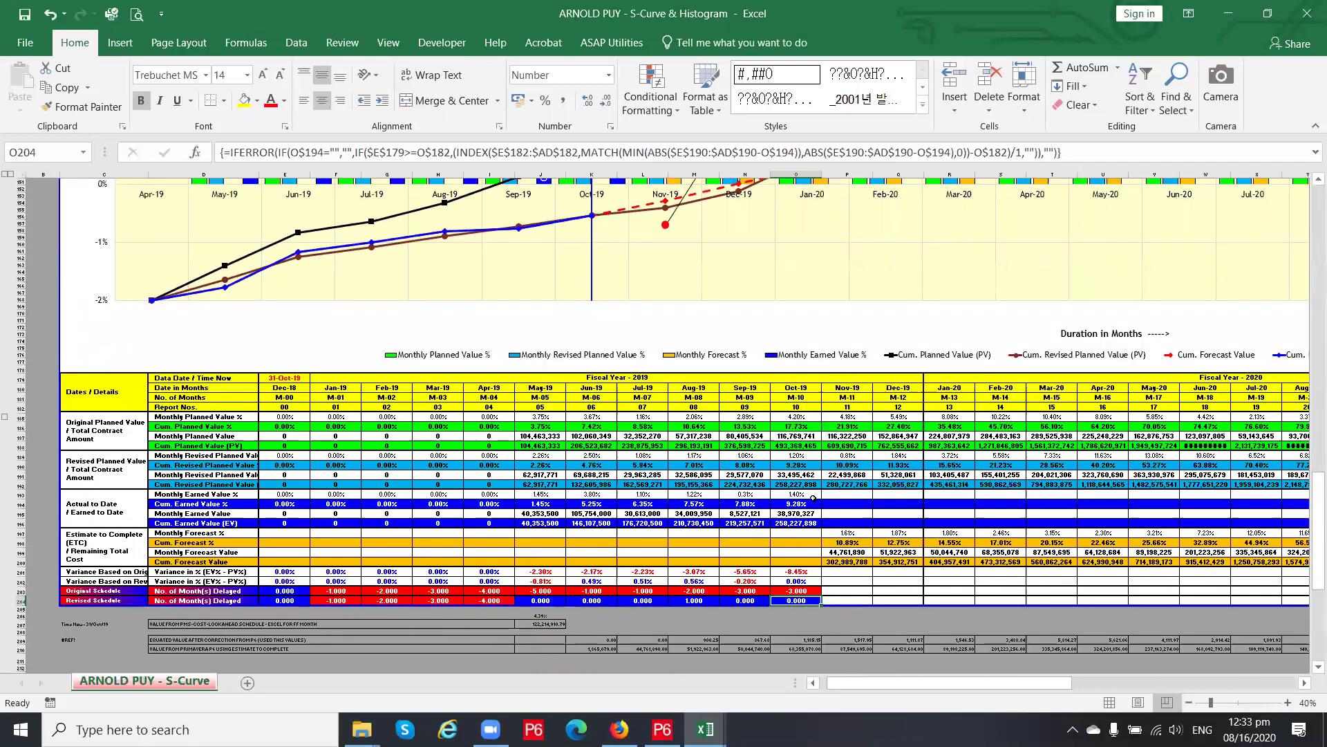
pyautogui.click(813, 524)
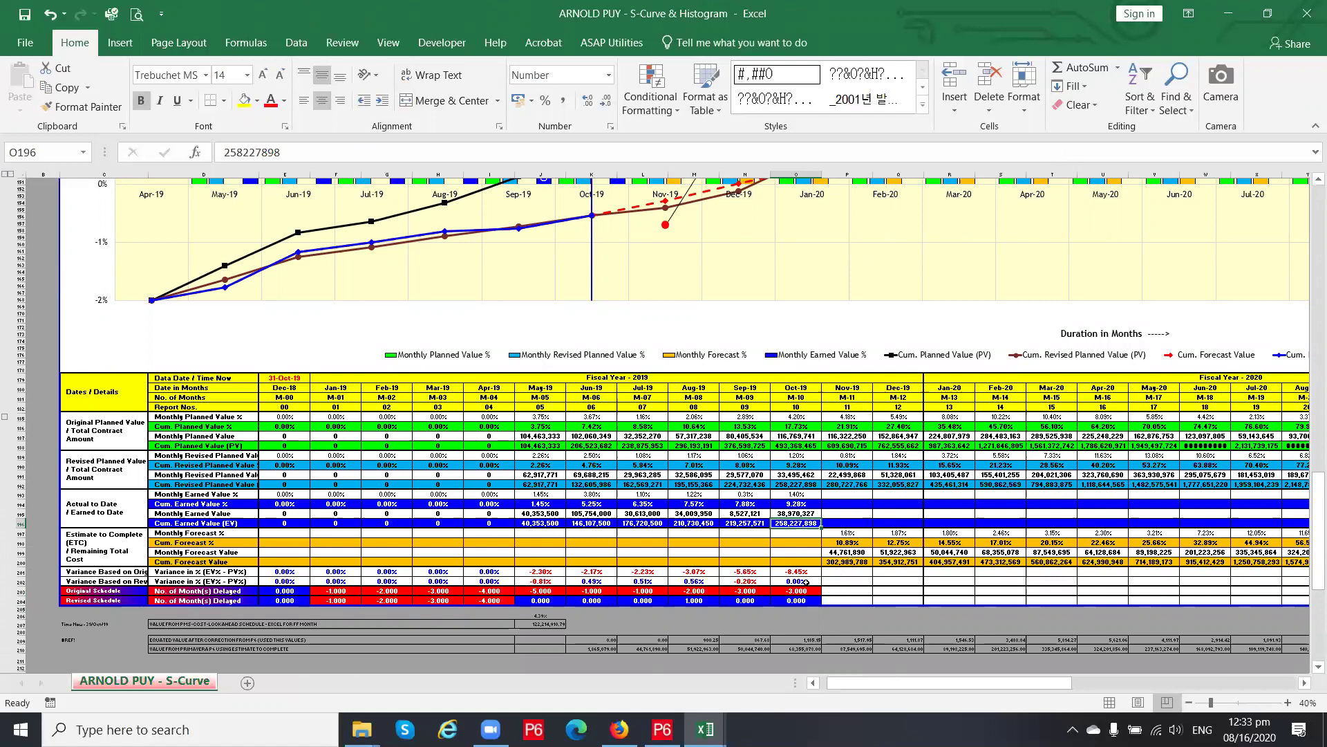
pyautogui.click(806, 582)
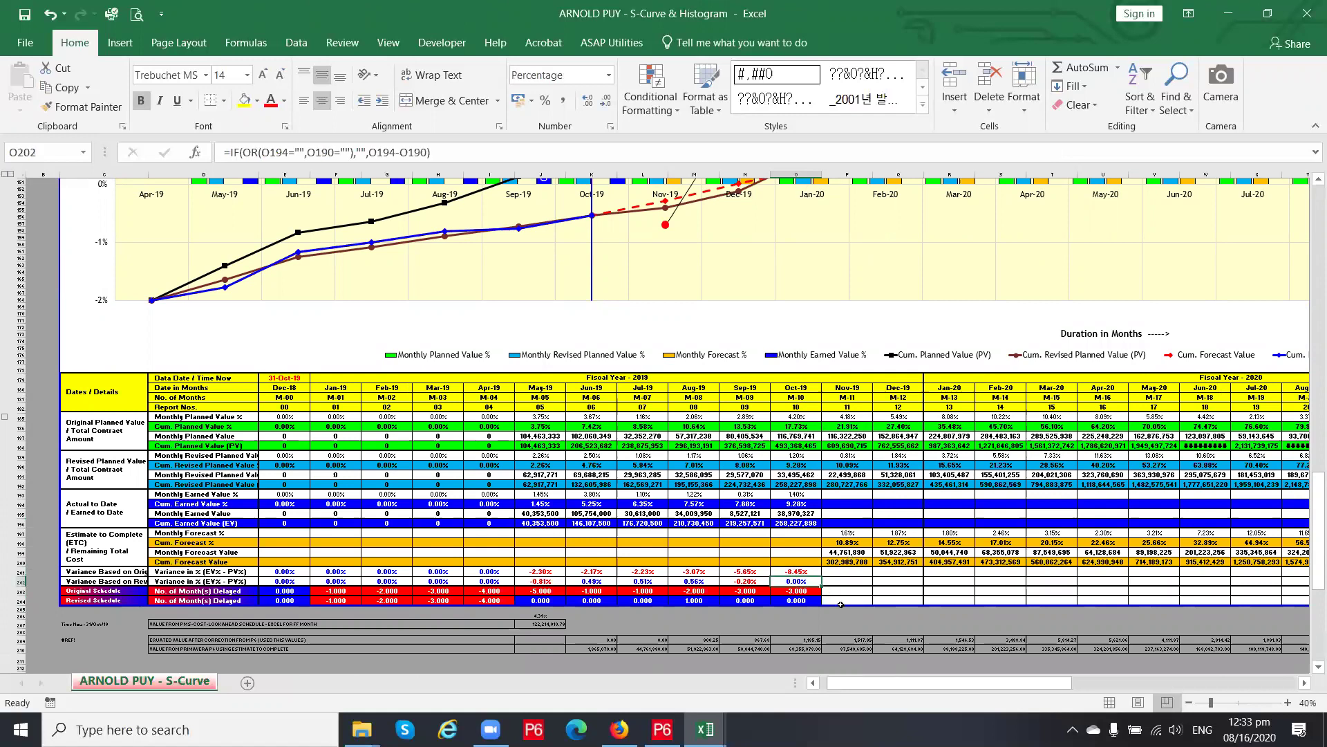
pyautogui.scroll(1, 841, 605)
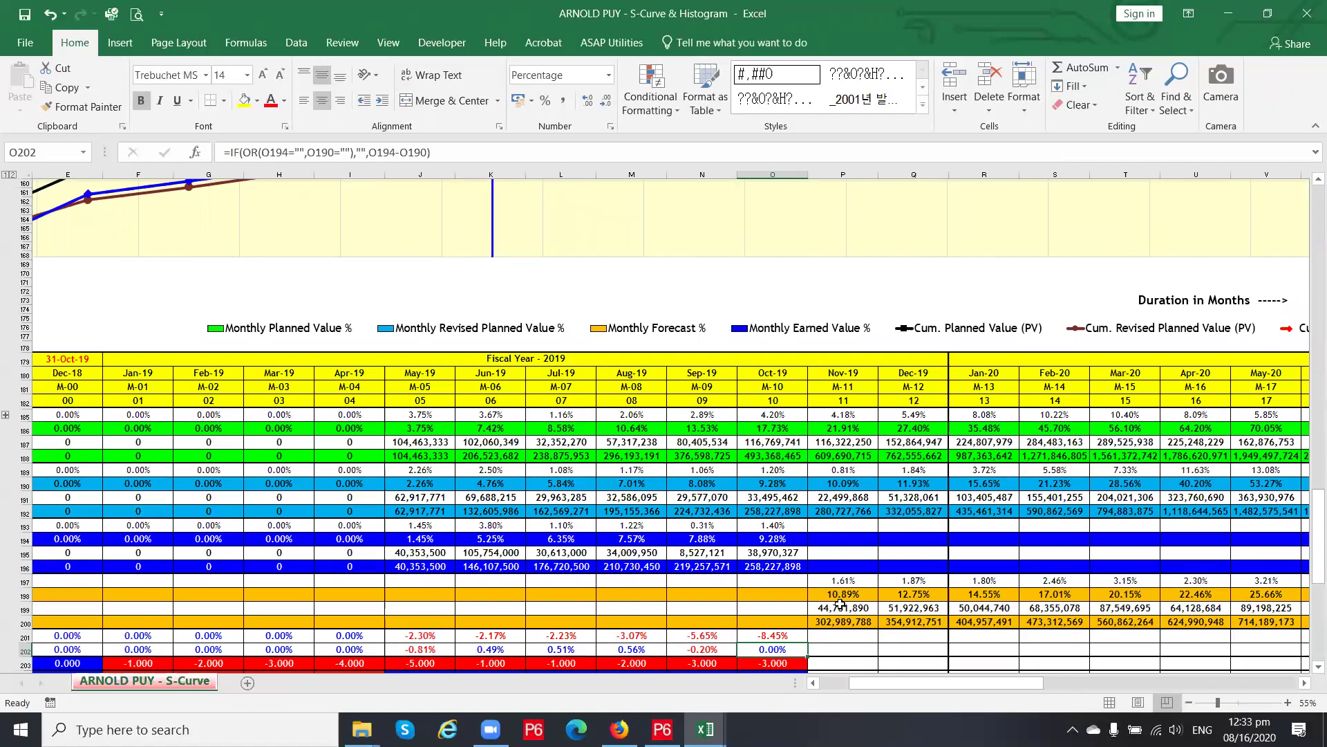
pyautogui.scroll(-4, 841, 605)
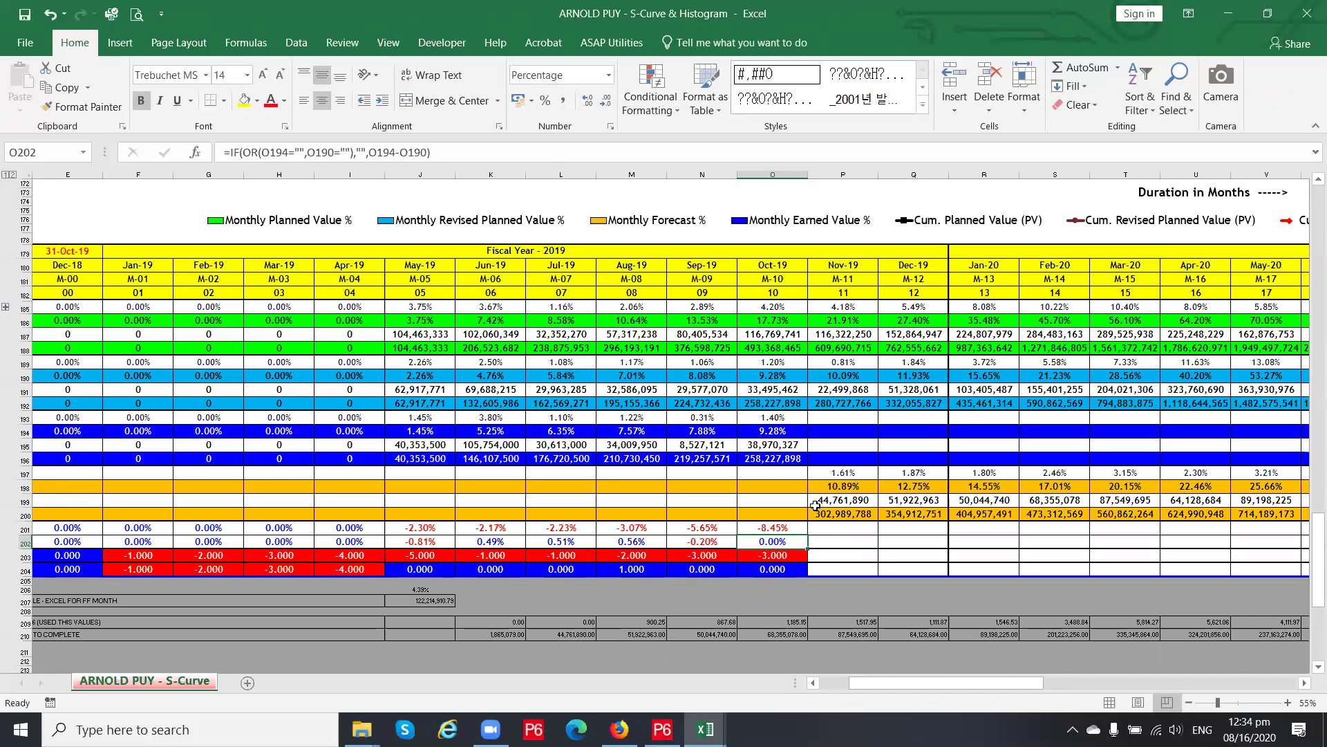
# Check the Oct-19 earned value and the Nov-19 and AG–AI199 forecast value formulas
pyautogui.scroll(2, 816, 506)
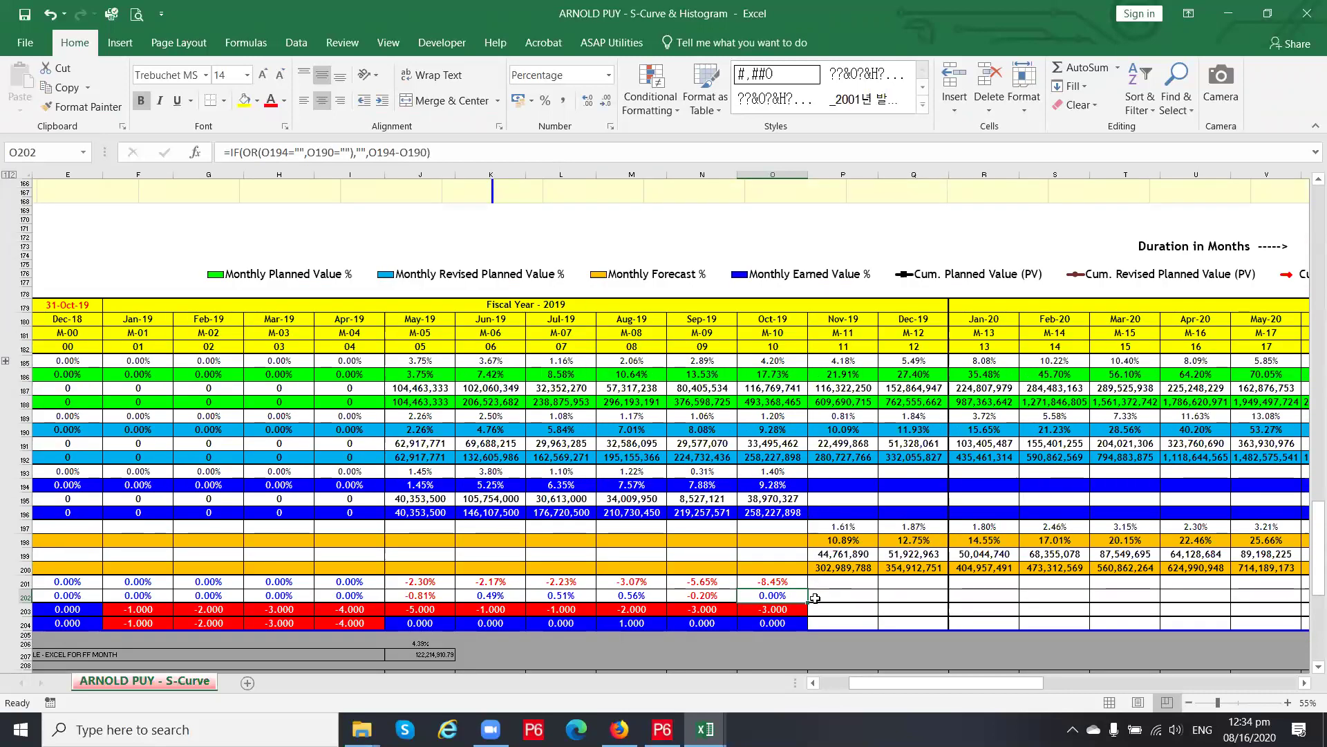
pyautogui.scroll(2, 815, 599)
pyautogui.click(778, 565)
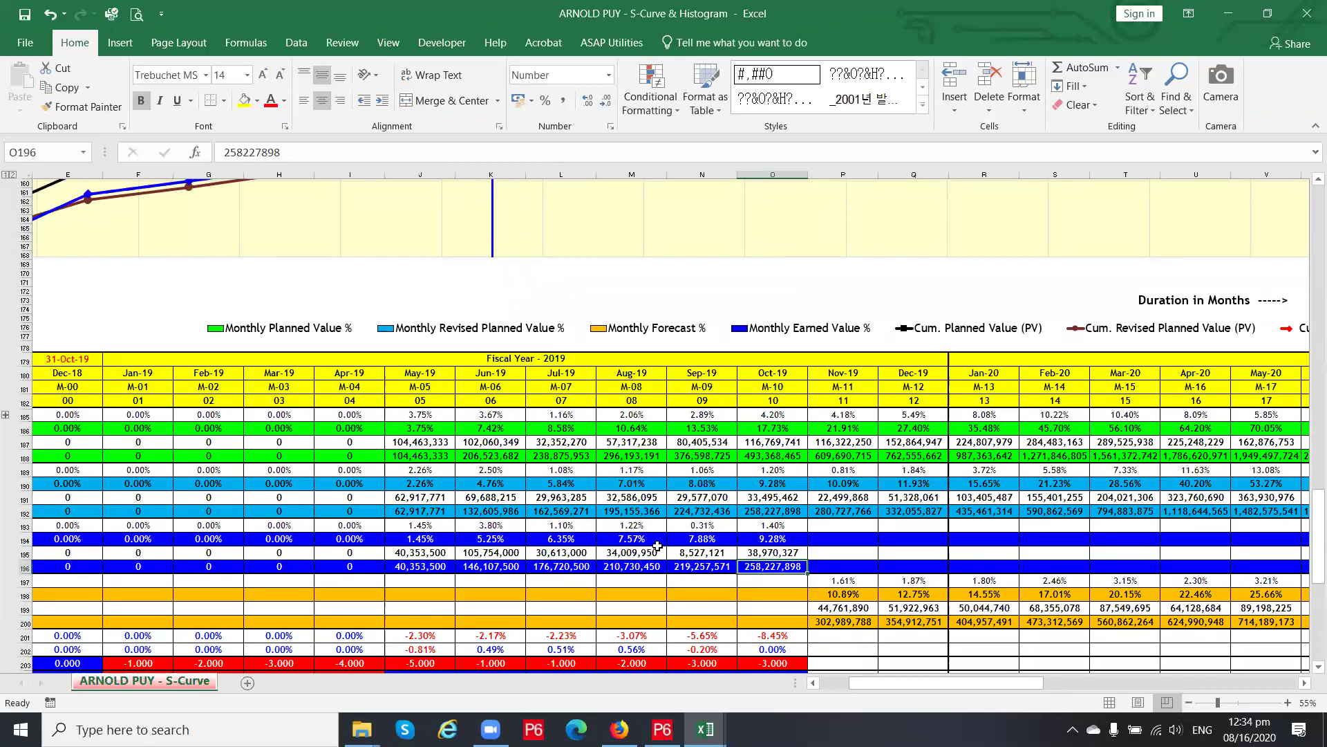
pyautogui.keyDown('ctrl'); pyautogui.scroll(-1, 678, 547); pyautogui.keyUp('ctrl')
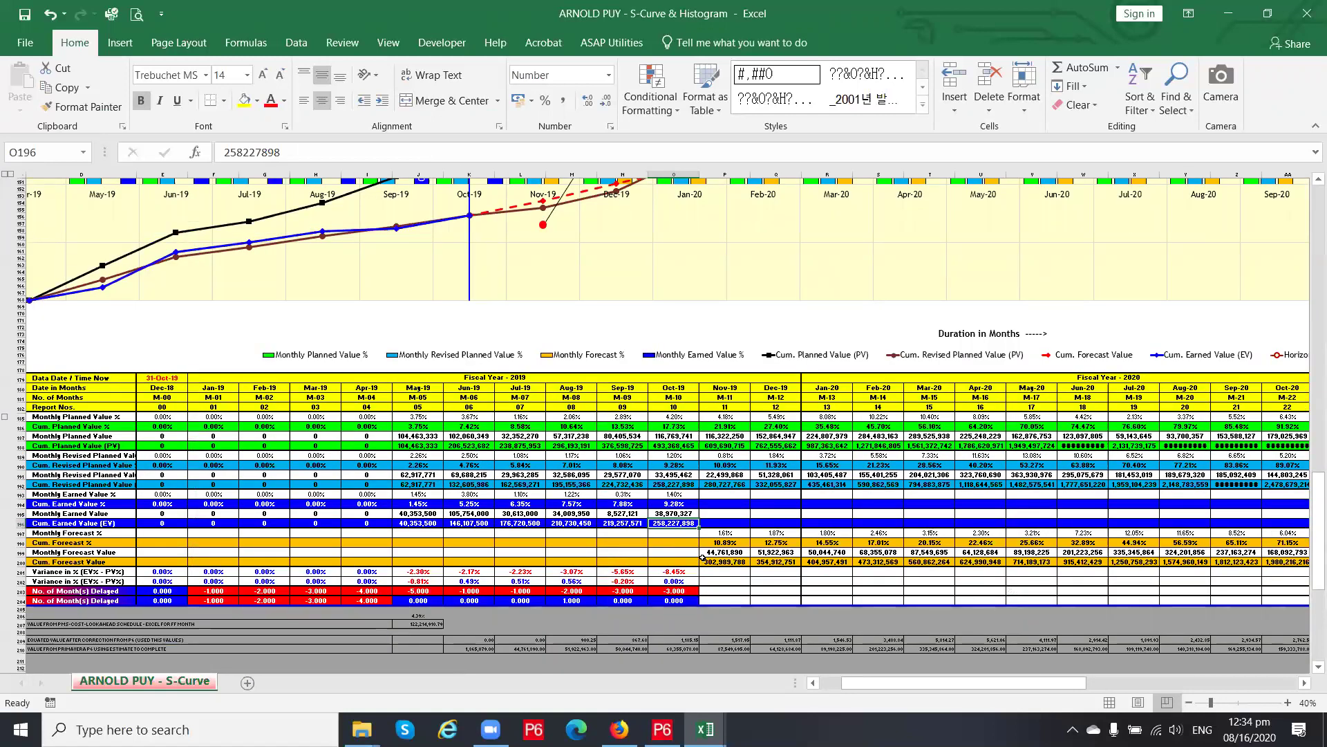
pyautogui.click(724, 564)
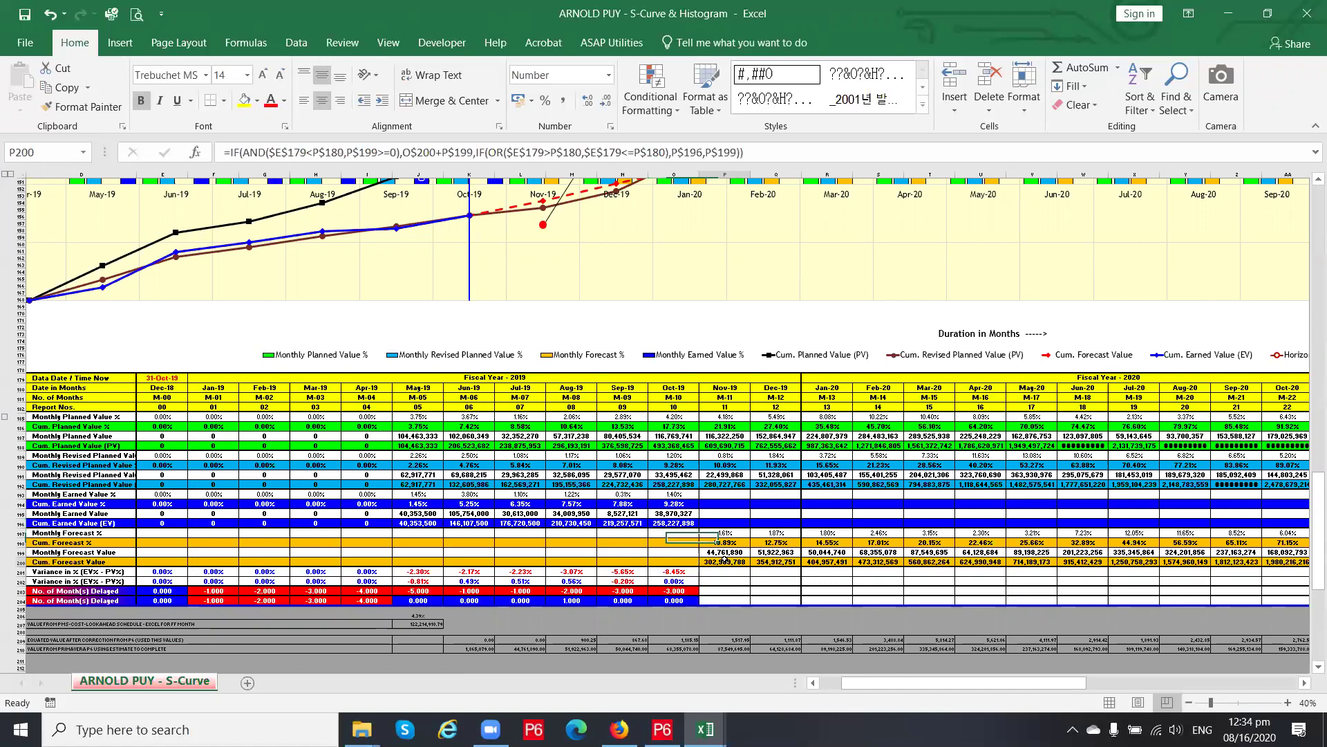
pyautogui.moveTo(882, 681); pyautogui.dragTo(980, 699)
pyautogui.click(977, 552)
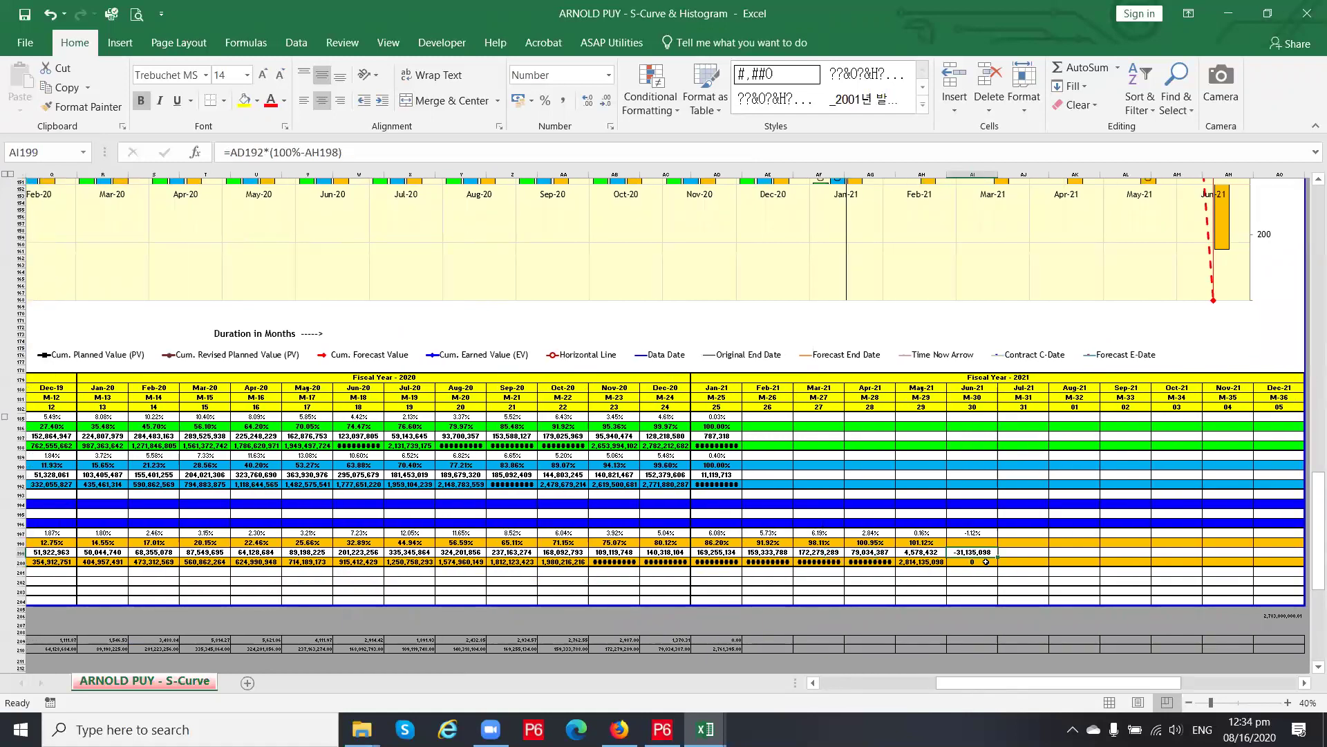
pyautogui.click(938, 551)
pyautogui.click(949, 554)
pyautogui.click(928, 551)
pyautogui.click(982, 551)
pyautogui.click(870, 553)
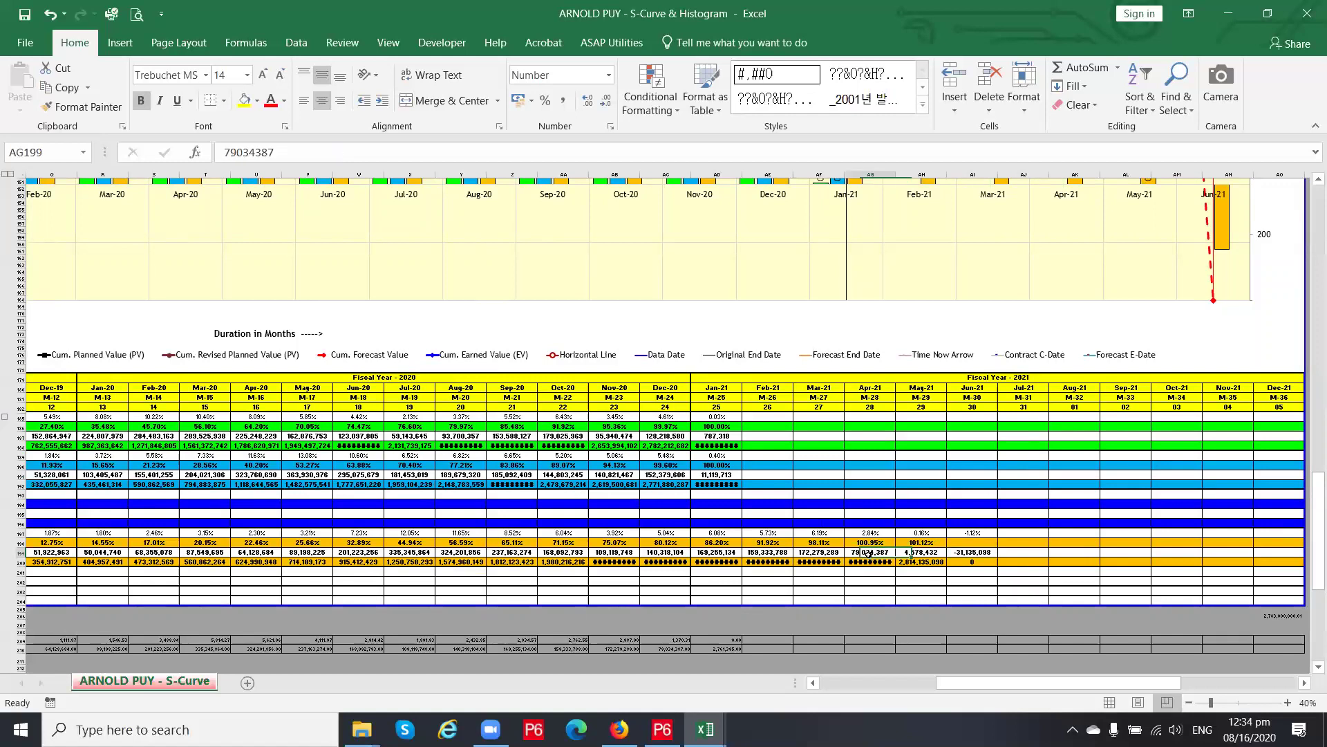
pyautogui.moveTo(957, 682); pyautogui.dragTo(918, 680)
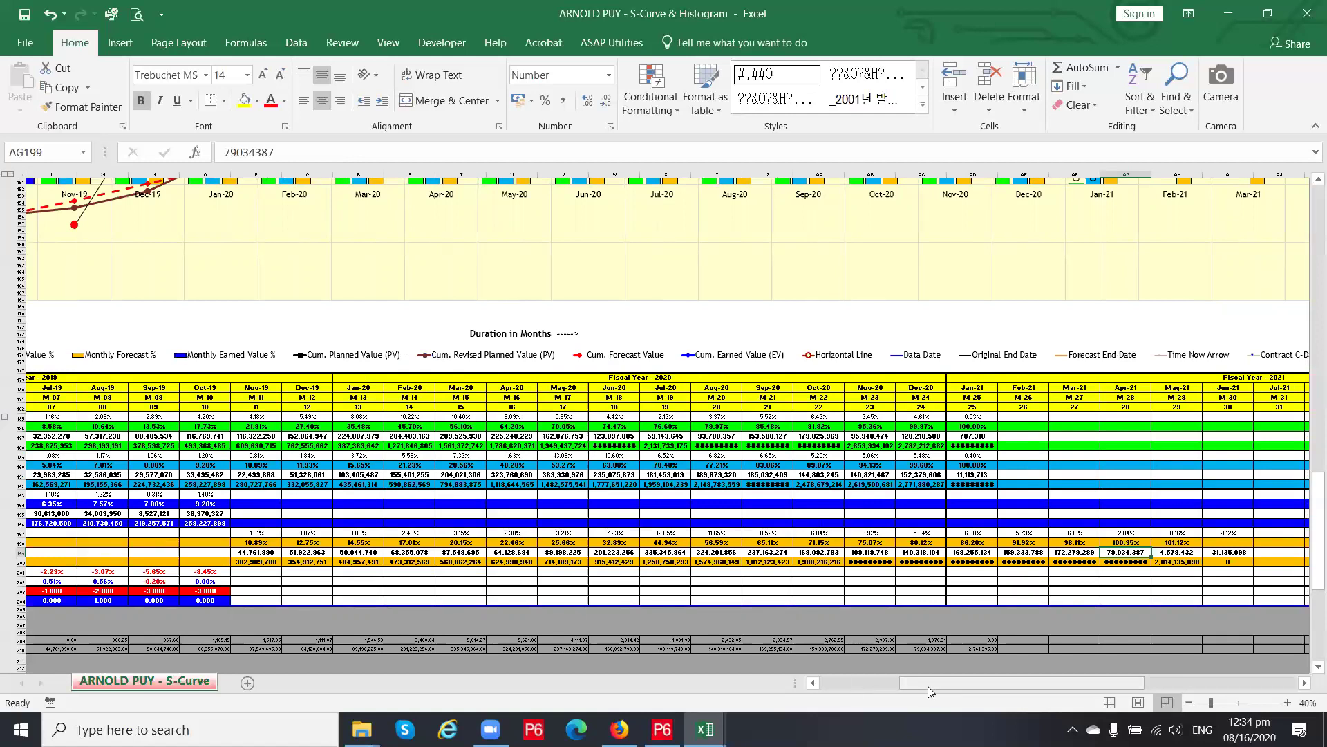
pyautogui.moveTo(927, 684); pyautogui.dragTo(873, 685)
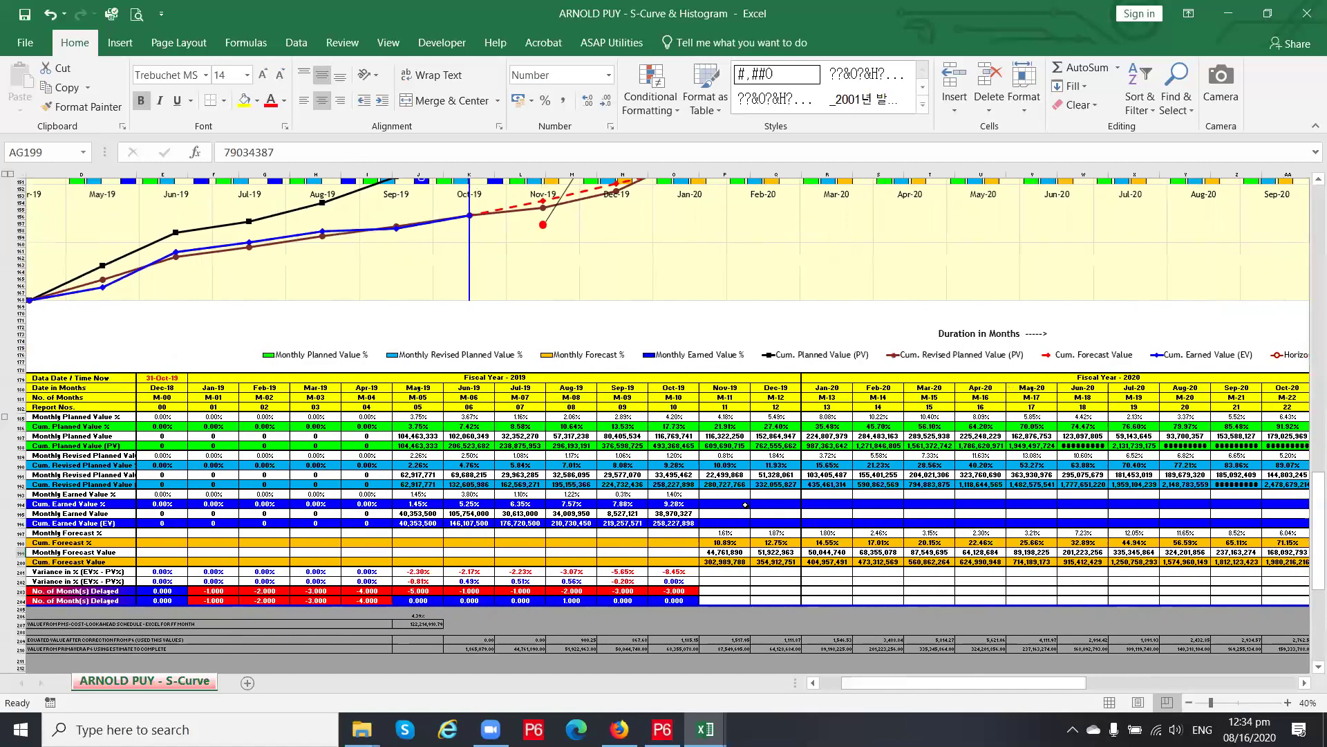
# Inspect the F181 month-number formula, the Dec-18 start date and the Jan-19 EOMONTH date formula
pyautogui.scroll(8, 729, 510)
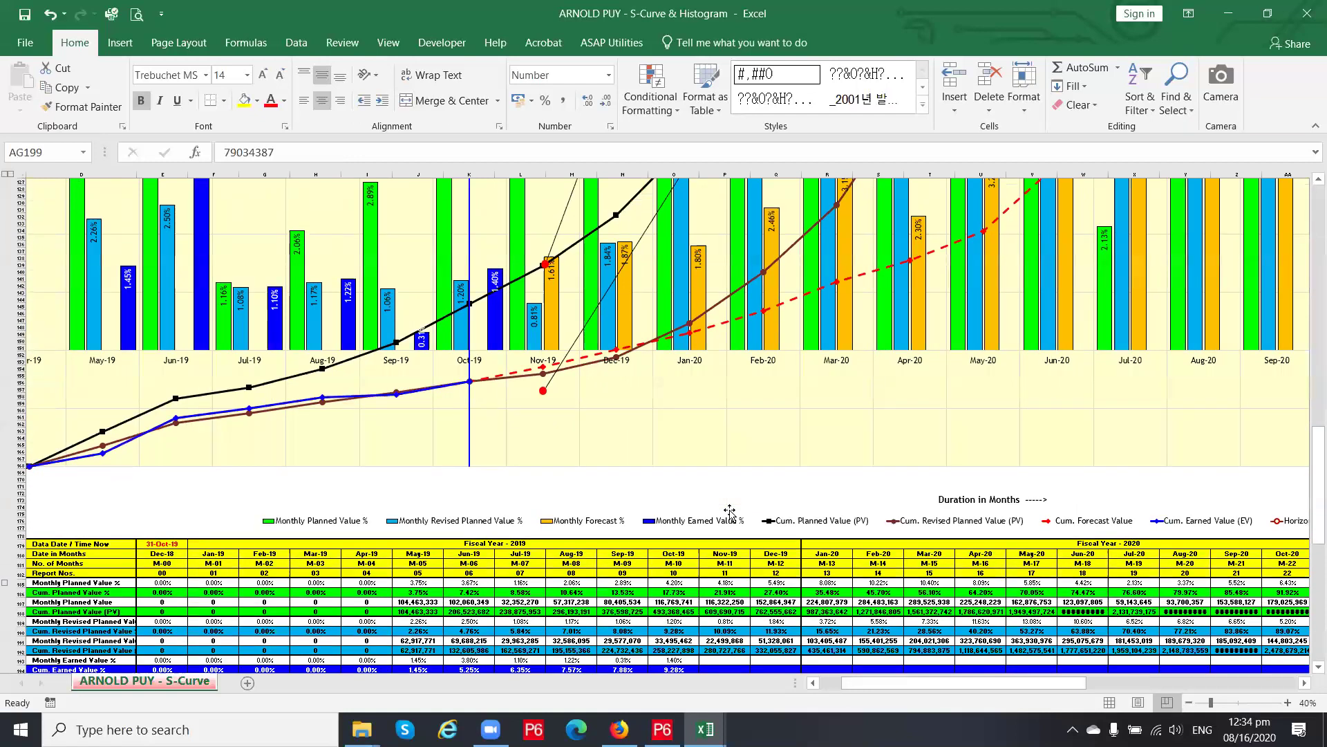
pyautogui.scroll(-1, 670, 365)
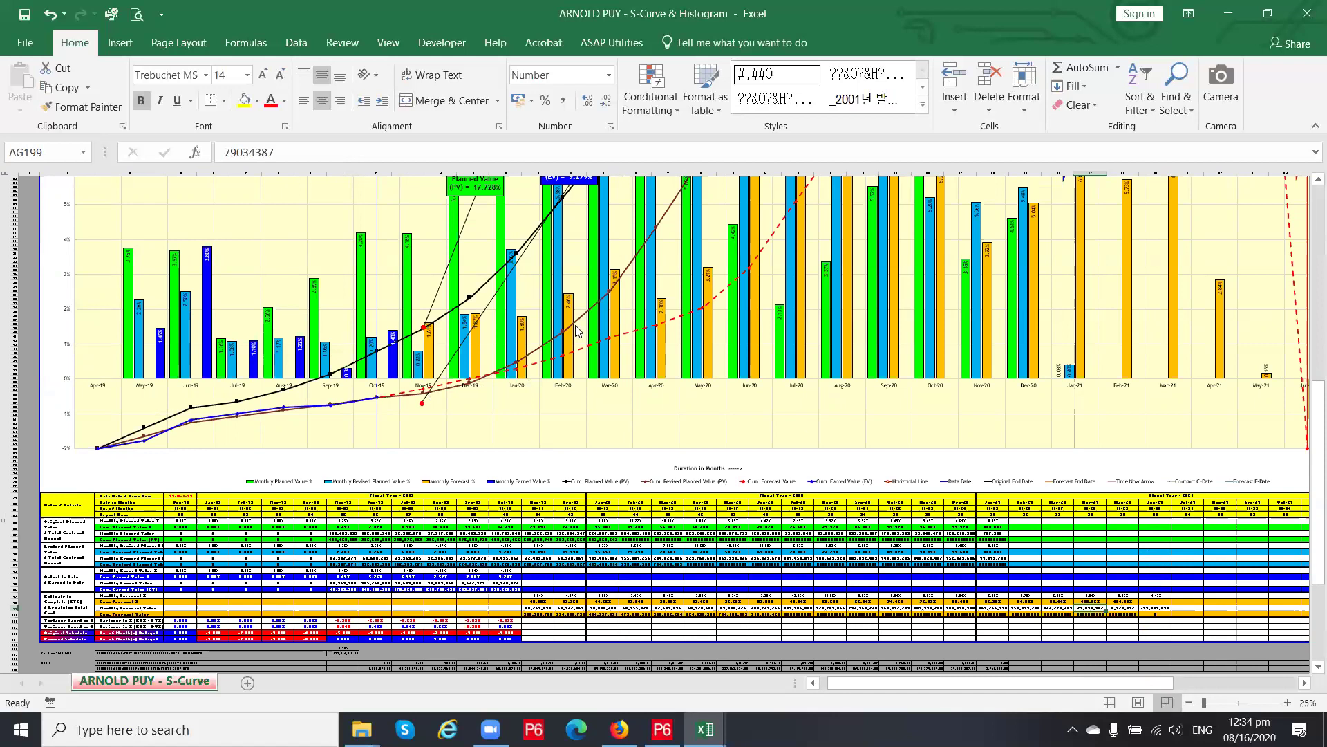
pyautogui.scroll(5, 601, 393)
pyautogui.scroll(4, 601, 393)
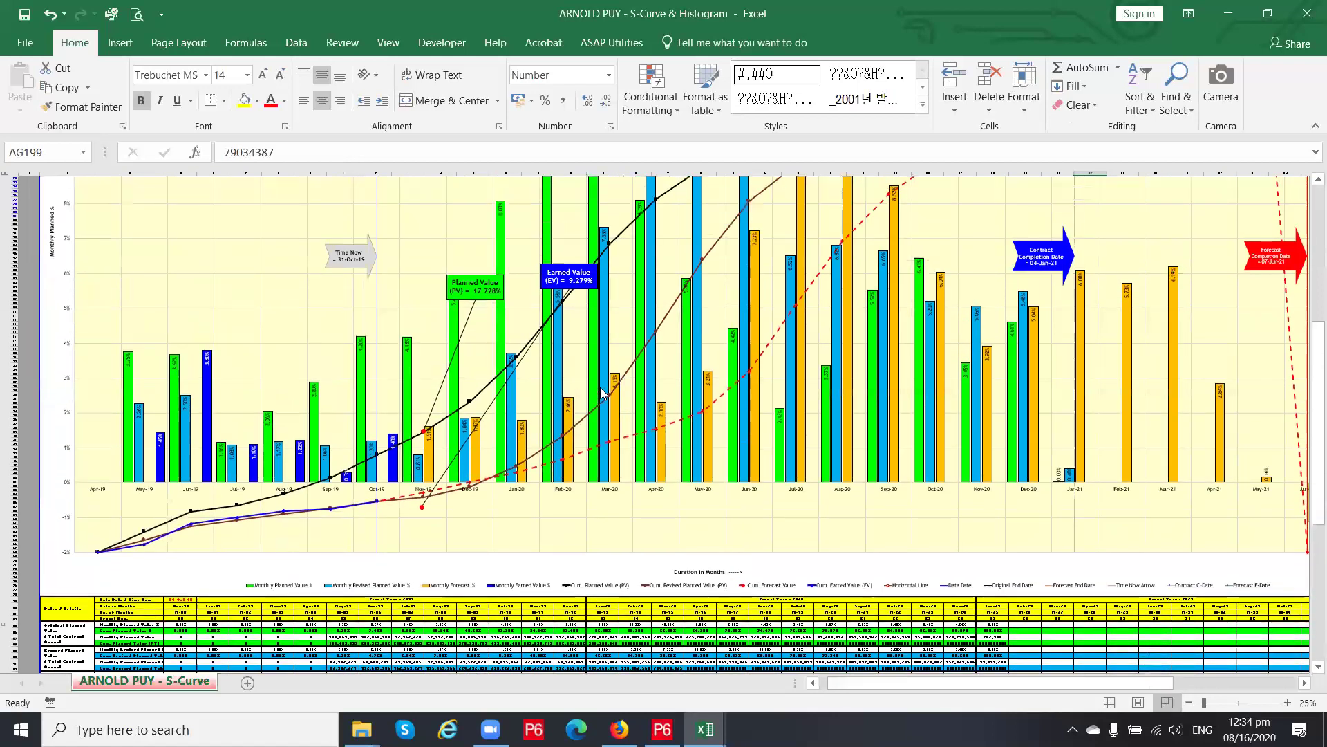
pyautogui.scroll(-3, 601, 392)
pyautogui.click(220, 575)
pyautogui.scroll(2, 225, 584)
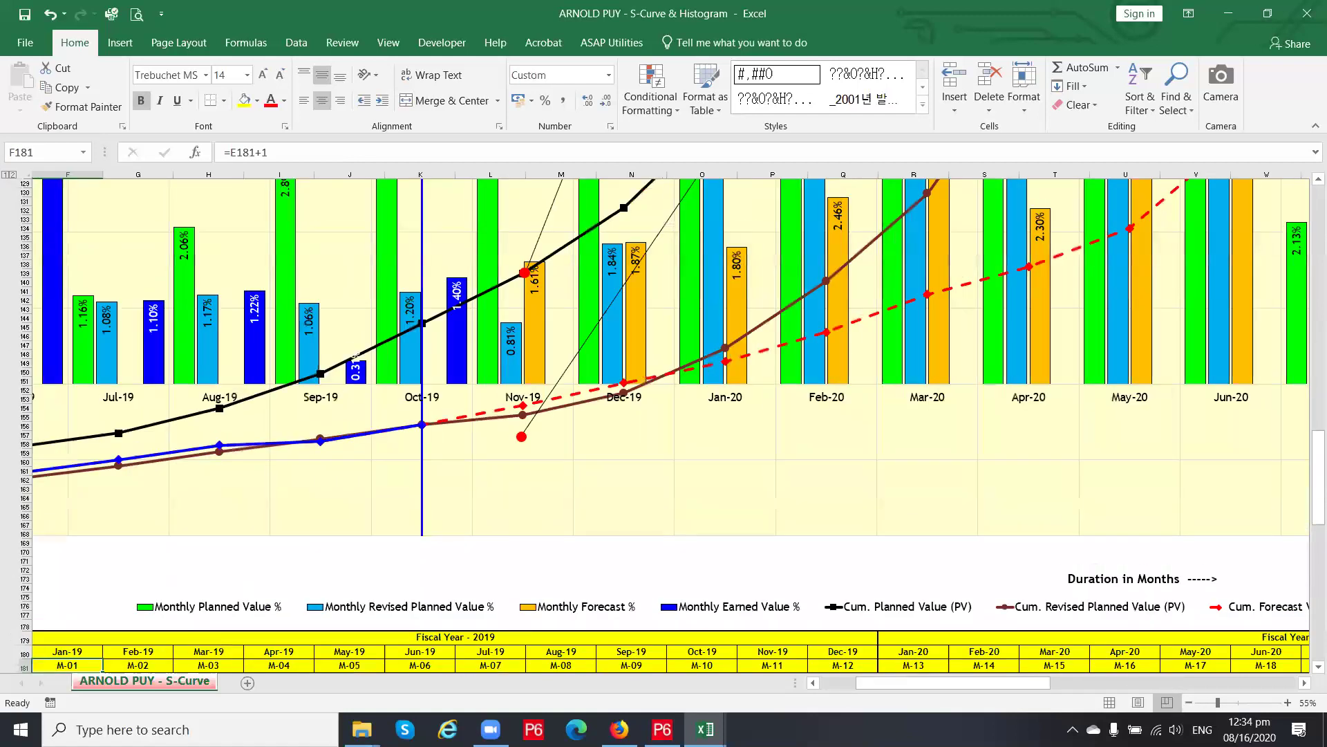
pyautogui.moveTo(947, 681); pyautogui.dragTo(868, 687)
pyautogui.scroll(-4, 488, 537)
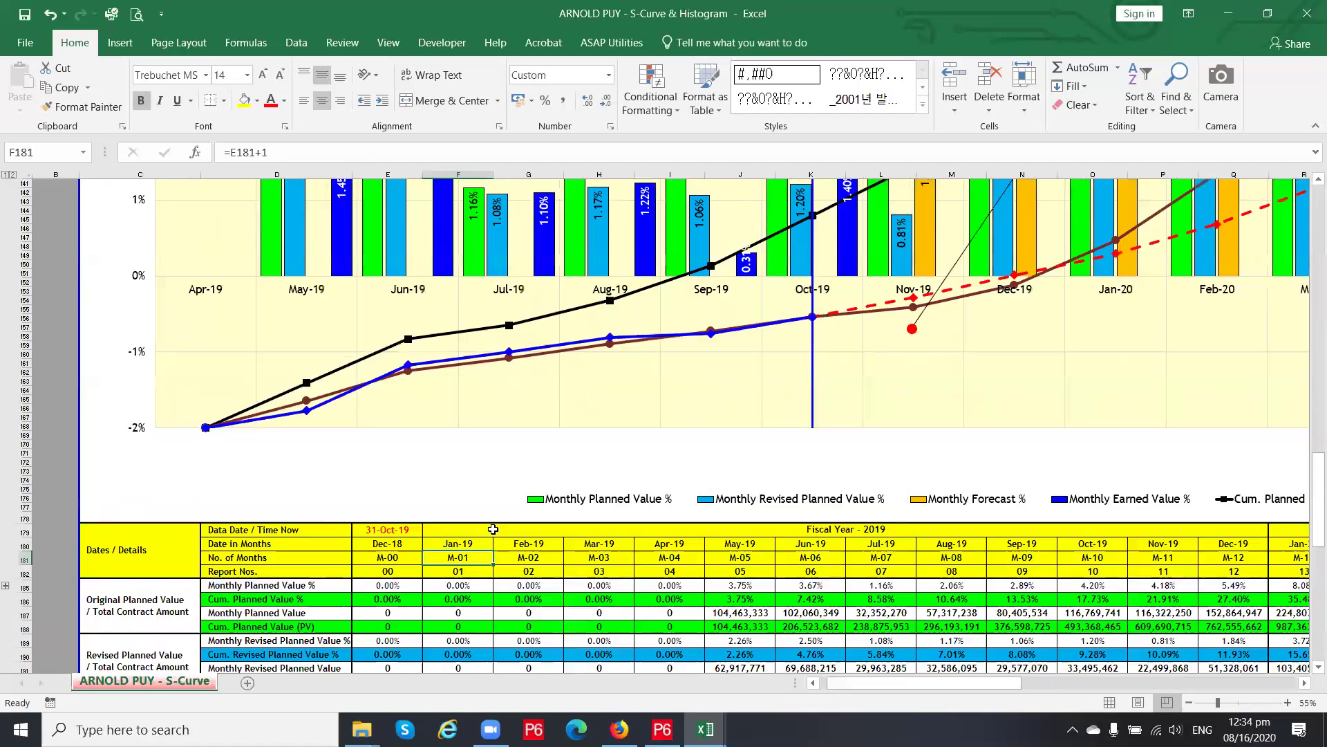
pyautogui.click(385, 547)
pyautogui.click(438, 545)
pyautogui.click(407, 542)
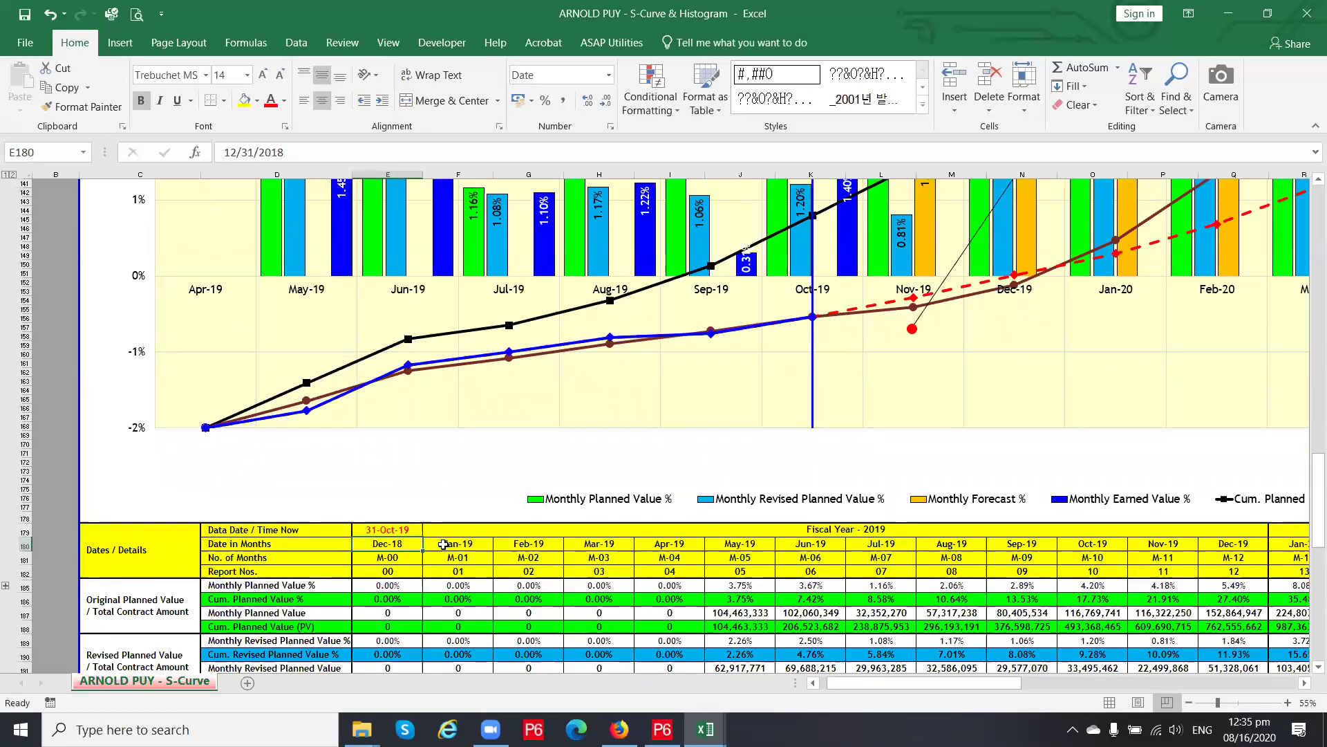
pyautogui.click(443, 544)
pyautogui.click(403, 545)
pyautogui.click(446, 545)
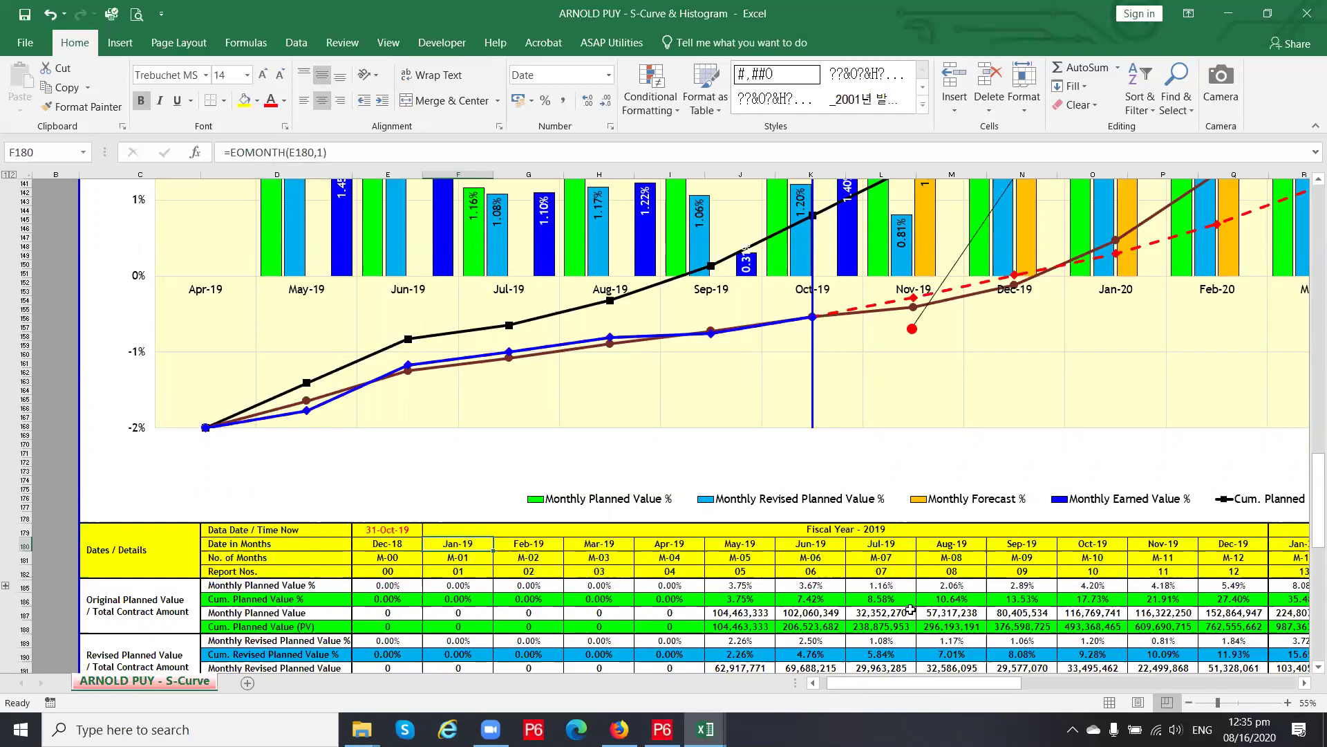
# Filter the Date slicer to 30-Apr-19 as the starting month
pyautogui.moveTo(907, 685); pyautogui.dragTo(1170, 686)
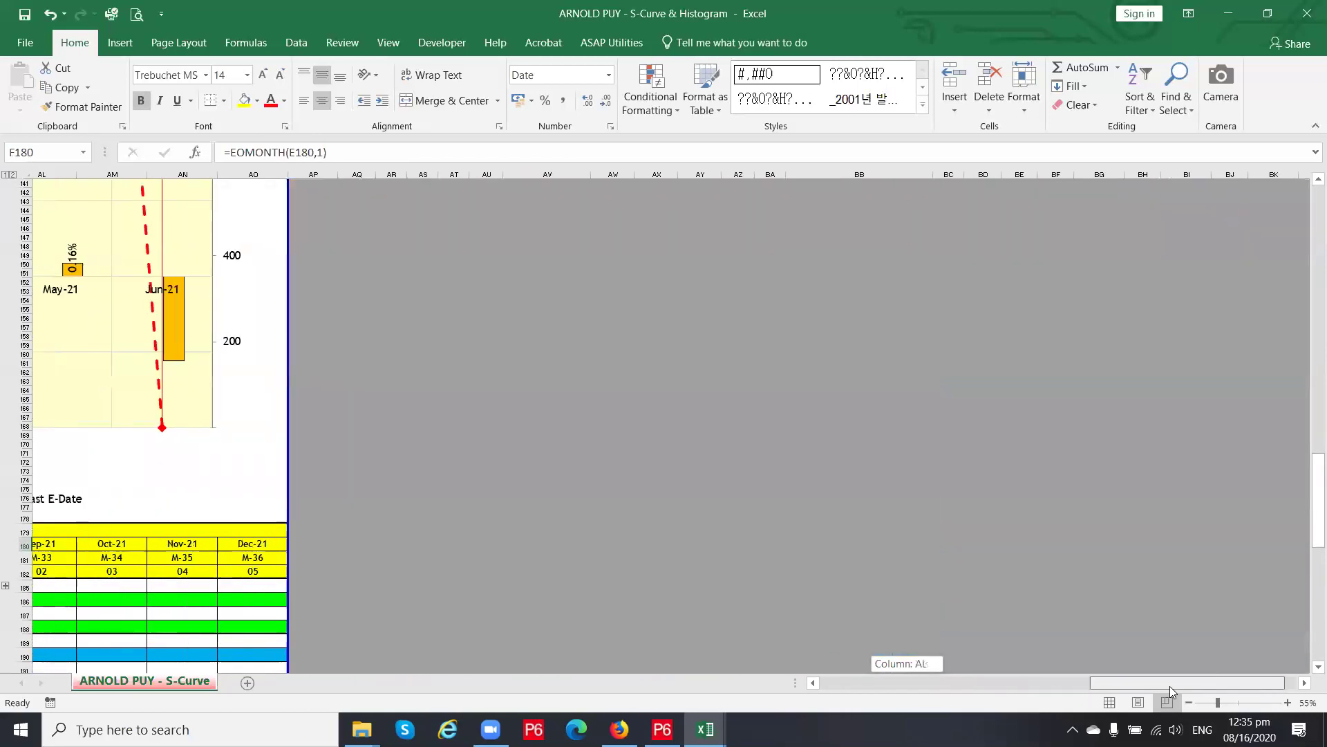
pyautogui.scroll(17, 628, 457)
pyautogui.scroll(20, 645, 491)
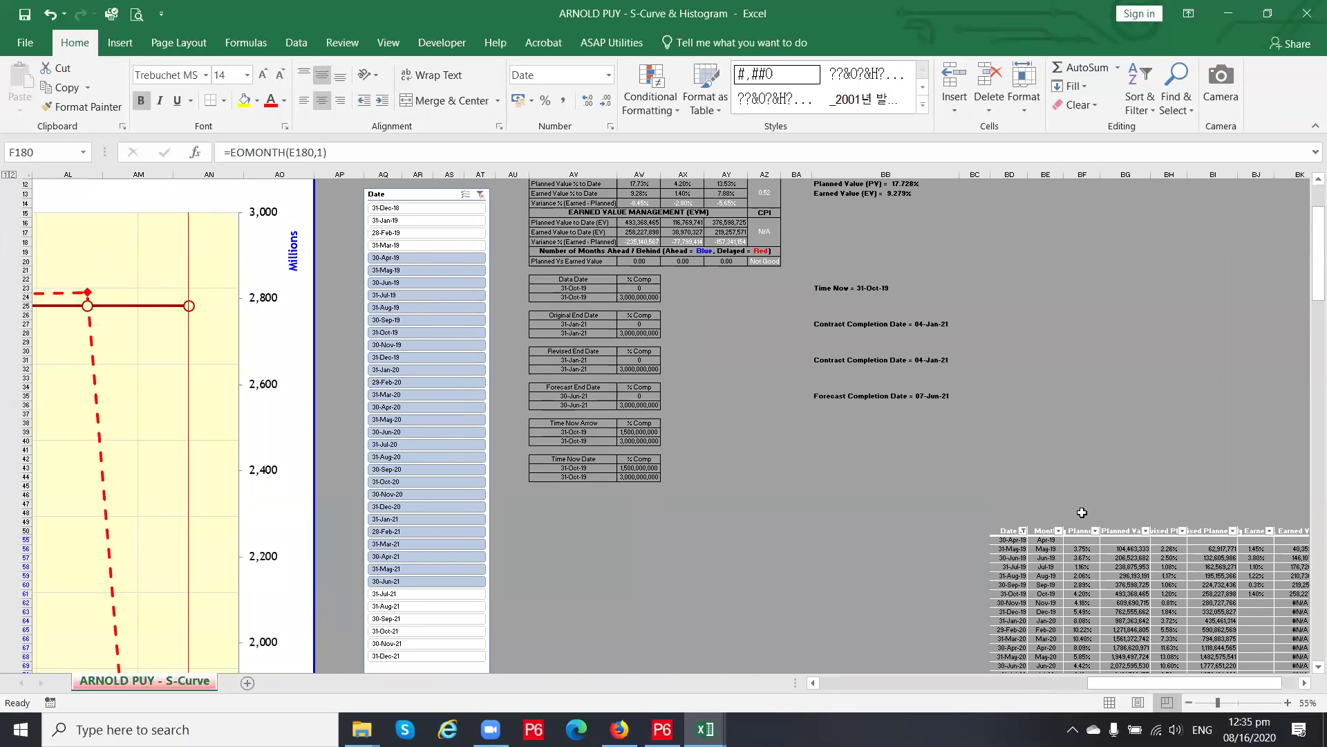
pyautogui.scroll(-3, 423, 252)
pyautogui.scroll(3, 420, 257)
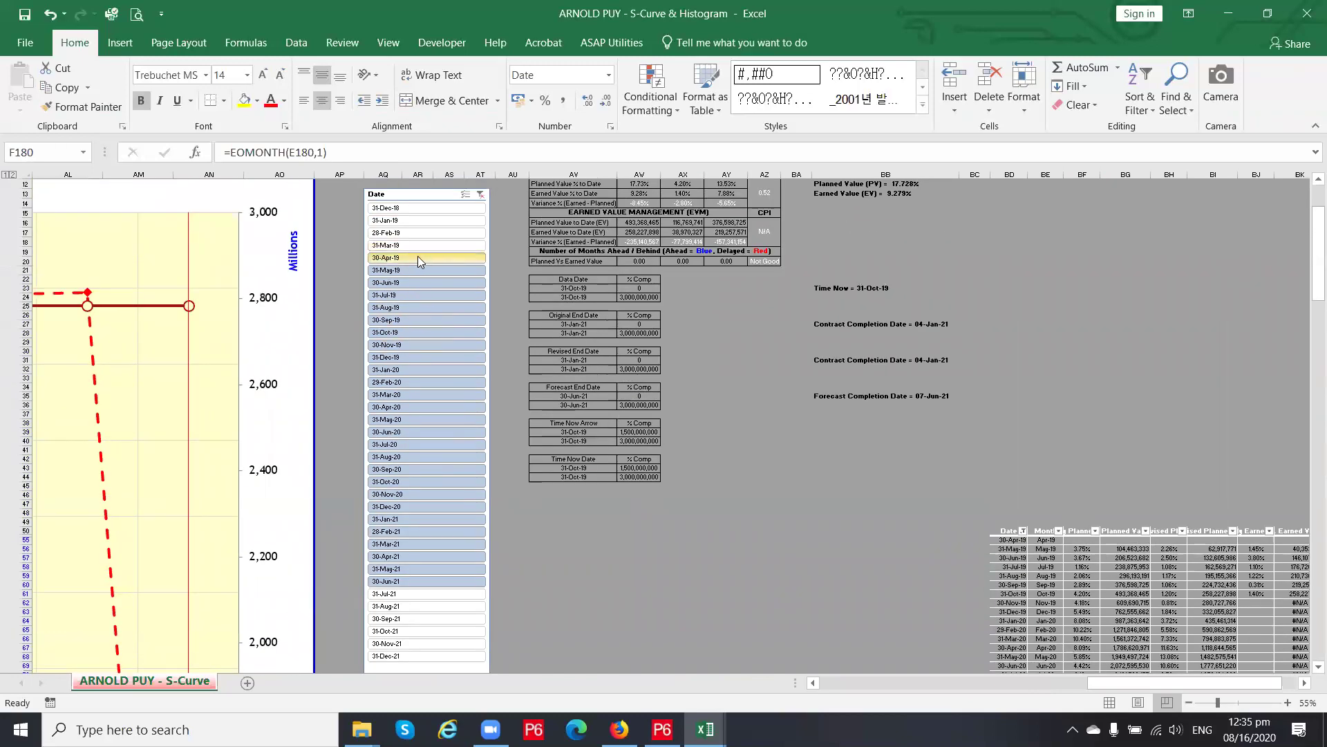
pyautogui.click(416, 257)
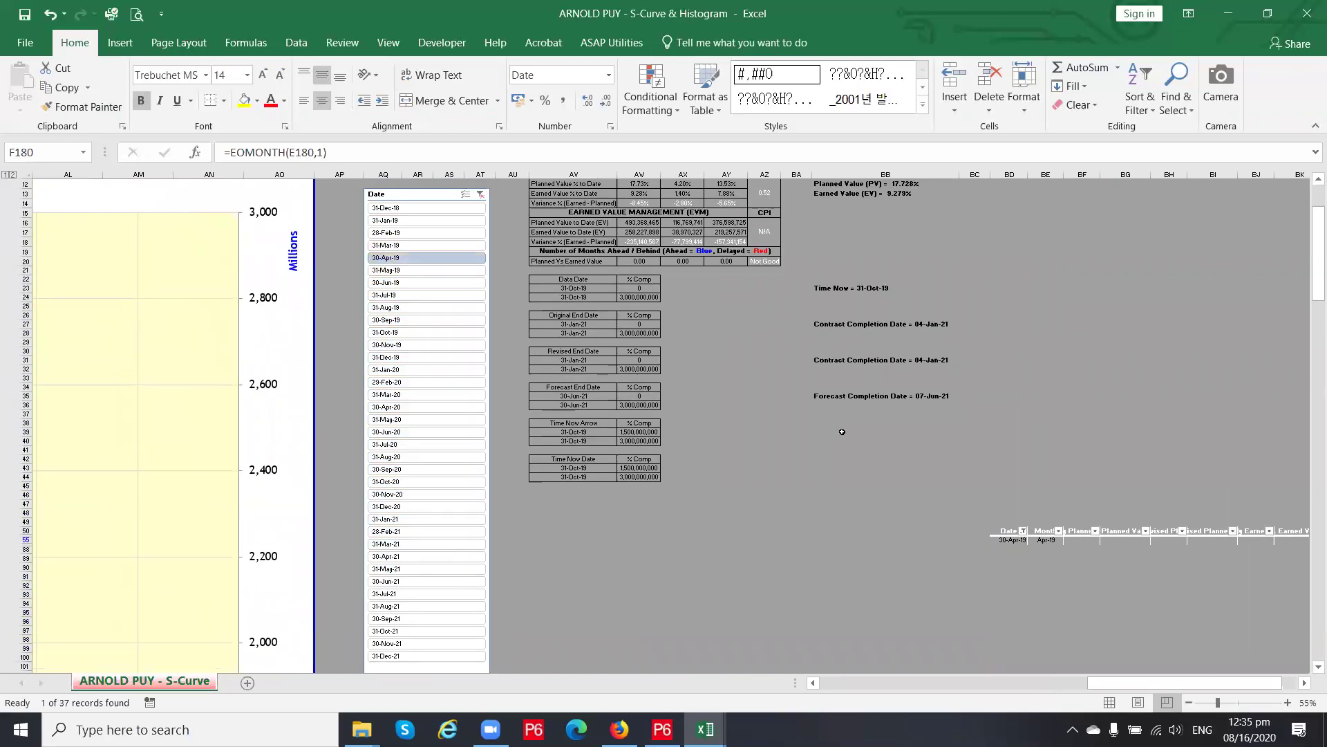
pyautogui.keyDown('ctrl'); pyautogui.scroll(-3, 839, 430); pyautogui.keyUp('ctrl')
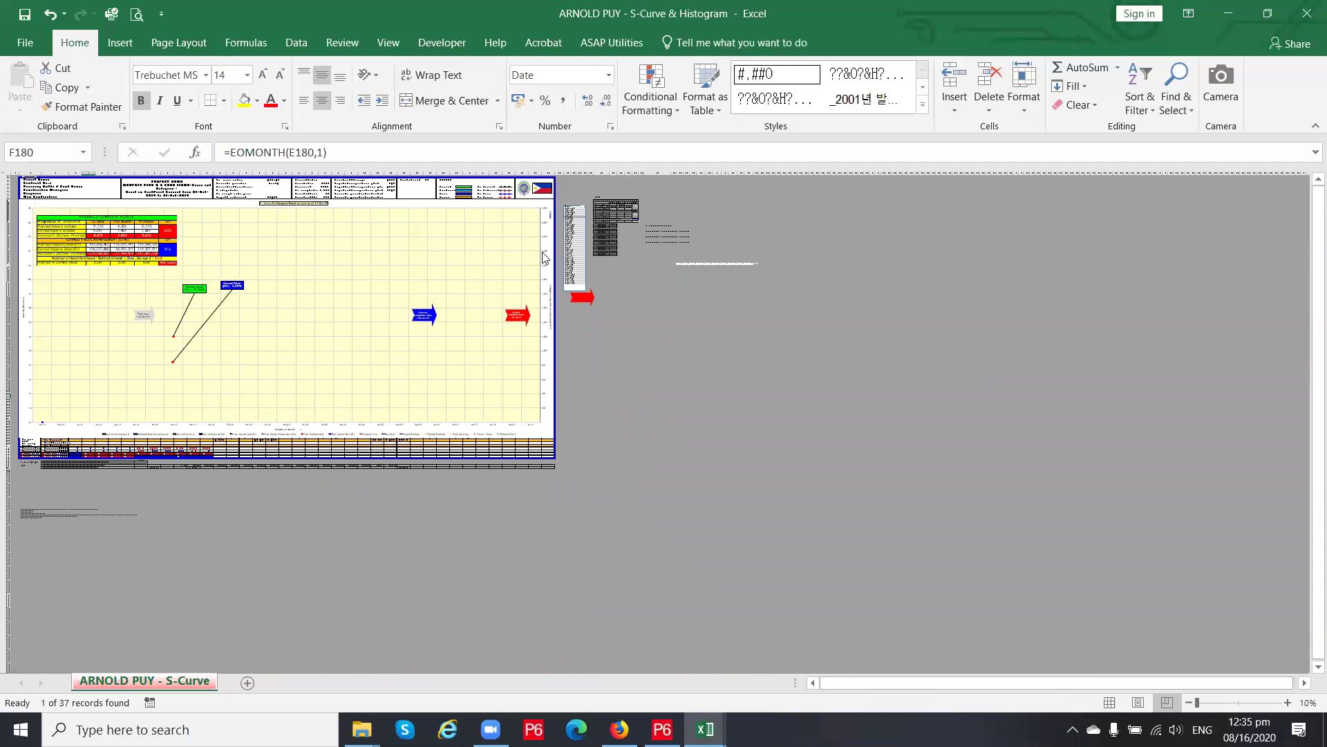
pyautogui.keyDown('ctrl'); pyautogui.scroll(3, 557, 191); pyautogui.keyUp('ctrl')
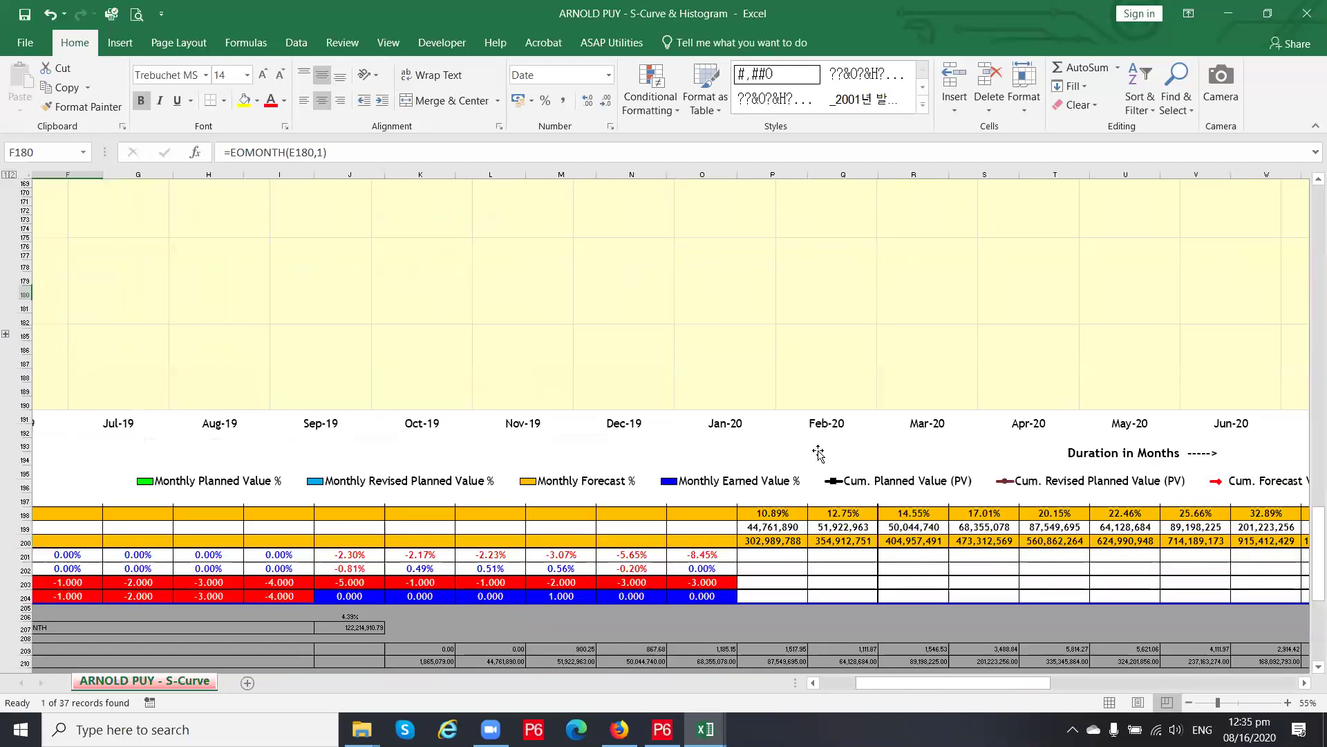
# Extend the date filter through 31-May-21 and add 30-Jun-21, showing 27 of 37 months
pyautogui.moveTo(911, 684); pyautogui.dragTo(1185, 683)
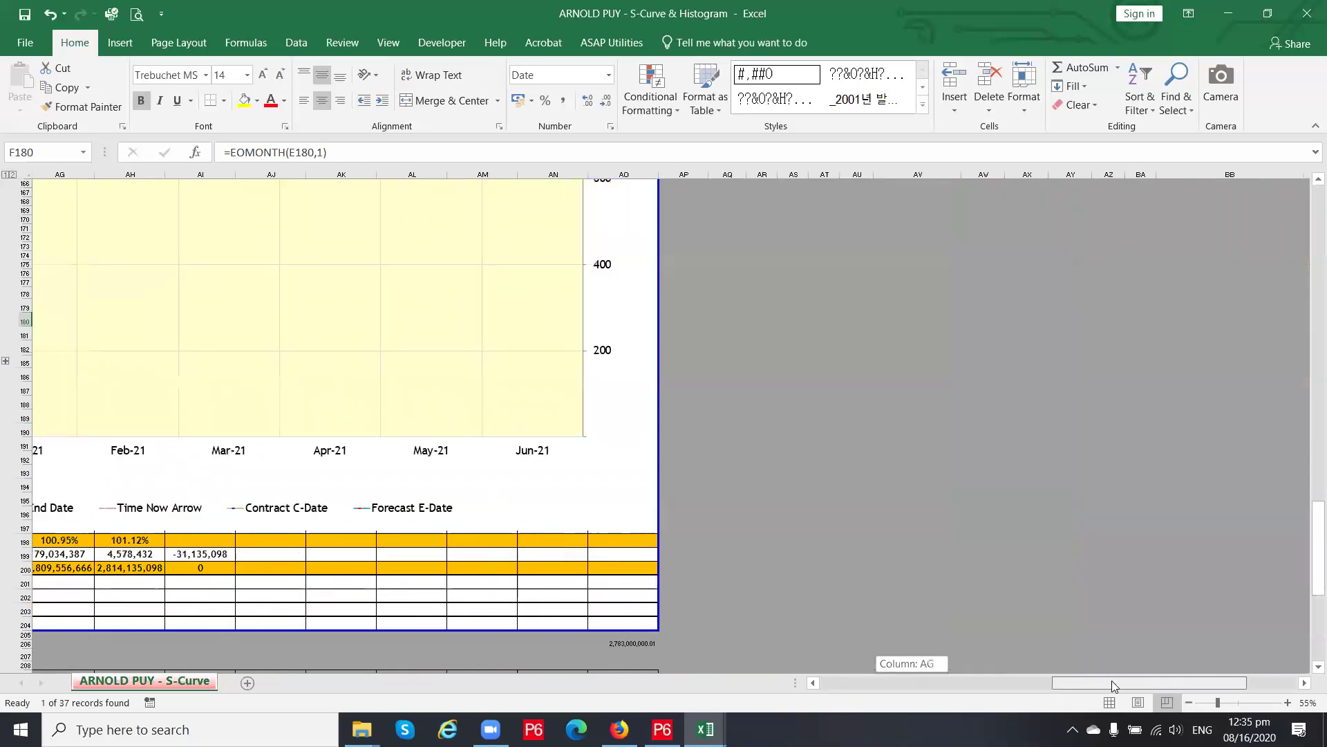
pyautogui.scroll(15, 931, 510)
pyautogui.scroll(20, 908, 503)
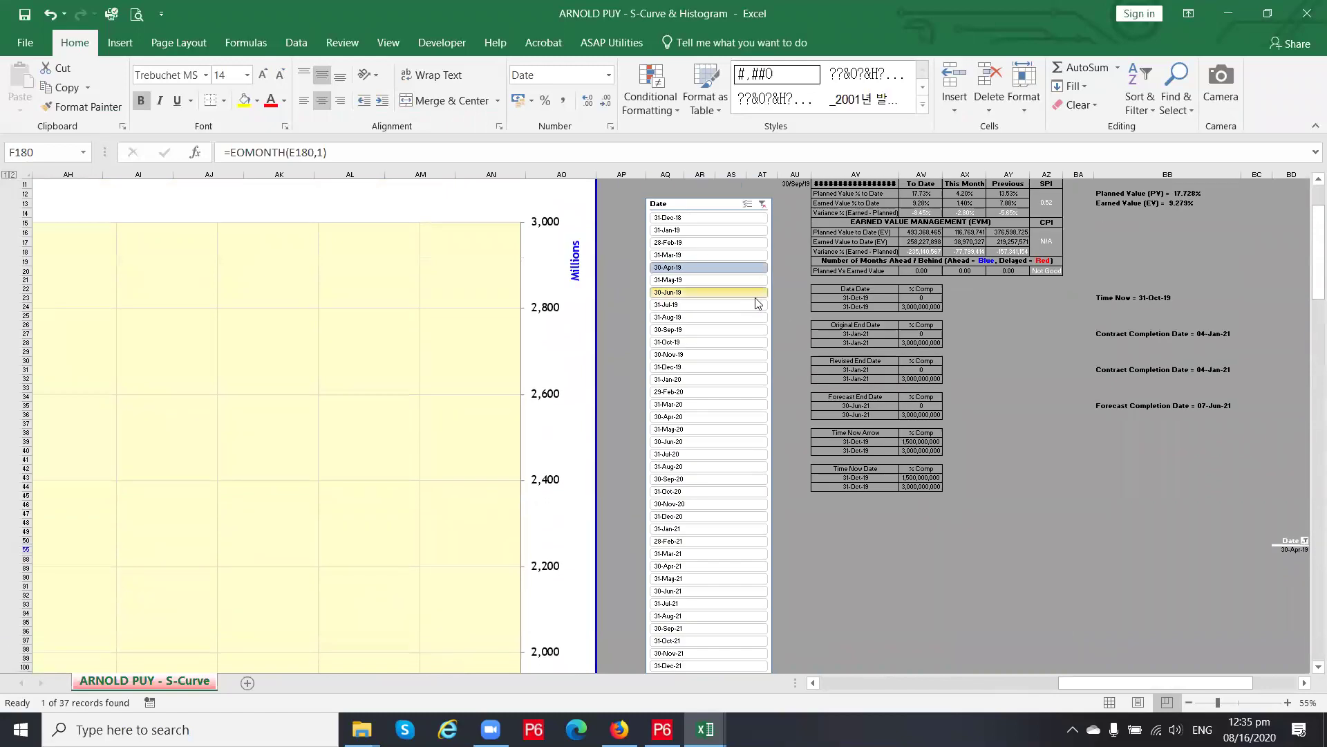
pyautogui.scroll(-3, 696, 272)
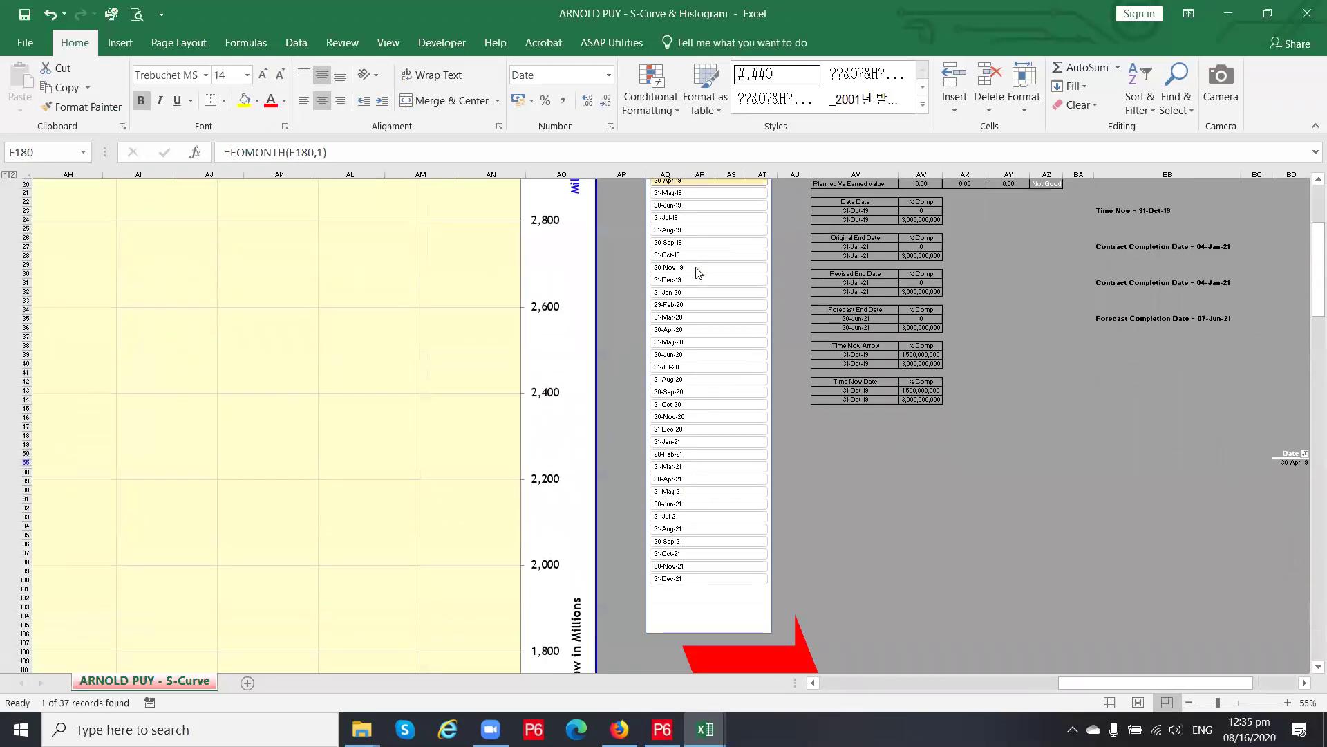
pyautogui.keyDown('shift'); pyautogui.click(684, 492); pyautogui.keyUp('shift')
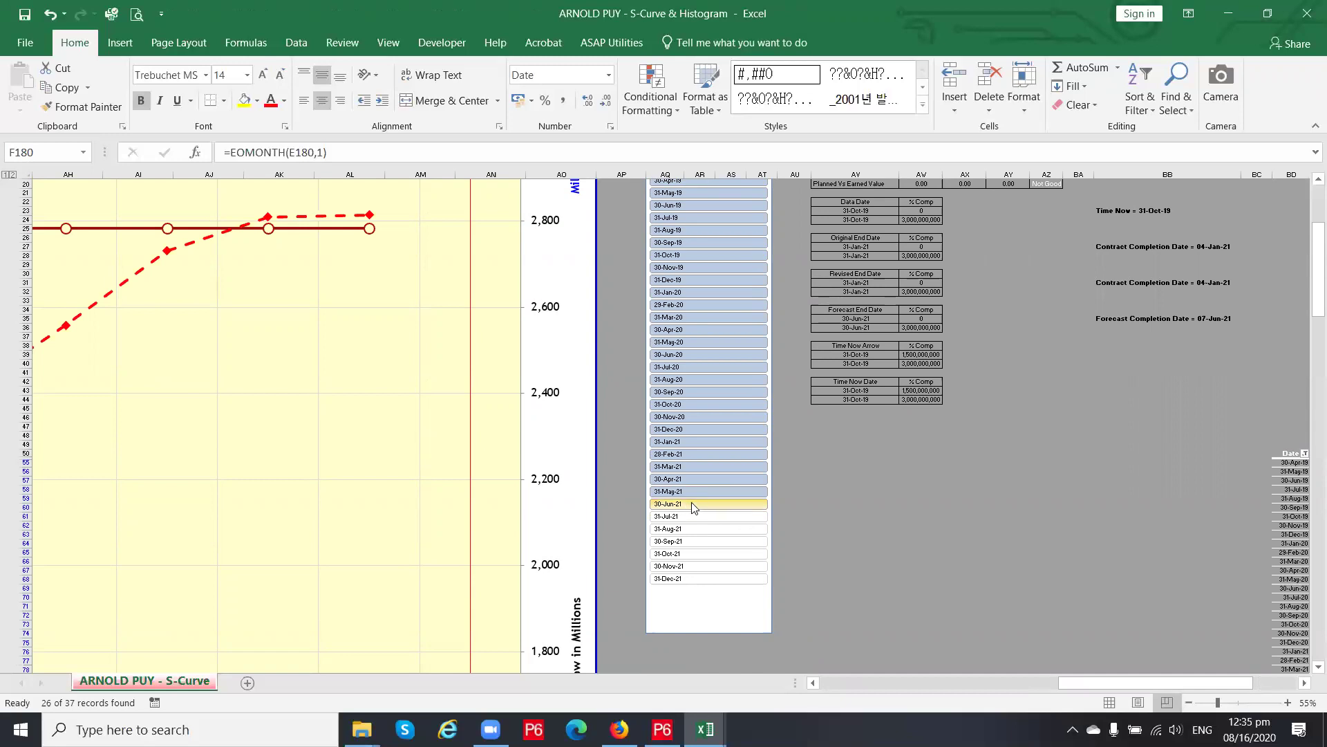
pyautogui.keyDown('ctrl'); pyautogui.click(692, 502); pyautogui.keyUp('ctrl')
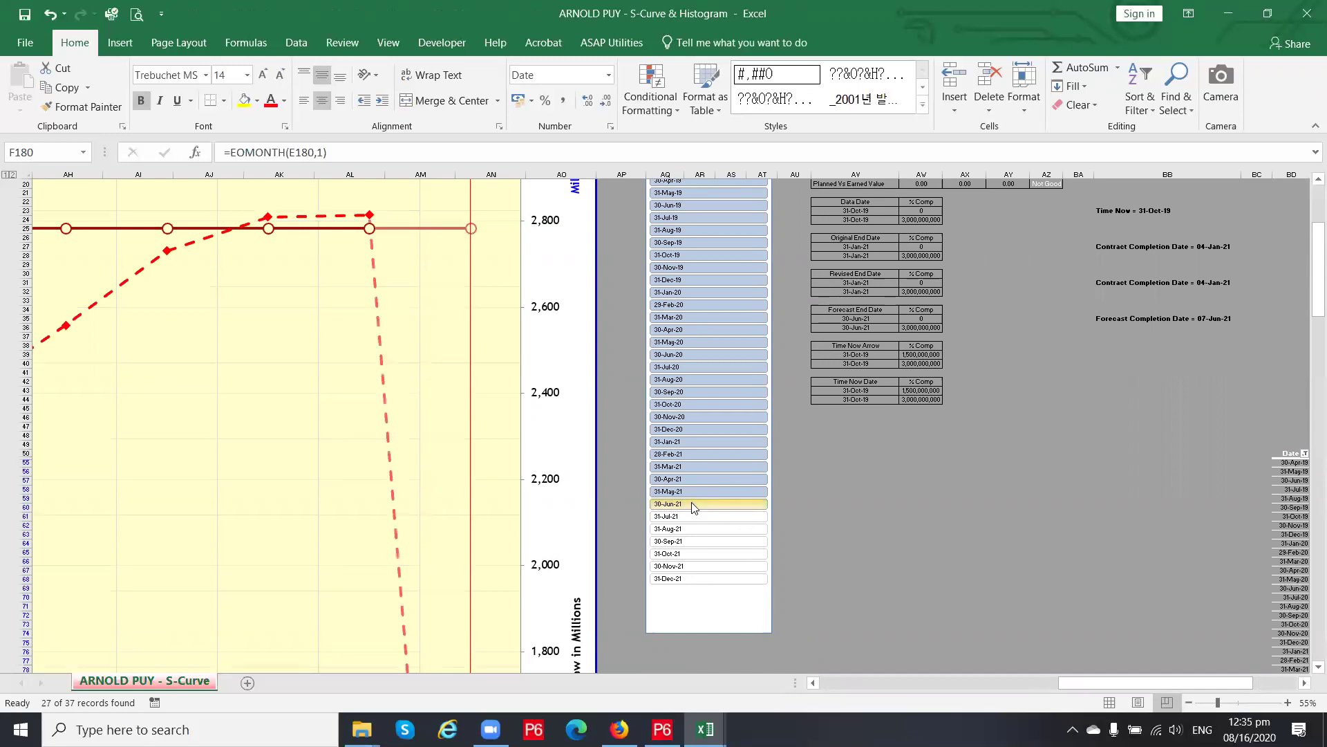
pyautogui.scroll(-12, 793, 429)
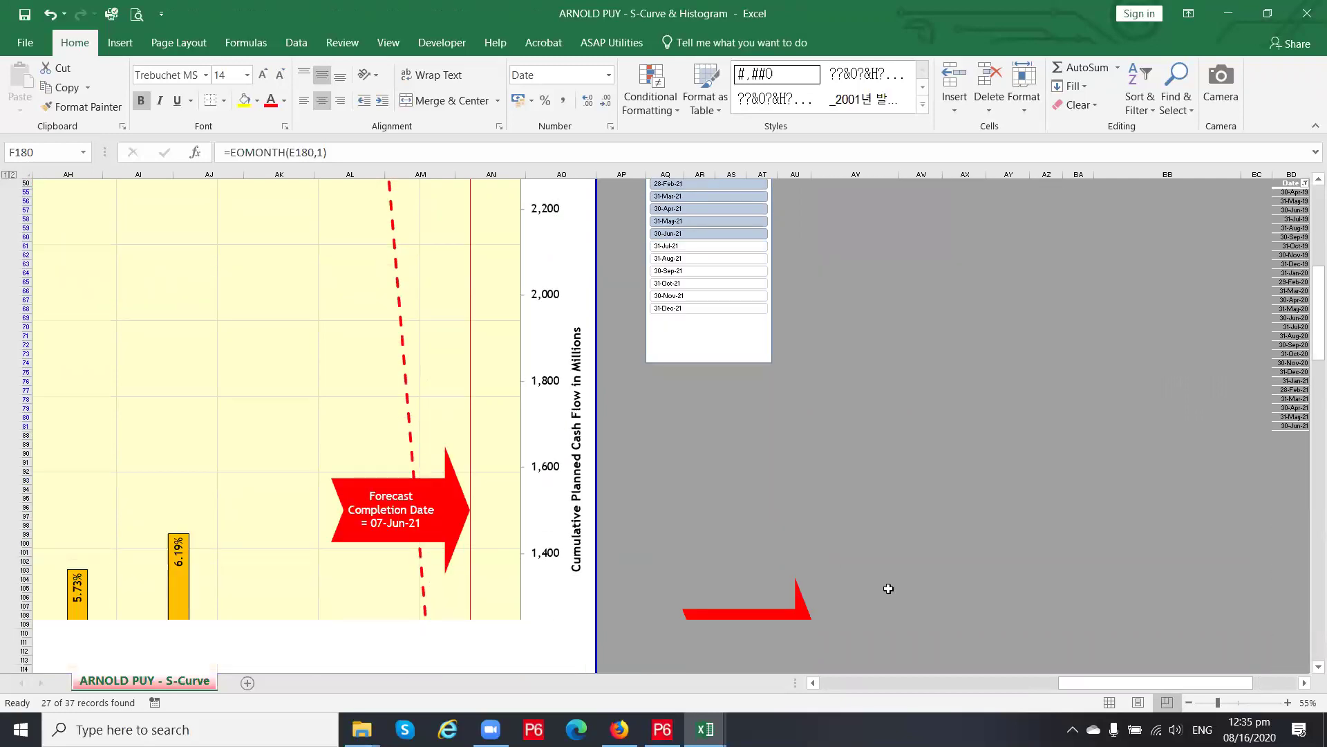
pyautogui.moveTo(1101, 682); pyautogui.dragTo(1001, 681)
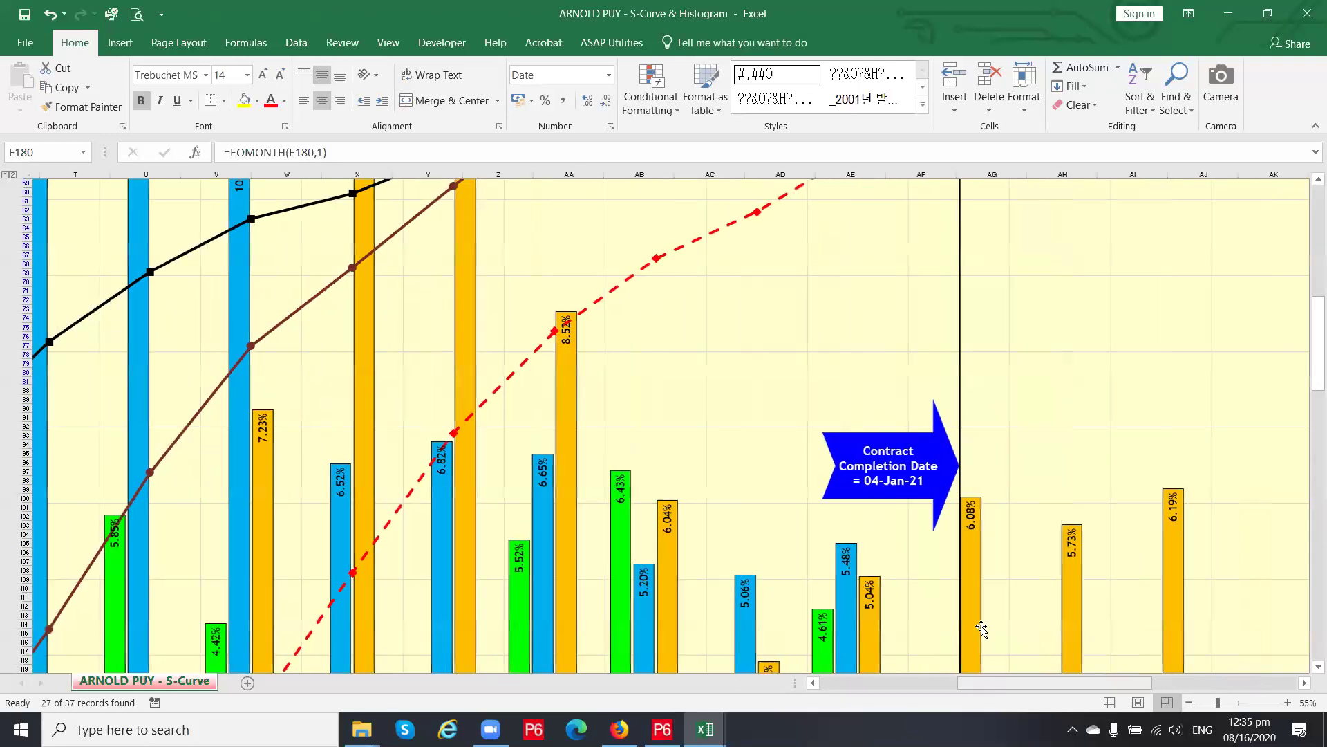
pyautogui.scroll(-6, 661, 377)
pyautogui.scroll(-20, 657, 404)
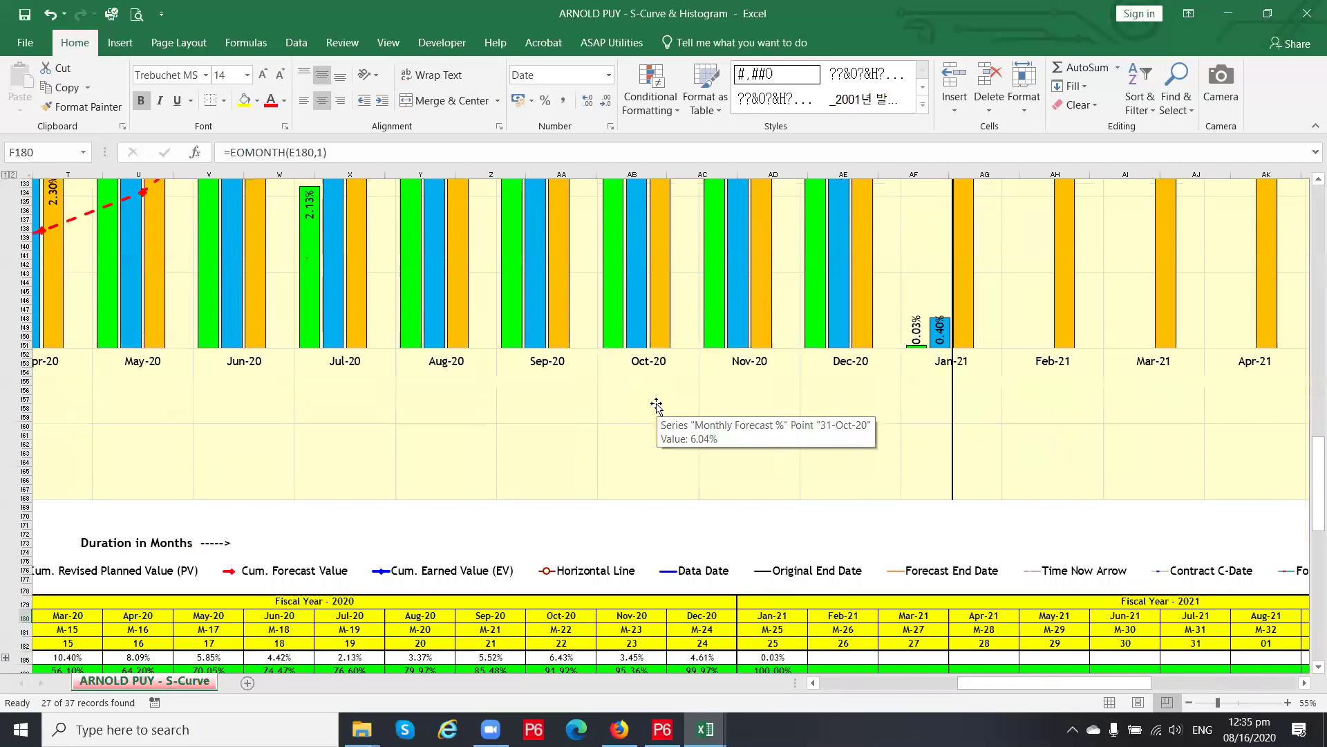
pyautogui.scroll(-5, 807, 574)
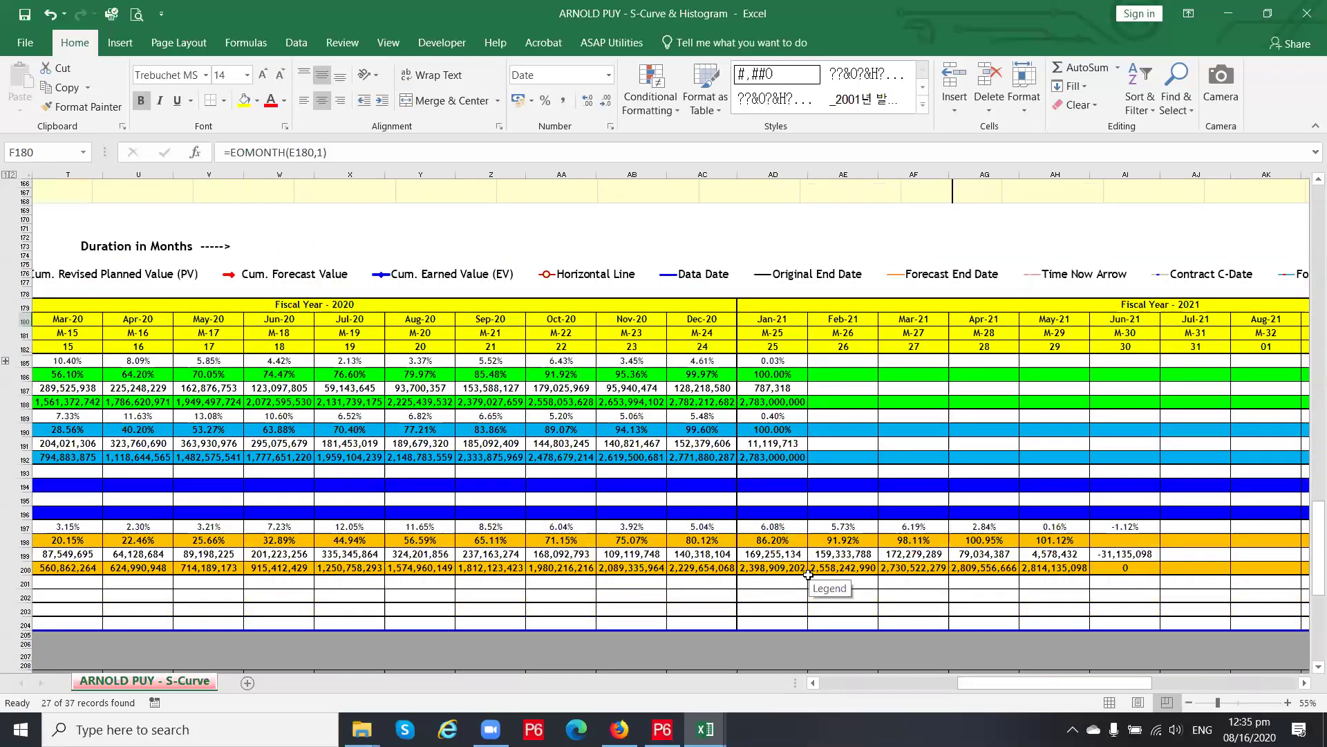
pyautogui.moveTo(995, 684); pyautogui.dragTo(907, 688)
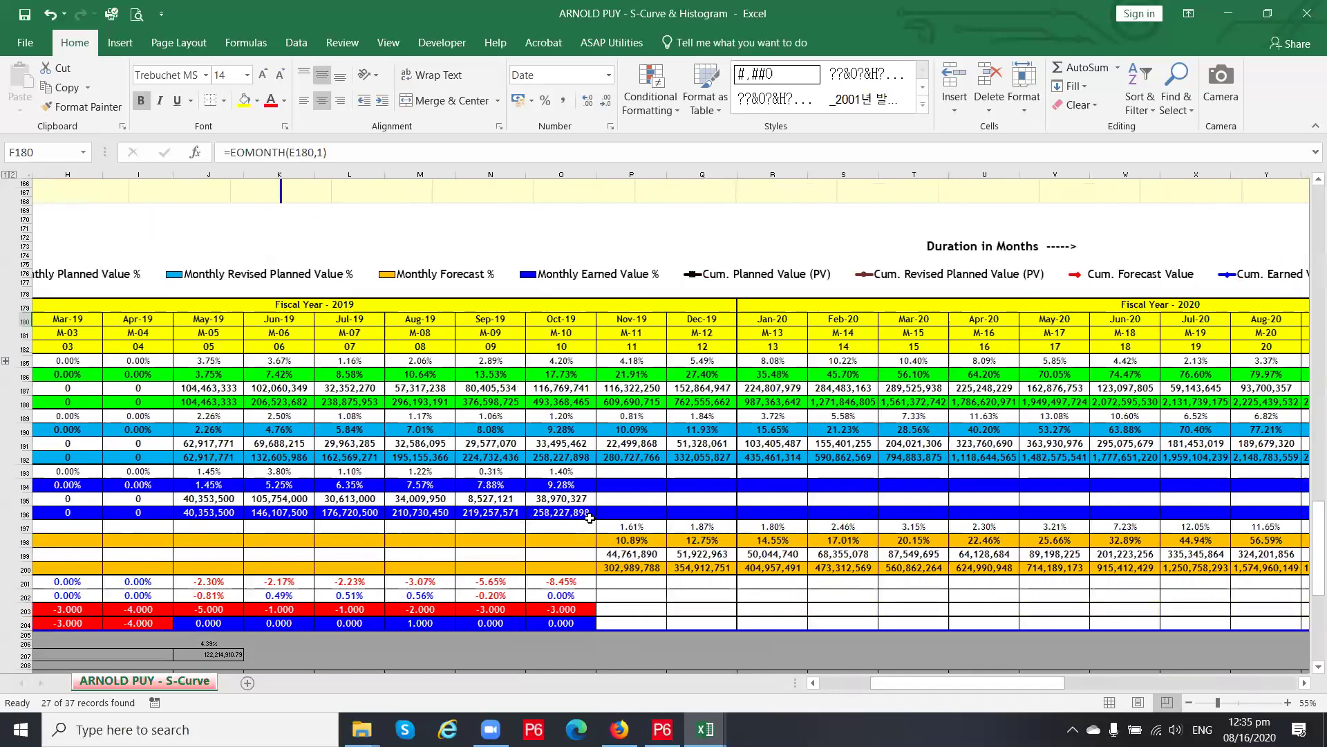
# Enter 260,000,000 as the Nov-19 cumulative earned value in P196
pyautogui.click(620, 512)
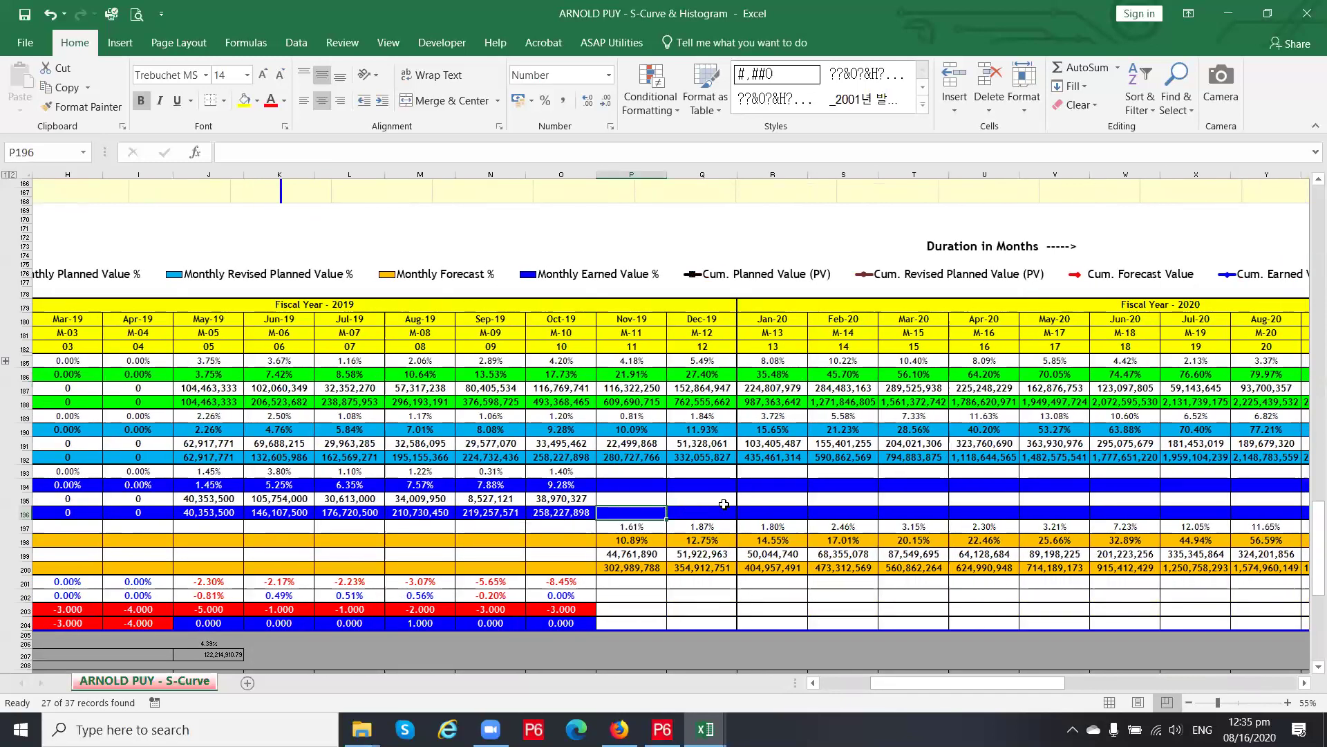
pyautogui.write('260000000.')
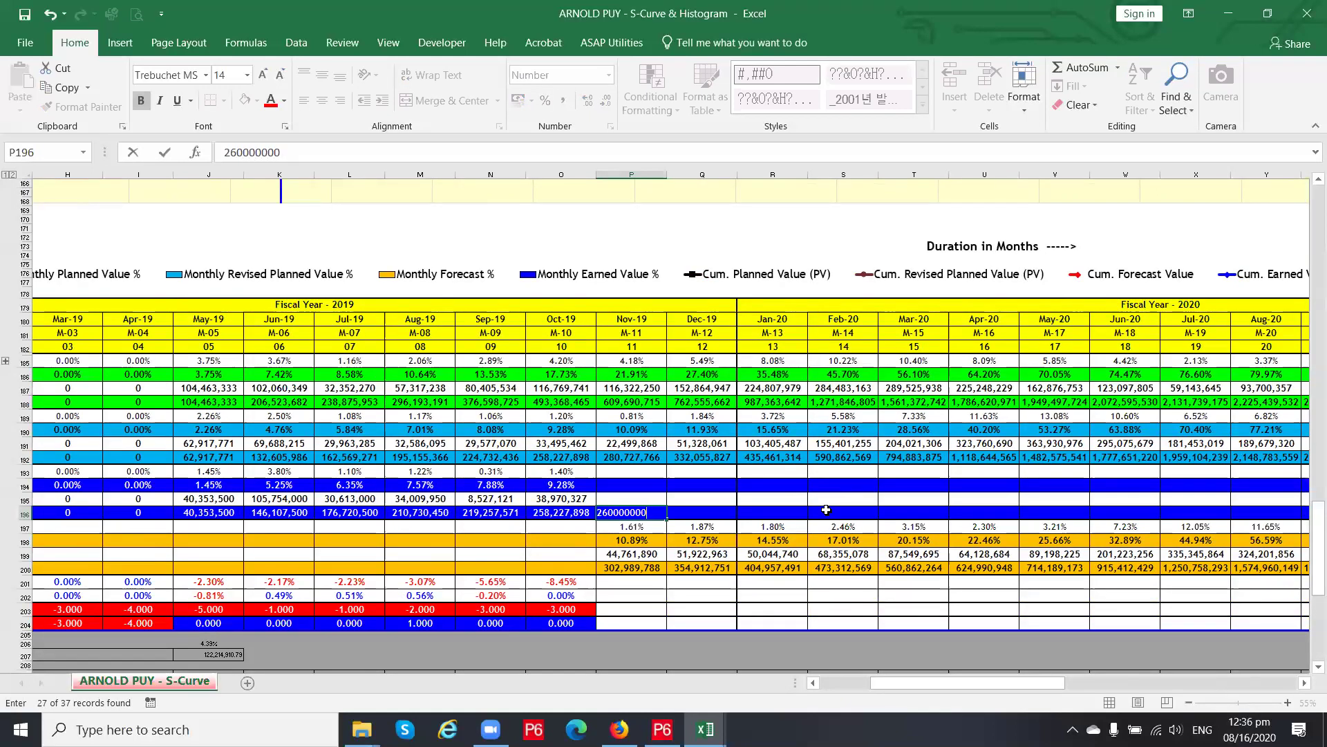
pyautogui.press('Return')
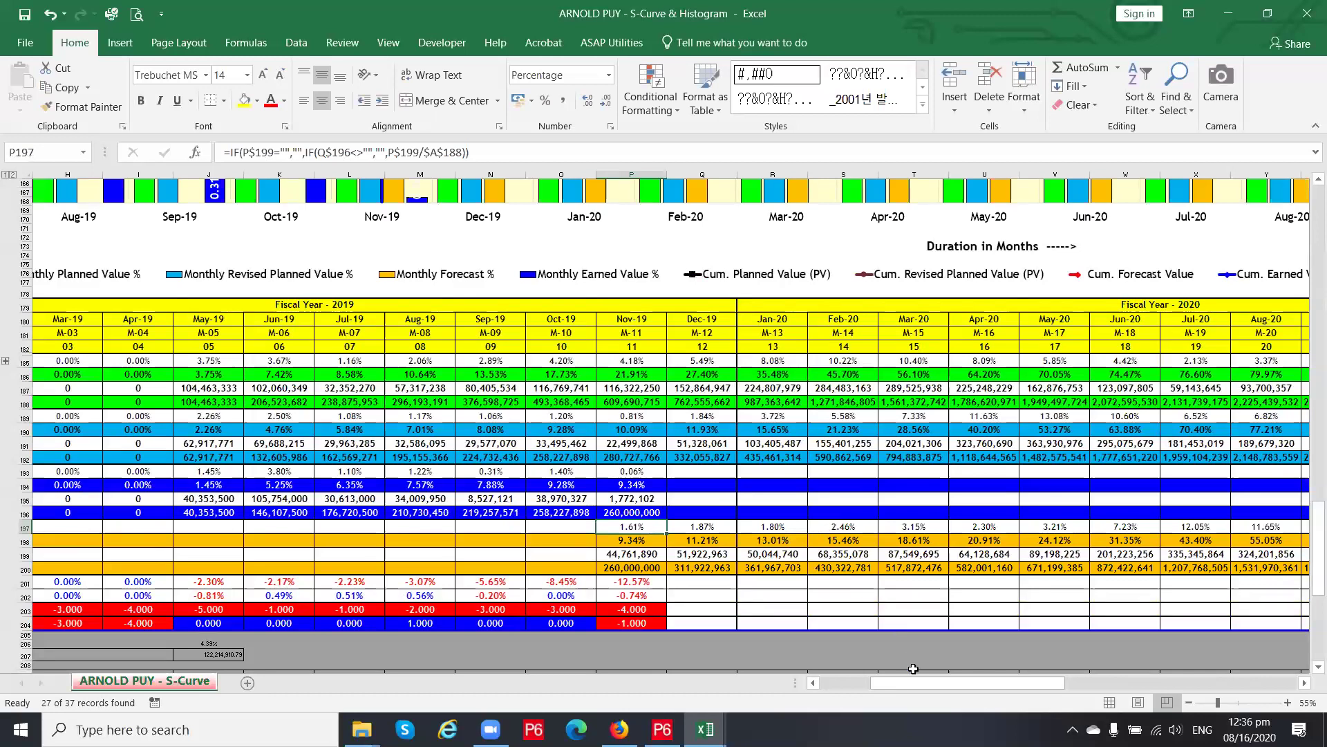
# Inspect the chart's Contract C-Date and Time Now arrow series
pyautogui.scroll(-2, 880, 611)
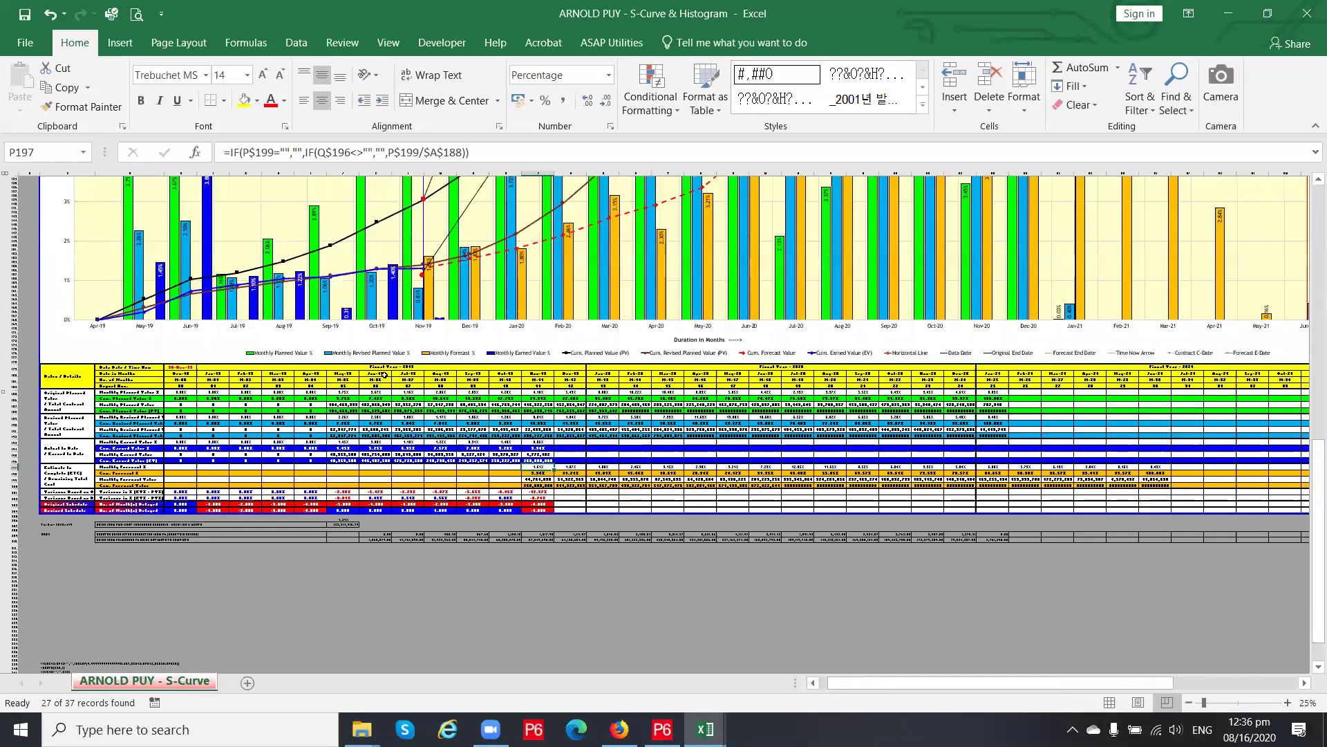
pyautogui.moveTo(1022, 682); pyautogui.dragTo(1061, 683)
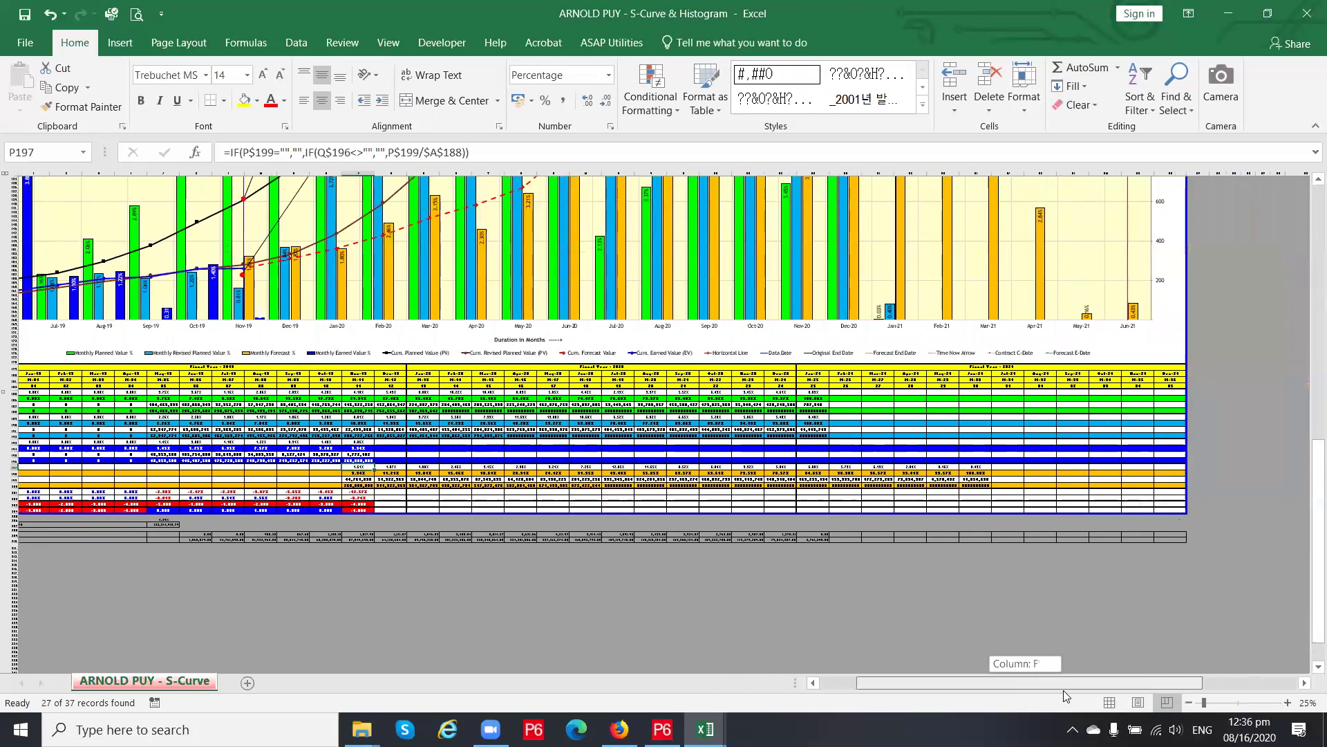
pyautogui.scroll(10, 505, 508)
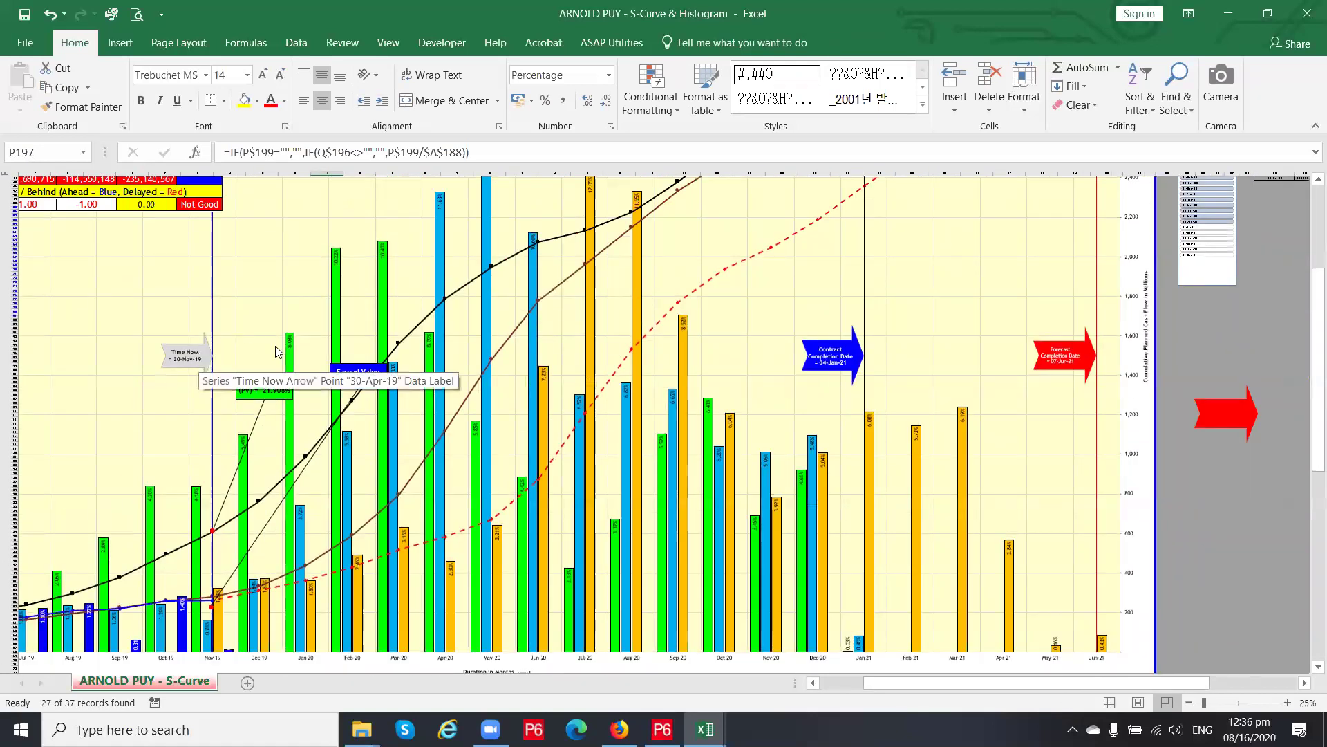
pyautogui.click(858, 366)
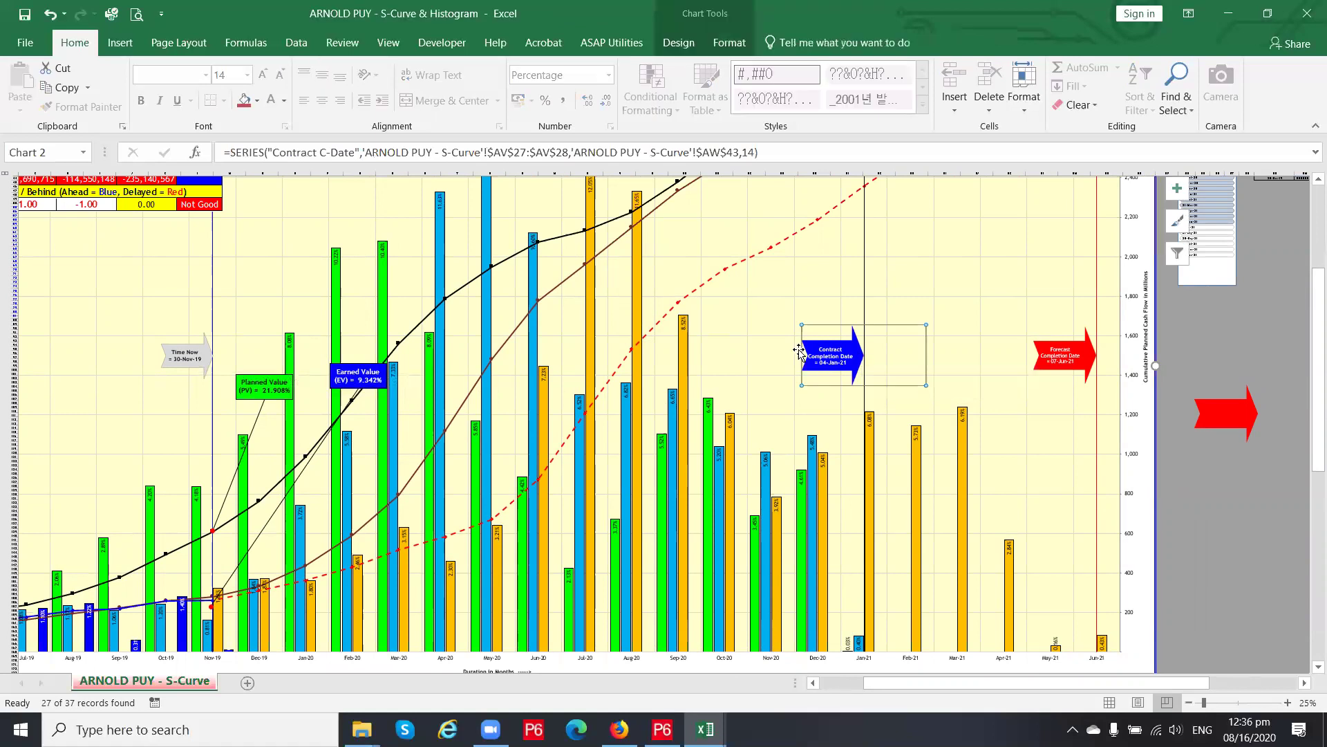
pyautogui.click(221, 363)
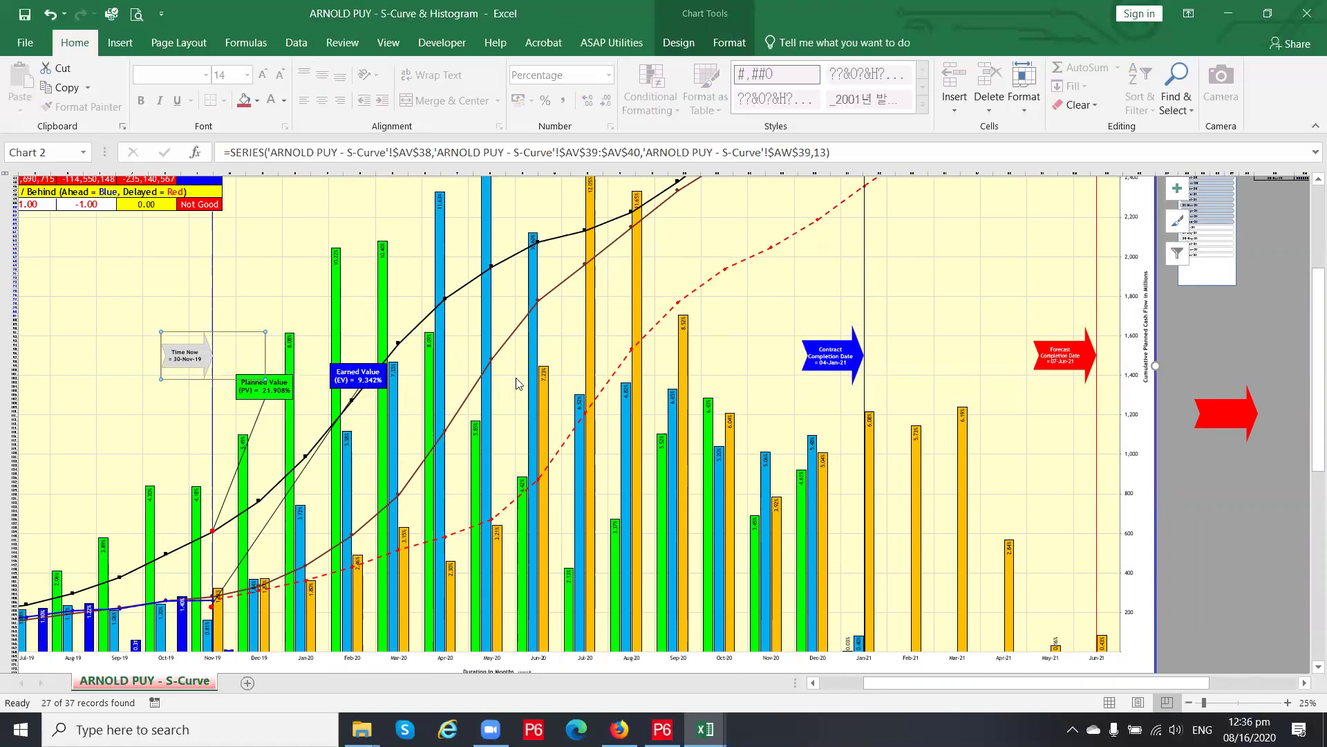
pyautogui.click(852, 358)
pyautogui.click(1083, 367)
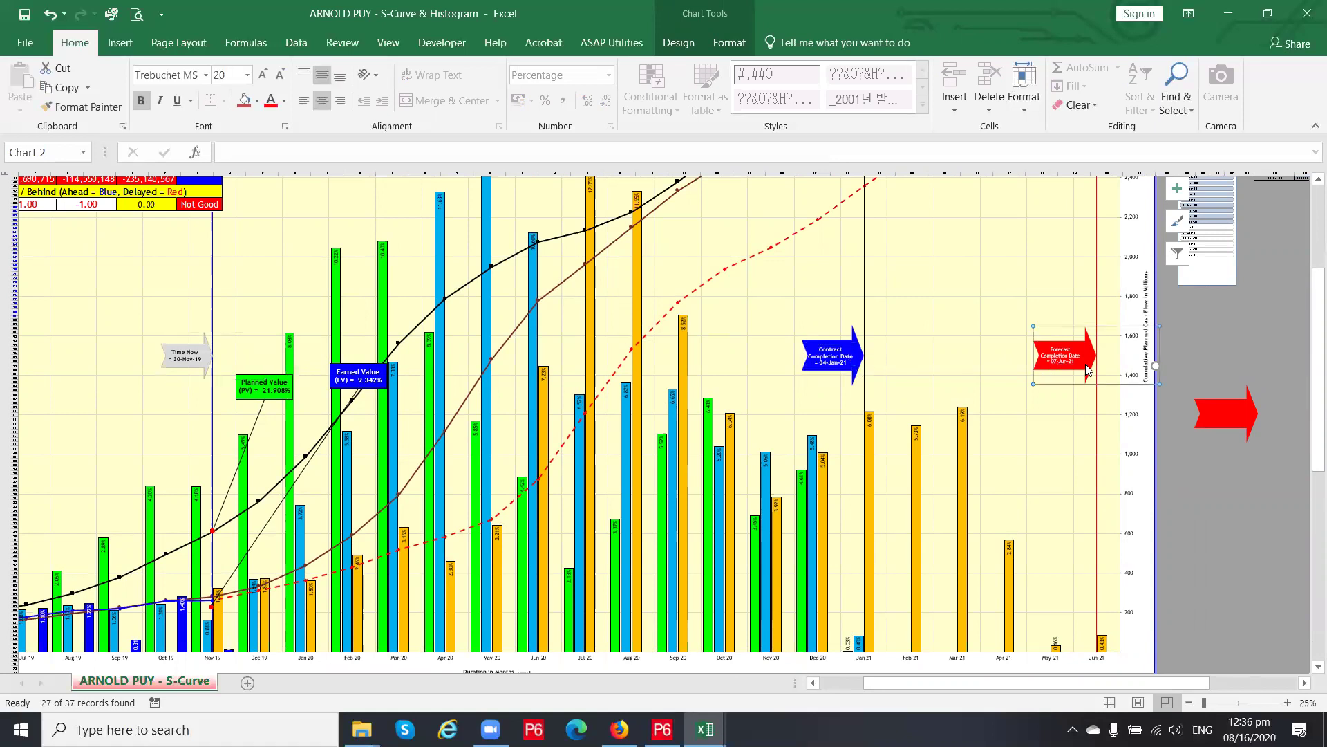
pyautogui.click(1249, 488)
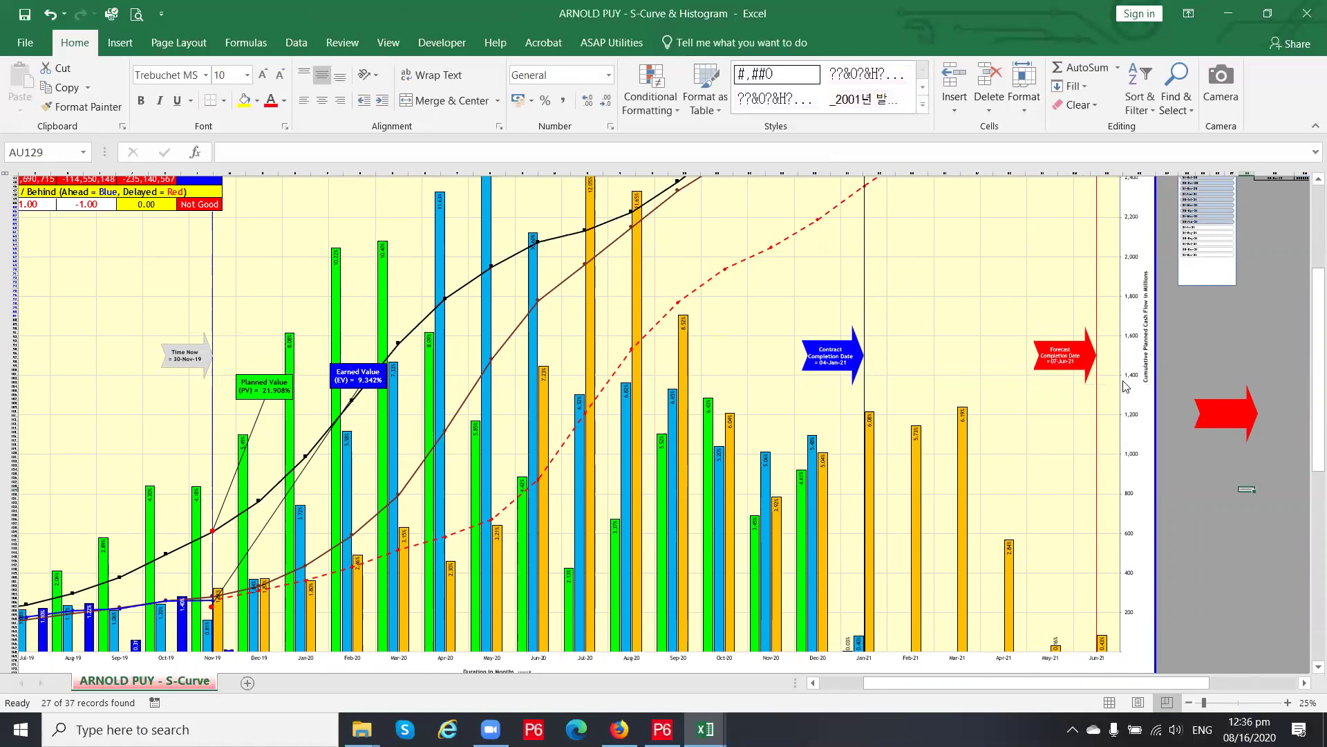
pyautogui.scroll(3, 1078, 394)
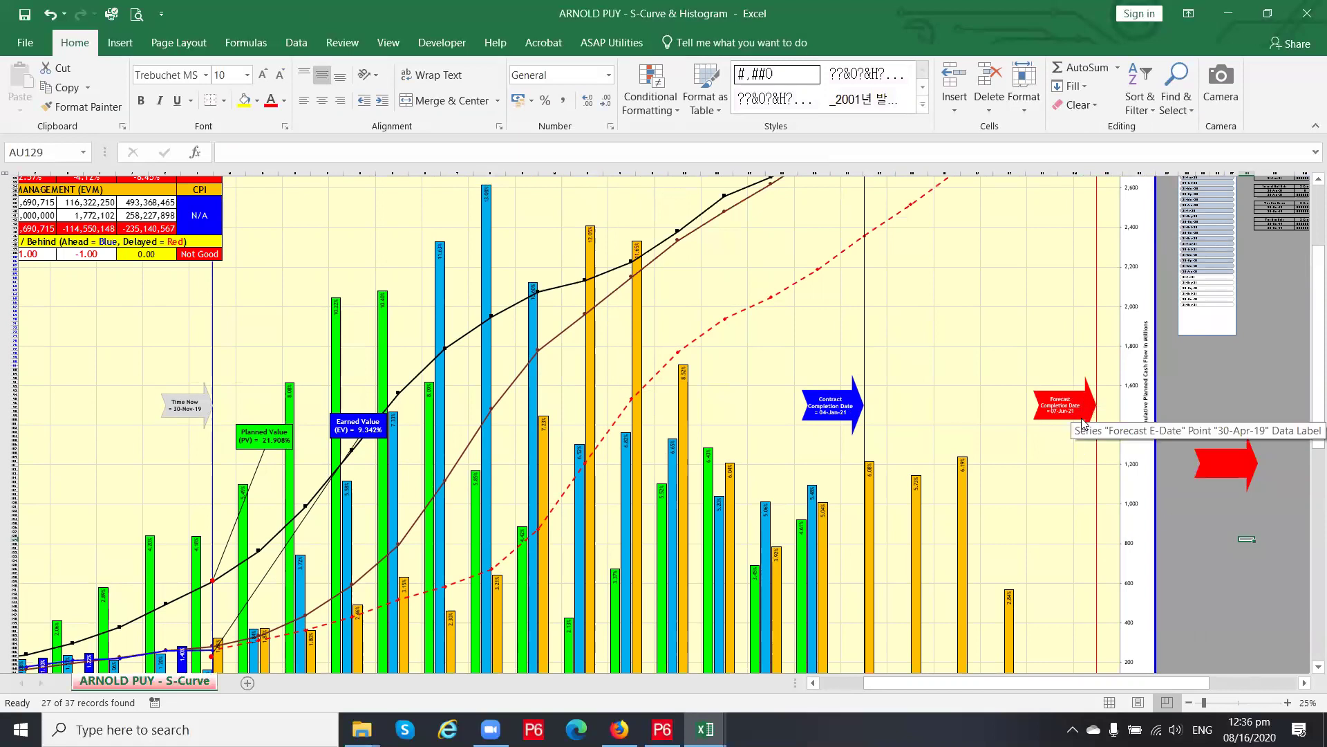
pyautogui.scroll(4, 1083, 423)
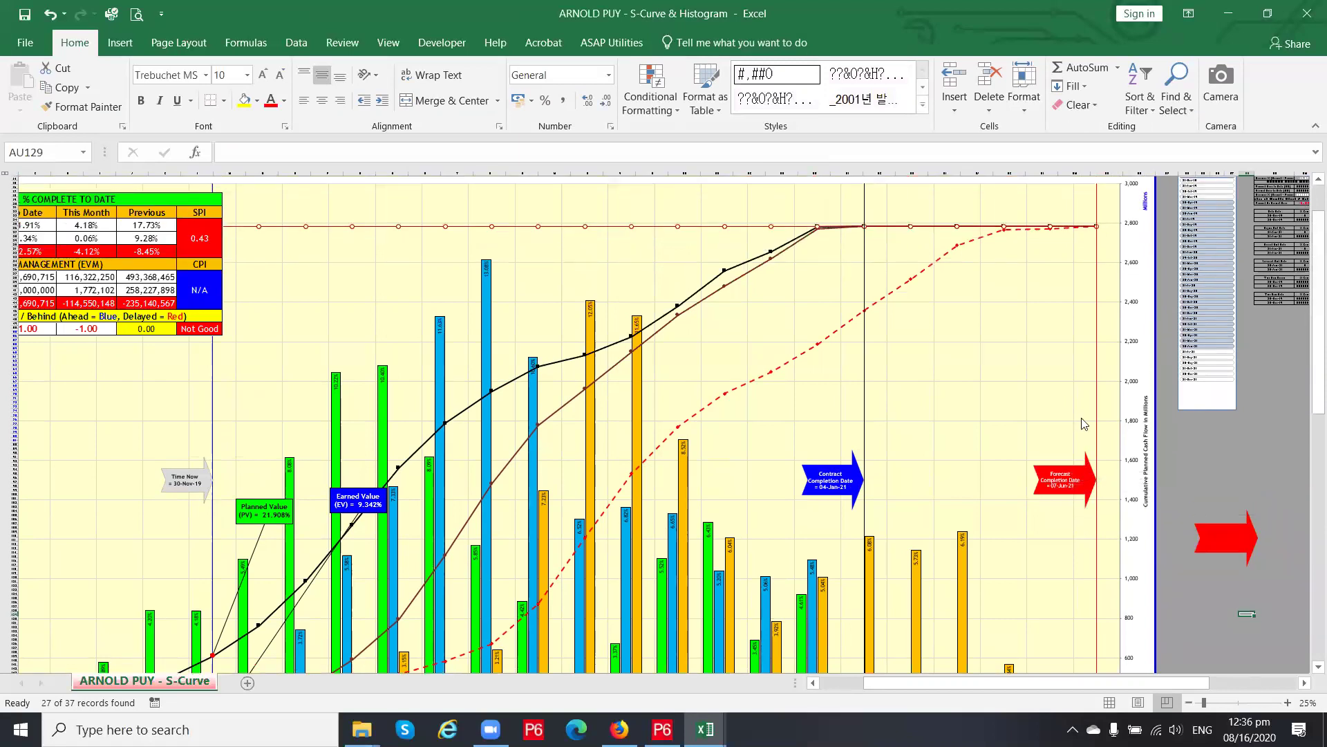
pyautogui.scroll(3, 1082, 422)
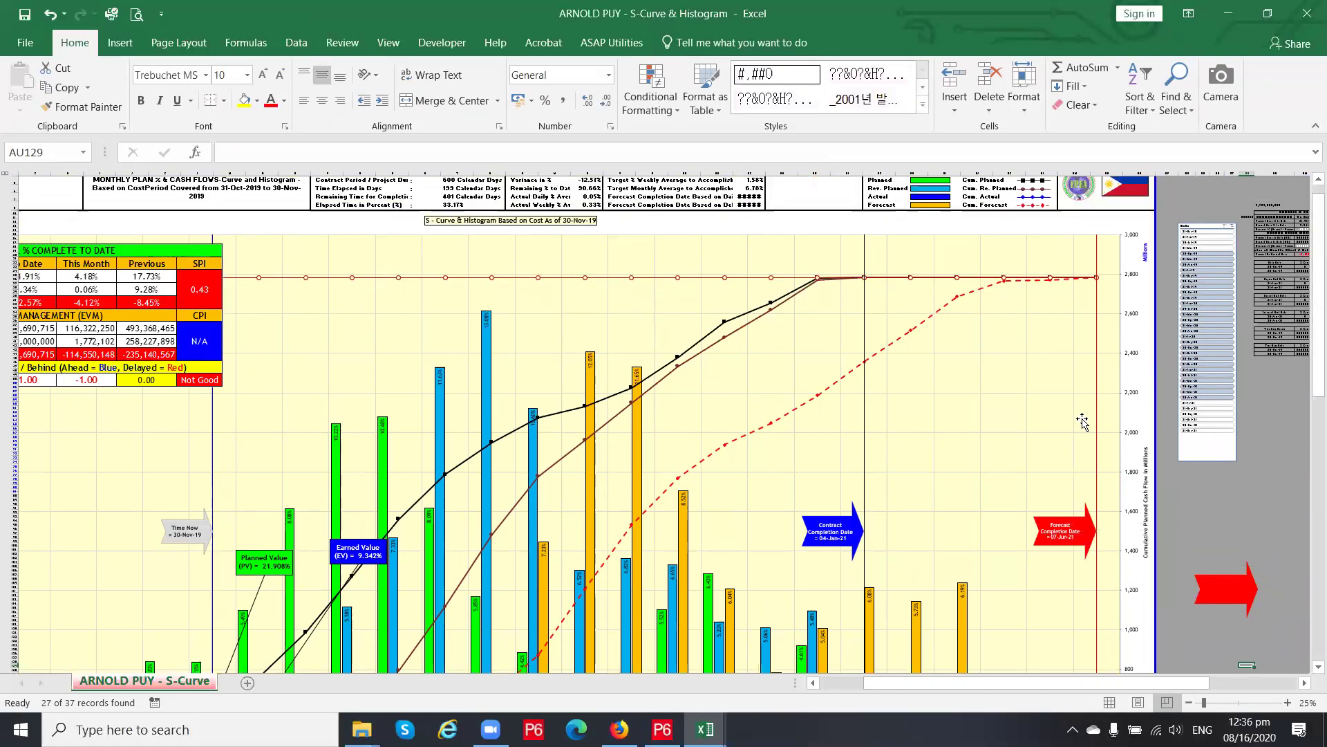
pyautogui.scroll(-3, 1082, 422)
pyautogui.scroll(-6, 1082, 421)
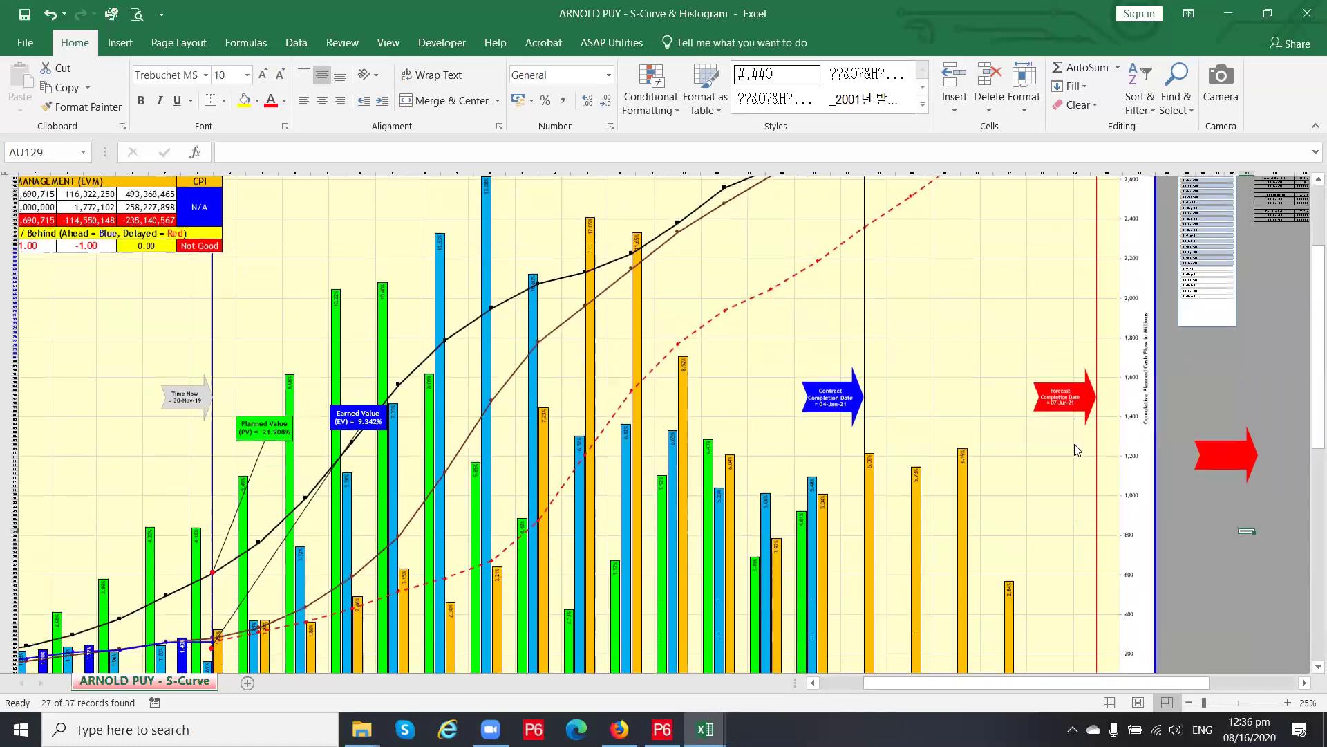
pyautogui.moveTo(1093, 367)
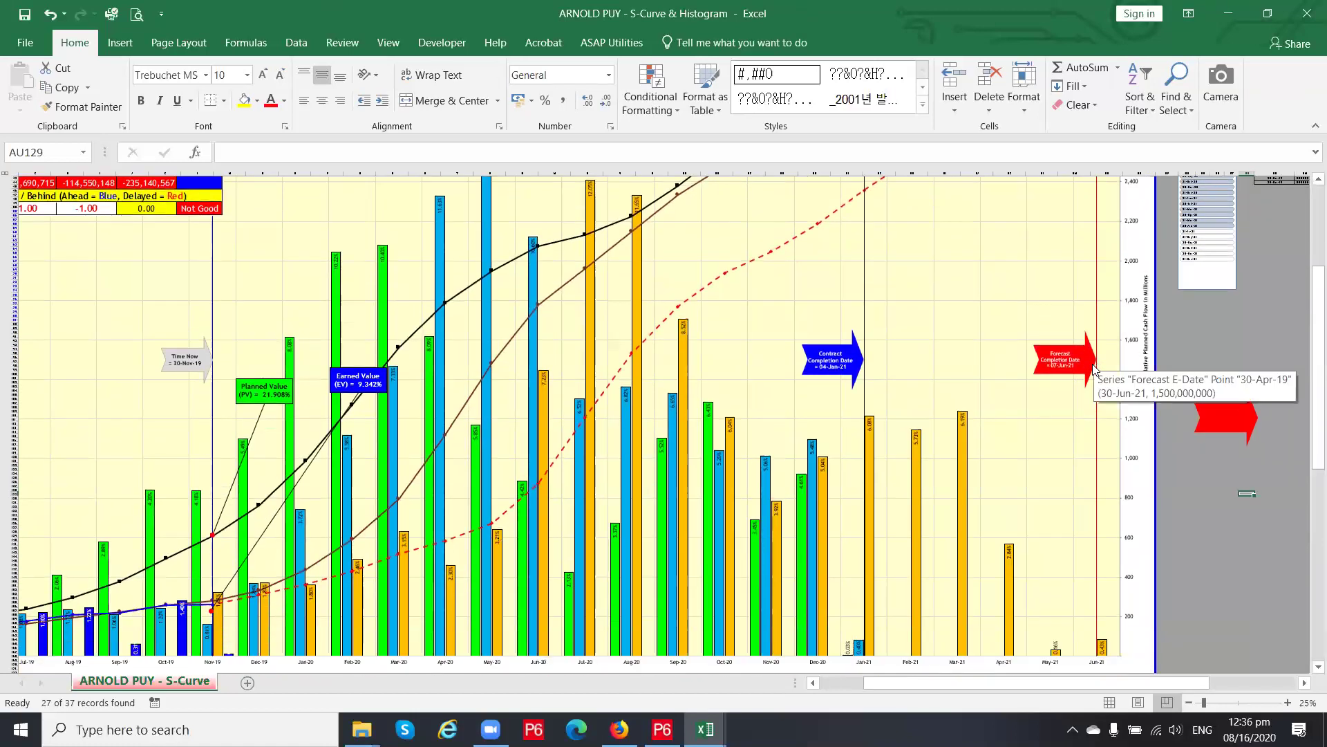
pyautogui.scroll(-7, 1093, 366)
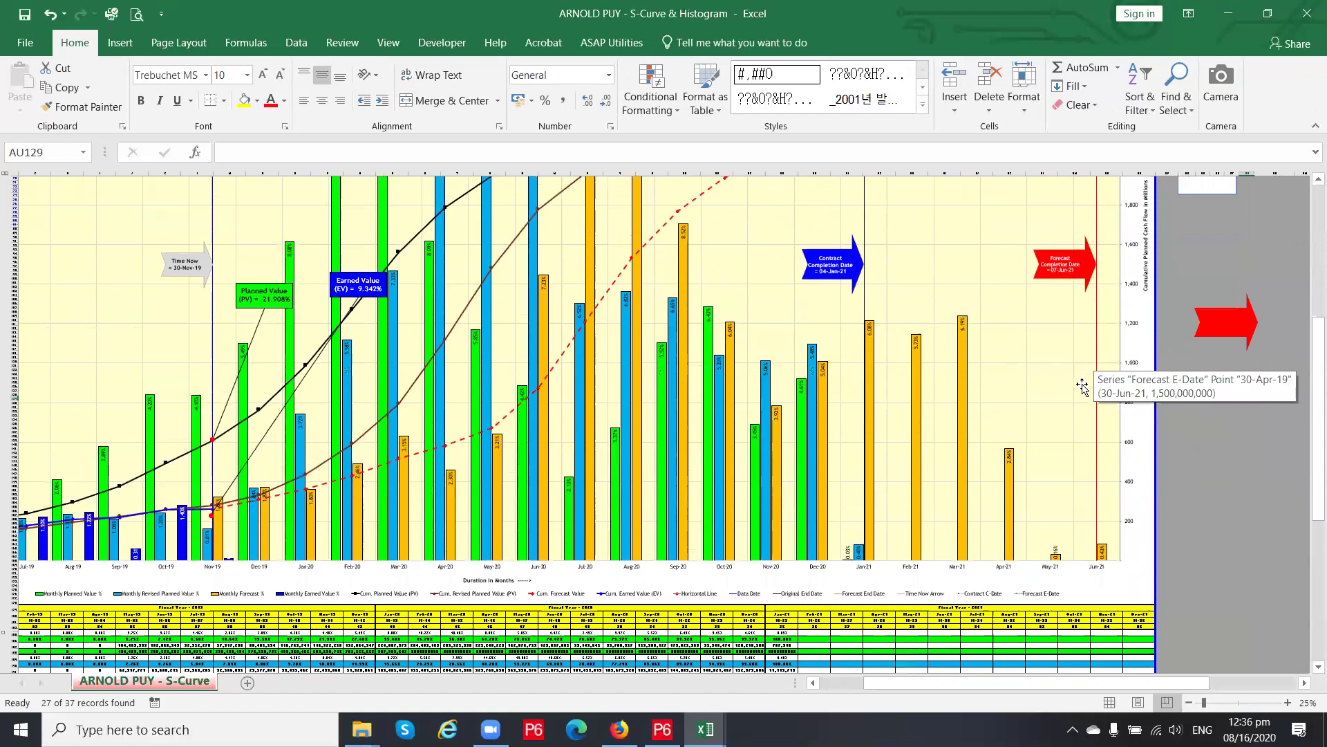
pyautogui.scroll(-4, 1075, 408)
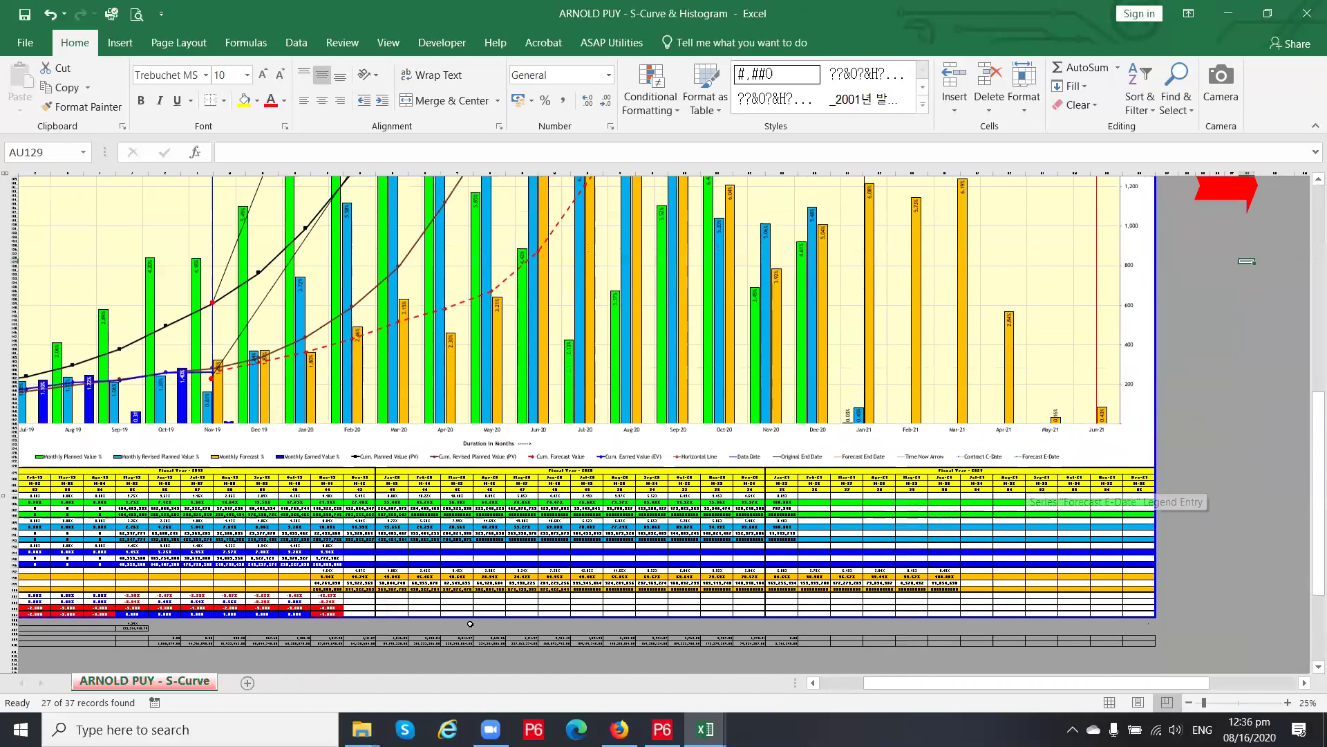
# Review the Nov-19 delay, variance, forecast and earned value formulas from P203 up to P193
pyautogui.click(329, 608)
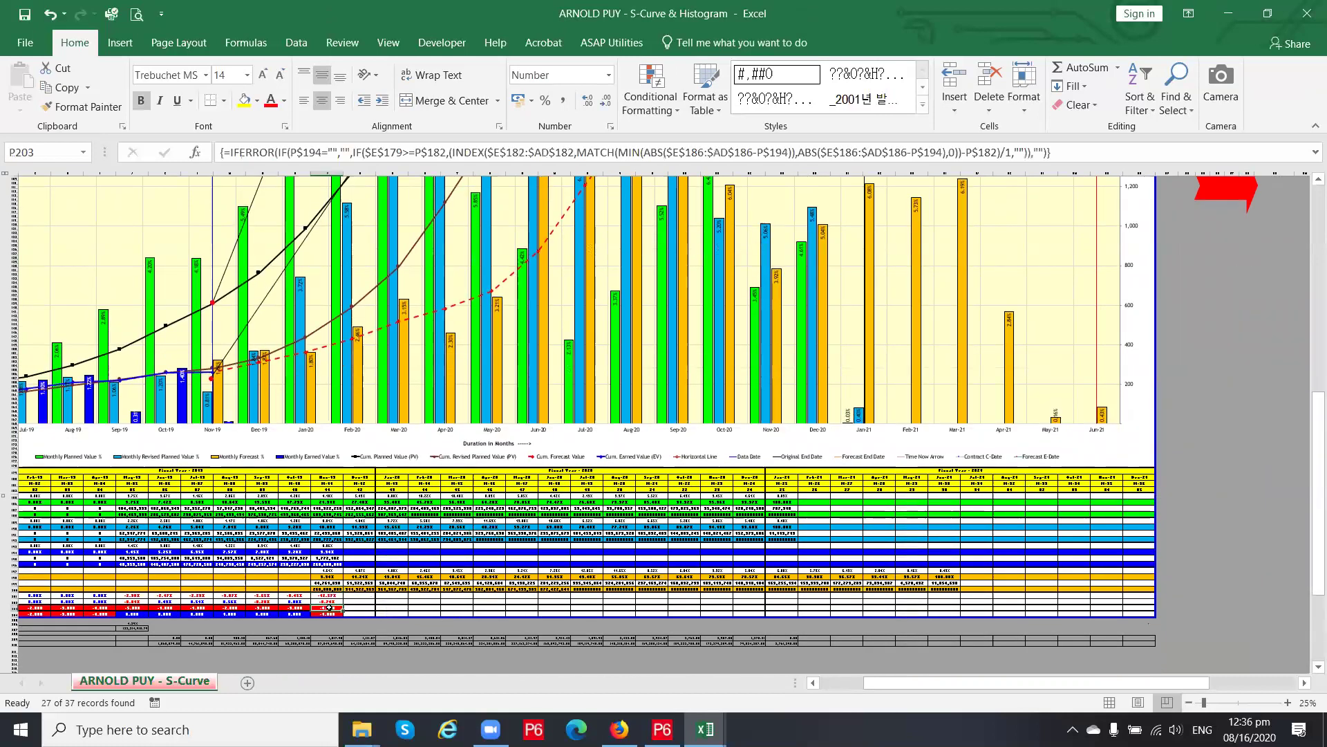
pyautogui.click(330, 613)
pyautogui.click(329, 601)
pyautogui.moveTo(329, 601); pyautogui.dragTo(329, 596)
pyautogui.click(329, 589)
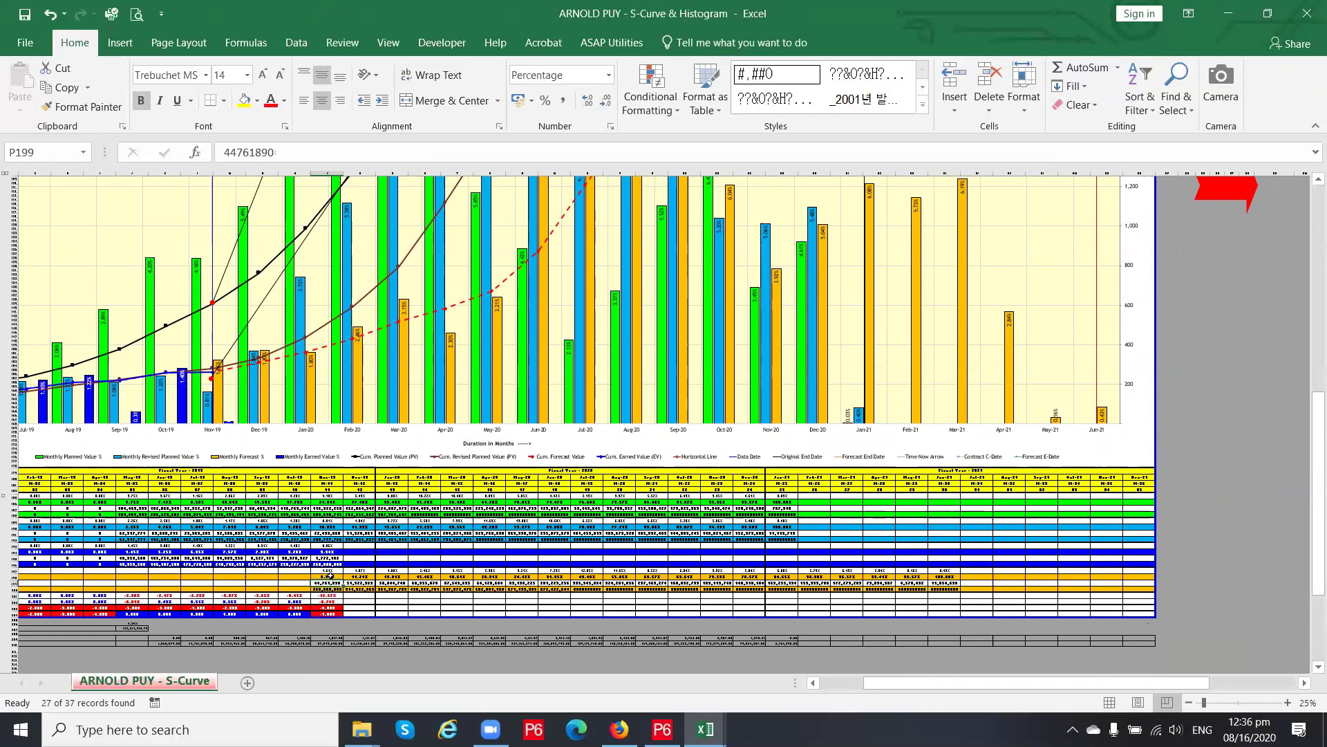
pyautogui.click(330, 572)
pyautogui.click(329, 557)
pyautogui.click(329, 545)
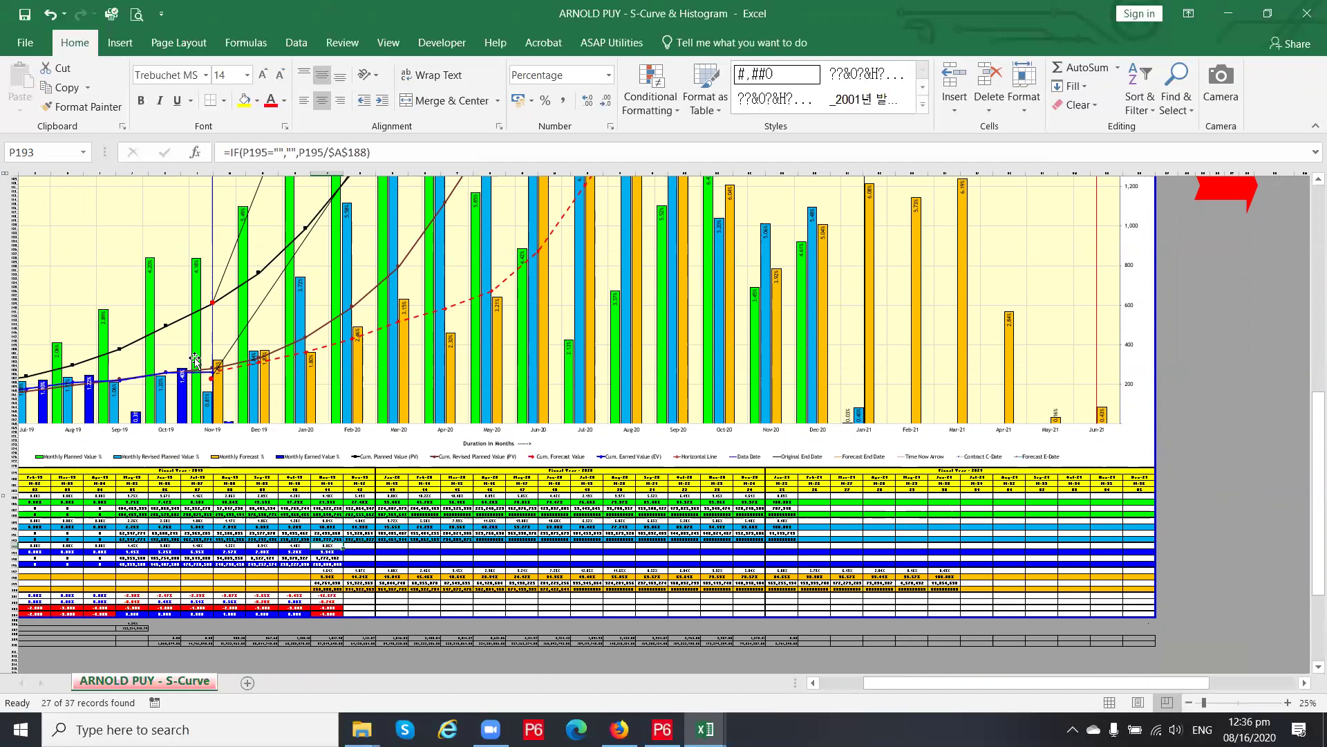
# Drag the thin diagonal line at the Nov-19 Time Now marker slightly upward
pyautogui.keyDown('ctrl'); pyautogui.scroll(3, 156, 393); pyautogui.keyUp('ctrl')
pyautogui.moveTo(1015, 687); pyautogui.dragTo(950, 688)
pyautogui.scroll(3, 594, 446)
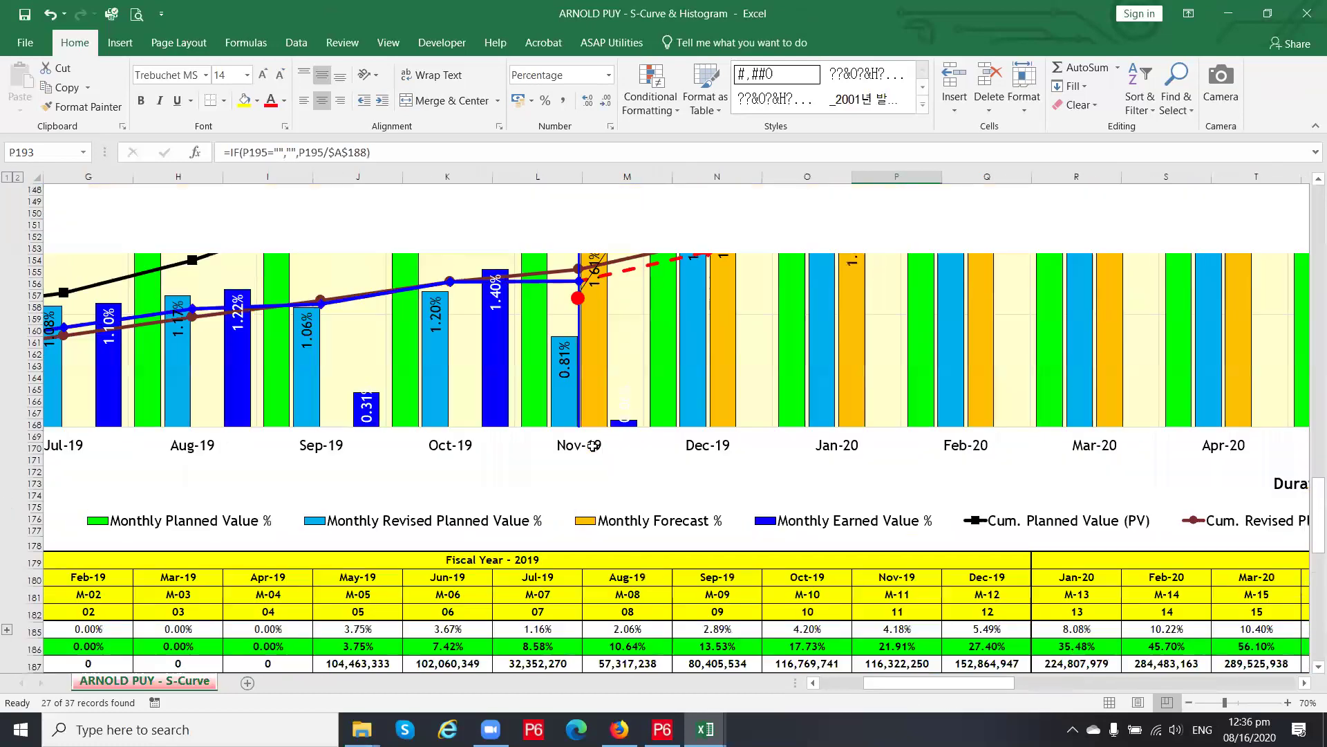
pyautogui.scroll(6, 593, 445)
pyautogui.click(620, 439)
pyautogui.moveTo(620, 439); pyautogui.dragTo(622, 425)
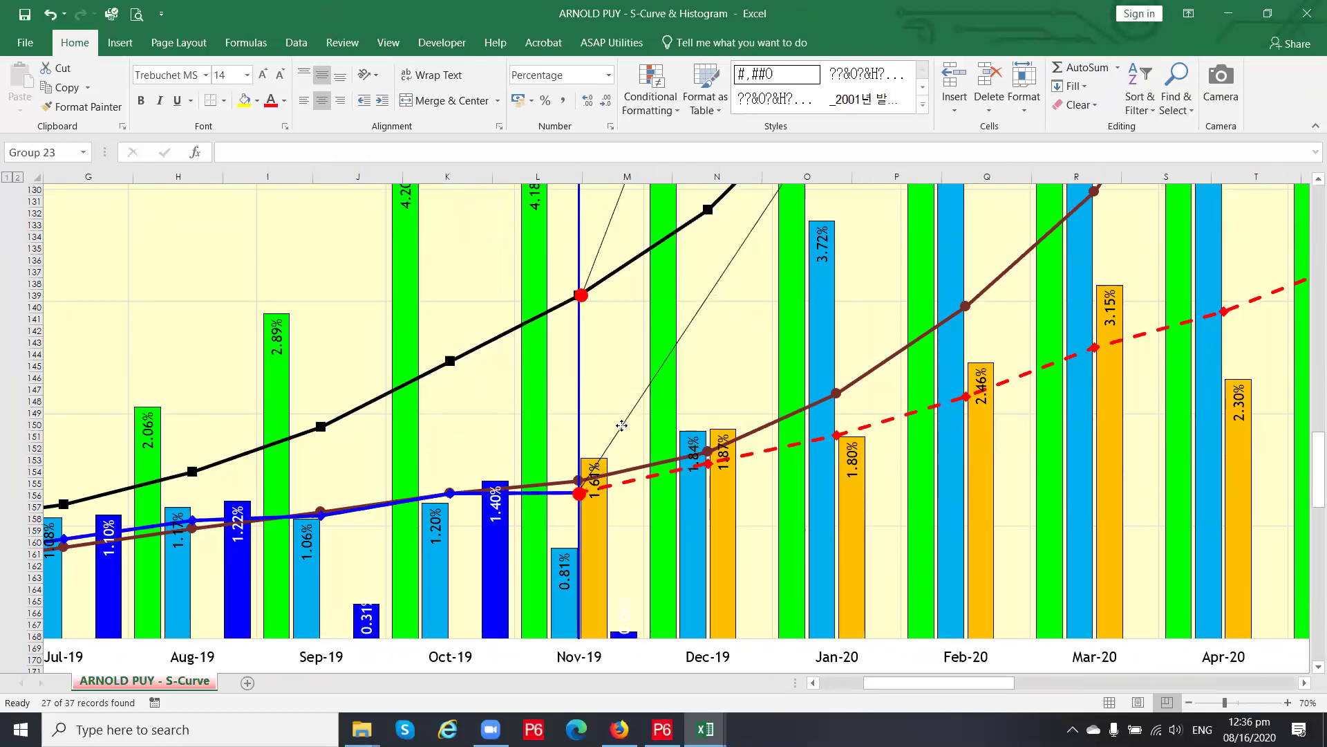
pyautogui.scroll(-2, 665, 586)
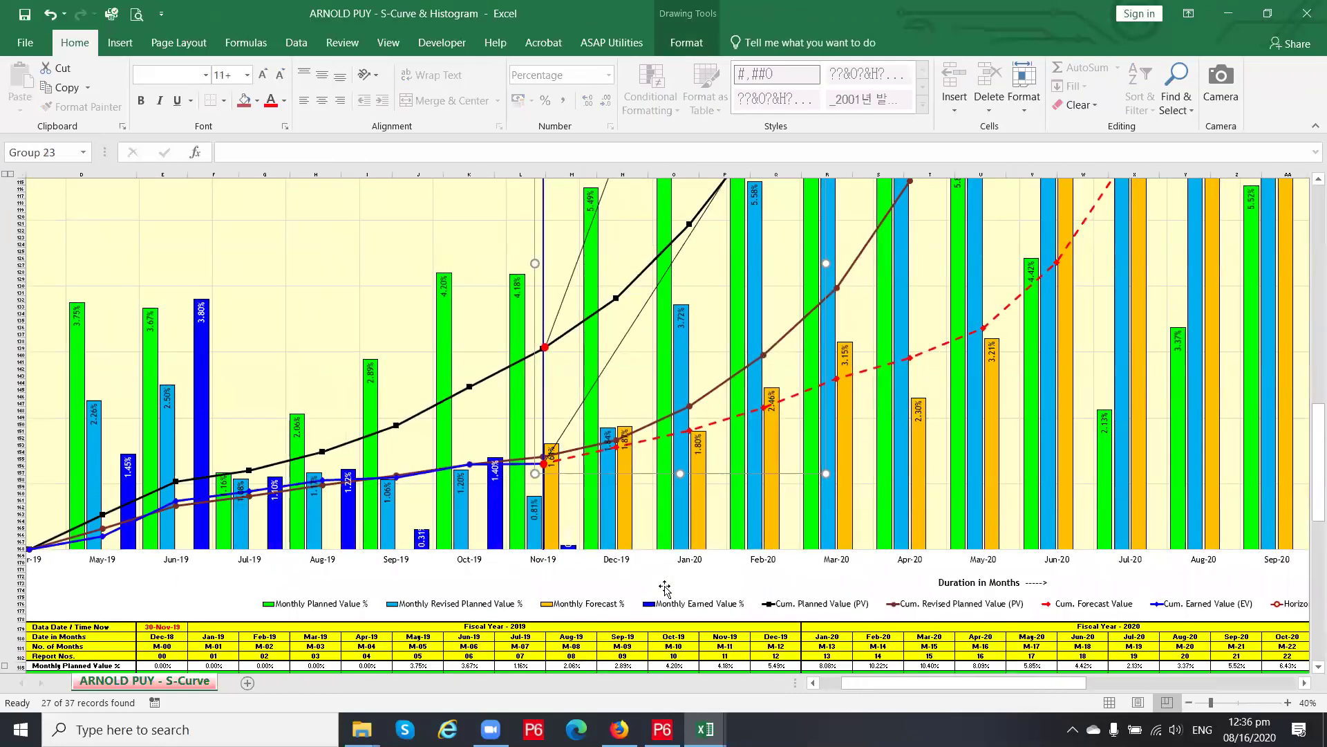
pyautogui.scroll(-1, 665, 587)
pyautogui.click(686, 606)
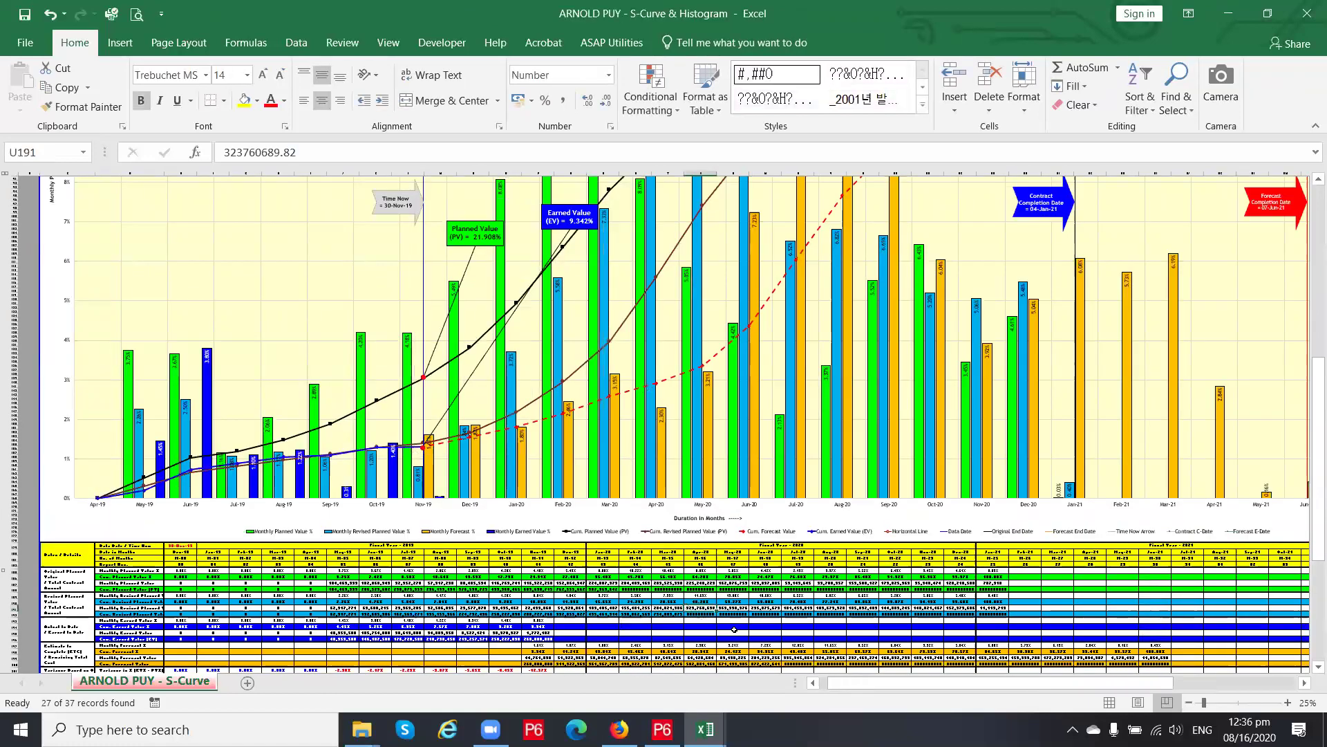
pyautogui.moveTo(905, 685); pyautogui.dragTo(1000, 685)
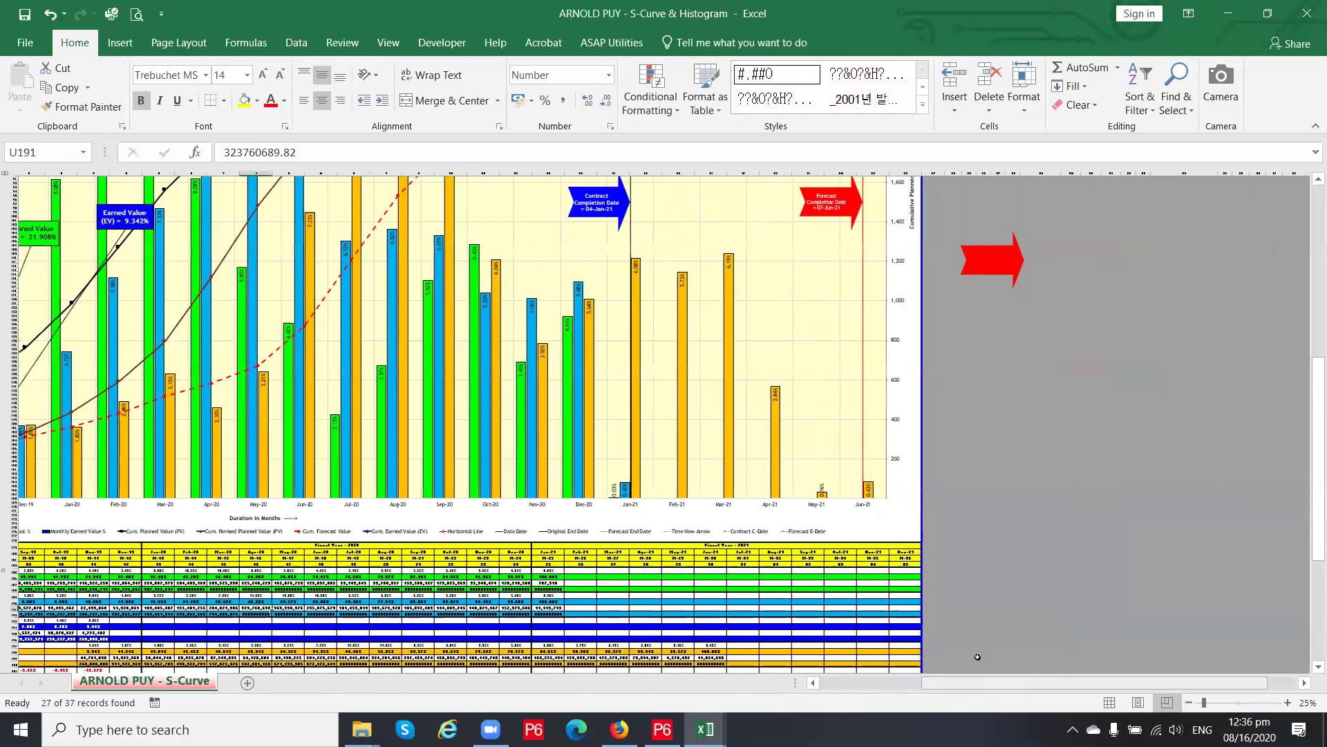
pyautogui.scroll(15, 856, 531)
pyautogui.scroll(9, 856, 531)
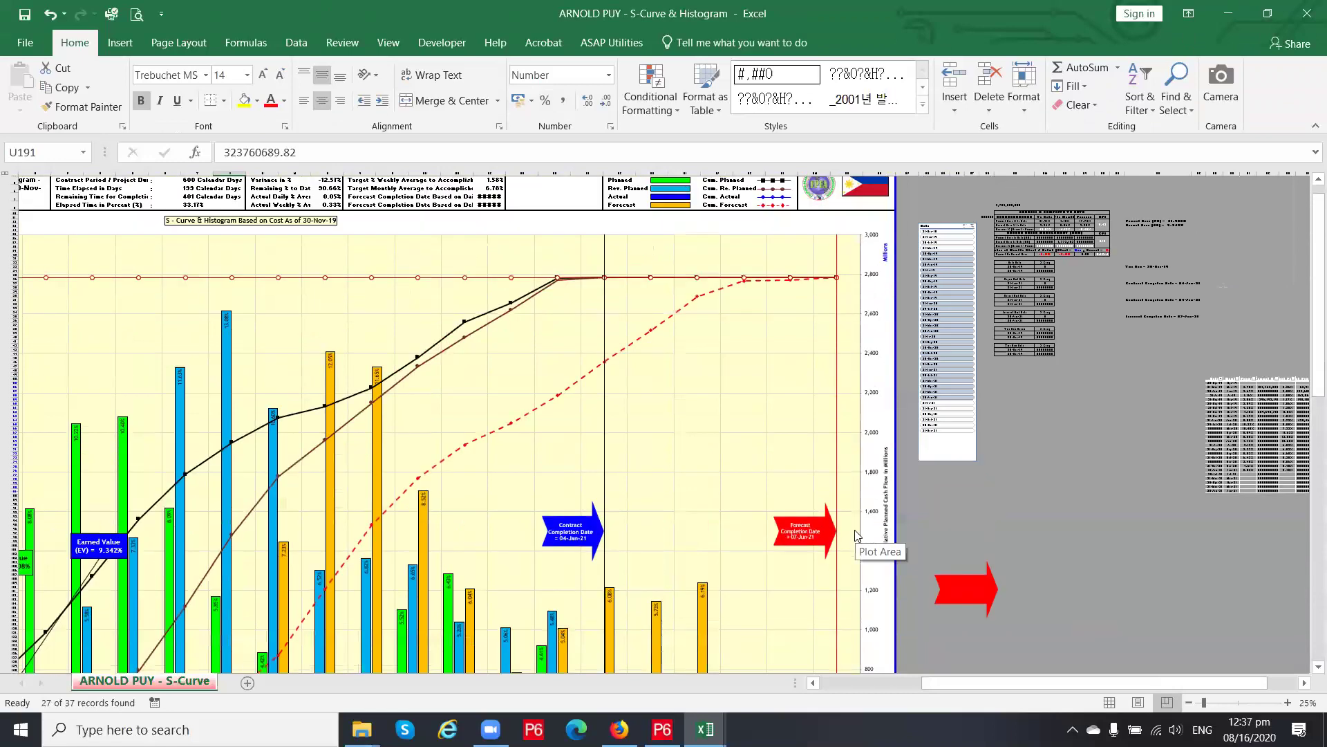
pyautogui.click(494, 211)
pyautogui.click(495, 220)
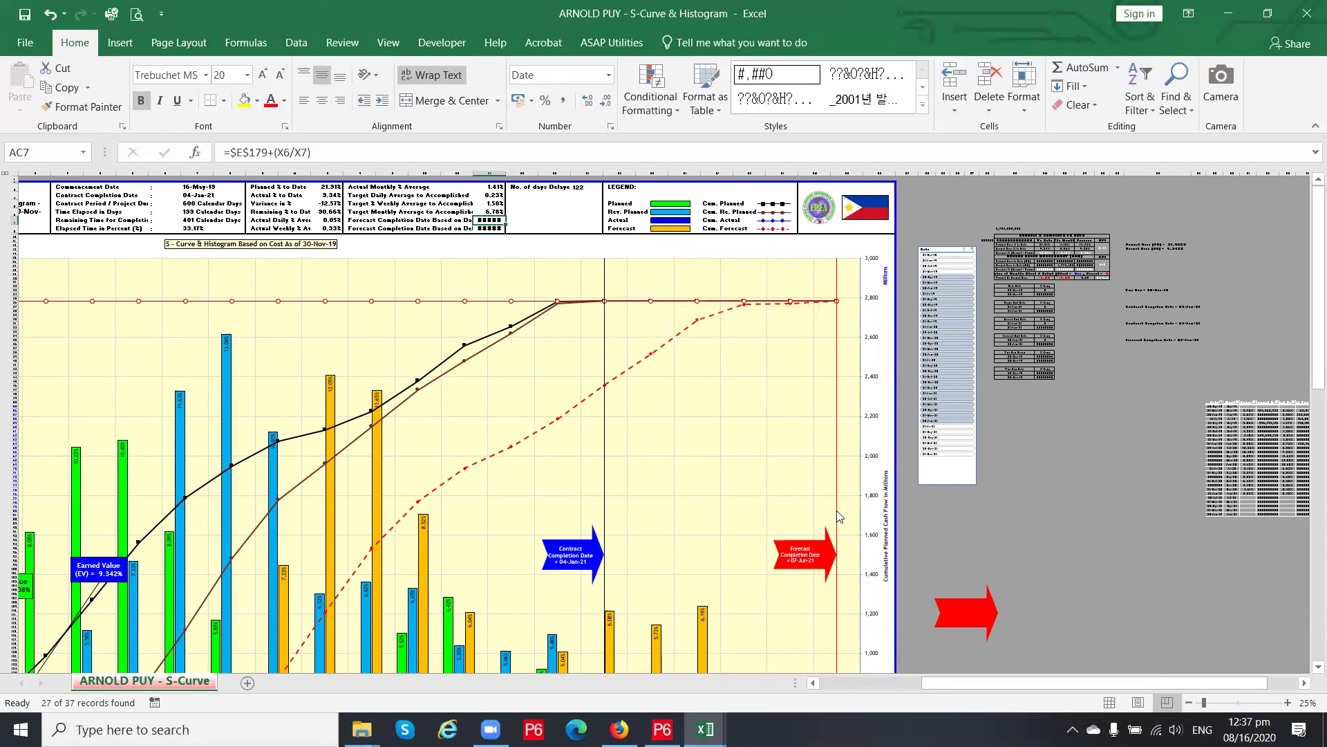
pyautogui.moveTo(838, 511)
pyautogui.scroll(-3, 1030, 485)
pyautogui.moveTo(1030, 686); pyautogui.dragTo(776, 709)
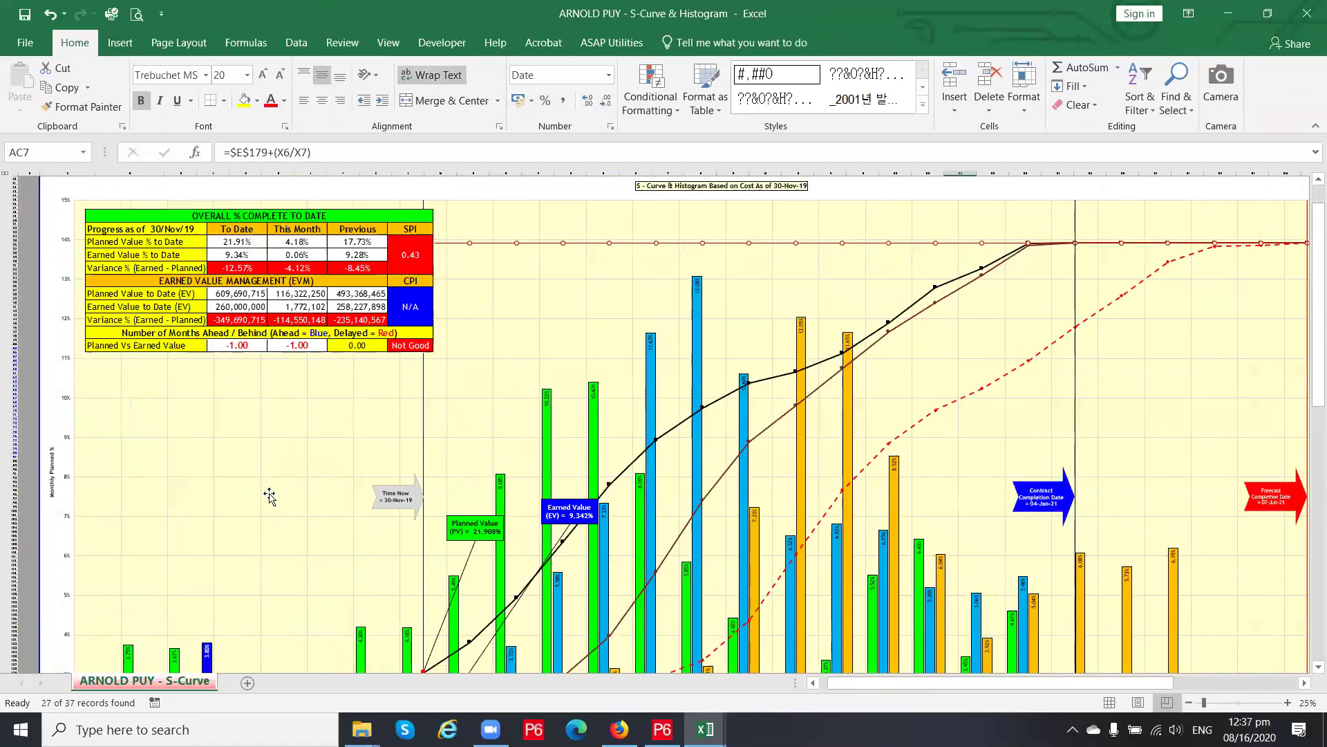
pyautogui.scroll(-3, 228, 556)
pyautogui.scroll(-4, 229, 551)
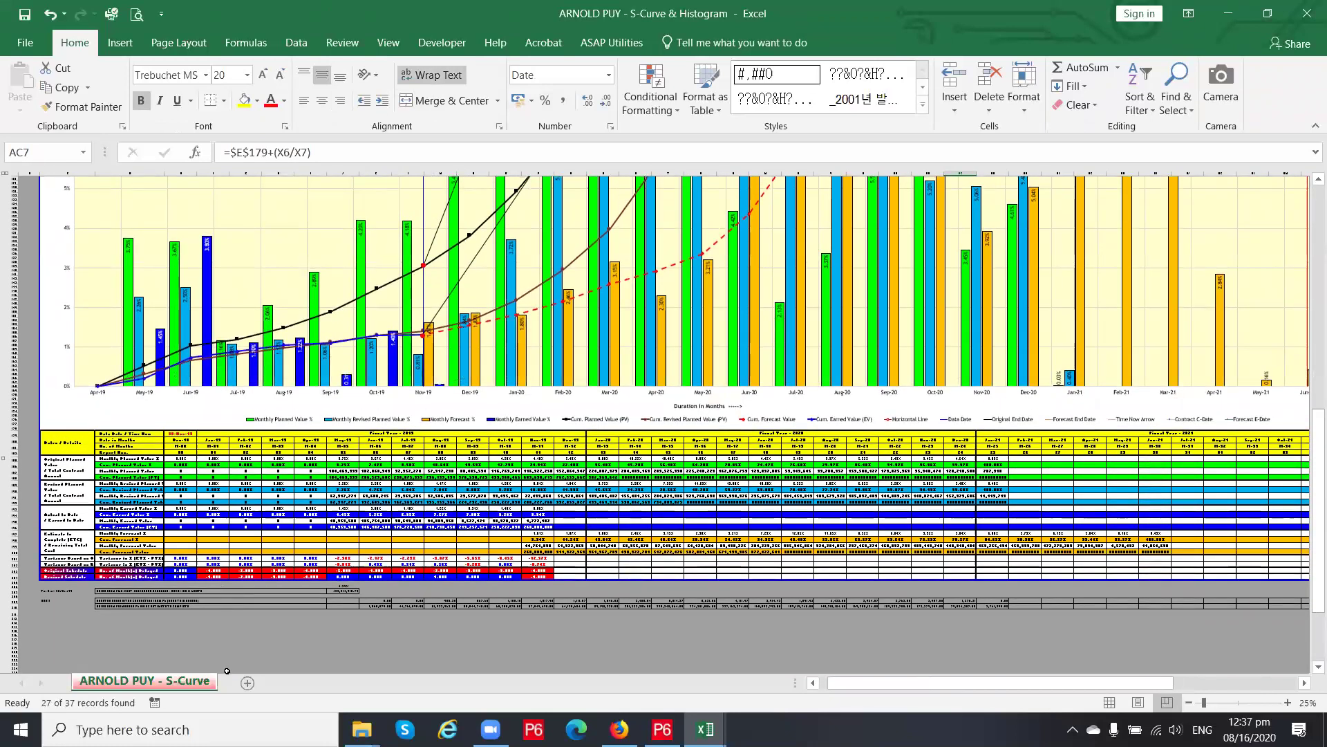
pyautogui.doubleClick(198, 684)
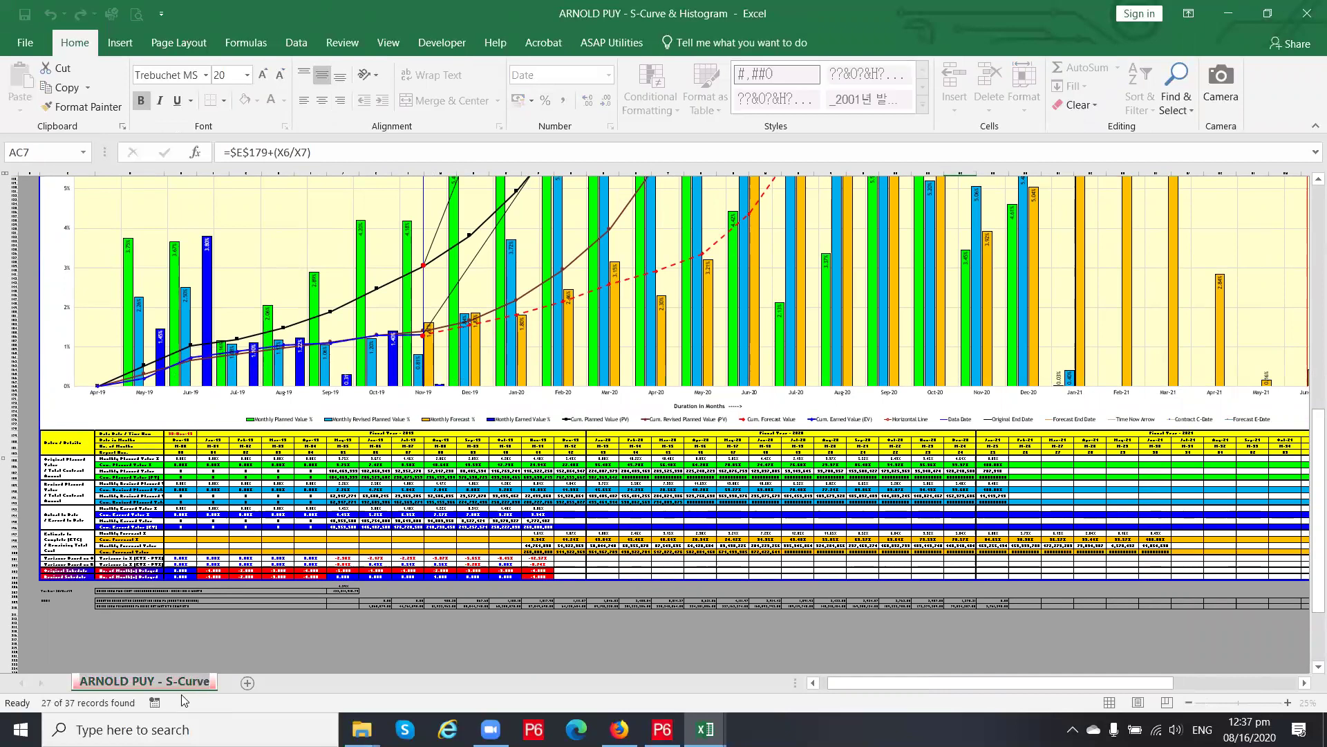
pyautogui.click(296, 622)
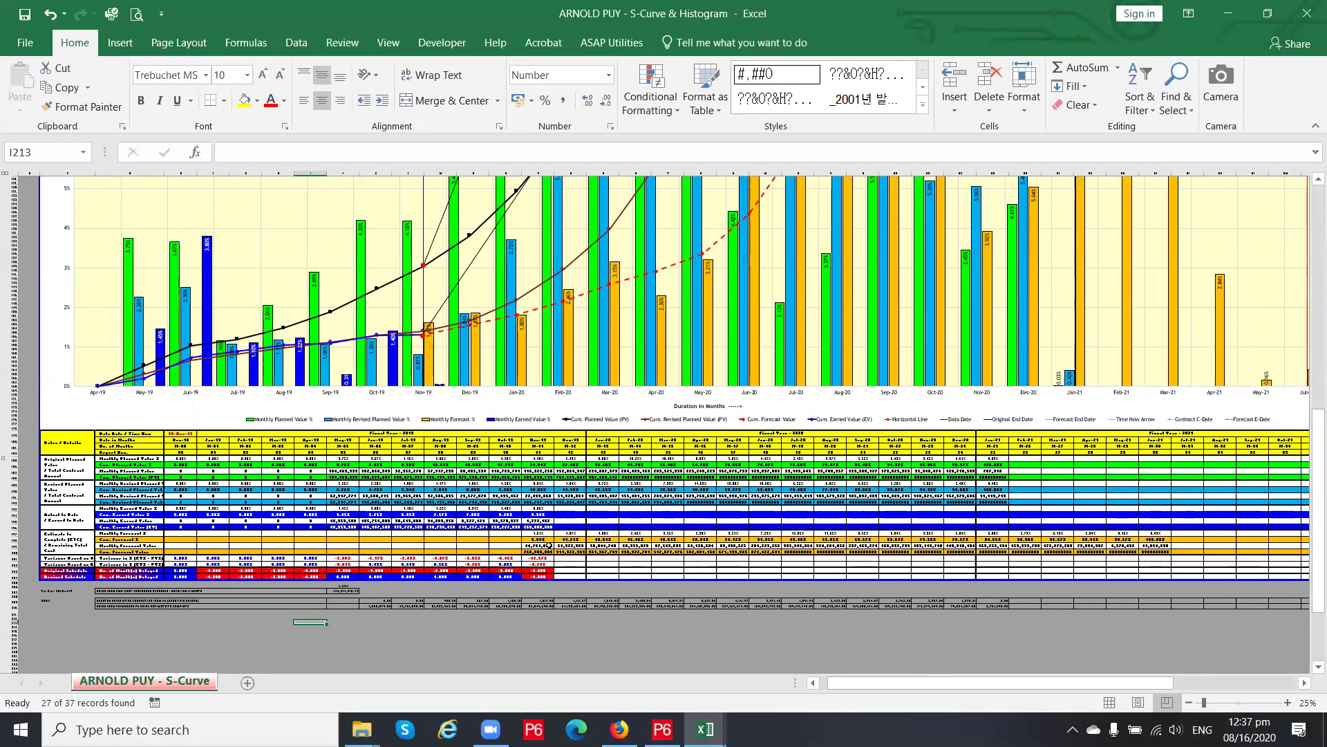
pyautogui.doubleClick(174, 681)
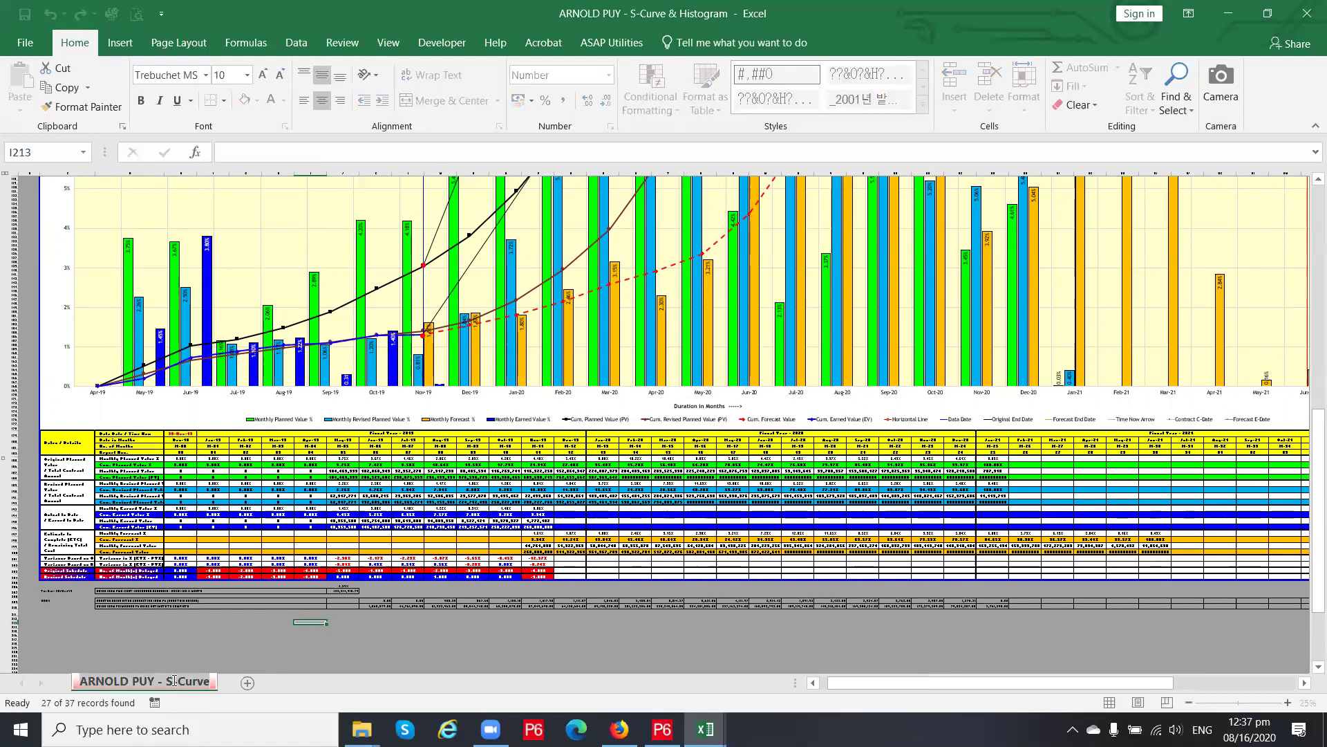
pyautogui.write('AP')
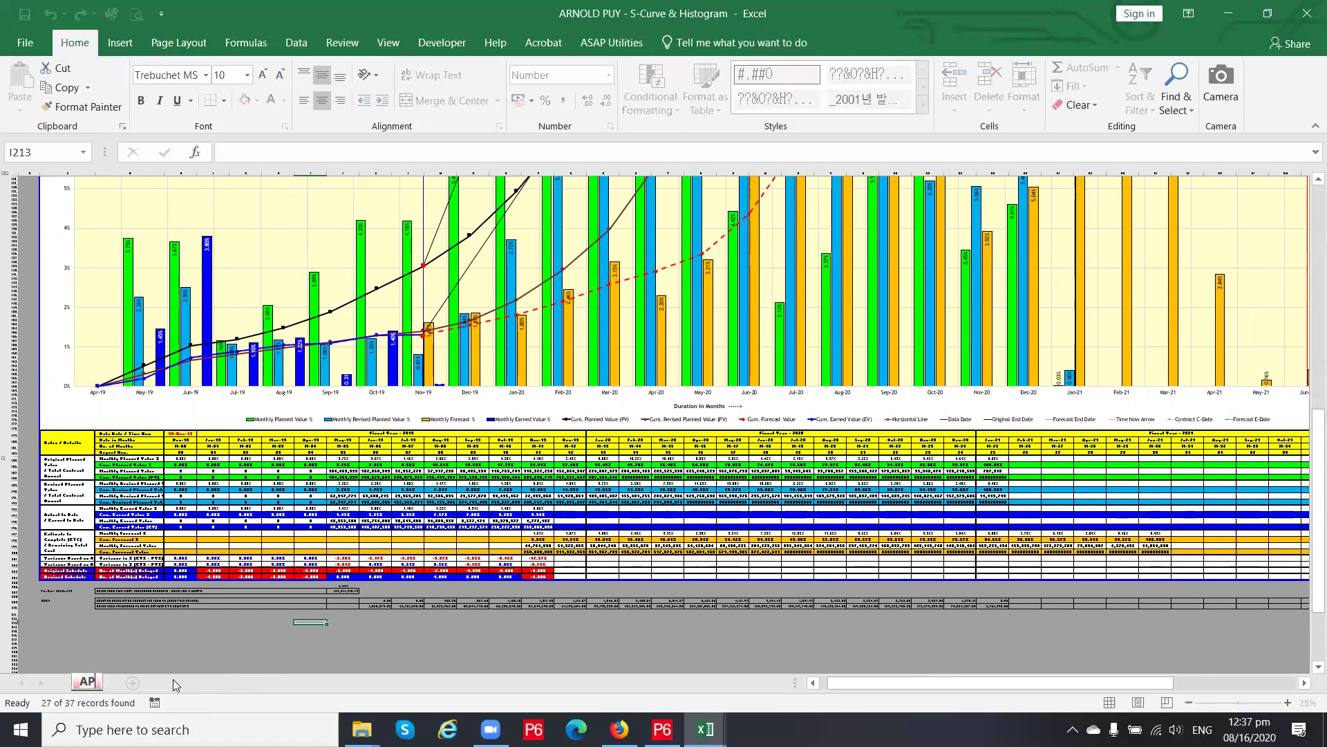
pyautogui.write('-S-CURVE')
pyautogui.press('Return')
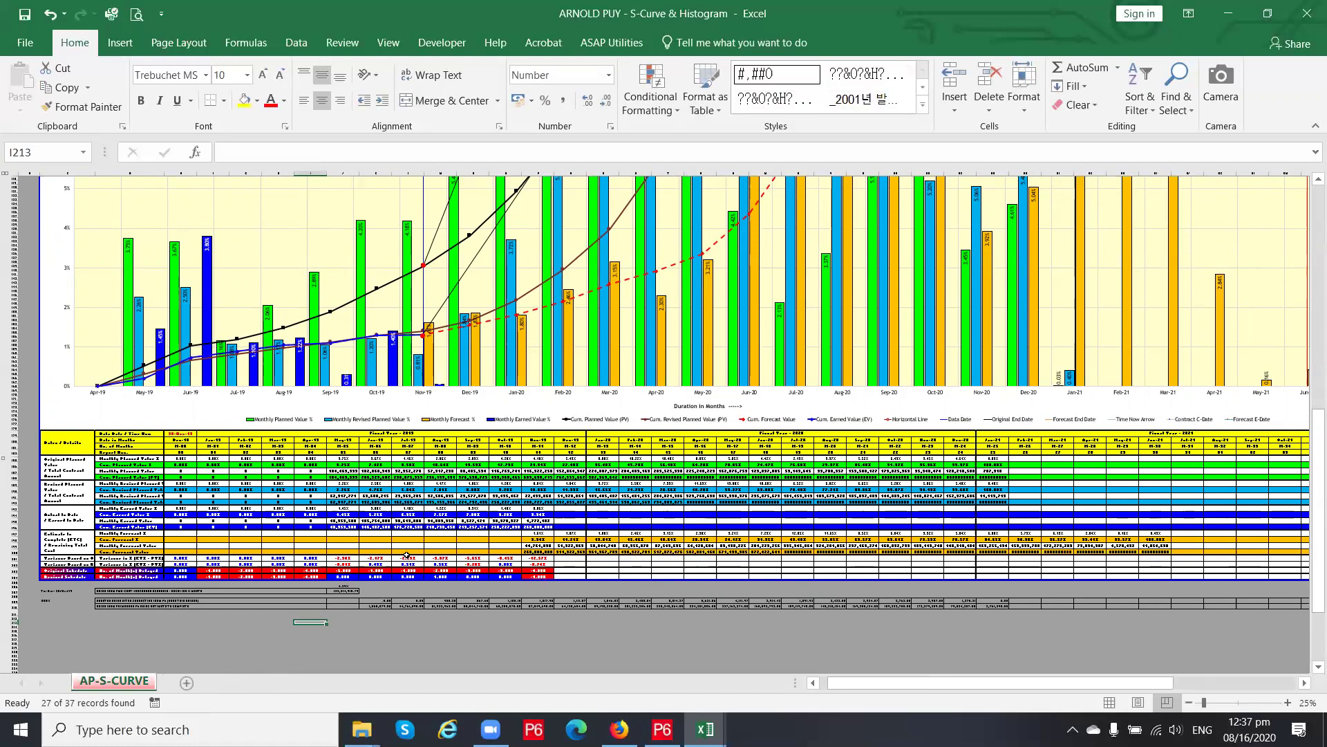
pyautogui.hotkey('ctrl', 'z')
pyautogui.hotkey('ctrl', 'z')
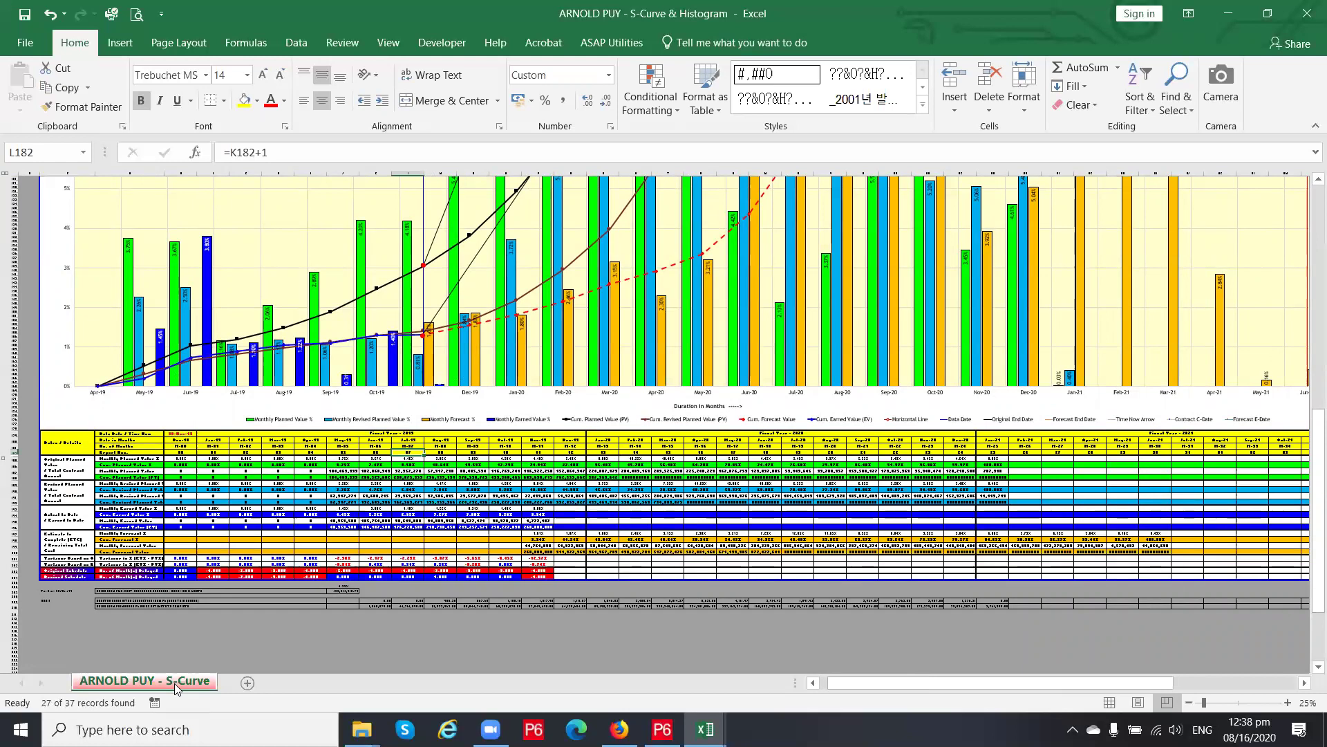
pyautogui.doubleClick(177, 683)
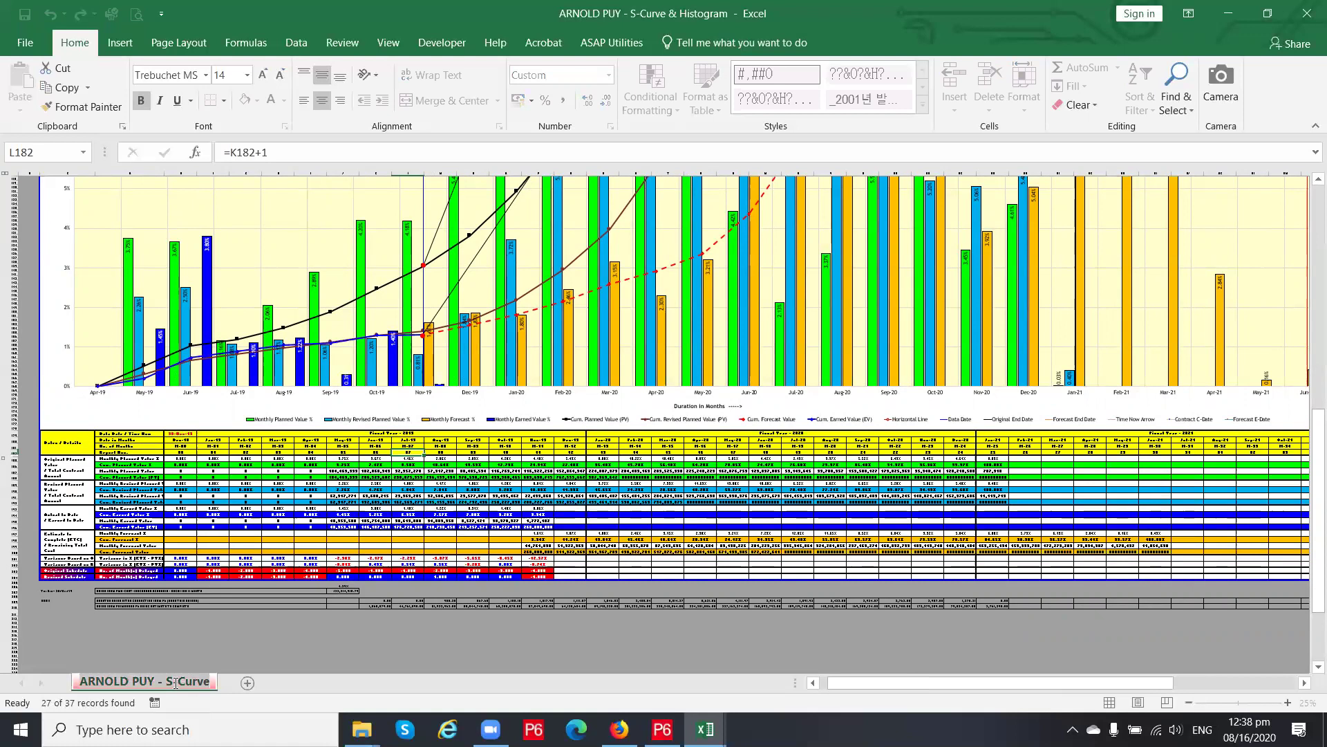
pyautogui.click(180, 668)
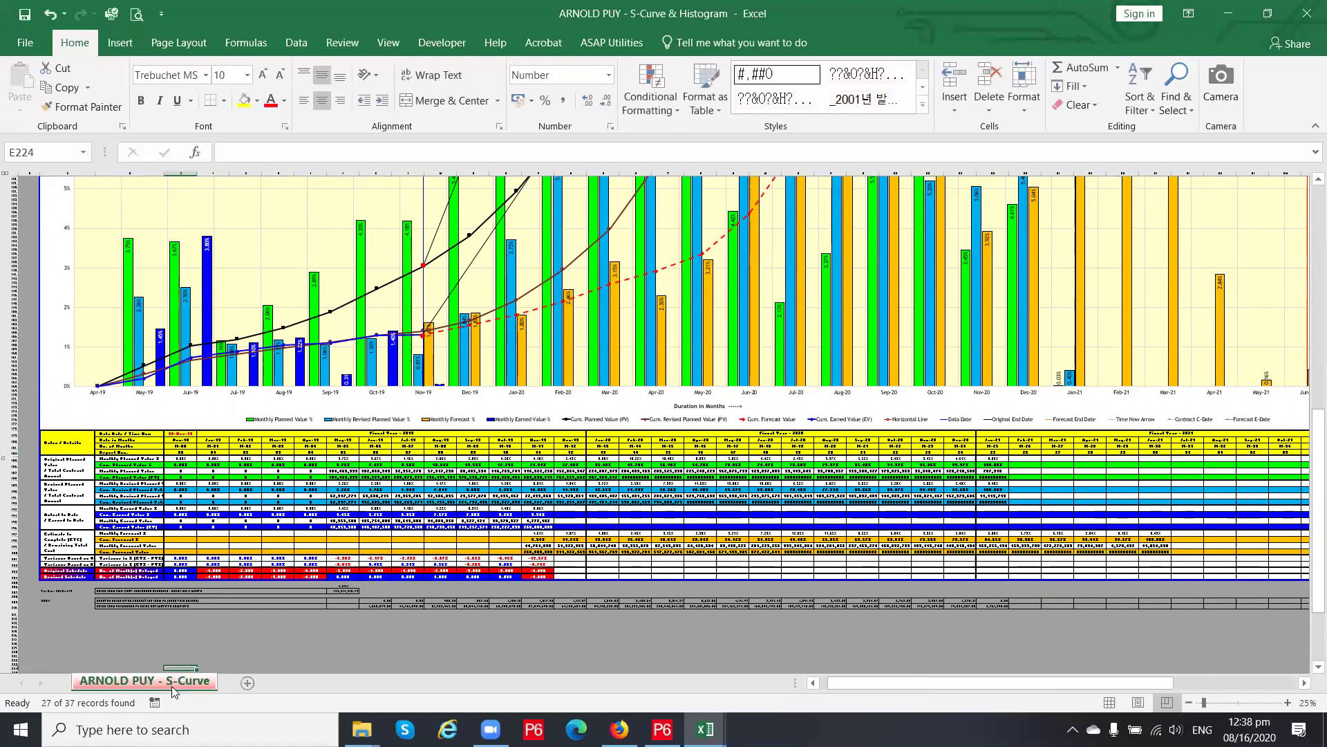
pyautogui.doubleClick(171, 684)
pyautogui.write('SDASD')
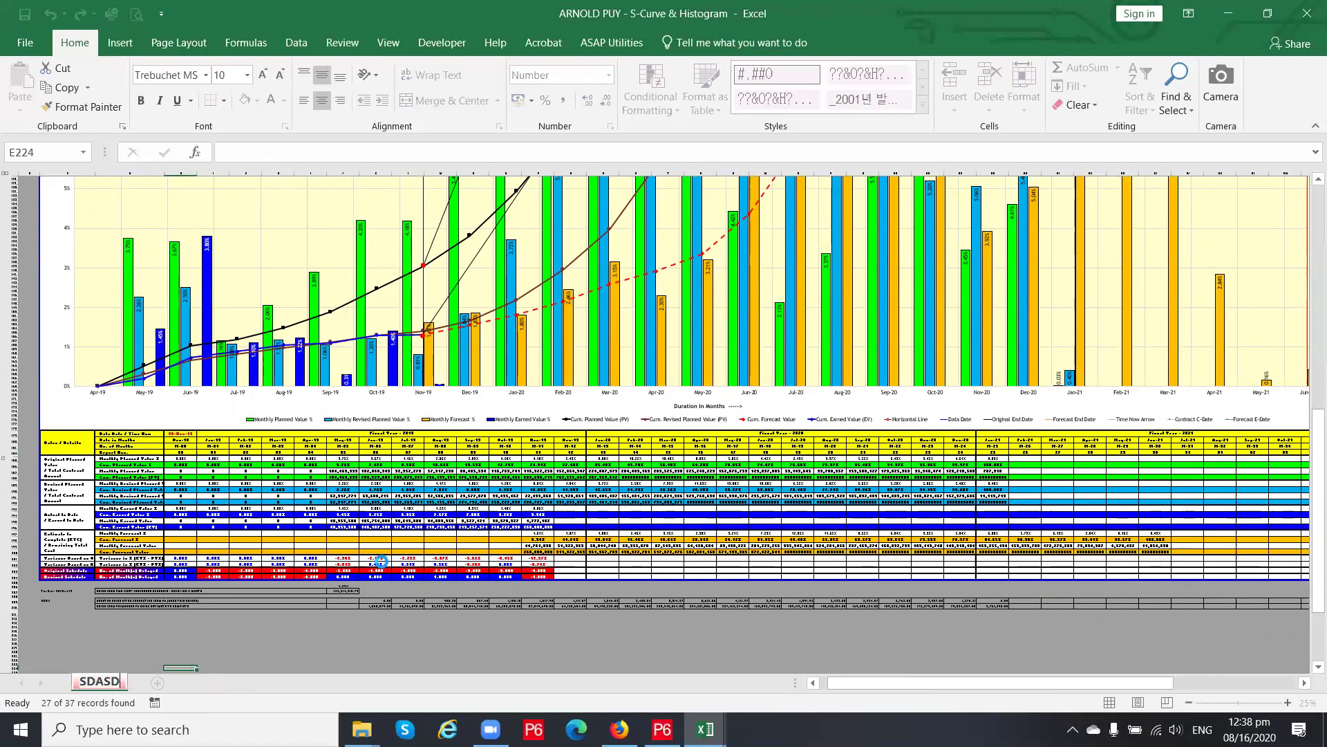
pyautogui.press('Escape')
pyautogui.click(381, 561)
pyautogui.click(421, 509)
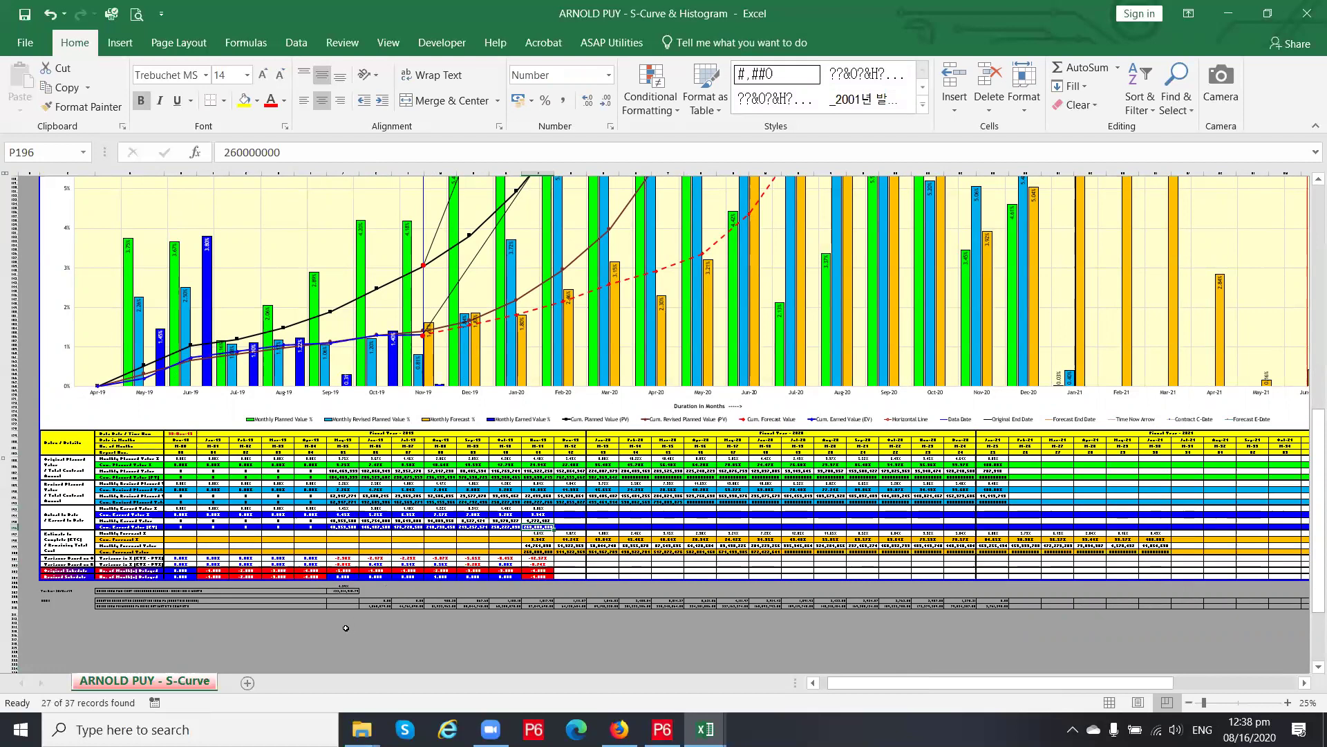
pyautogui.doubleClick(163, 681)
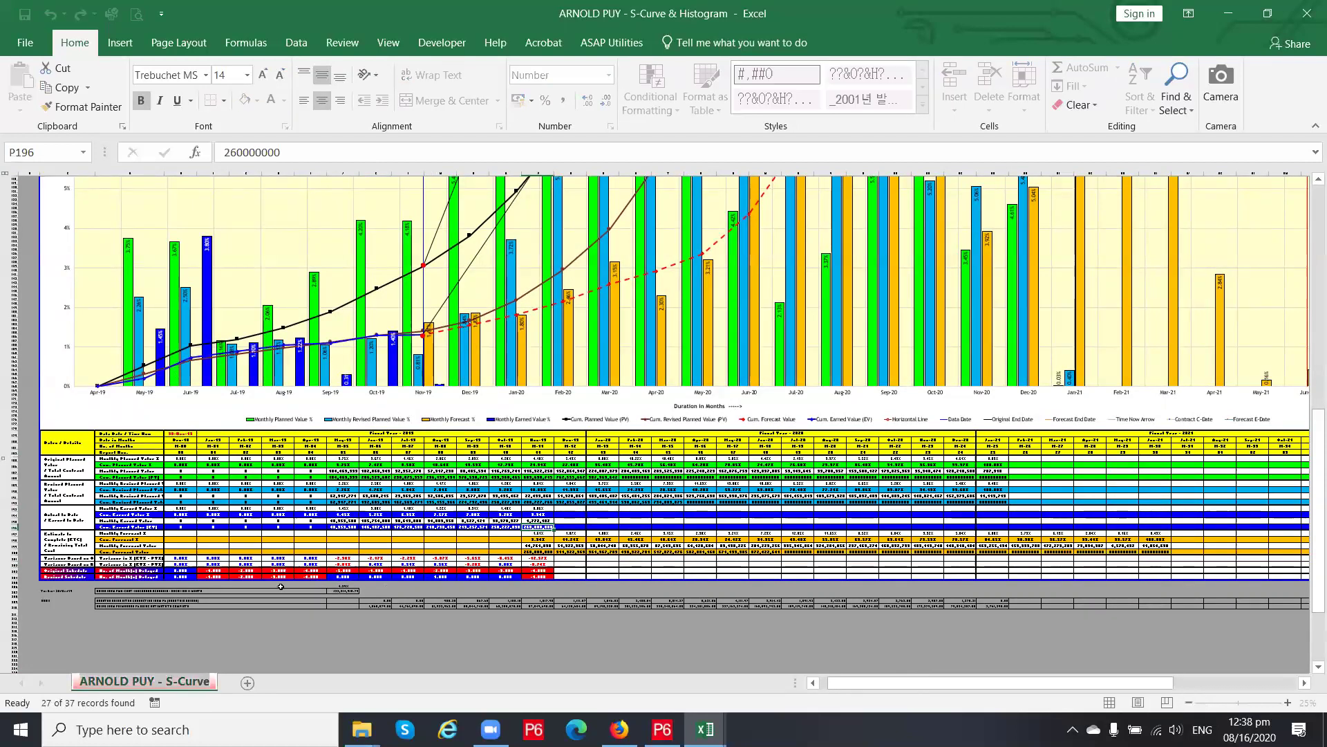
pyautogui.click(343, 521)
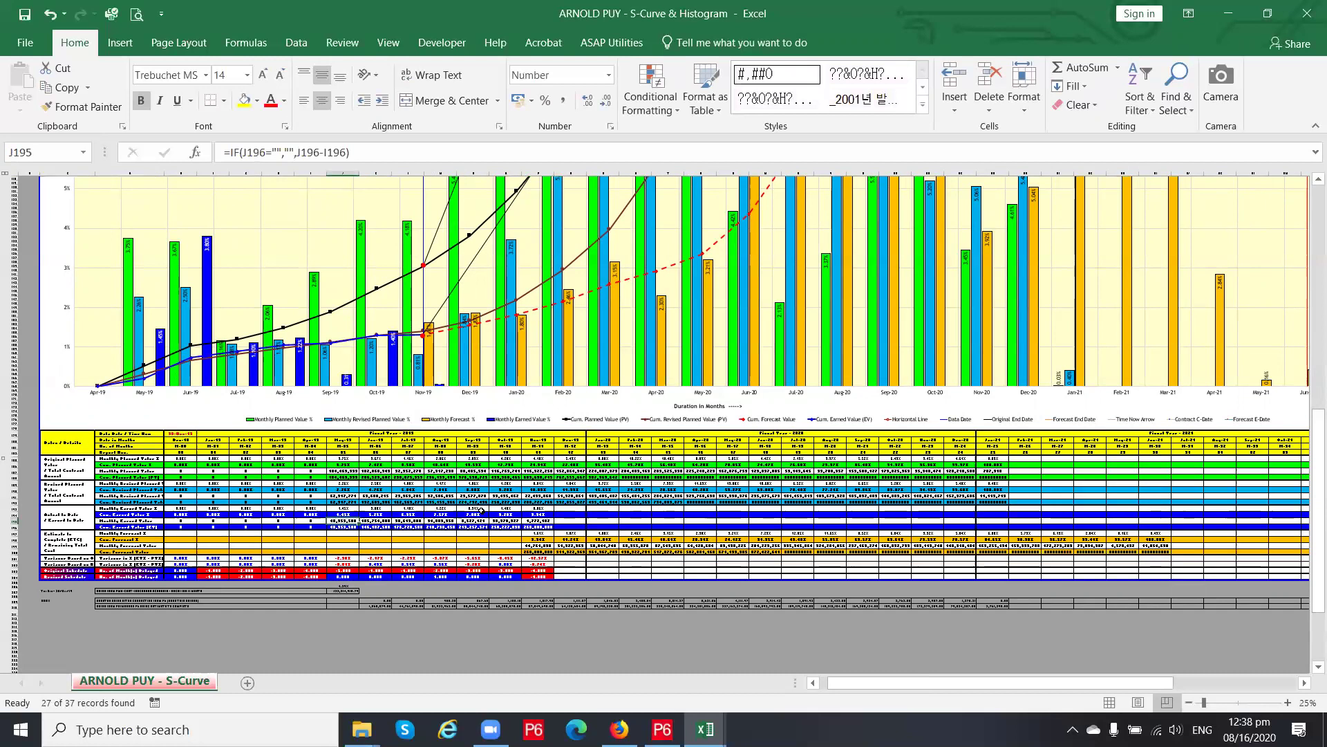
pyautogui.click(548, 539)
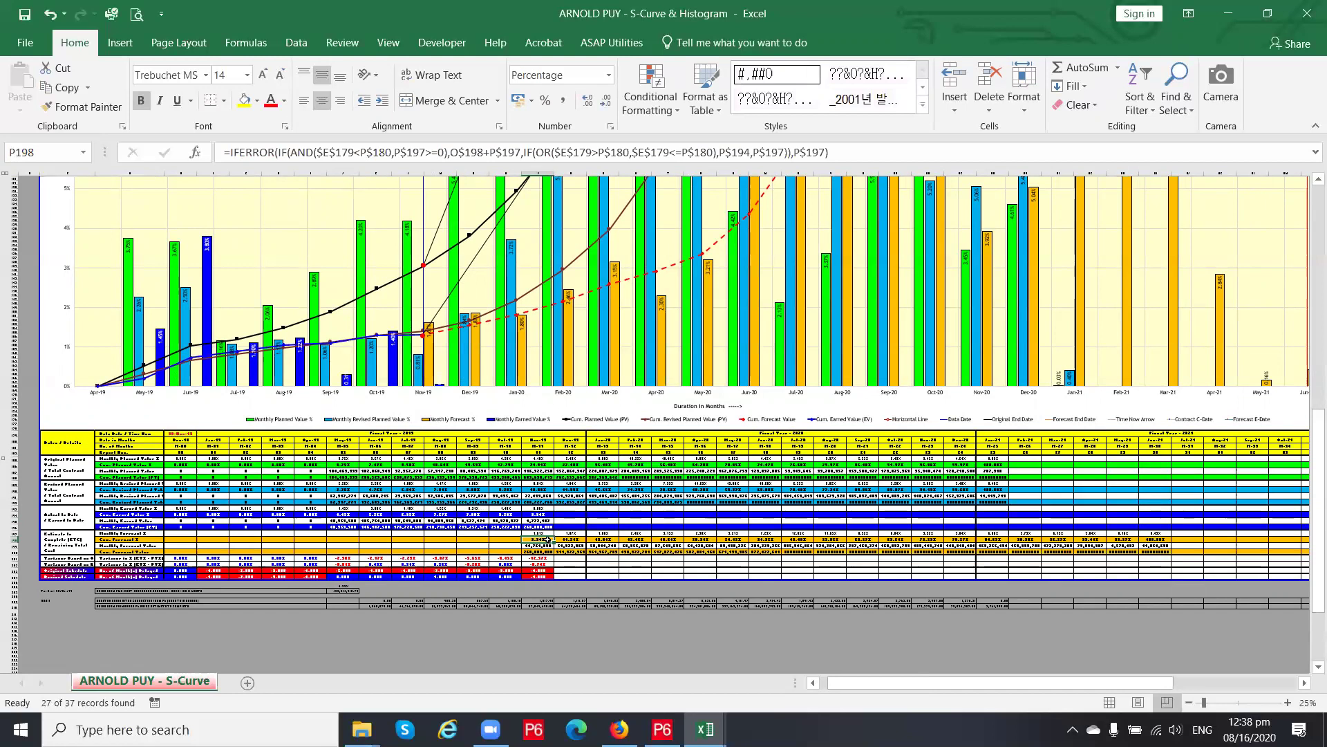
pyautogui.click(545, 509)
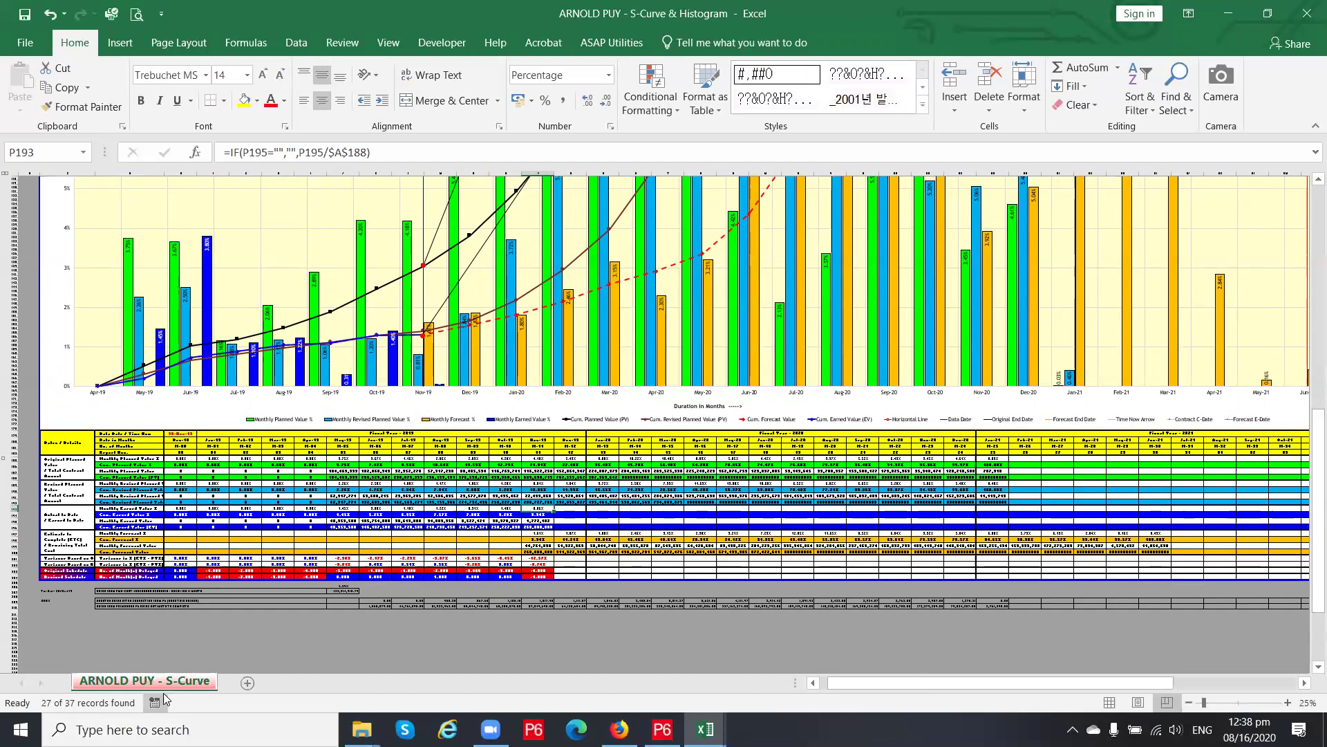
pyautogui.doubleClick(163, 687)
pyautogui.click(546, 515)
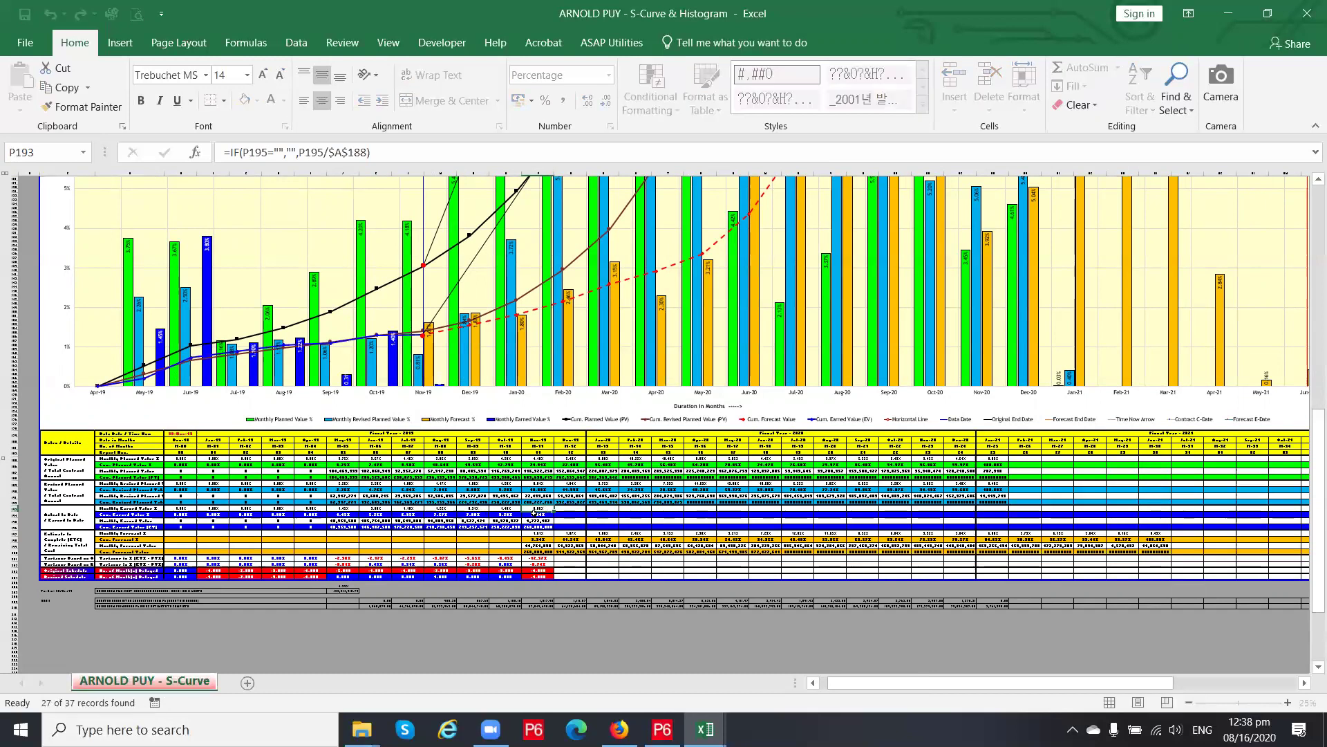
pyautogui.click(550, 496)
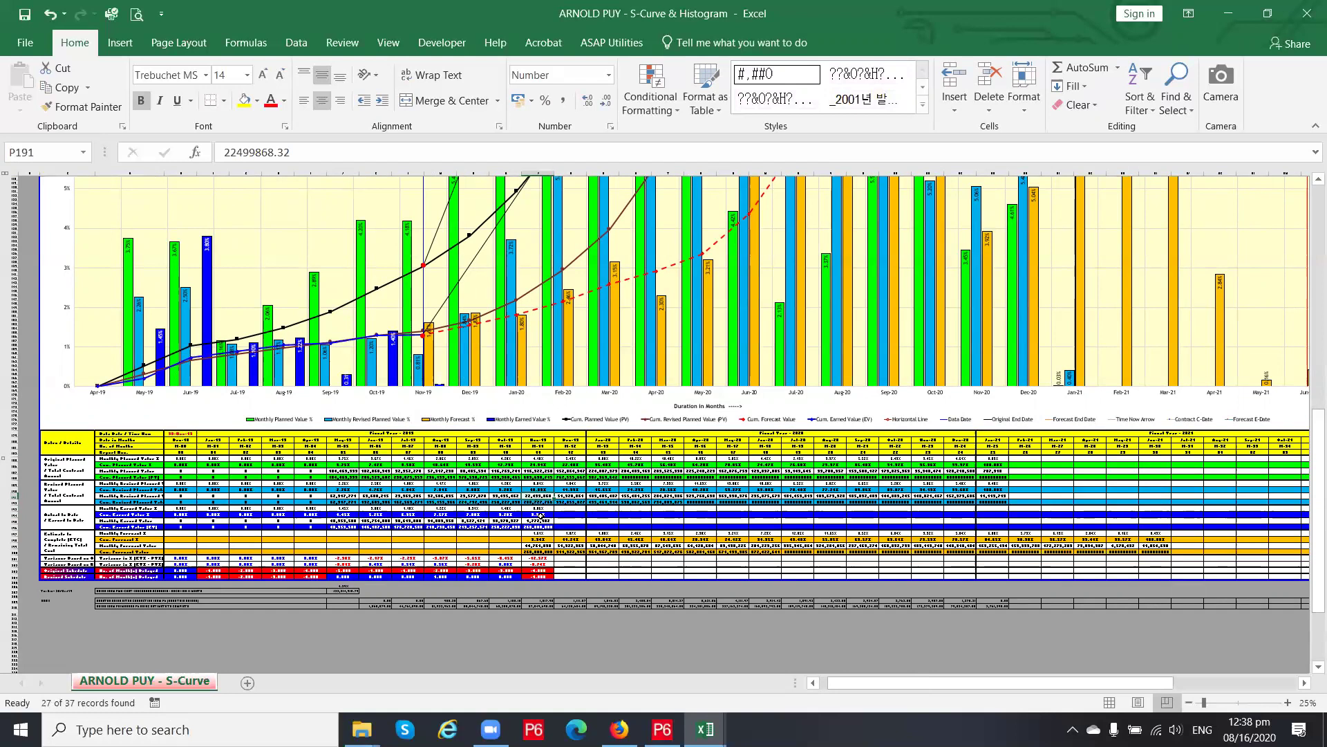
pyautogui.click(541, 515)
pyautogui.keyDown('ctrl'); pyautogui.scroll(2, 579, 521); pyautogui.keyUp('ctrl')
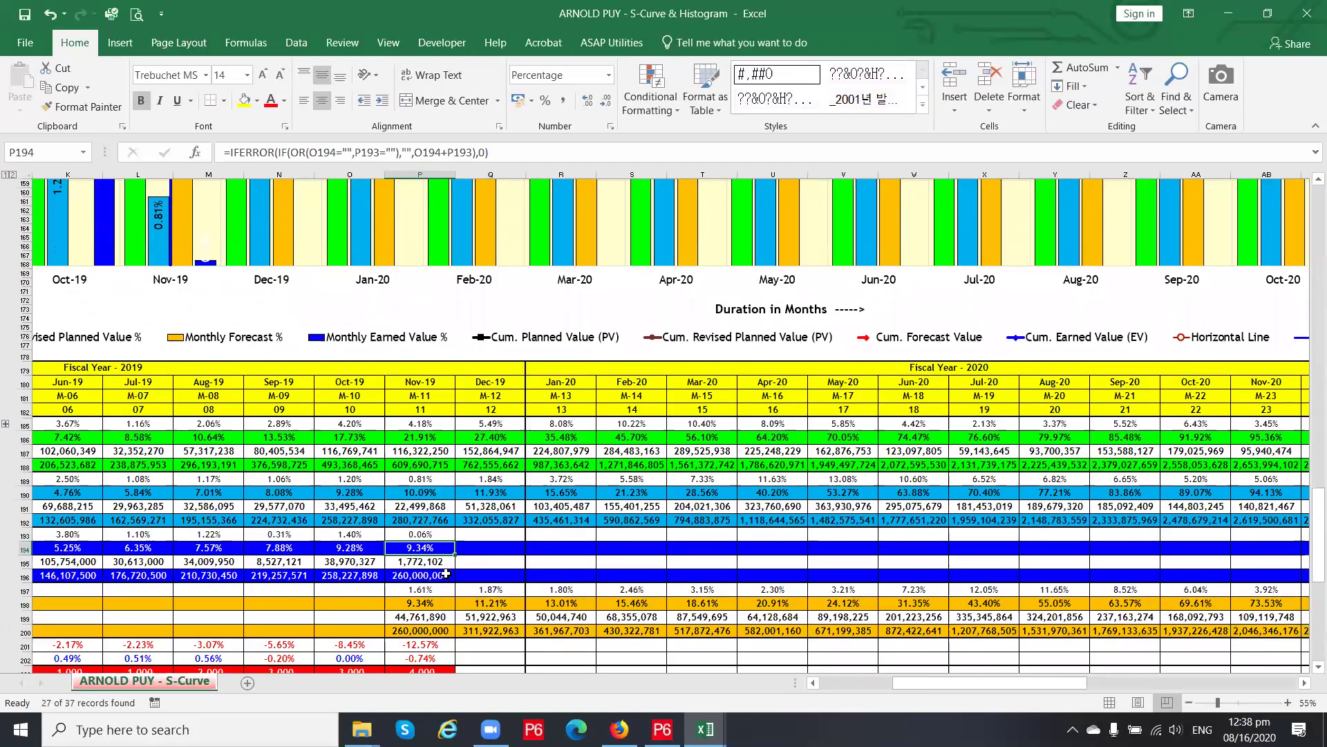
pyautogui.click(446, 574)
pyautogui.click(481, 574)
pyautogui.click(444, 575)
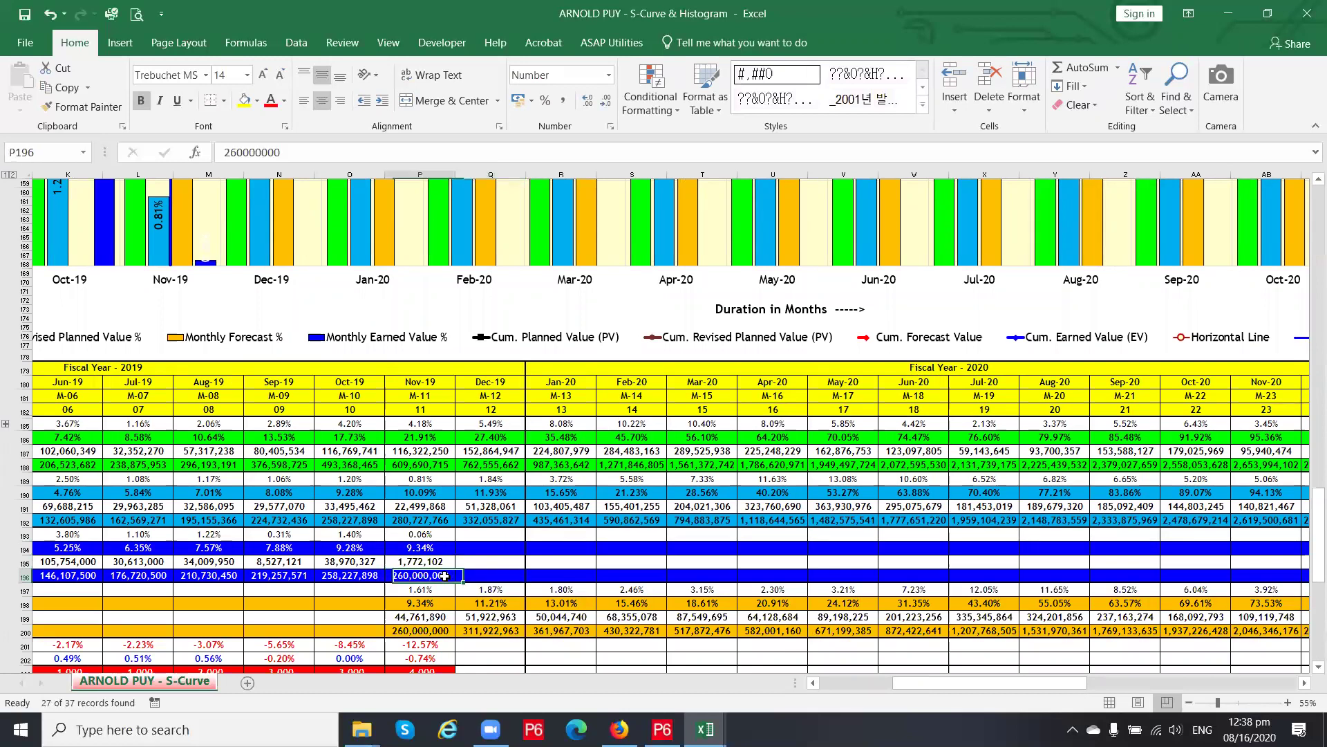
pyautogui.click(441, 549)
pyautogui.click(471, 523)
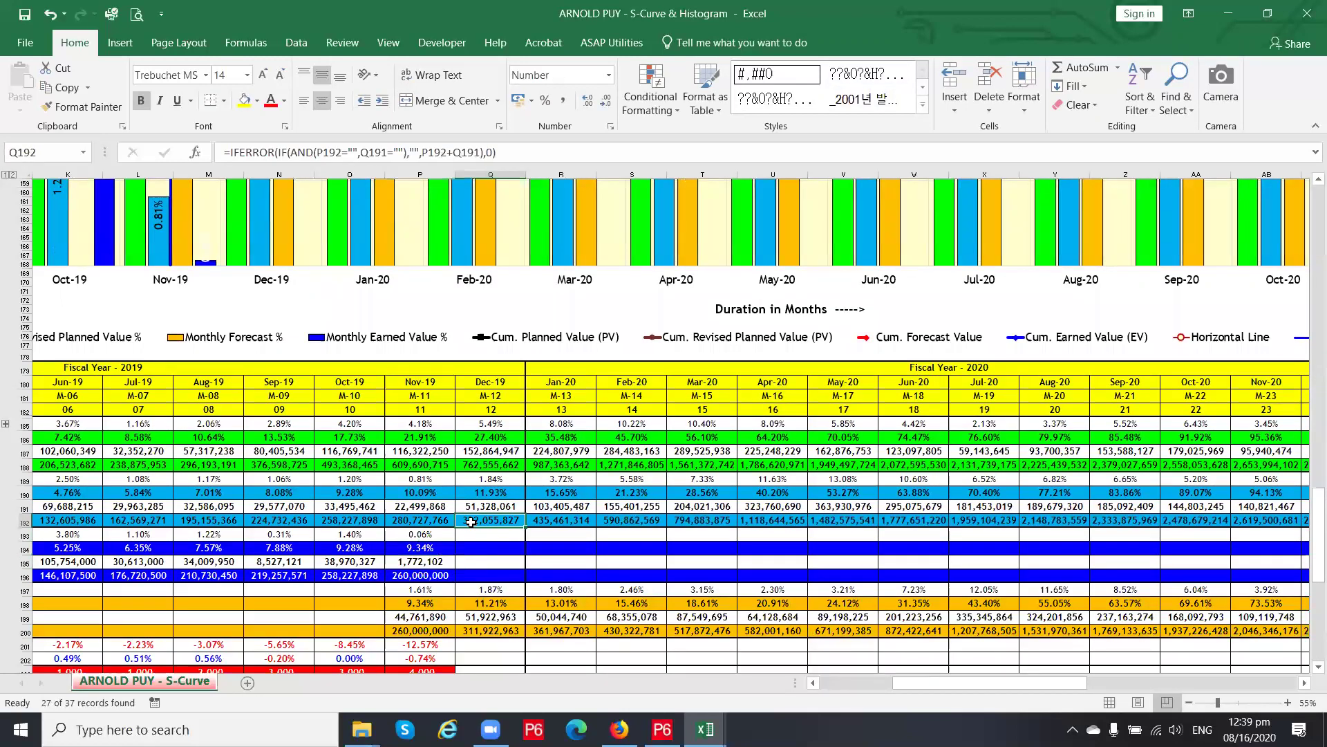
pyautogui.keyDown('ctrl'); pyautogui.scroll(-1, 783, 492); pyautogui.keyUp('ctrl')
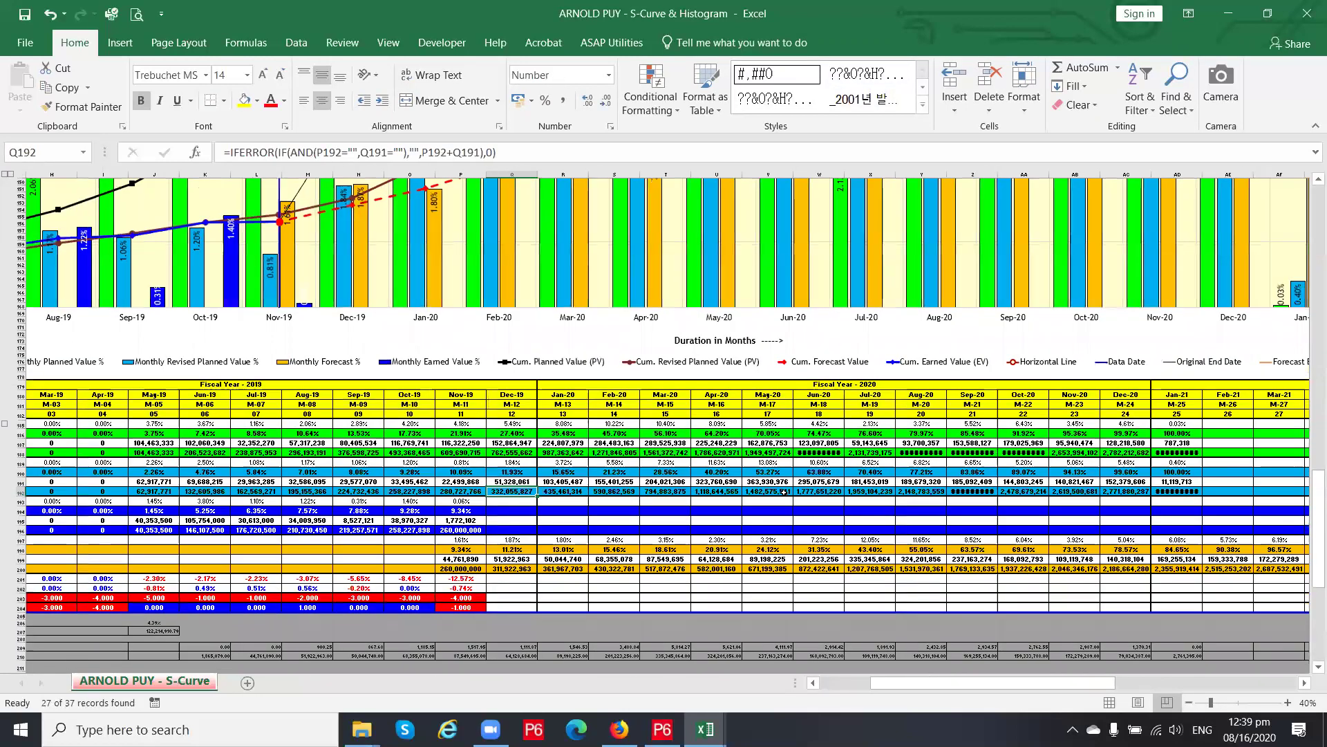
pyautogui.keyDown('ctrl'); pyautogui.scroll(-2, 783, 491); pyautogui.keyUp('ctrl')
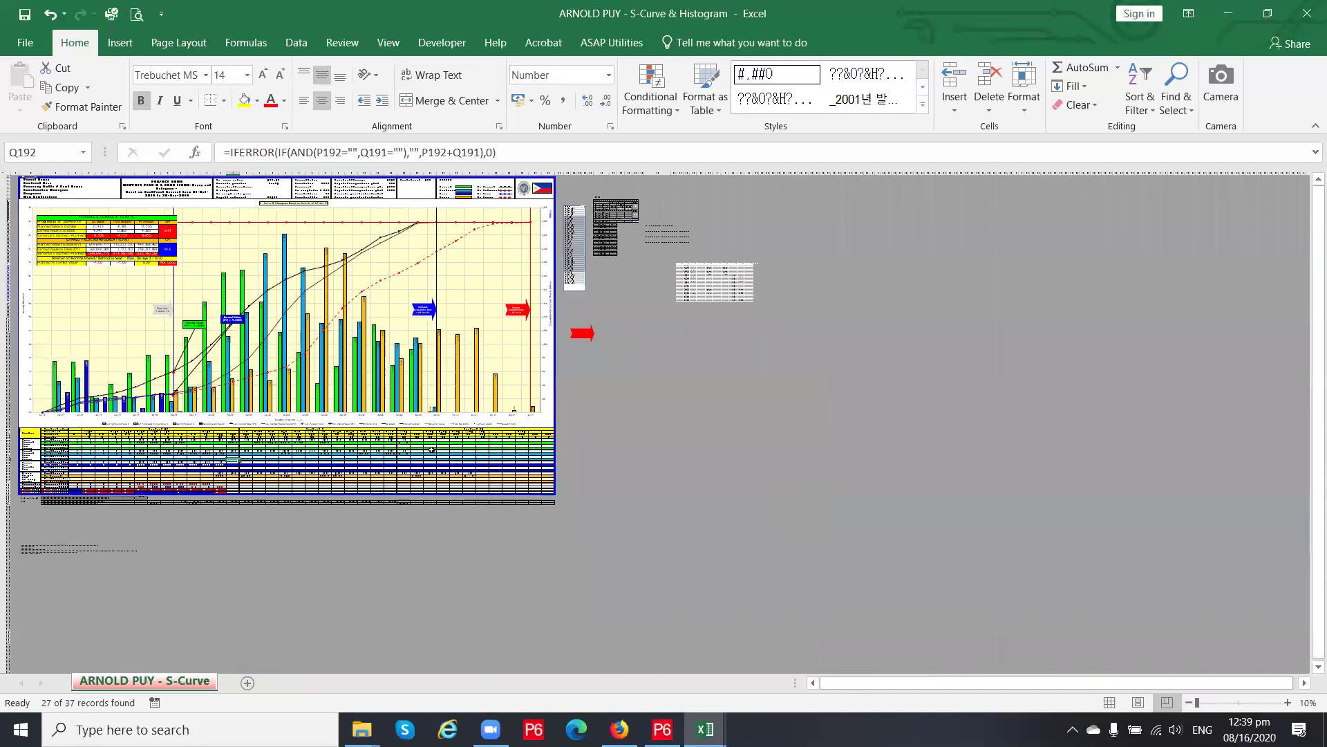
pyautogui.keyDown('ctrl'); pyautogui.scroll(2, 432, 450); pyautogui.keyUp('ctrl')
pyautogui.moveTo(955, 683); pyautogui.dragTo(822, 697)
pyautogui.click(529, 516)
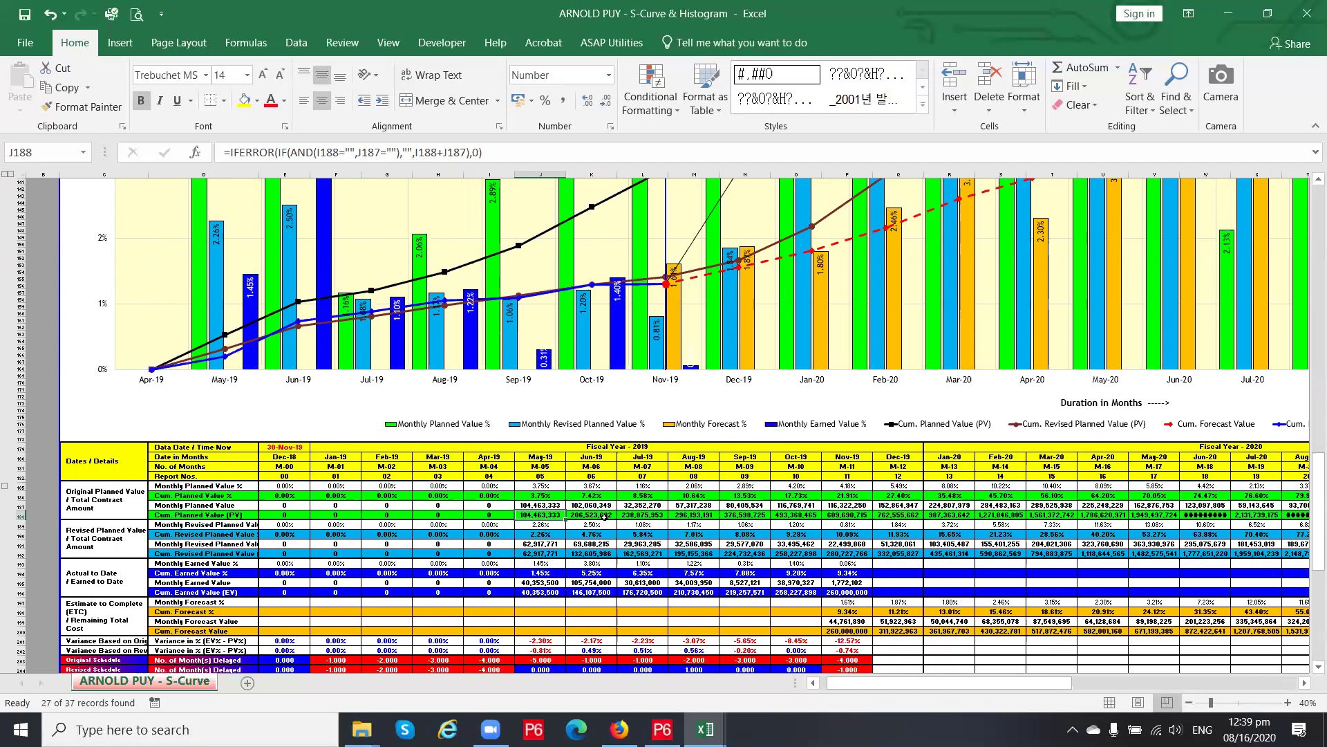
pyautogui.scroll(-2, 604, 516)
pyautogui.scroll(-2, 604, 516)
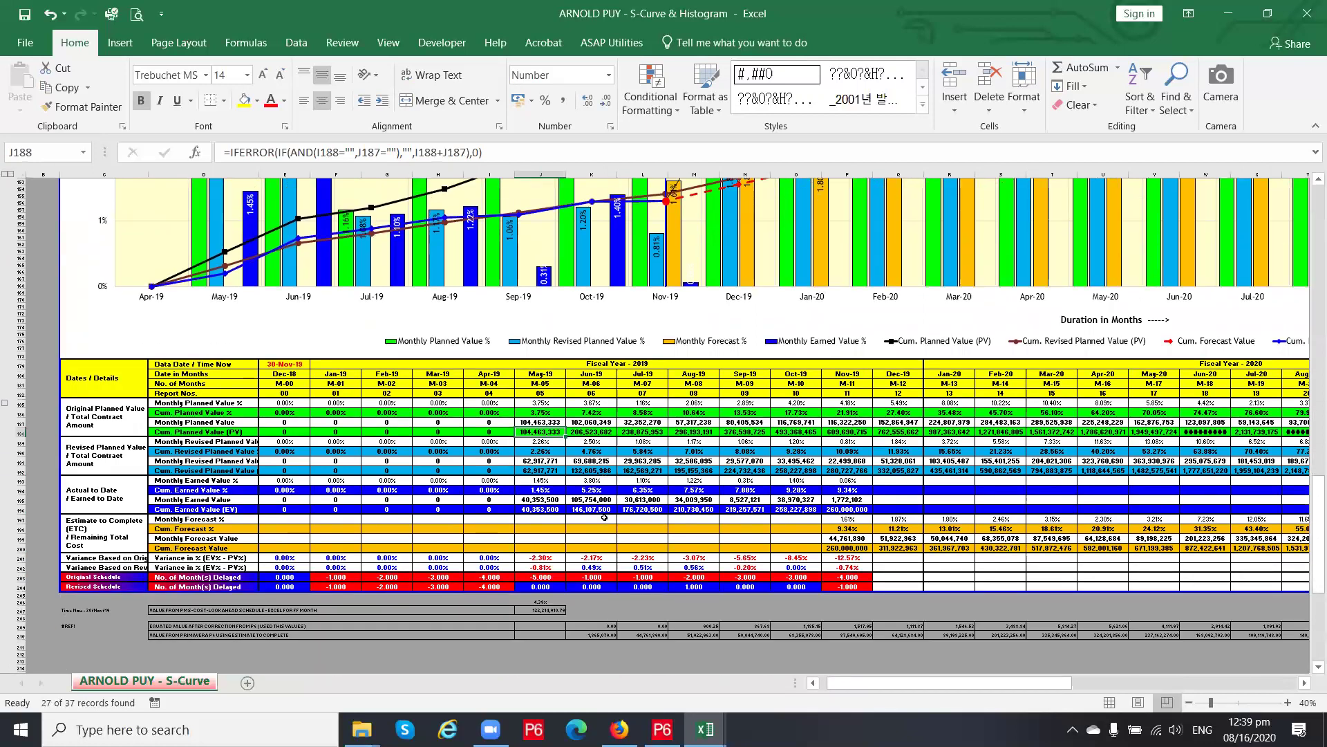
pyautogui.click(710, 508)
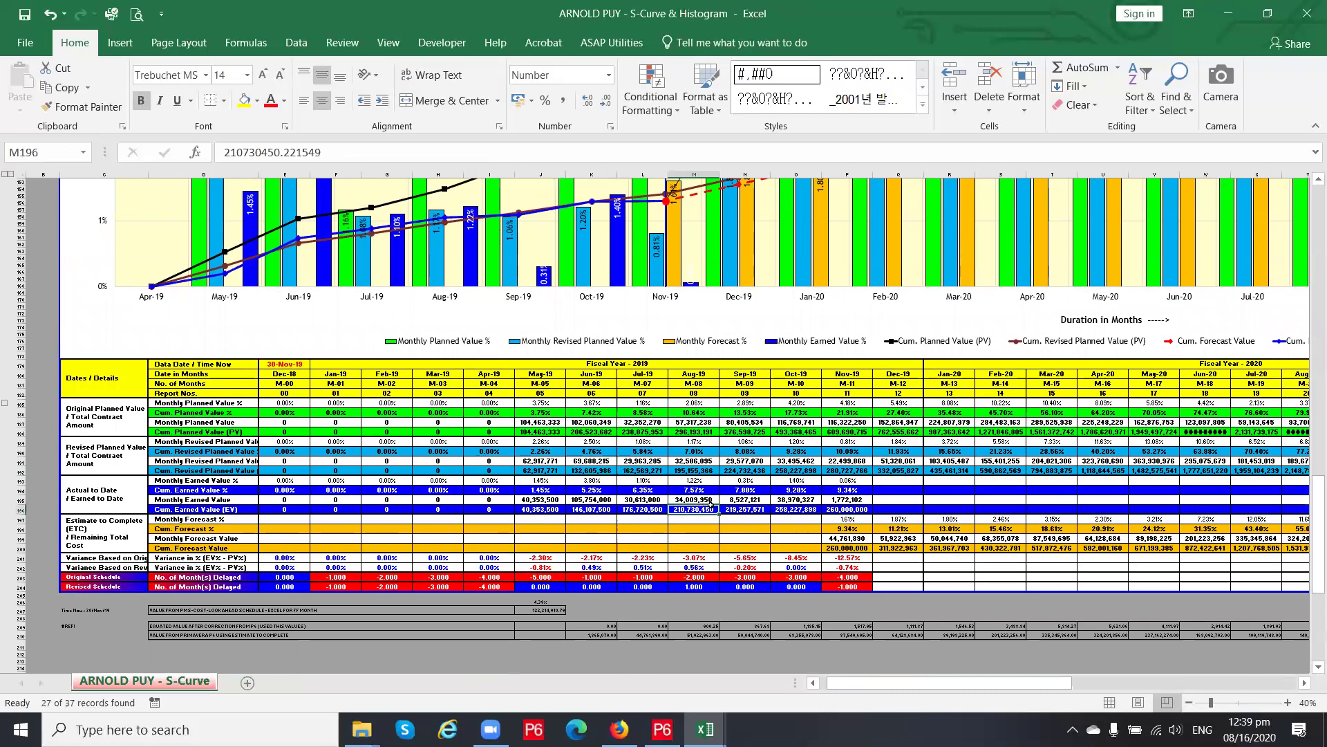
pyautogui.click(759, 509)
pyautogui.click(802, 510)
pyautogui.click(847, 510)
pyautogui.scroll(19, 875, 511)
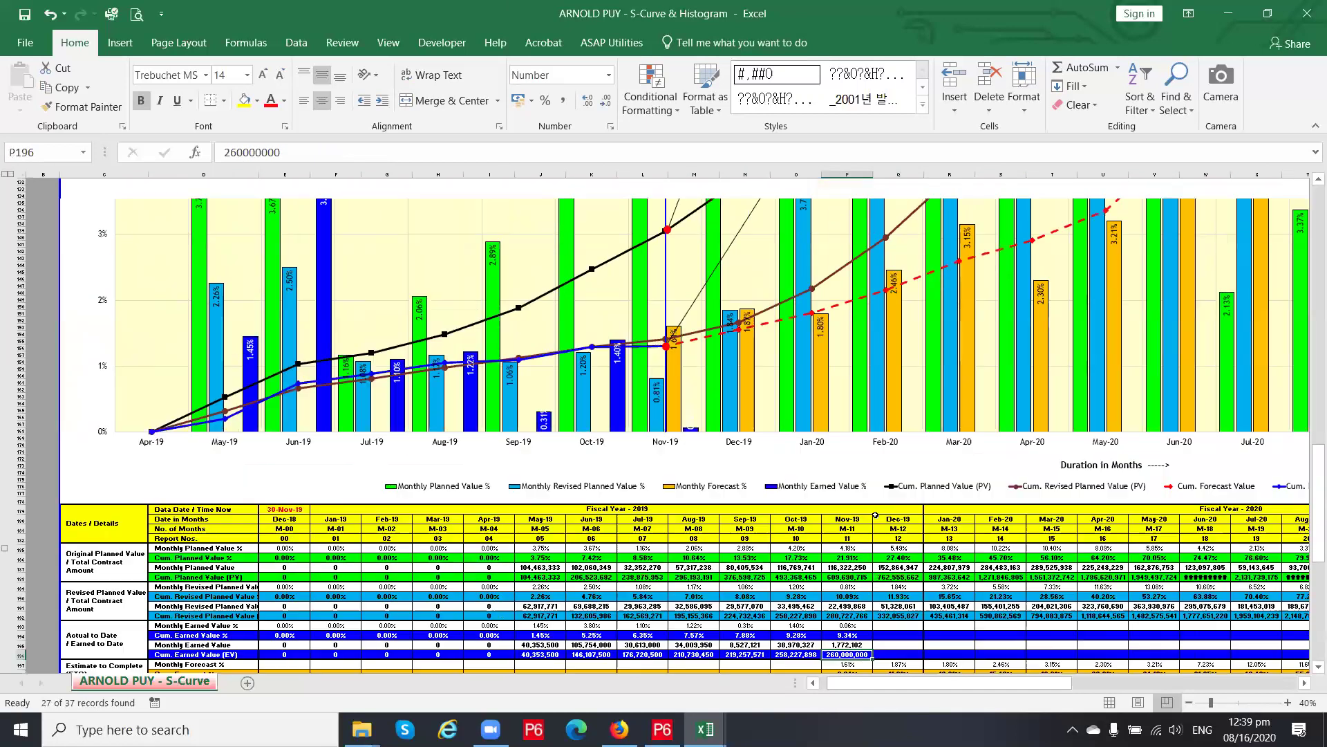
# Inspect the PROJECT NAME title in I2 and the project detail and date labels in C3:C8 and P3:P8
pyautogui.scroll(20, 876, 518)
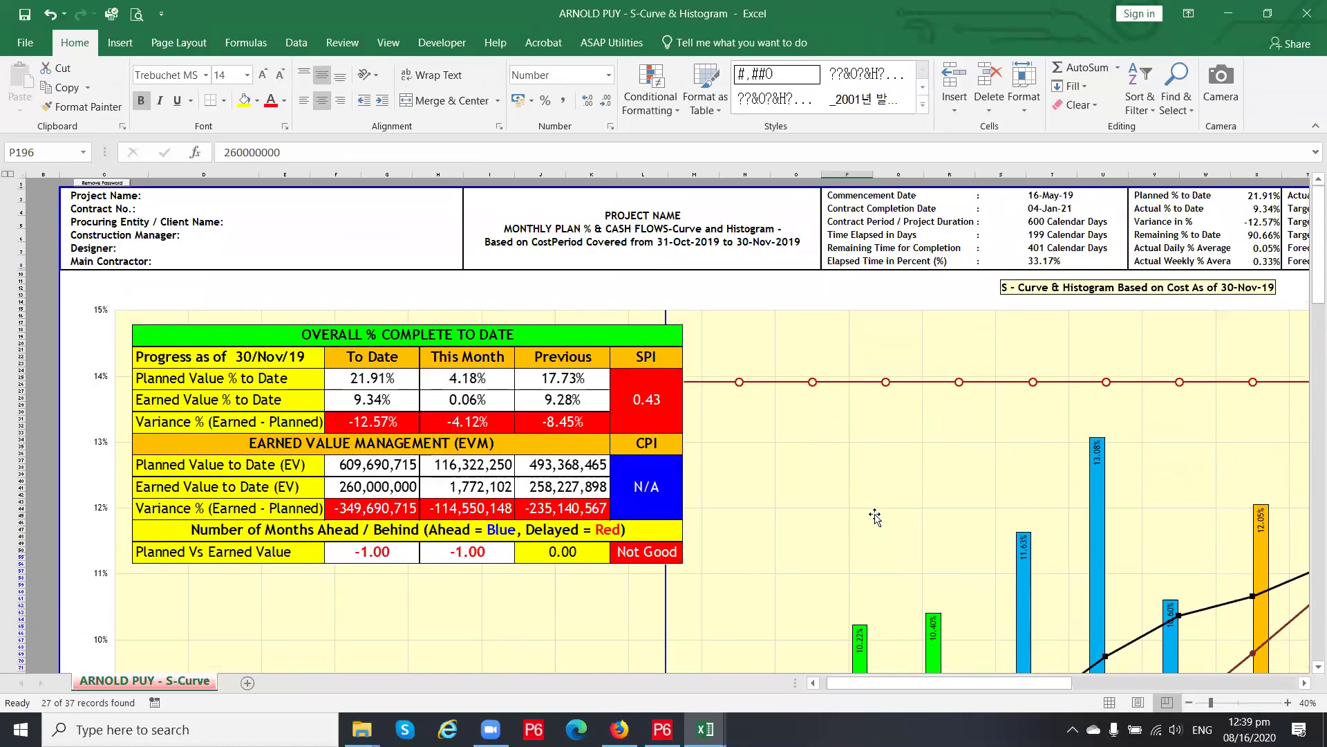
pyautogui.keyDown('ctrl'); pyautogui.scroll(-1, 875, 516); pyautogui.keyUp('ctrl')
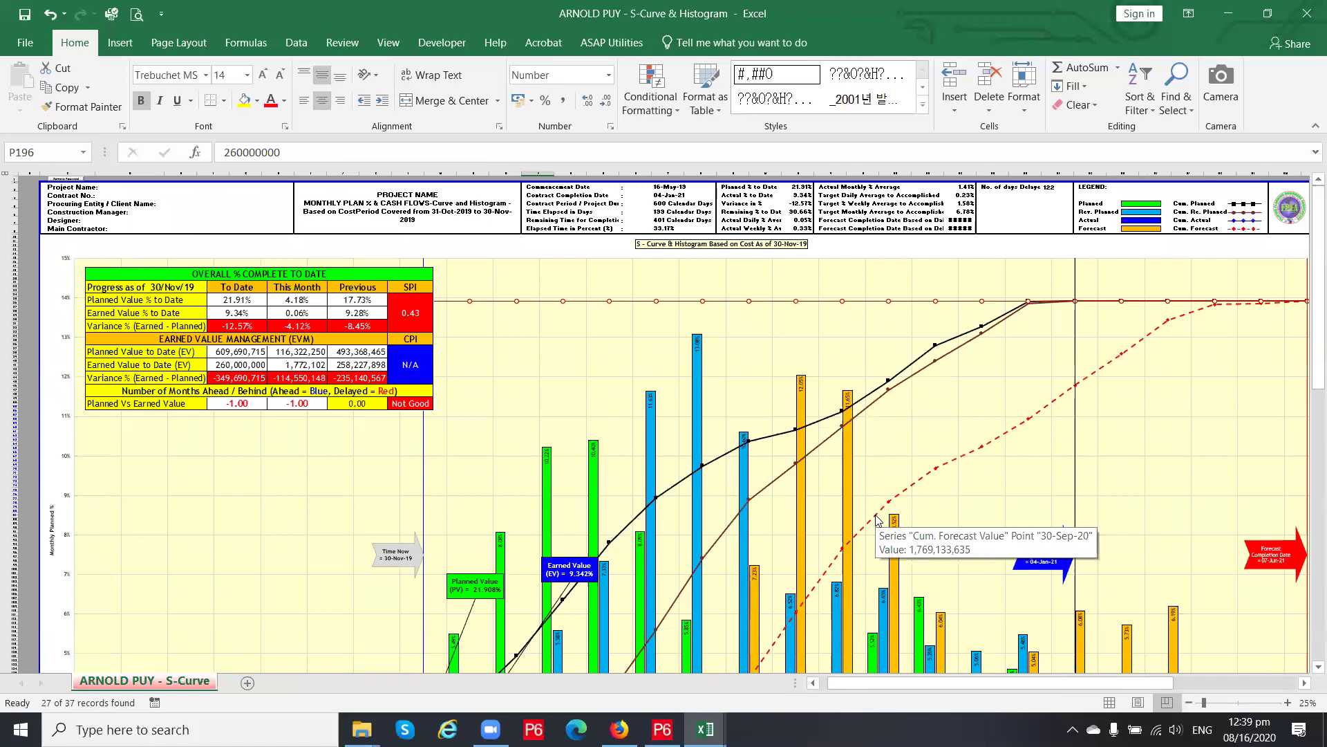
pyautogui.keyDown('ctrl'); pyautogui.scroll(-1, 876, 519); pyautogui.keyUp('ctrl')
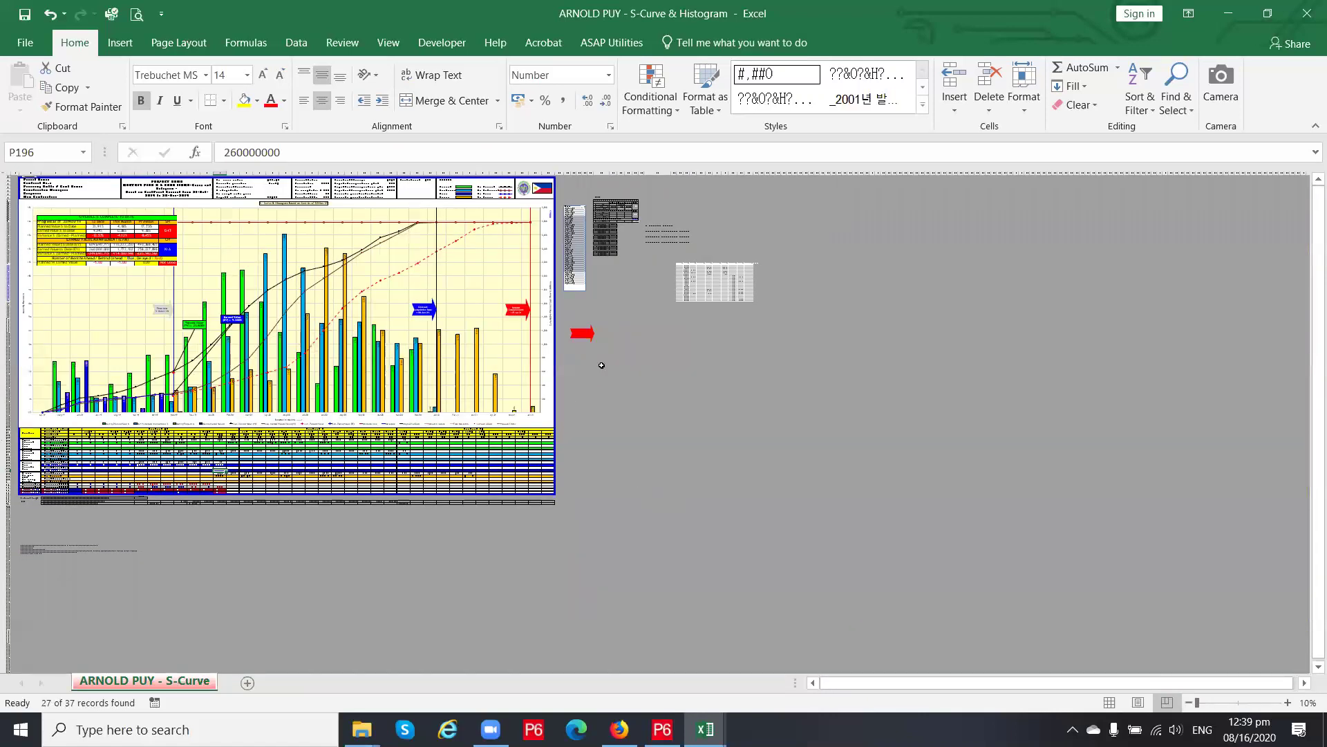
pyautogui.keyDown('ctrl'); pyautogui.scroll(2, 603, 346); pyautogui.keyUp('ctrl')
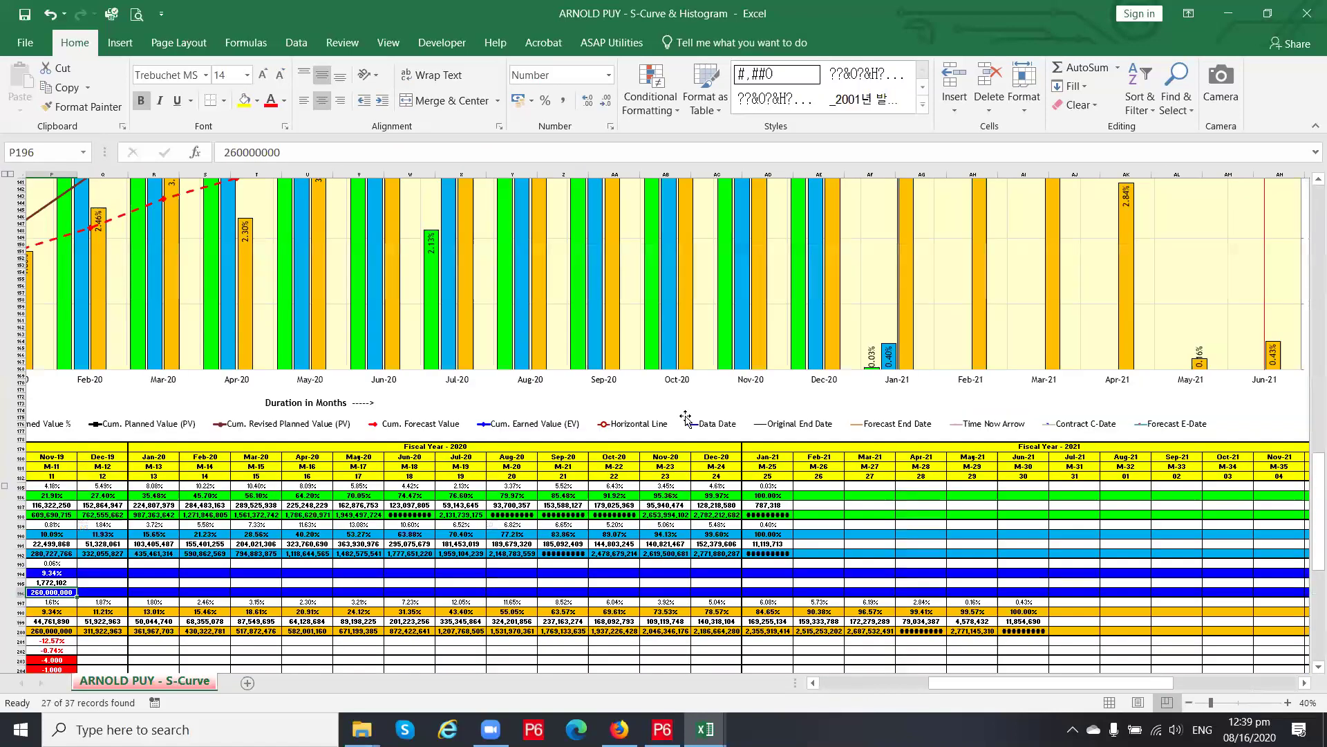
pyautogui.scroll(1, 644, 593)
pyautogui.keyDown('ctrl'); pyautogui.scroll(-1, 644, 594); pyautogui.keyUp('ctrl')
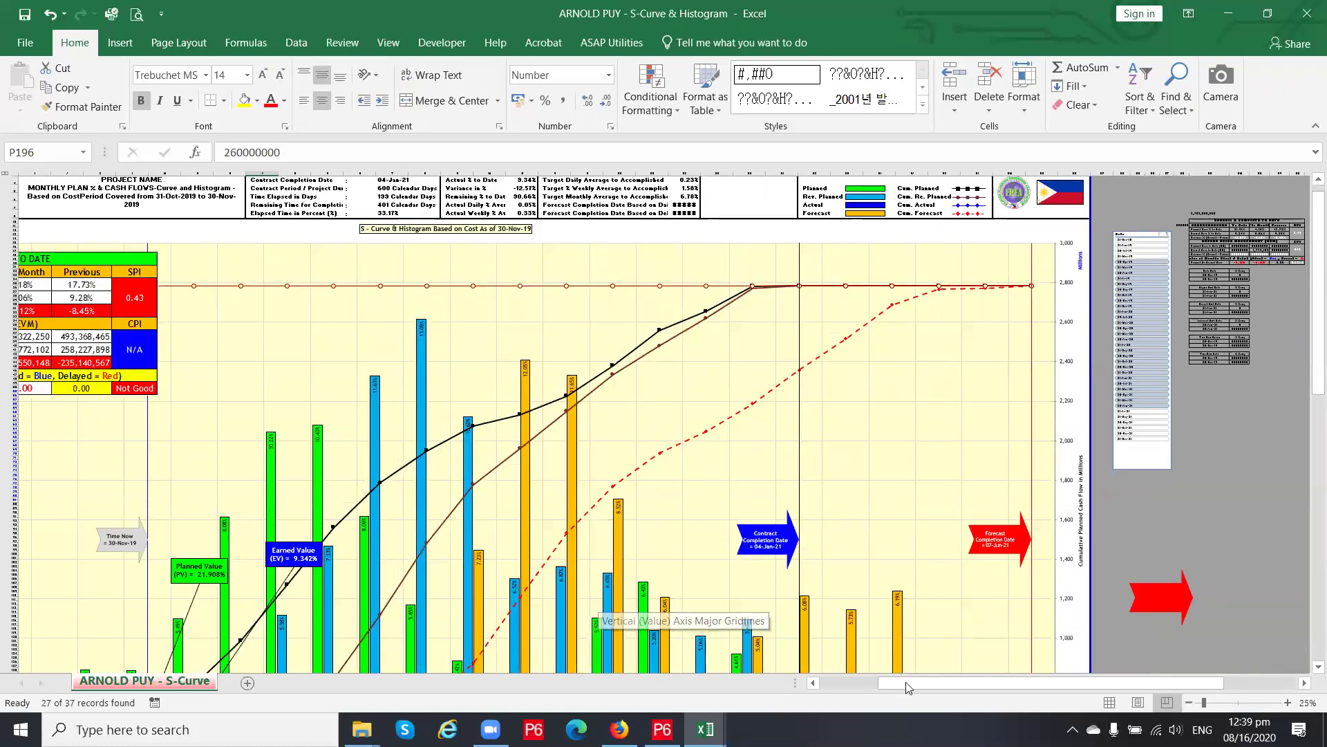
pyautogui.moveTo(910, 687); pyautogui.dragTo(856, 683)
pyautogui.scroll(1, 600, 575)
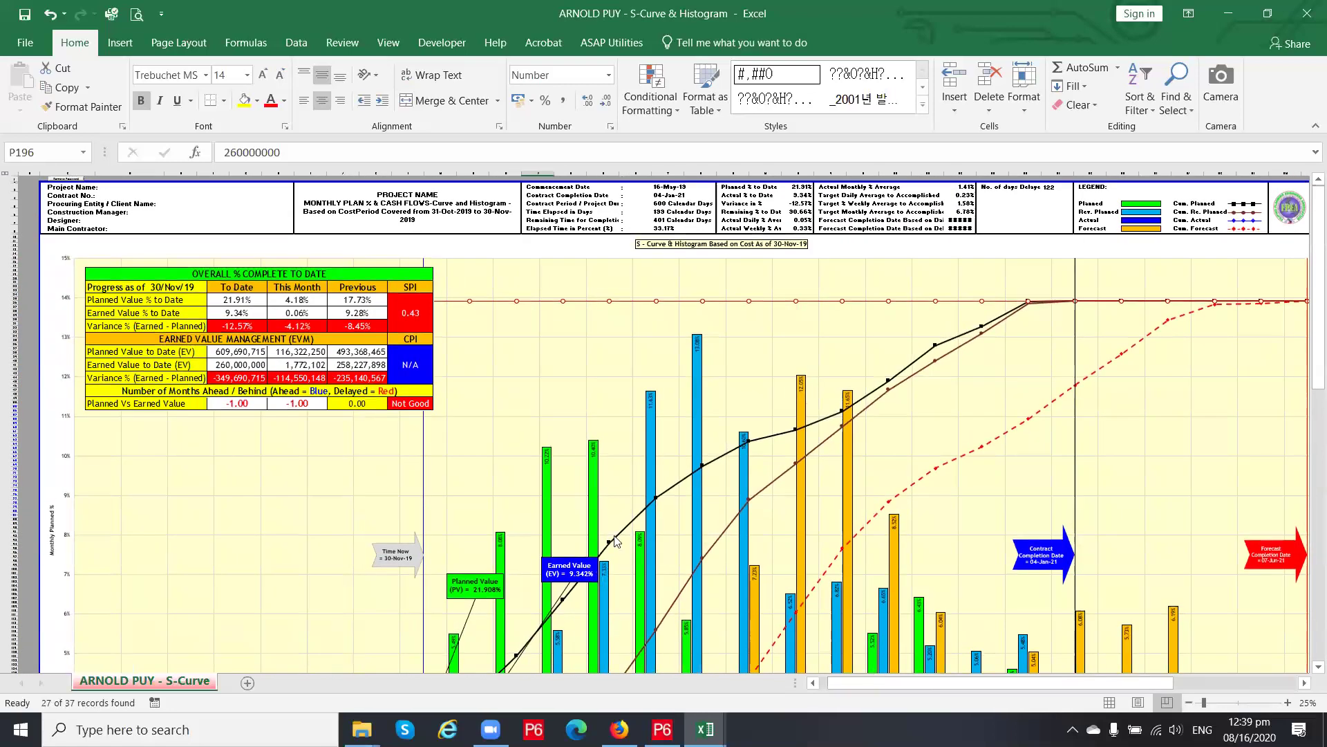
pyautogui.click(397, 216)
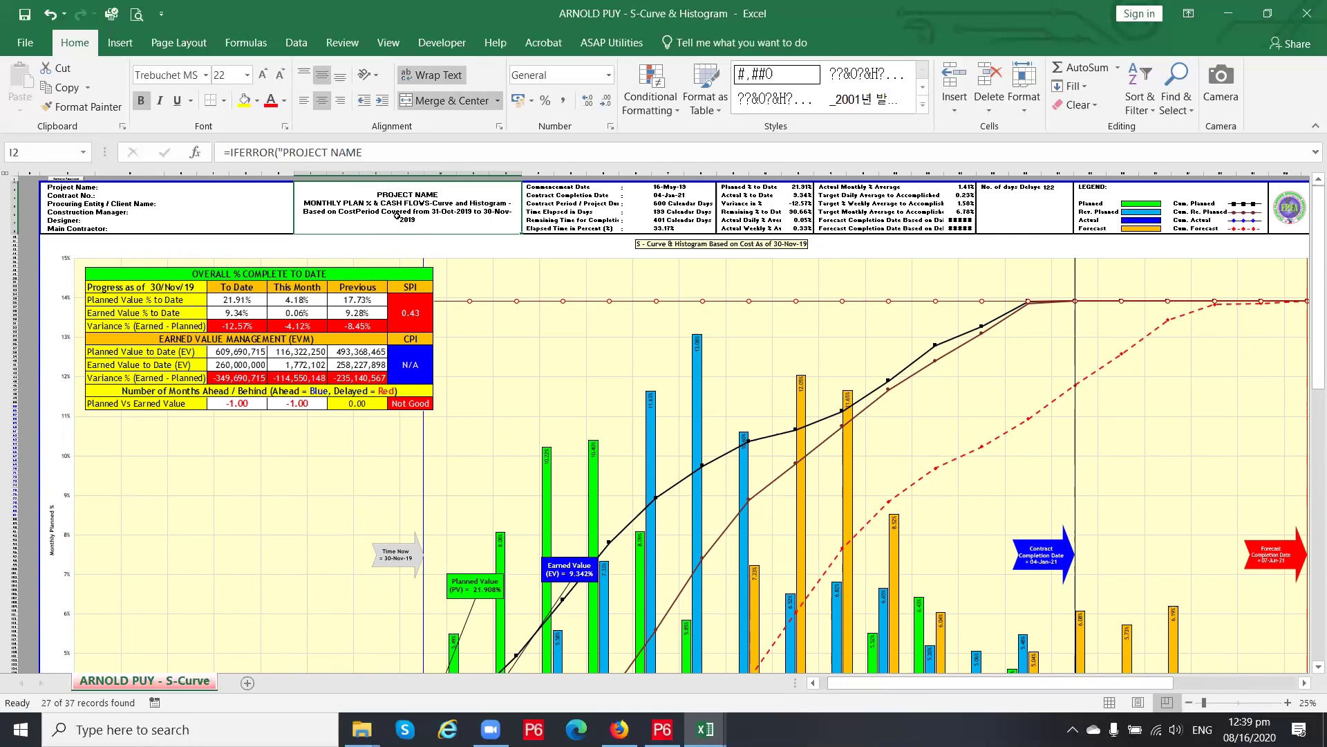
pyautogui.click(551, 187)
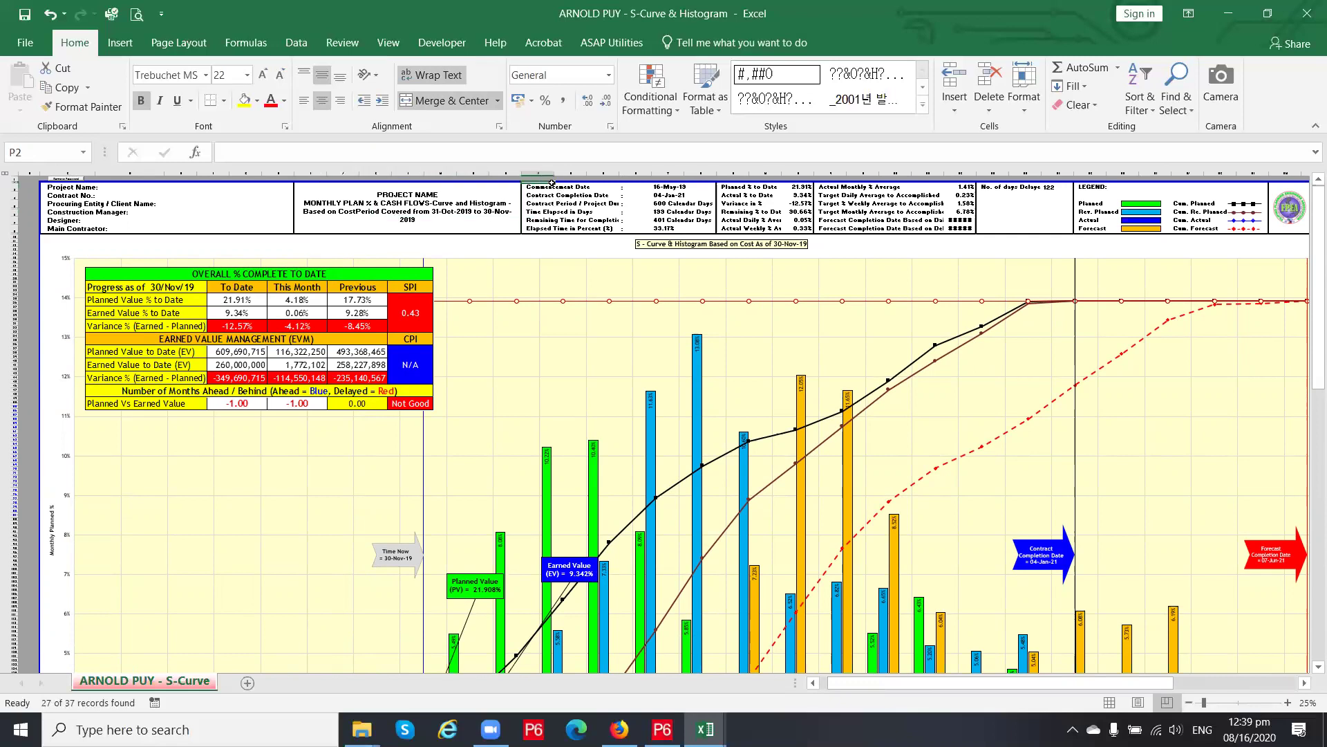
pyautogui.moveTo(548, 187); pyautogui.dragTo(549, 227)
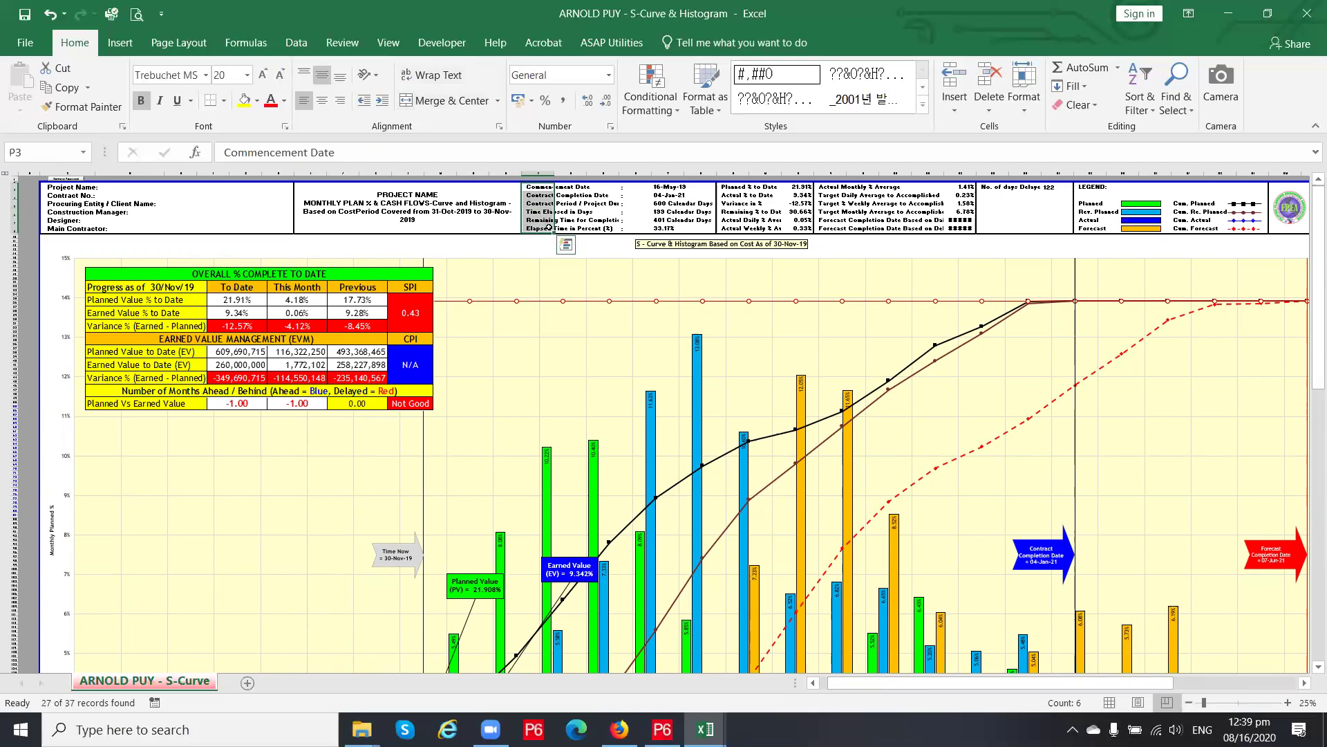
pyautogui.moveTo(62, 189); pyautogui.dragTo(65, 228)
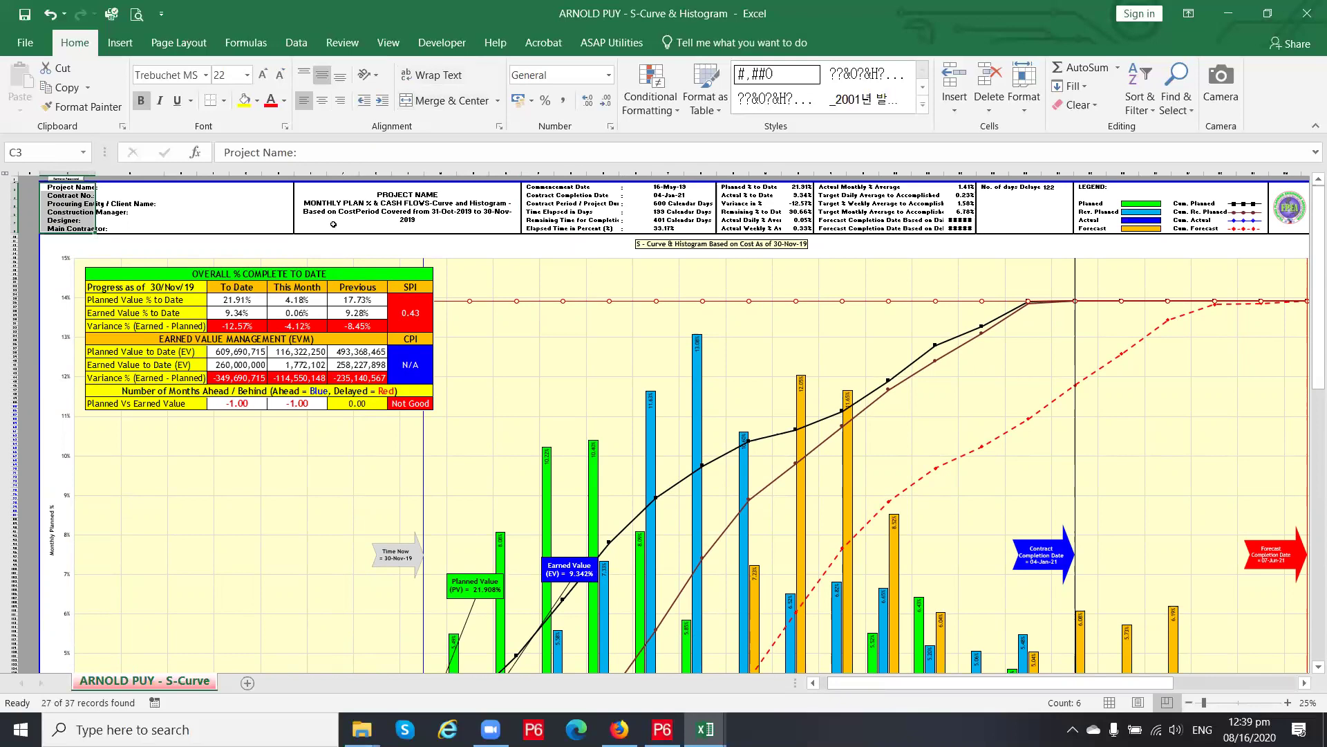
pyautogui.click(335, 193)
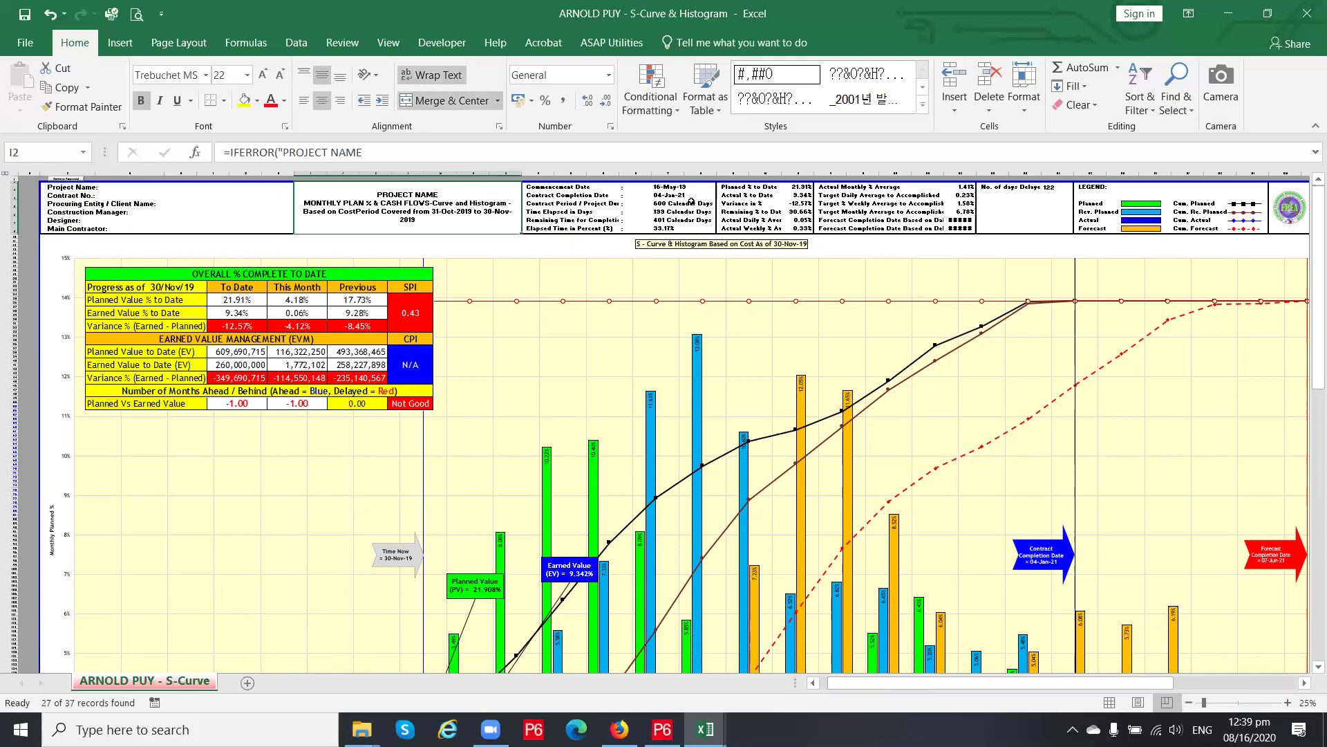
pyautogui.scroll(-5, 715, 505)
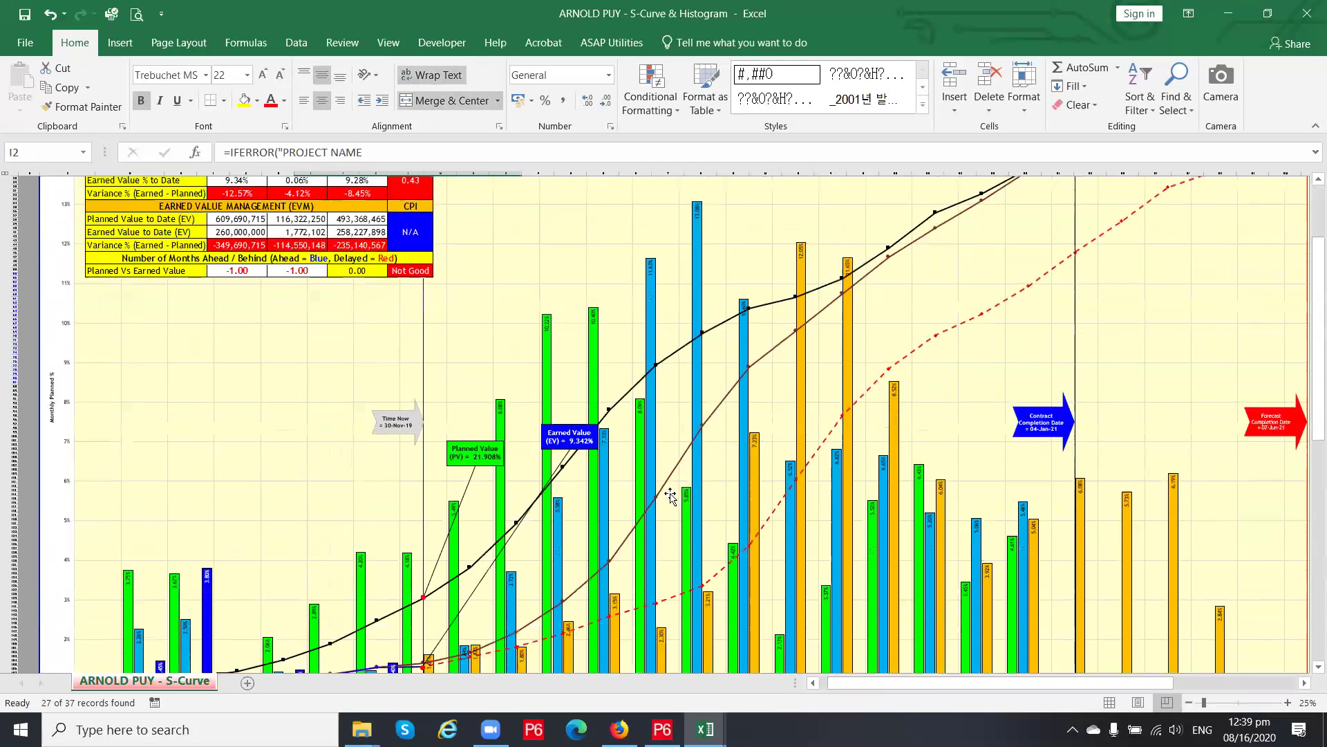
# Highlight the planned value, monthly forecast value and cumulative earned value rows of the table
pyautogui.click(520, 655)
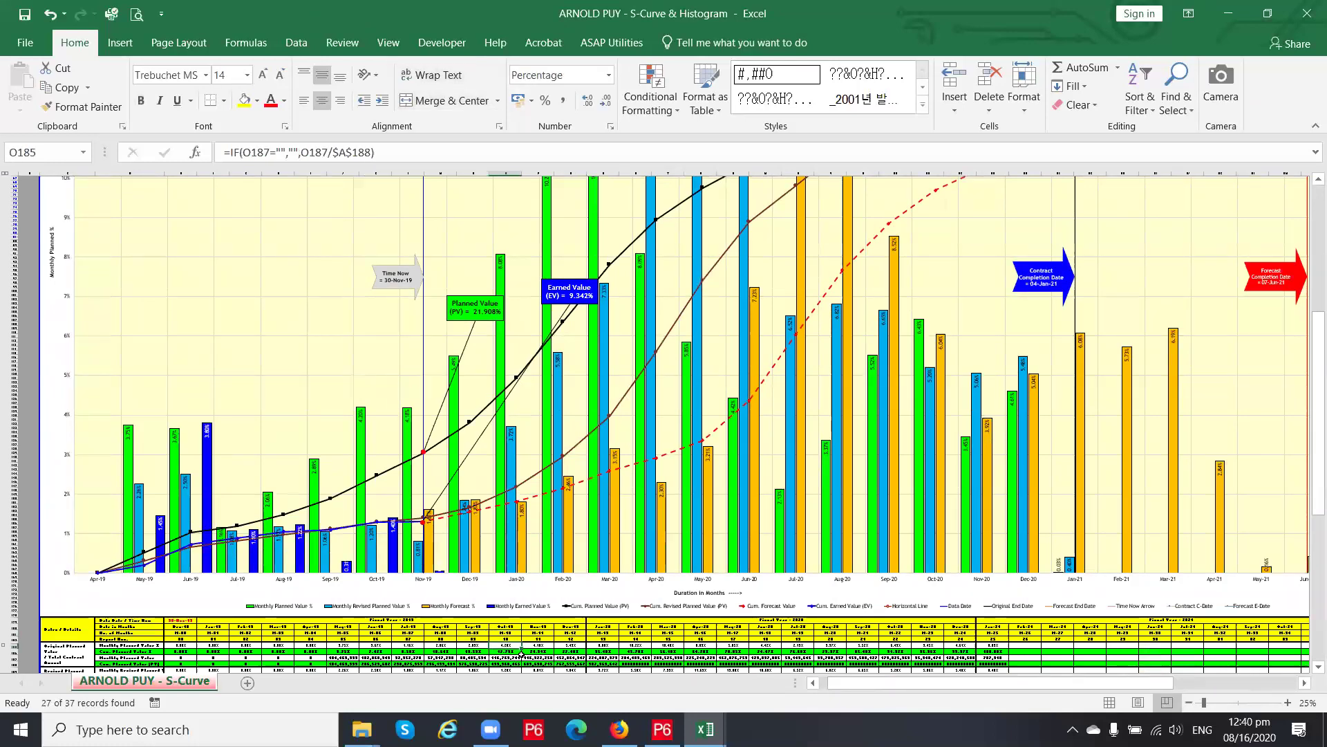
pyautogui.scroll(2, 522, 653)
pyautogui.scroll(-12, 521, 653)
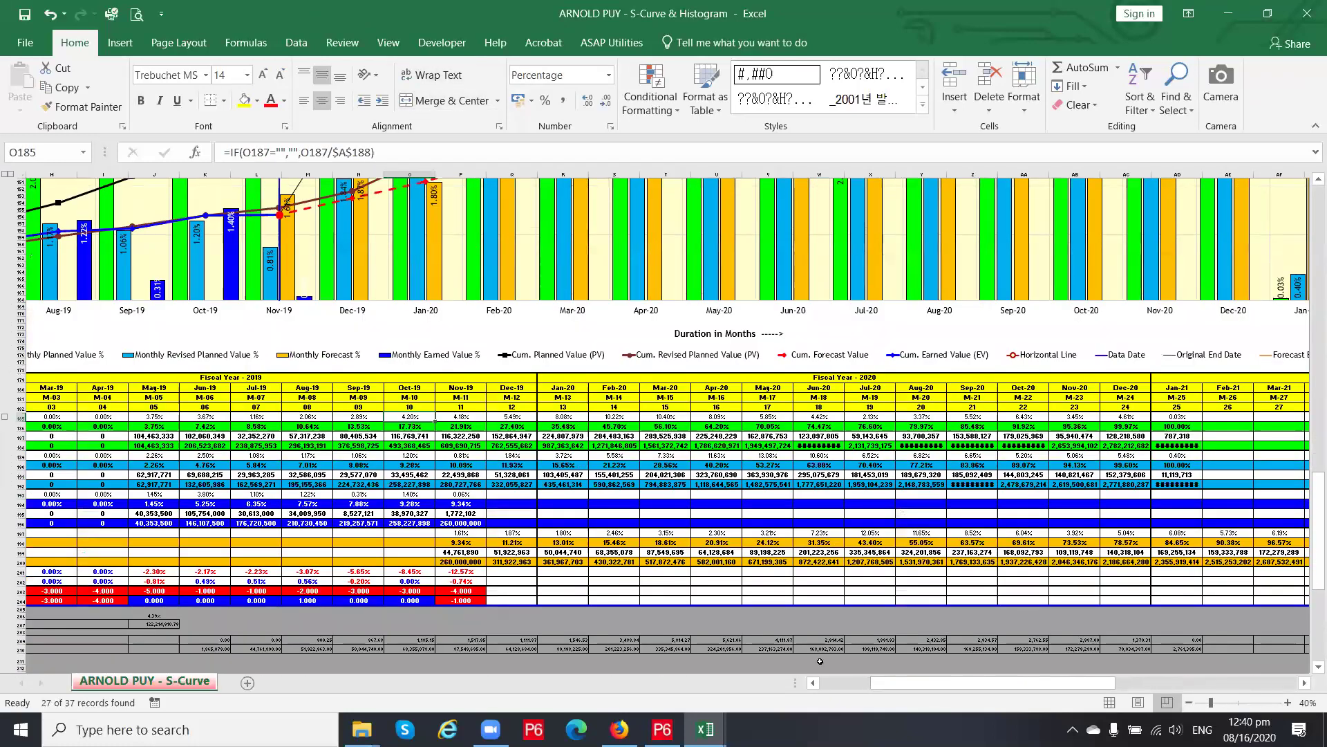
pyautogui.moveTo(897, 687); pyautogui.dragTo(854, 686)
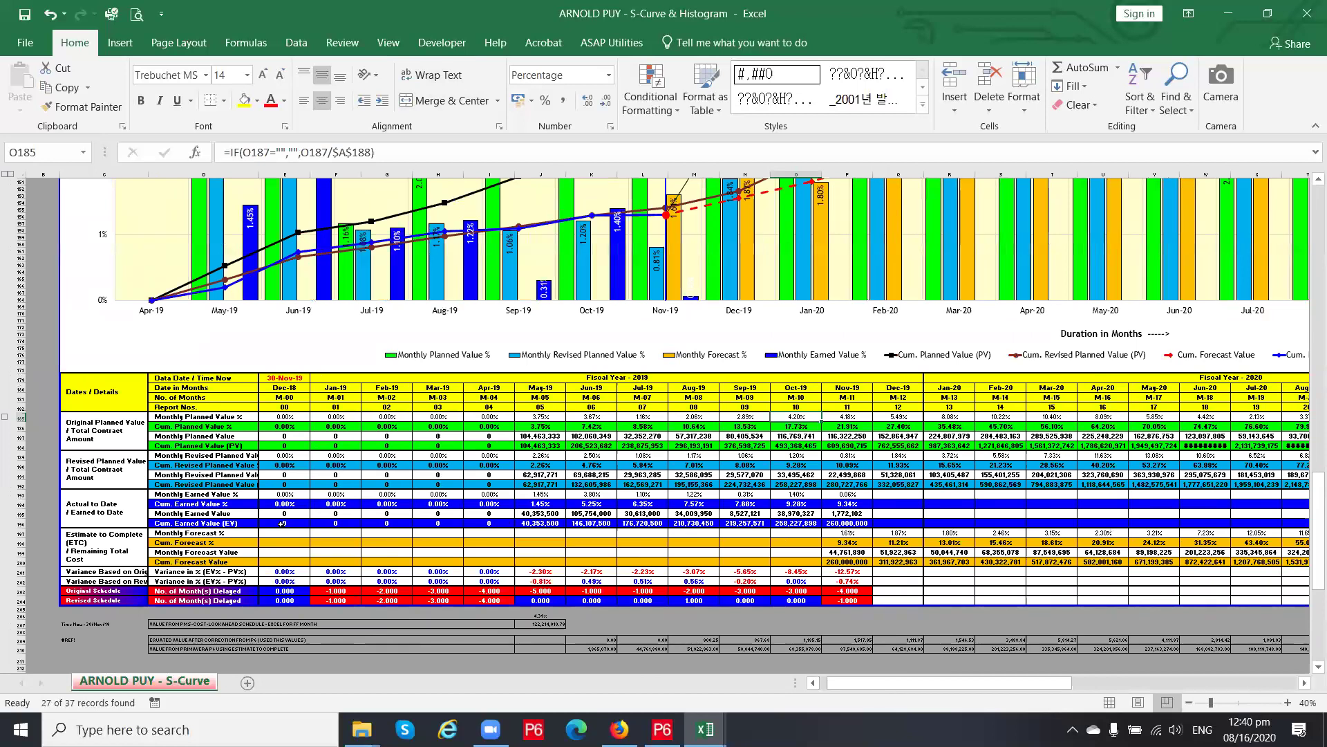
pyautogui.click(148, 437)
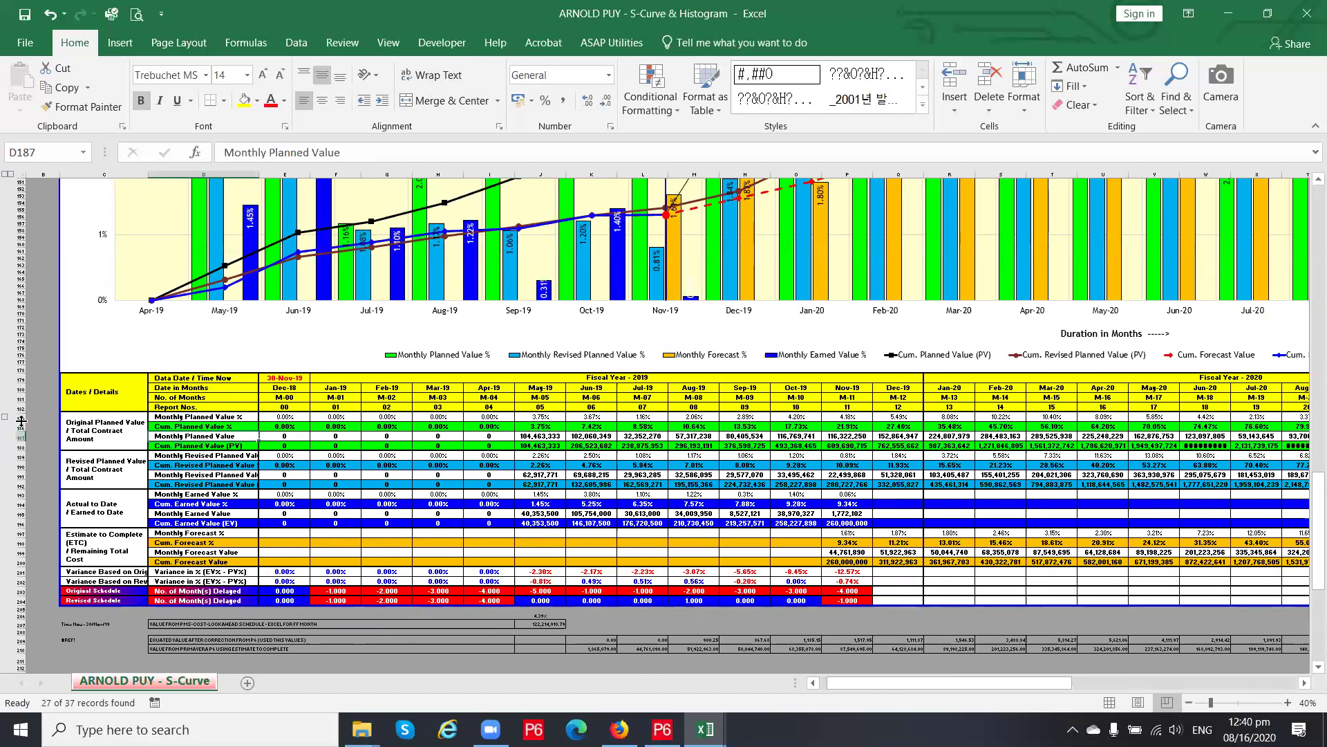
pyautogui.click(22, 427)
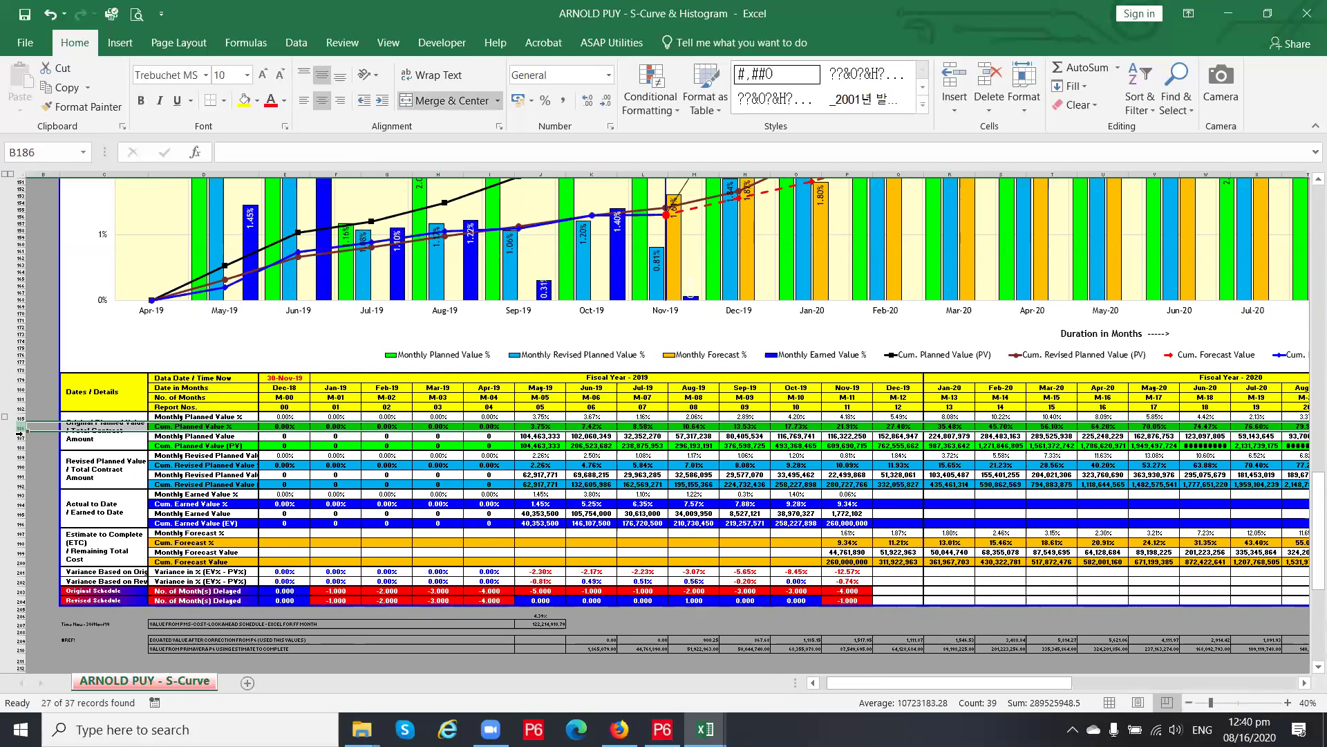
pyautogui.click(21, 437)
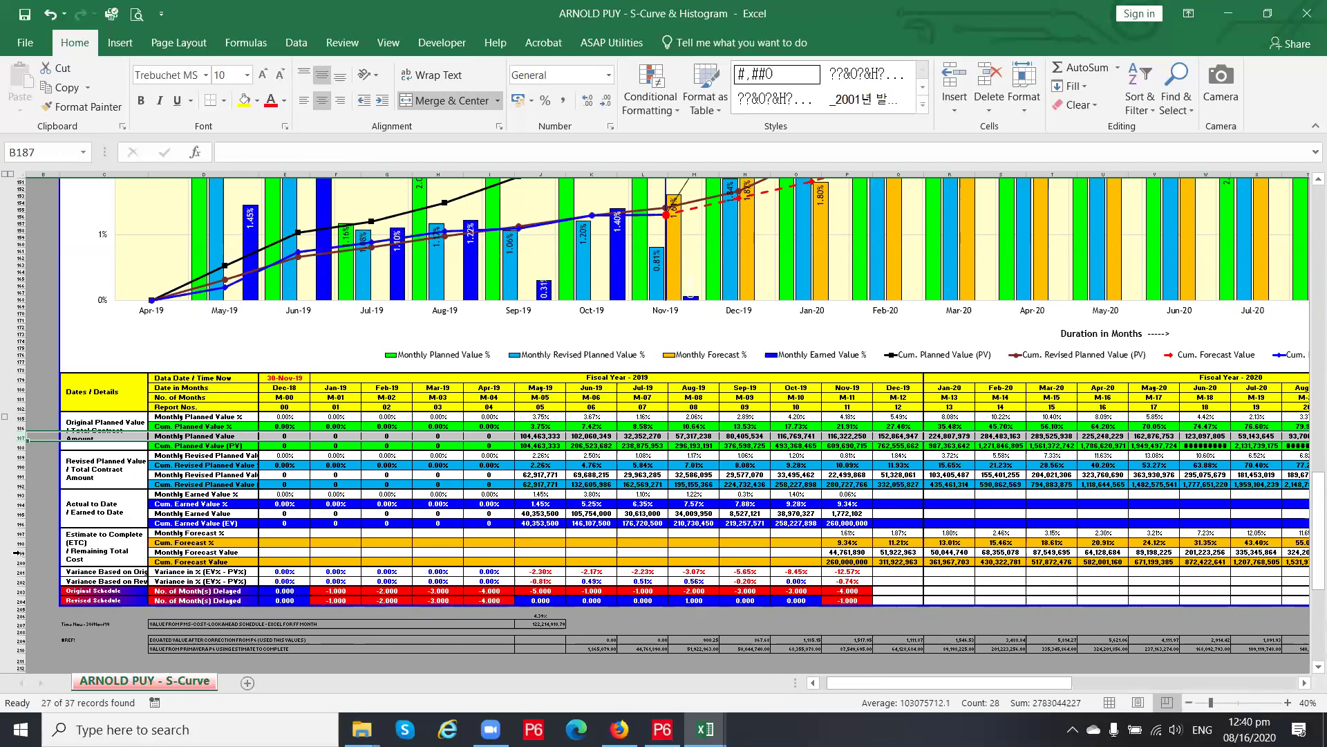
pyautogui.click(22, 552)
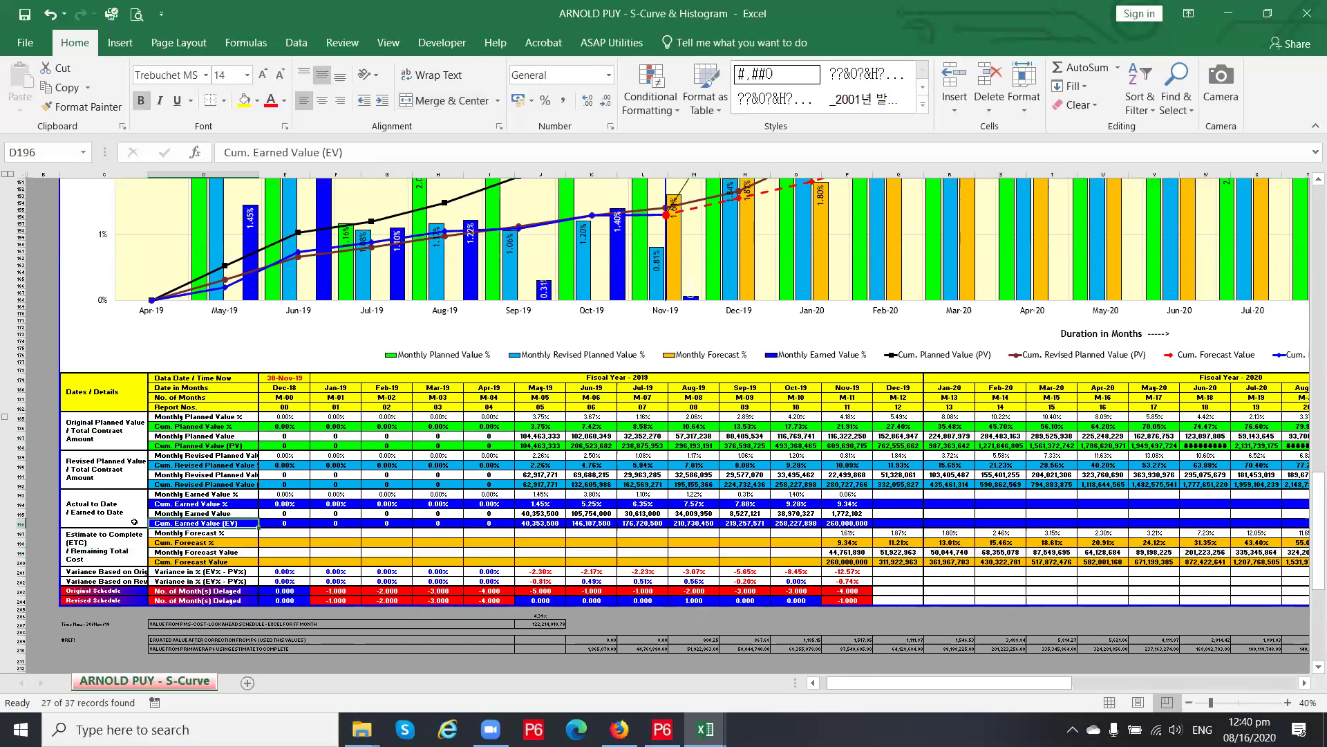
pyautogui.click(21, 524)
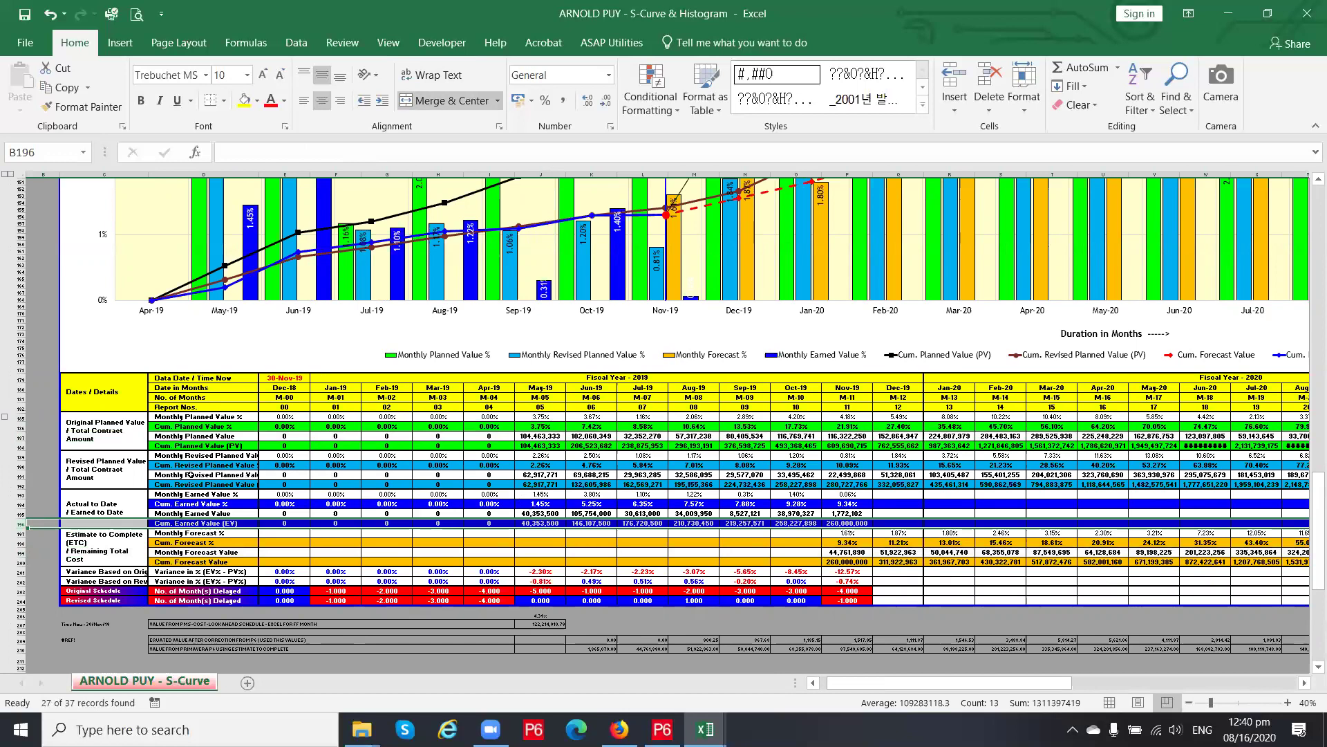
# Check the Jan-19, Mar-19 and Nov-19 revised planned values and the Nov-19 cumulative formula
pyautogui.click(336, 475)
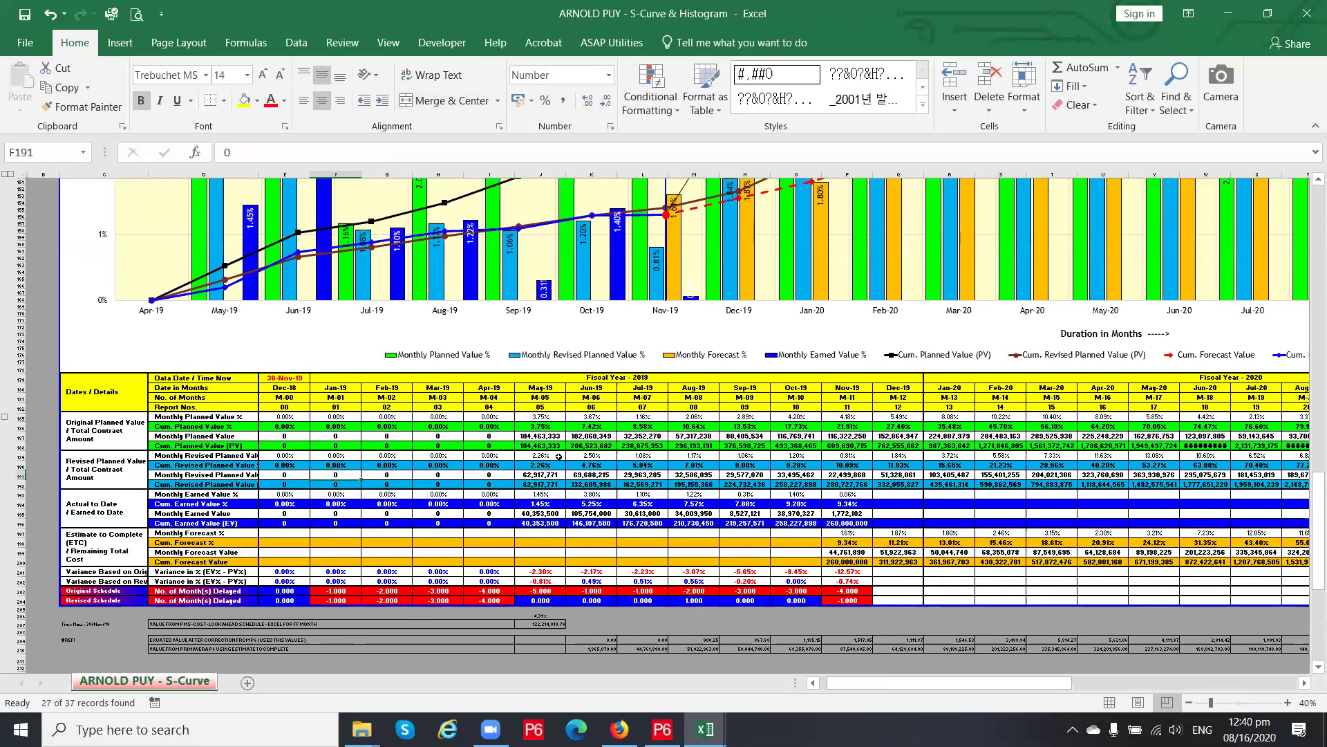
pyautogui.click(433, 475)
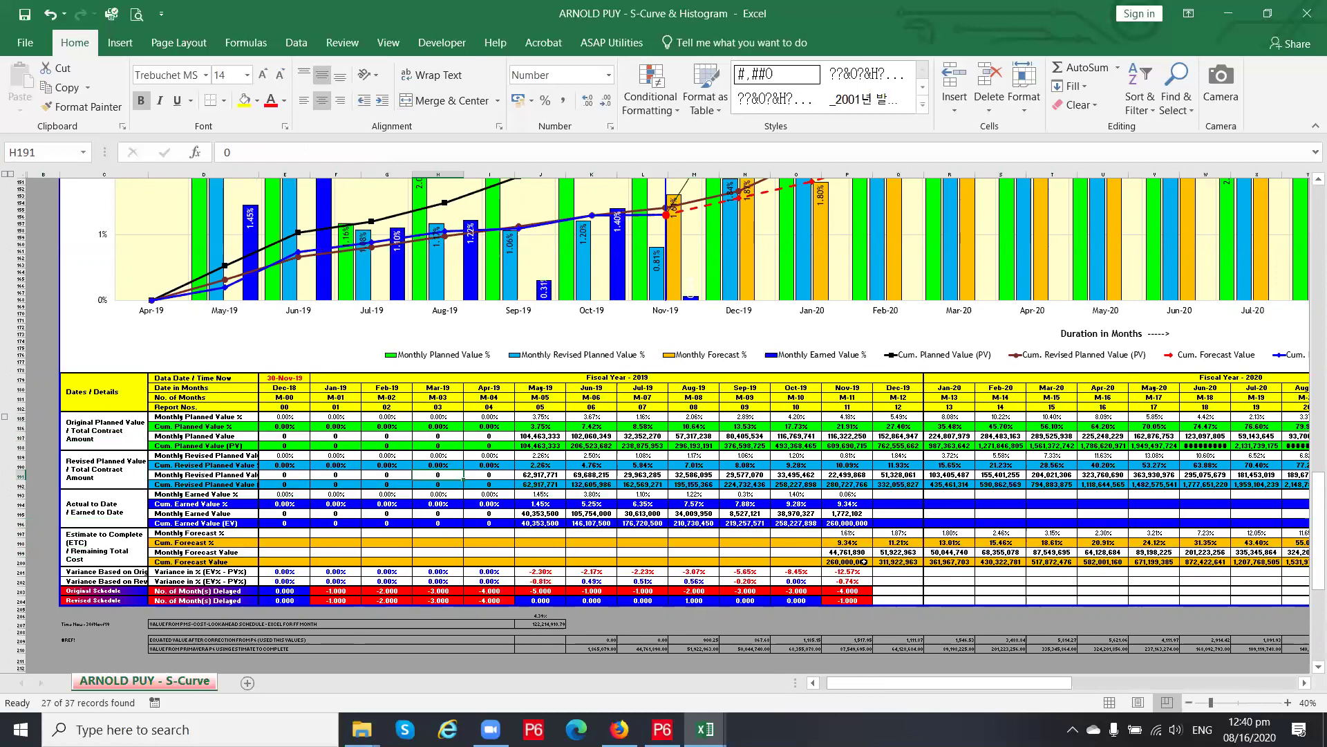
pyautogui.click(845, 475)
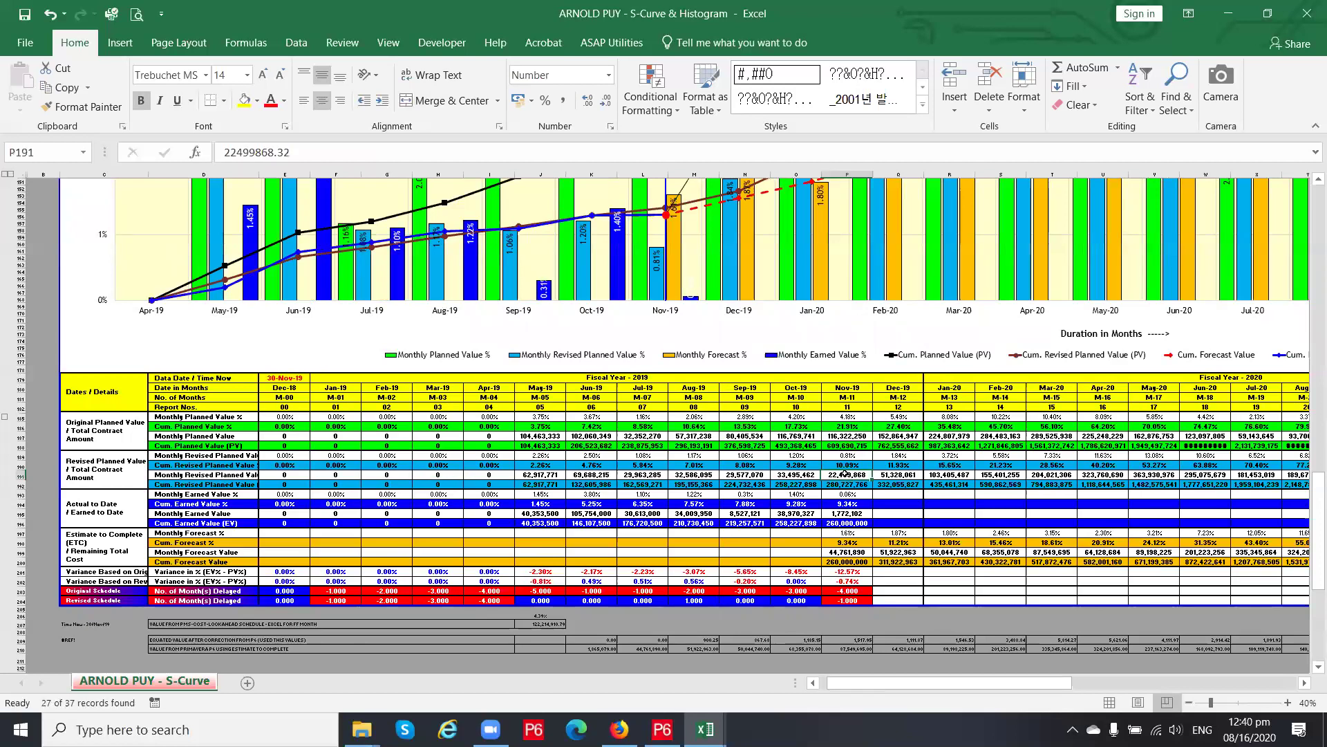
pyautogui.click(847, 486)
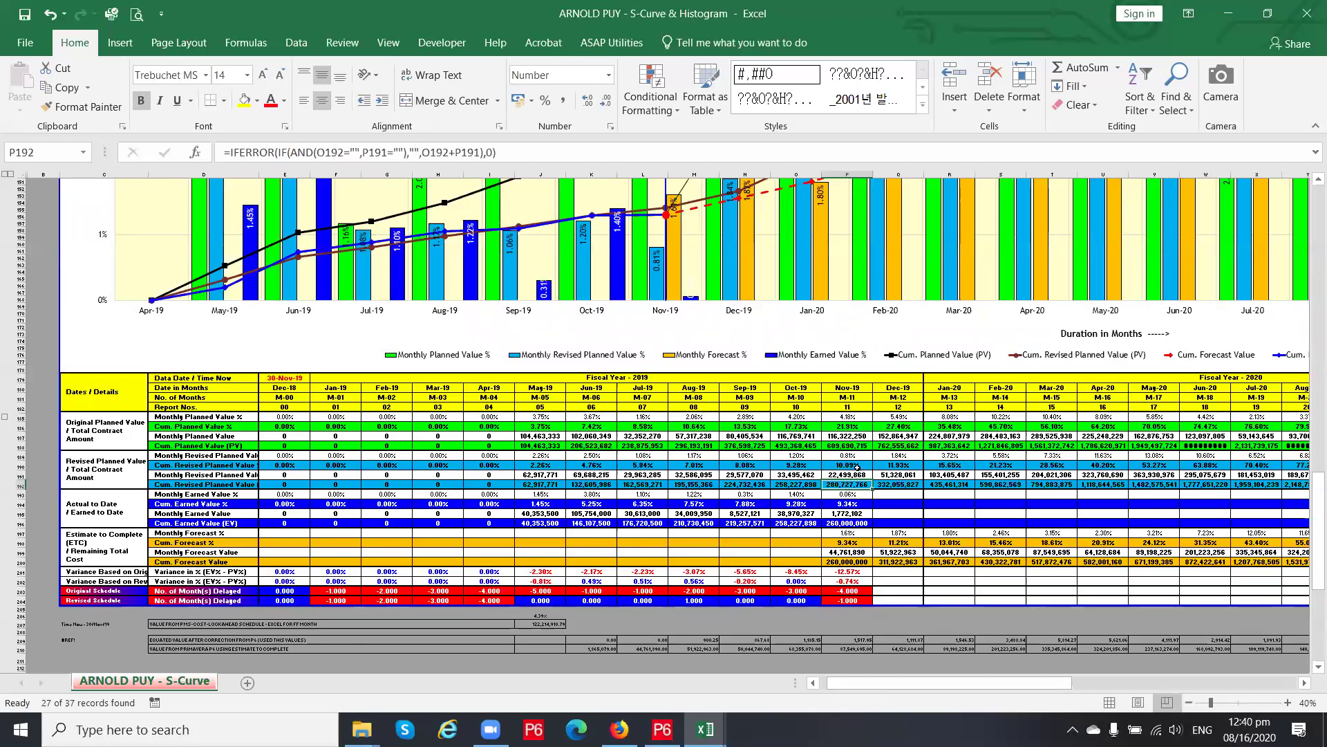
pyautogui.click(852, 475)
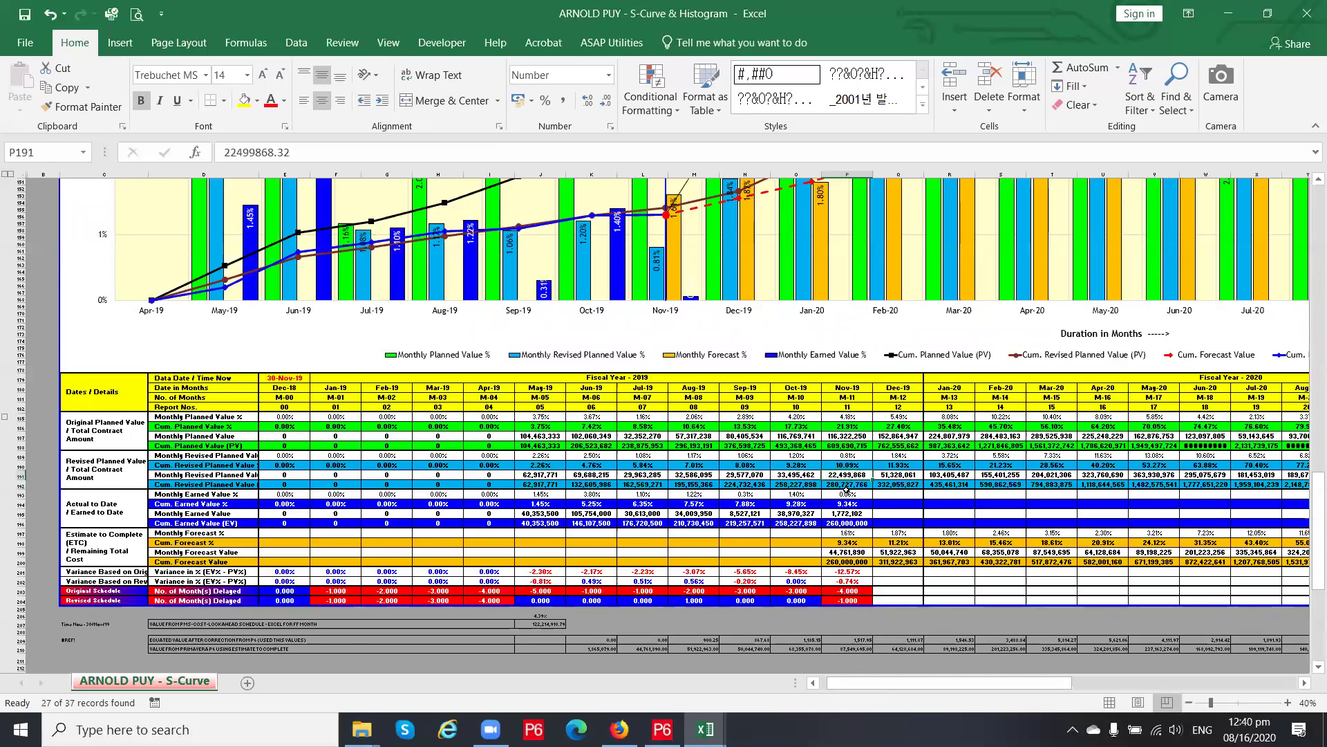
pyautogui.click(846, 487)
pyautogui.click(845, 476)
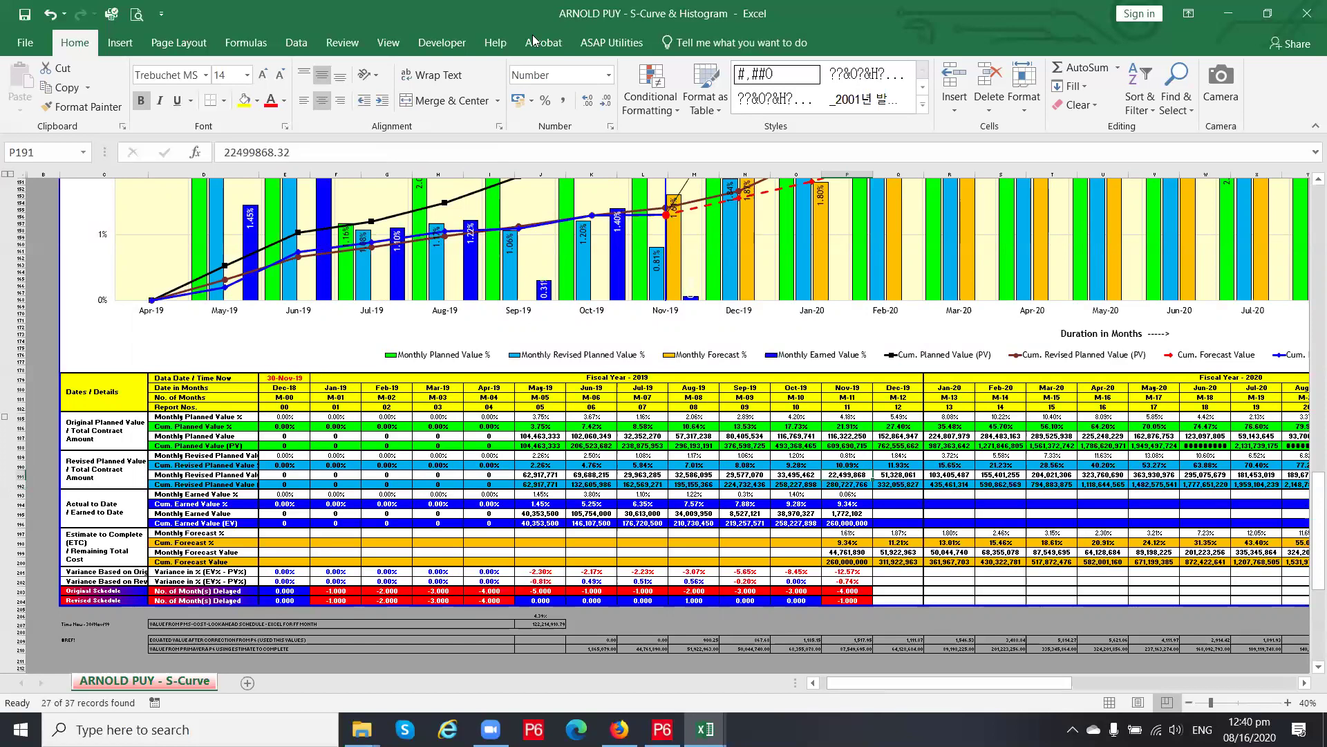
pyautogui.click(299, 44)
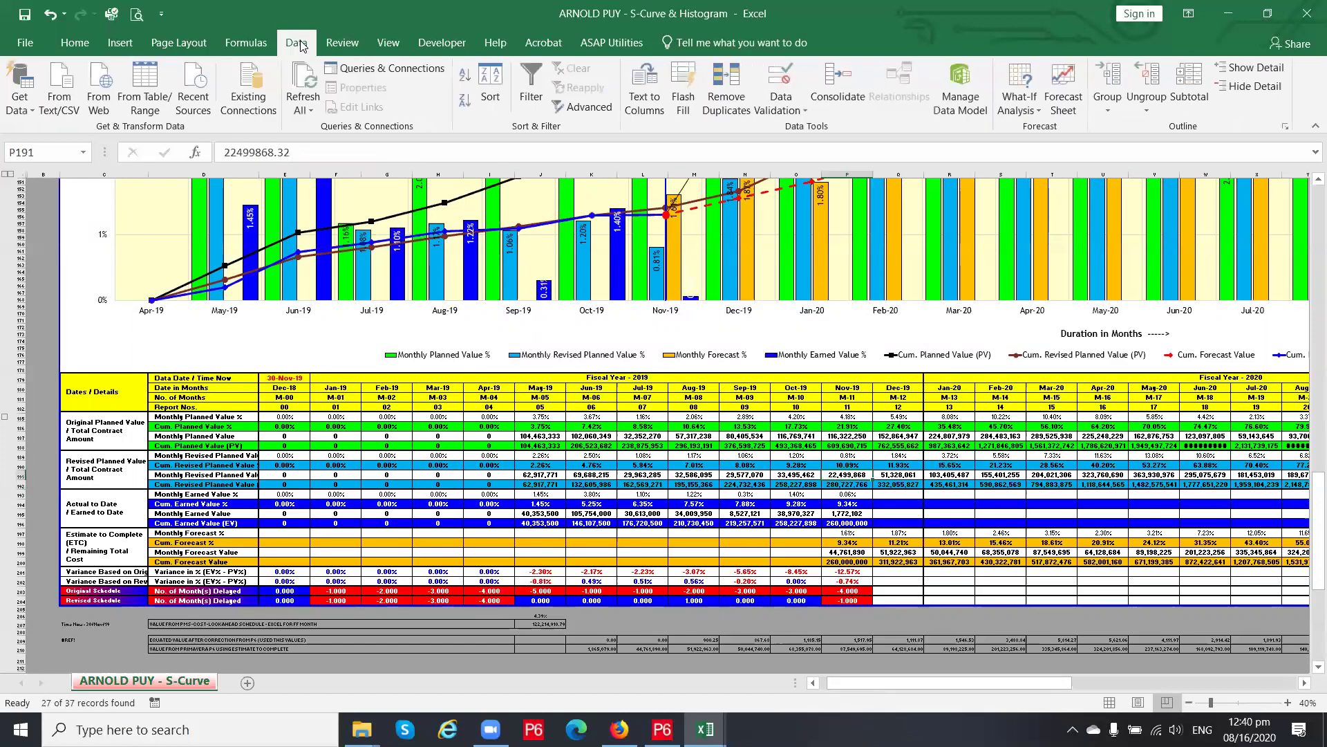
pyautogui.click(788, 110)
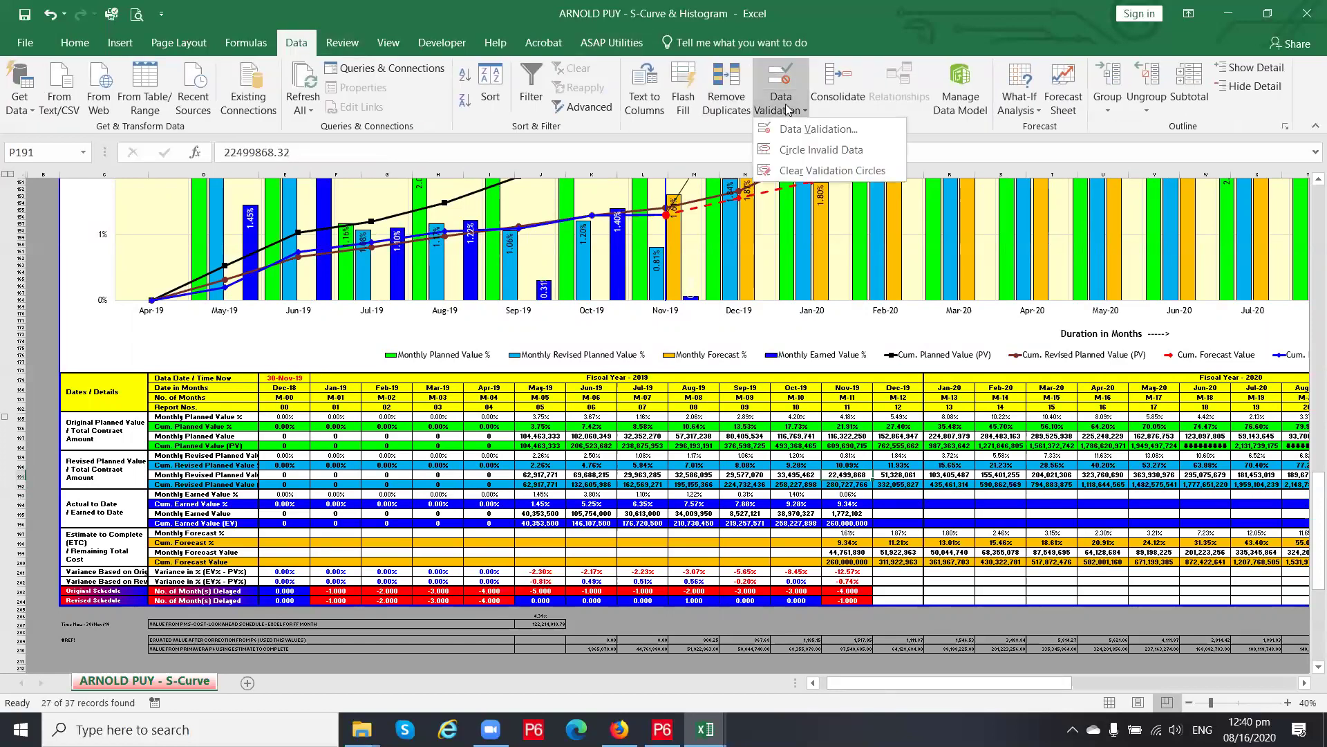
pyautogui.click(815, 130)
pyautogui.click(413, 183)
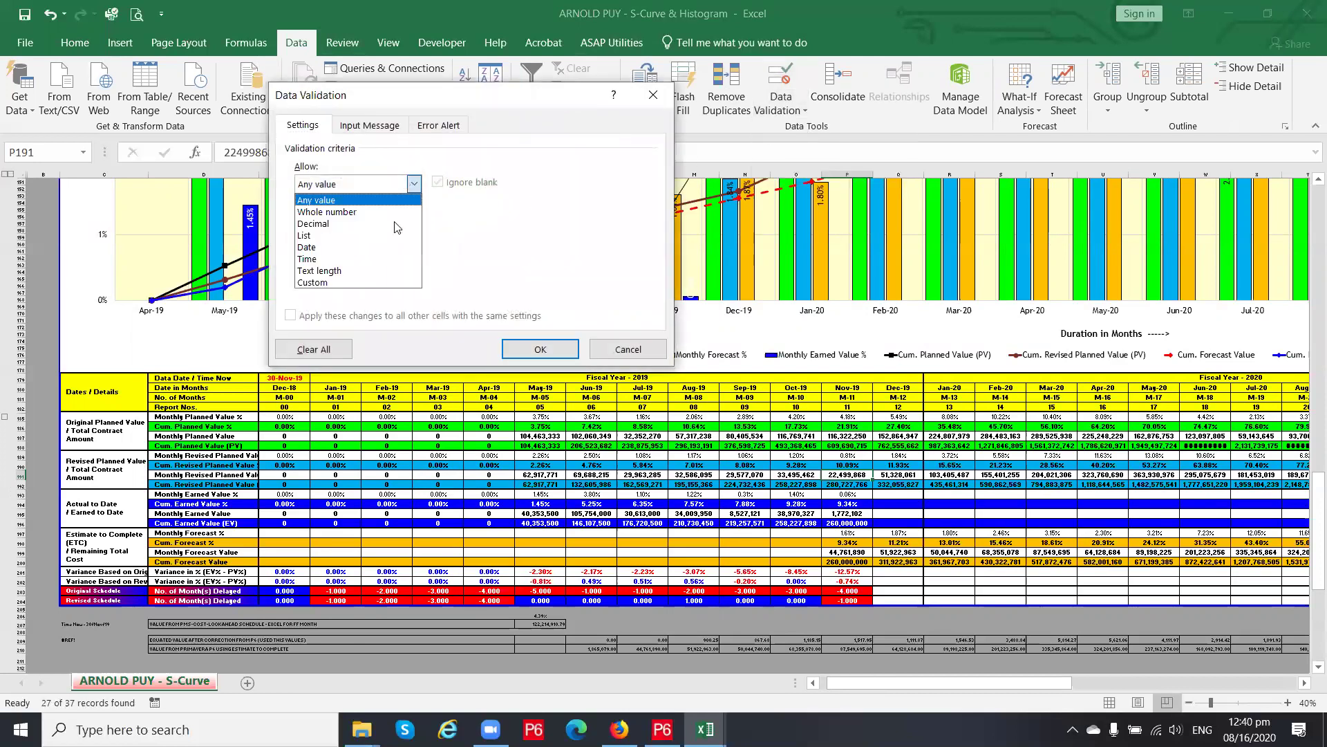
pyautogui.click(562, 228)
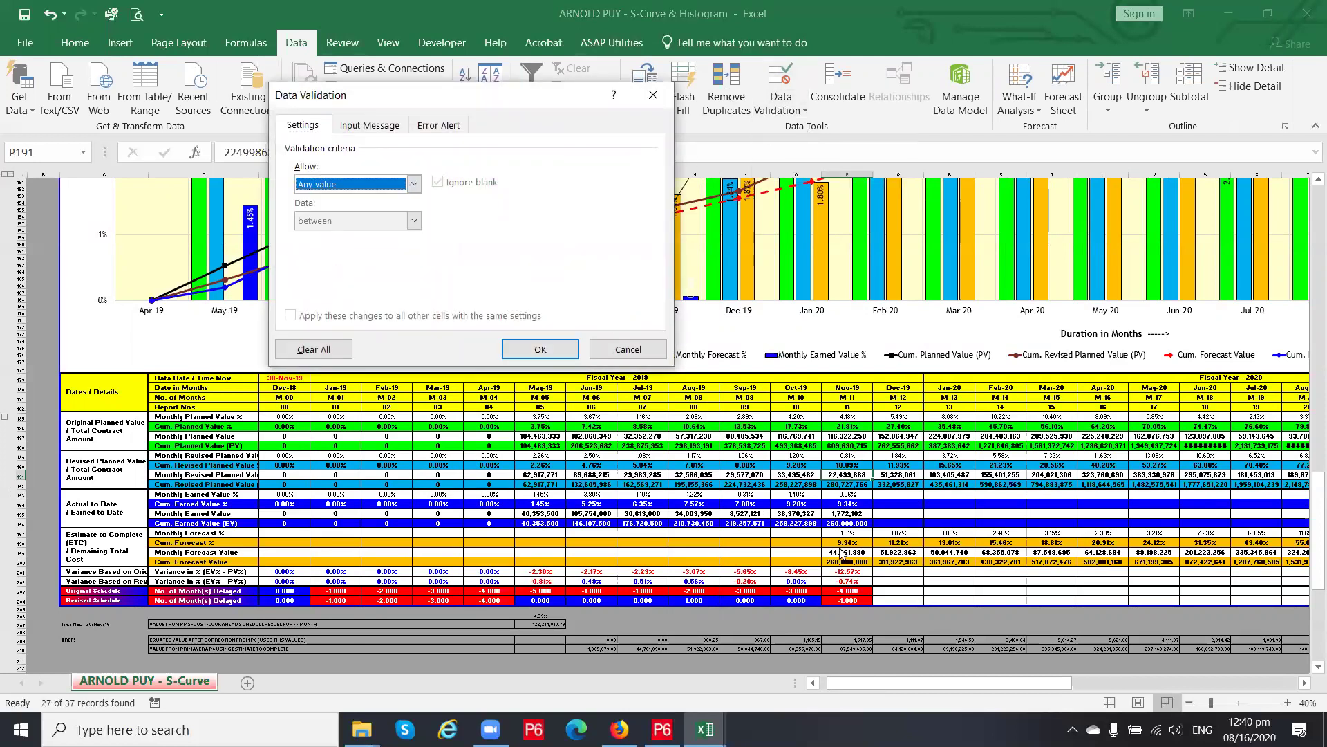
pyautogui.click(627, 349)
pyautogui.click(848, 503)
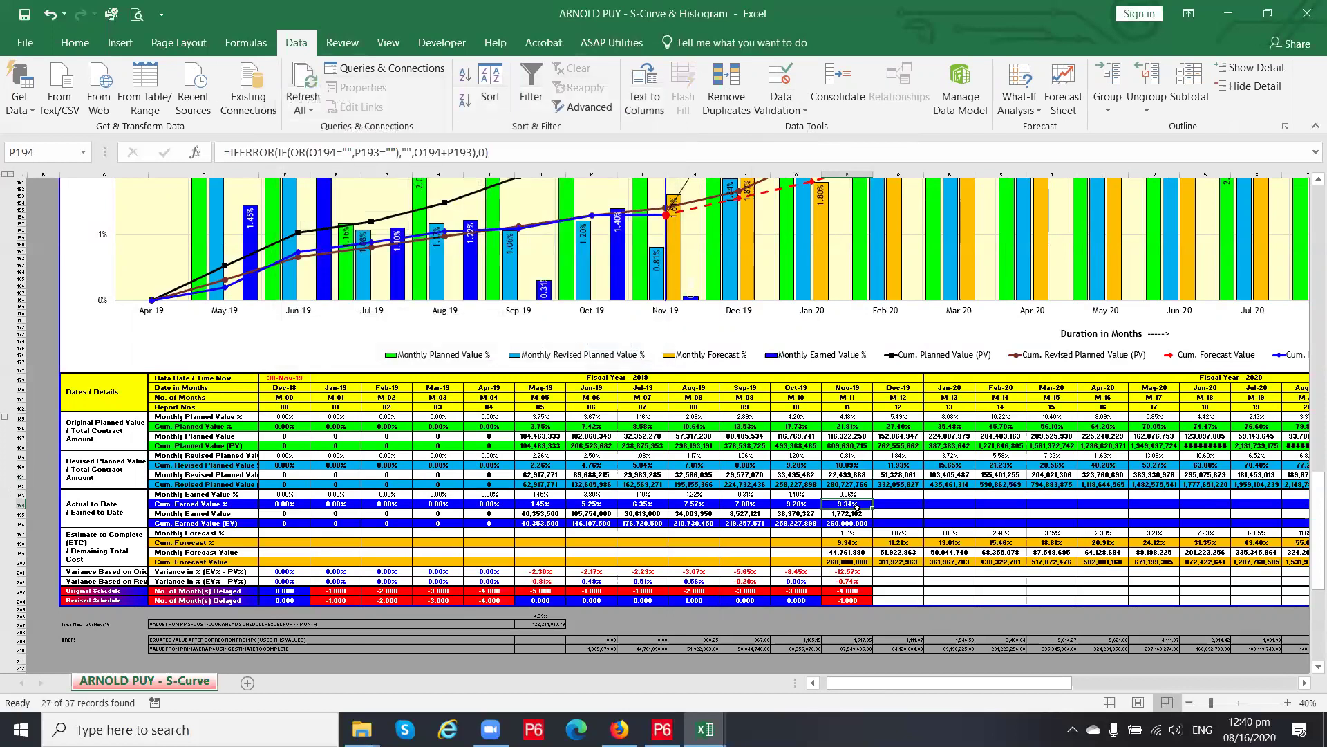
pyautogui.click(787, 107)
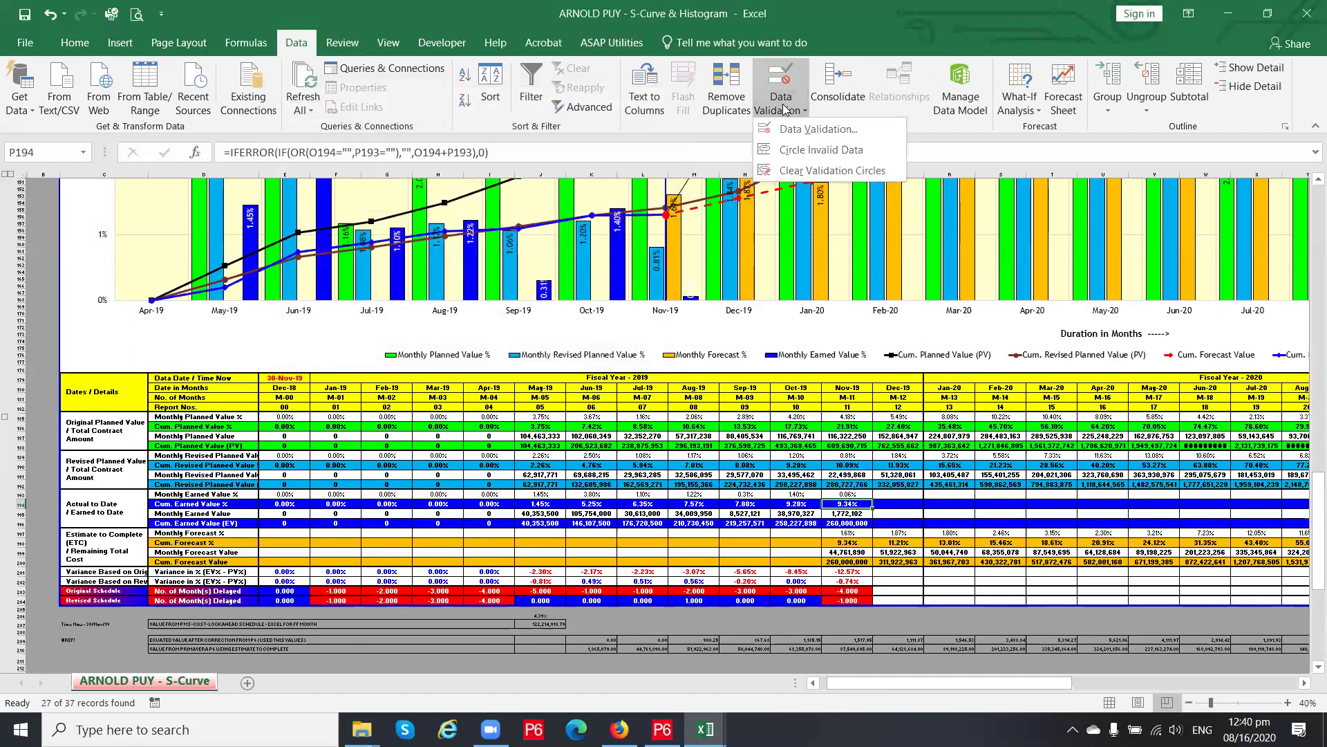
pyautogui.click(805, 133)
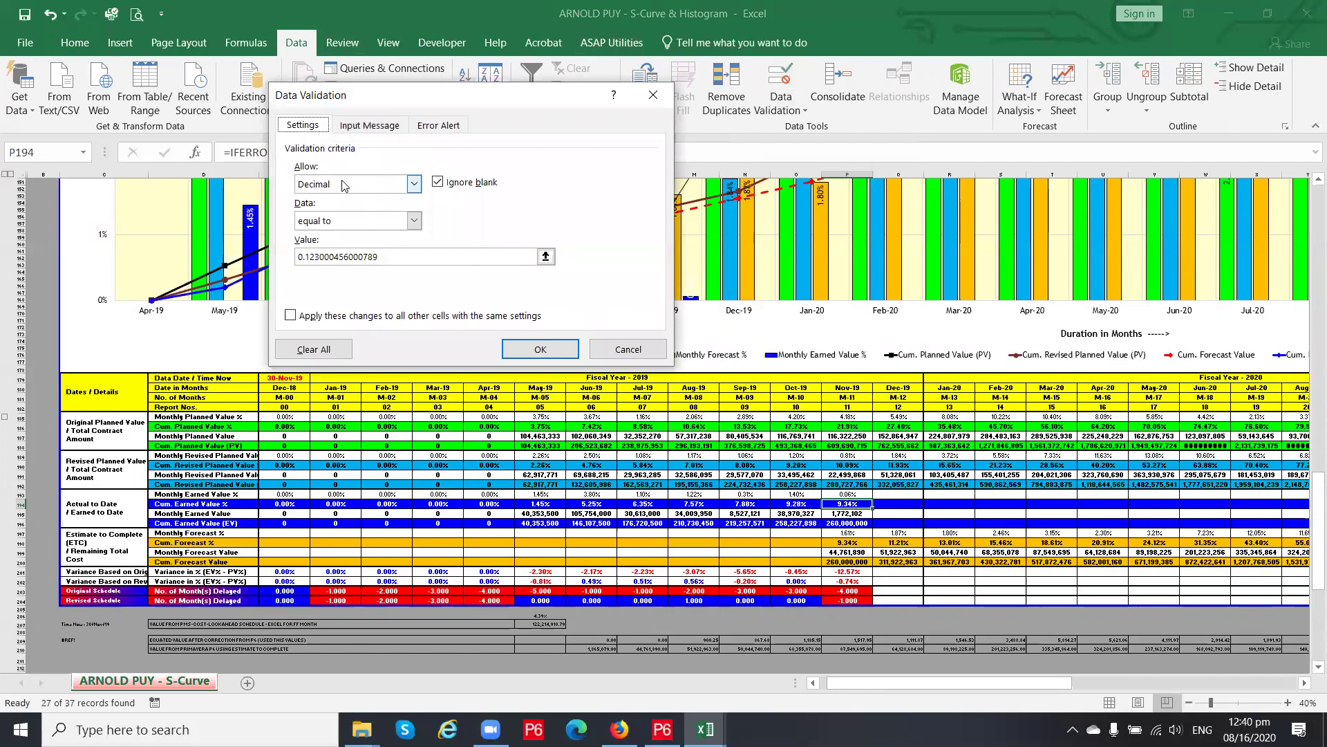
pyautogui.click(367, 125)
pyautogui.click(436, 125)
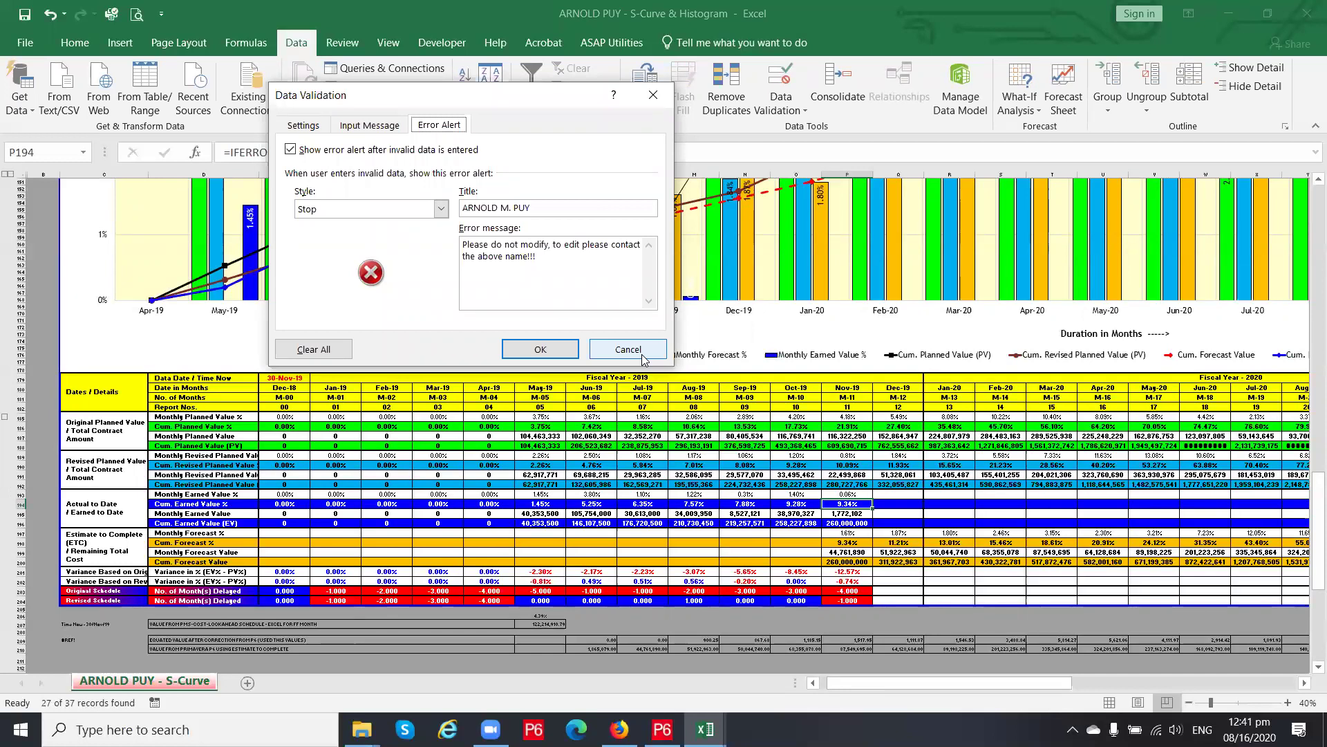
pyautogui.click(641, 354)
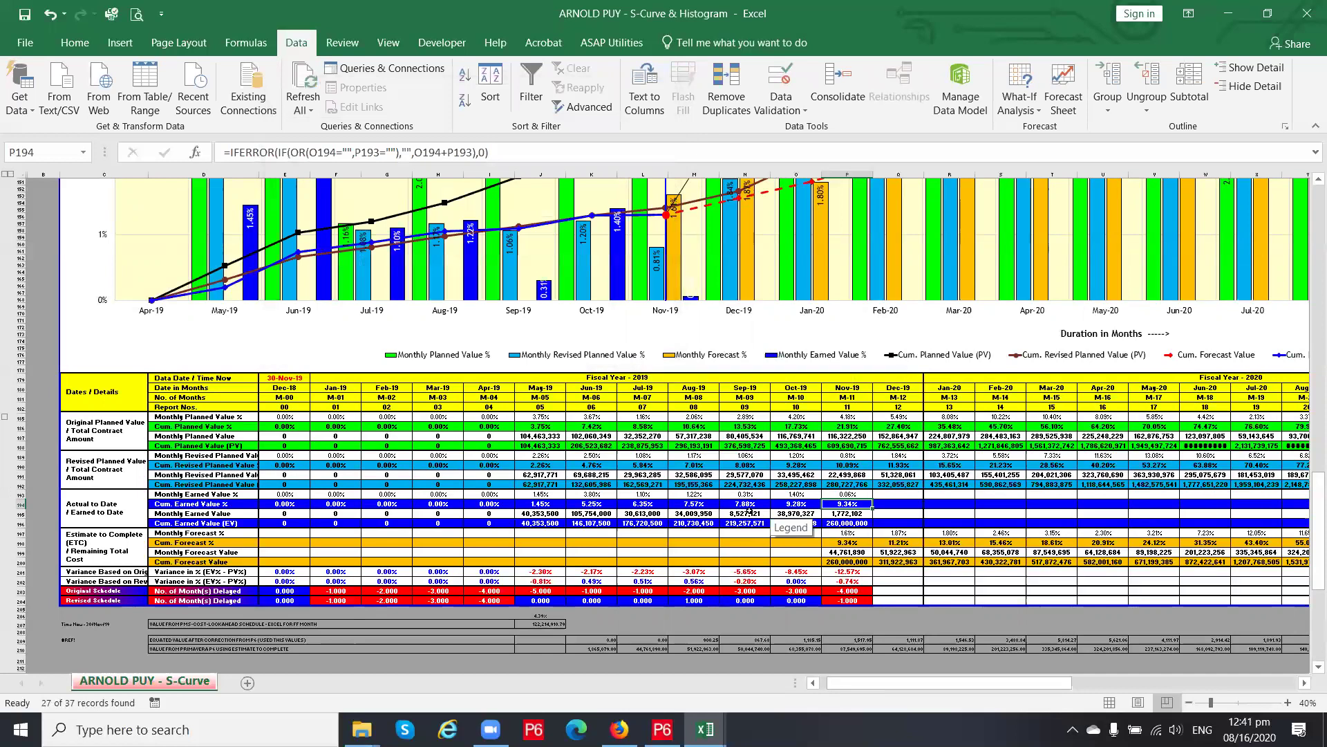
# Check the Sep- to Nov-19 cumulative earned percentages and the Nov-19 revised planned values
pyautogui.click(743, 503)
pyautogui.click(787, 504)
pyautogui.click(844, 504)
pyautogui.click(848, 485)
pyautogui.click(842, 474)
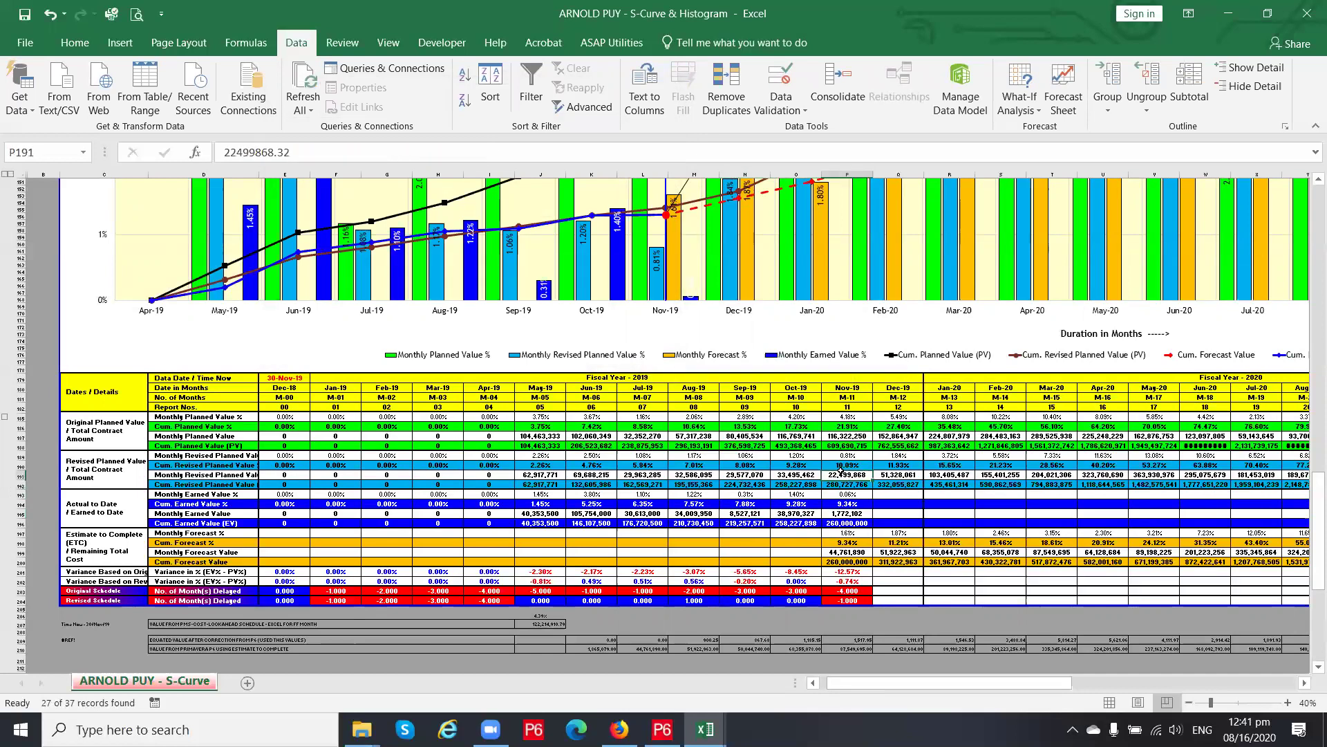
# Step through later months' revised planned values, then check the AI199 monthly forecast formula
pyautogui.press('Right')
pyautogui.press('Right')
pyautogui.press('Right')
pyautogui.press('Right')
pyautogui.press('Right')
pyautogui.press('Right')
pyautogui.press('Right')
pyautogui.press('Right')
pyautogui.press('Right')
pyautogui.press('Right')
pyautogui.press('Right')
pyautogui.press('Right')
pyautogui.press('Right')
pyautogui.press('Right')
pyautogui.press('Right')
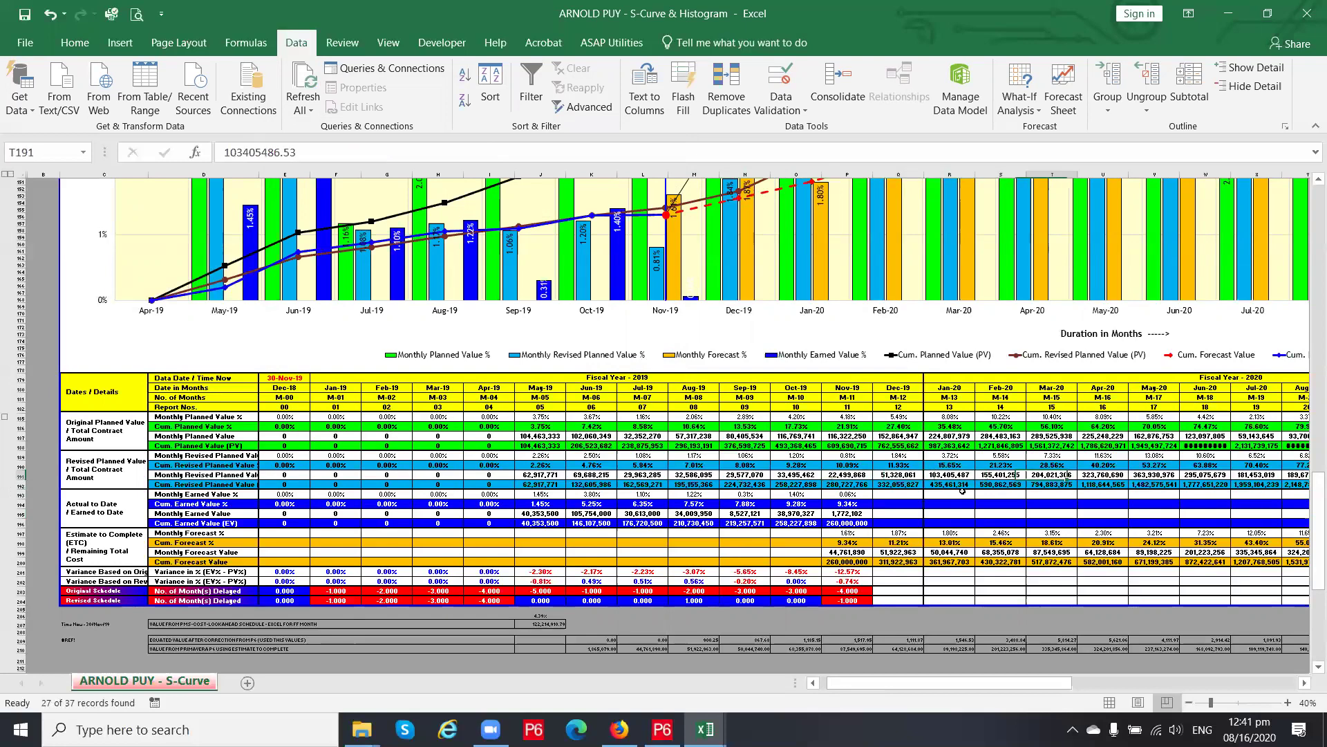
pyautogui.press('Right')
pyautogui.press('Right')
pyautogui.press('Right')
pyautogui.press('Right')
pyautogui.press('Right')
pyautogui.press('Right')
pyautogui.press('Right')
pyautogui.press('Right')
pyautogui.press('Right')
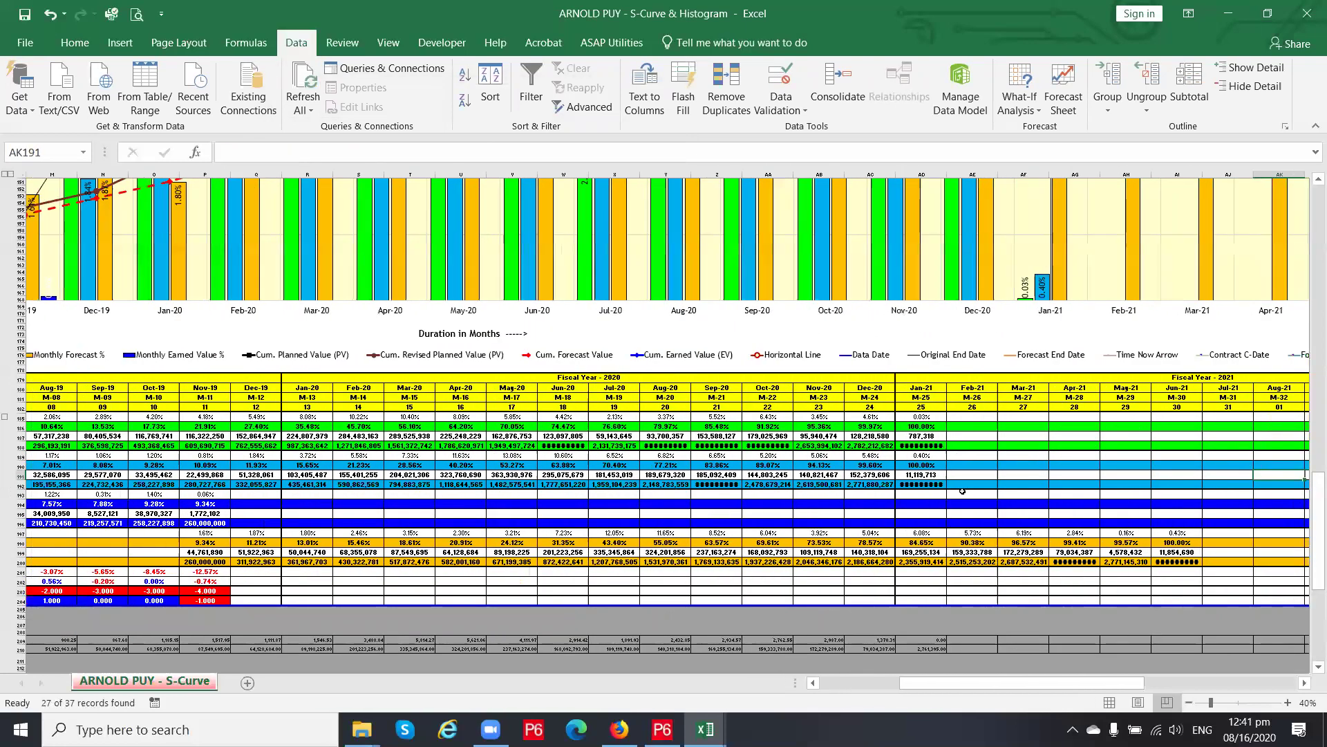
pyautogui.press('Right')
pyautogui.press('Right')
pyautogui.press('Right')
pyautogui.press('Right')
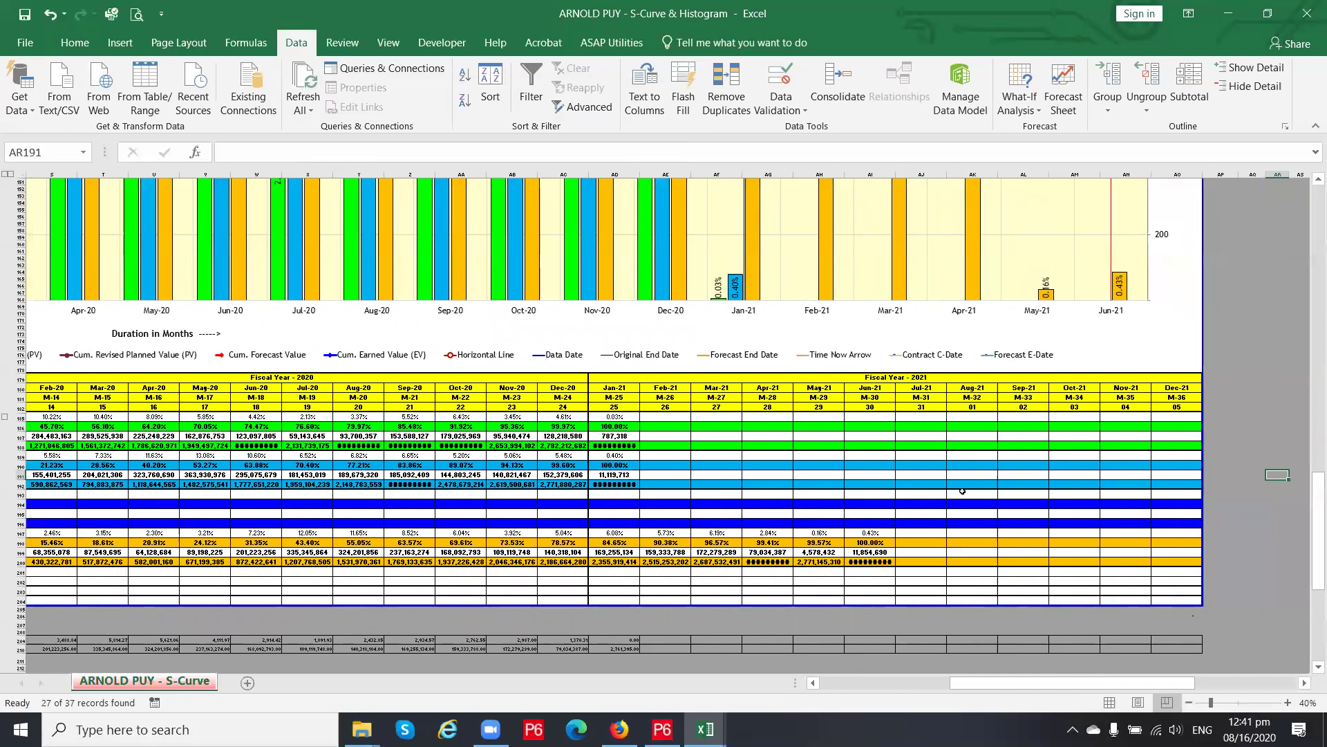
pyautogui.scroll(1, 750, 560)
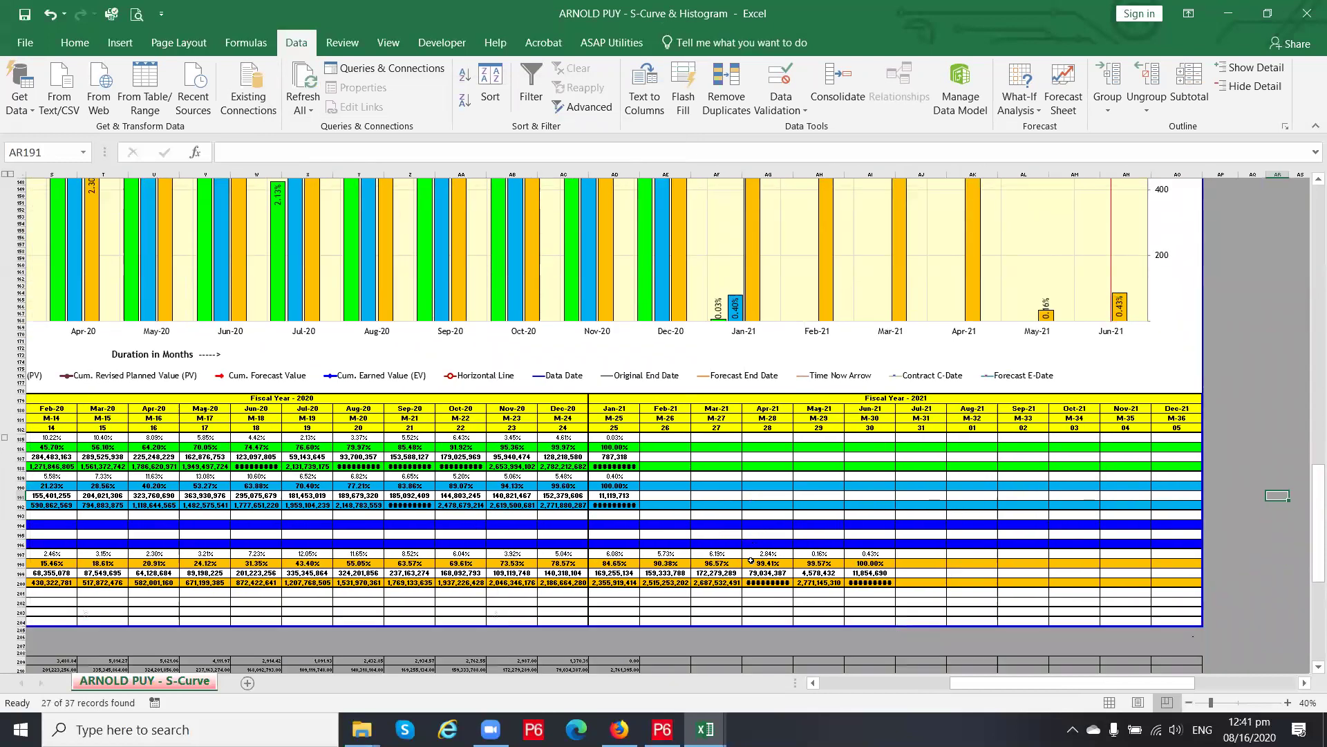
pyautogui.click(875, 573)
pyautogui.scroll(16, 899, 576)
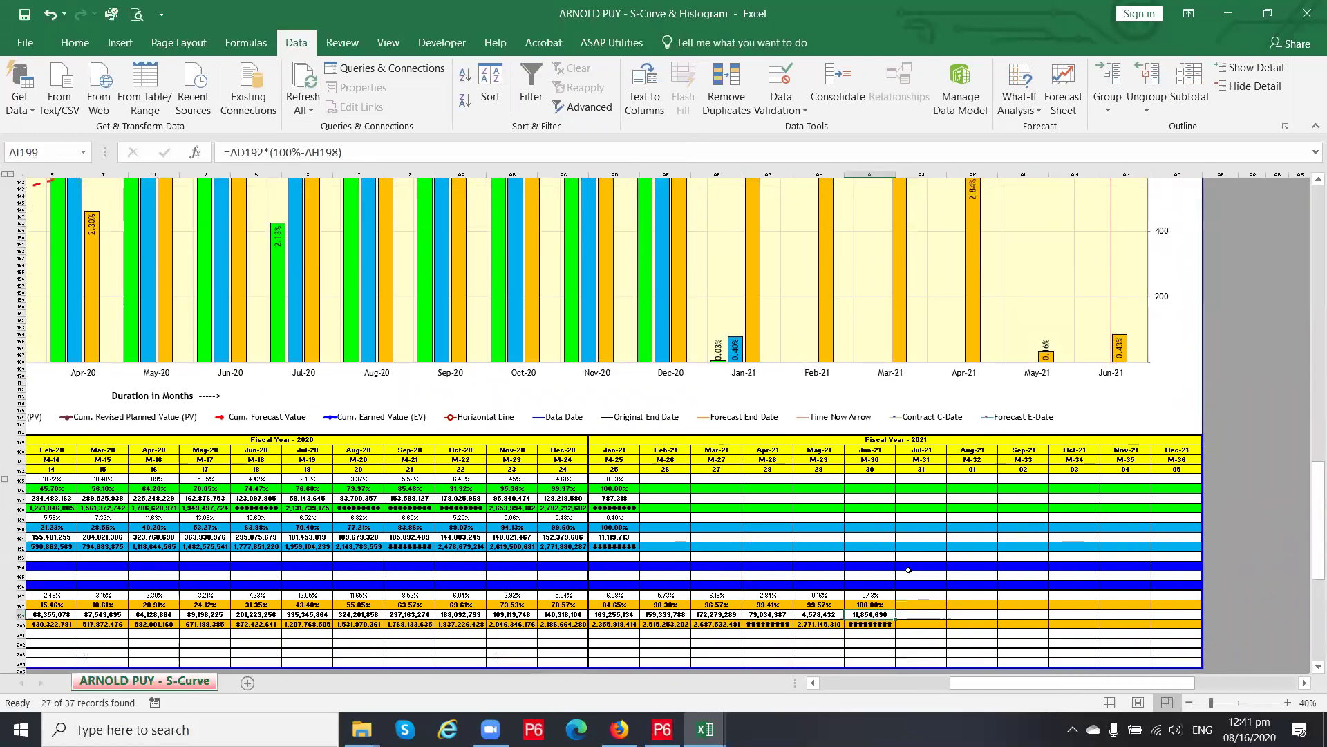
pyautogui.scroll(20, 902, 574)
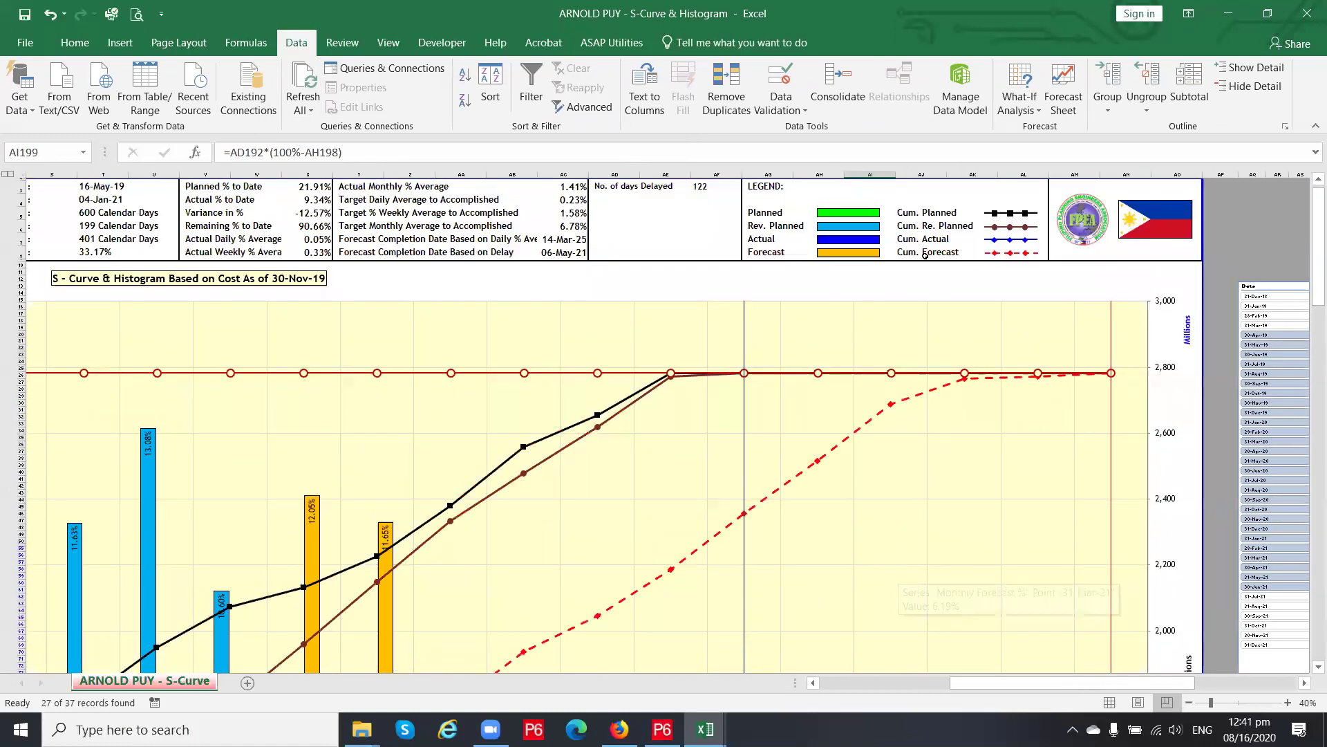
# Select the PROJECT NAME title in I2, then move down to the Estimate to Complete forecast rows
pyautogui.moveTo(973, 686); pyautogui.dragTo(795, 703)
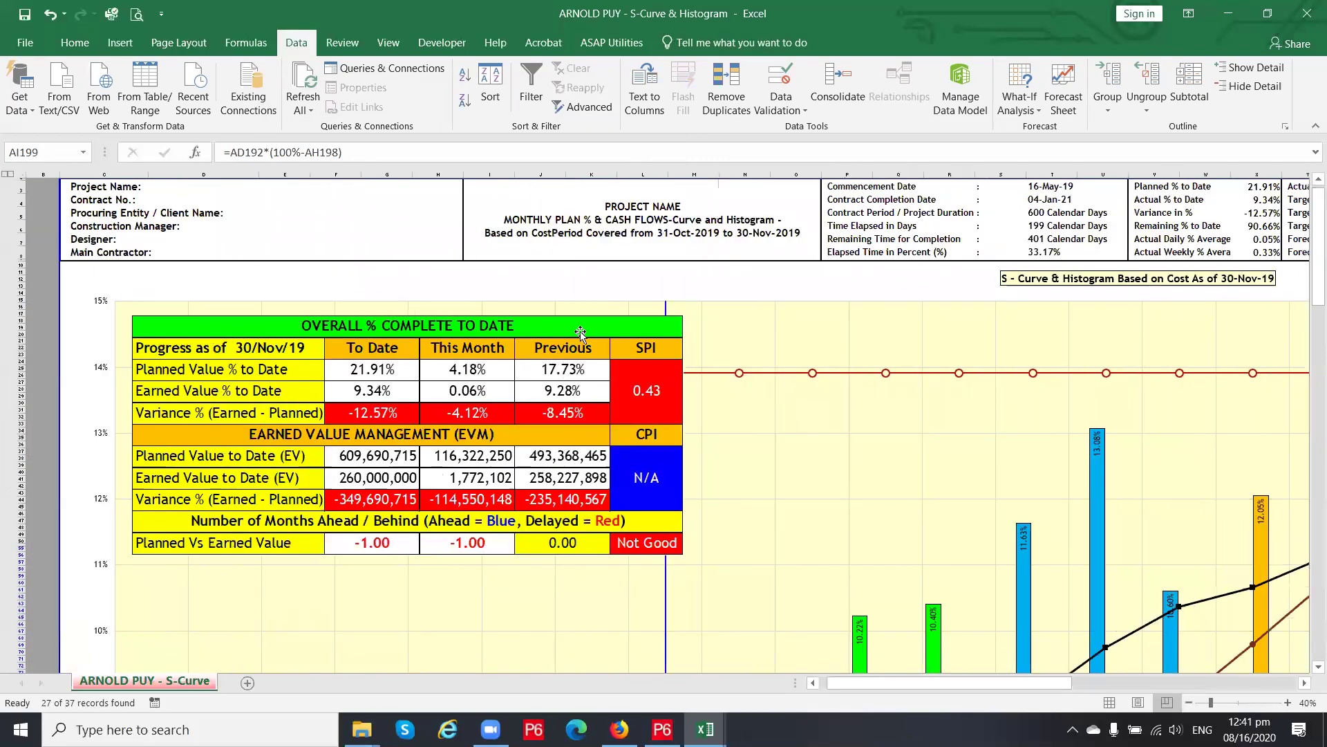
pyautogui.click(609, 233)
pyautogui.scroll(-18, 540, 408)
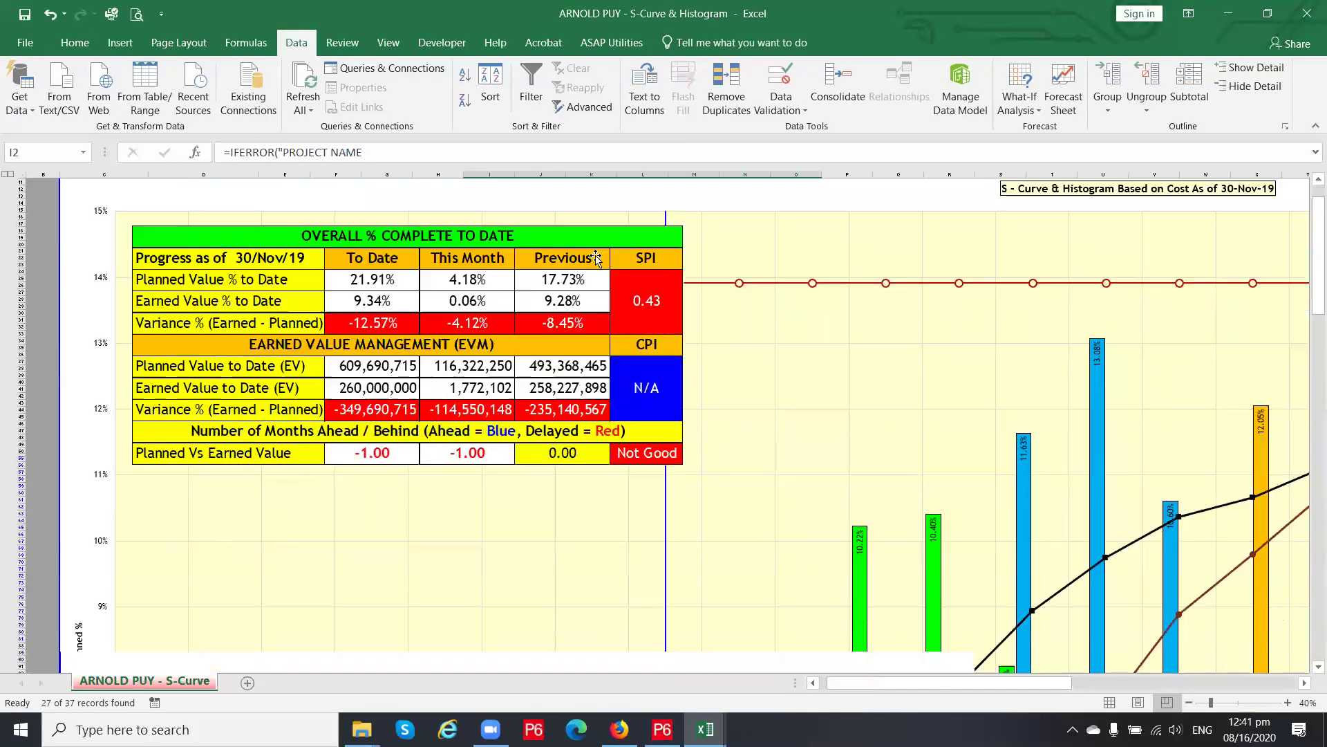
pyautogui.scroll(-4, 540, 408)
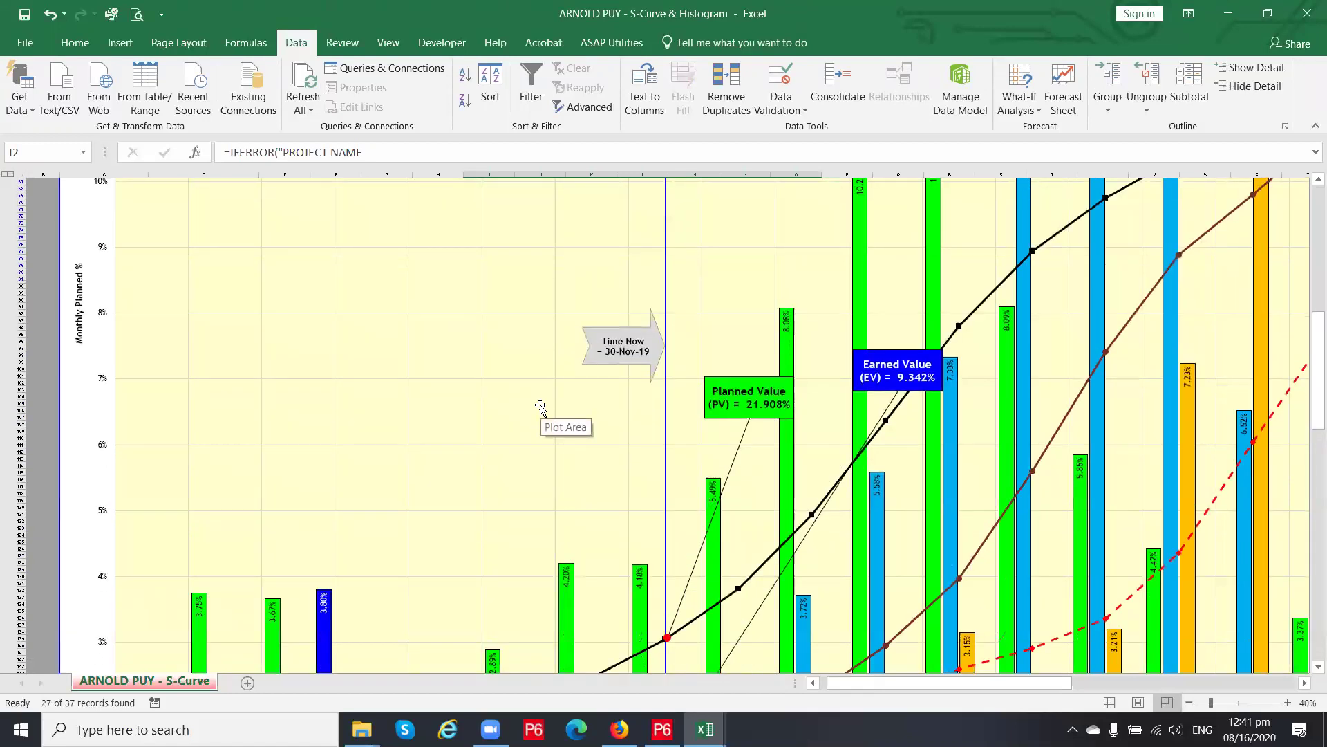
pyautogui.scroll(-13, 614, 339)
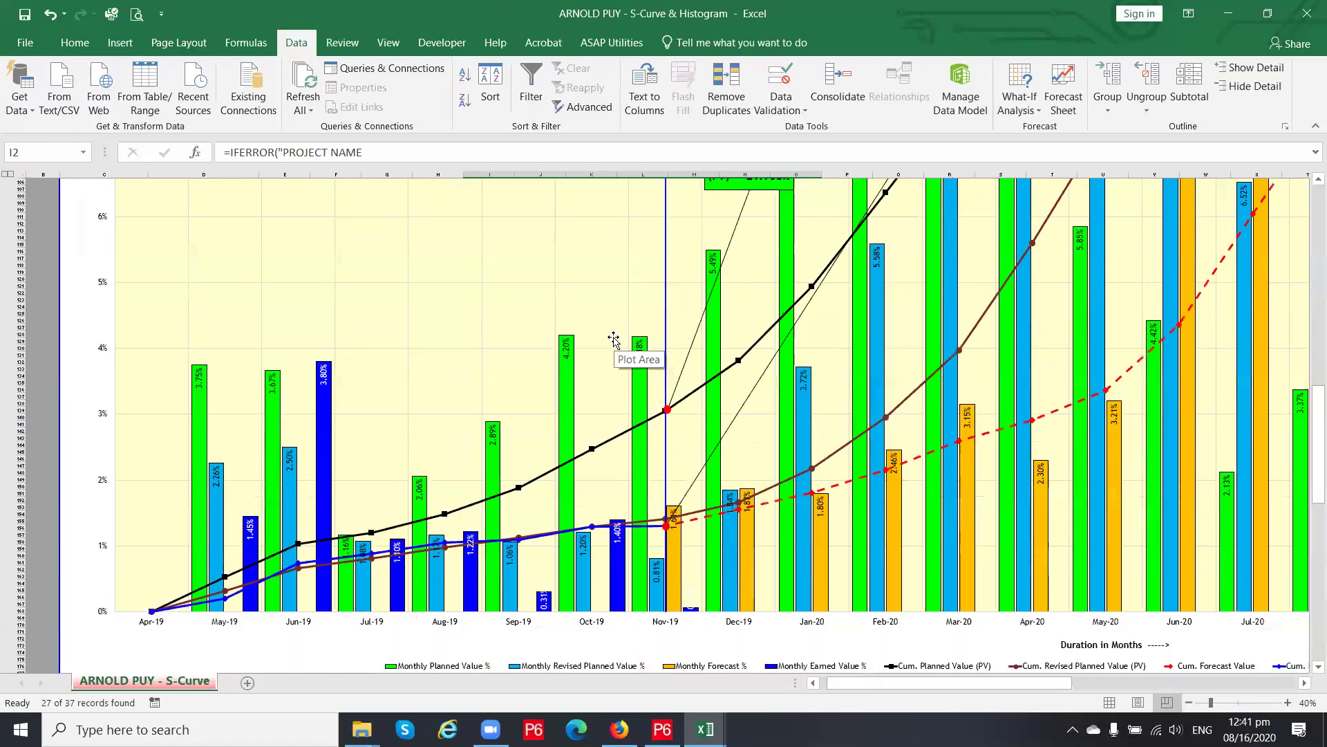
pyautogui.scroll(-4, 613, 342)
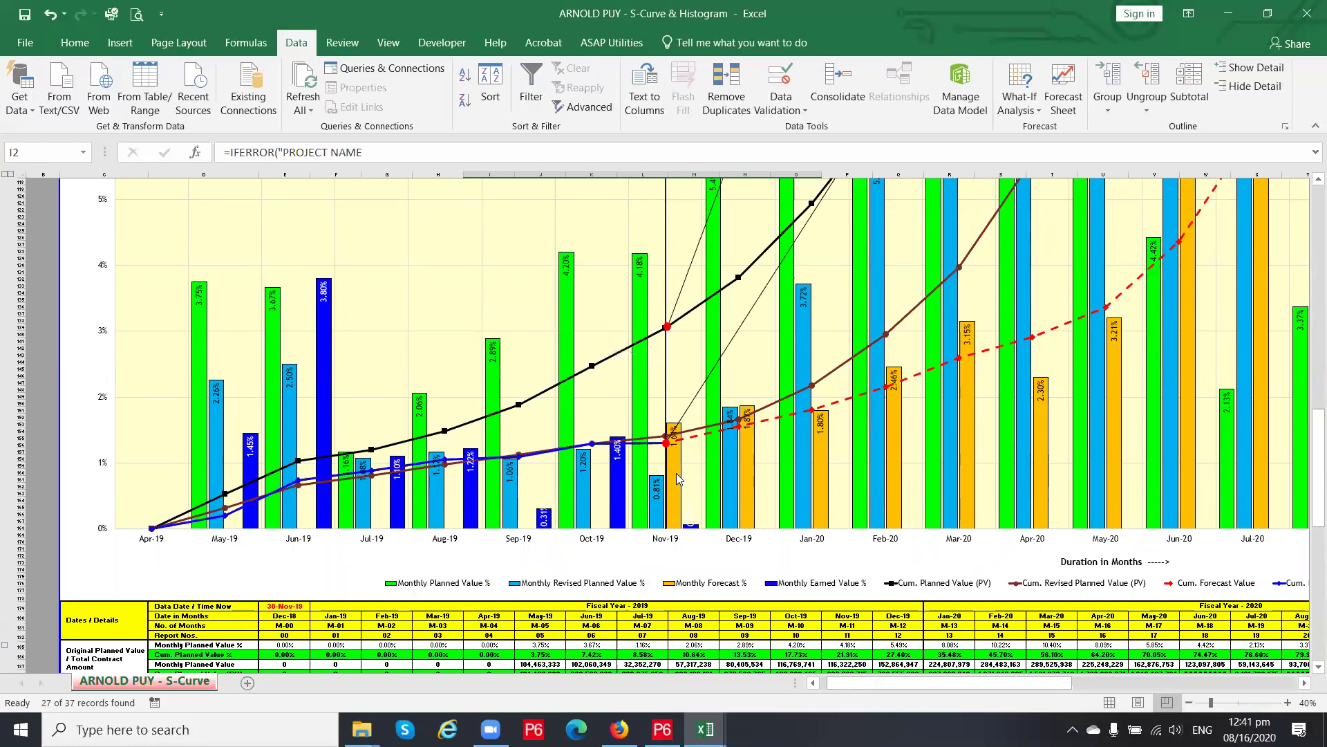
pyautogui.moveTo(677, 478)
pyautogui.scroll(-3, 677, 479)
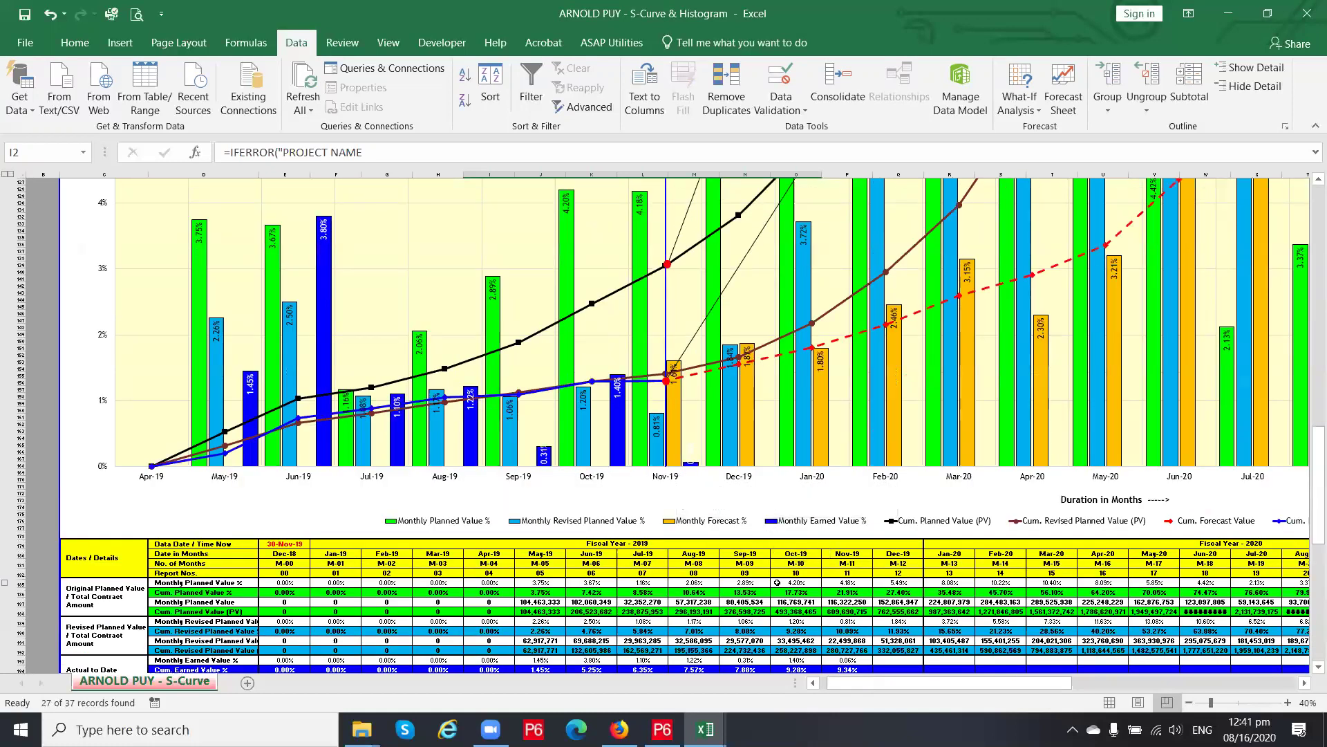
pyautogui.scroll(-3, 778, 582)
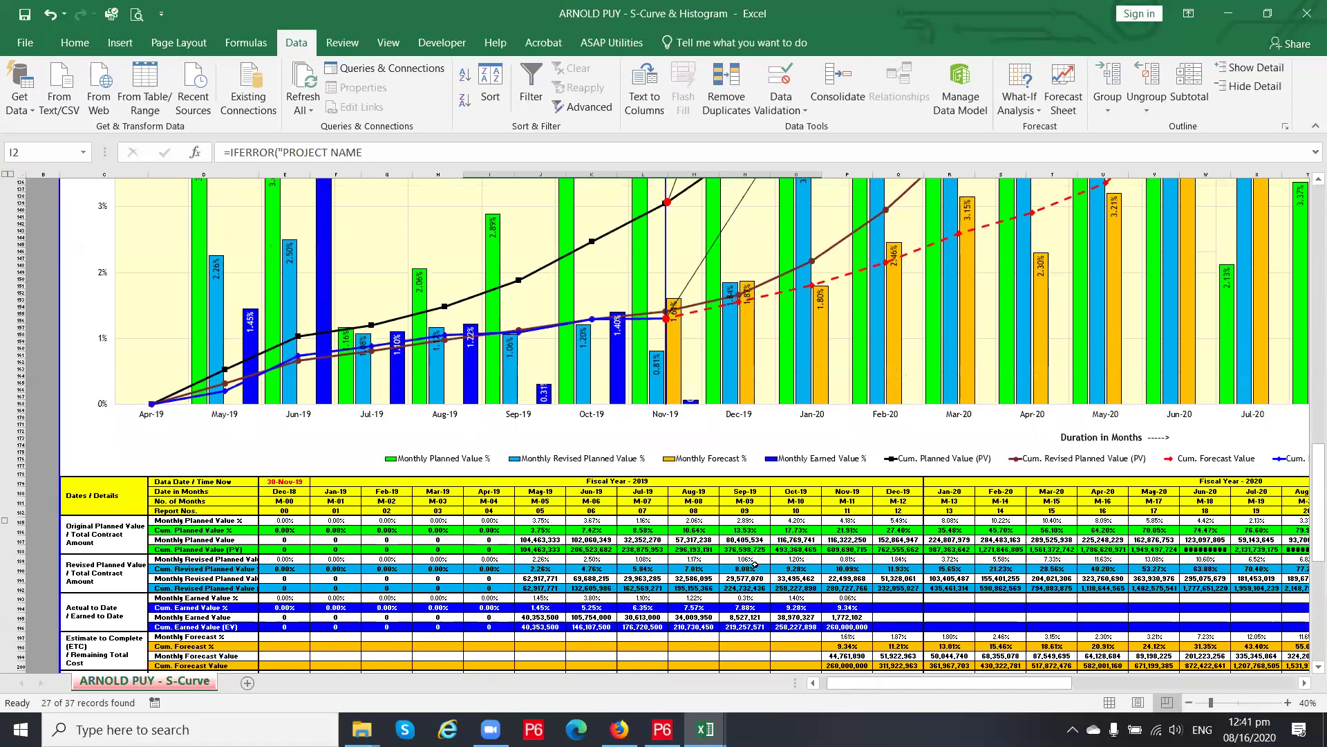
# Inspect the Sep-19 cumulative planned and monthly revised planned value formulas
pyautogui.click(747, 549)
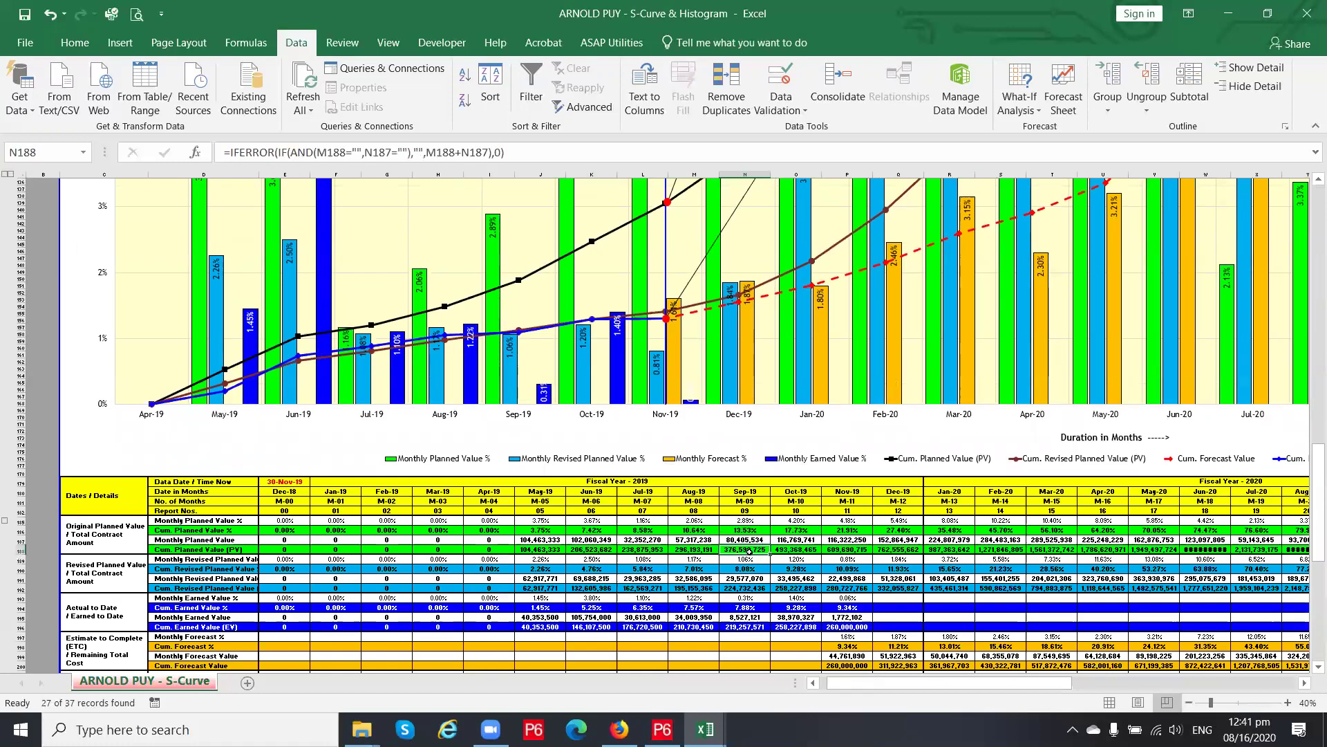
pyautogui.click(752, 558)
pyautogui.scroll(-2, 752, 558)
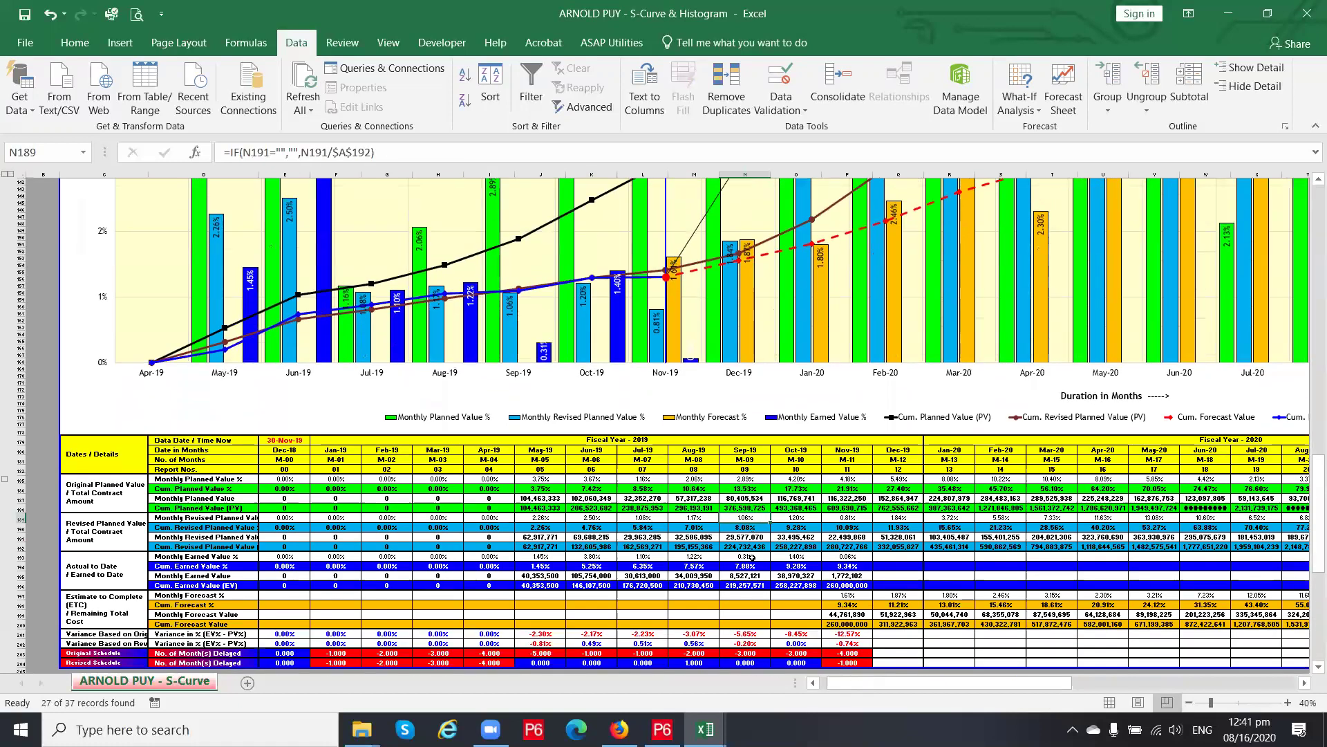
pyautogui.scroll(-2, 752, 558)
pyautogui.scroll(-1, 751, 558)
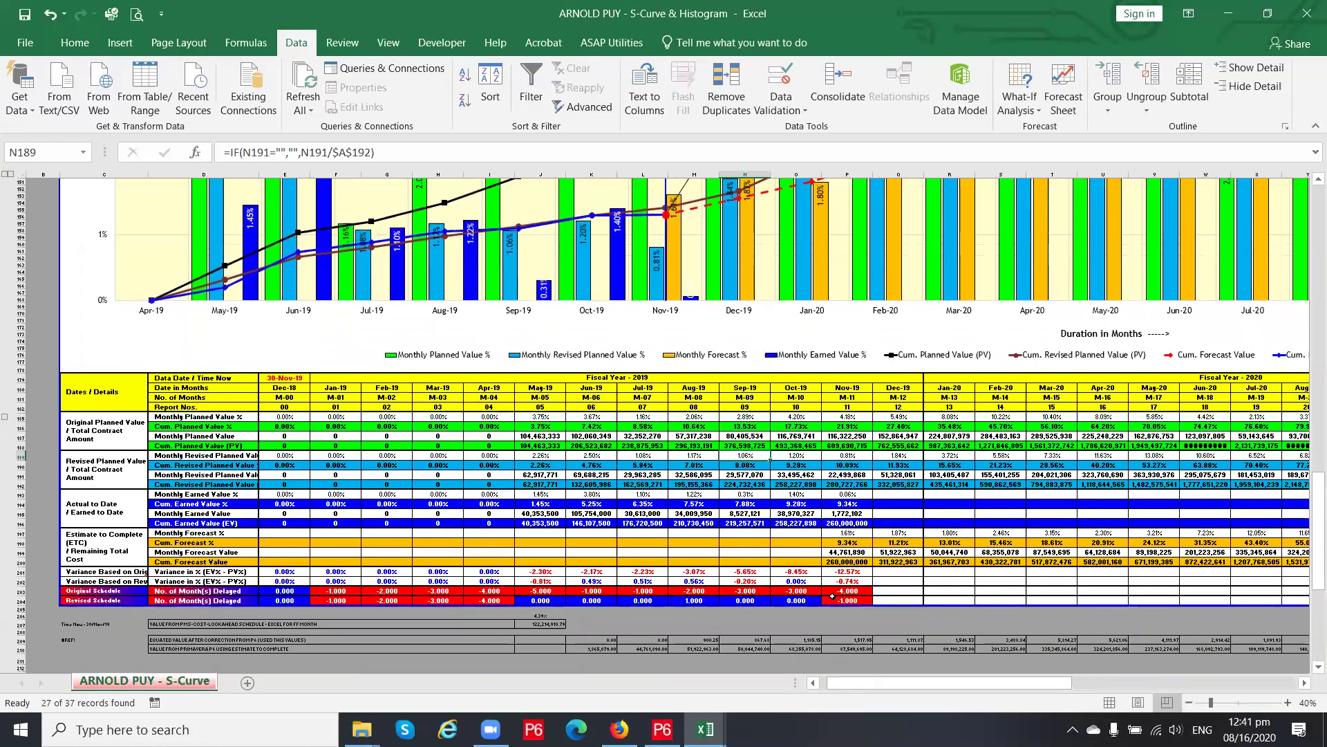
# Inspect the Nov-19 schedule delay, variance and forecast value formulas
pyautogui.click(835, 590)
pyautogui.click(837, 600)
pyautogui.click(841, 593)
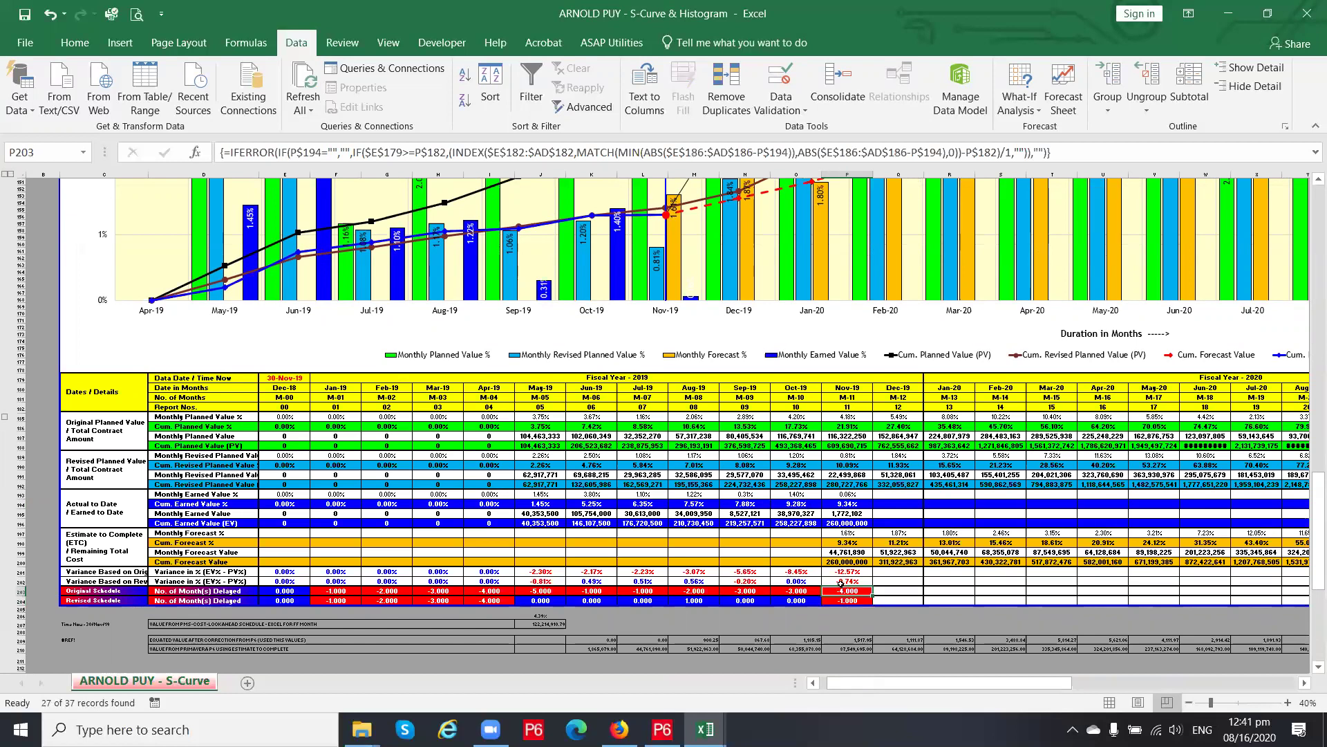
pyautogui.click(841, 584)
pyautogui.click(840, 562)
pyautogui.click(842, 553)
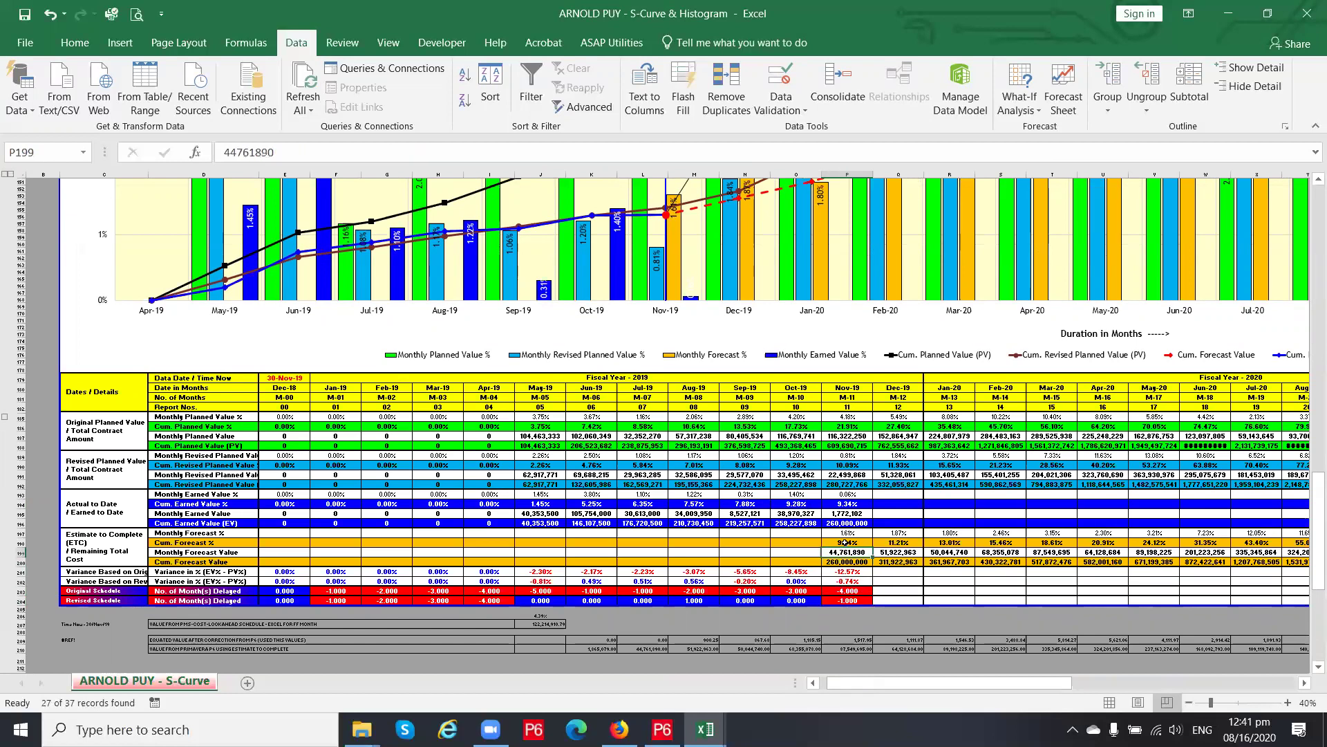
pyautogui.click(844, 542)
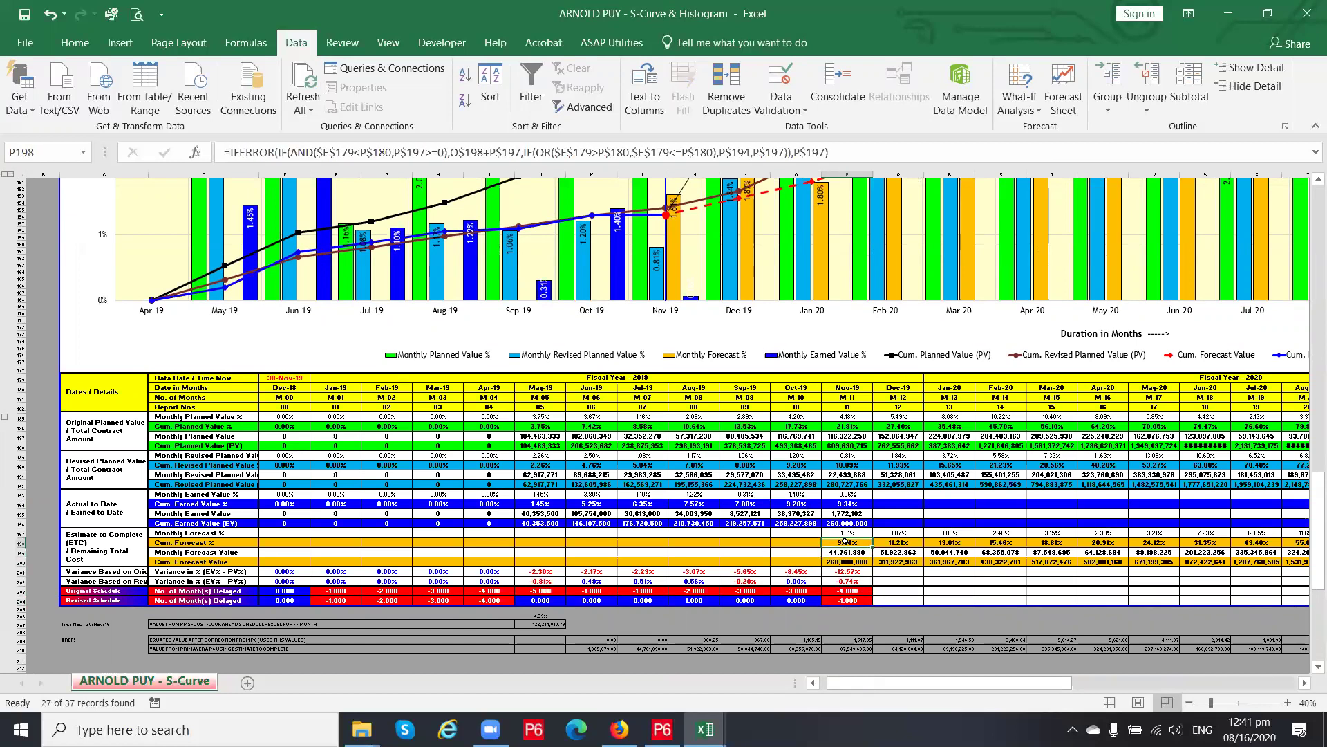
pyautogui.scroll(20, 599, 580)
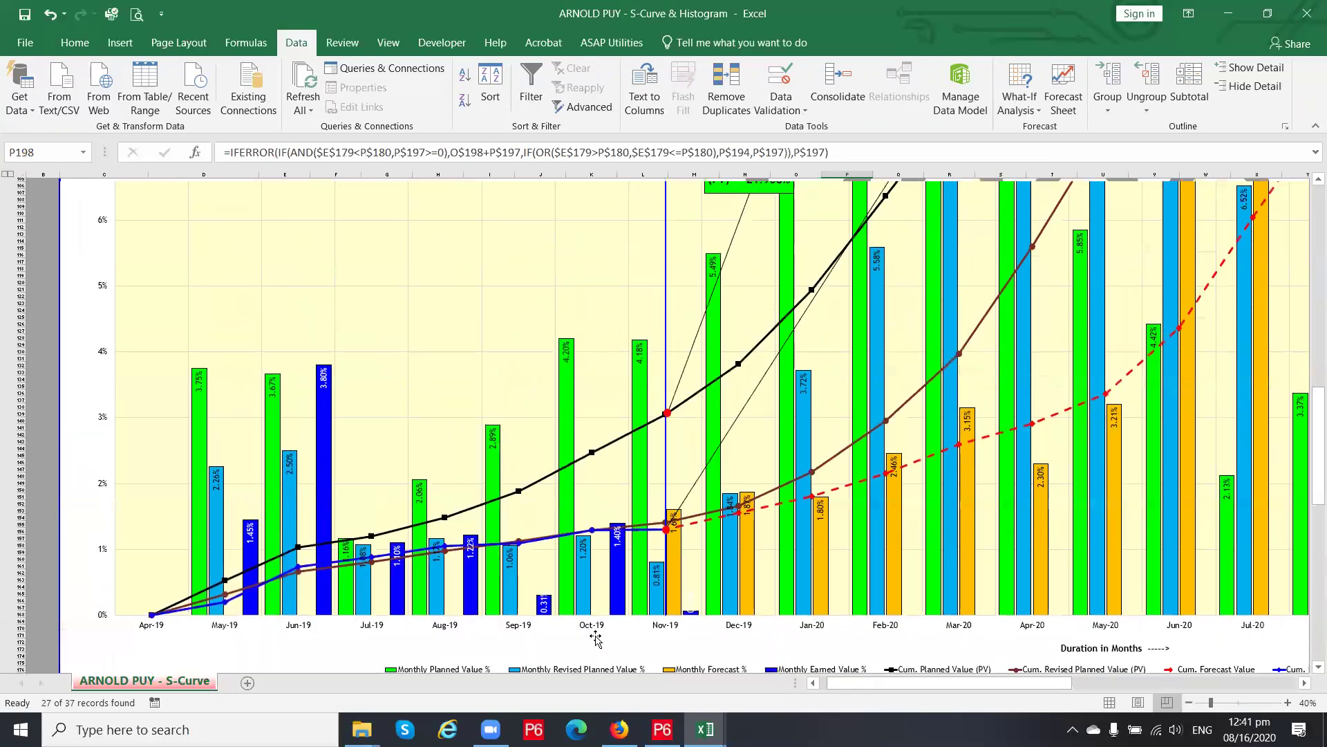
# Select the PROJECT NAME cell I2, then move down past the summary and chart to the EVM data rows
pyautogui.scroll(15, 591, 605)
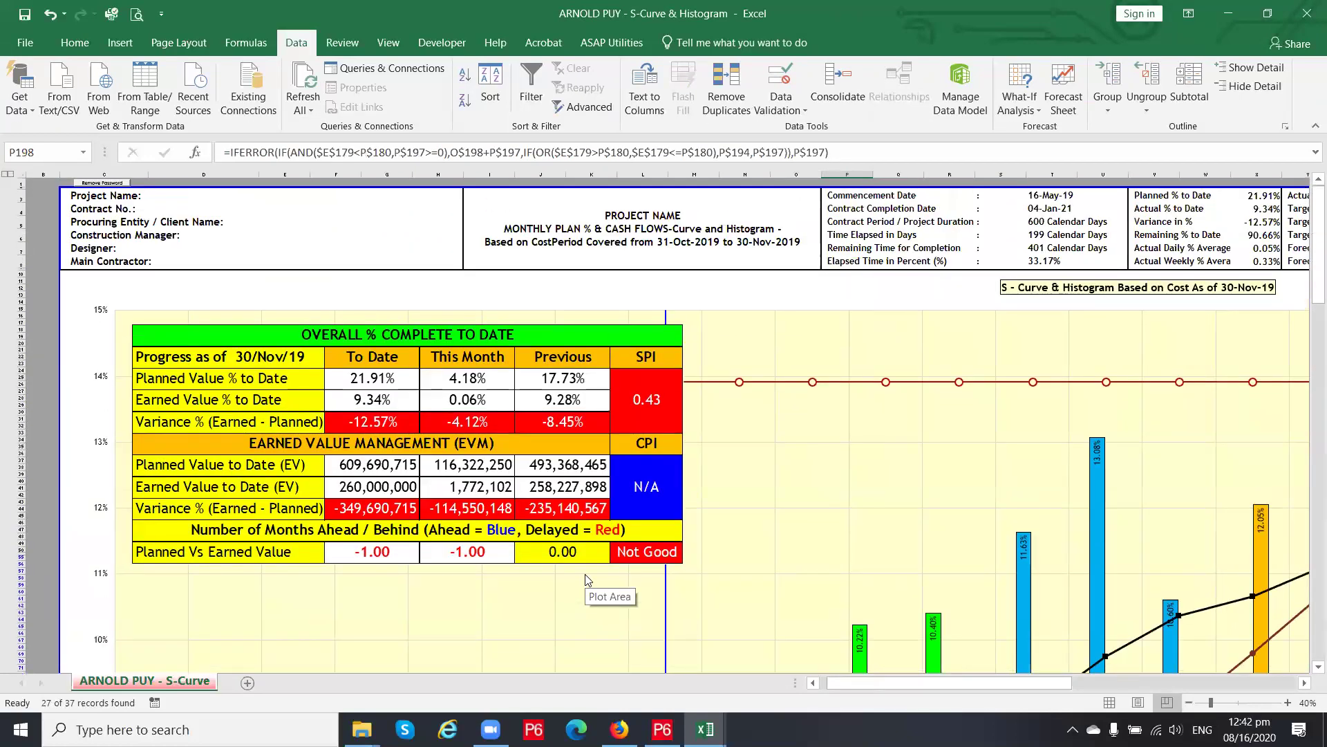
pyautogui.click(580, 226)
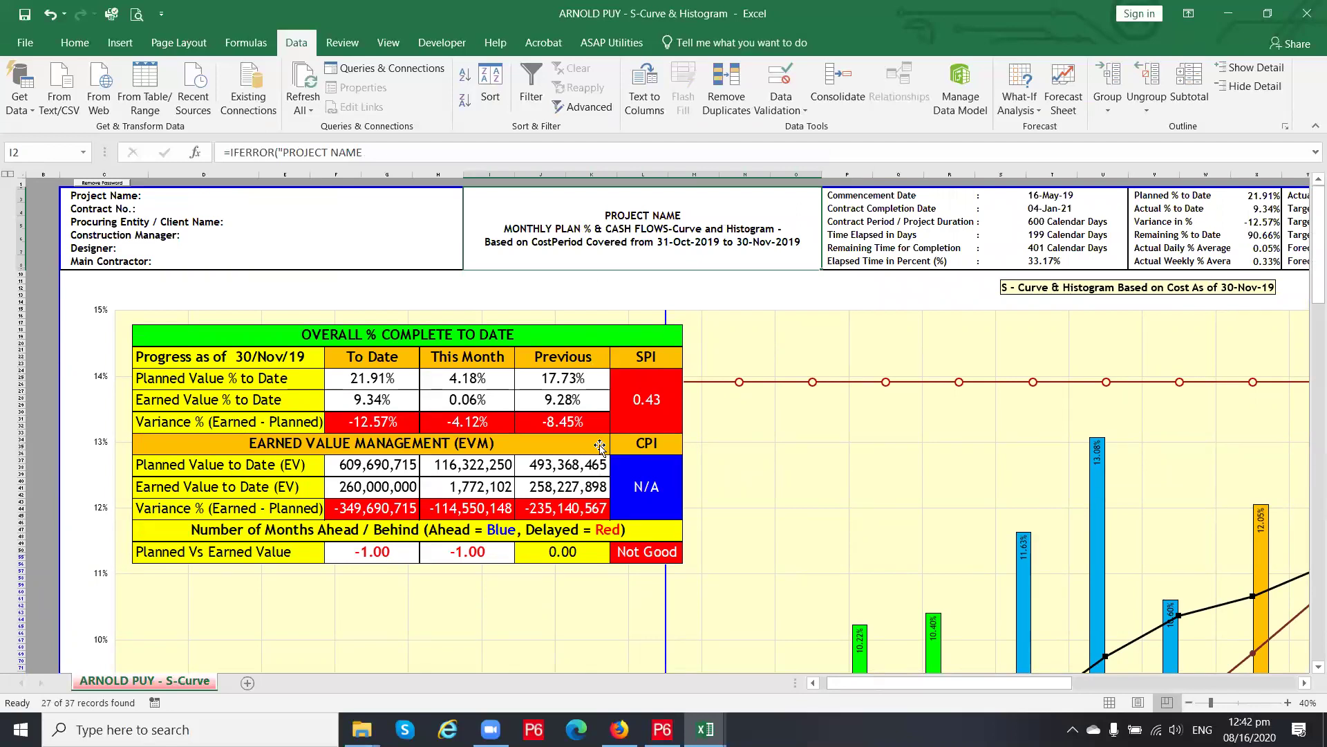
pyautogui.scroll(-4, 599, 447)
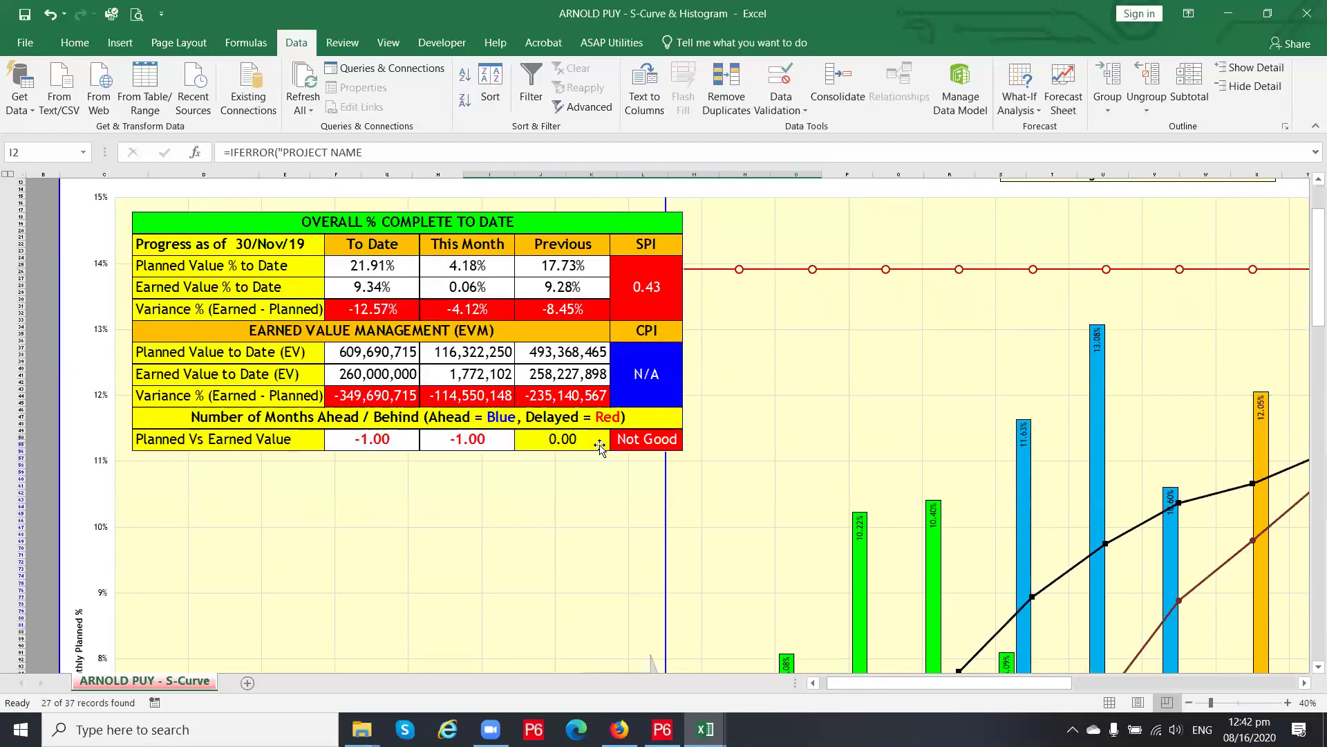
pyautogui.scroll(-20, 599, 446)
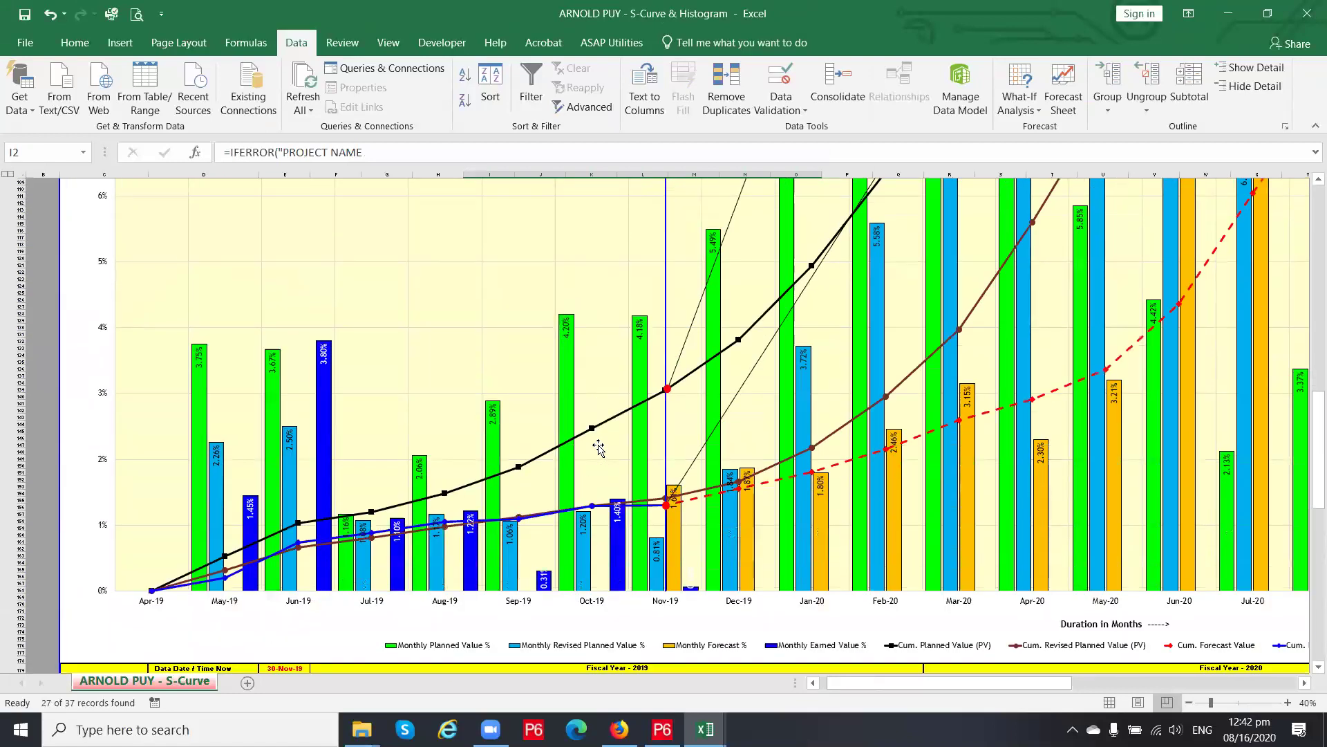
pyautogui.scroll(-19, 599, 448)
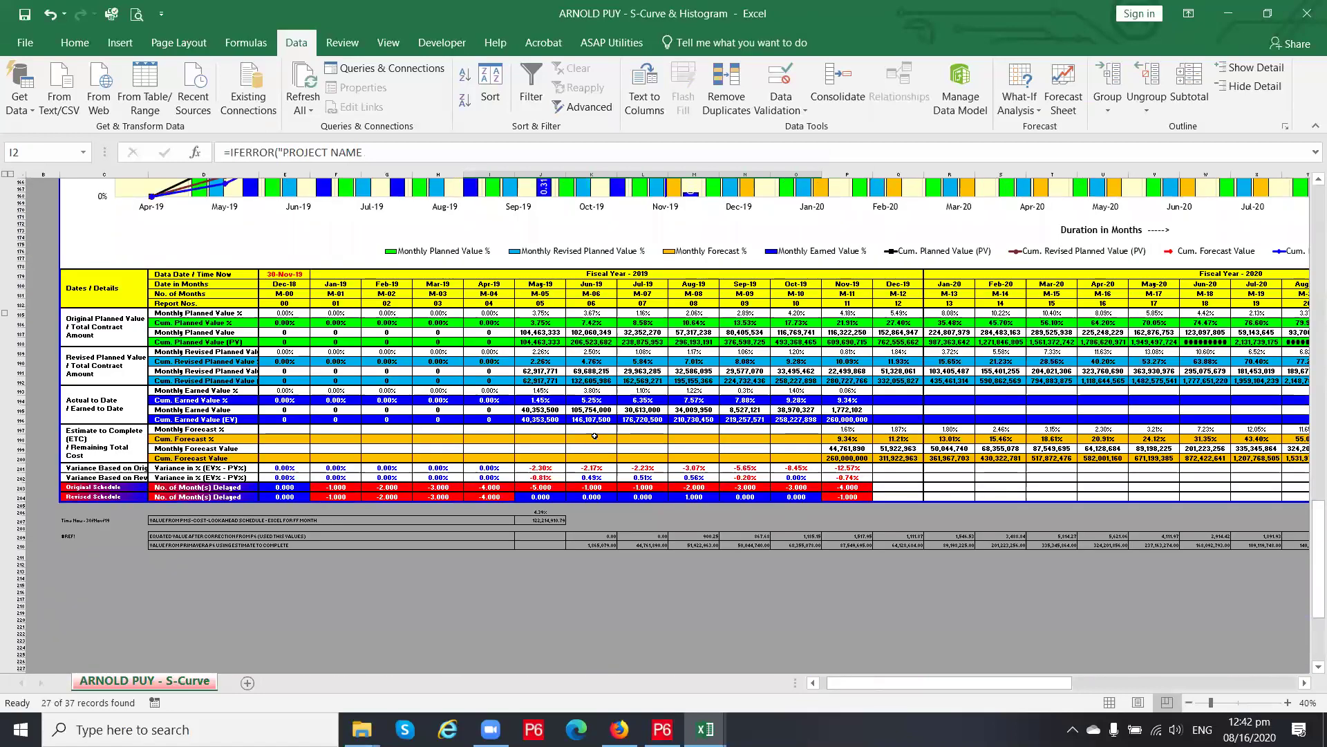
# Check the Jun-19 and Sep-19 cumulative earned values, then the Nov-19 forecast, variance and months-delayed formula
pyautogui.click(595, 419)
pyautogui.click(742, 420)
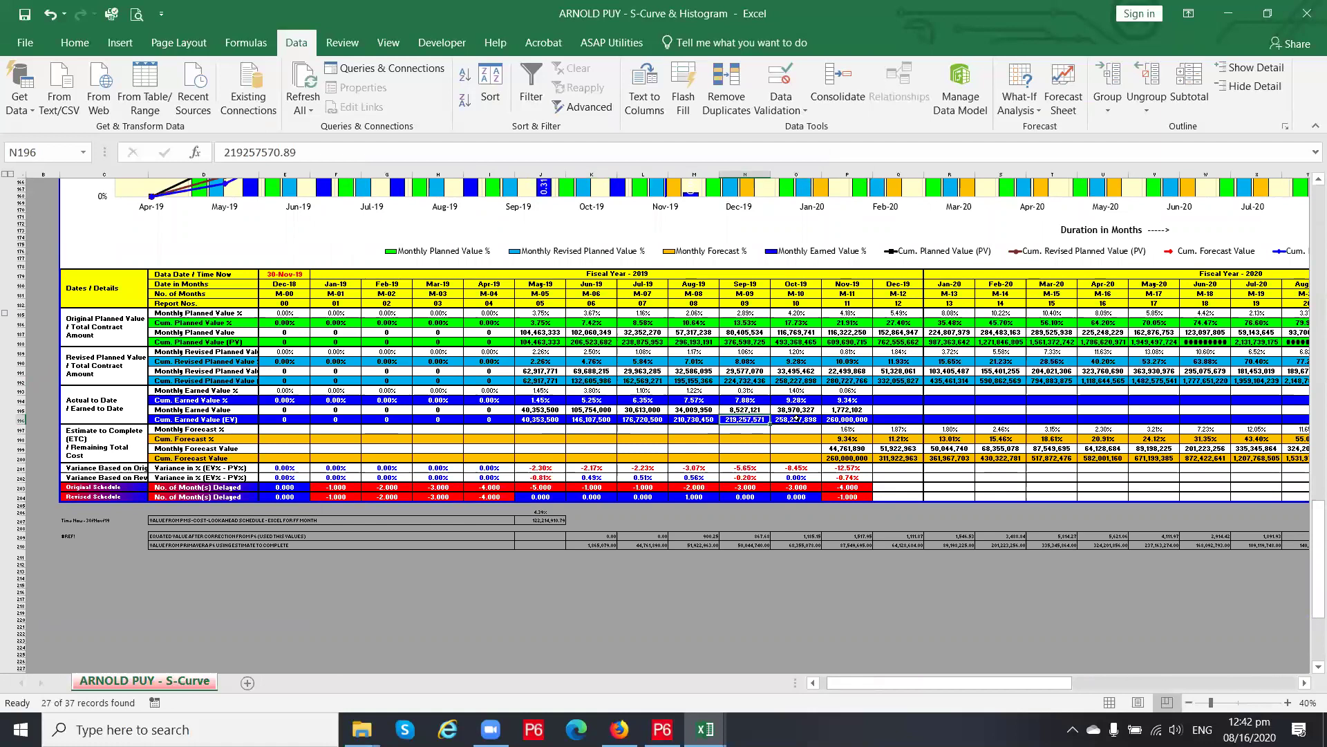
pyautogui.click(844, 448)
pyautogui.click(845, 468)
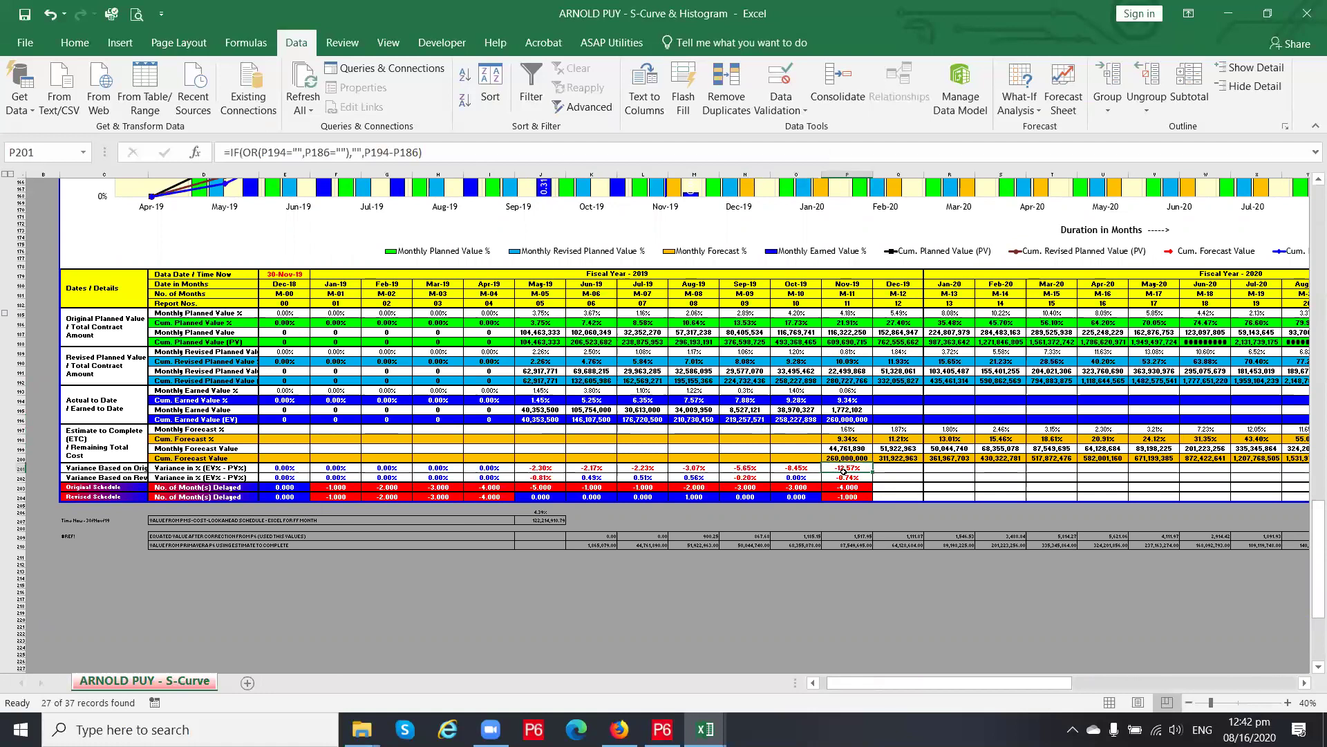
pyautogui.click(848, 487)
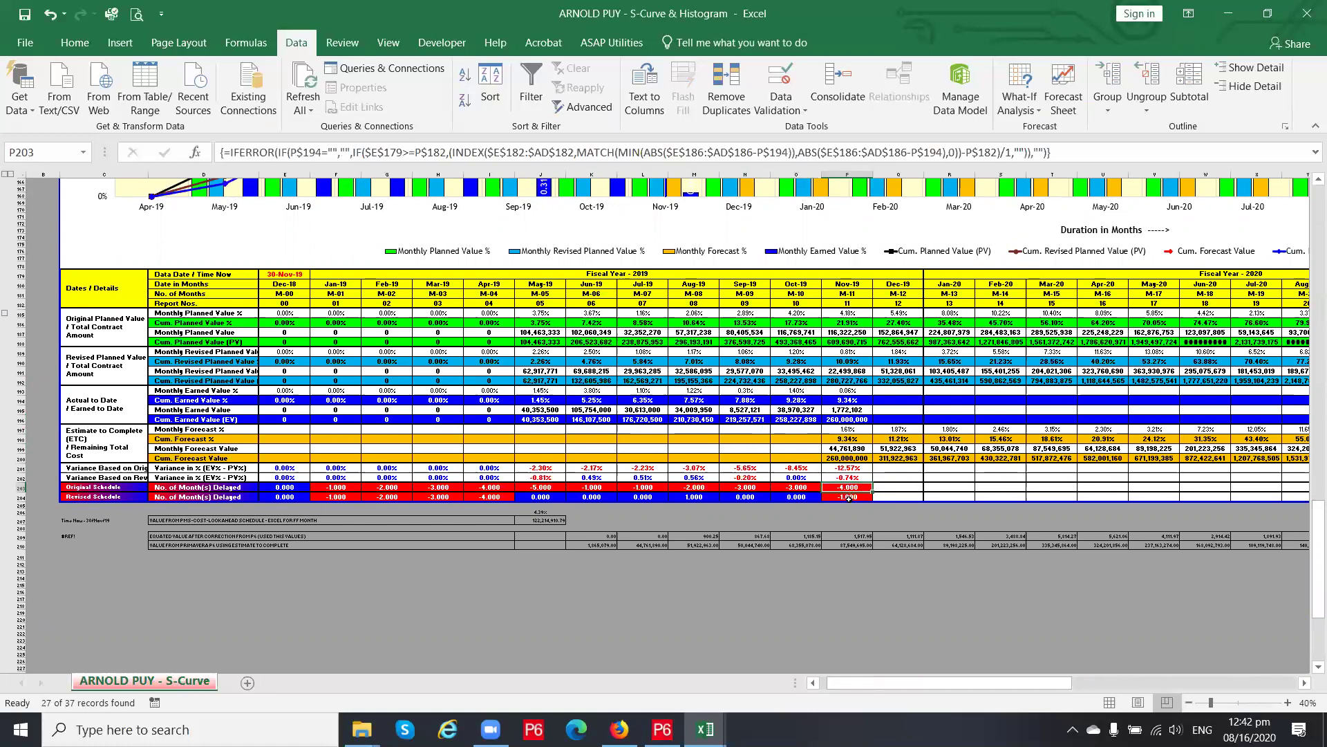
# Review the Nov-19 variances, cumulative and monthly forecast values and forecast % formula, then return to row 1
pyautogui.click(842, 477)
pyautogui.click(842, 468)
pyautogui.click(841, 458)
pyautogui.click(839, 448)
pyautogui.click(837, 430)
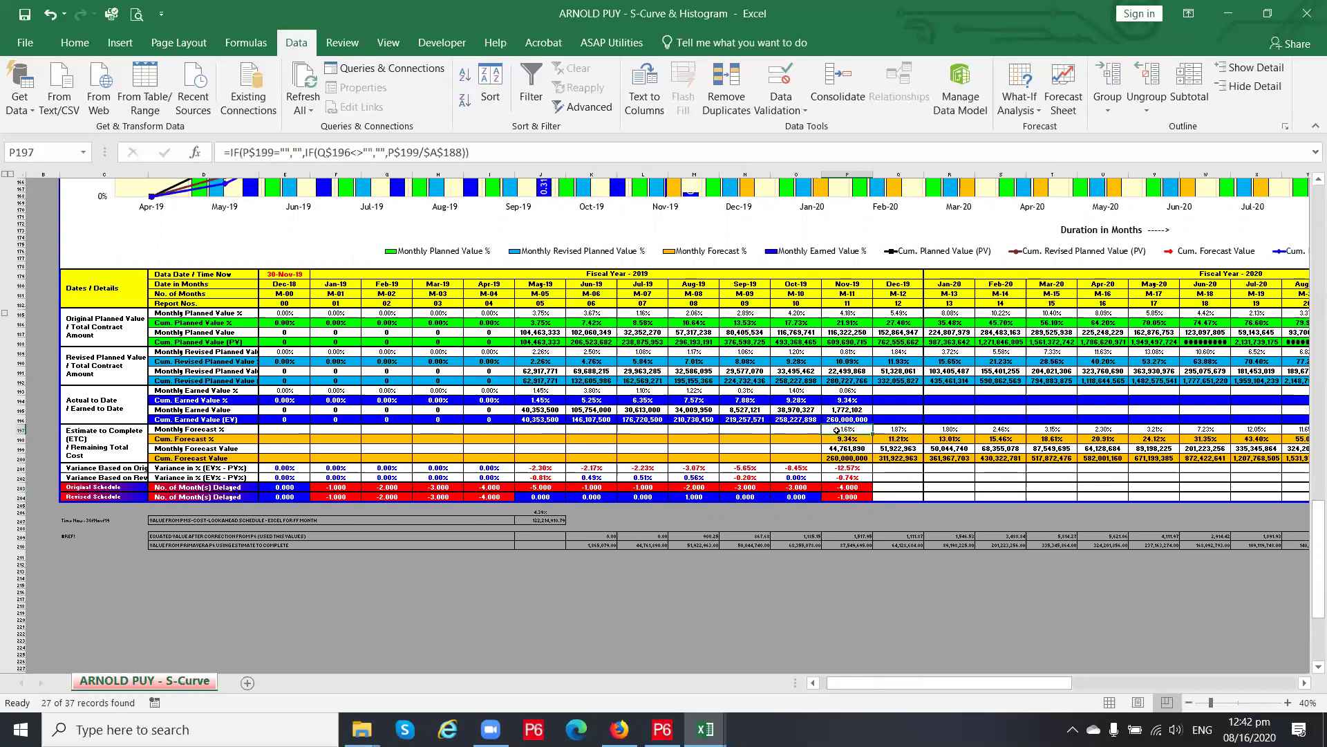
pyautogui.scroll(10, 152, 450)
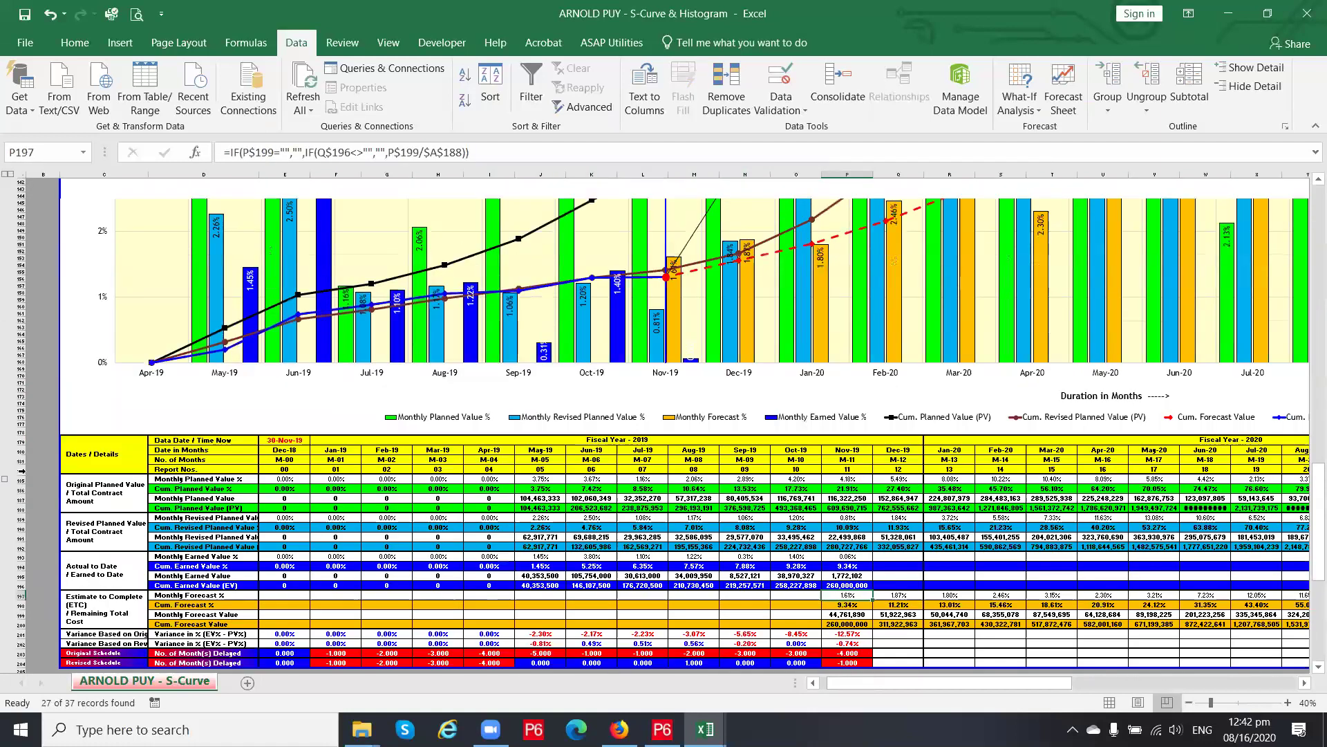
pyautogui.scroll(8, 152, 449)
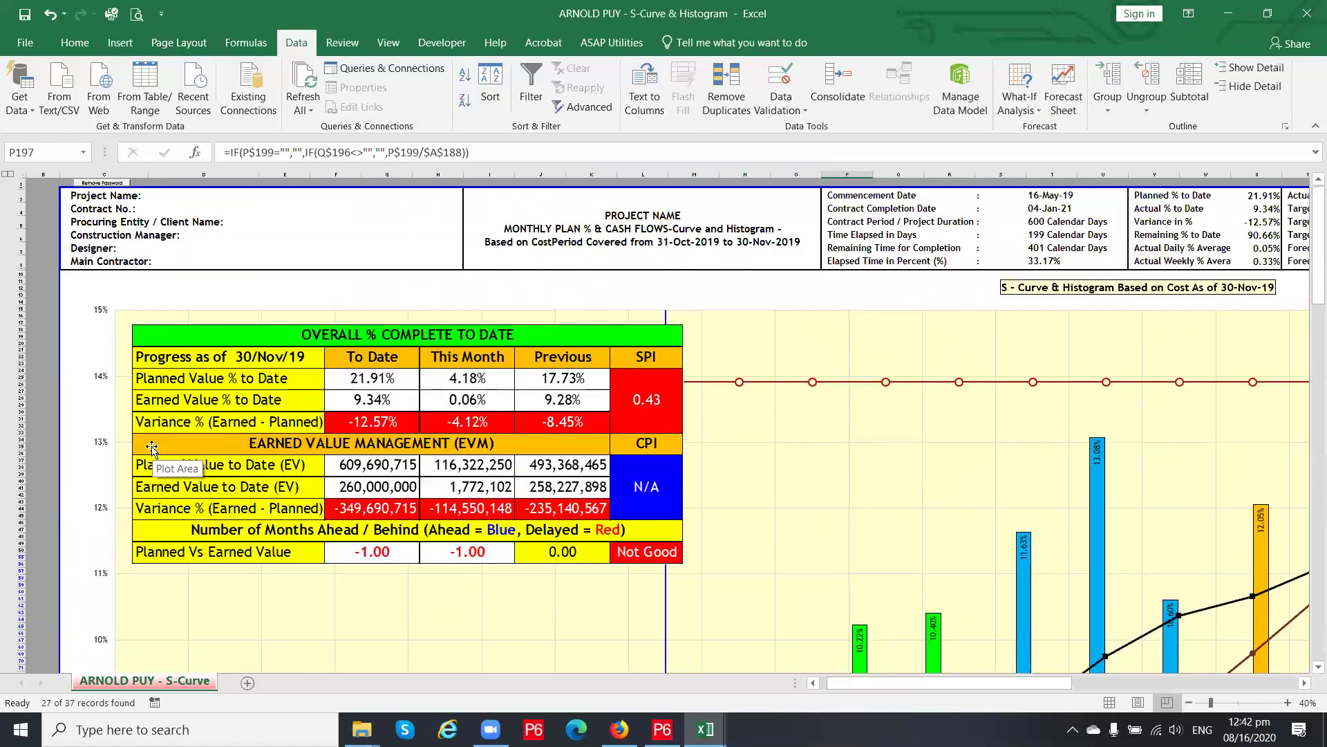
pyautogui.click(606, 222)
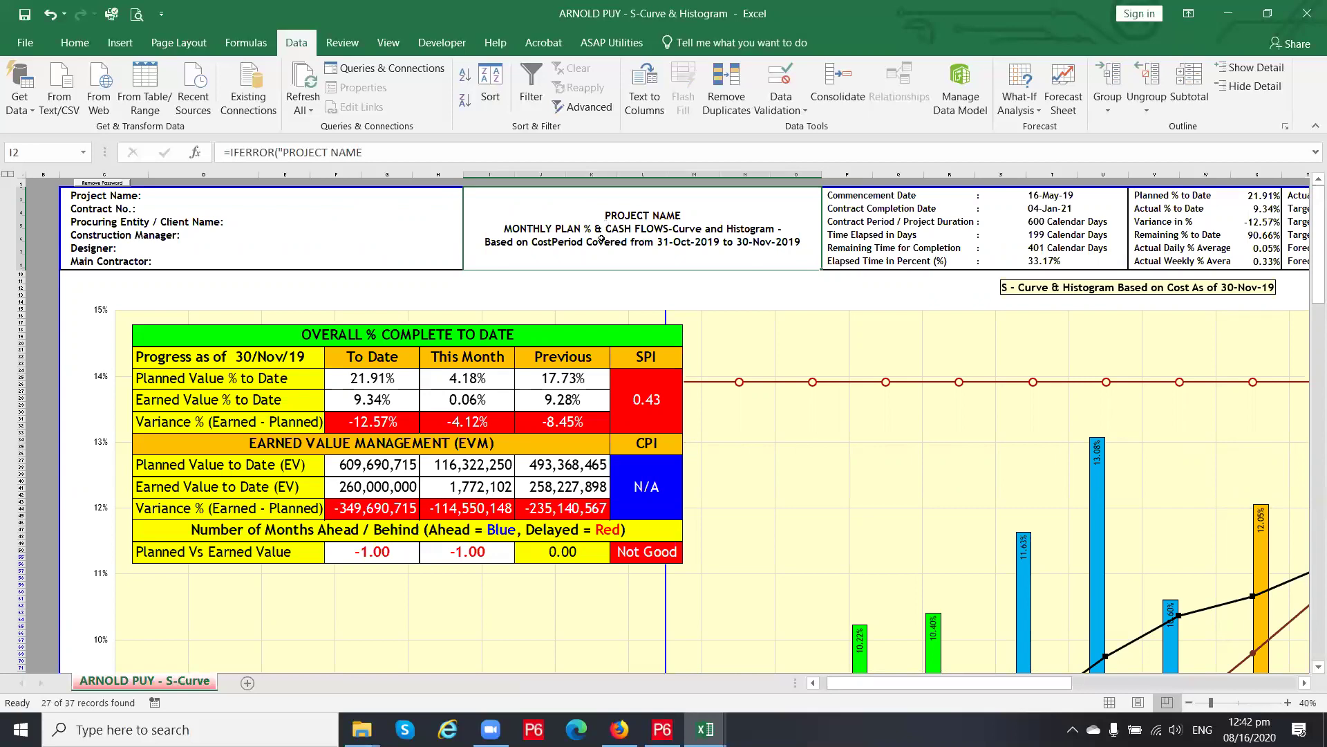
pyautogui.moveTo(85, 192); pyautogui.dragTo(90, 264)
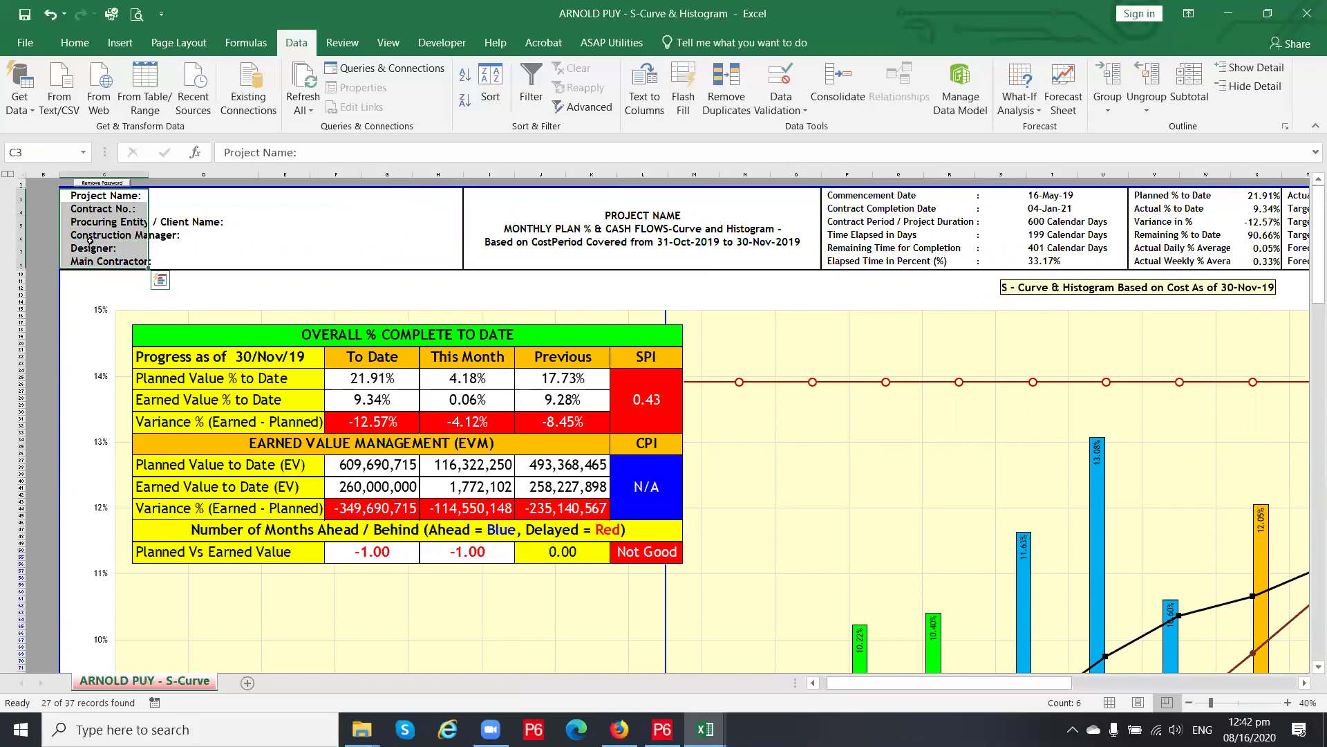
pyautogui.moveTo(85, 196); pyautogui.dragTo(90, 263)
pyautogui.click(85, 197)
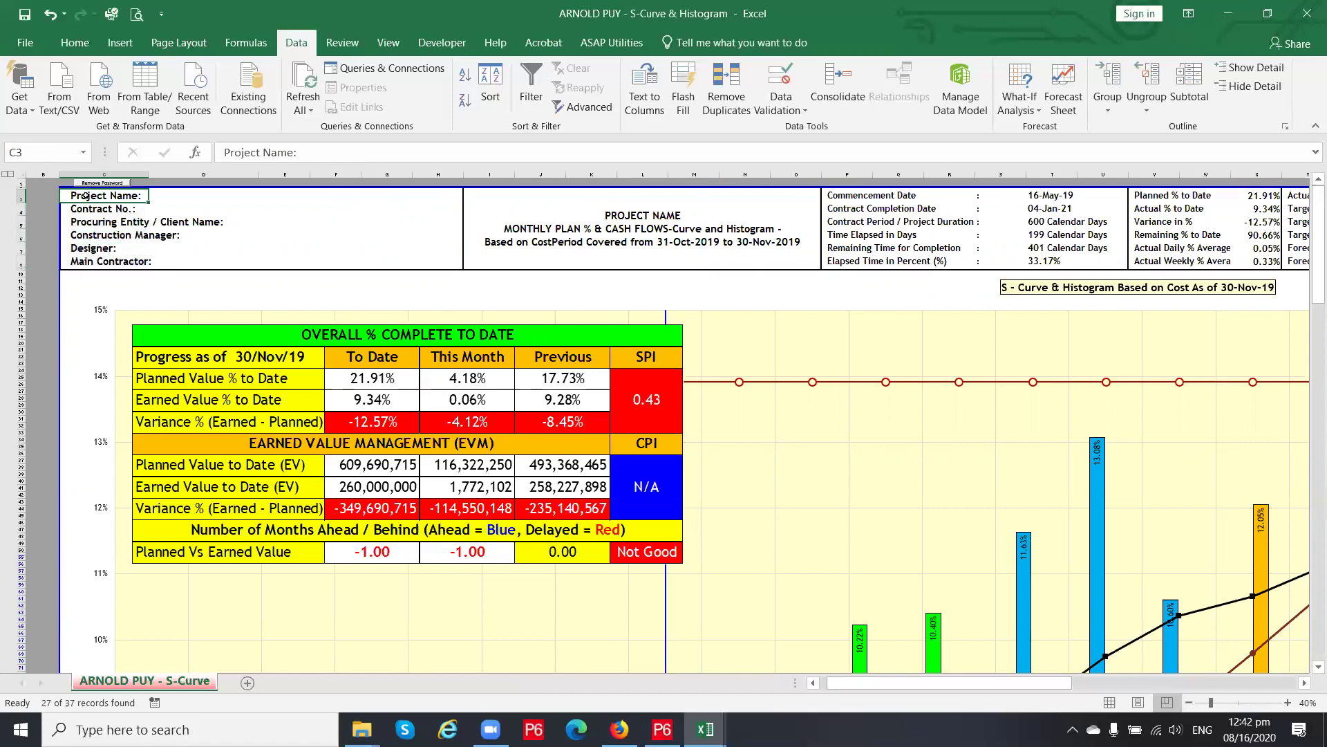
pyautogui.click(87, 212)
pyautogui.click(88, 223)
pyautogui.click(90, 235)
pyautogui.press('Down')
pyautogui.press('Up')
pyautogui.press('Up')
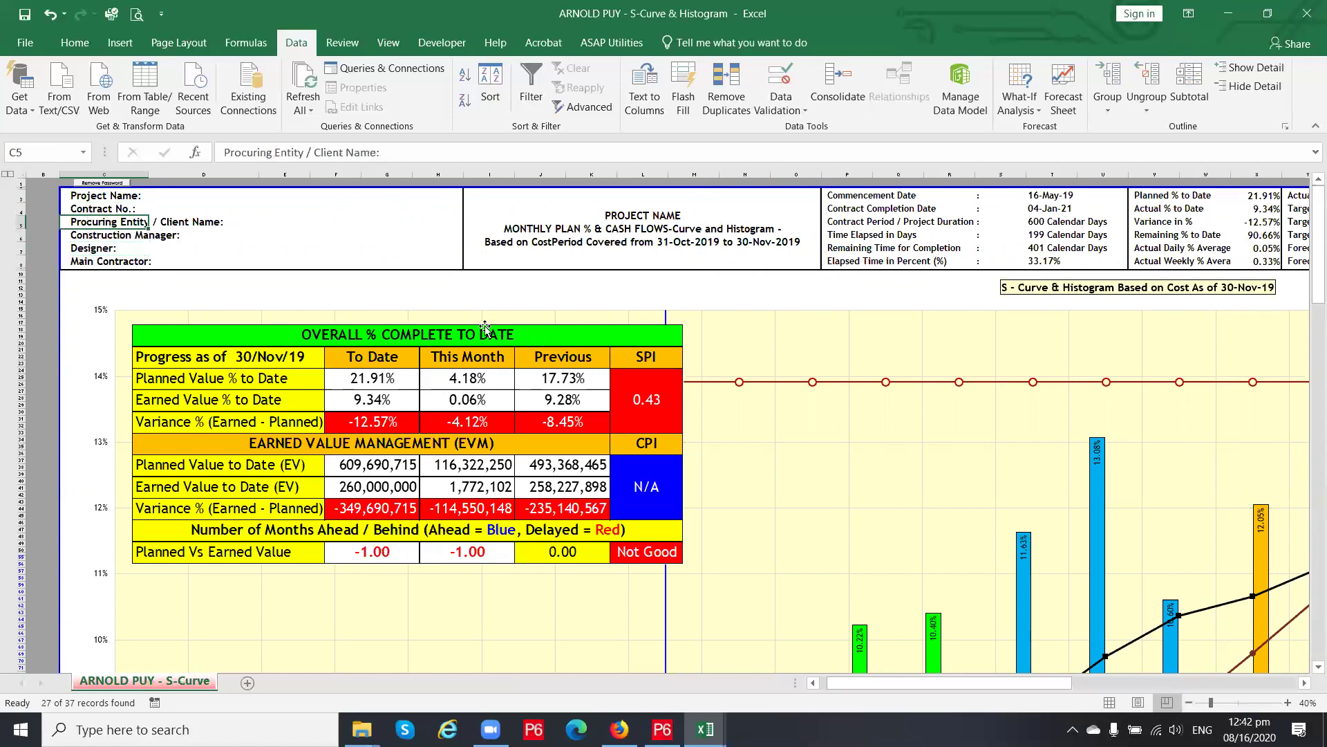